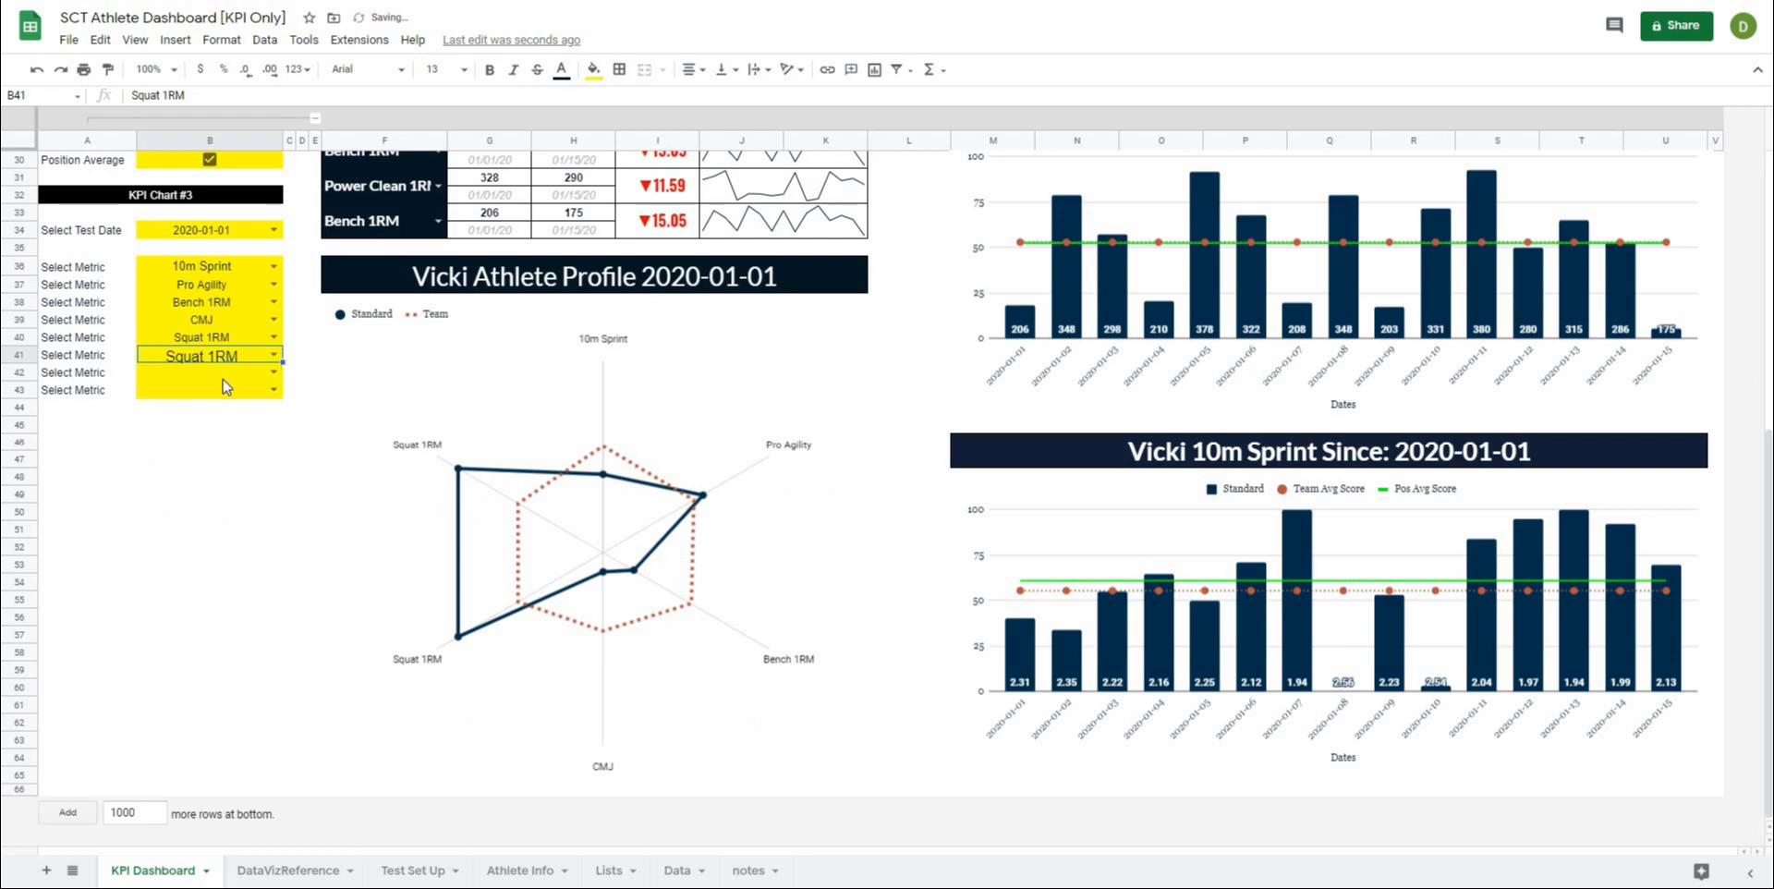
# Step: Clear the metric choices from the CMJ entry downward in the example dashboard's KPI Chart #3 filters
pyautogui.moveTo(210, 320); pyautogui.dragTo(216, 363)
pyautogui.press('Delete')
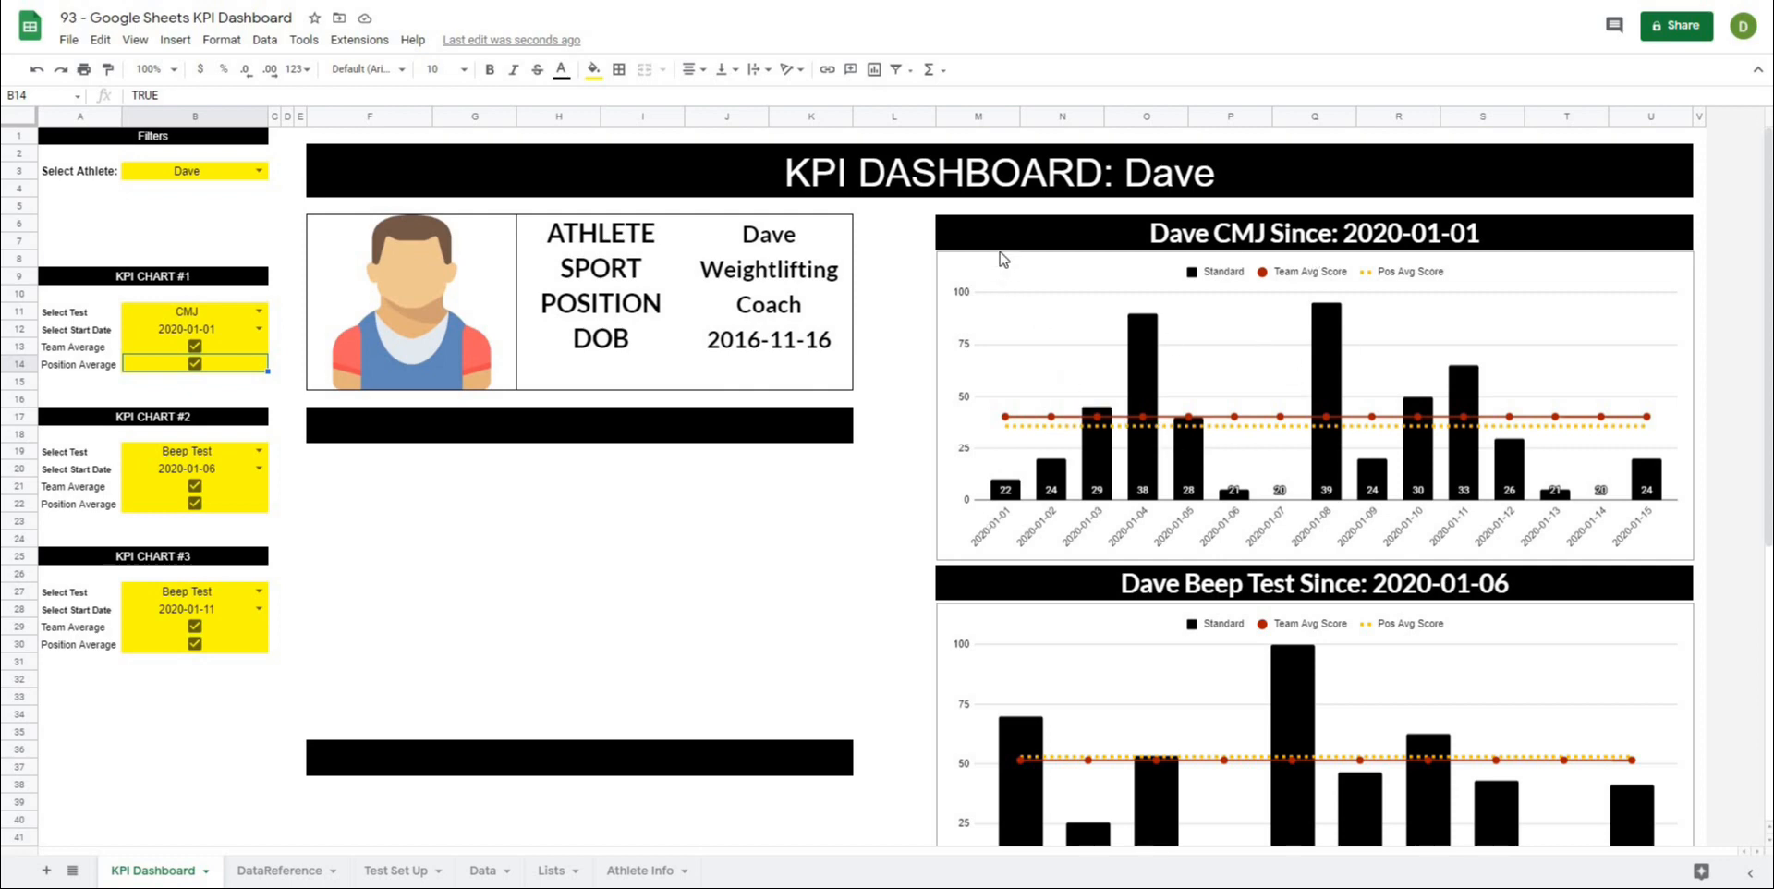
# Step: Turn the Team Average and Position Average of KPI Chart #1 off and back on
pyautogui.click(194, 346)
pyautogui.click(195, 363)
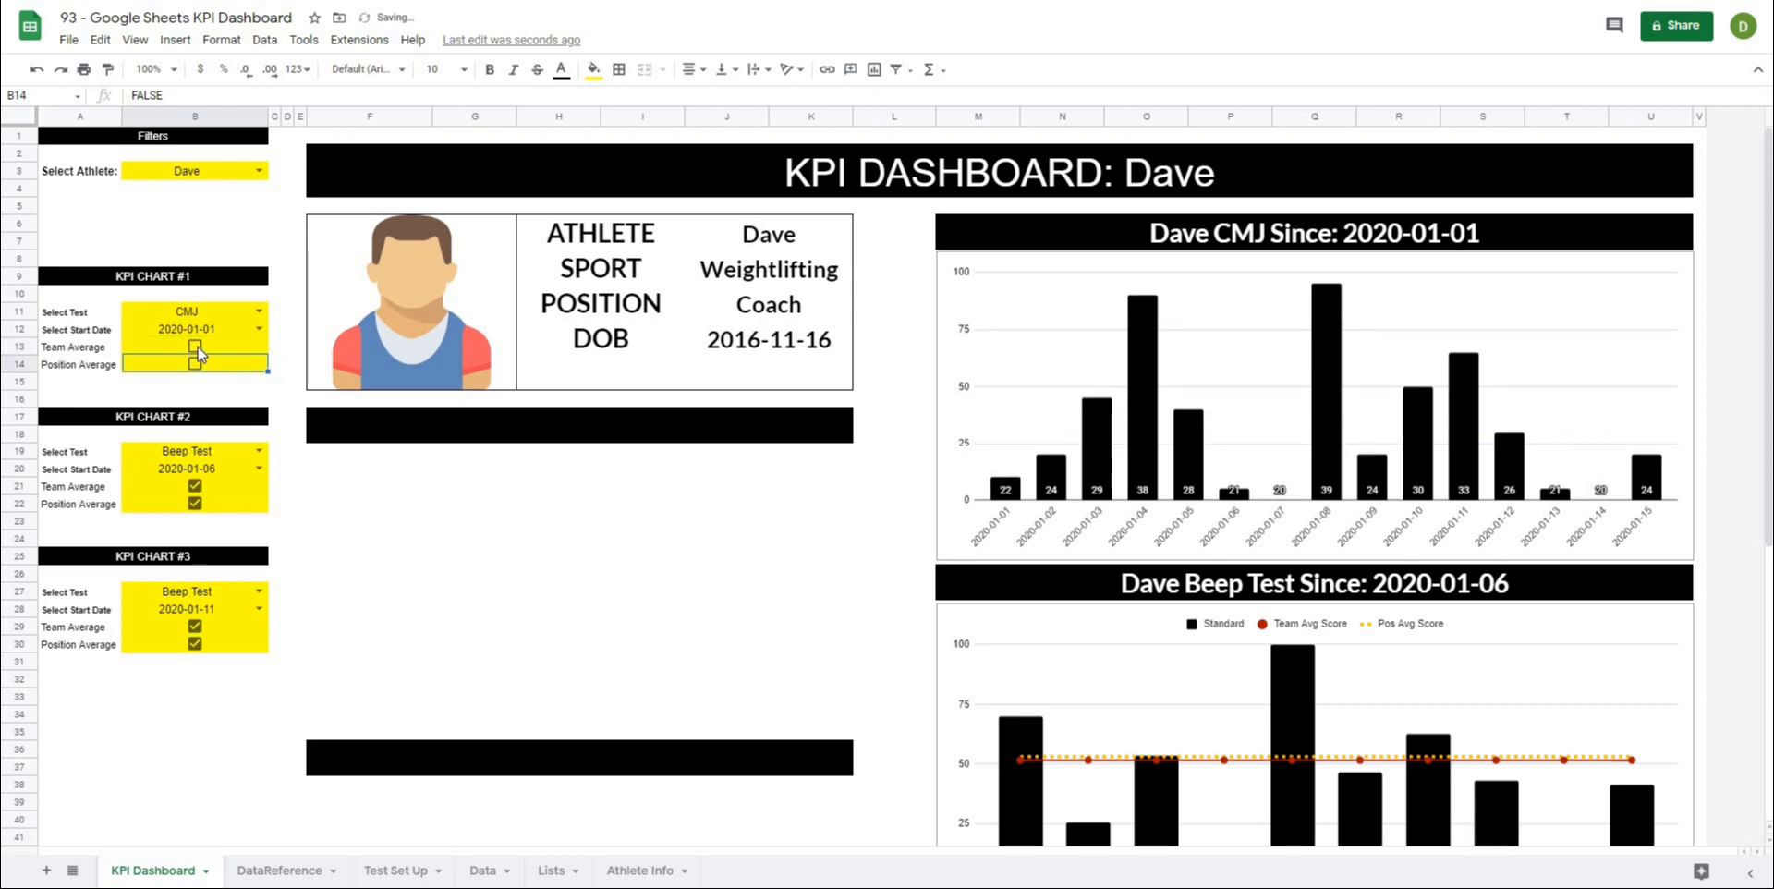
pyautogui.click(194, 346)
pyautogui.click(194, 363)
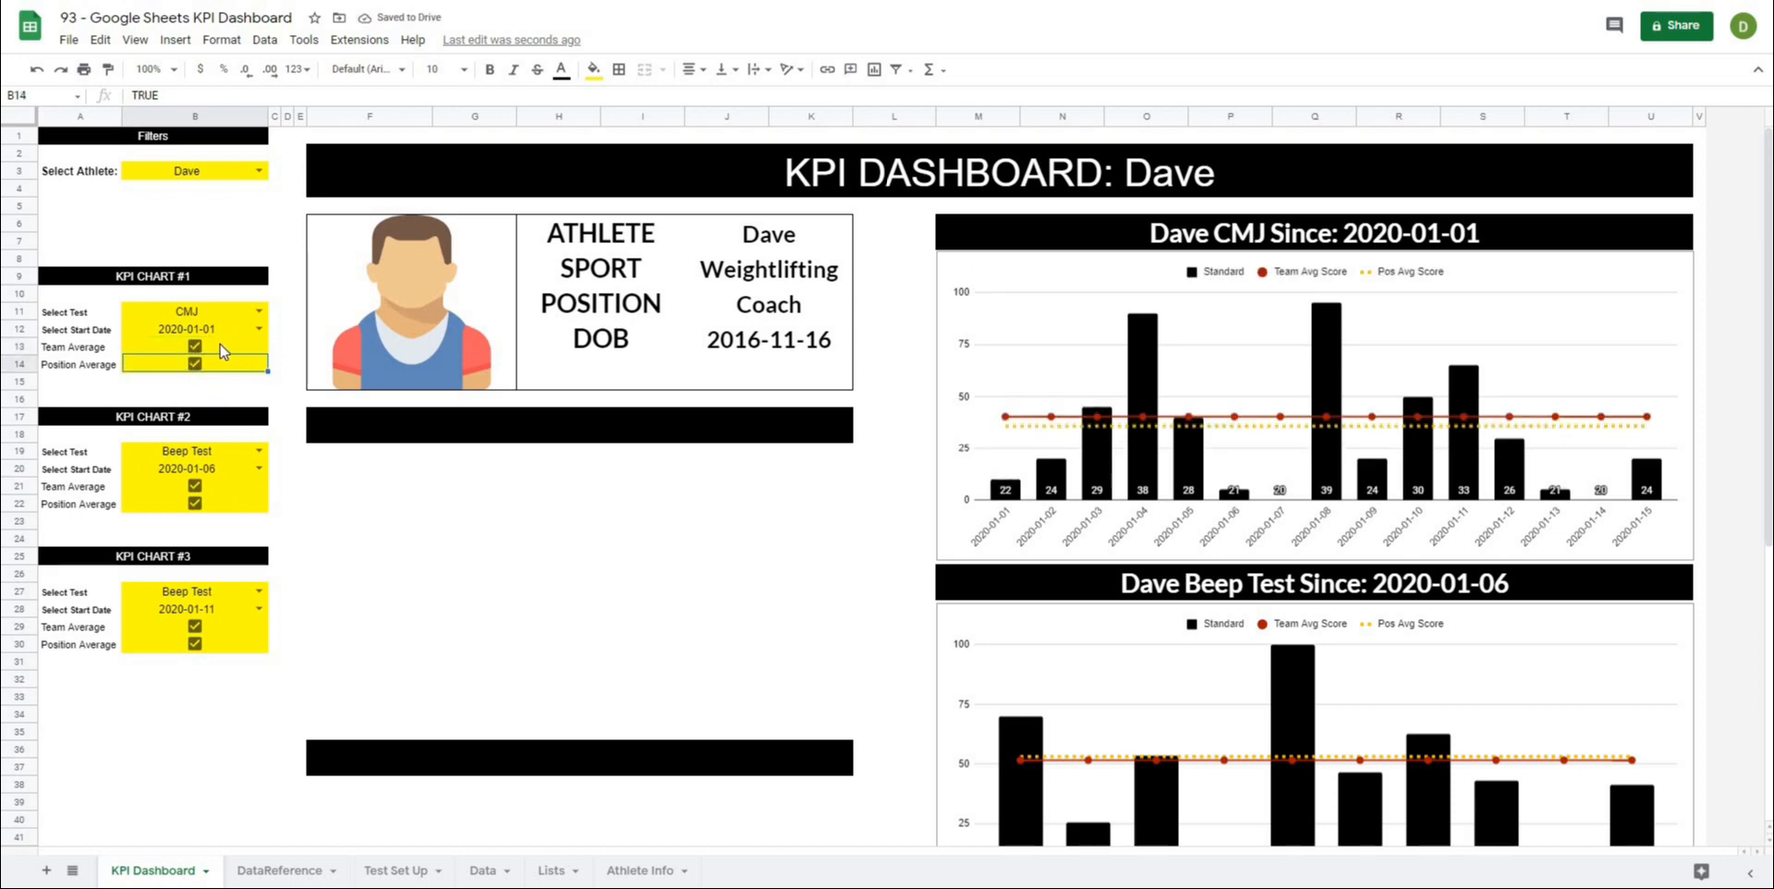
# Step: Examine the KPI Dashboard sheet's empty sections between the filters and the charts, down to the last chart
pyautogui.click(409, 537)
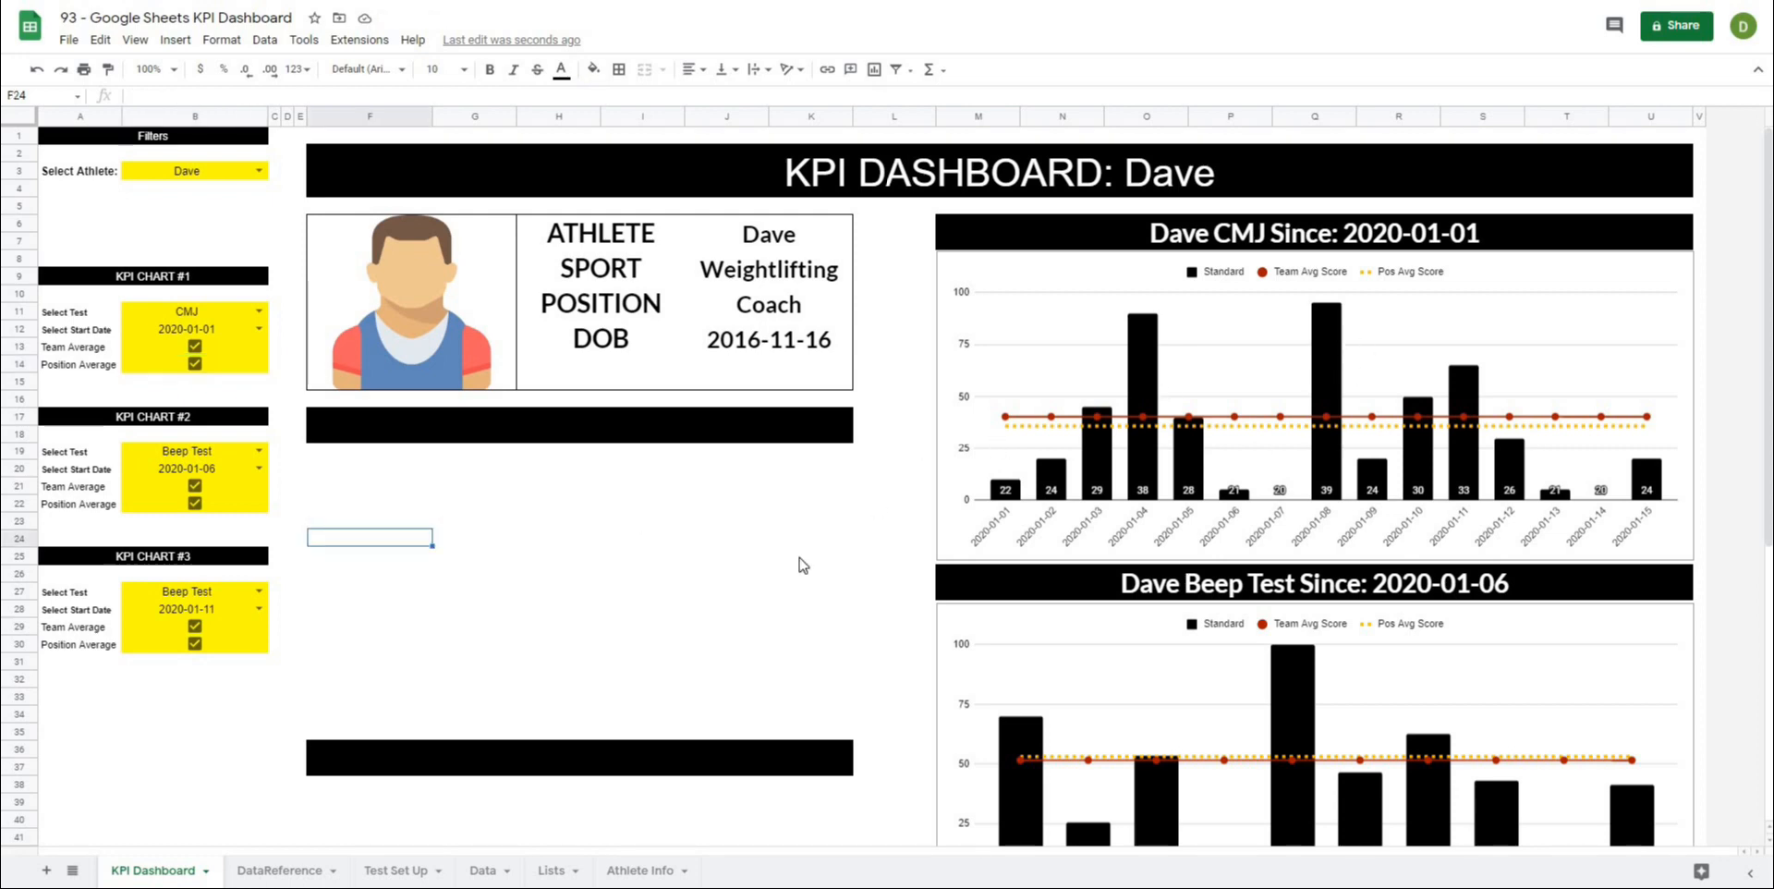
pyautogui.scroll(-4, 802, 565)
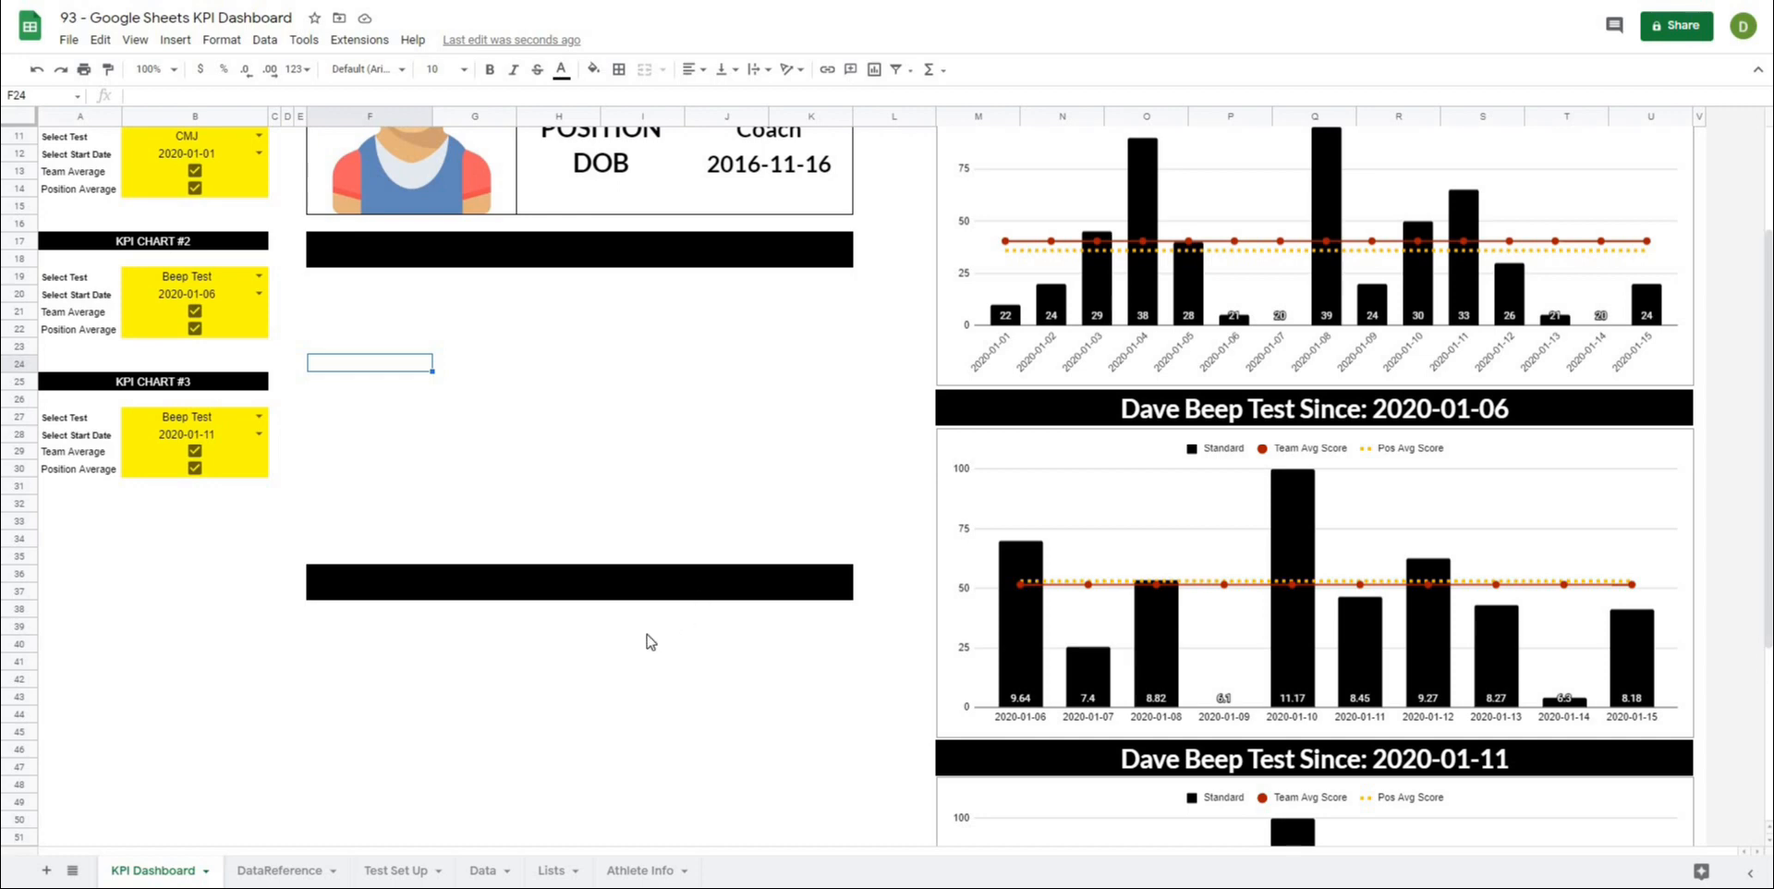
pyautogui.scroll(-6, 650, 643)
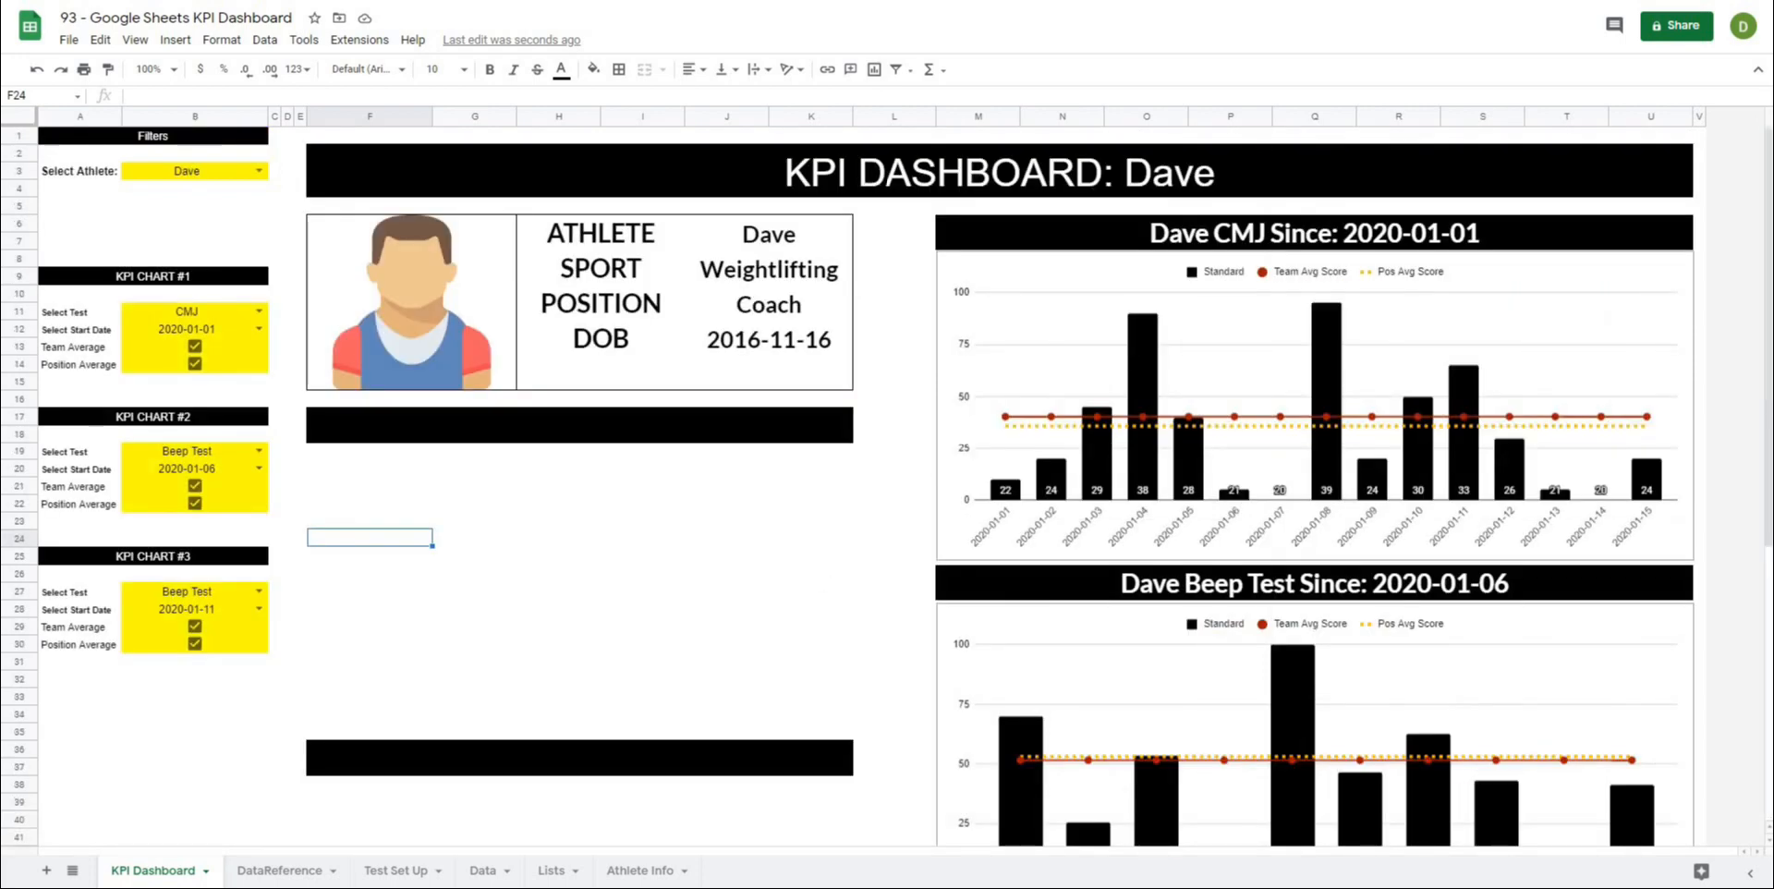
pyautogui.click(765, 552)
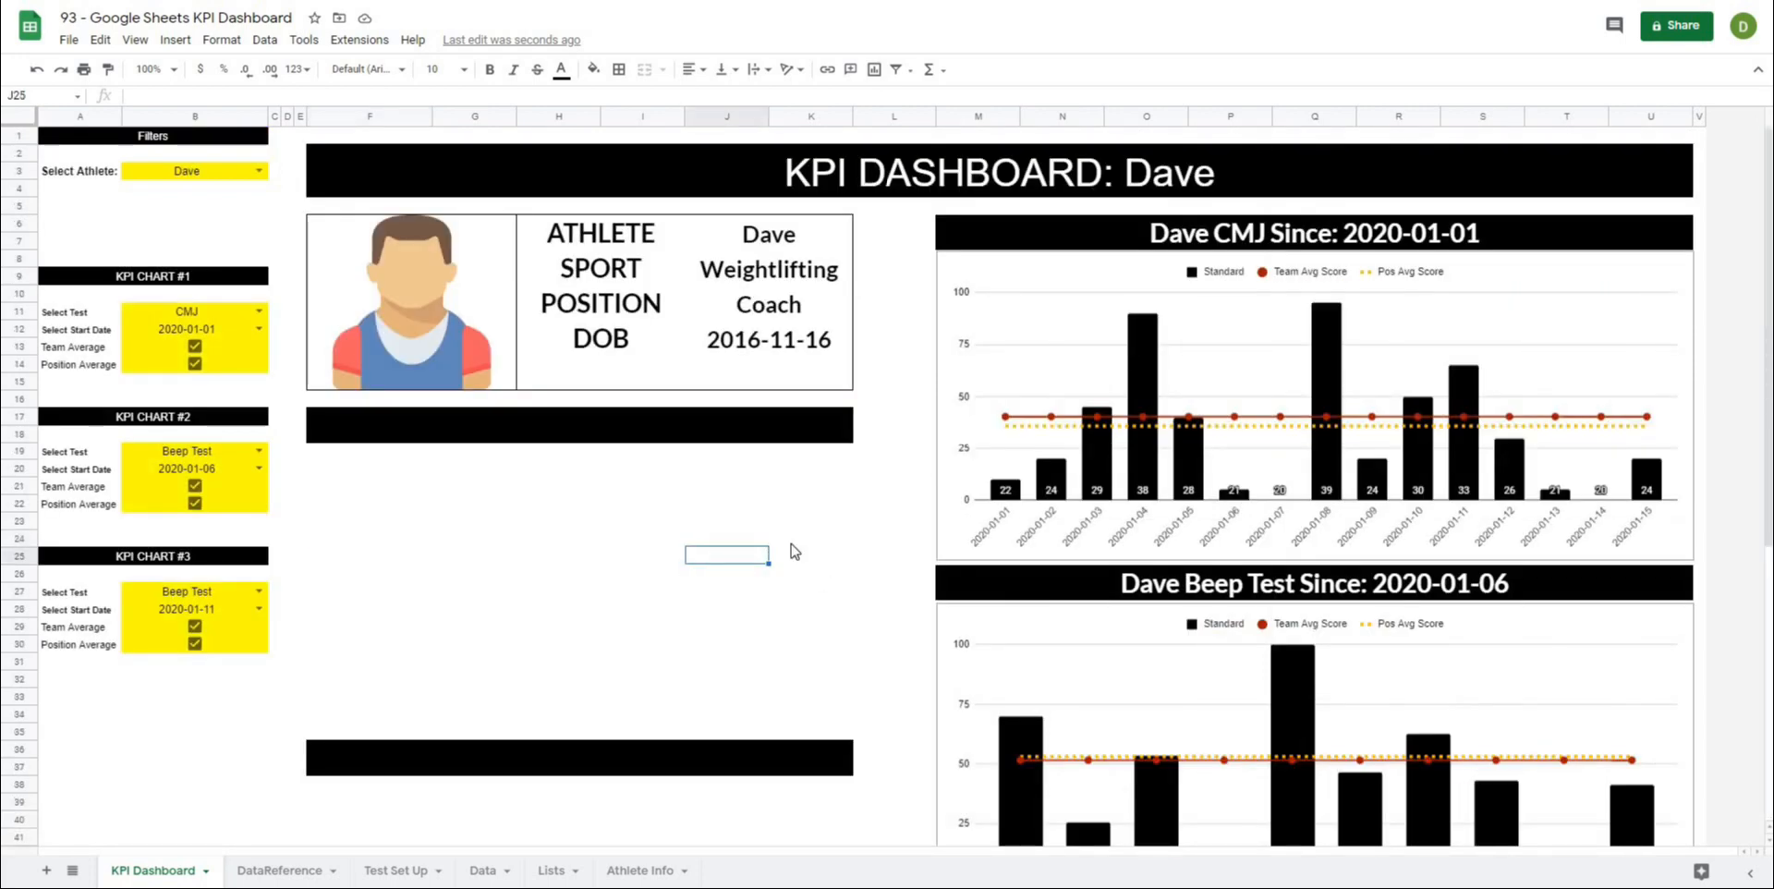
pyautogui.scroll(-4, 736, 580)
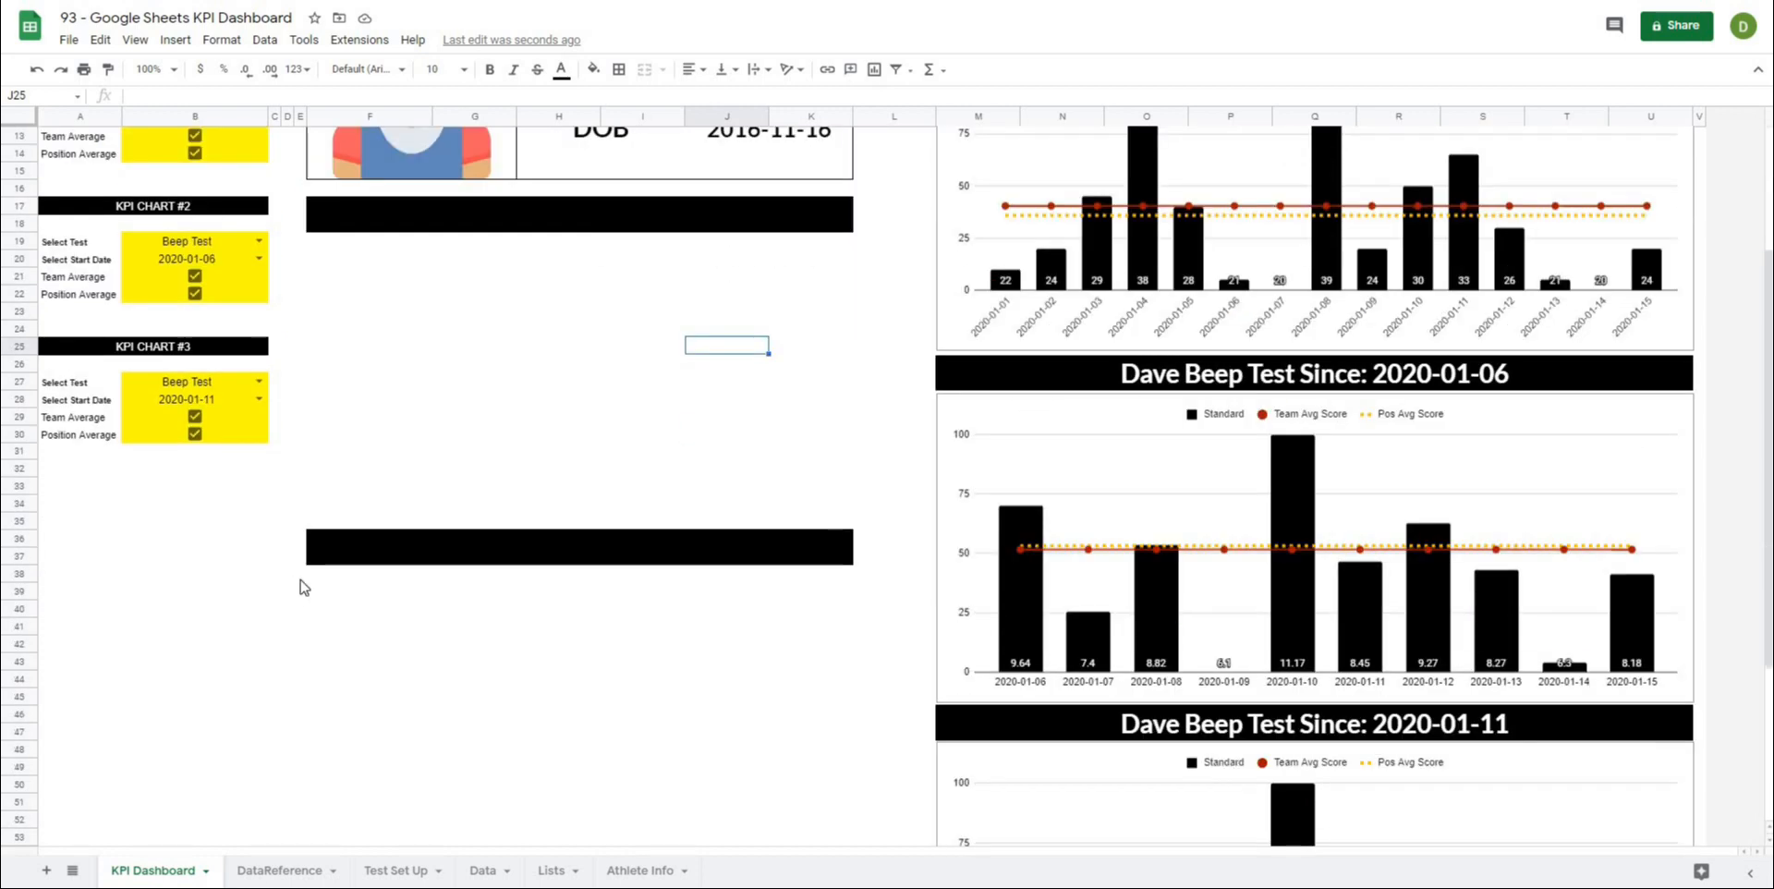
pyautogui.scroll(-1, 311, 582)
pyautogui.click(422, 542)
pyautogui.moveTo(808, 588); pyautogui.dragTo(395, 329)
pyautogui.scroll(-4, 832, 761)
pyautogui.click(921, 472)
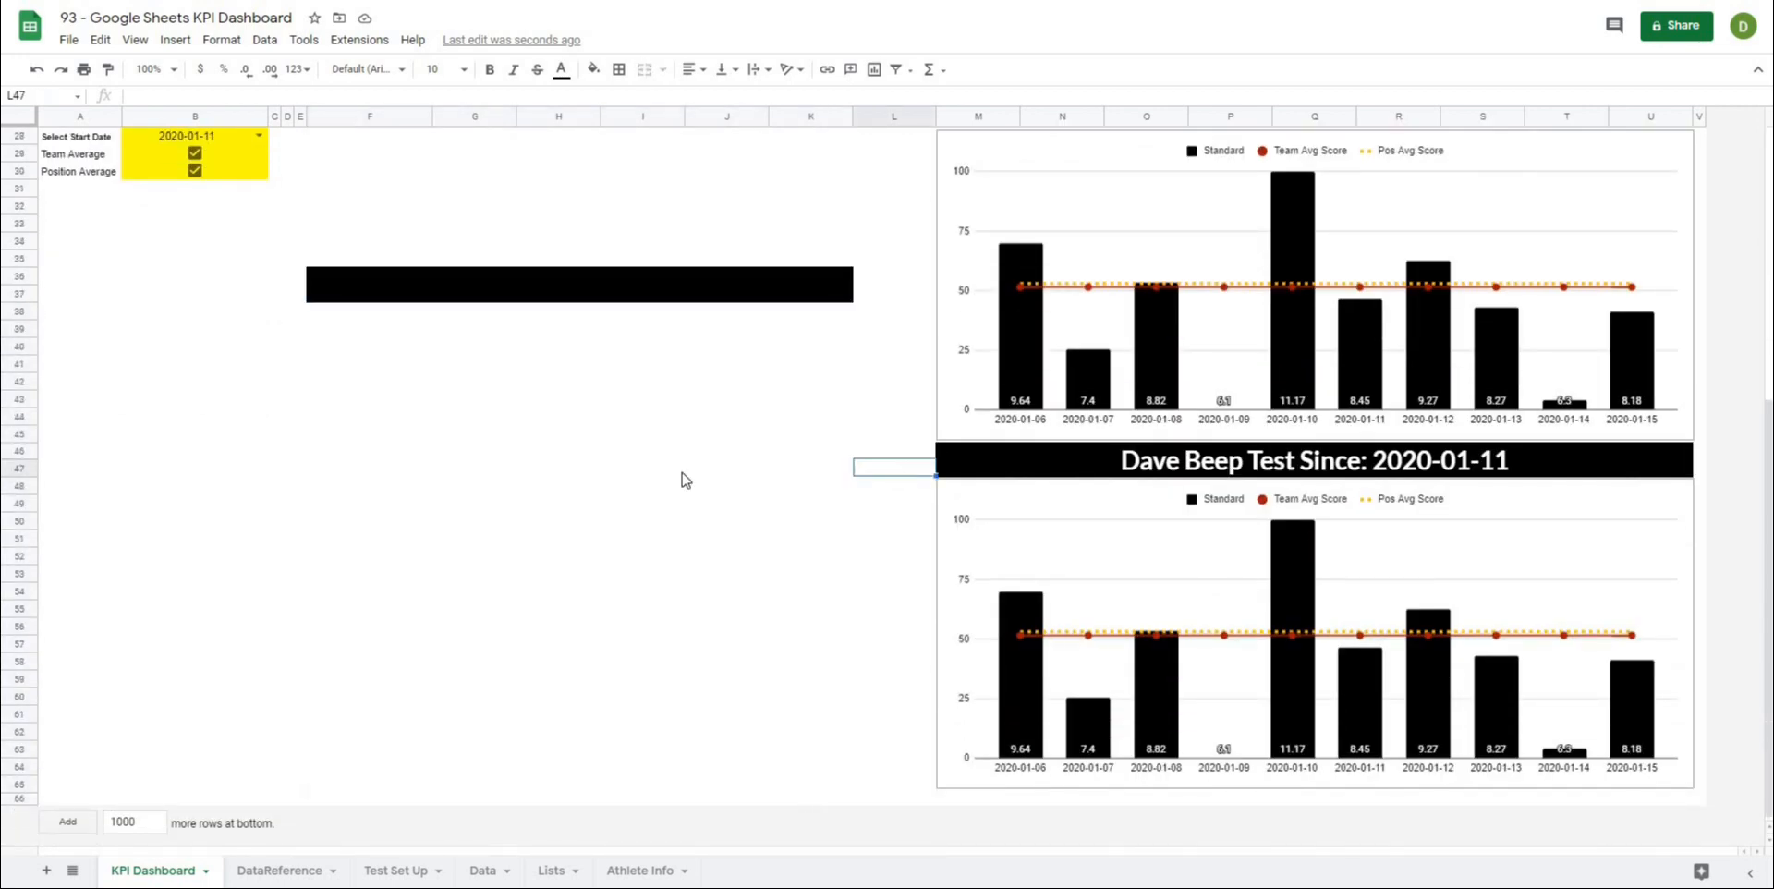
pyautogui.scroll(9, 647, 481)
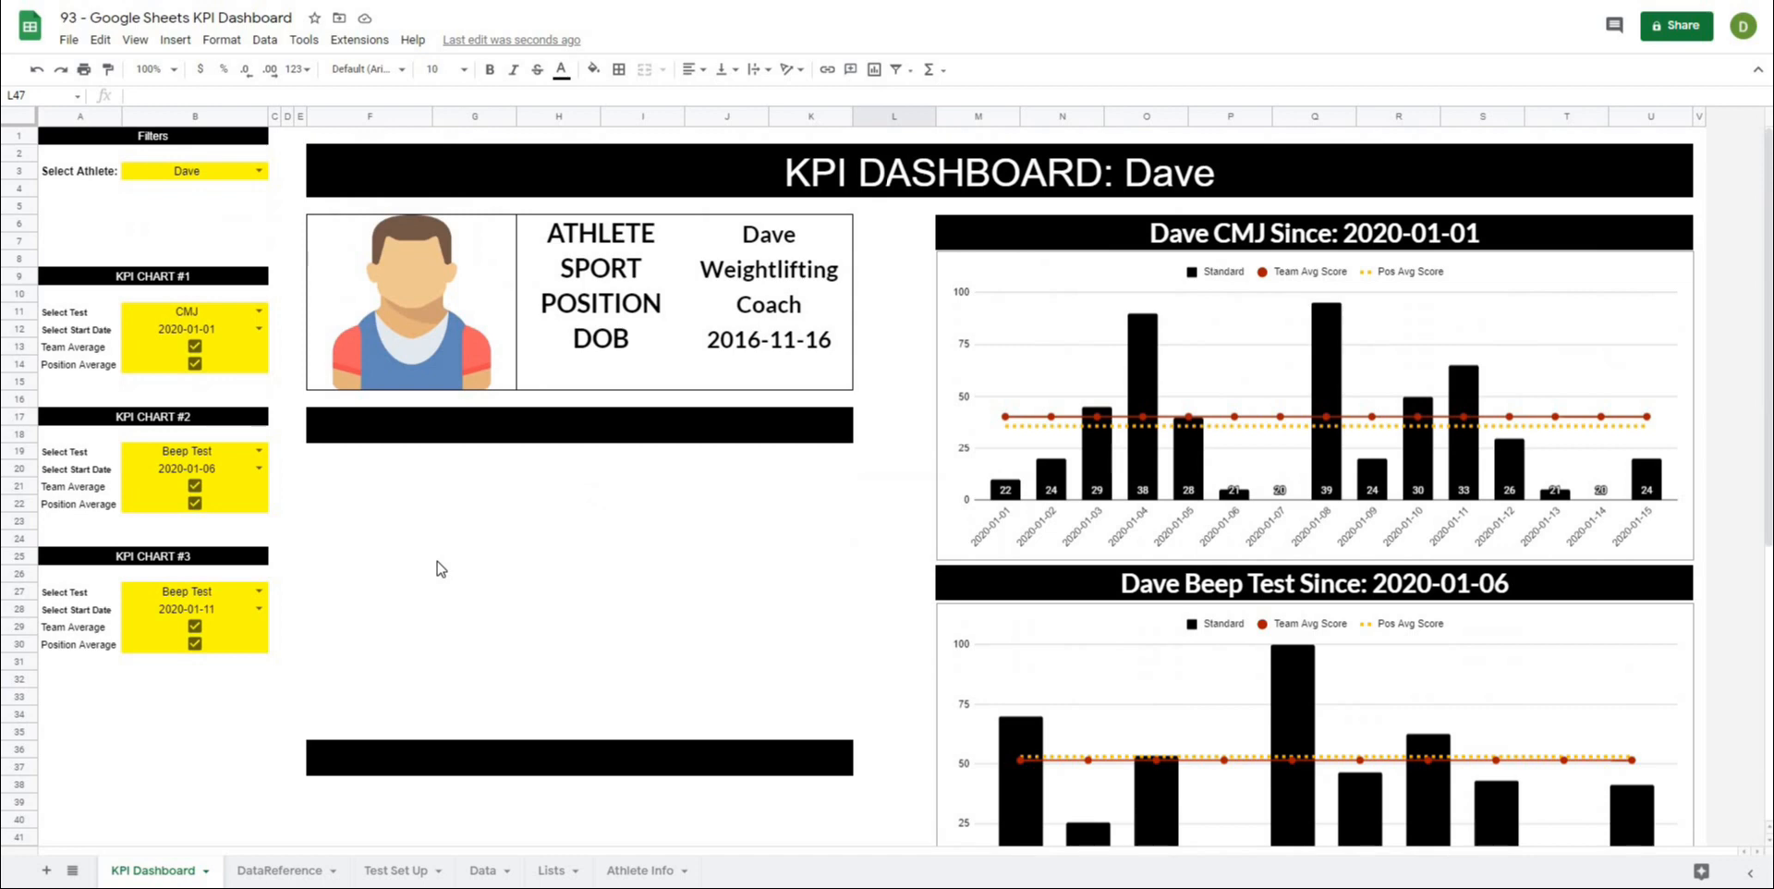
# Step: Copy the KPI CHART #3 filter header to A33 and retitle the copy "Athlete Profile Radar"
pyautogui.click(59, 558)
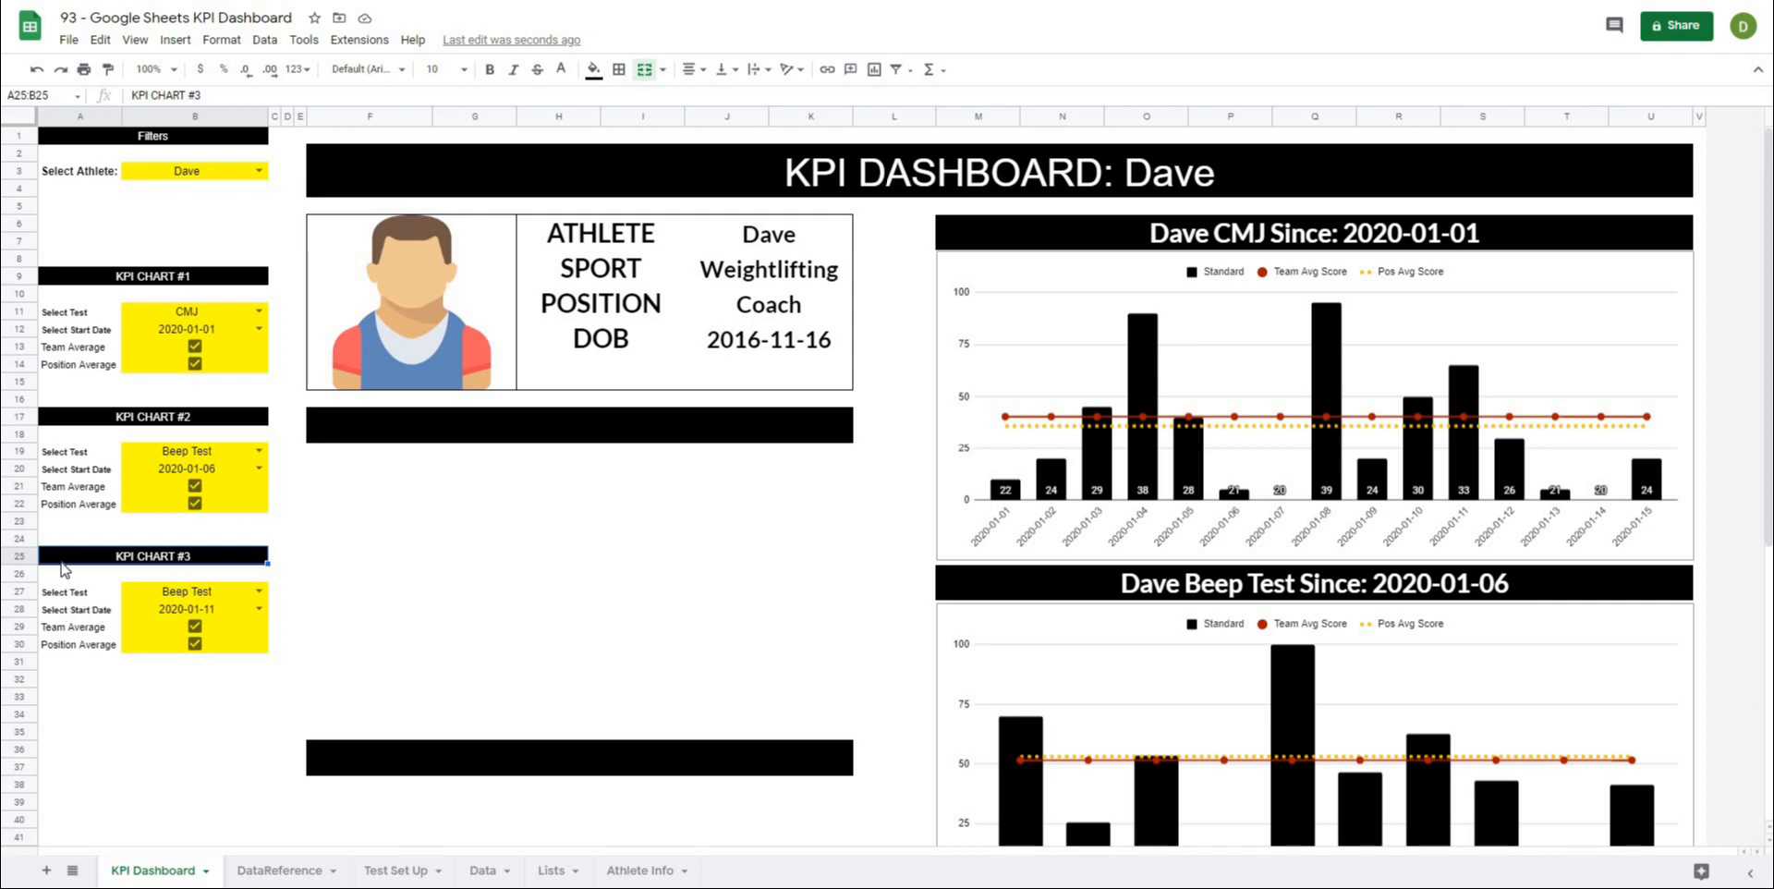
pyautogui.click(59, 683)
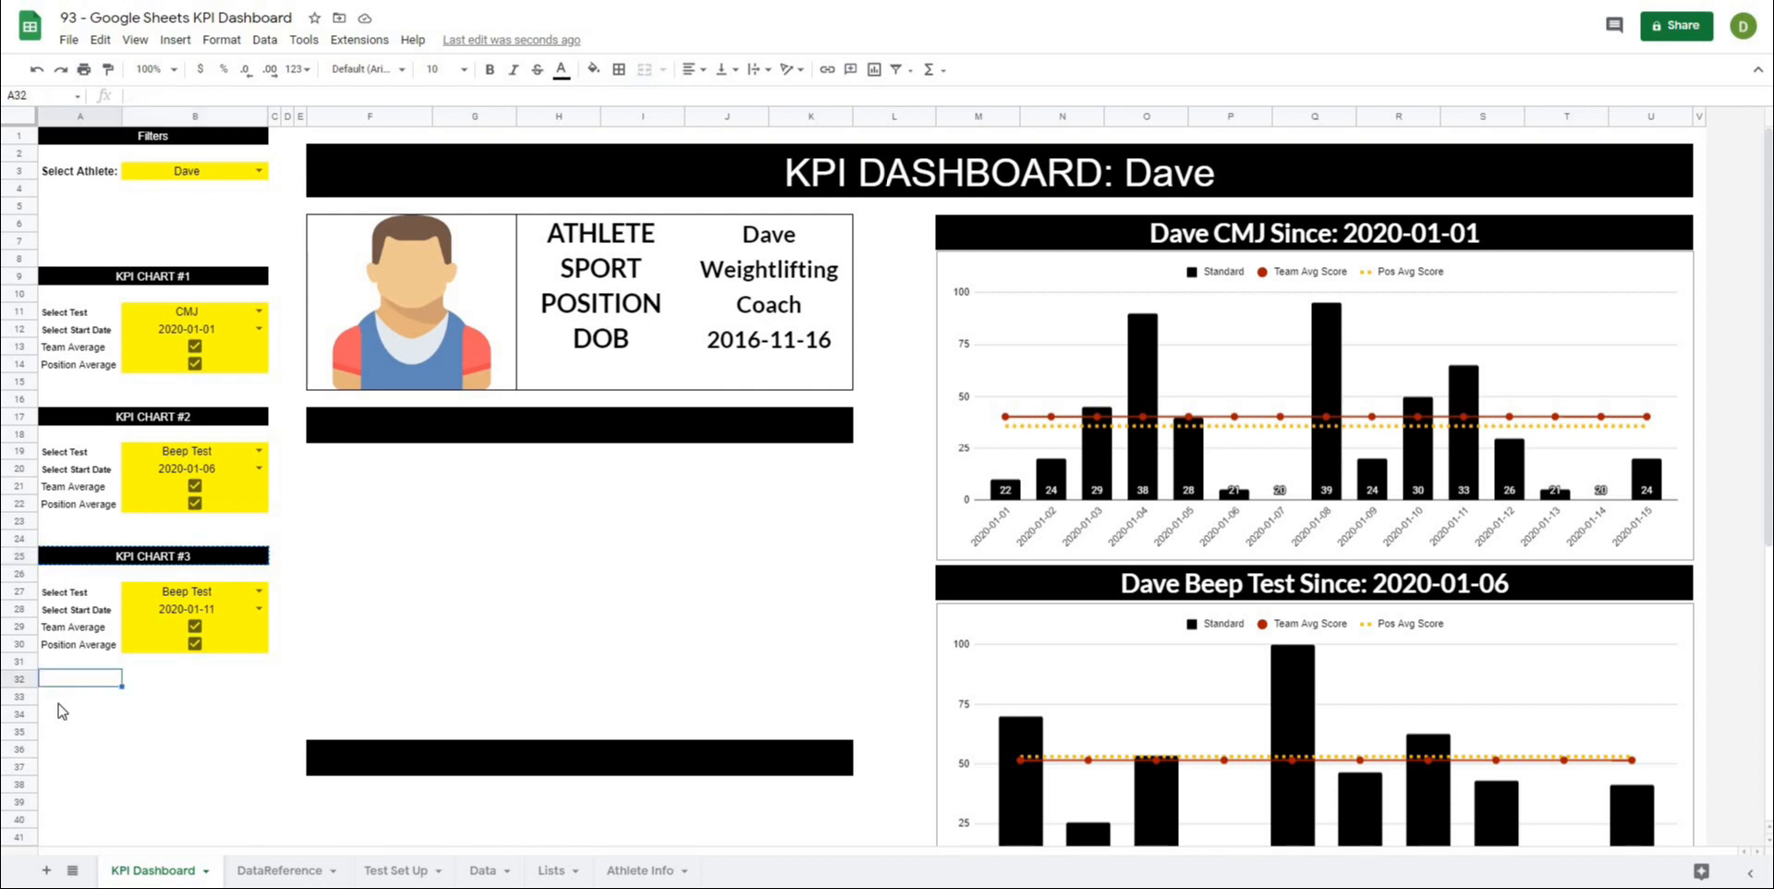
pyautogui.click(61, 701)
pyautogui.write('KPI CHART #3')
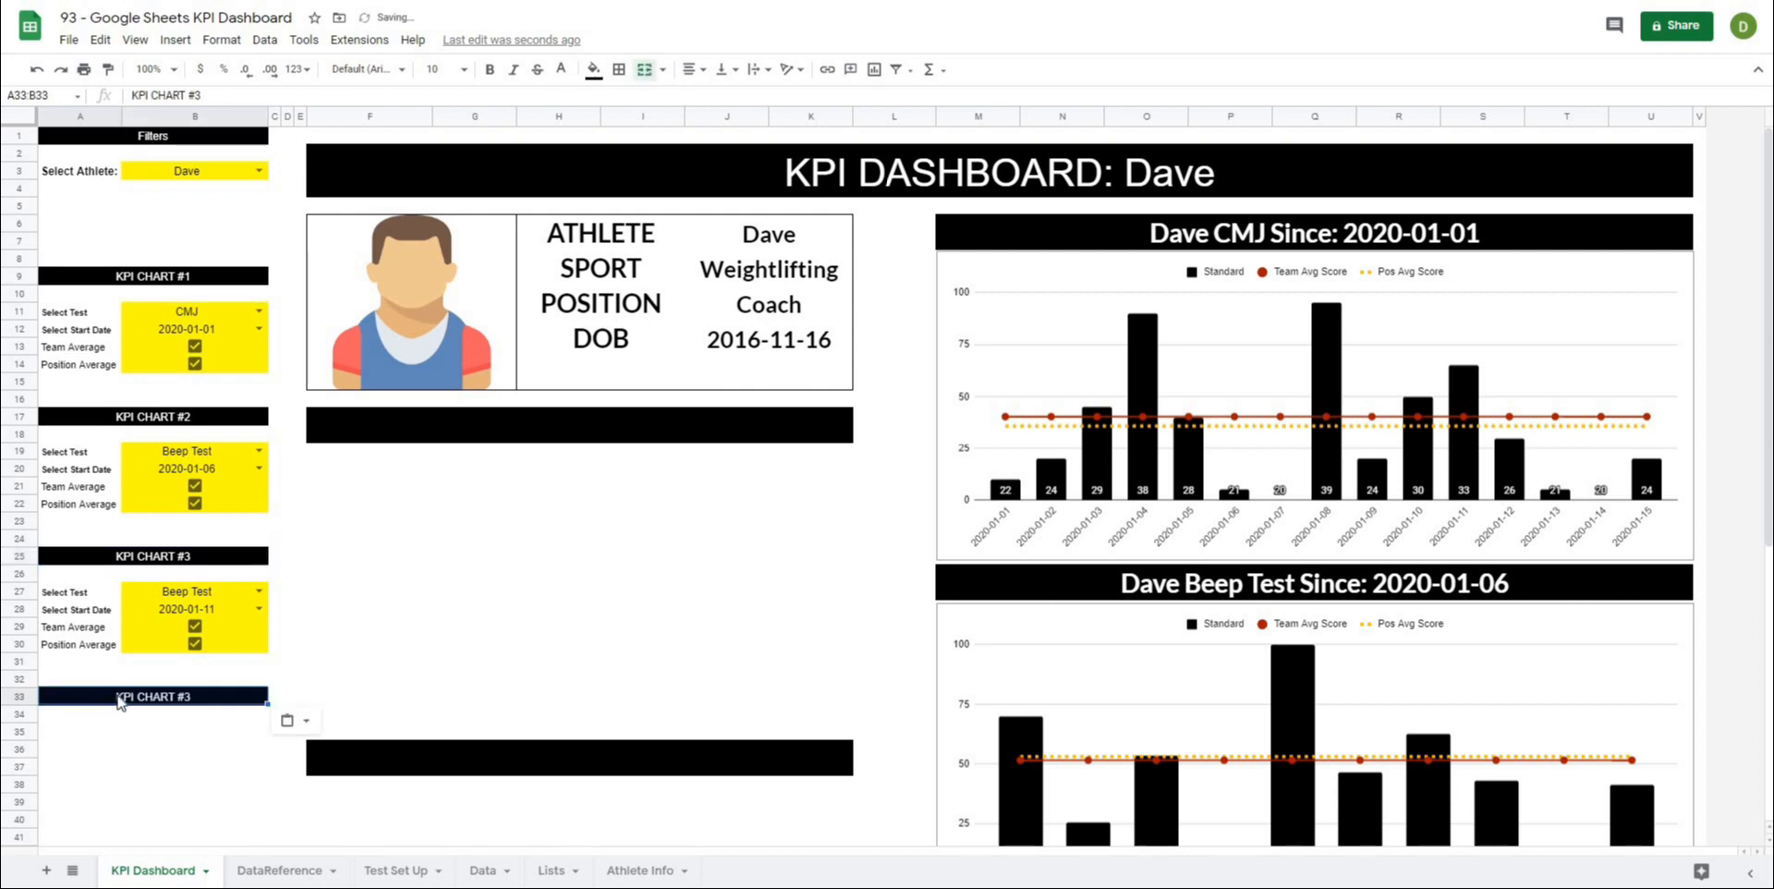
pyautogui.write('Athlete Profile')
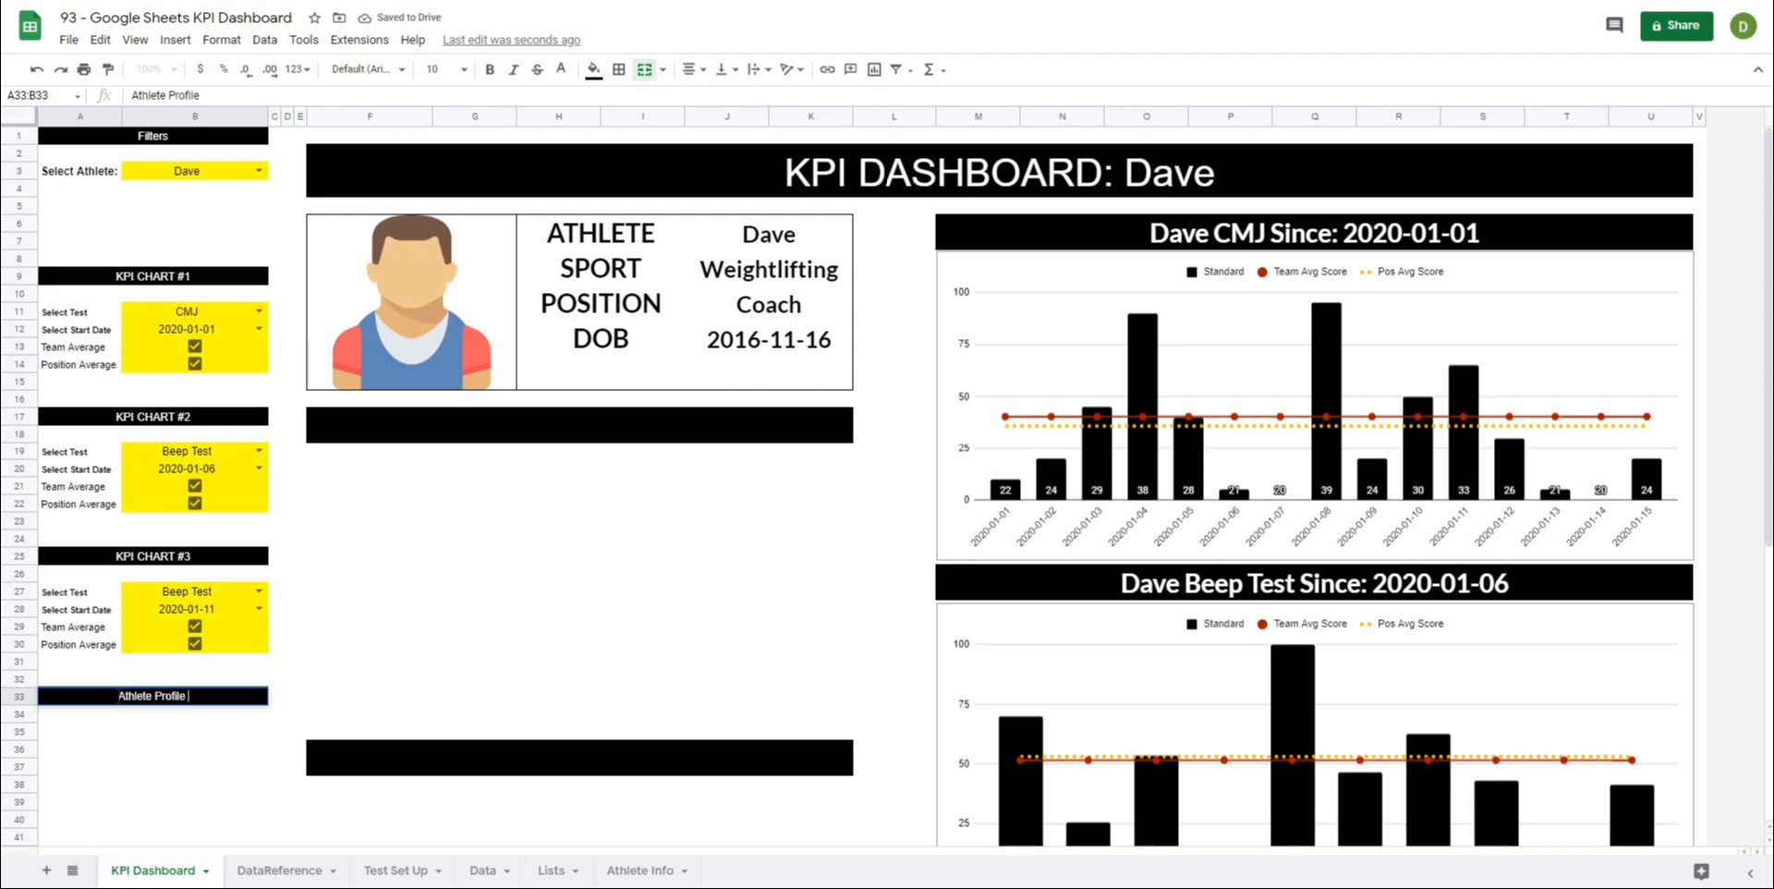
pyautogui.write(' Radar')
pyautogui.press('Return')
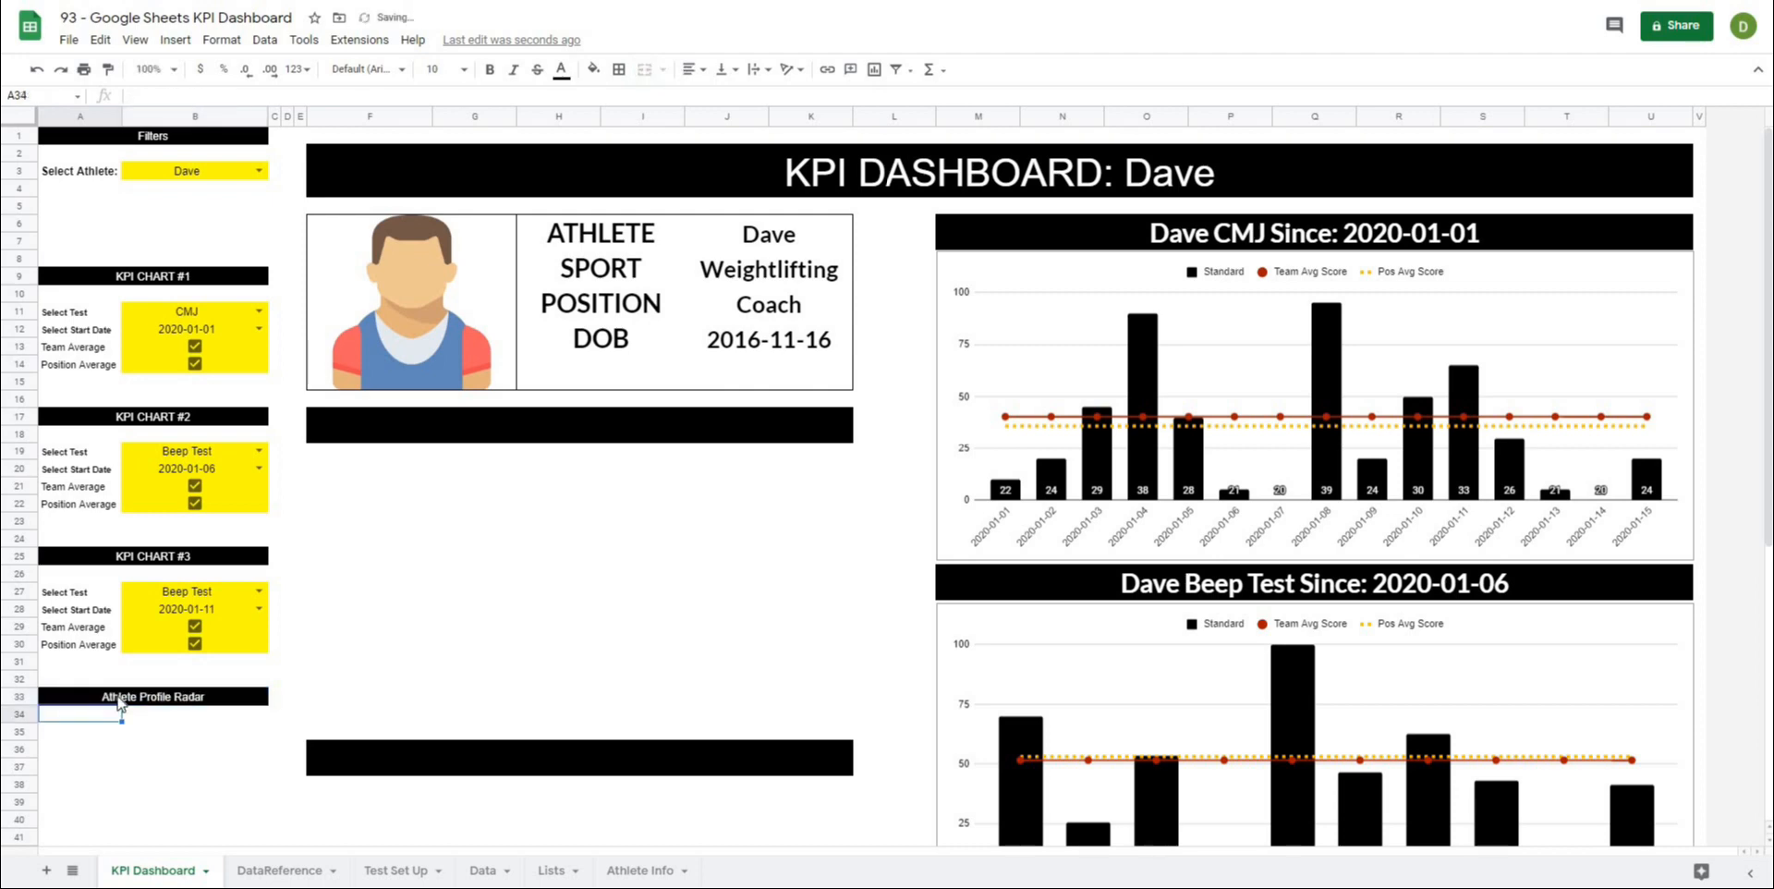
# Step: Copy the Select Start Date label and its date dropdown from A28:B28 to row 35 under the Athlete Profile Radar header
pyautogui.click(147, 662)
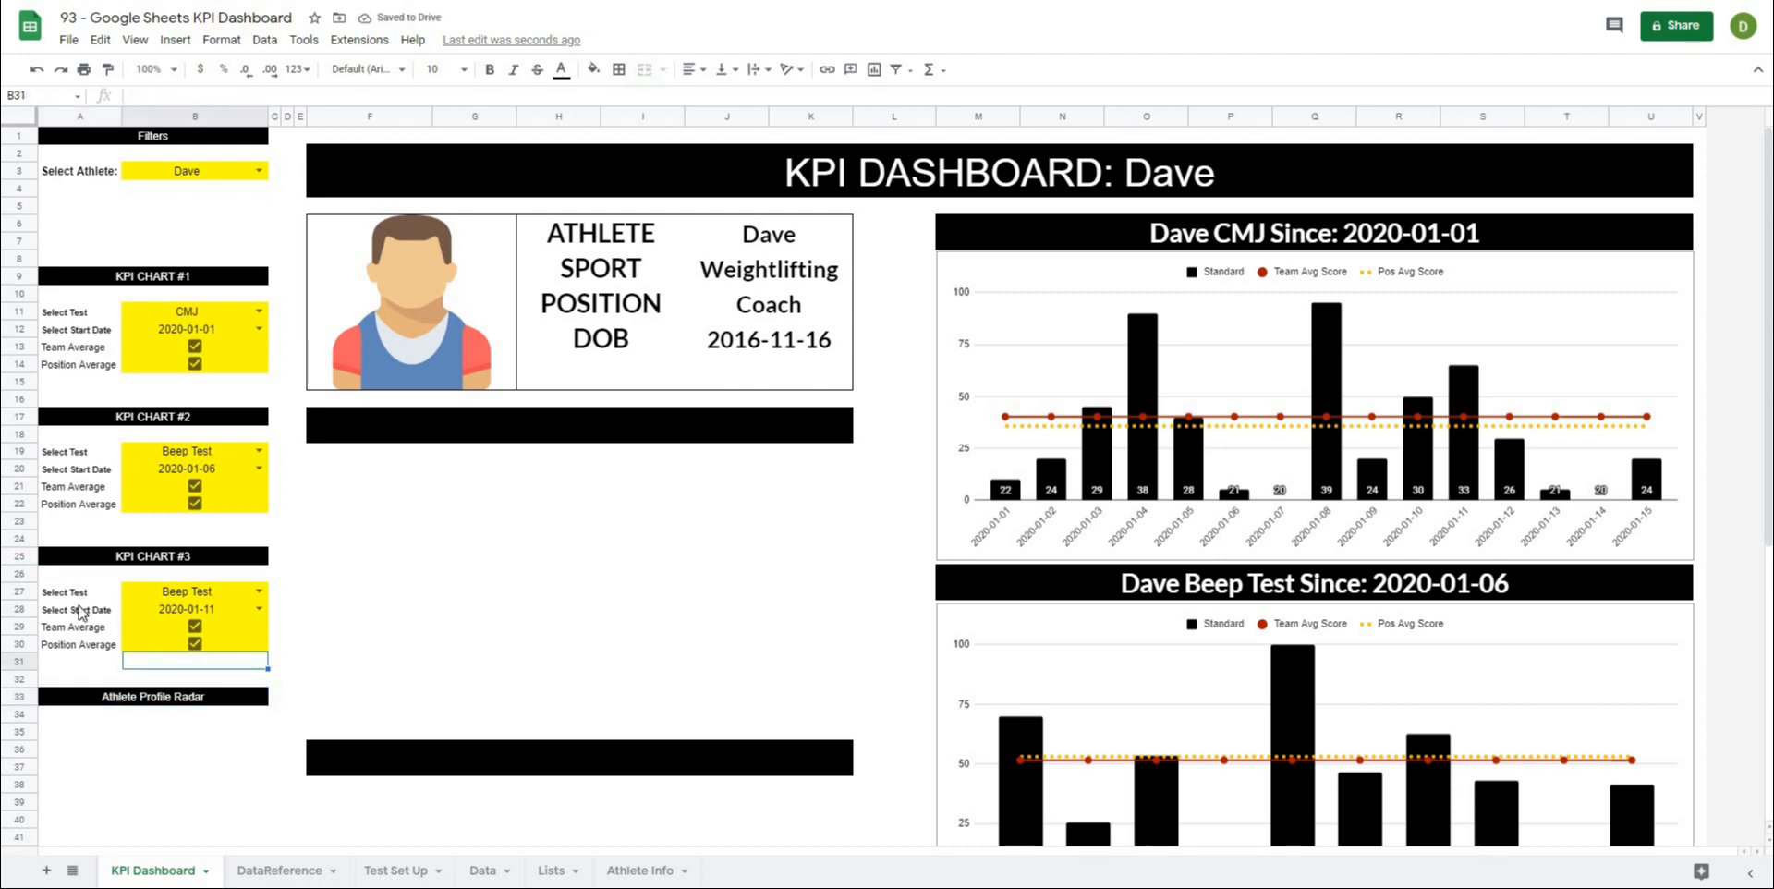
pyautogui.click(81, 610)
pyautogui.moveTo(80, 610); pyautogui.dragTo(164, 613)
pyautogui.click(132, 683)
pyautogui.click(174, 599)
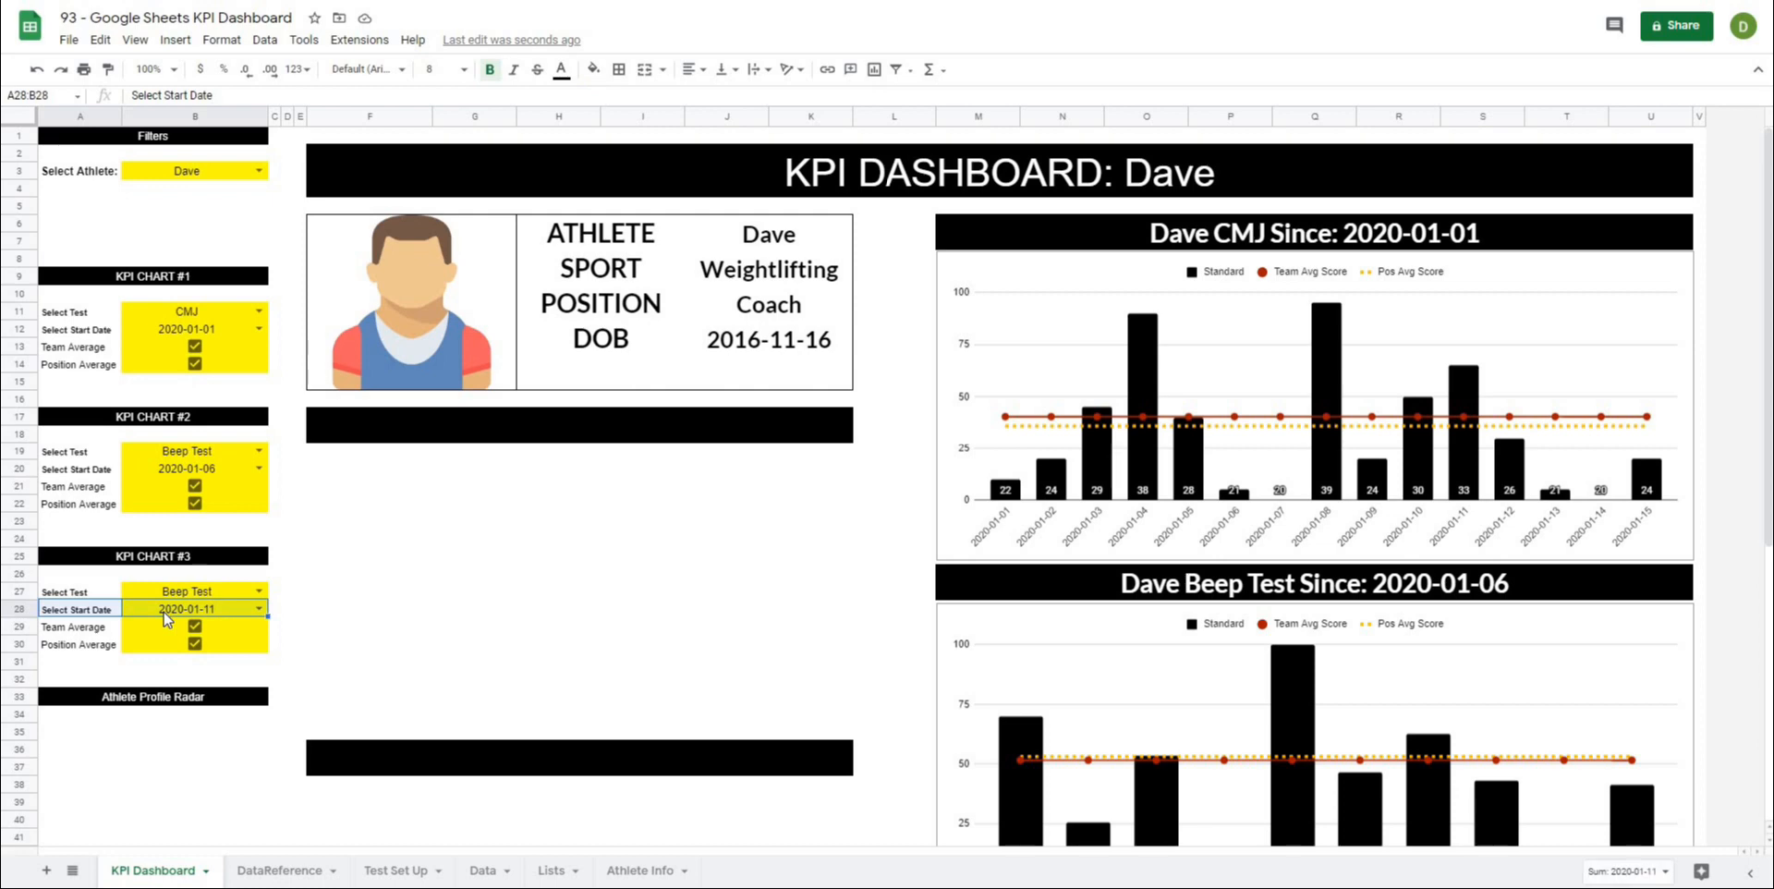
pyautogui.hotkey('ctrl', 'c')
pyautogui.click(54, 724)
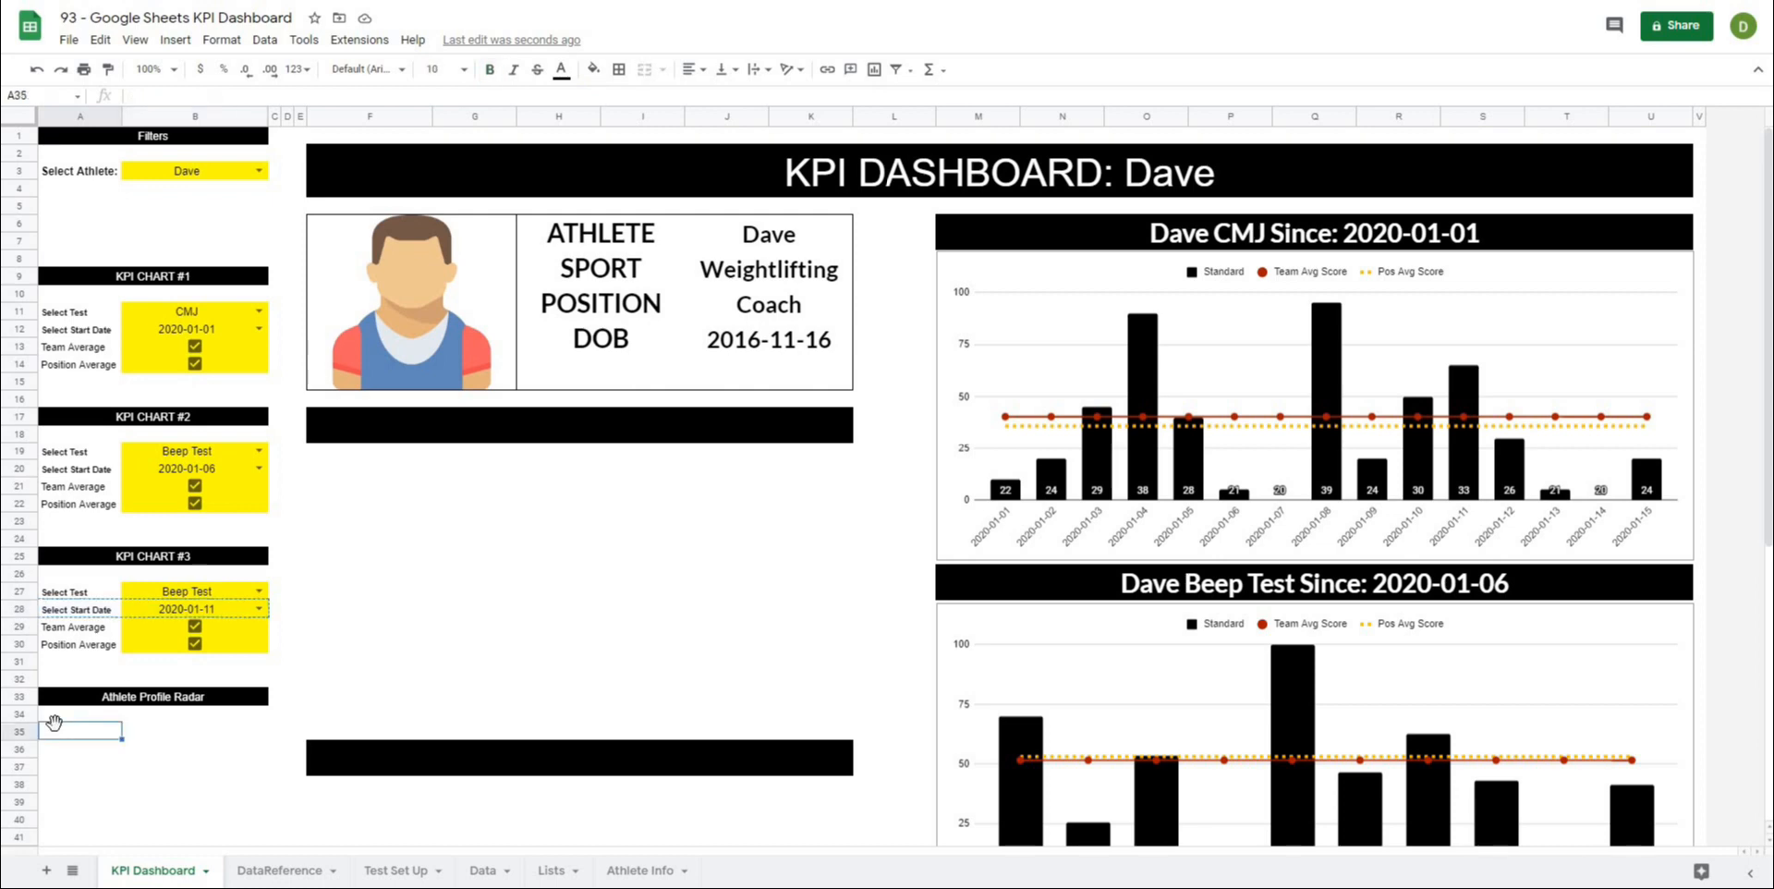
pyautogui.hotkey('ctrl', 'v')
pyautogui.click(78, 801)
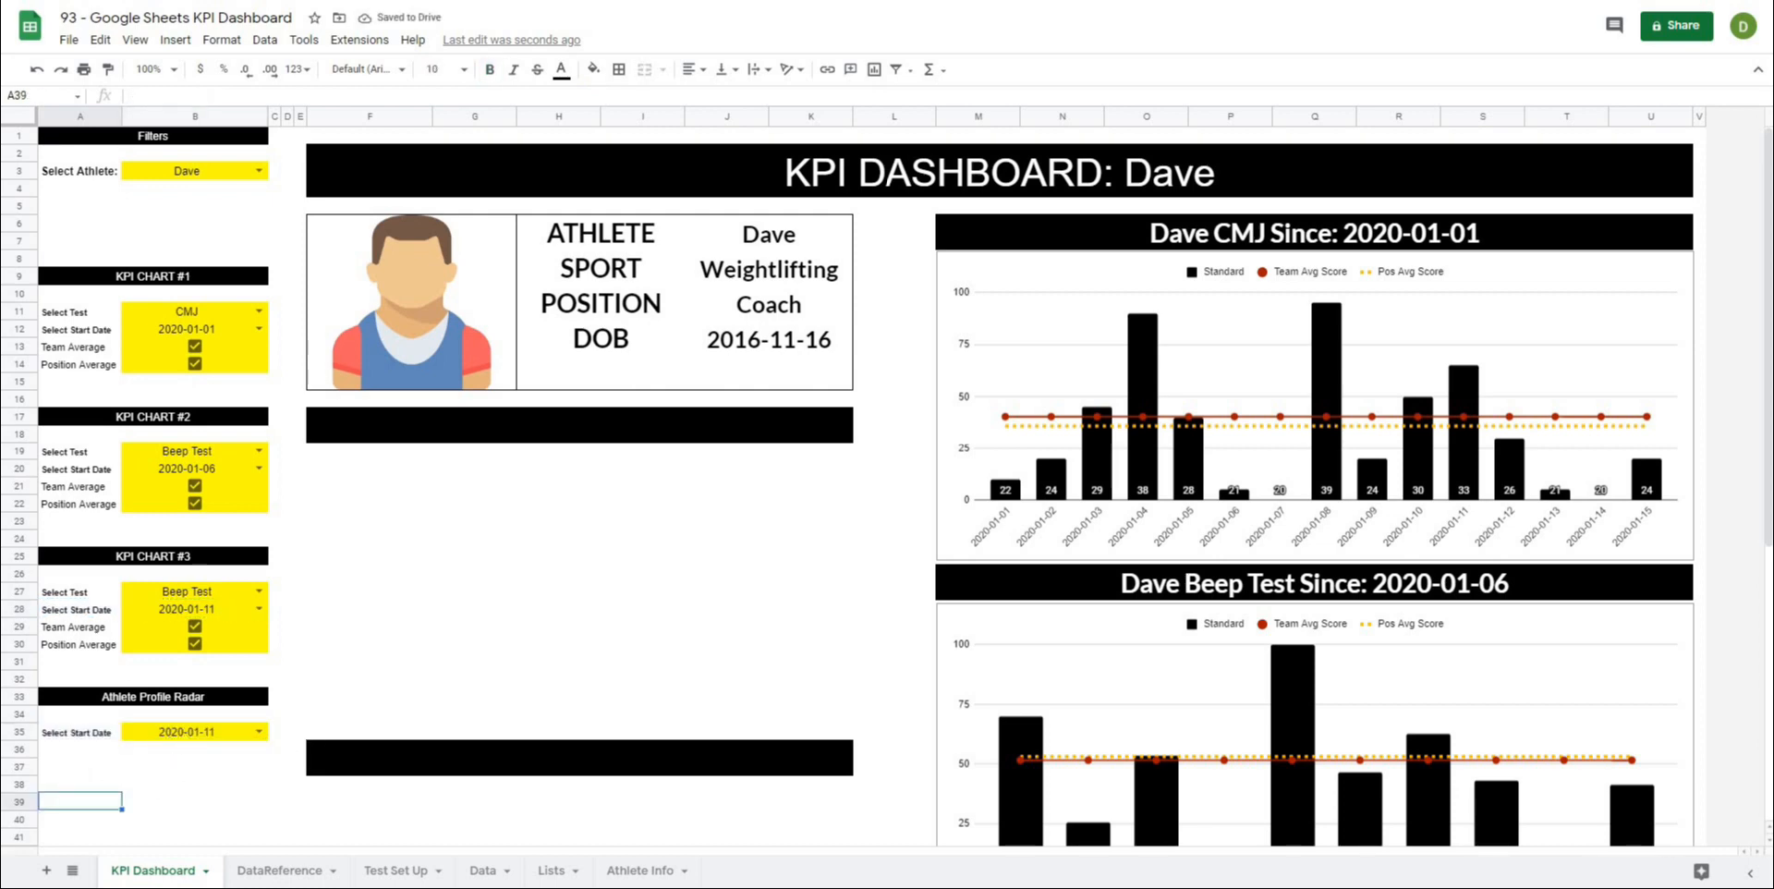
# Step: Change the label in A35 to "Select Test Date"
pyautogui.scroll(-1, 157, 764)
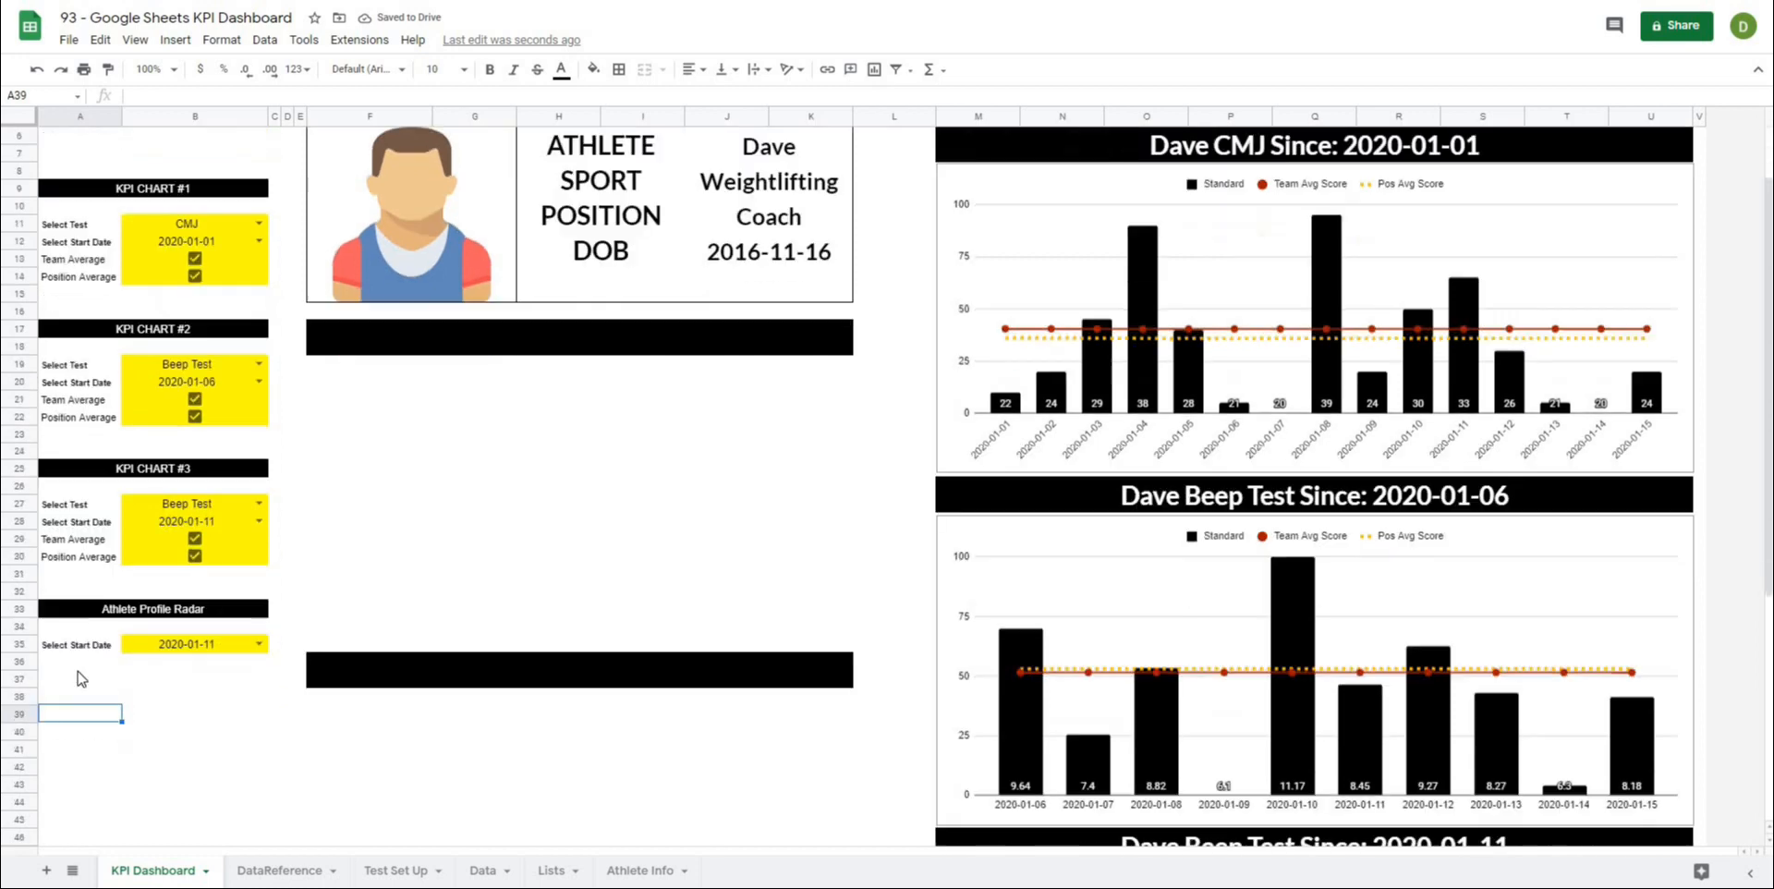
pyautogui.click(76, 652)
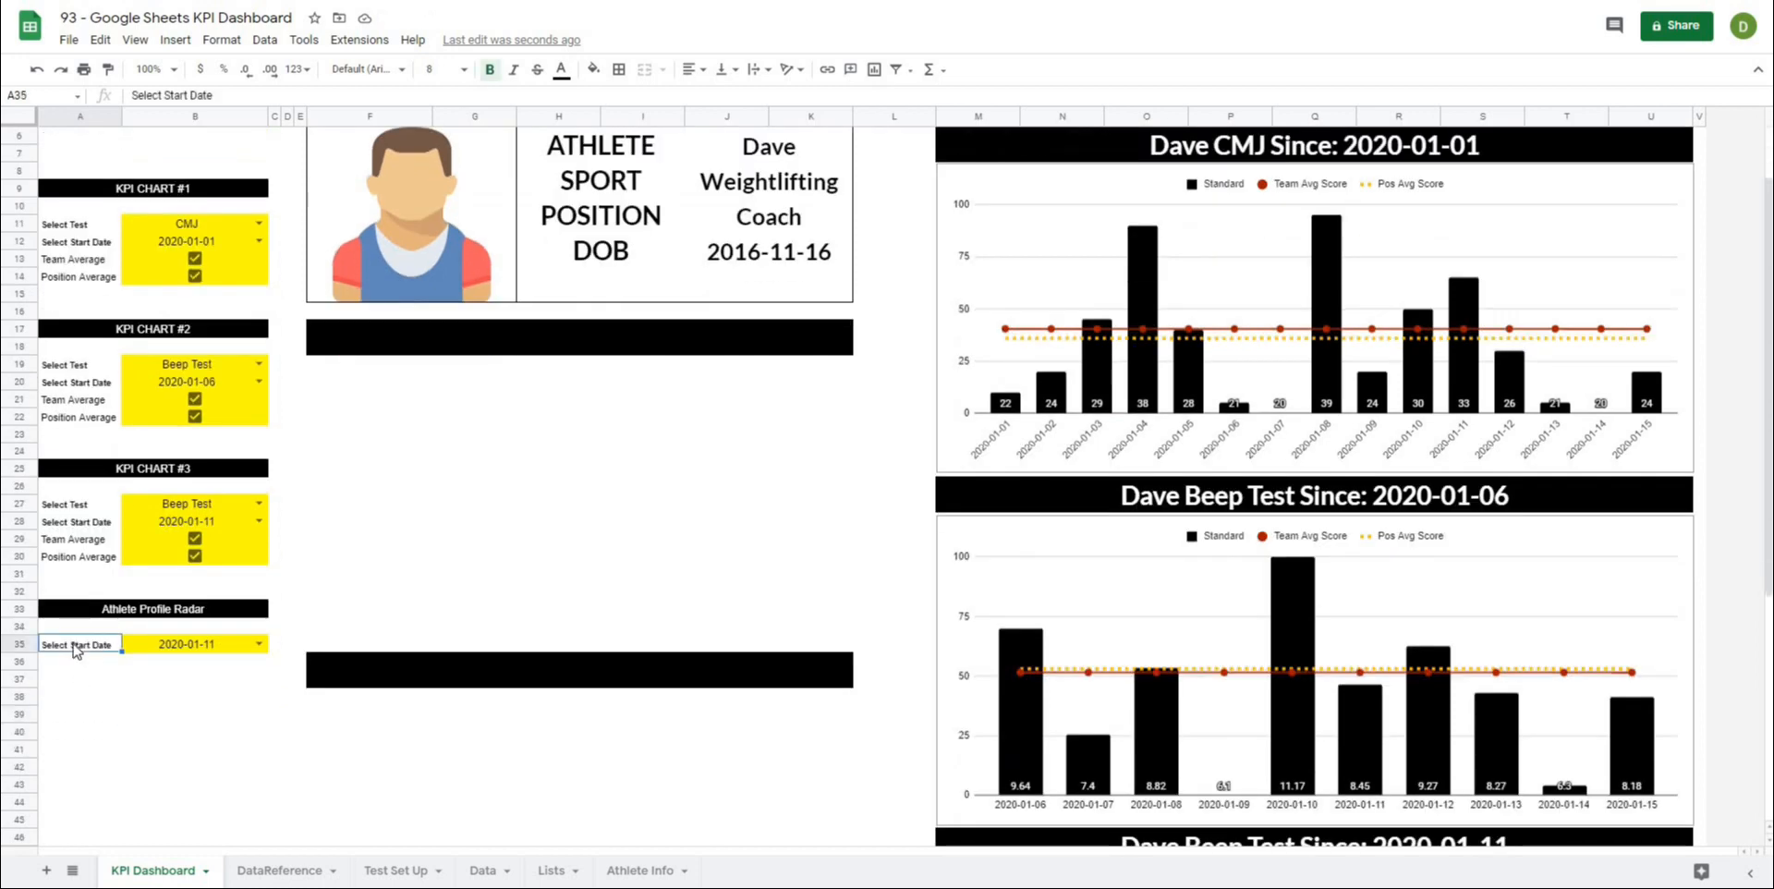
pyautogui.write('Se')
pyautogui.write('lect Test Date')
pyautogui.press('Return')
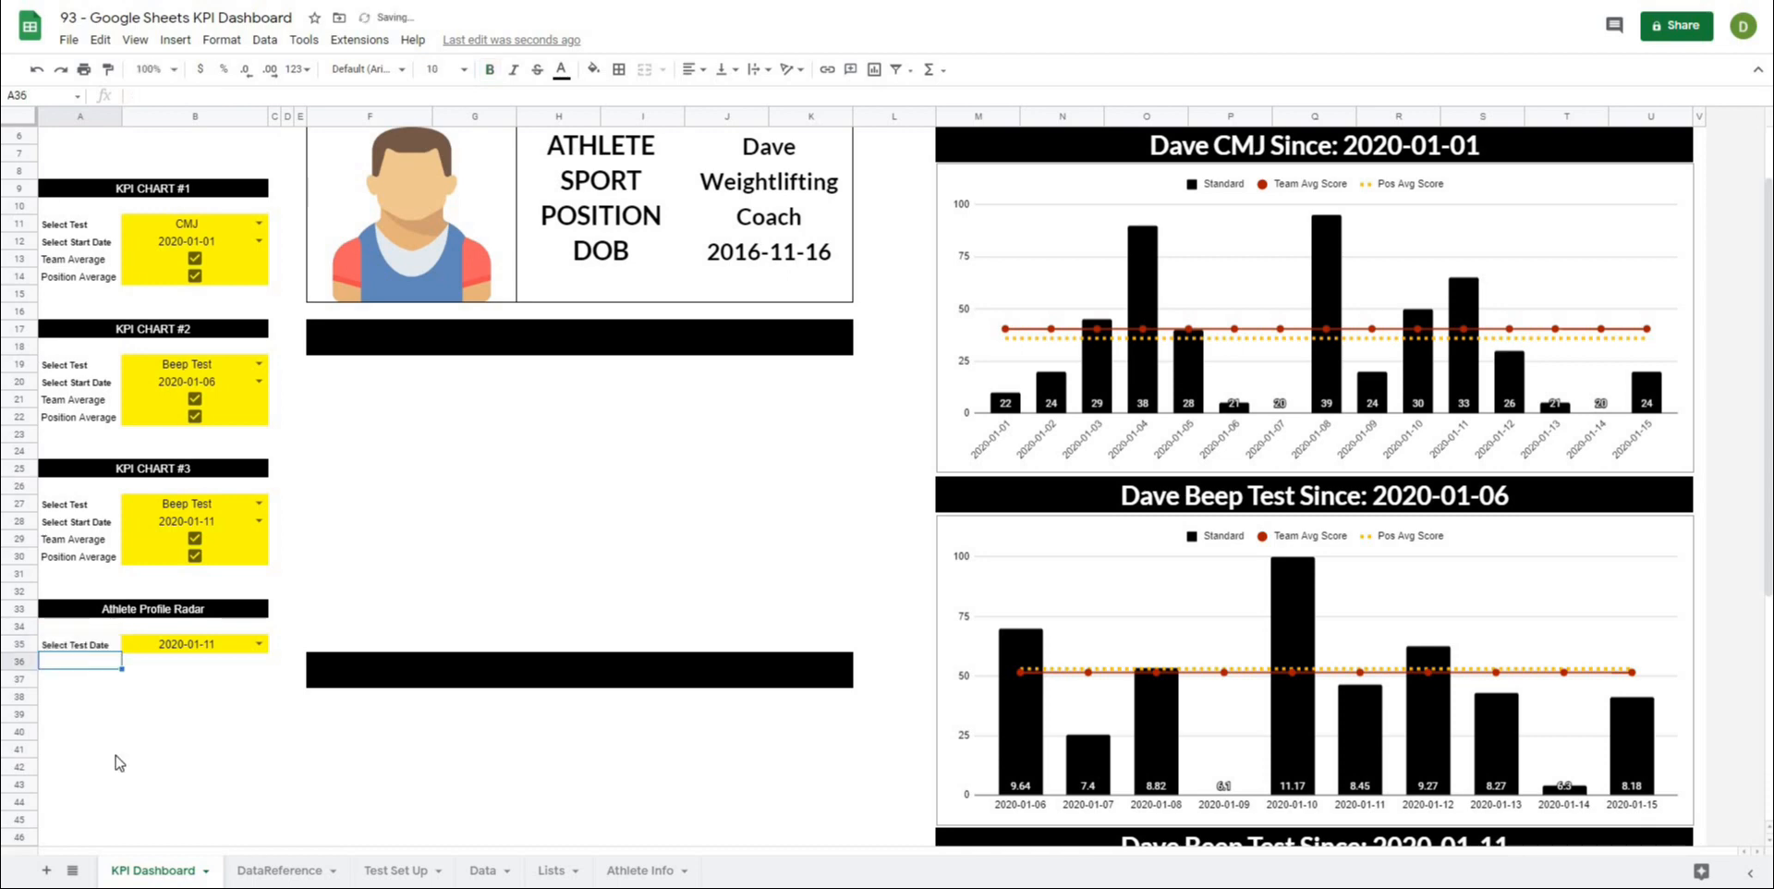
# Step: Copy the Select Test label and its dropdown from A27:B27 to row 37
pyautogui.click(112, 749)
pyautogui.click(45, 679)
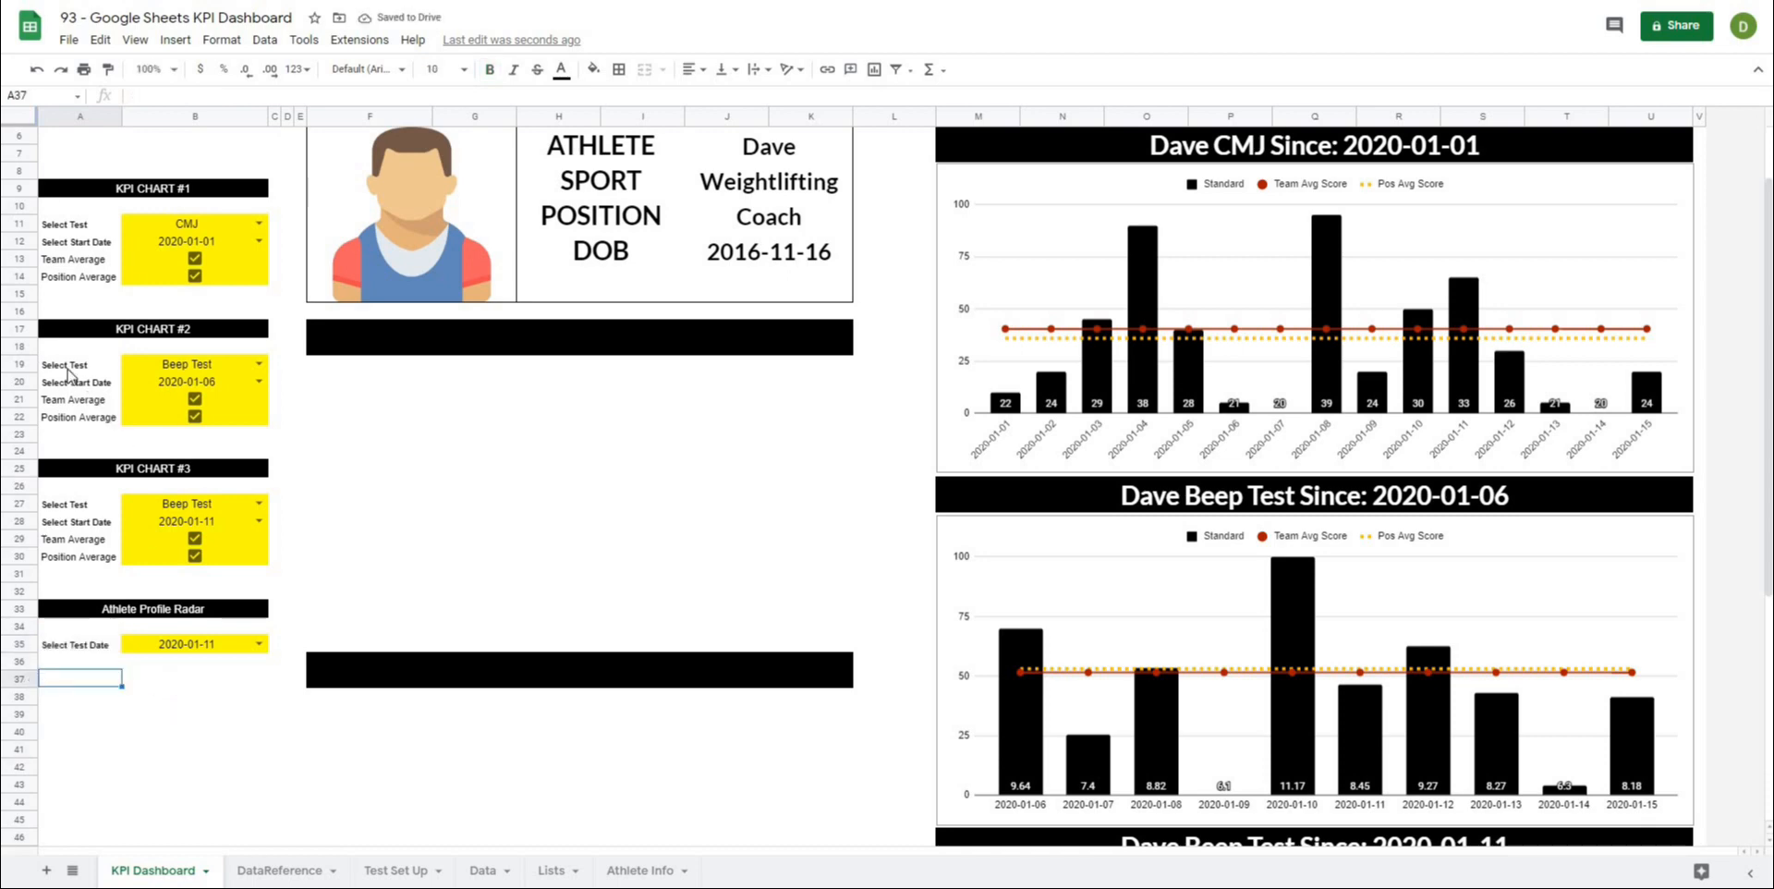
pyautogui.moveTo(71, 504); pyautogui.dragTo(194, 513)
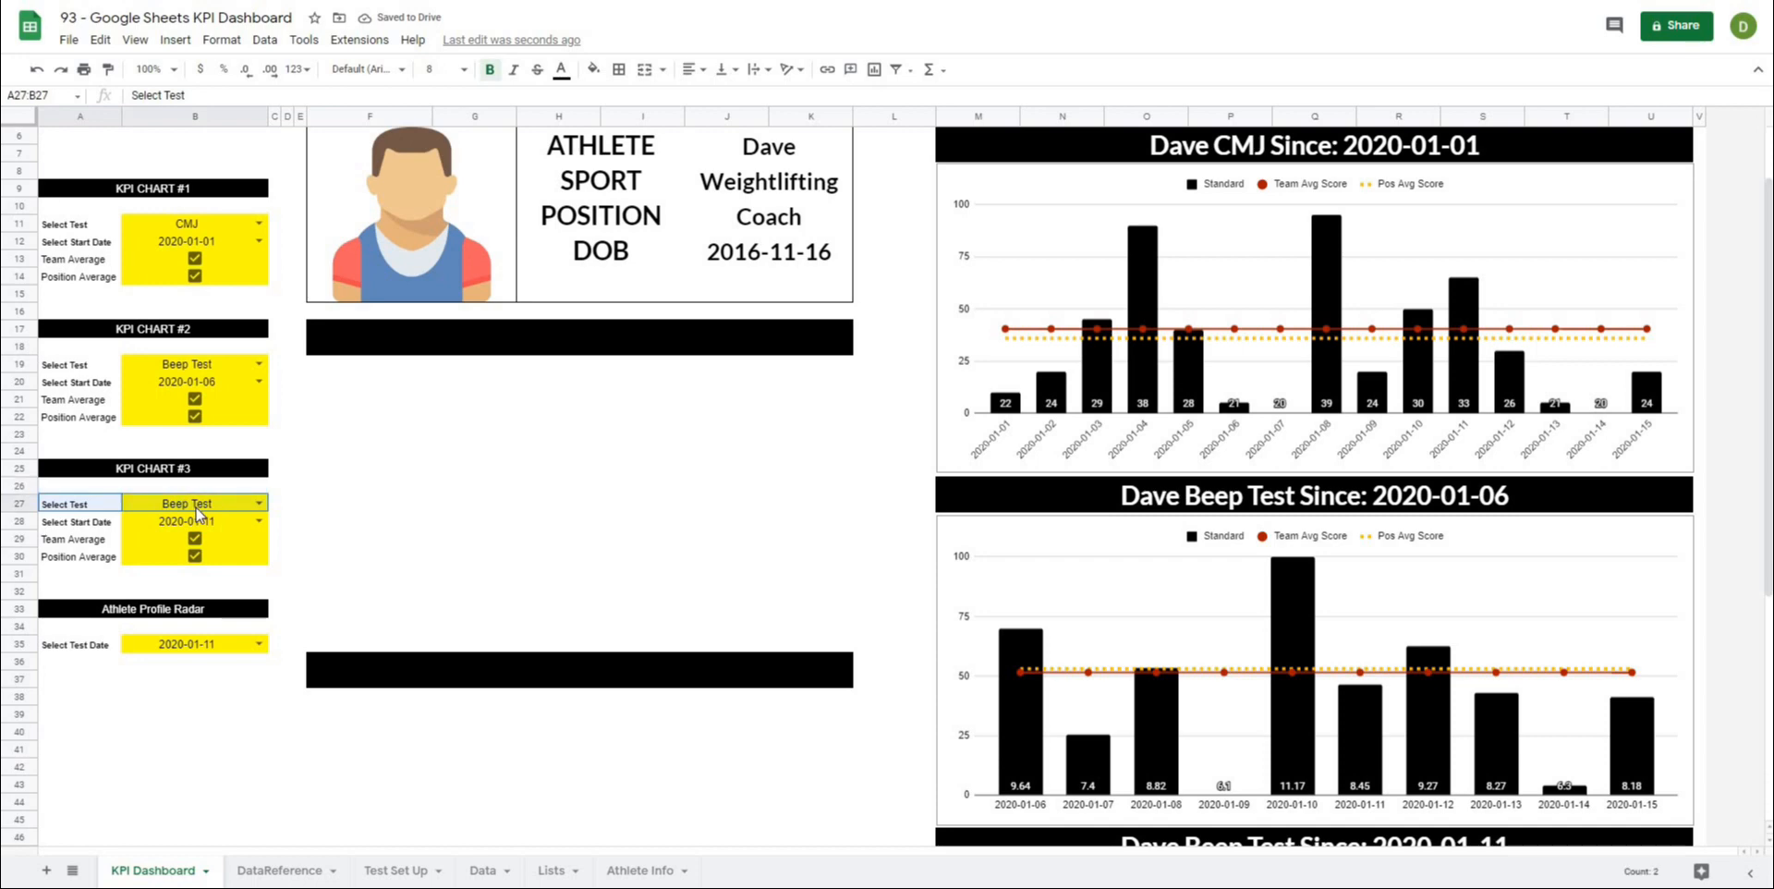
pyautogui.hotkey('ctrl', 'c')
pyautogui.click(56, 679)
pyautogui.hotkey('ctrl', 'v')
# Step: Relabel A37 as "Select Metric" and repeat the label and dropdown down through row 44
pyautogui.click(83, 684)
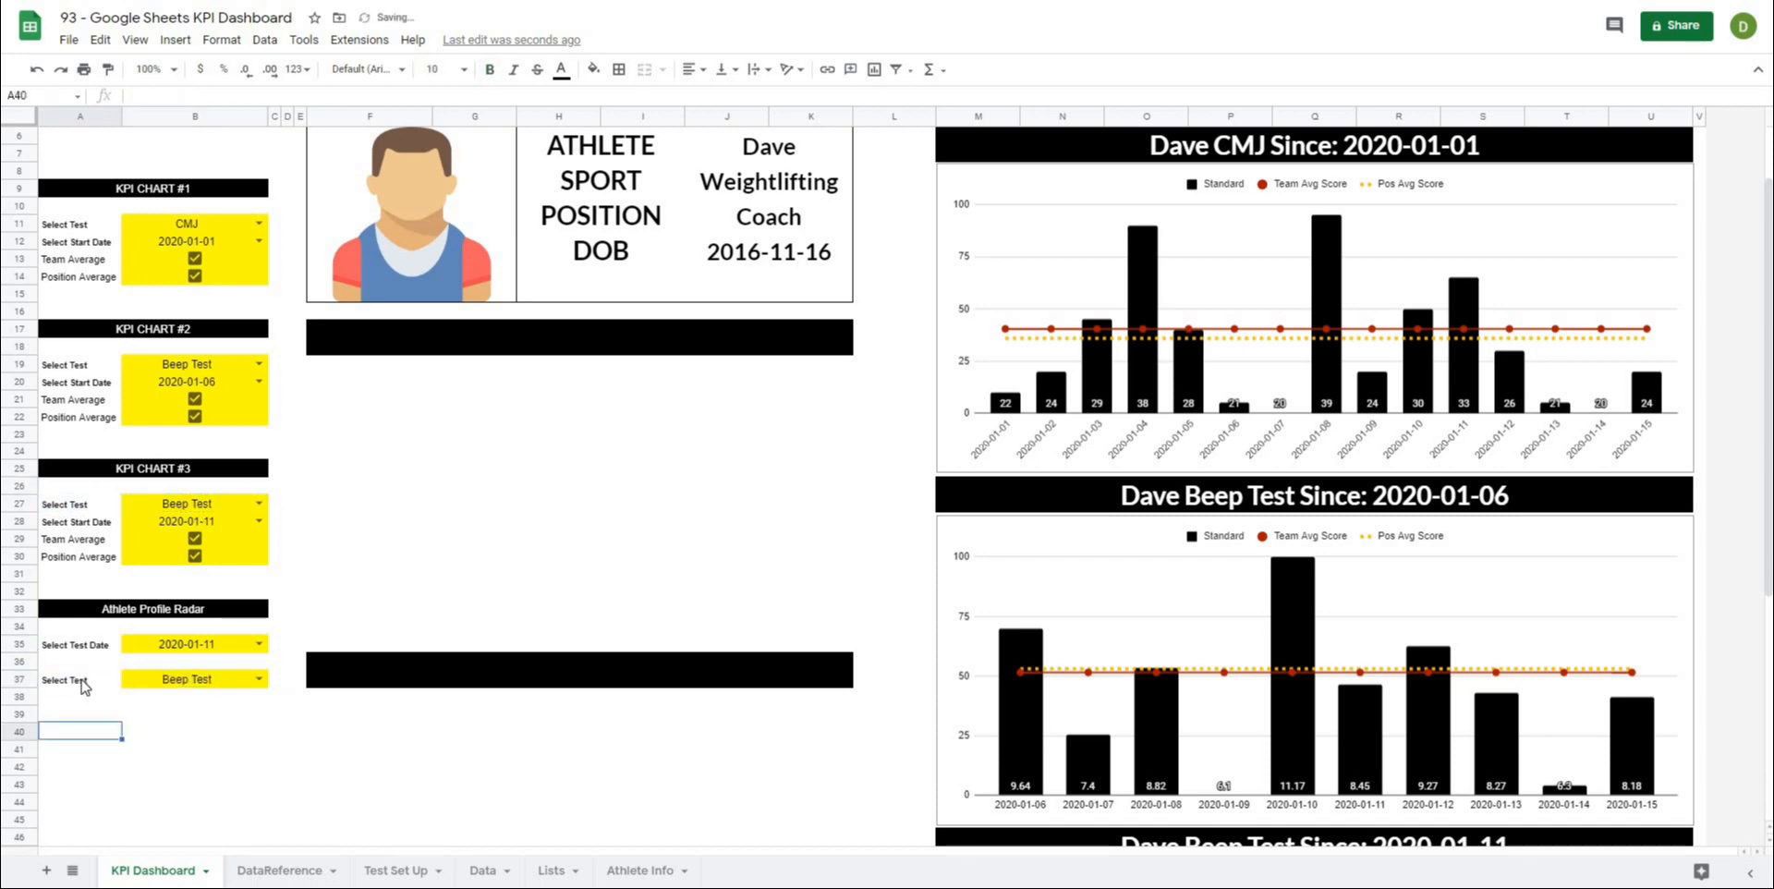
pyautogui.write('S')
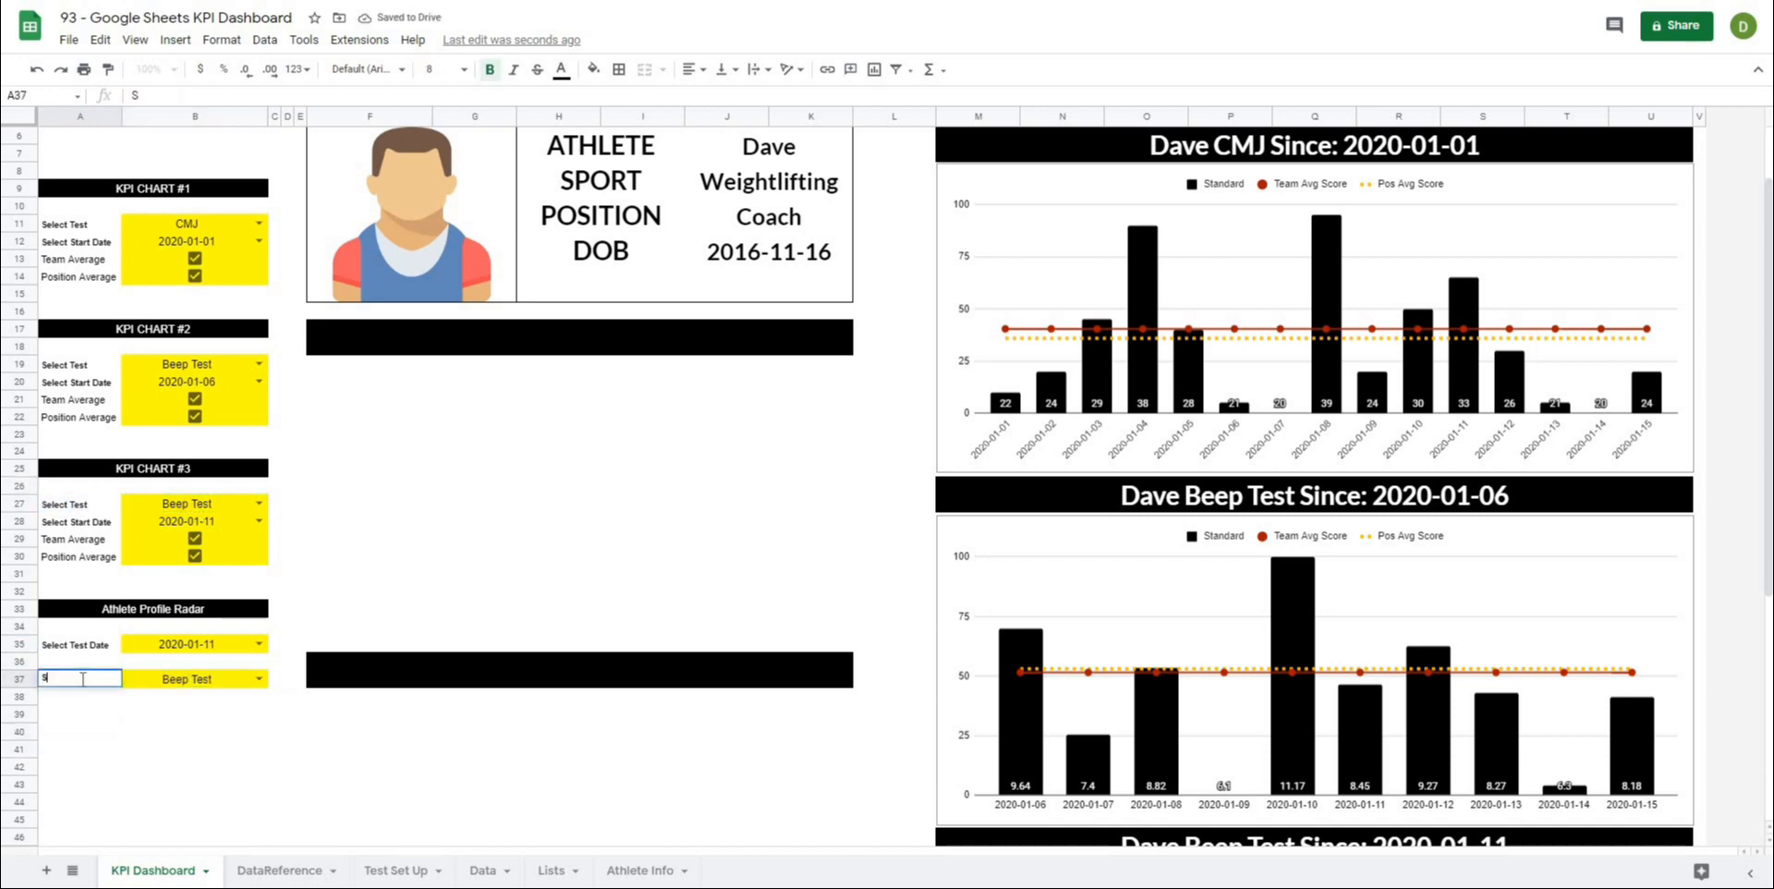
pyautogui.write('elect Metric')
pyautogui.moveTo(83, 679); pyautogui.dragTo(245, 797)
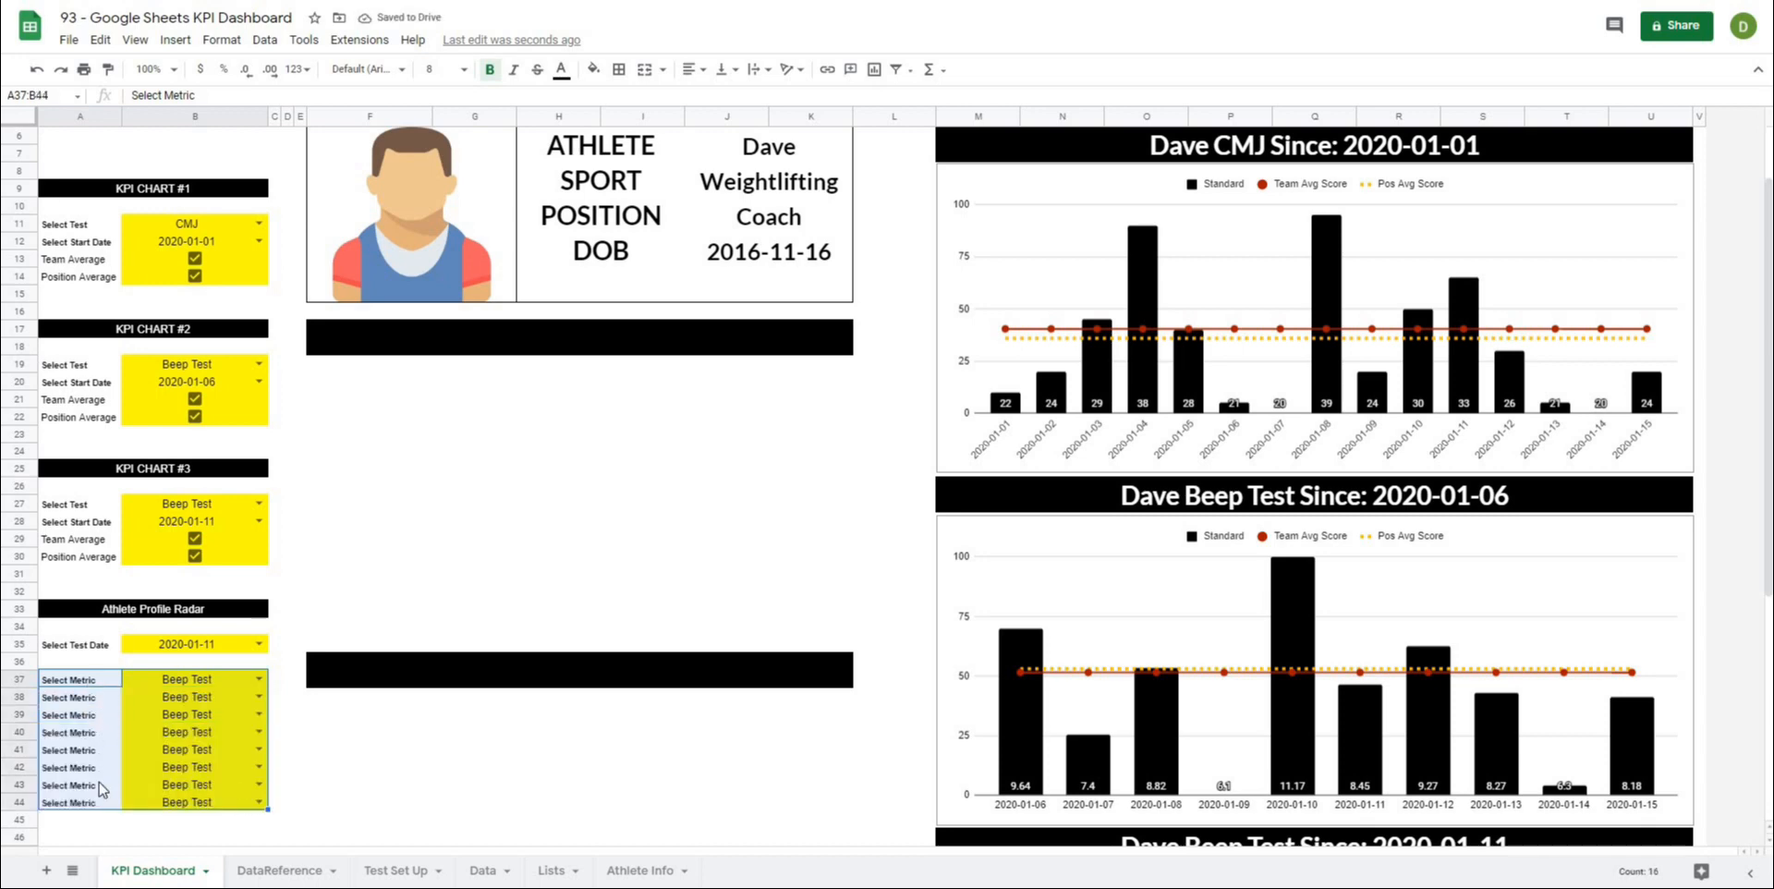
pyautogui.click(390, 802)
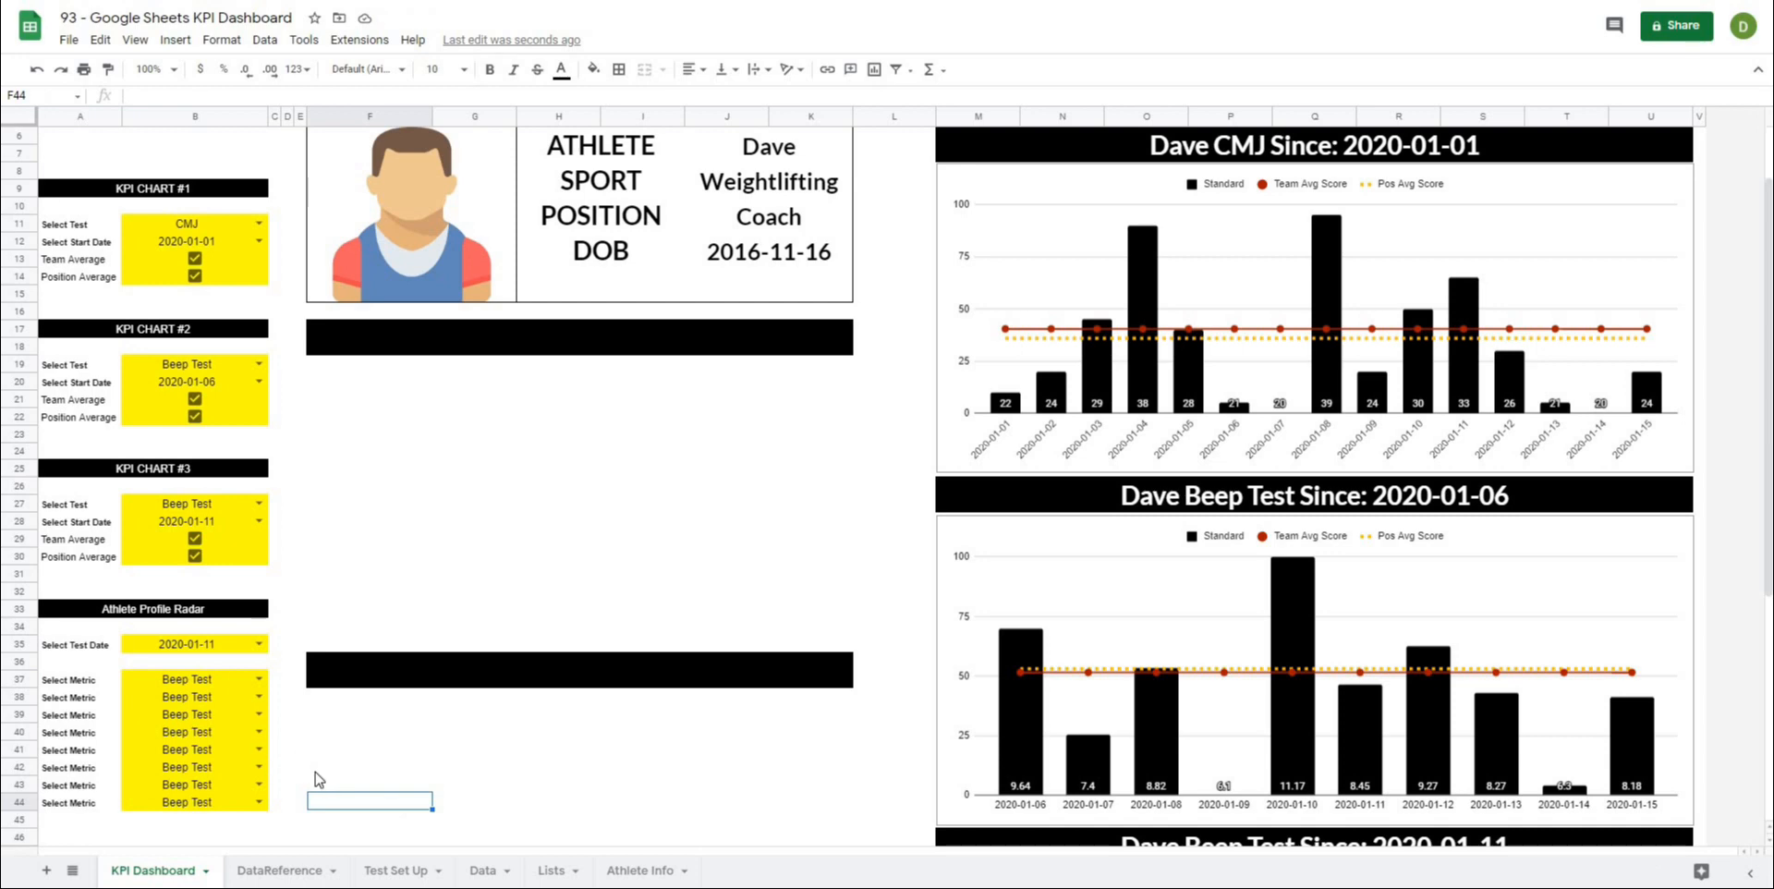
# Step: Start a title formula in the merged black bar F36:K37 that joins the athlete in B3 with the text " Athlete Profile "
pyautogui.scroll(2, 318, 780)
pyautogui.scroll(-5, 370, 772)
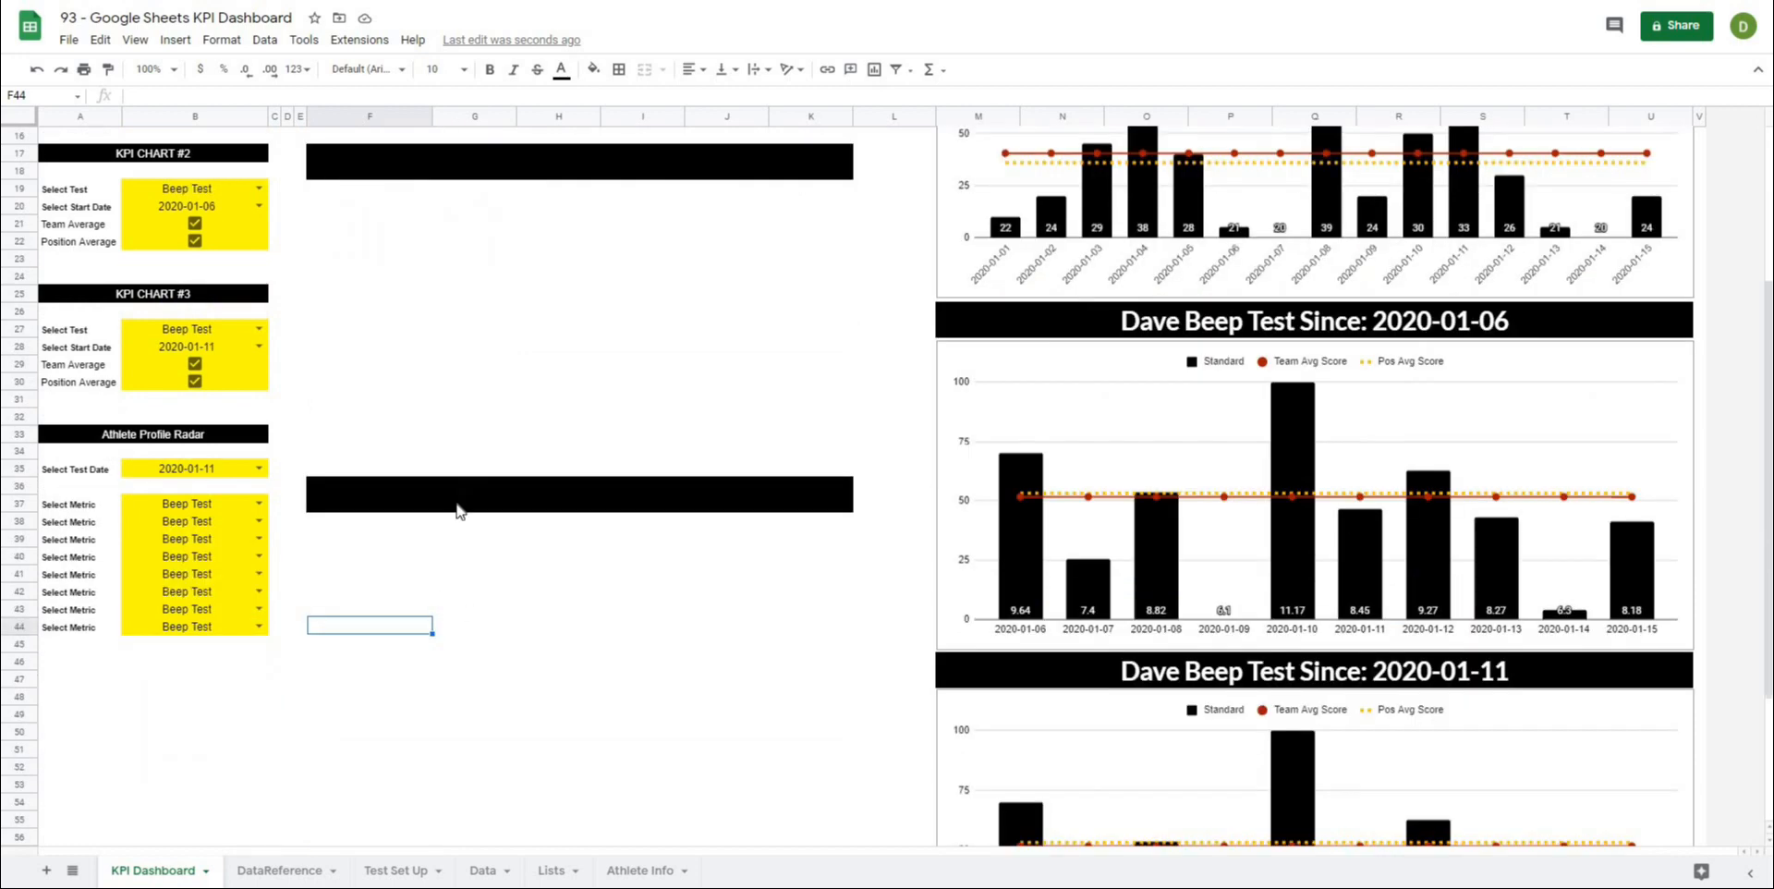
pyautogui.click(460, 510)
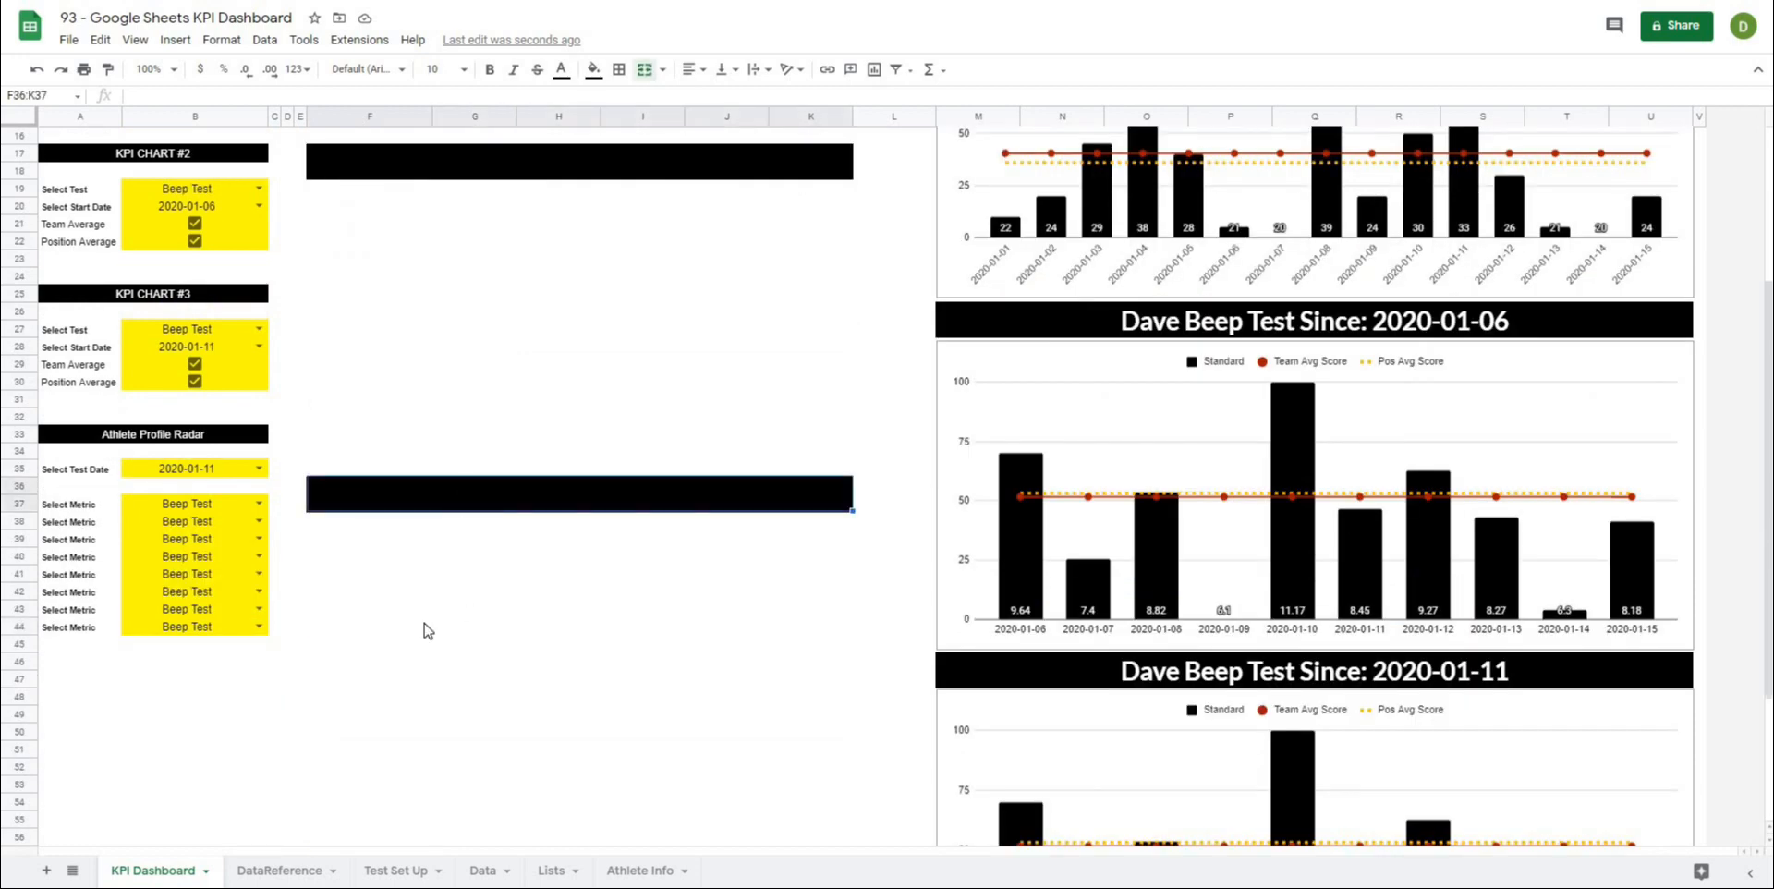
pyautogui.click(479, 693)
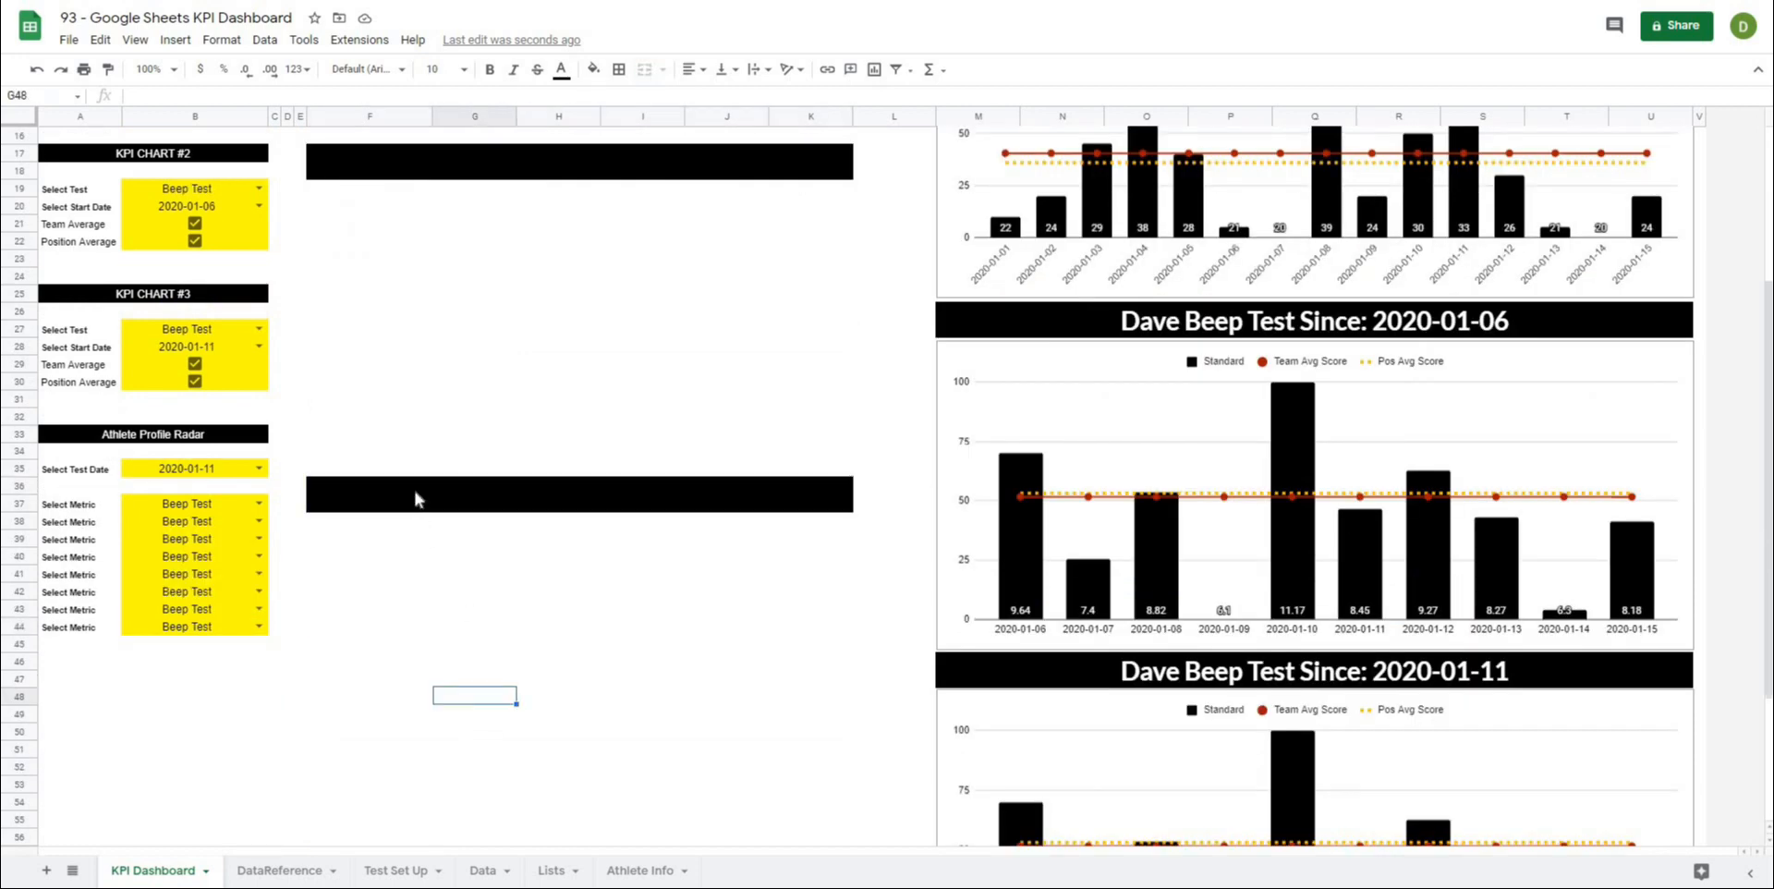
pyautogui.click(415, 493)
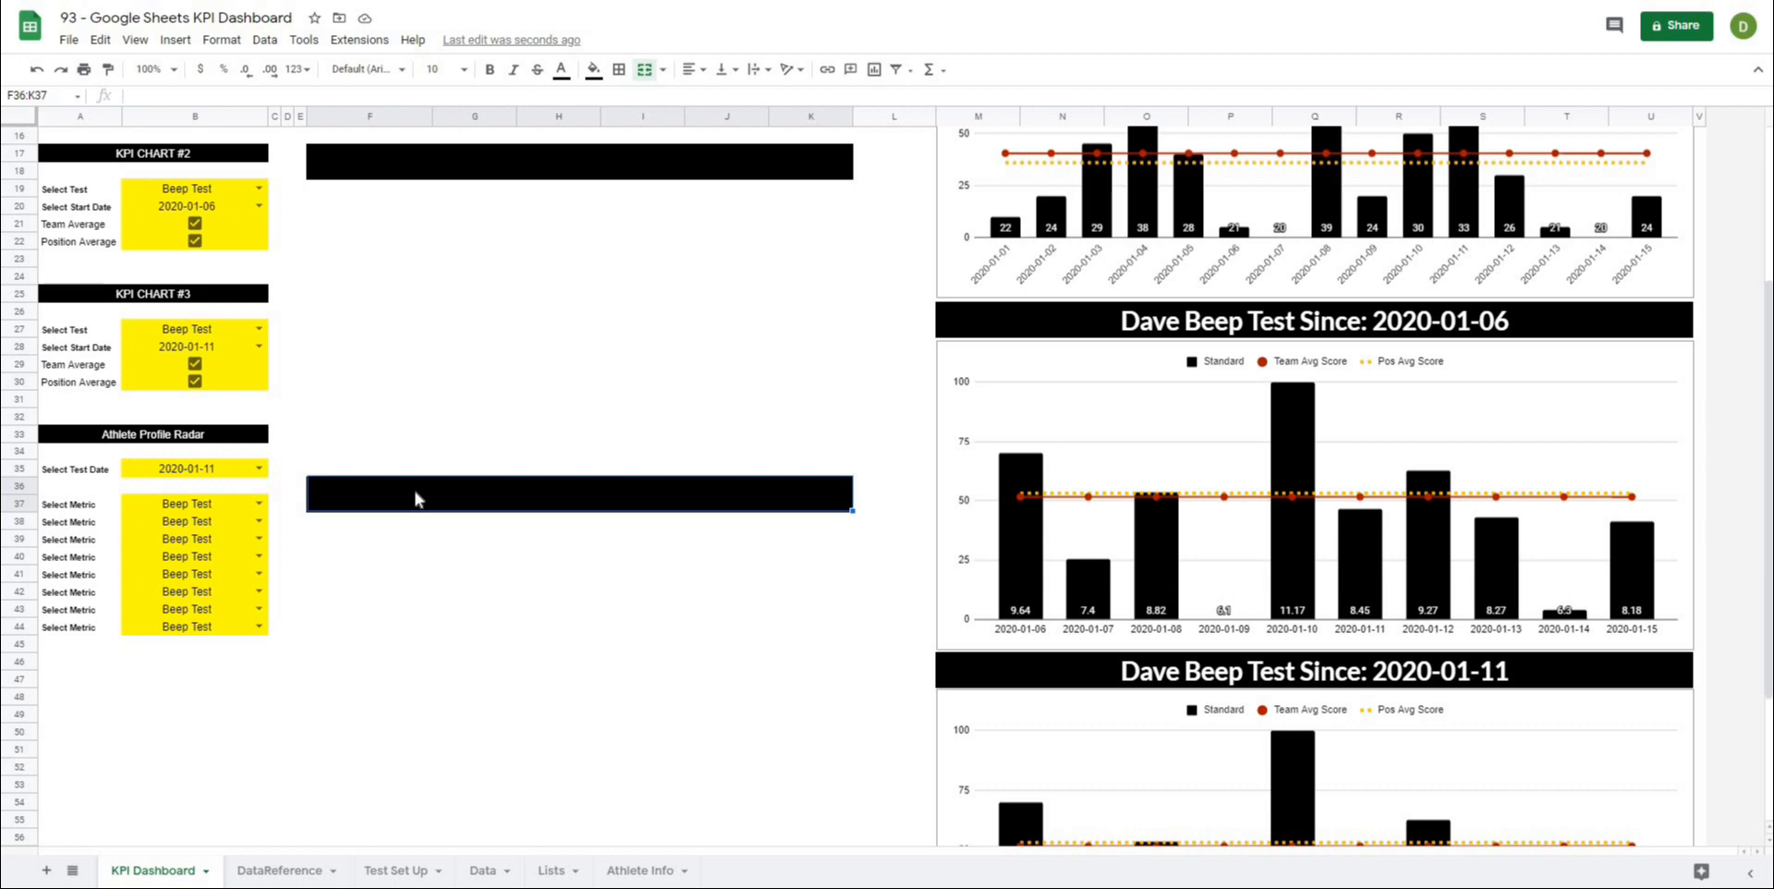
pyautogui.write('=B3')
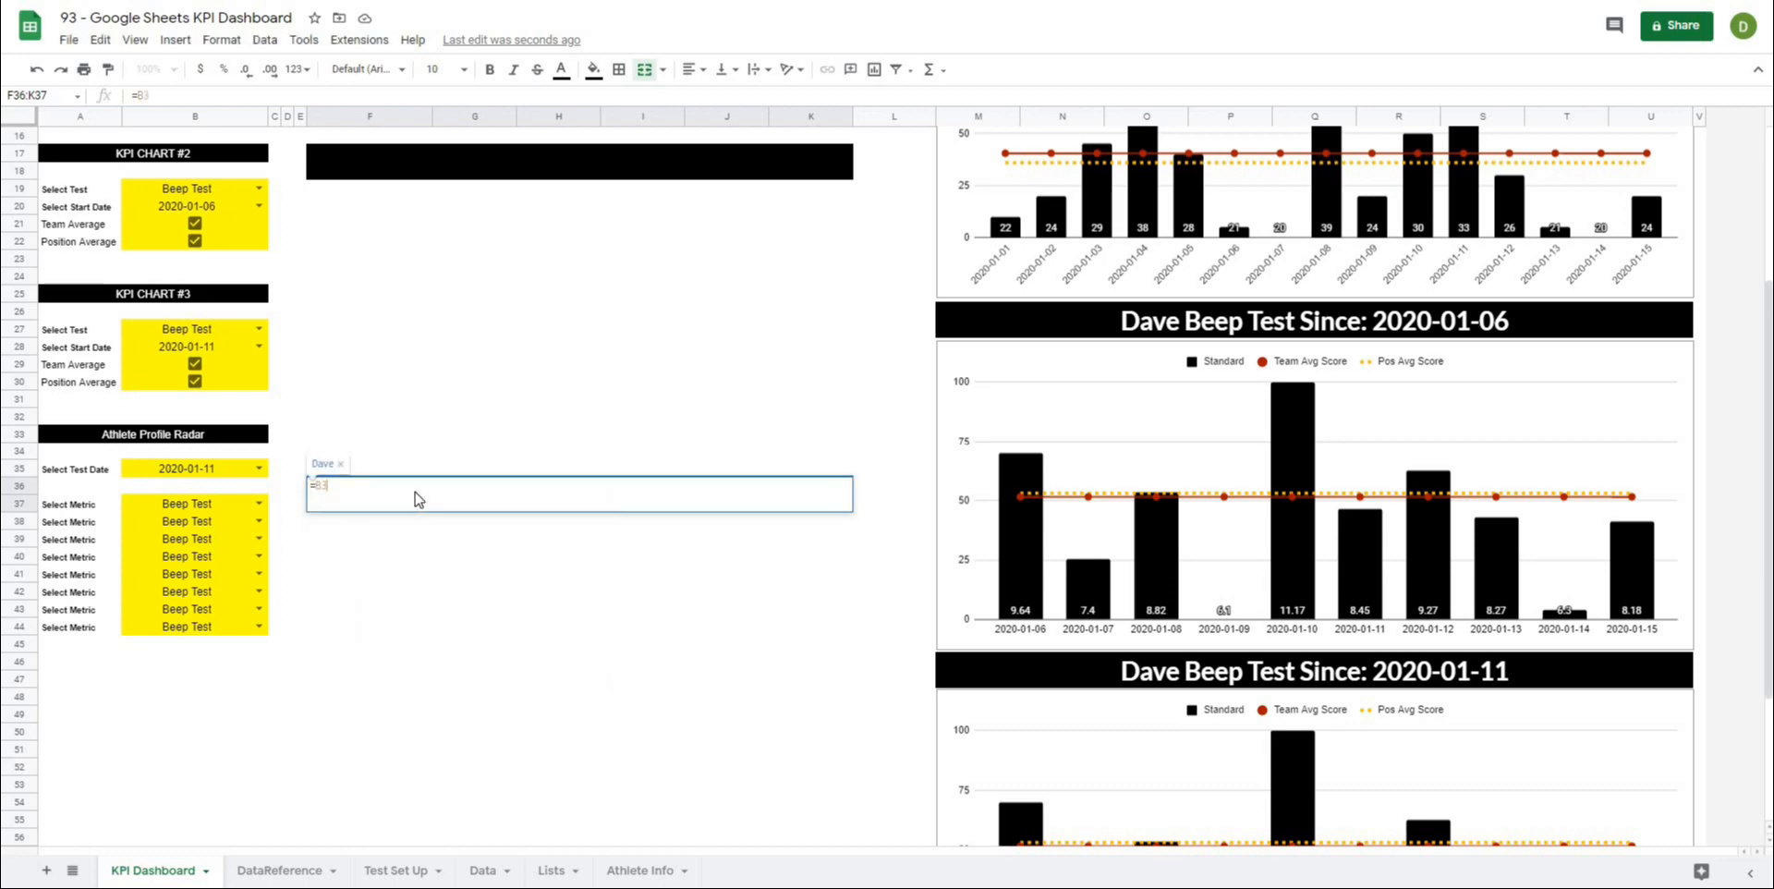
pyautogui.write('&')
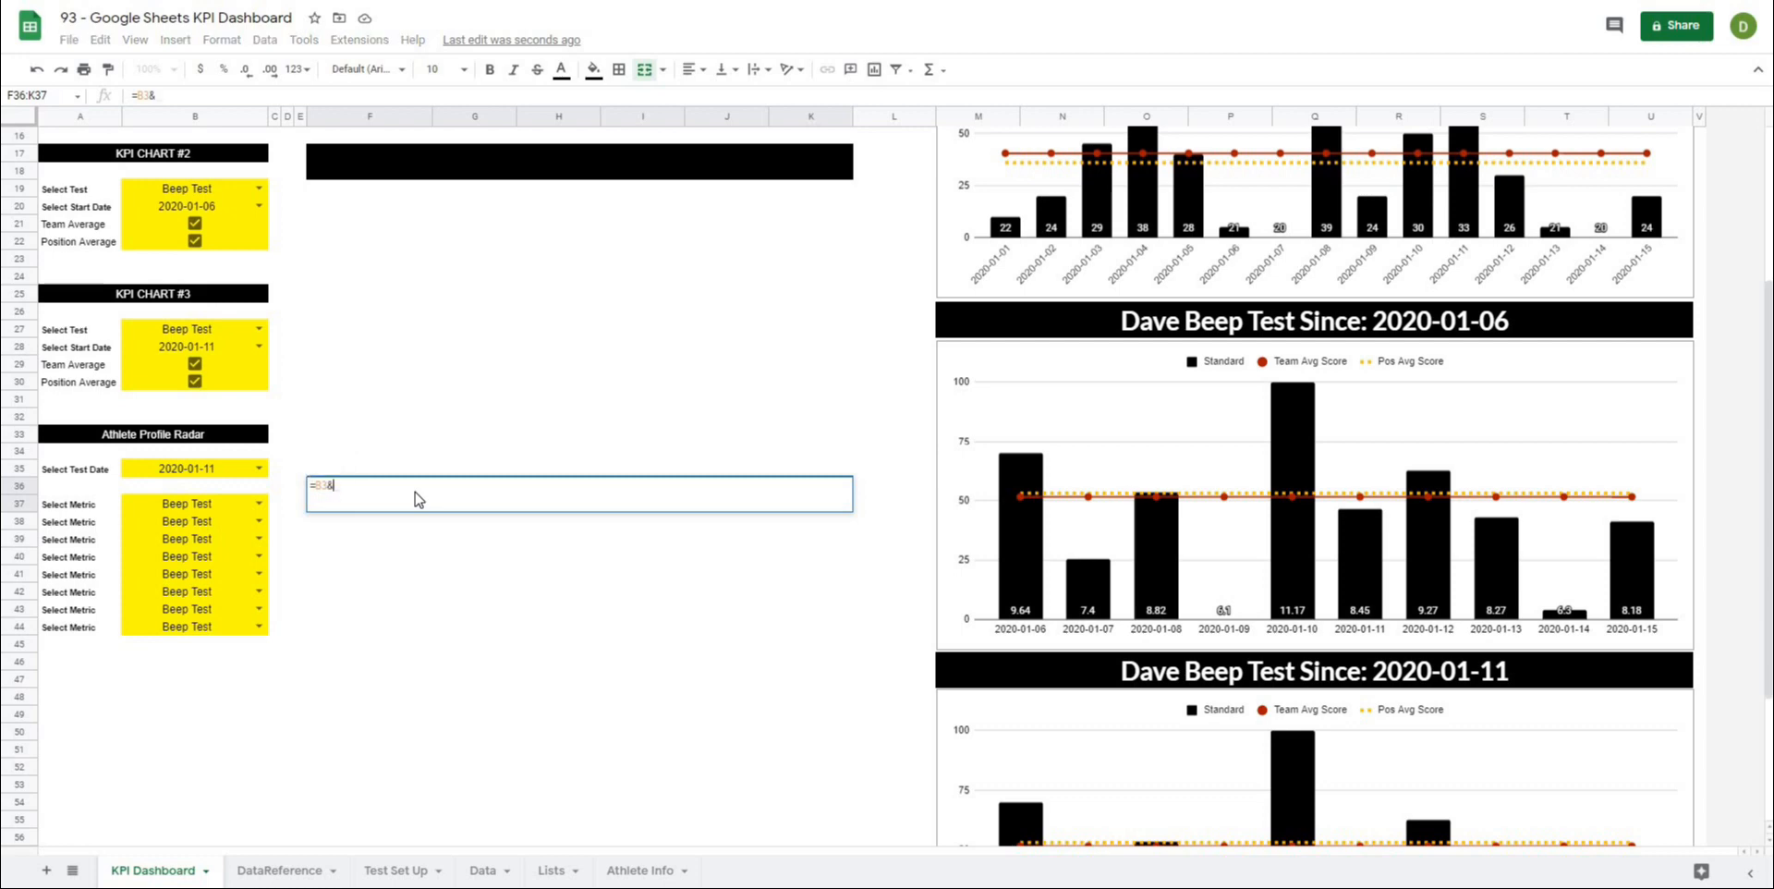
pyautogui.write('"')
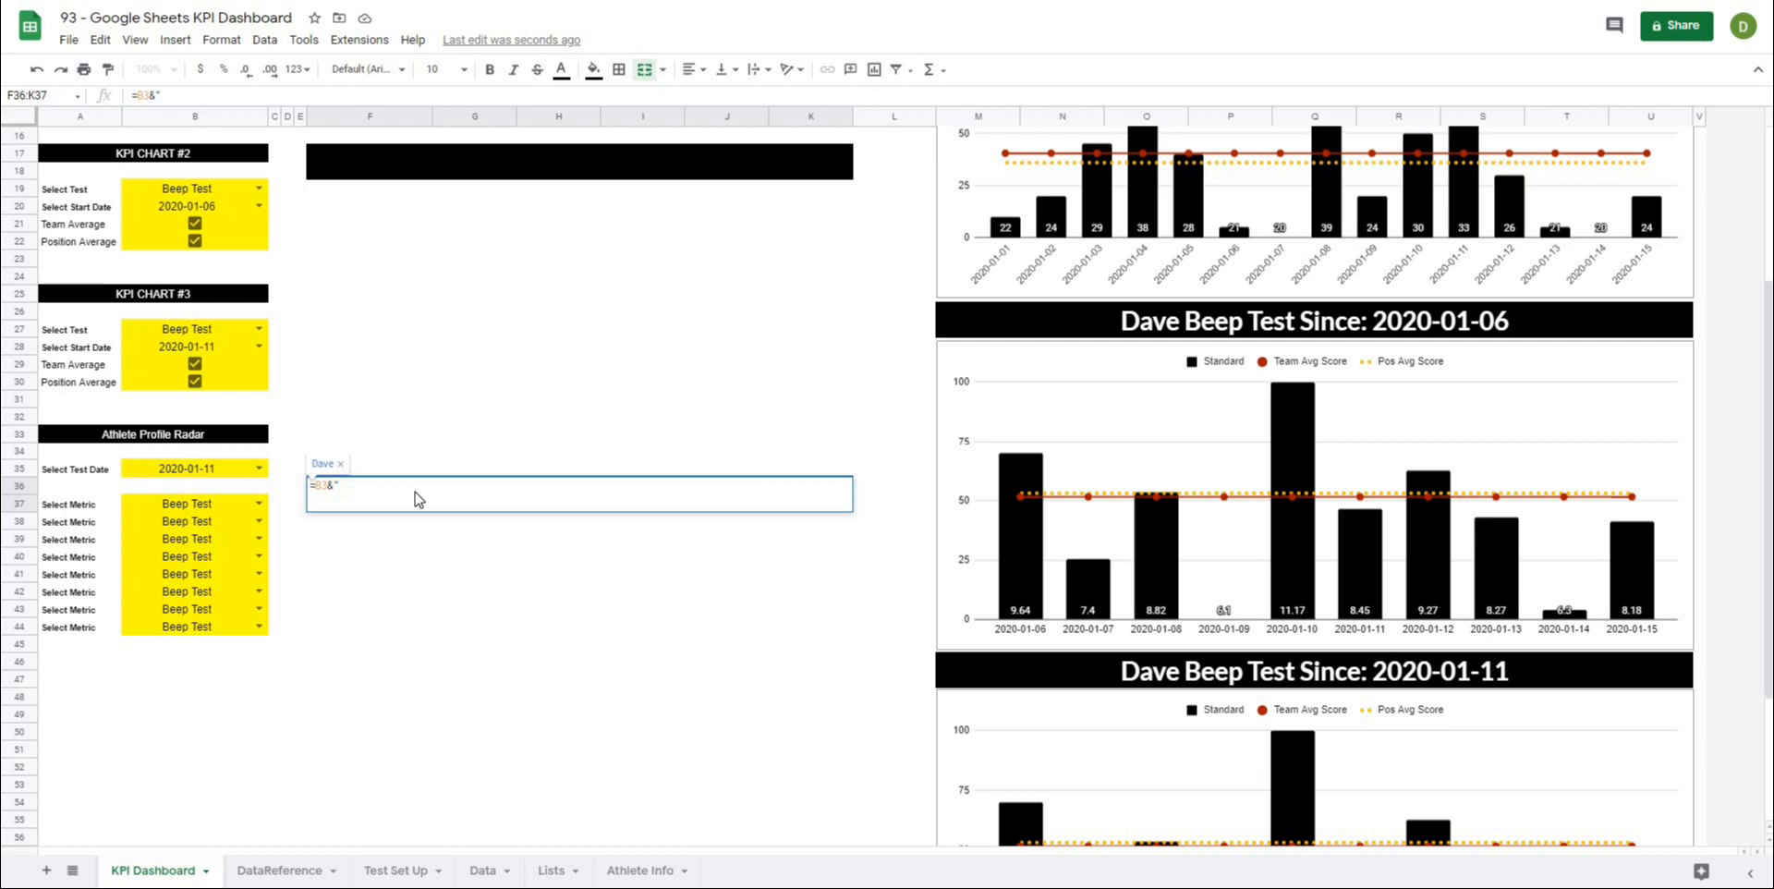
pyautogui.write('Athlete Profile')
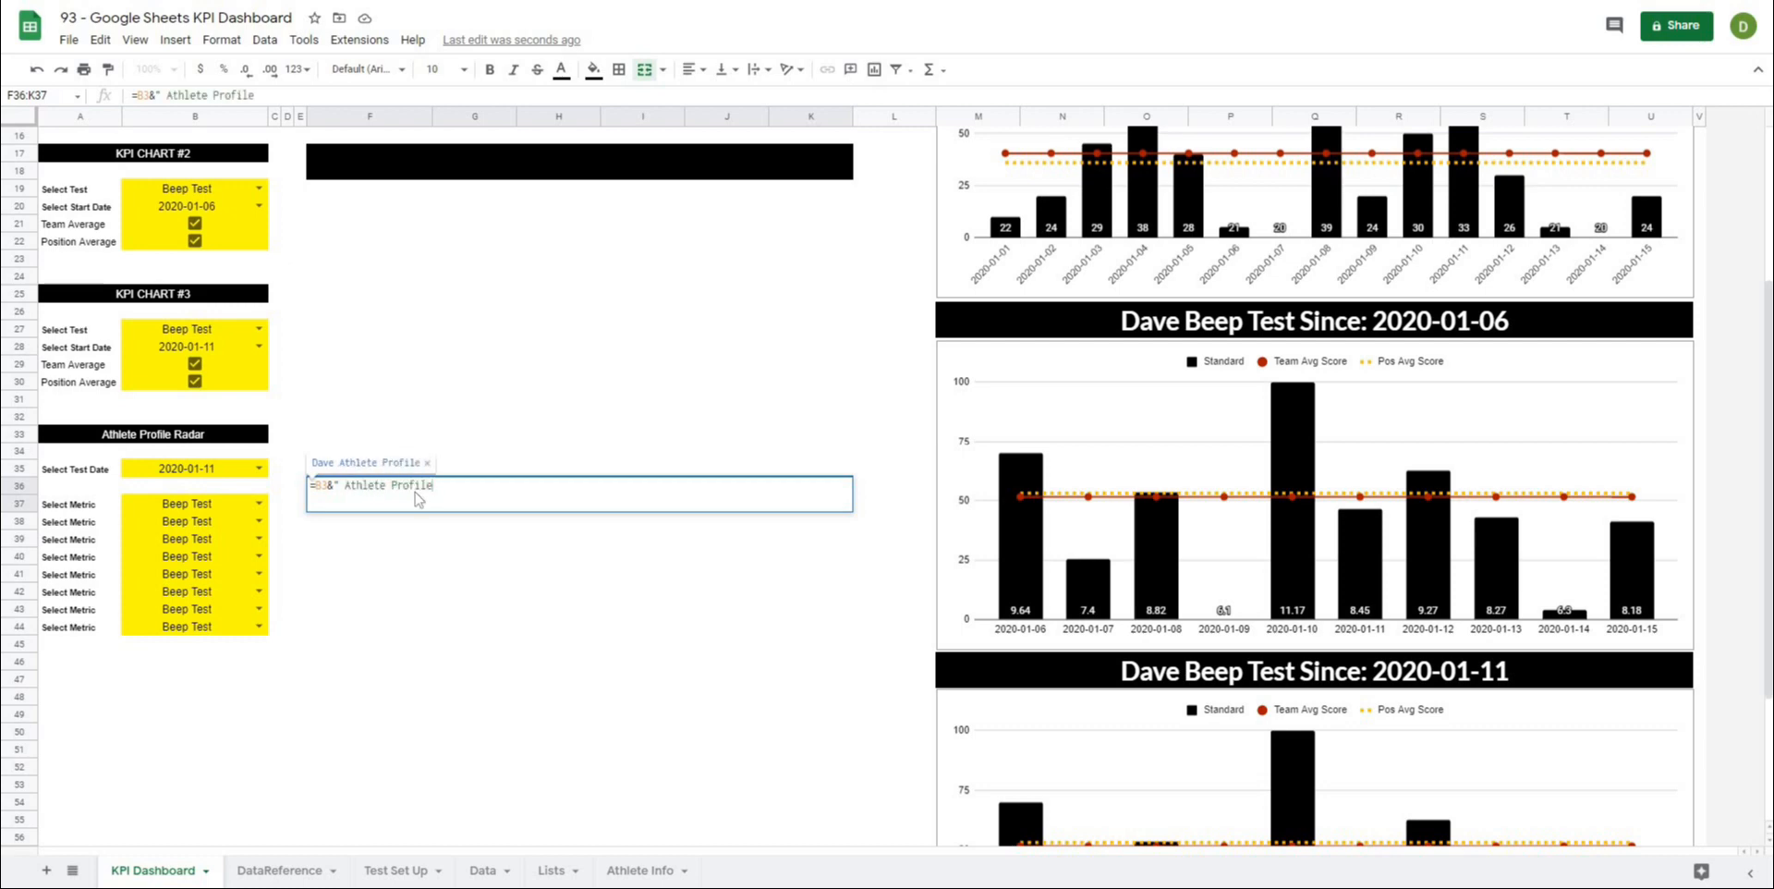
pyautogui.write('"')
pyautogui.press('BackSpace')
pyautogui.write('"& ')
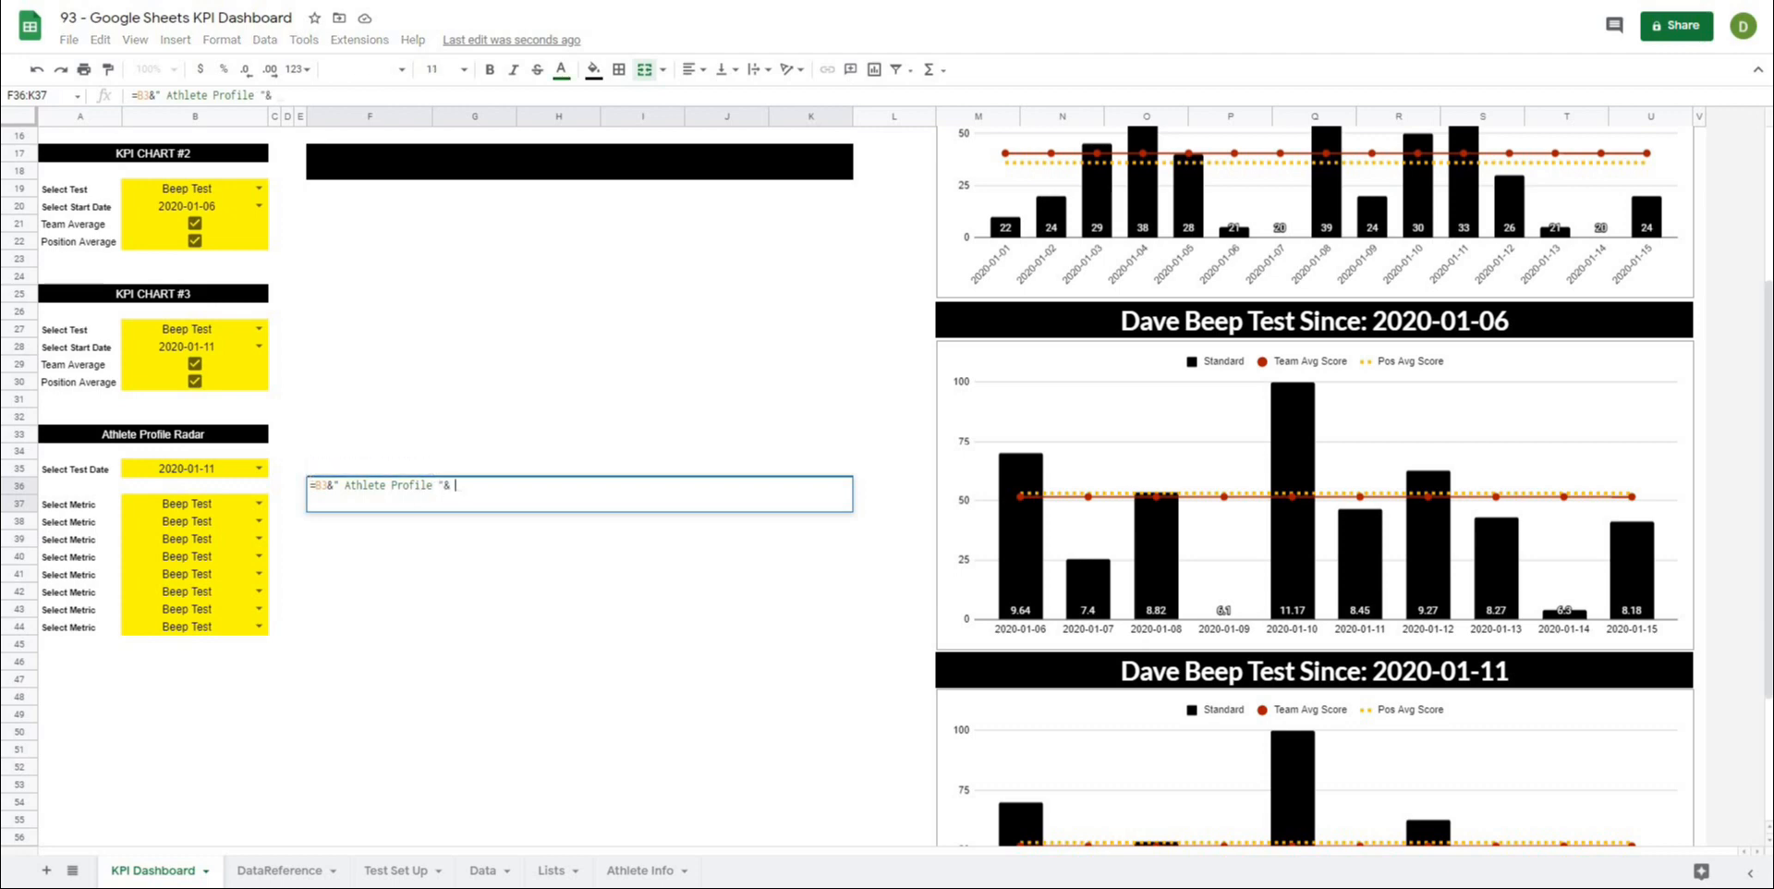
# Step: Complete the title formula by appending the test date as TEXT(B35, "yyyy-mm-dd")
pyautogui.write('Tex')
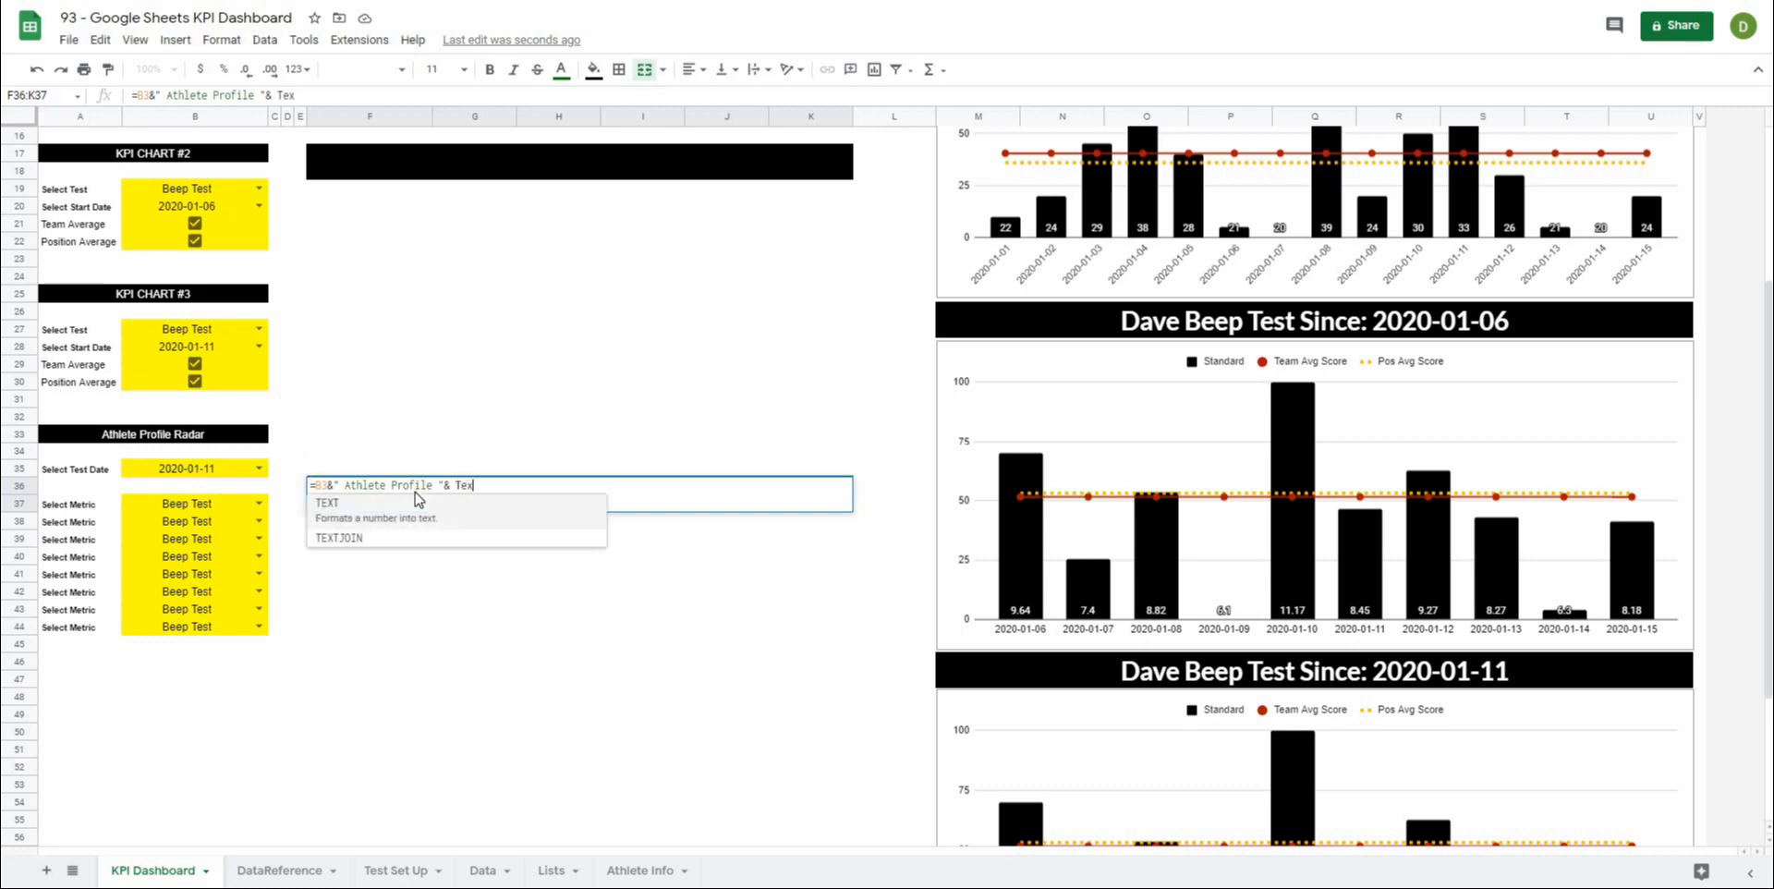
pyautogui.write('t(')
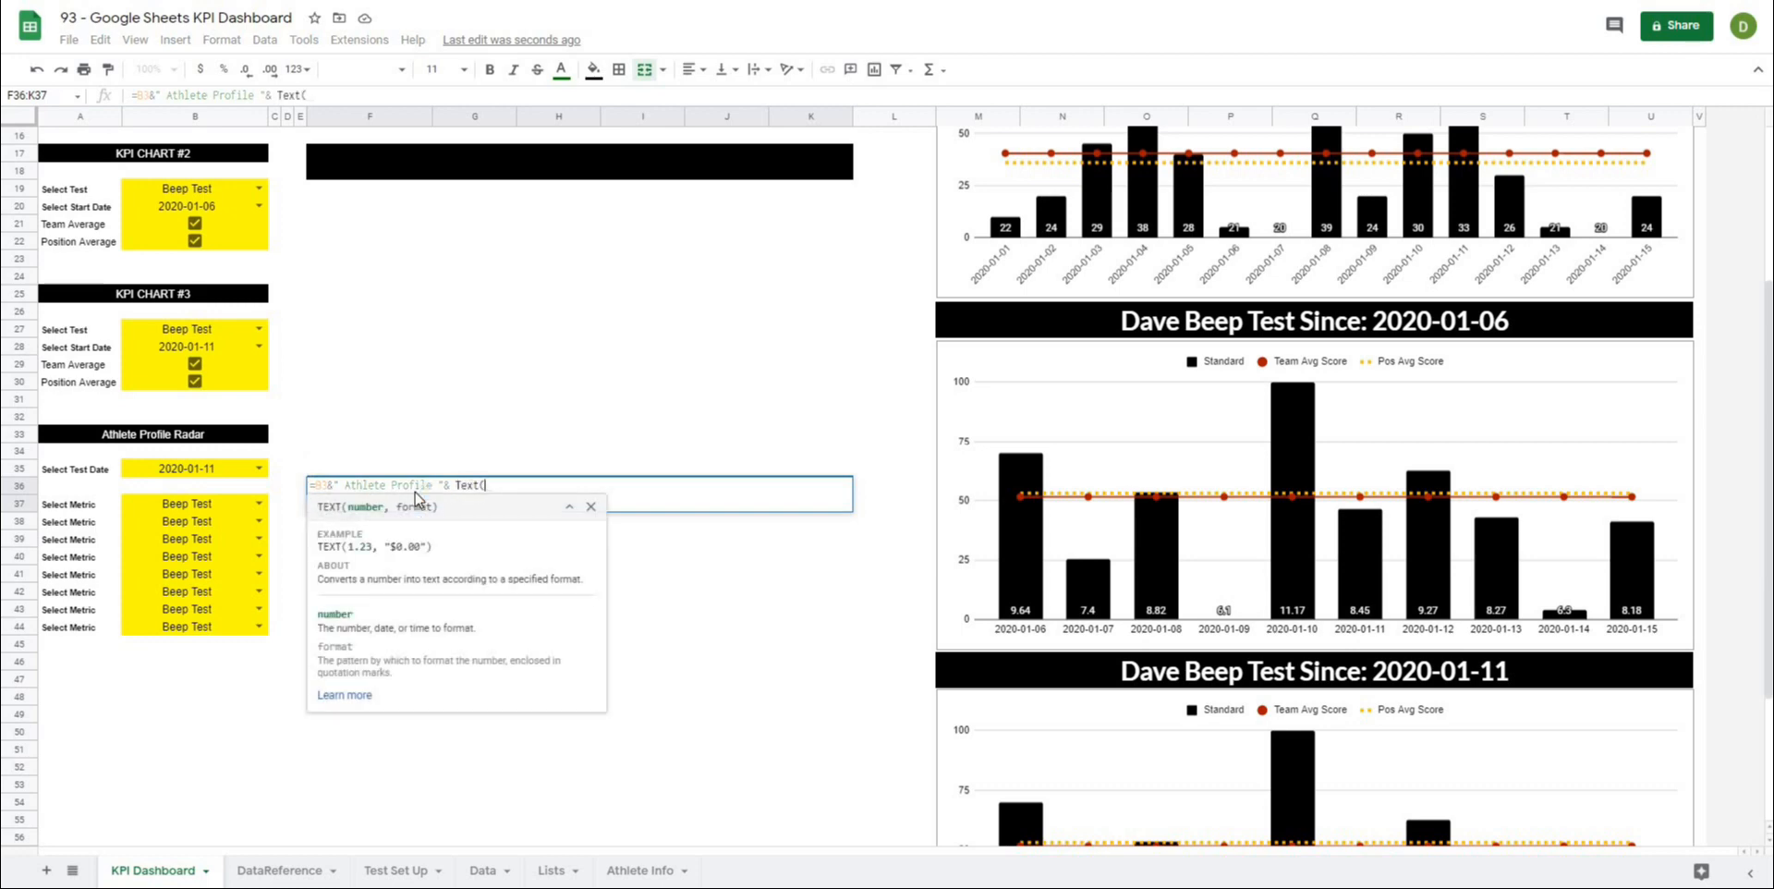
pyautogui.click(180, 473)
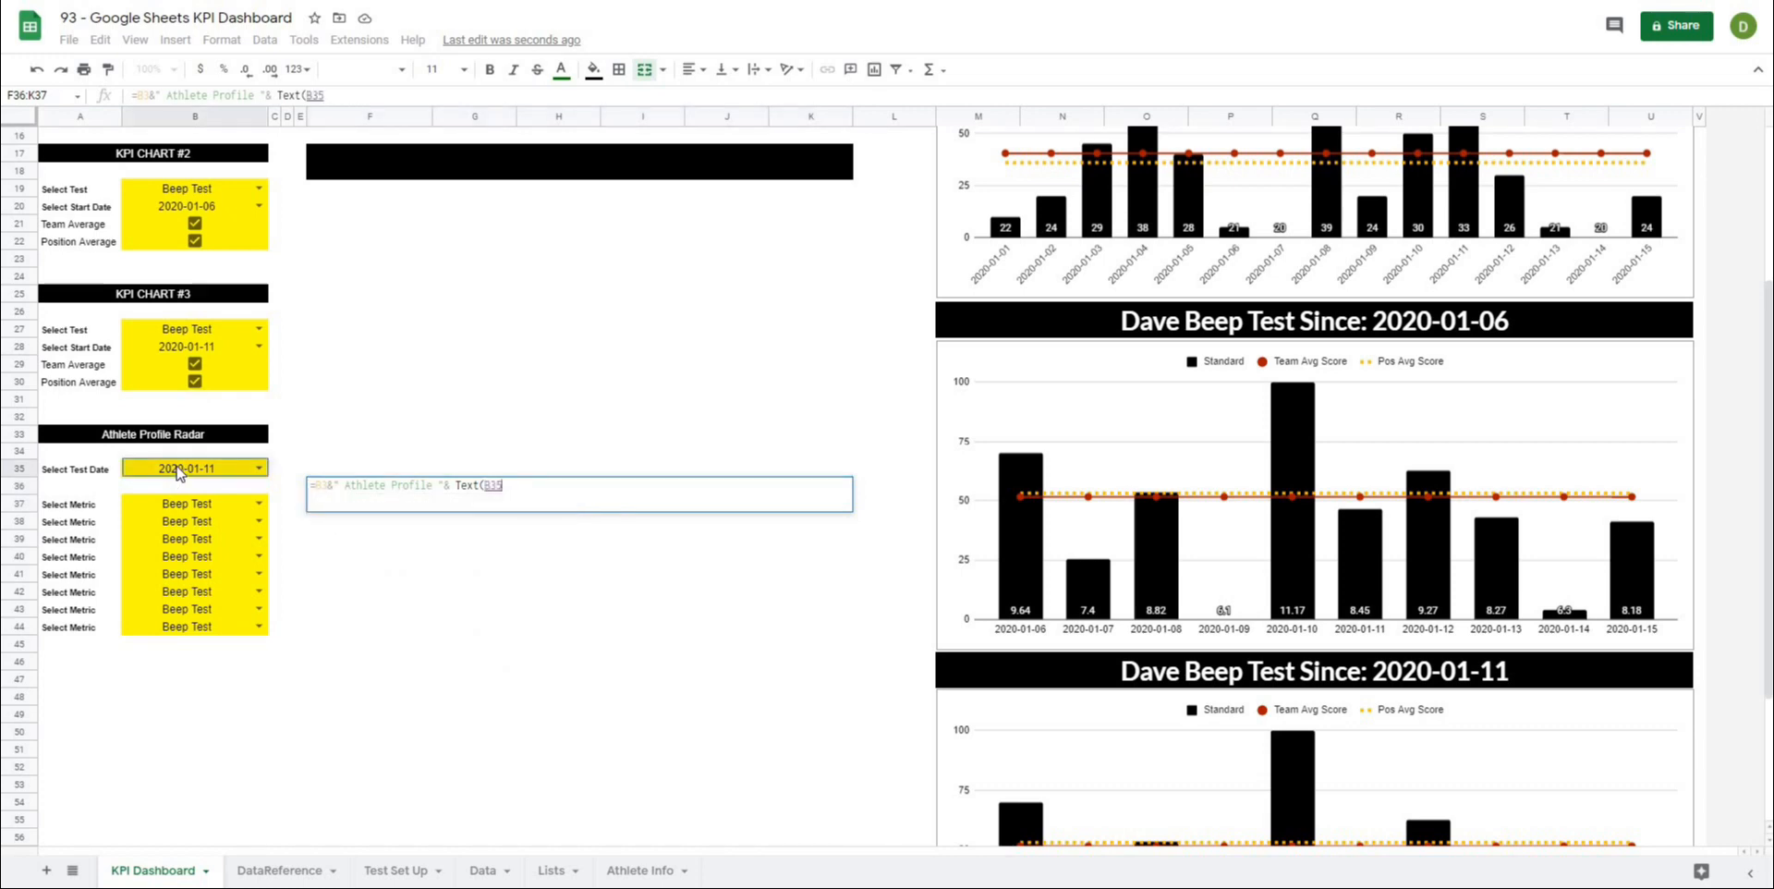
pyautogui.write(', "')
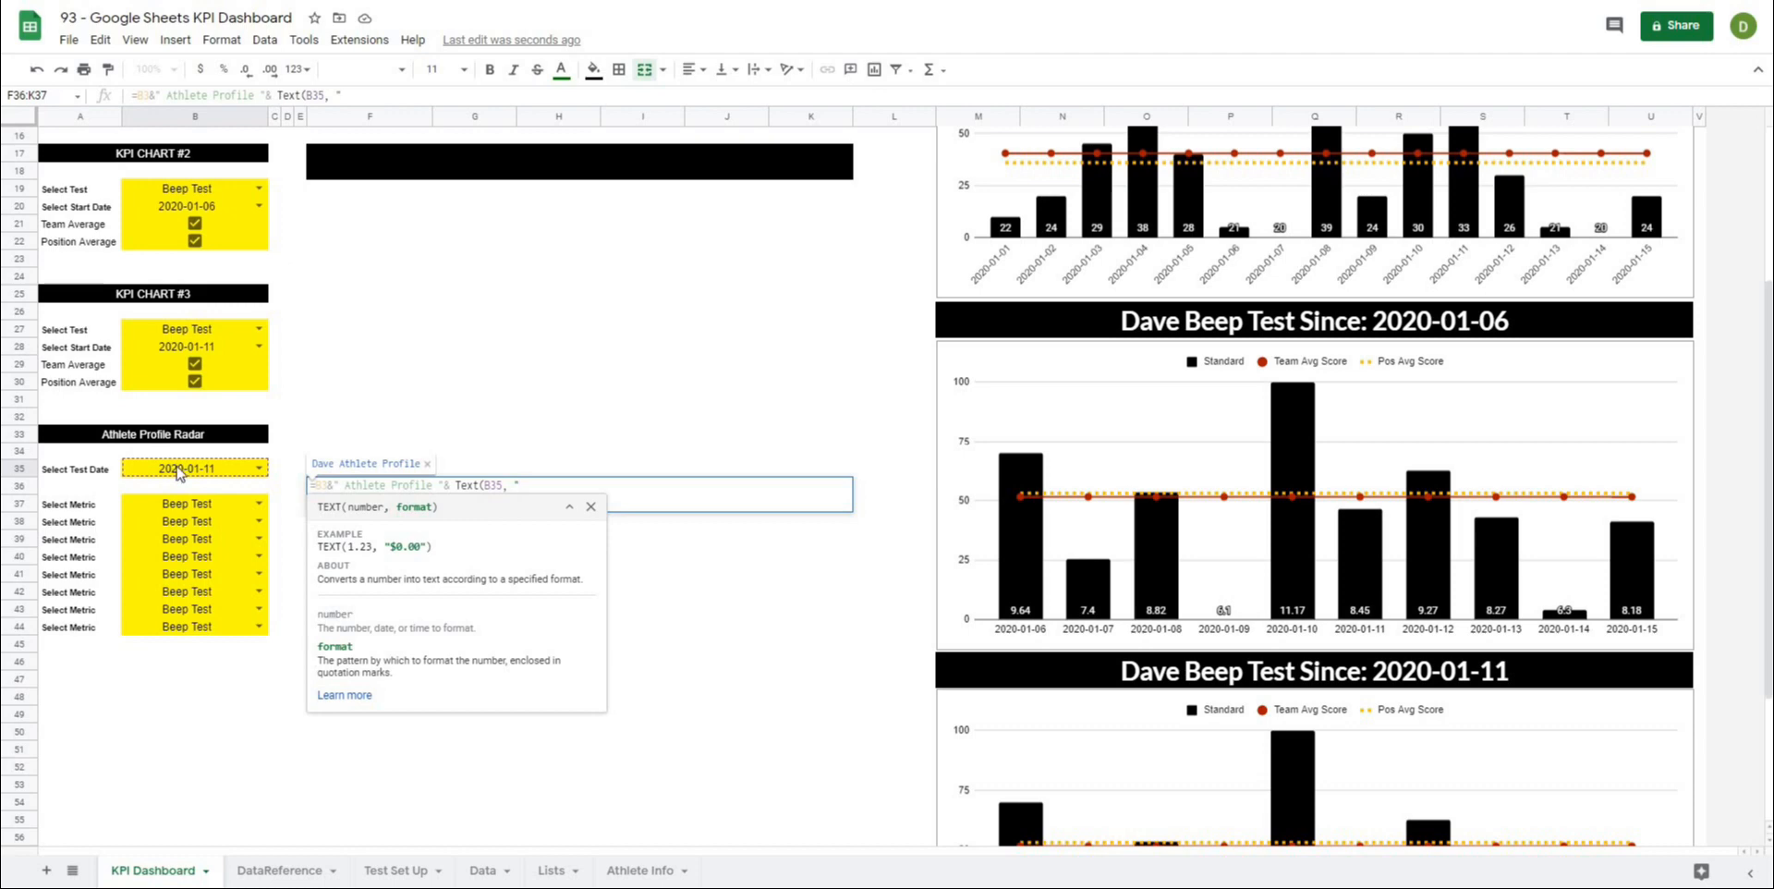
pyautogui.write('yyyy-mm-dd')
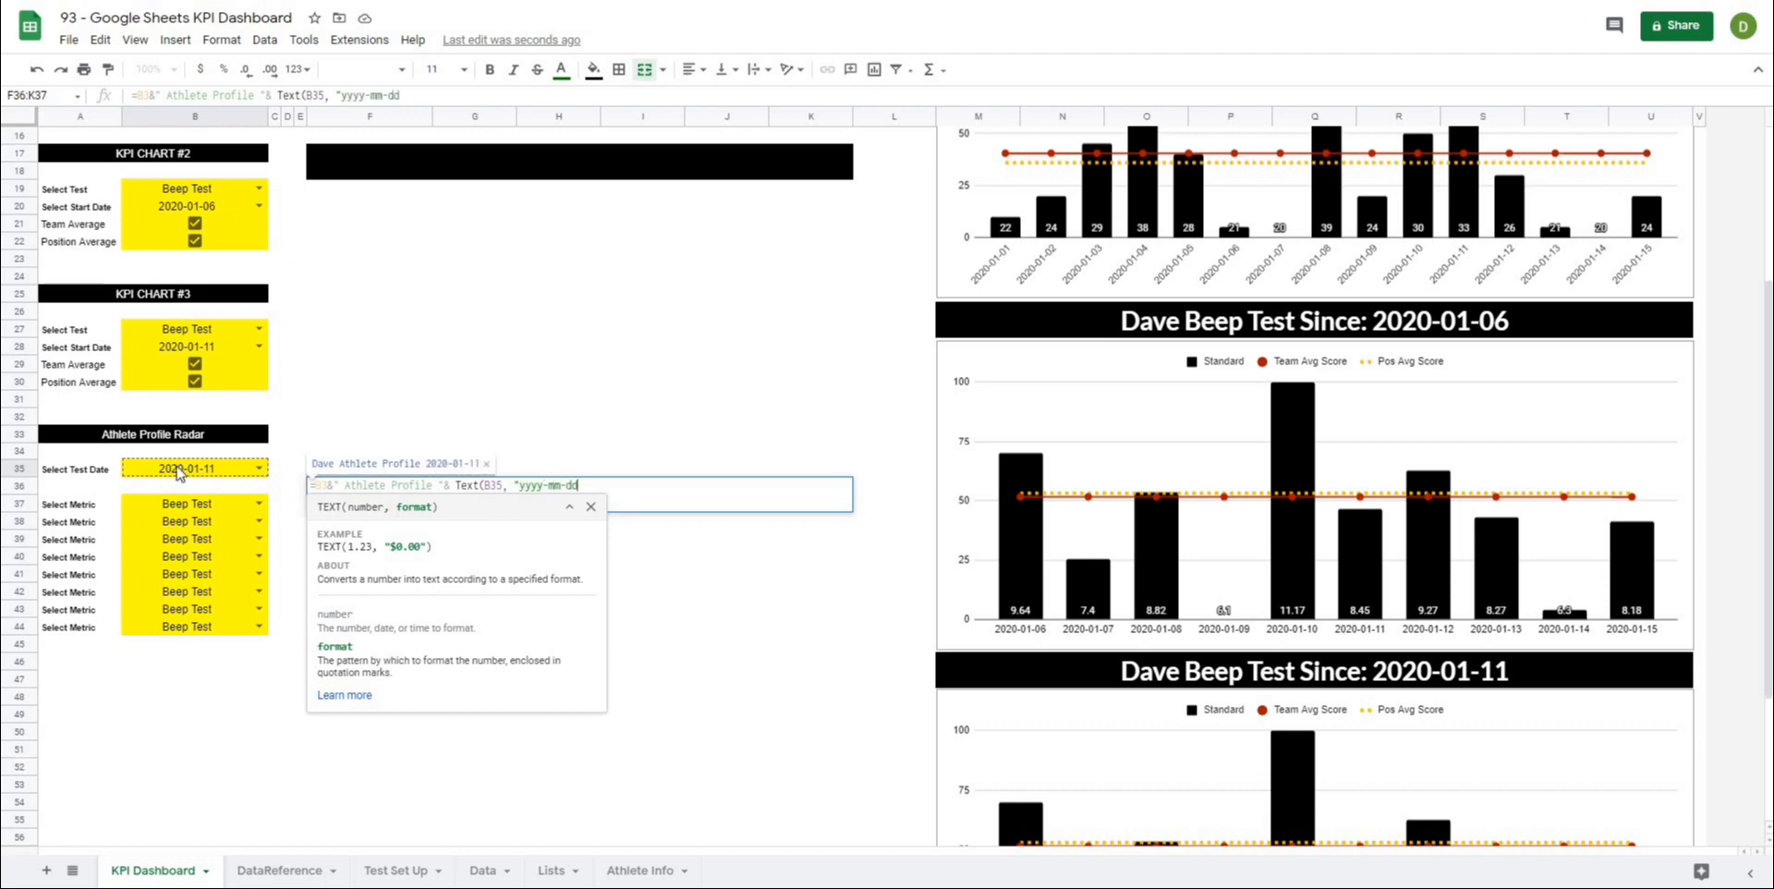
pyautogui.write('")')
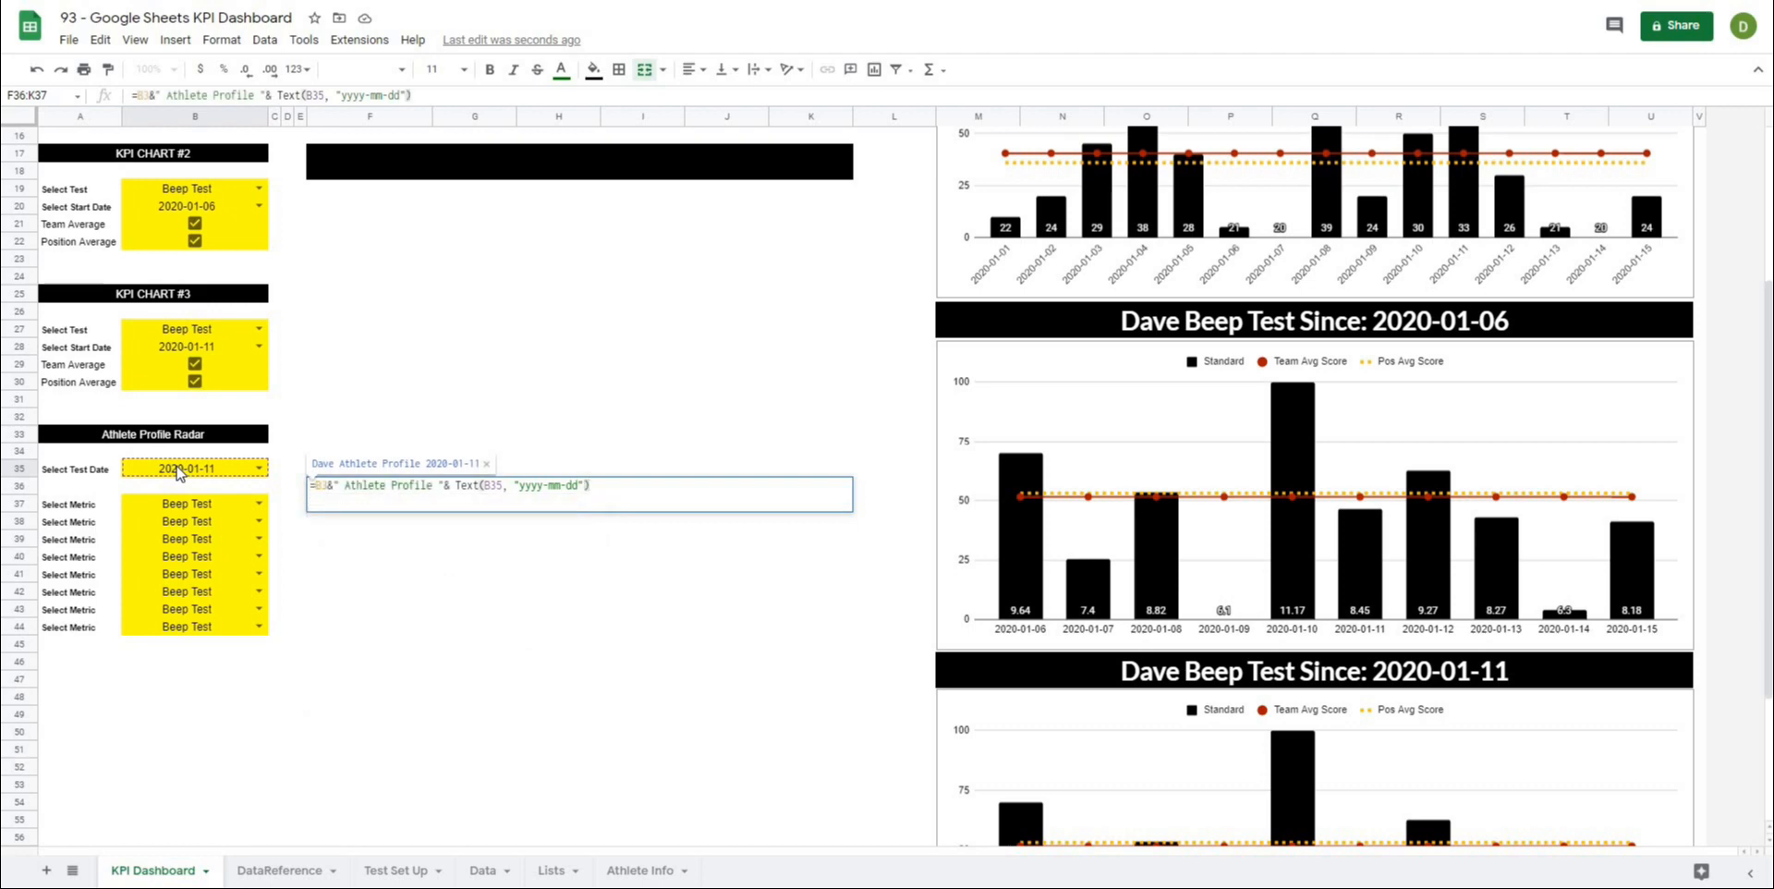
pyautogui.press('Return')
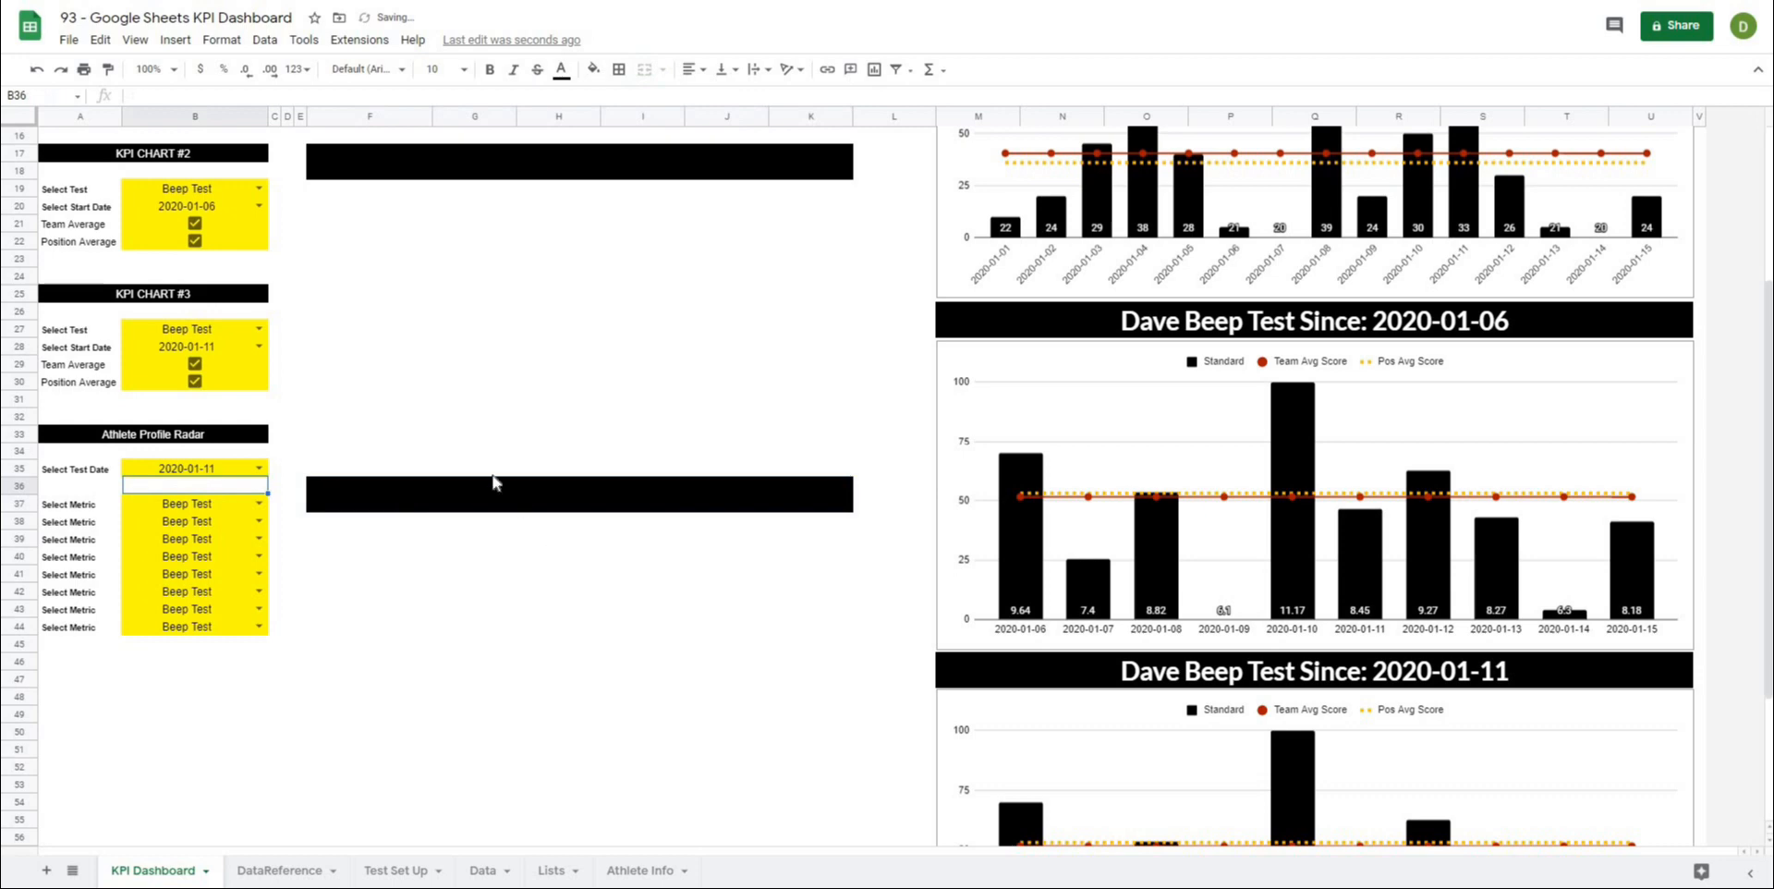
# Step: Make the Athlete Profile title in F36:K37 white and center it horizontally
pyautogui.click(561, 69)
pyautogui.click(587, 285)
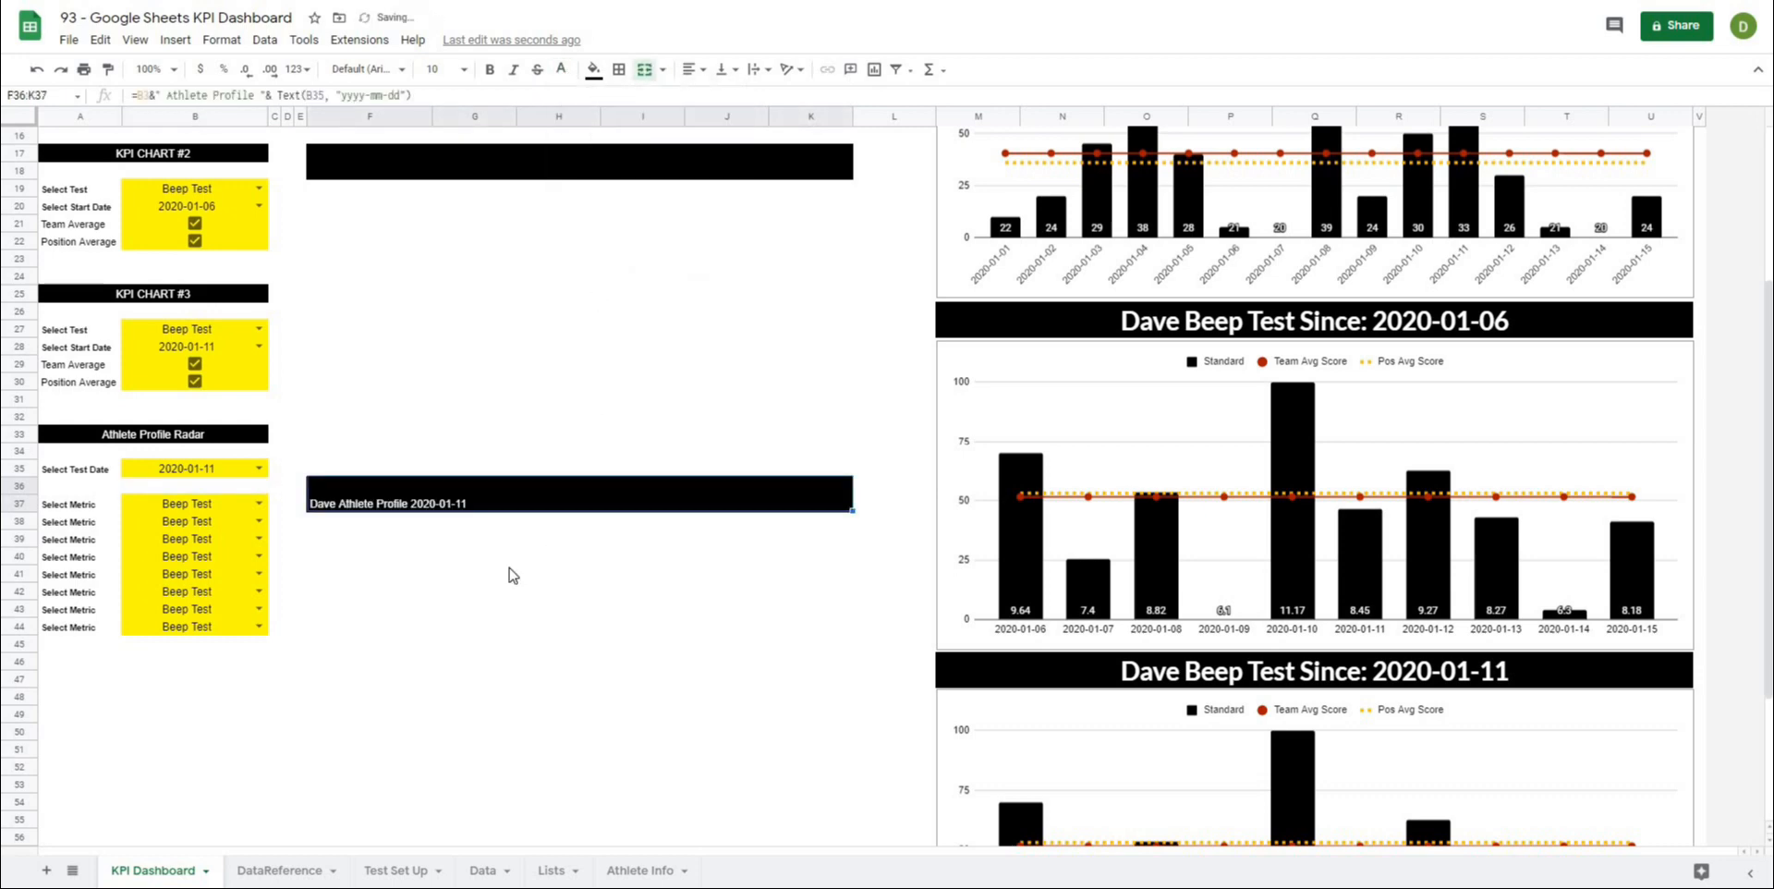
pyautogui.click(690, 71)
pyautogui.click(718, 104)
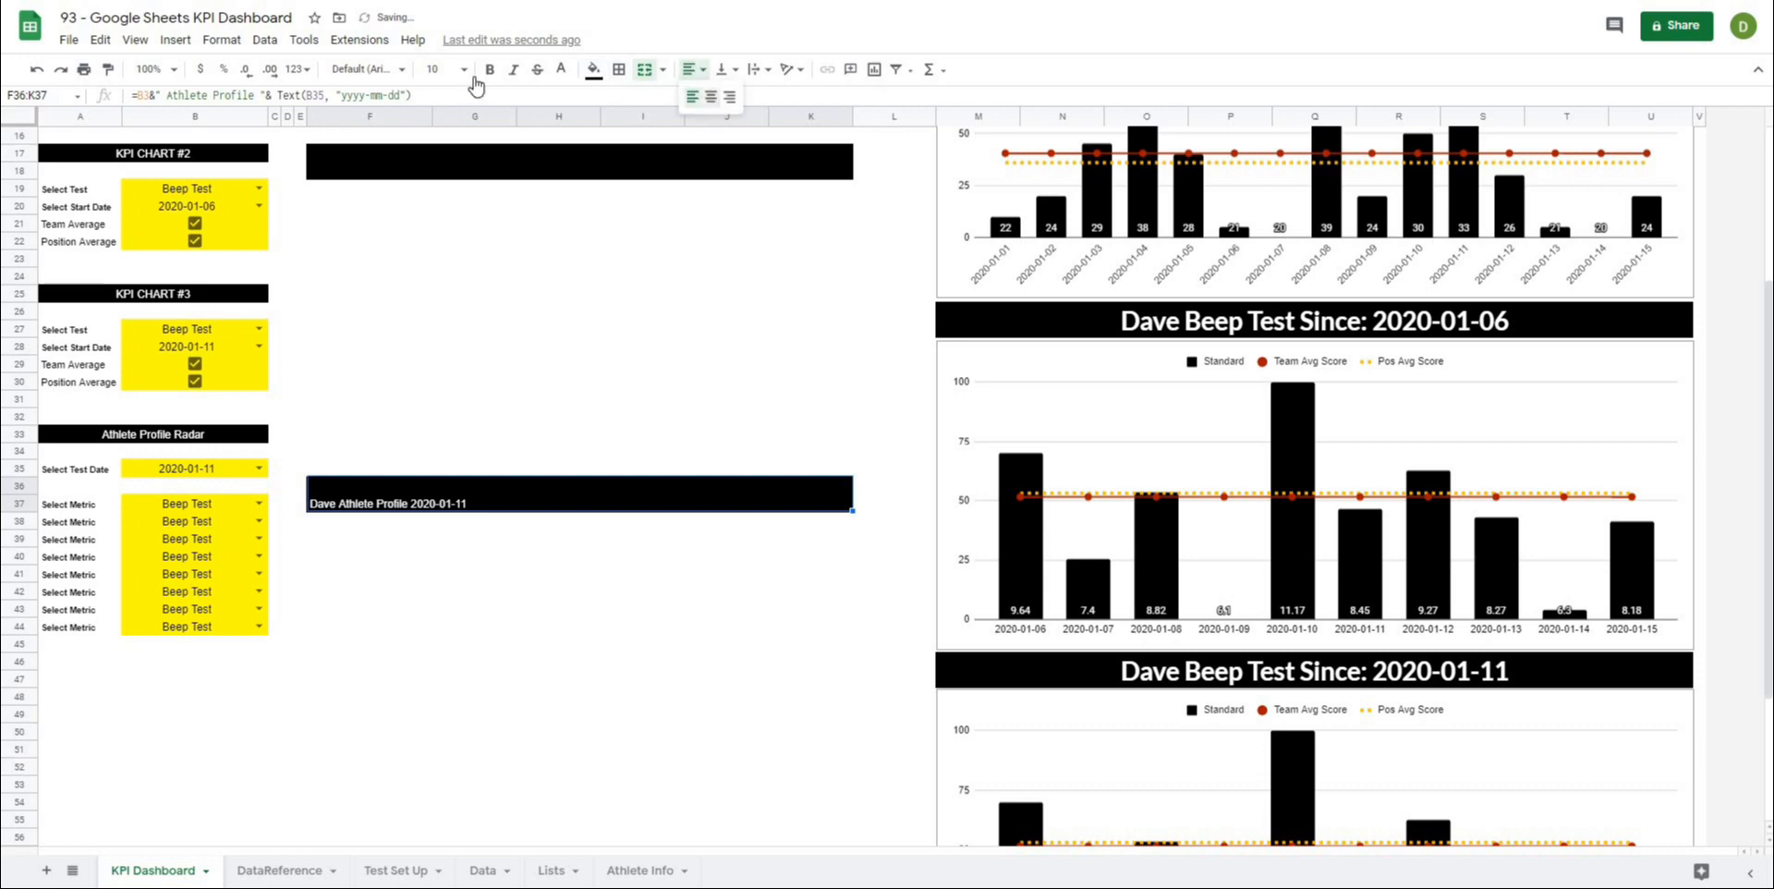
# Step: Format the Athlete Profile title in bold Lato at font size 24
pyautogui.click(404, 78)
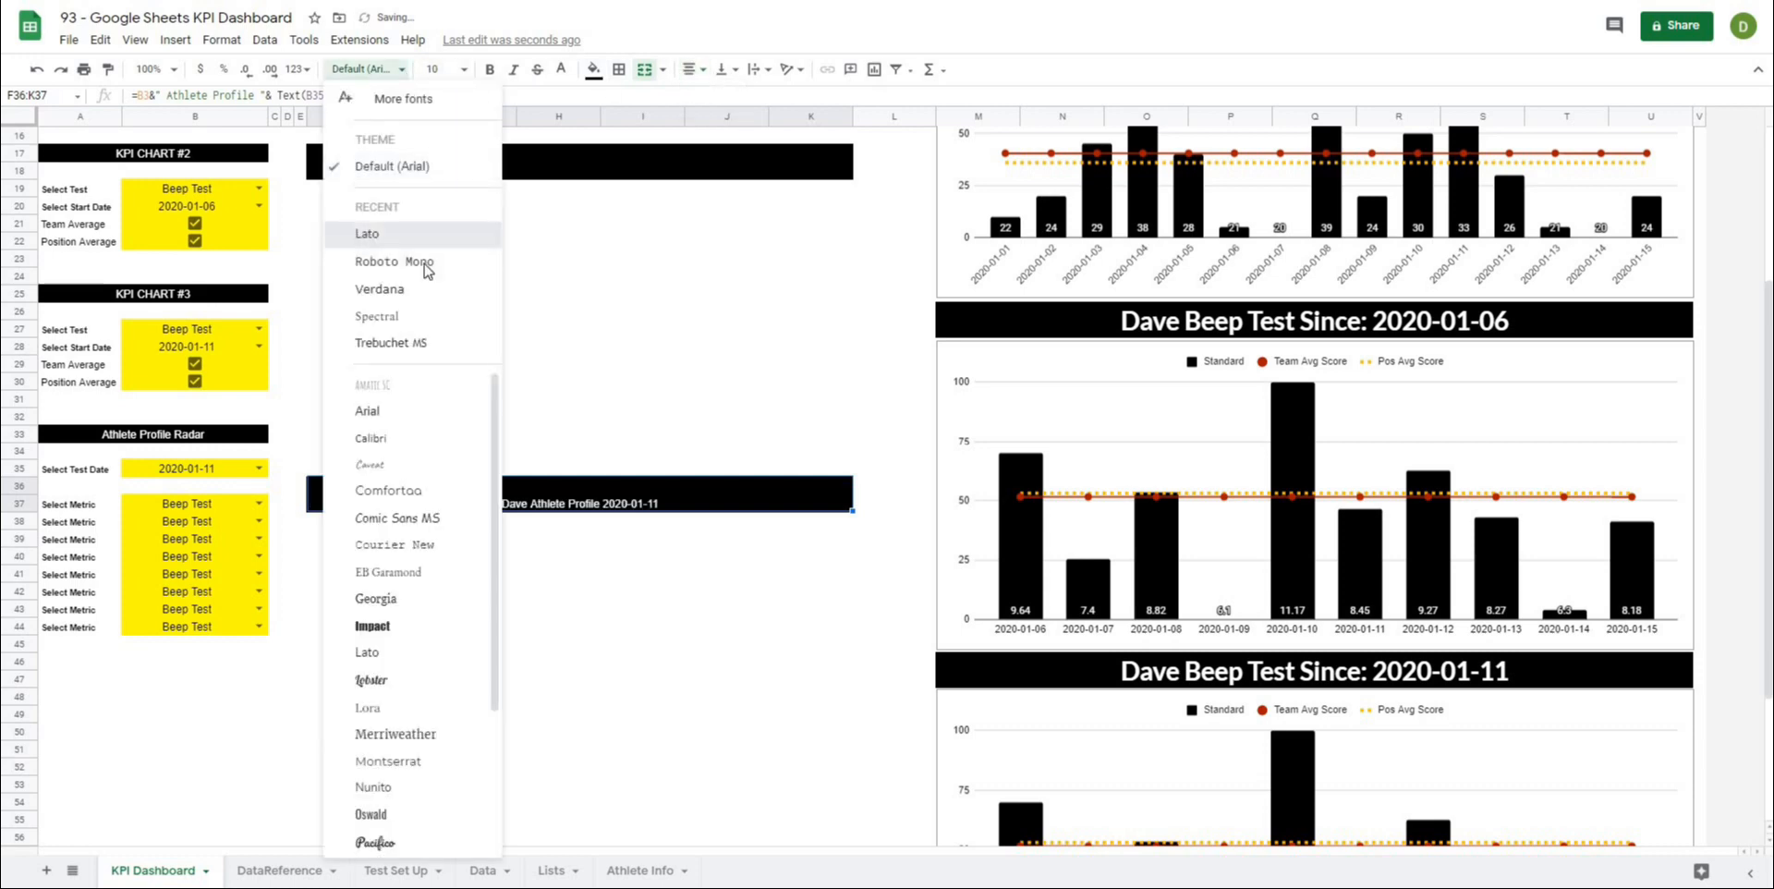
pyautogui.click(356, 236)
pyautogui.click(490, 69)
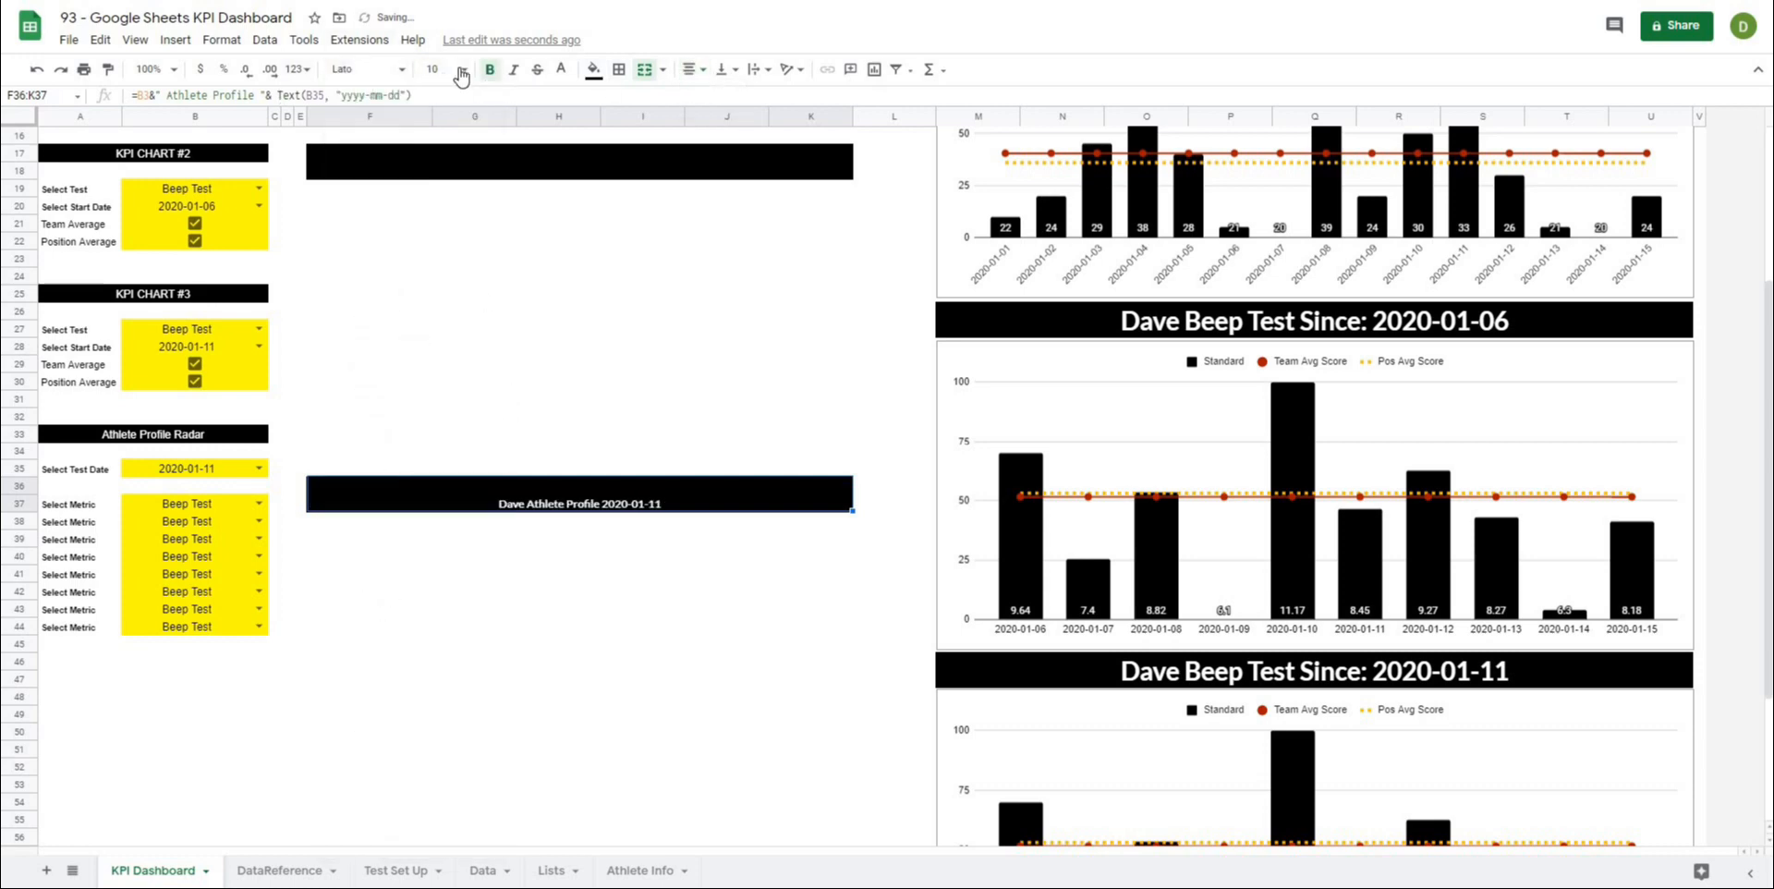
pyautogui.click(462, 69)
pyautogui.click(435, 339)
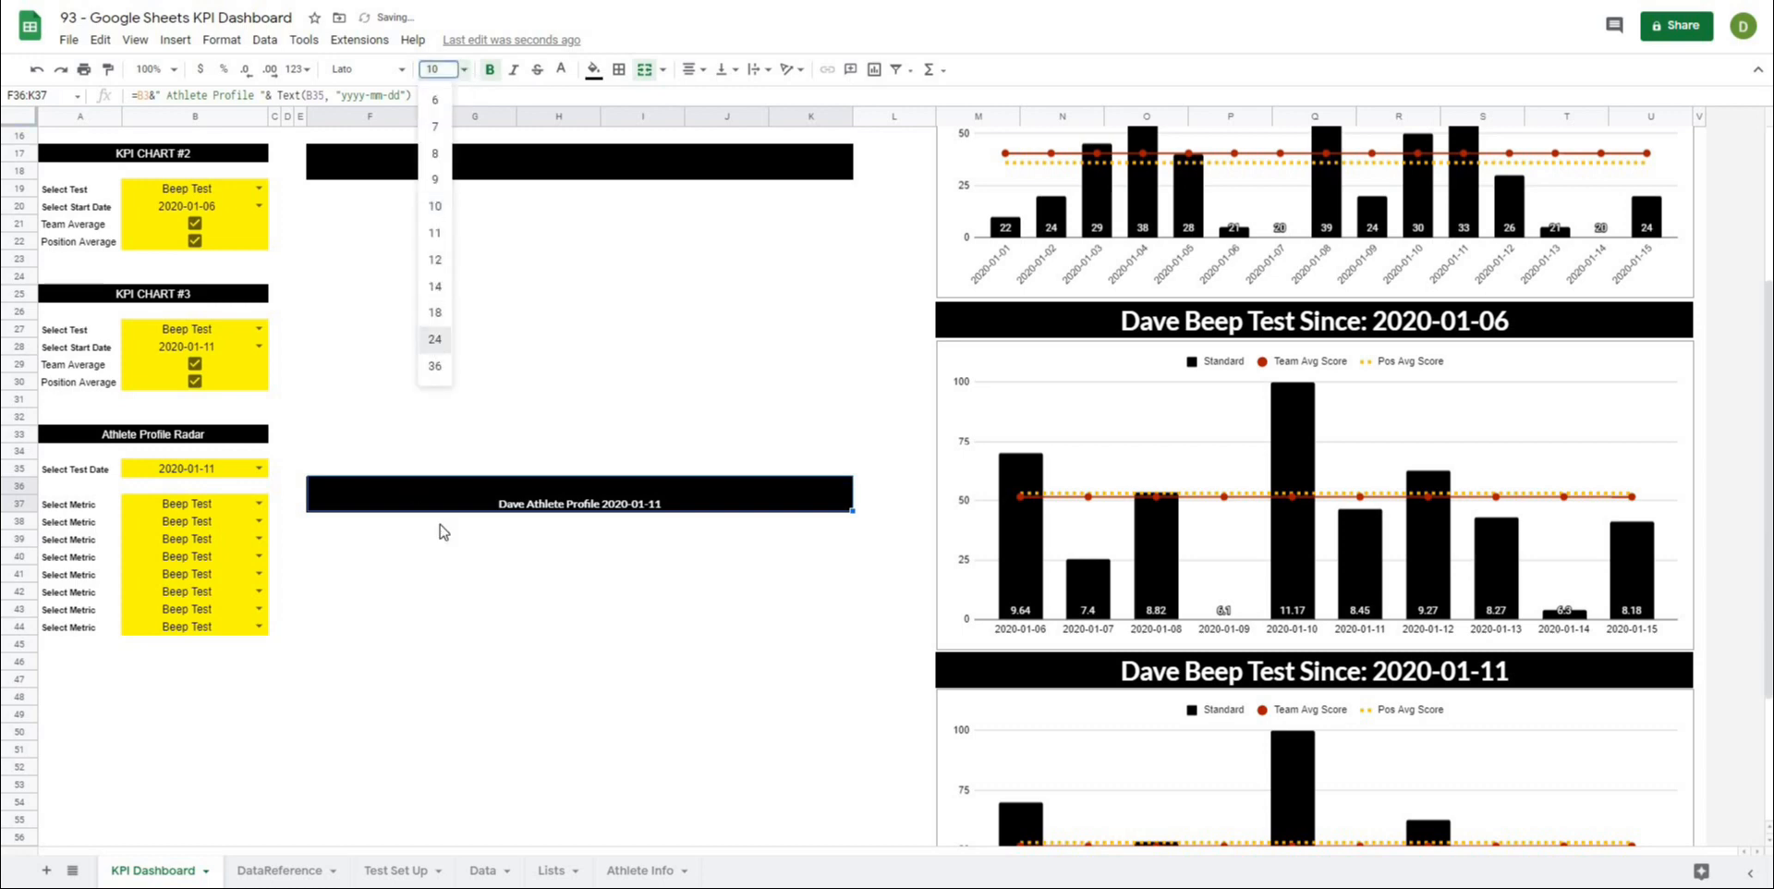
pyautogui.click(558, 626)
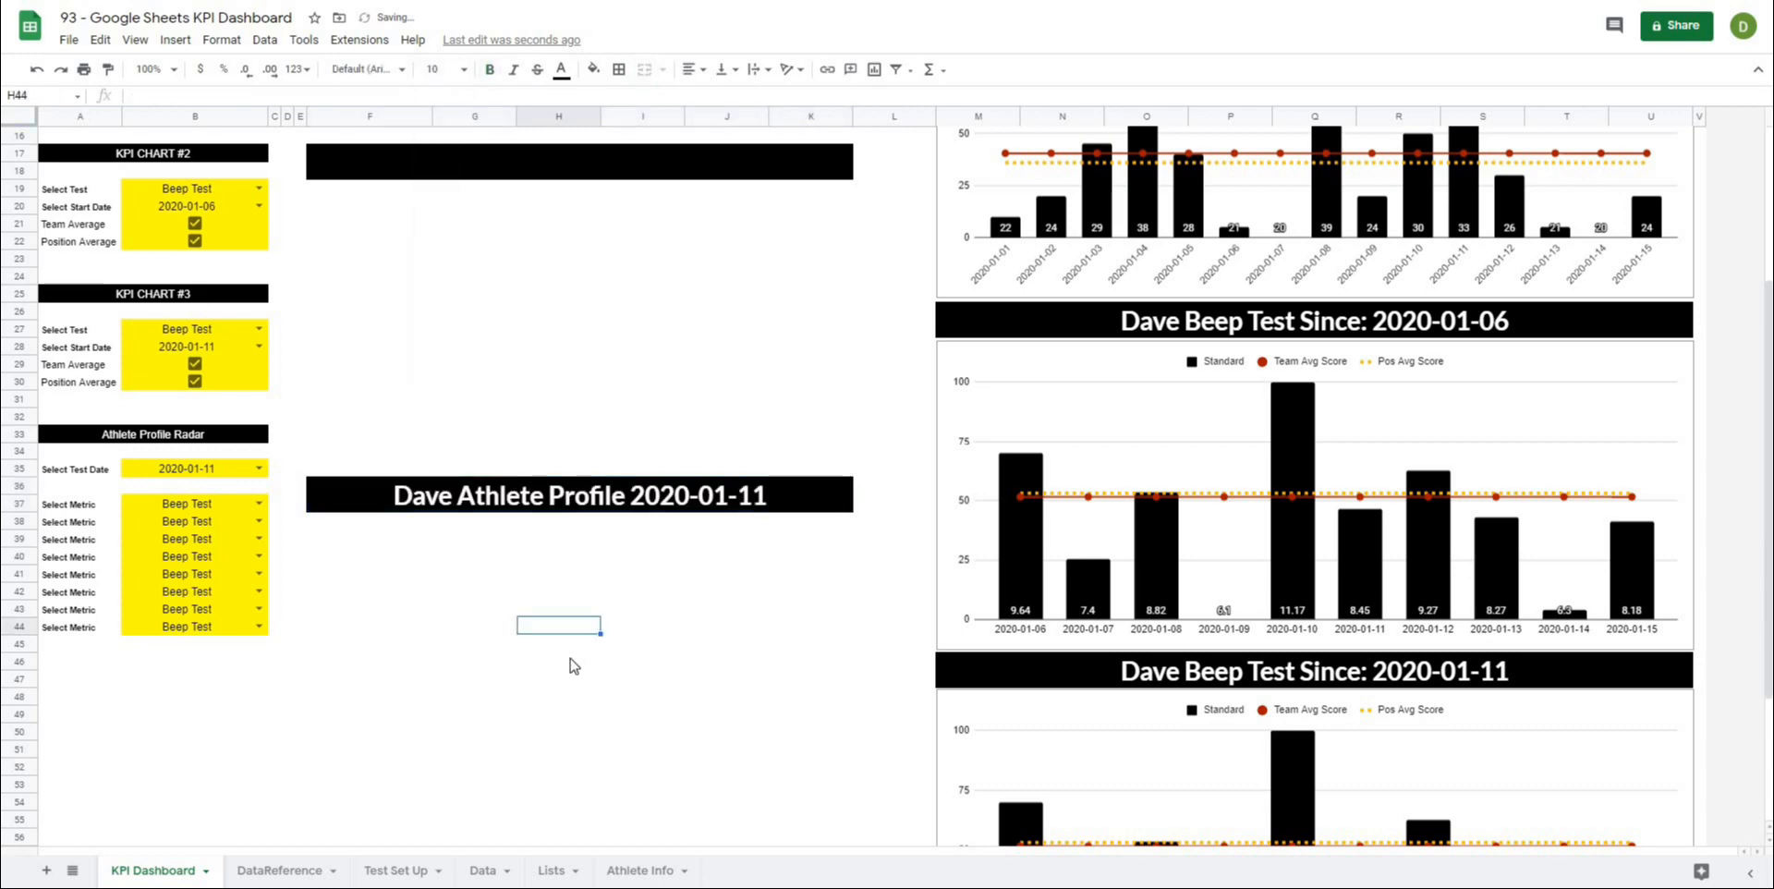
# Step: Test the dynamic title by setting the radar test date in B35 to 2020-01-06 and finally to 2020-01-15
pyautogui.click(259, 470)
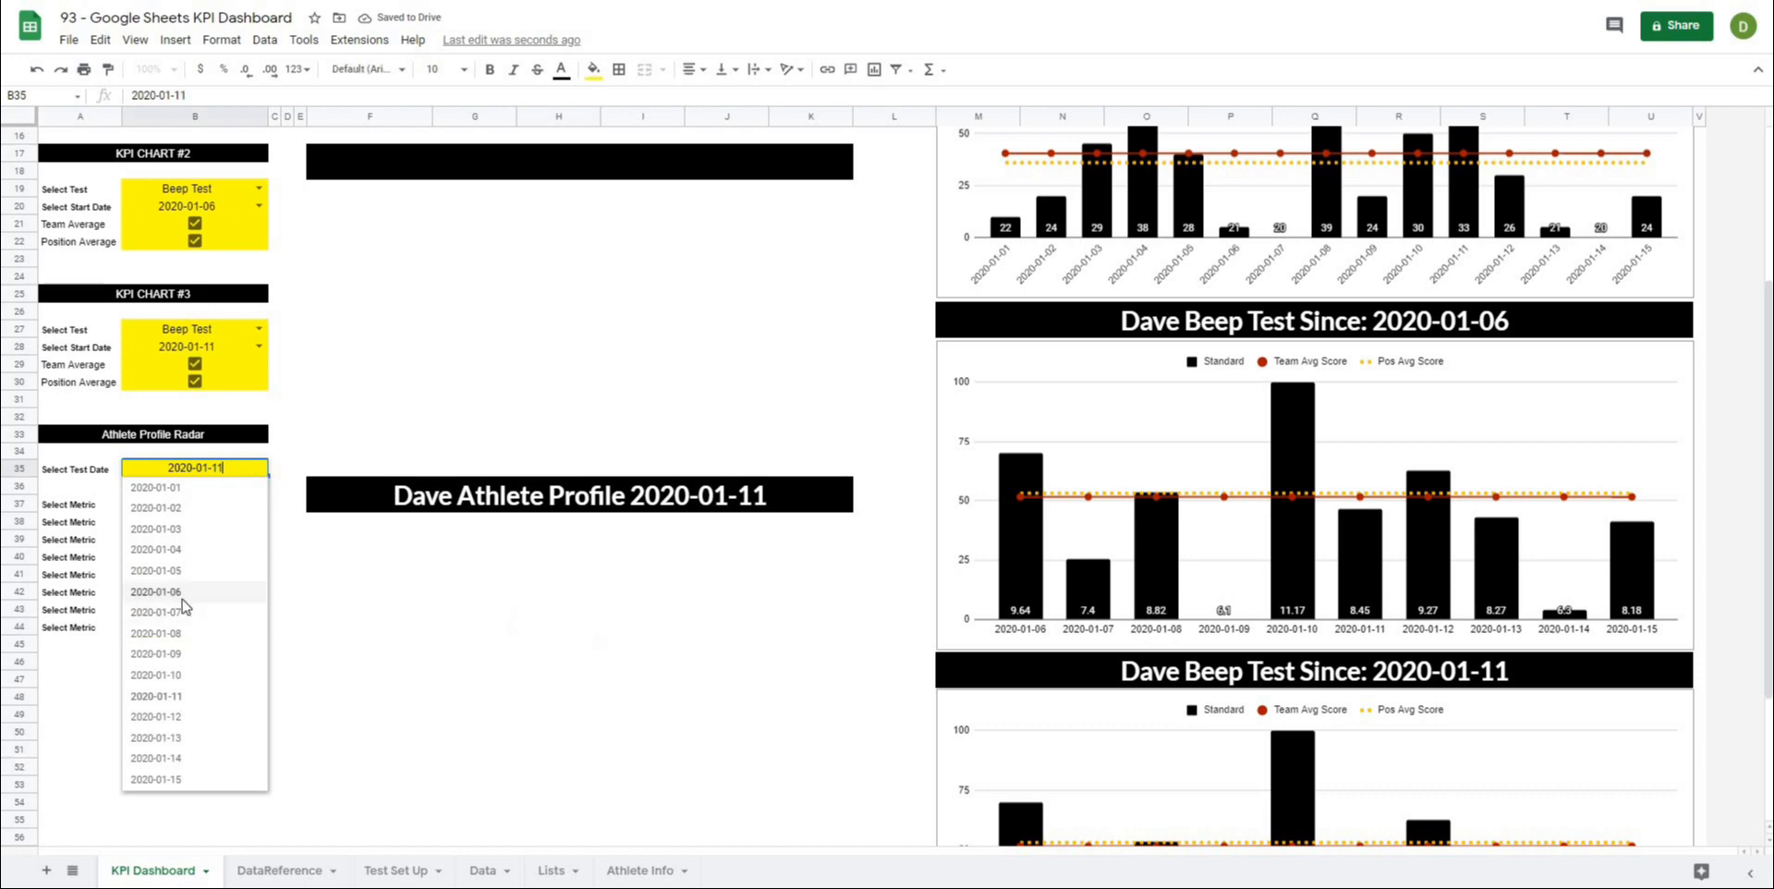
pyautogui.click(185, 606)
pyautogui.click(259, 469)
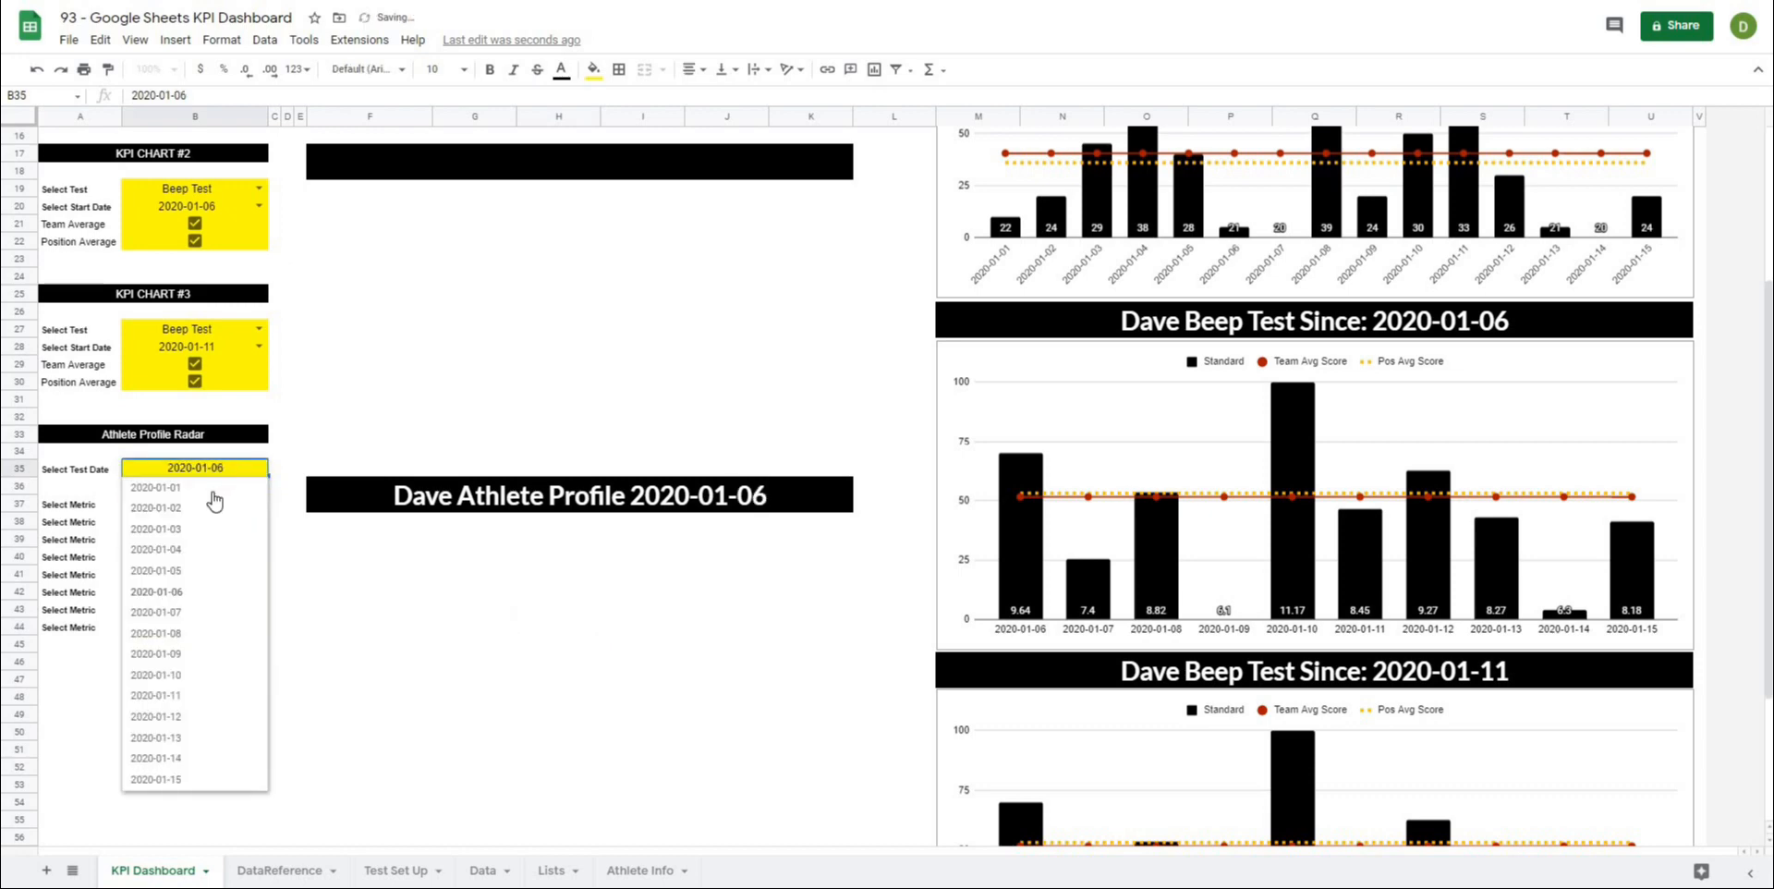
pyautogui.click(233, 782)
pyautogui.click(514, 683)
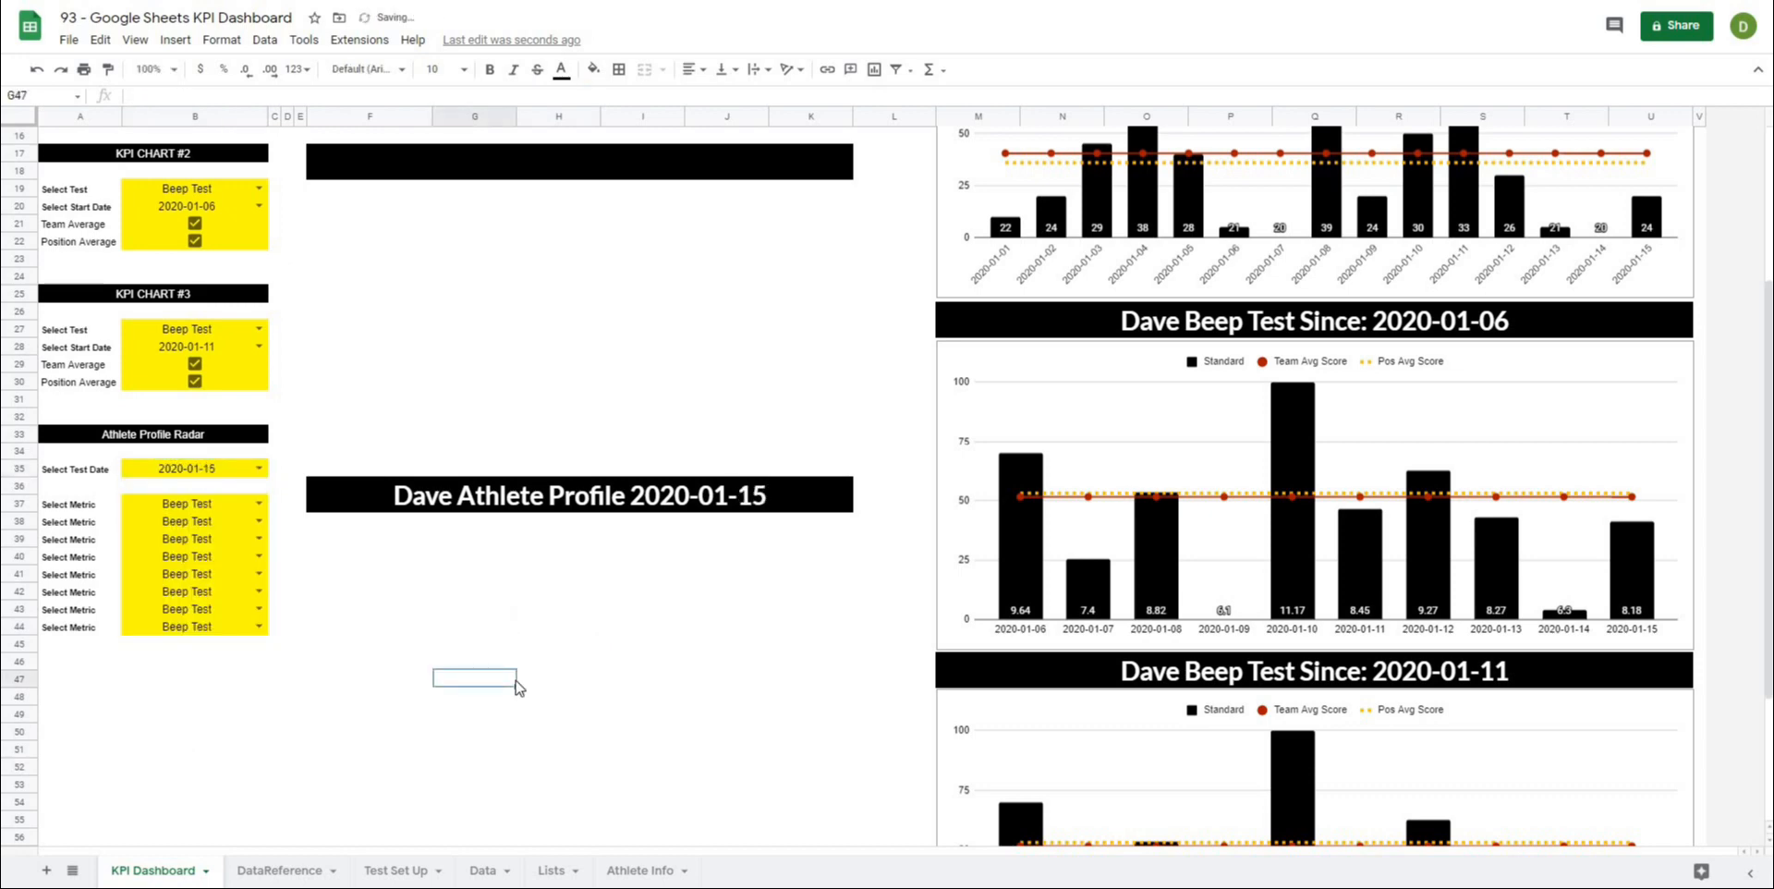
pyautogui.click(388, 631)
pyautogui.scroll(-1, 386, 589)
pyautogui.scroll(2, 326, 691)
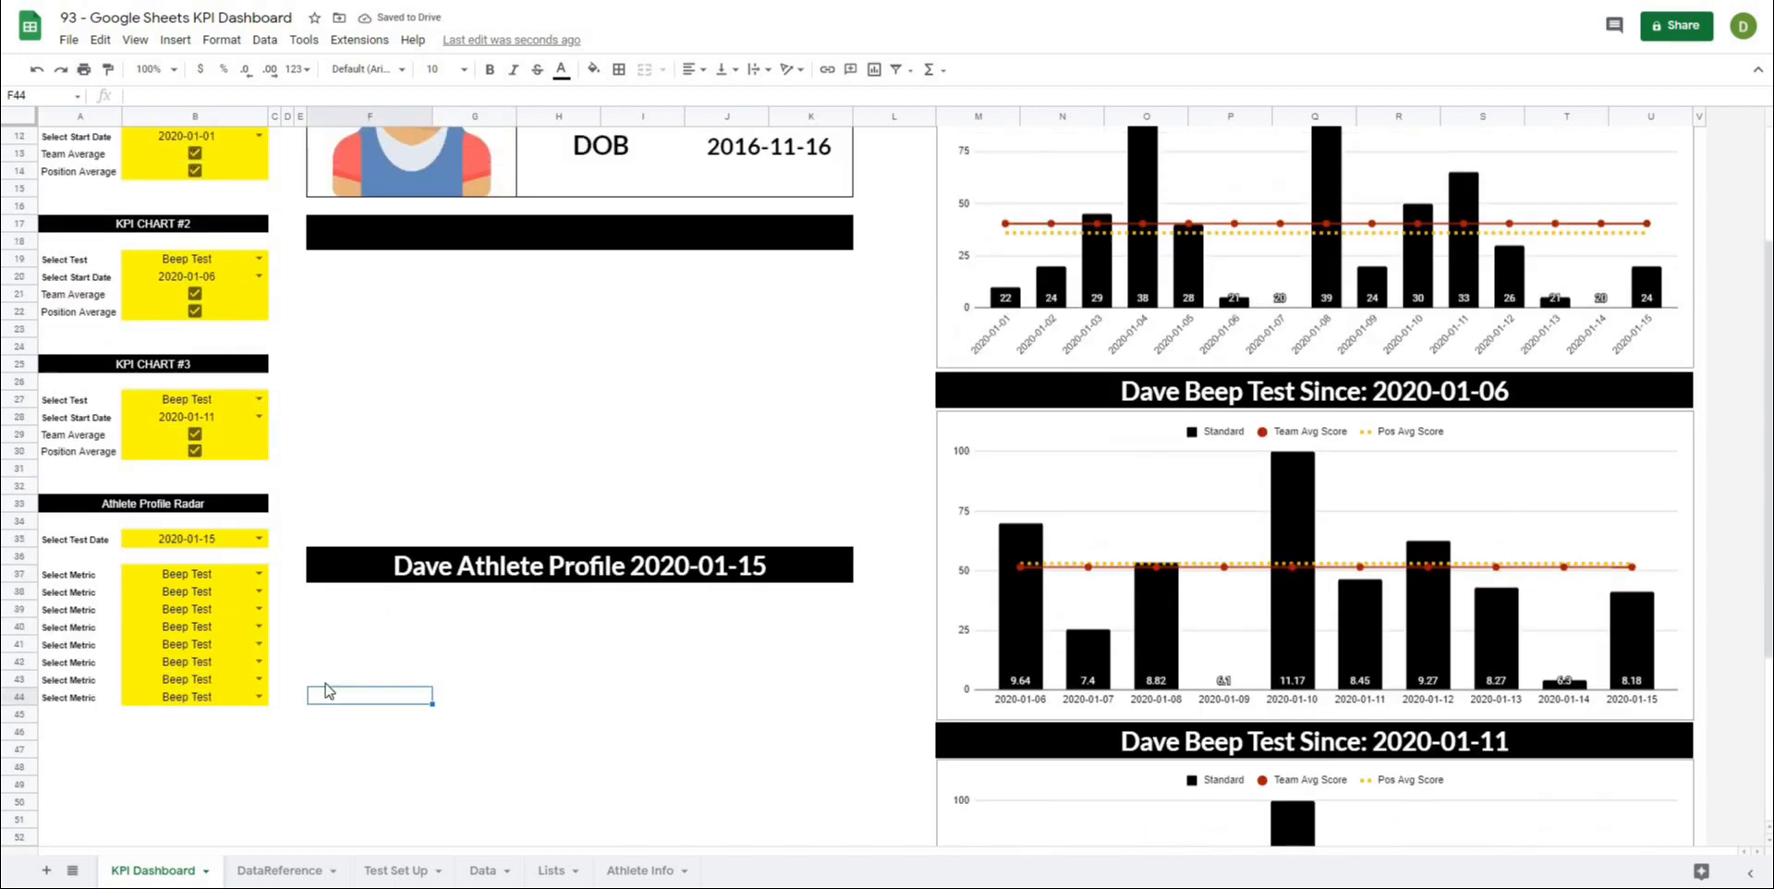
pyautogui.click(354, 608)
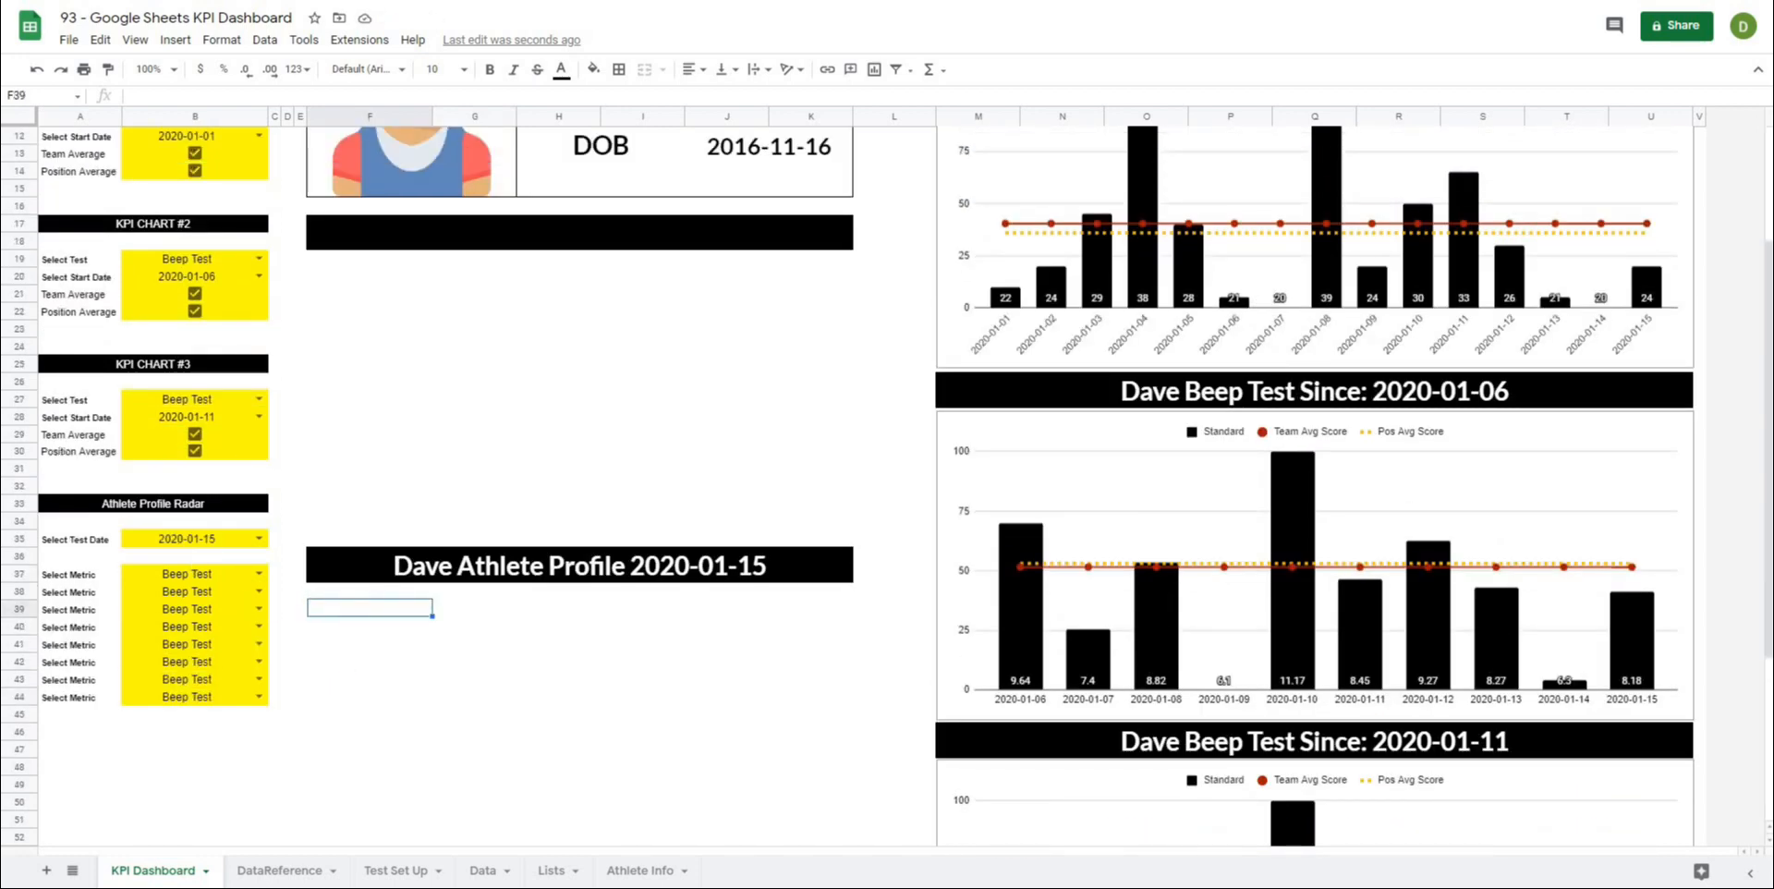
# Step: Copy the KPI Chart 3 header from Q1 to Y1 on the DataReference sheet
pyautogui.click(278, 871)
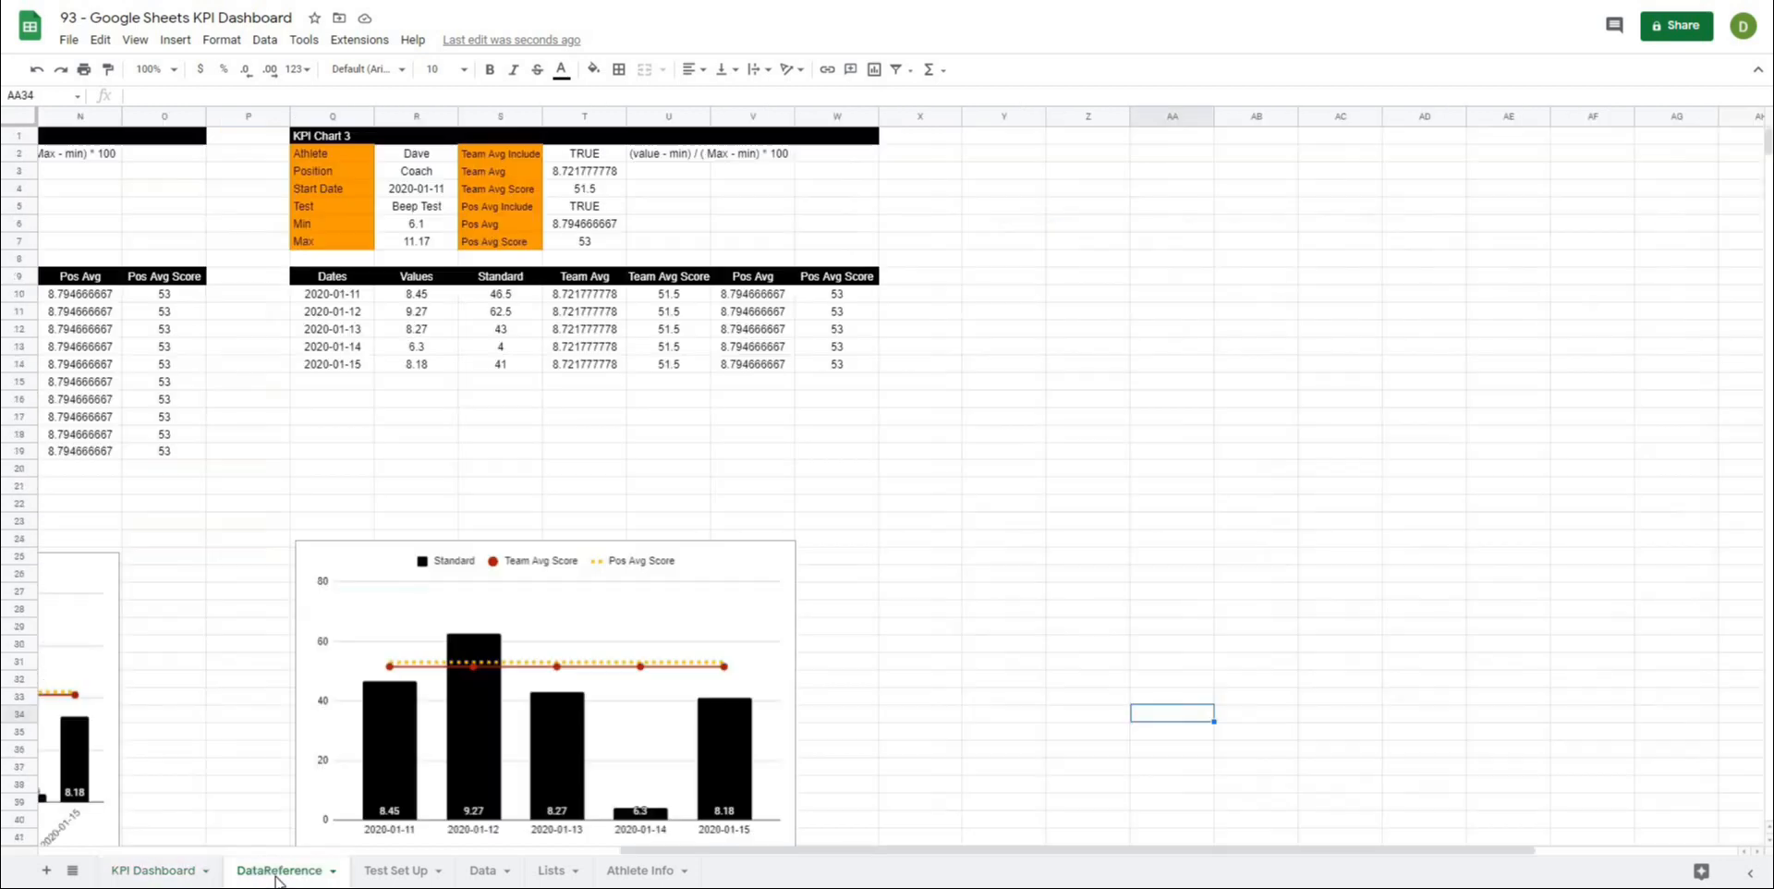
pyautogui.click(314, 138)
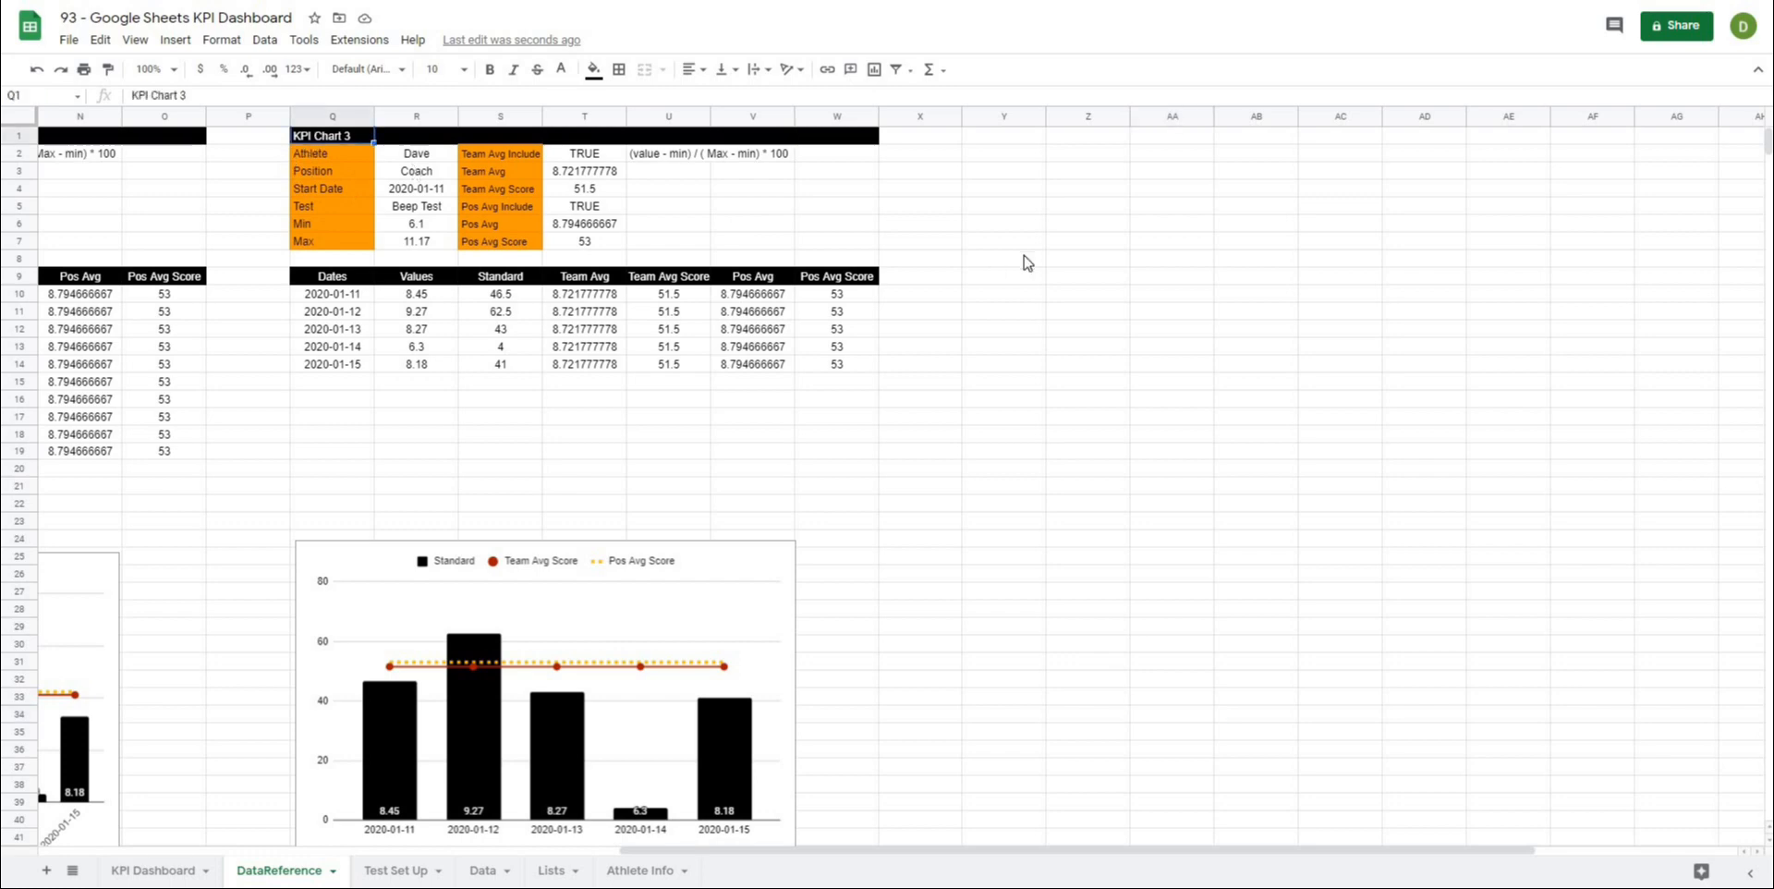
pyautogui.click(998, 145)
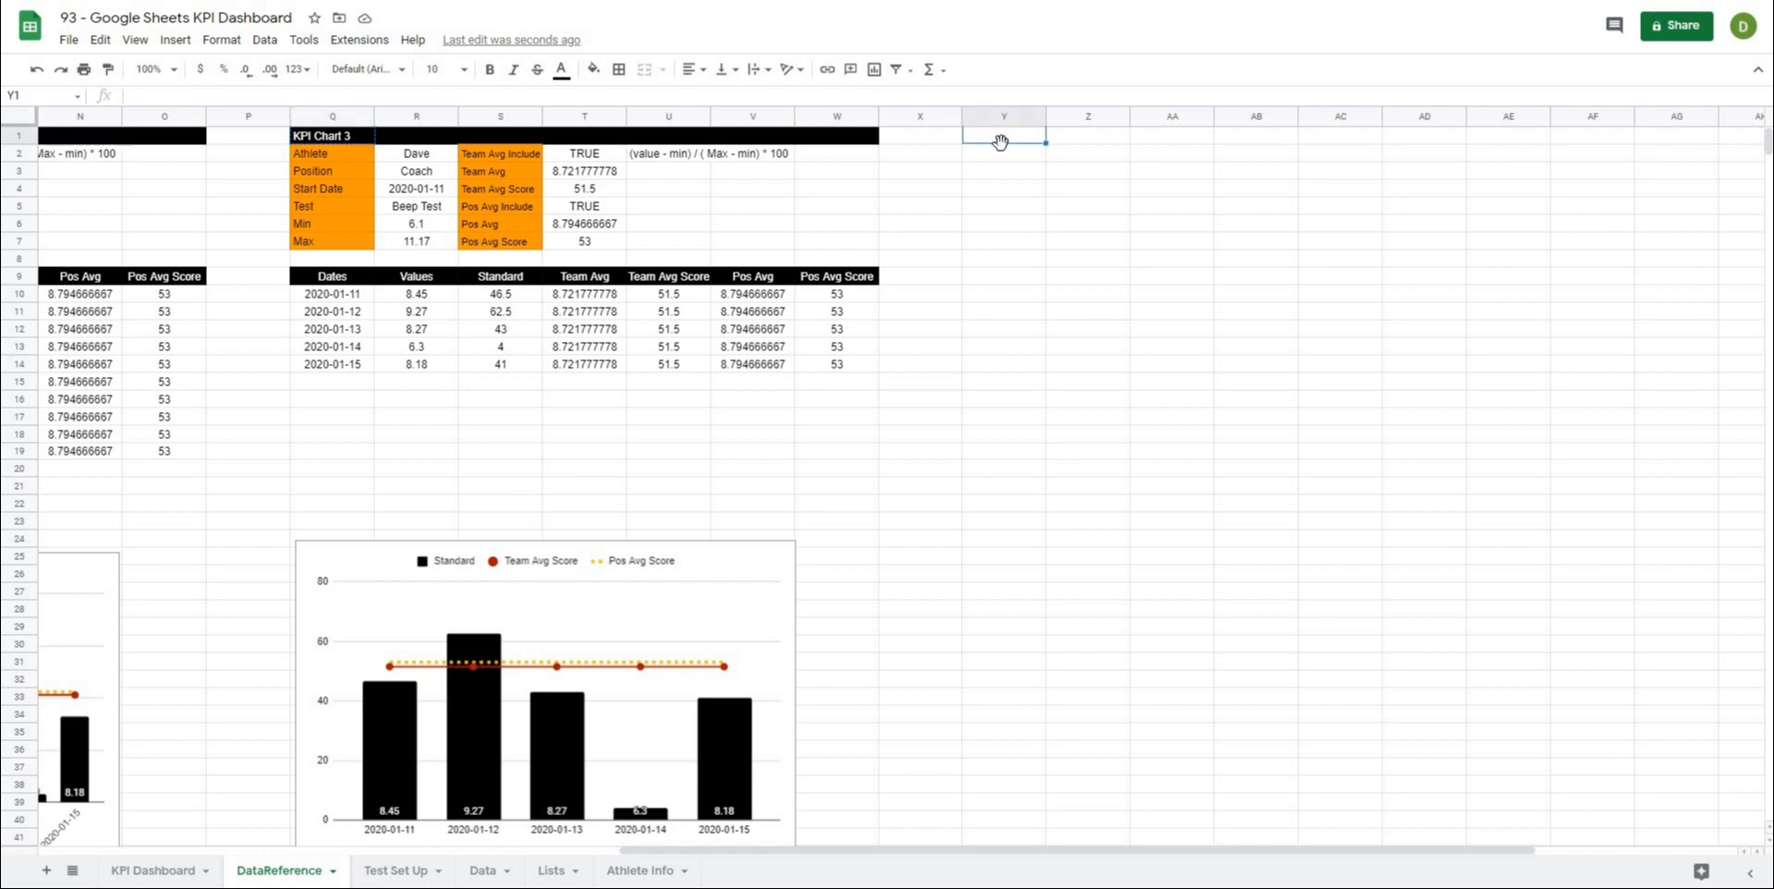
pyautogui.write('KPI Chart 3')
pyautogui.click(1029, 280)
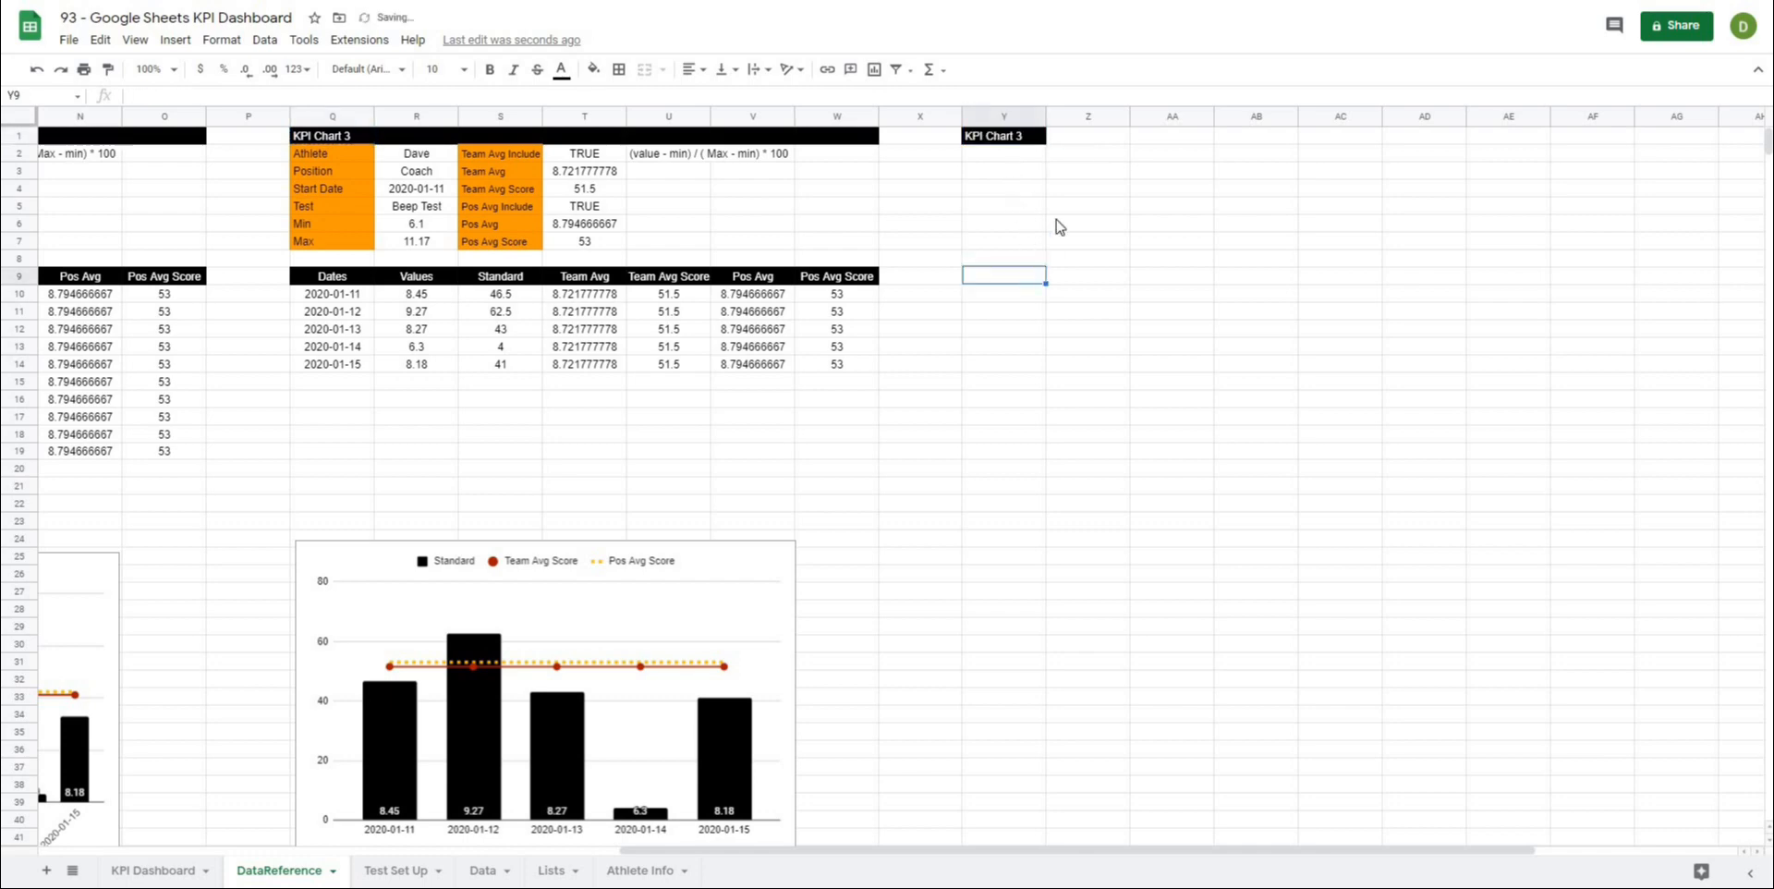
# Step: Copy the orange Athlete label from Q2 to Y2, below the new header
pyautogui.click(331, 151)
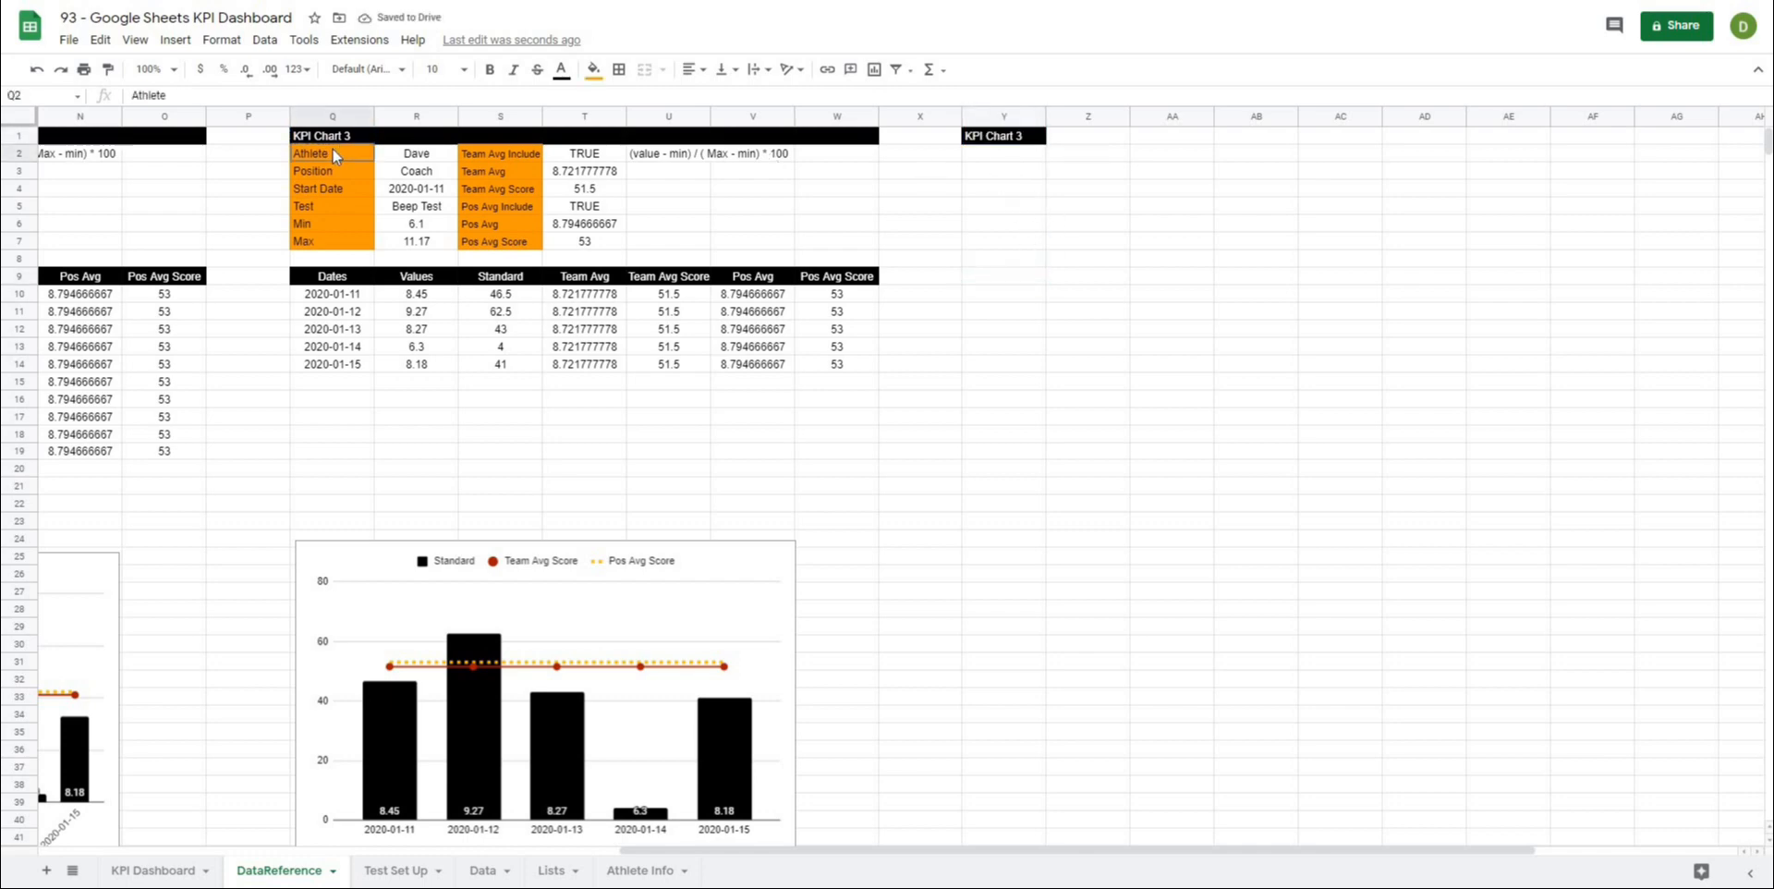
pyautogui.click(1105, 294)
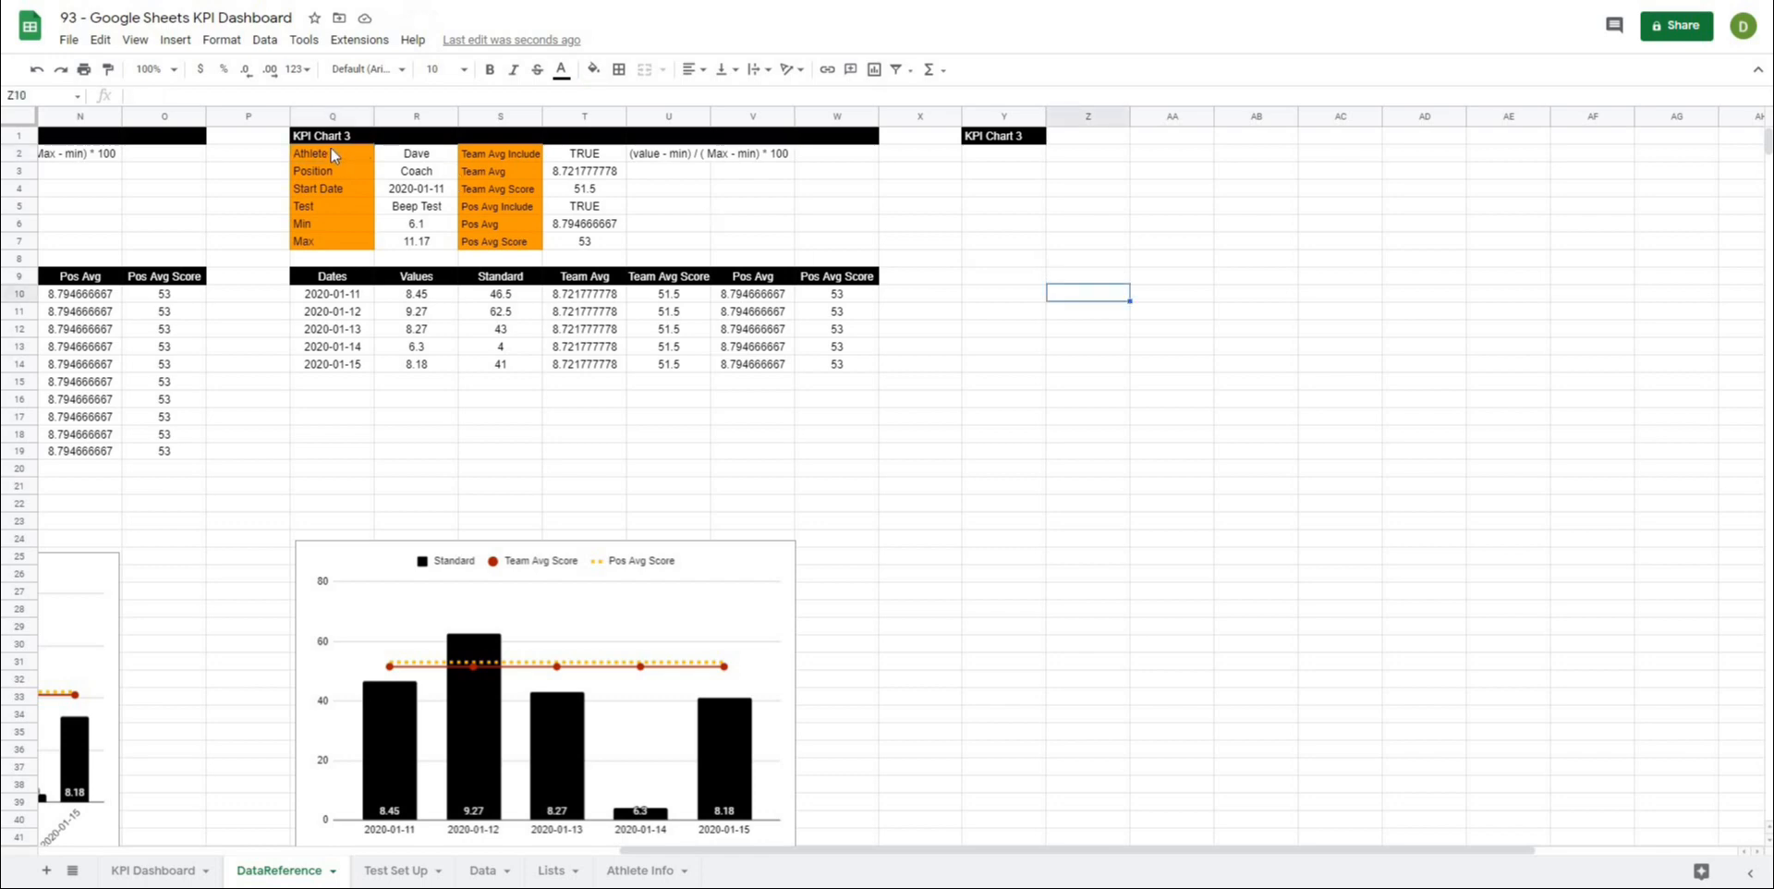
pyautogui.click(330, 151)
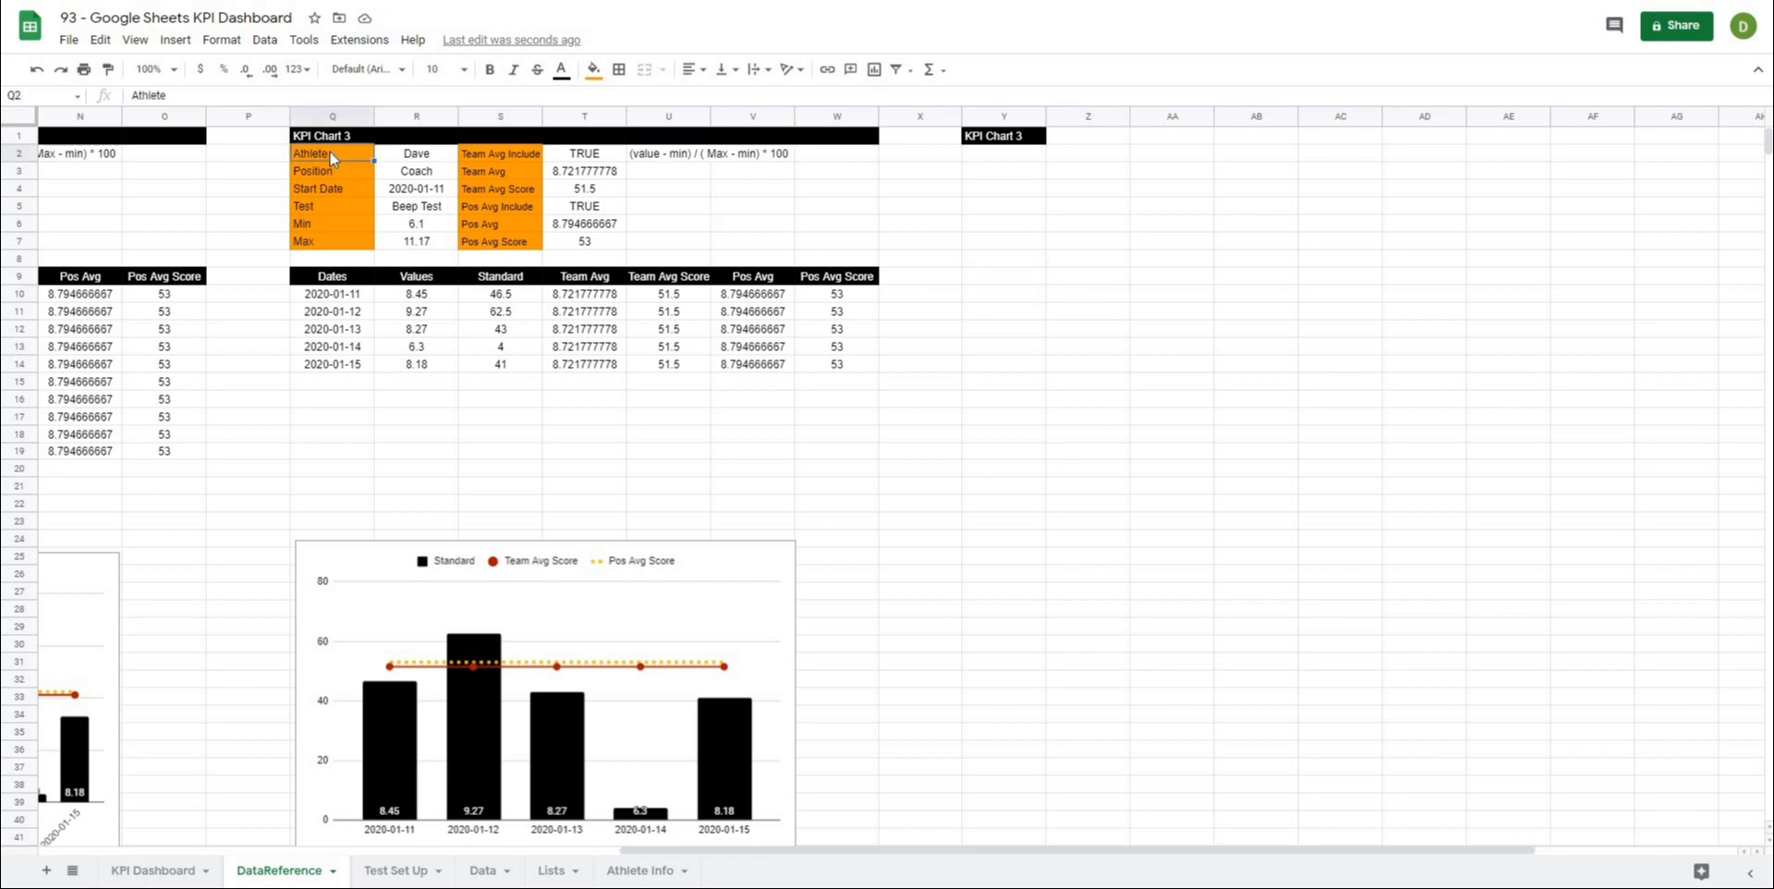
pyautogui.hotkey('ctrl', 'c')
pyautogui.click(1010, 157)
pyautogui.hotkey('ctrl', 'v')
pyautogui.click(1035, 258)
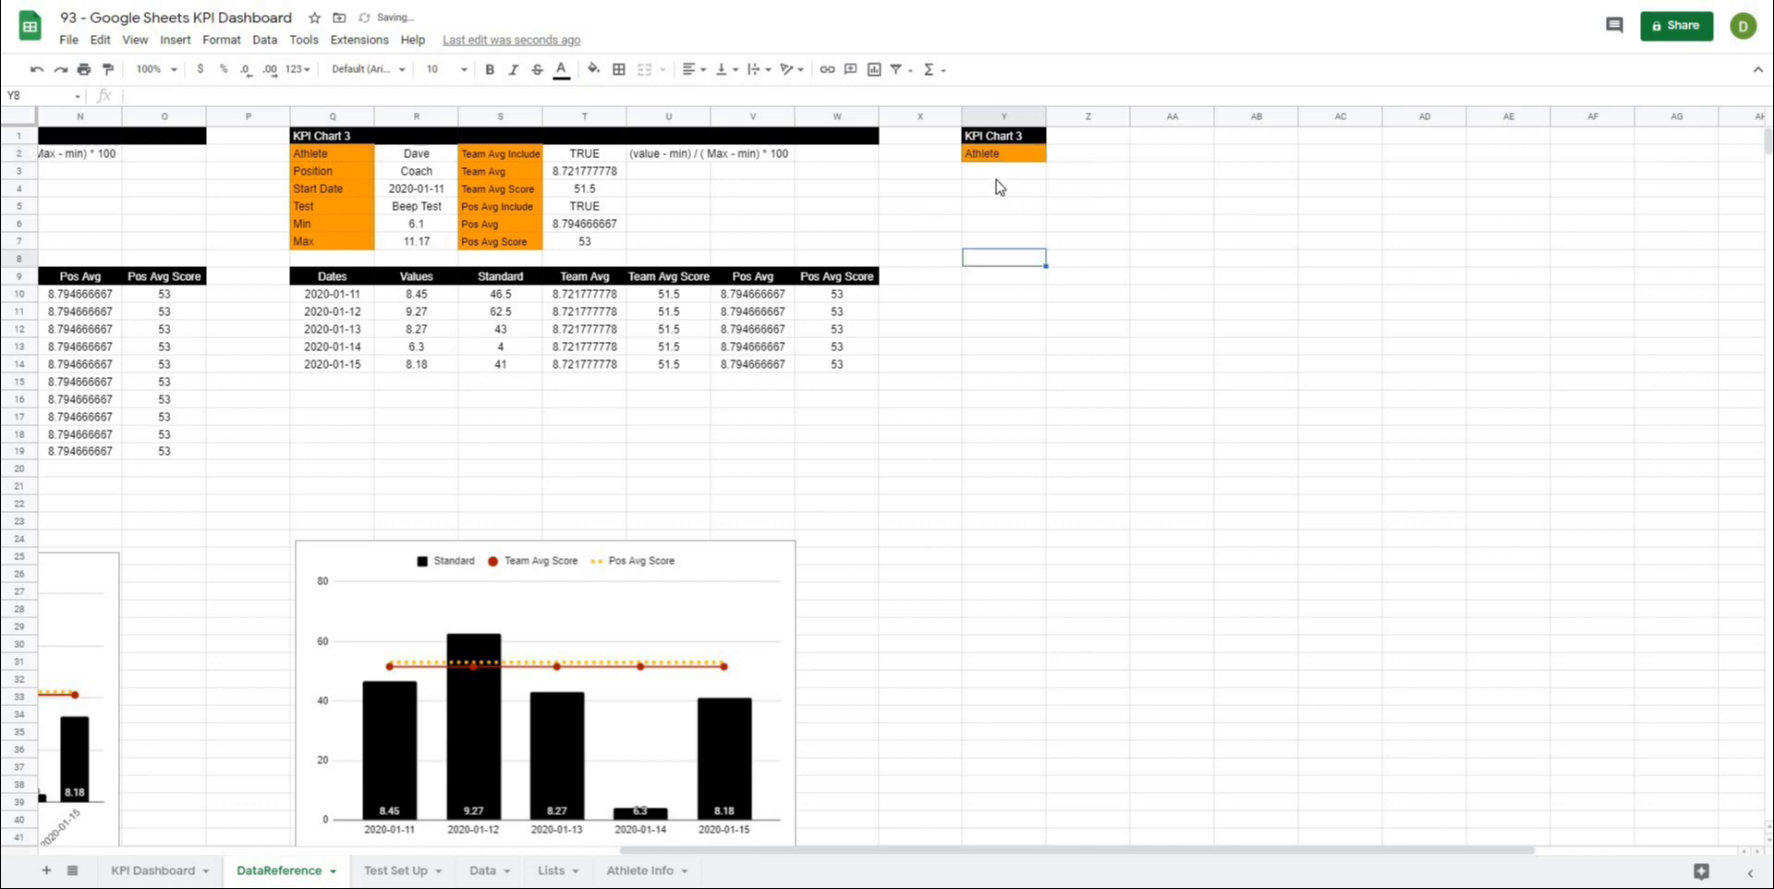
# Step: Add the labels Metric 1 through Metric 8 in Y3:Y10, below the Athlete label
pyautogui.click(998, 174)
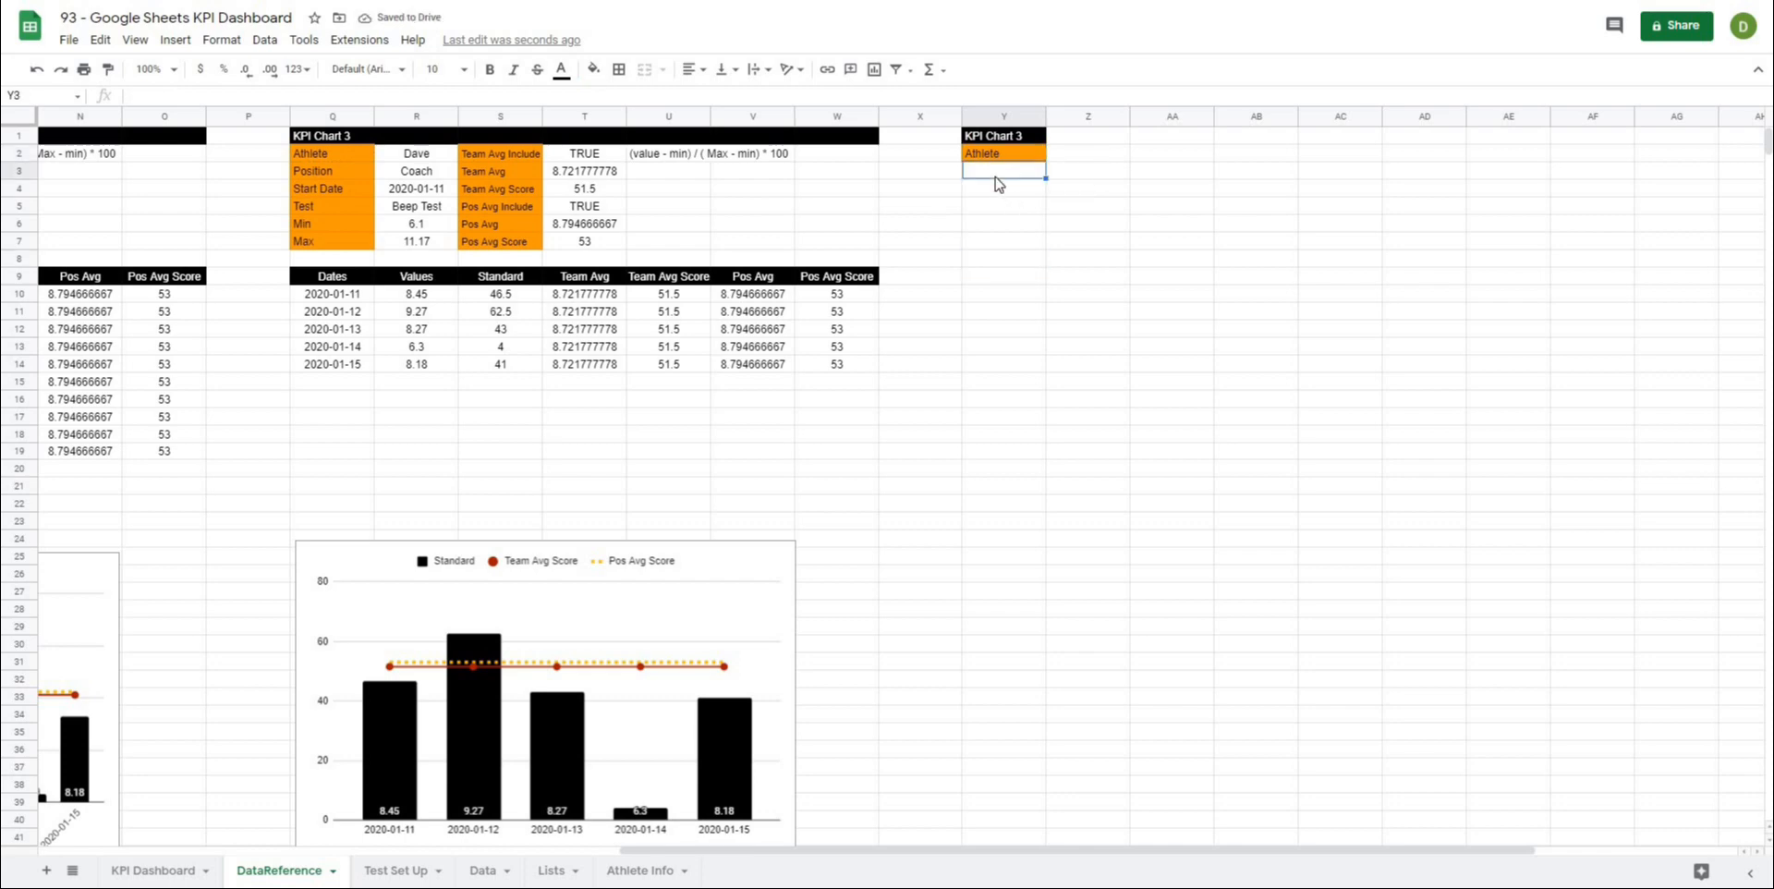
pyautogui.write('Met')
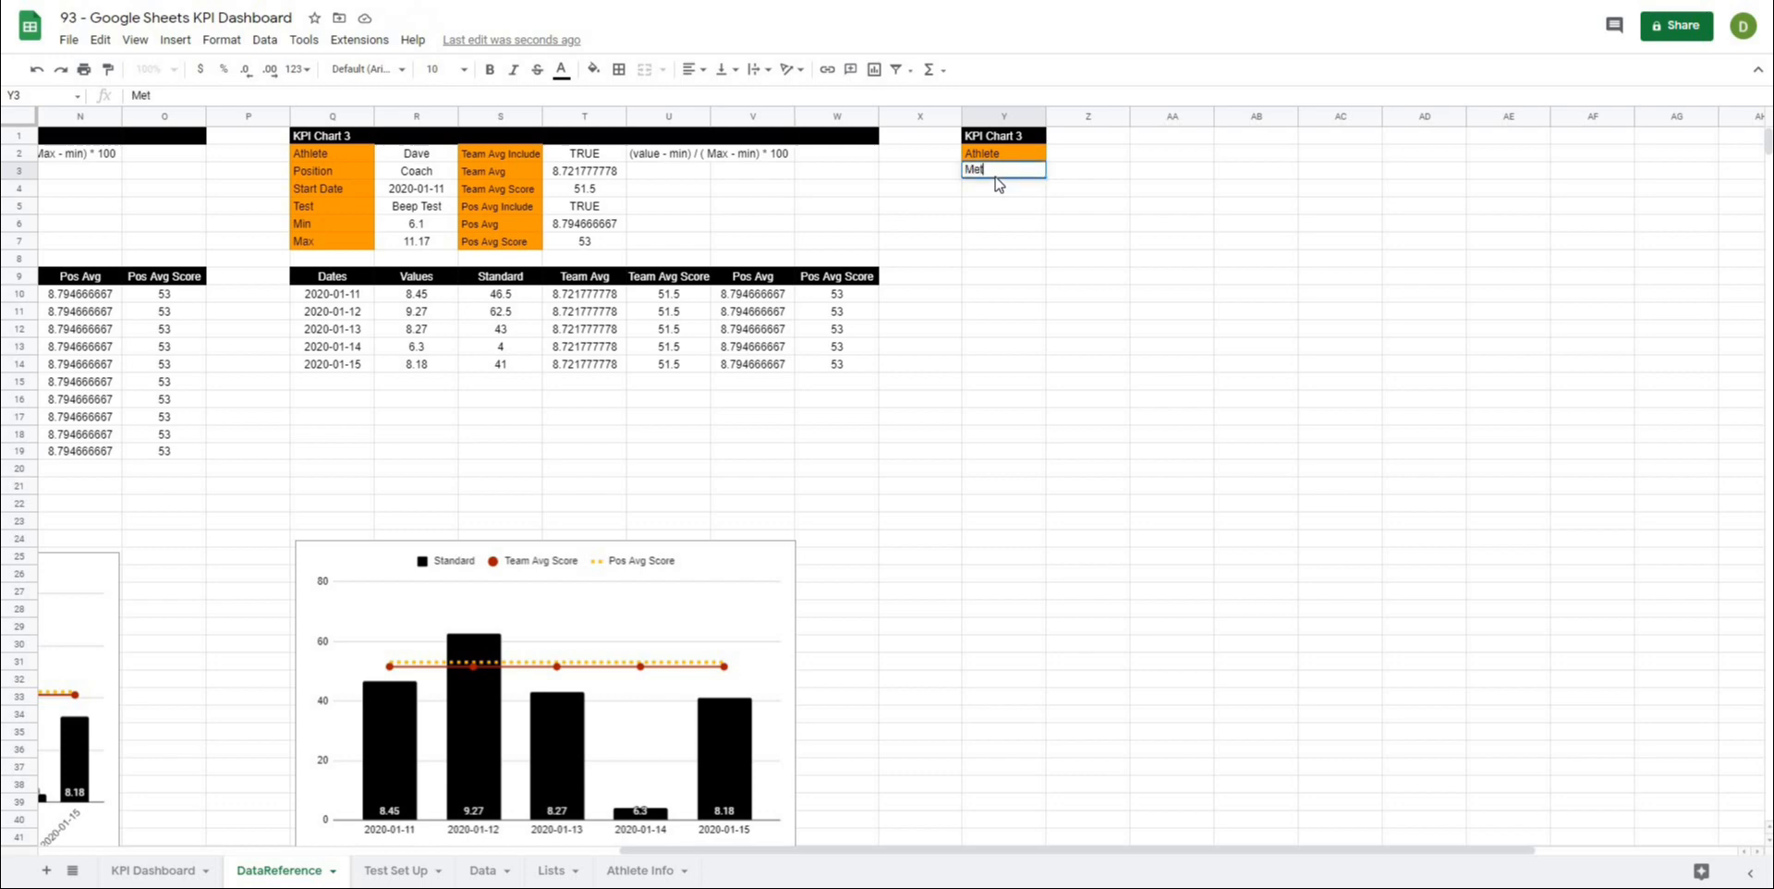
pyautogui.write('ric 1')
pyautogui.press('Return')
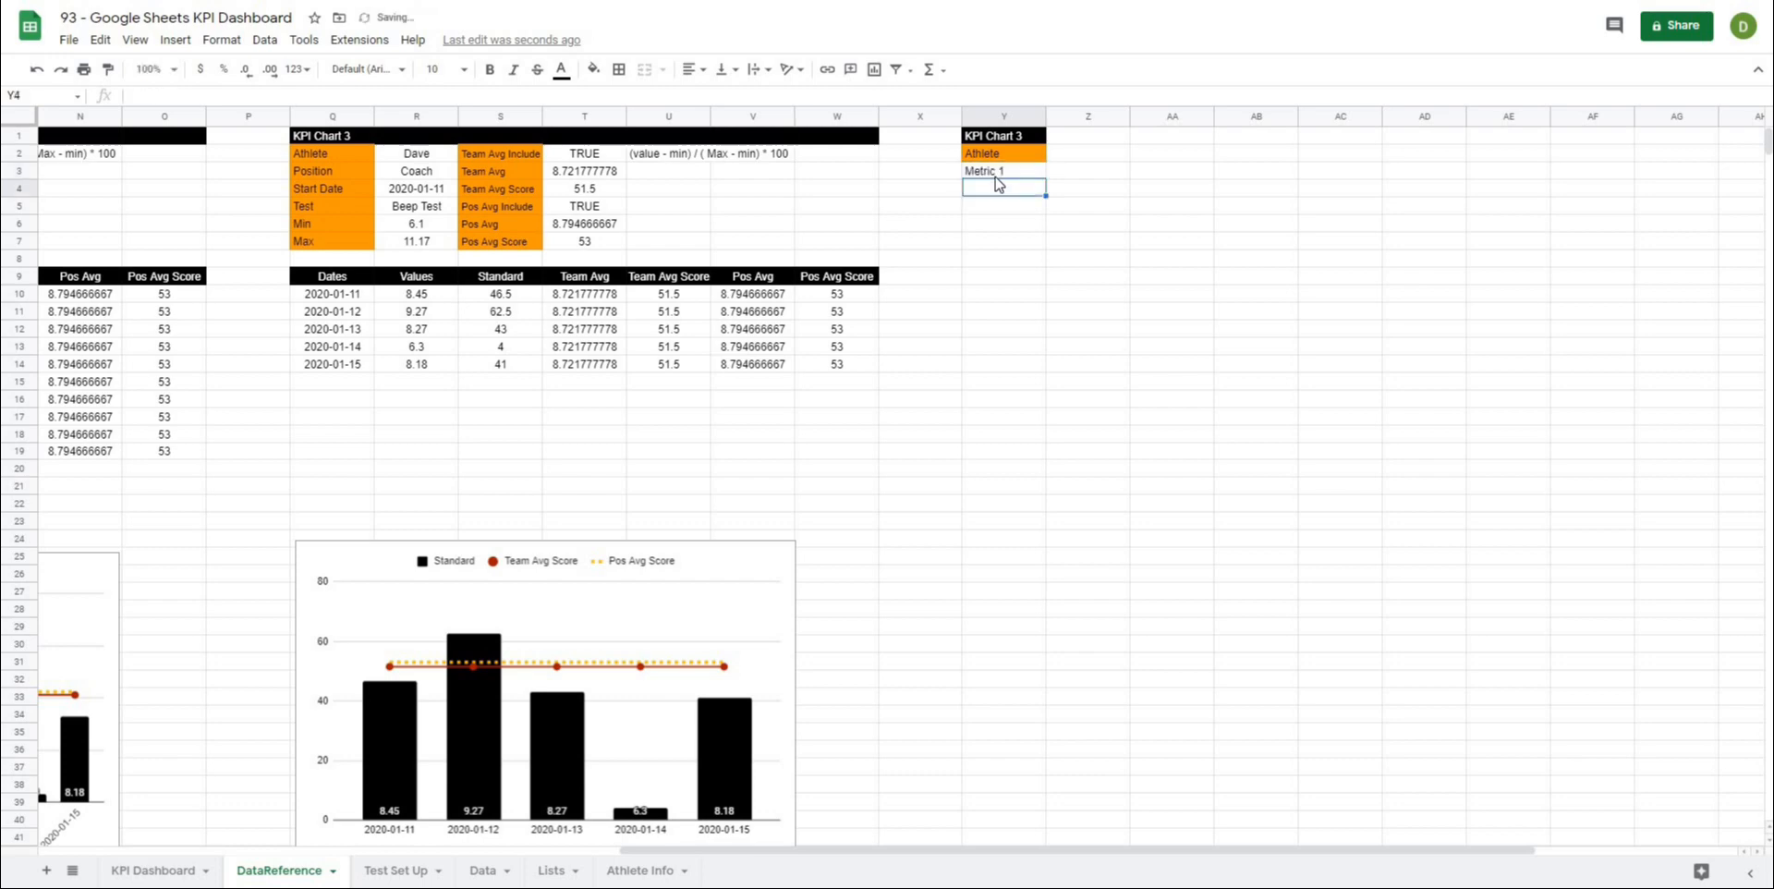
pyautogui.write('Metric 2')
pyautogui.press('Return')
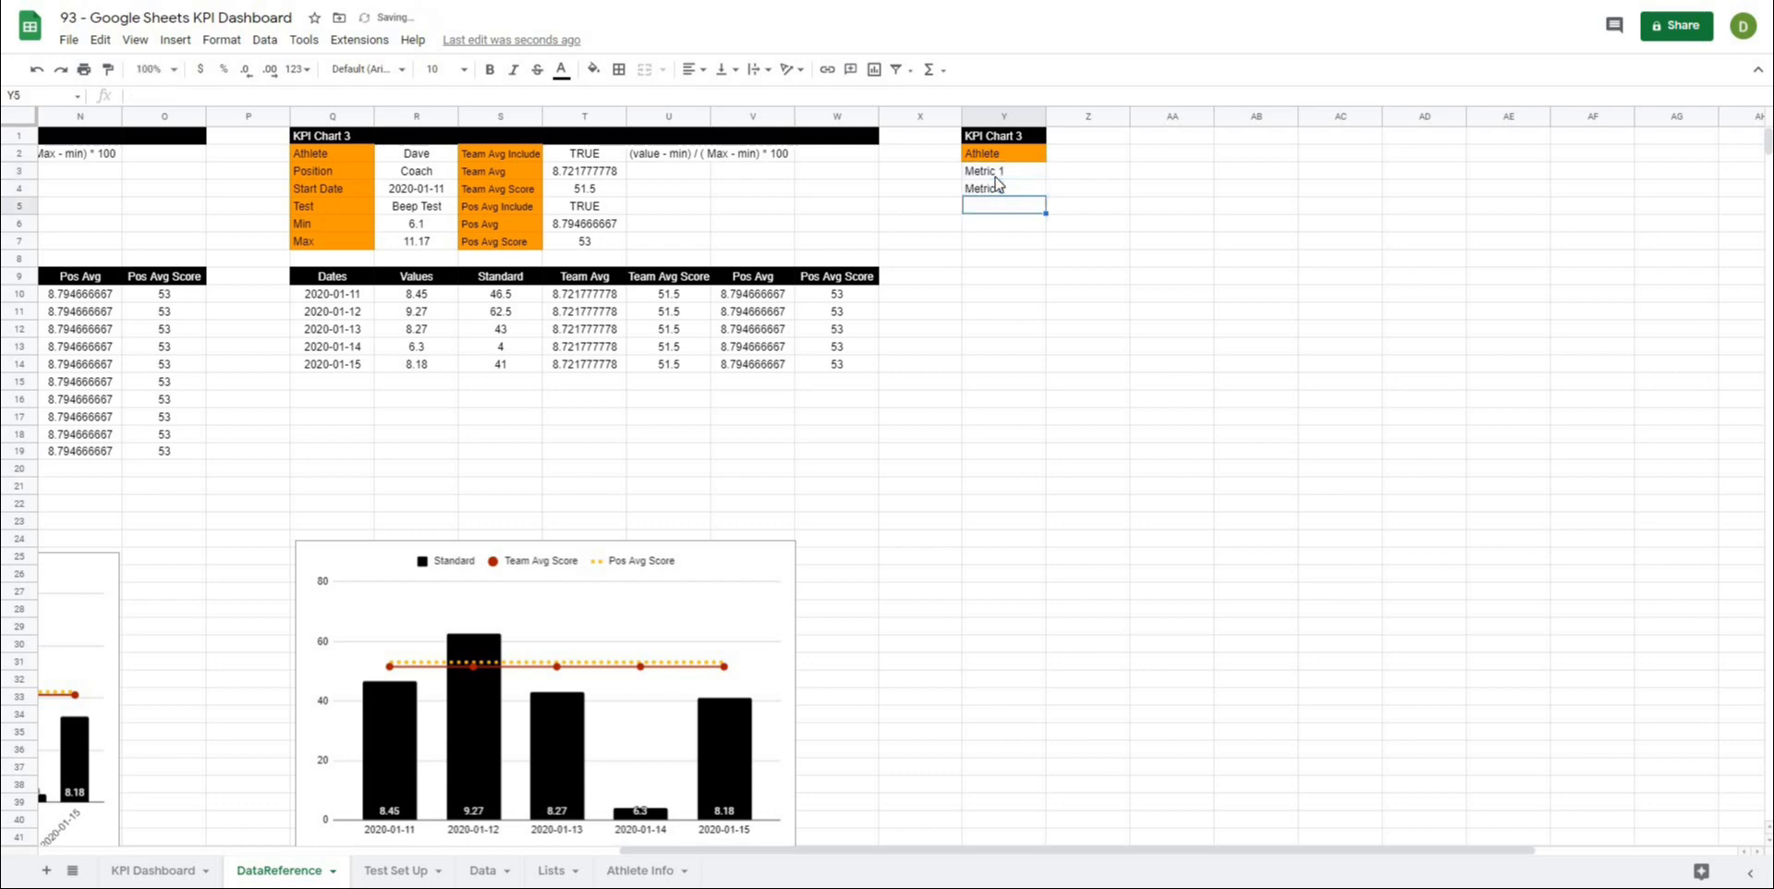
pyautogui.moveTo(997, 173); pyautogui.dragTo(1028, 331)
pyautogui.press('Delete')
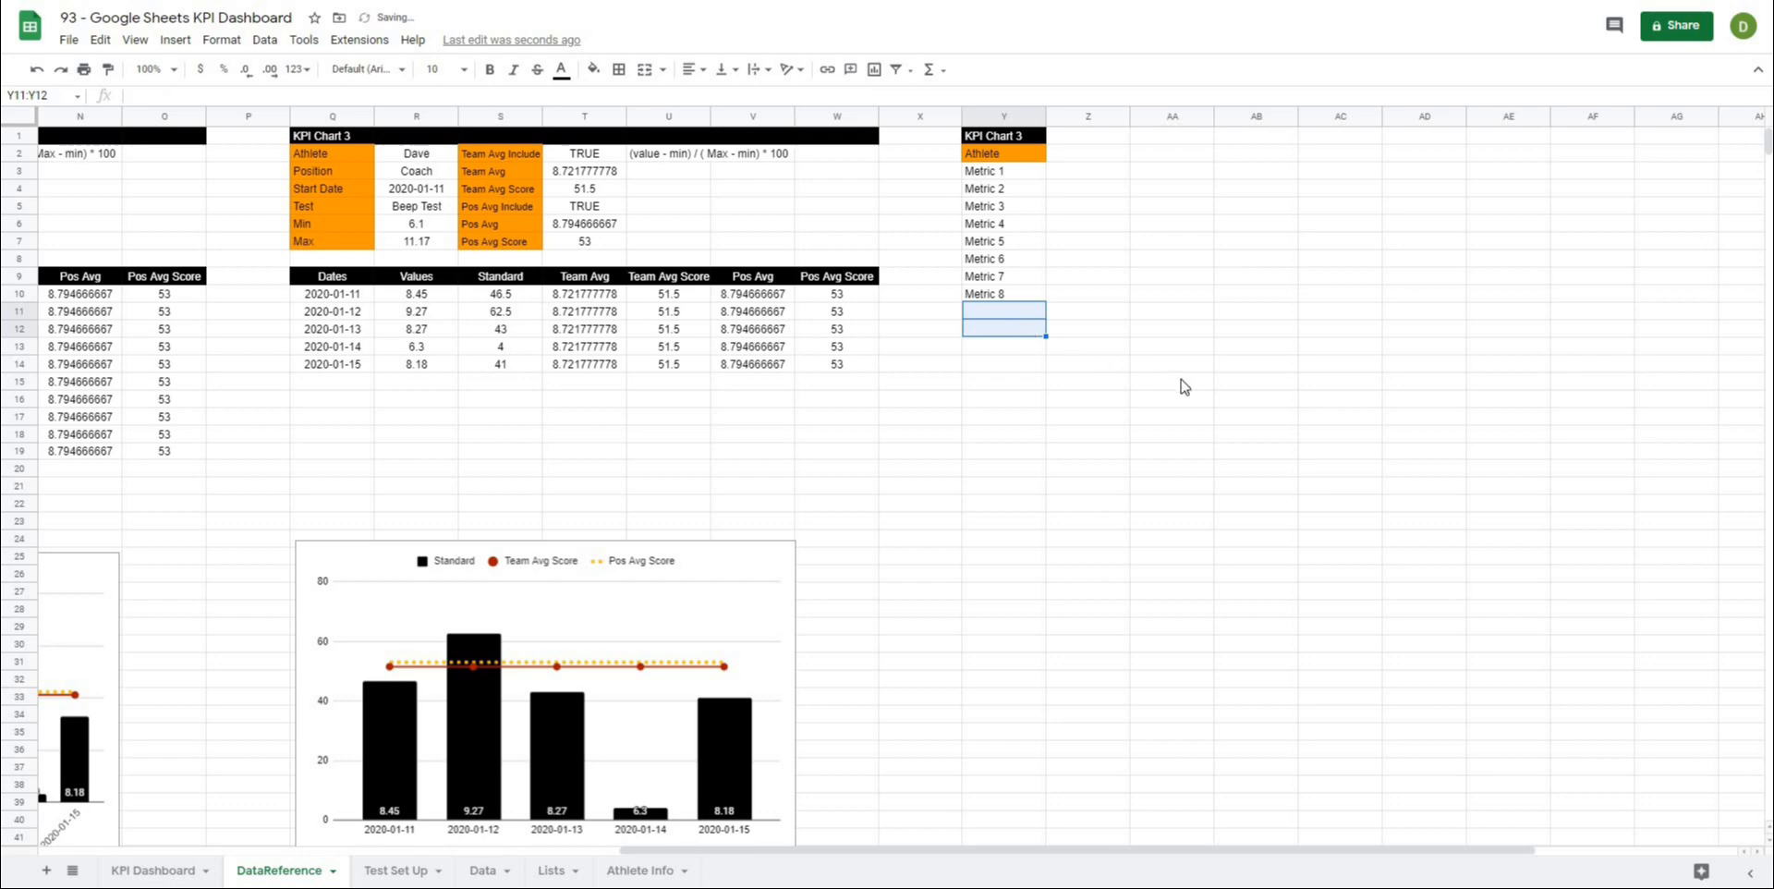
pyautogui.click(1174, 398)
# Step: Enter the label Date in Y11, below Metric 8
pyautogui.click(994, 314)
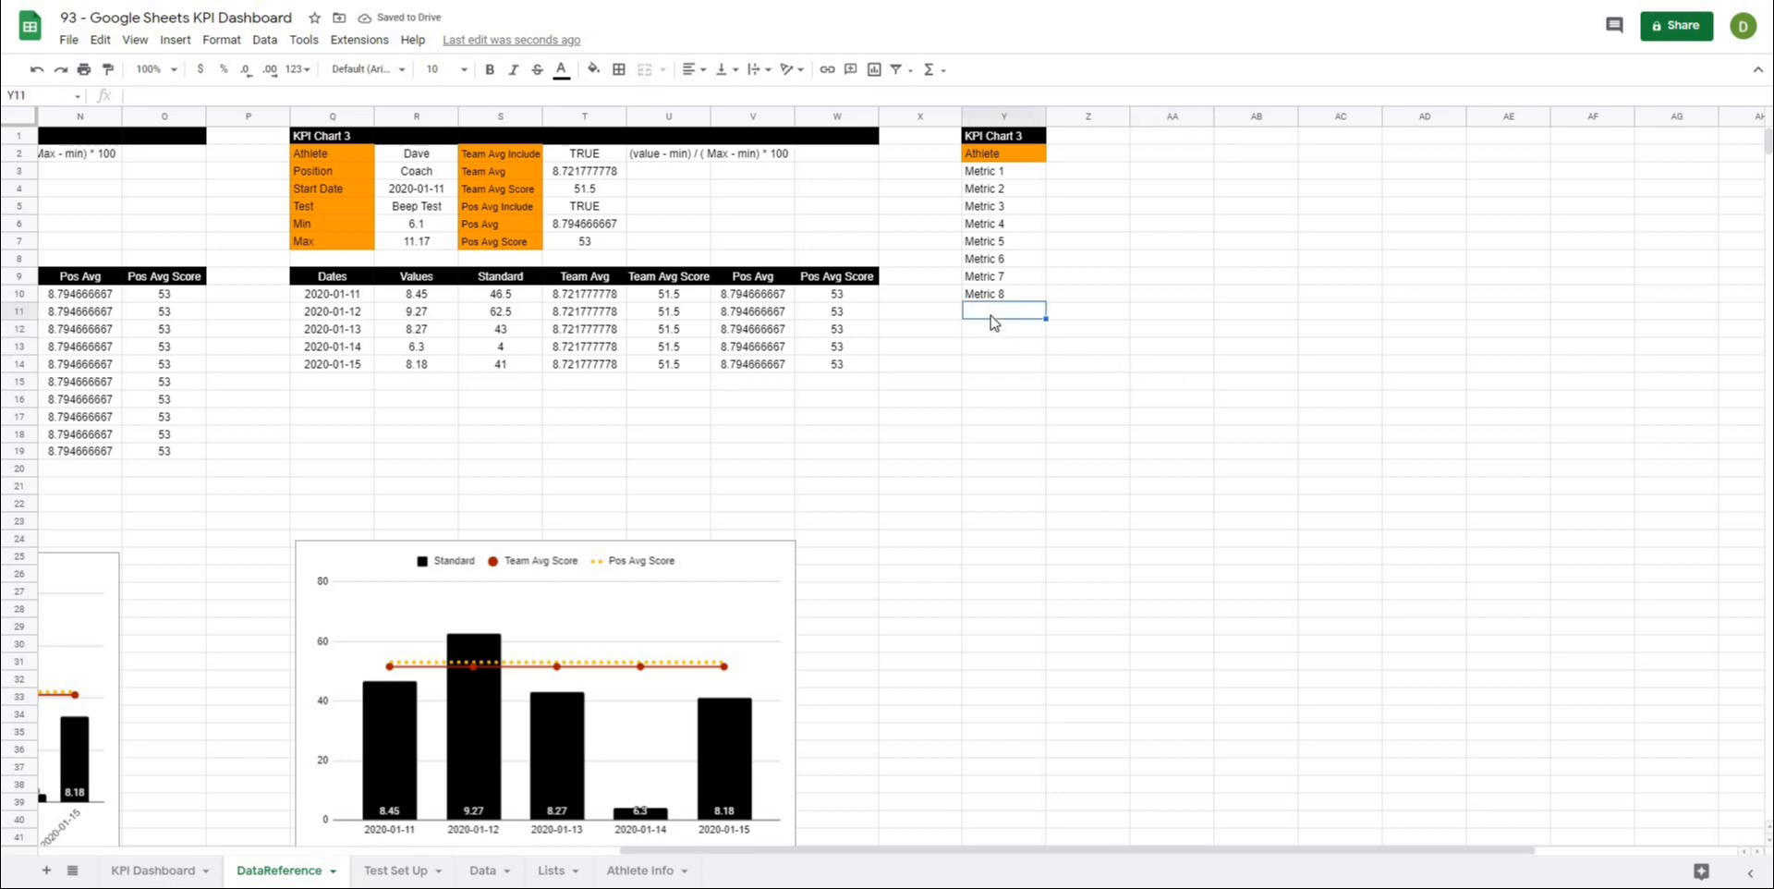
pyautogui.write('Date')
pyautogui.press('Return')
# Step: Format the labels in Y2:Y11 as bold with an orange fill
pyautogui.moveTo(993, 153); pyautogui.dragTo(997, 320)
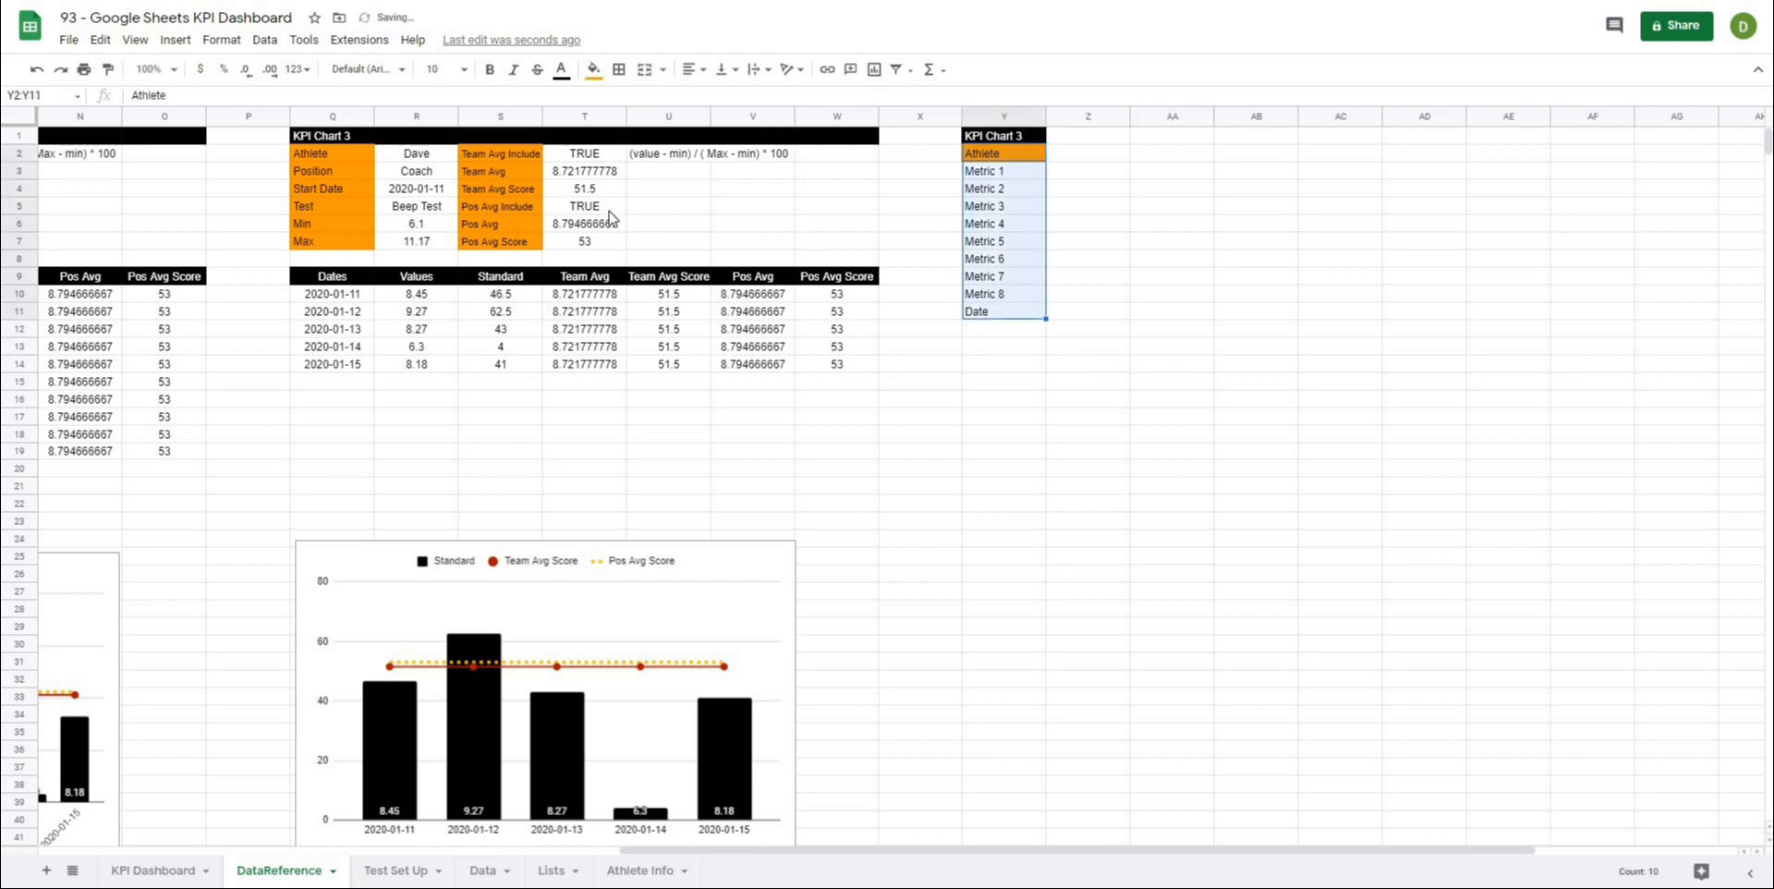
pyautogui.hotkey('ctrl', 'b')
pyautogui.click(594, 69)
pyautogui.click(638, 144)
pyautogui.click(1350, 257)
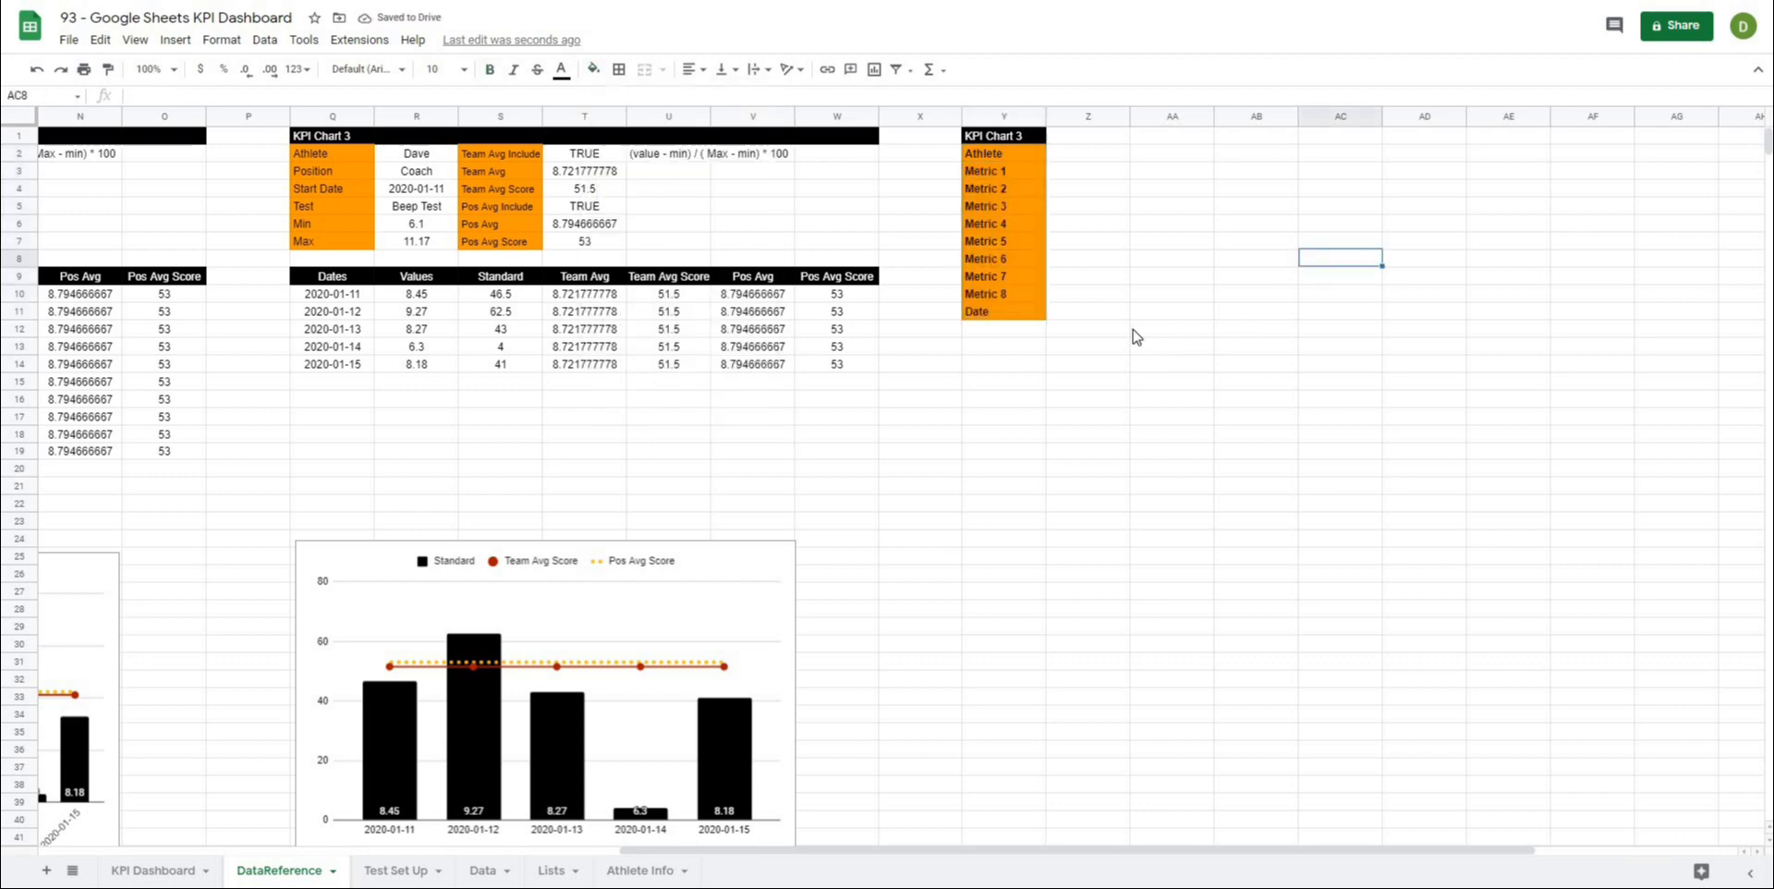
# Step: Copy the black table headers from Q9:T9 into row 12, starting at Y12
pyautogui.click(1010, 330)
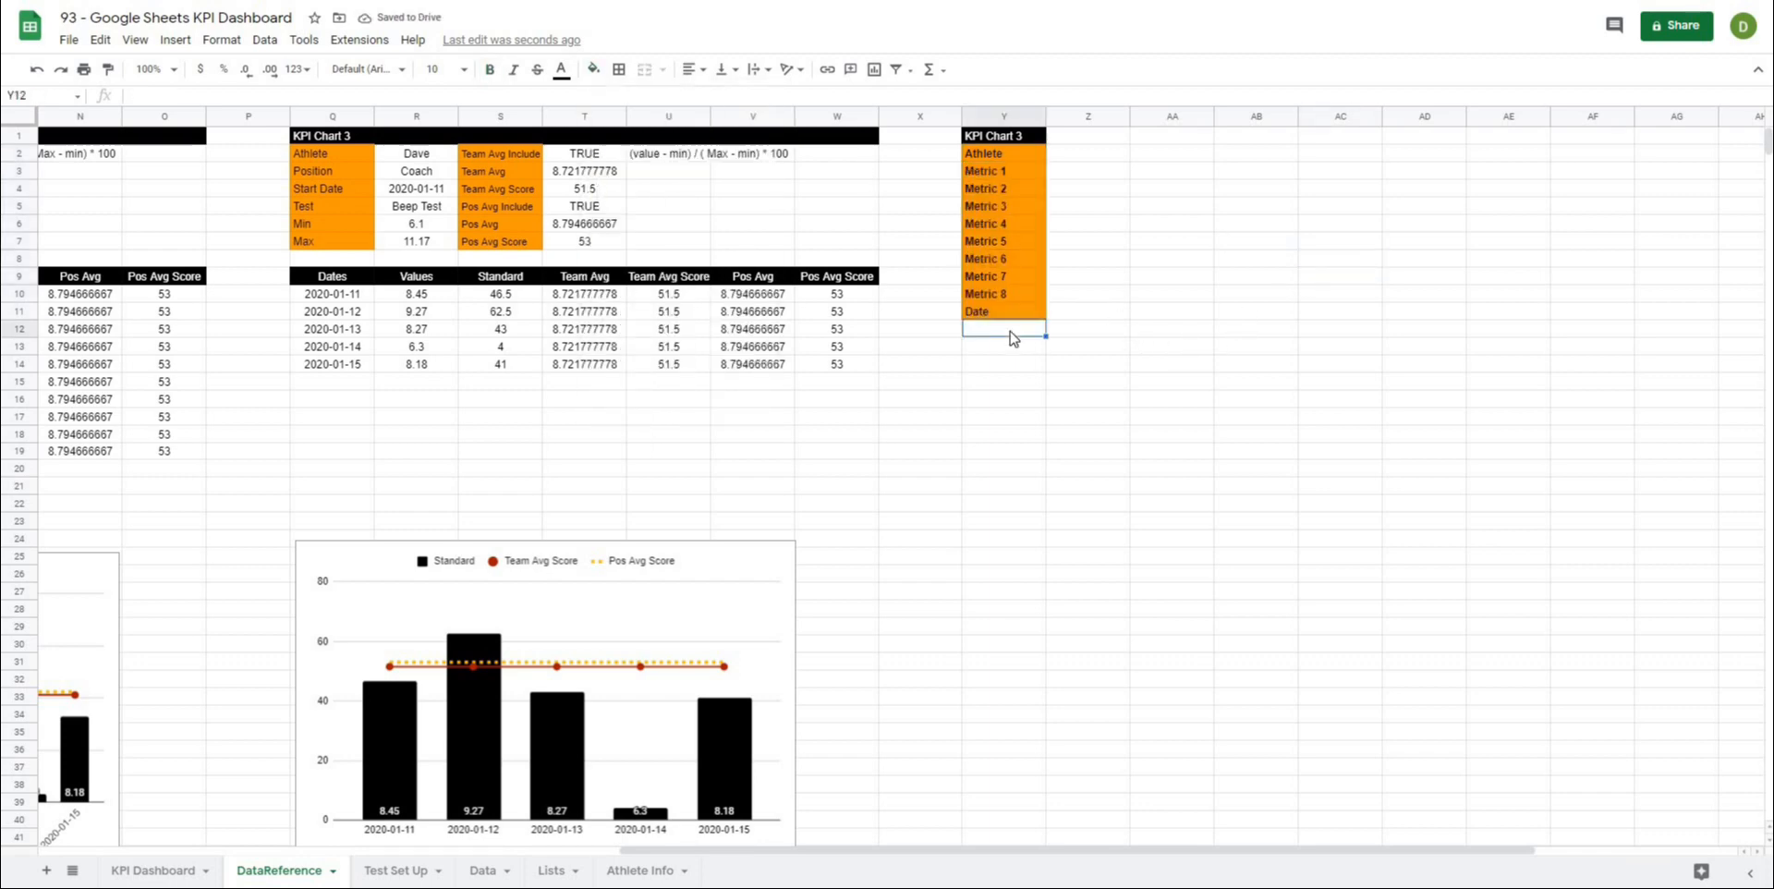
pyautogui.moveTo(326, 279); pyautogui.dragTo(584, 279)
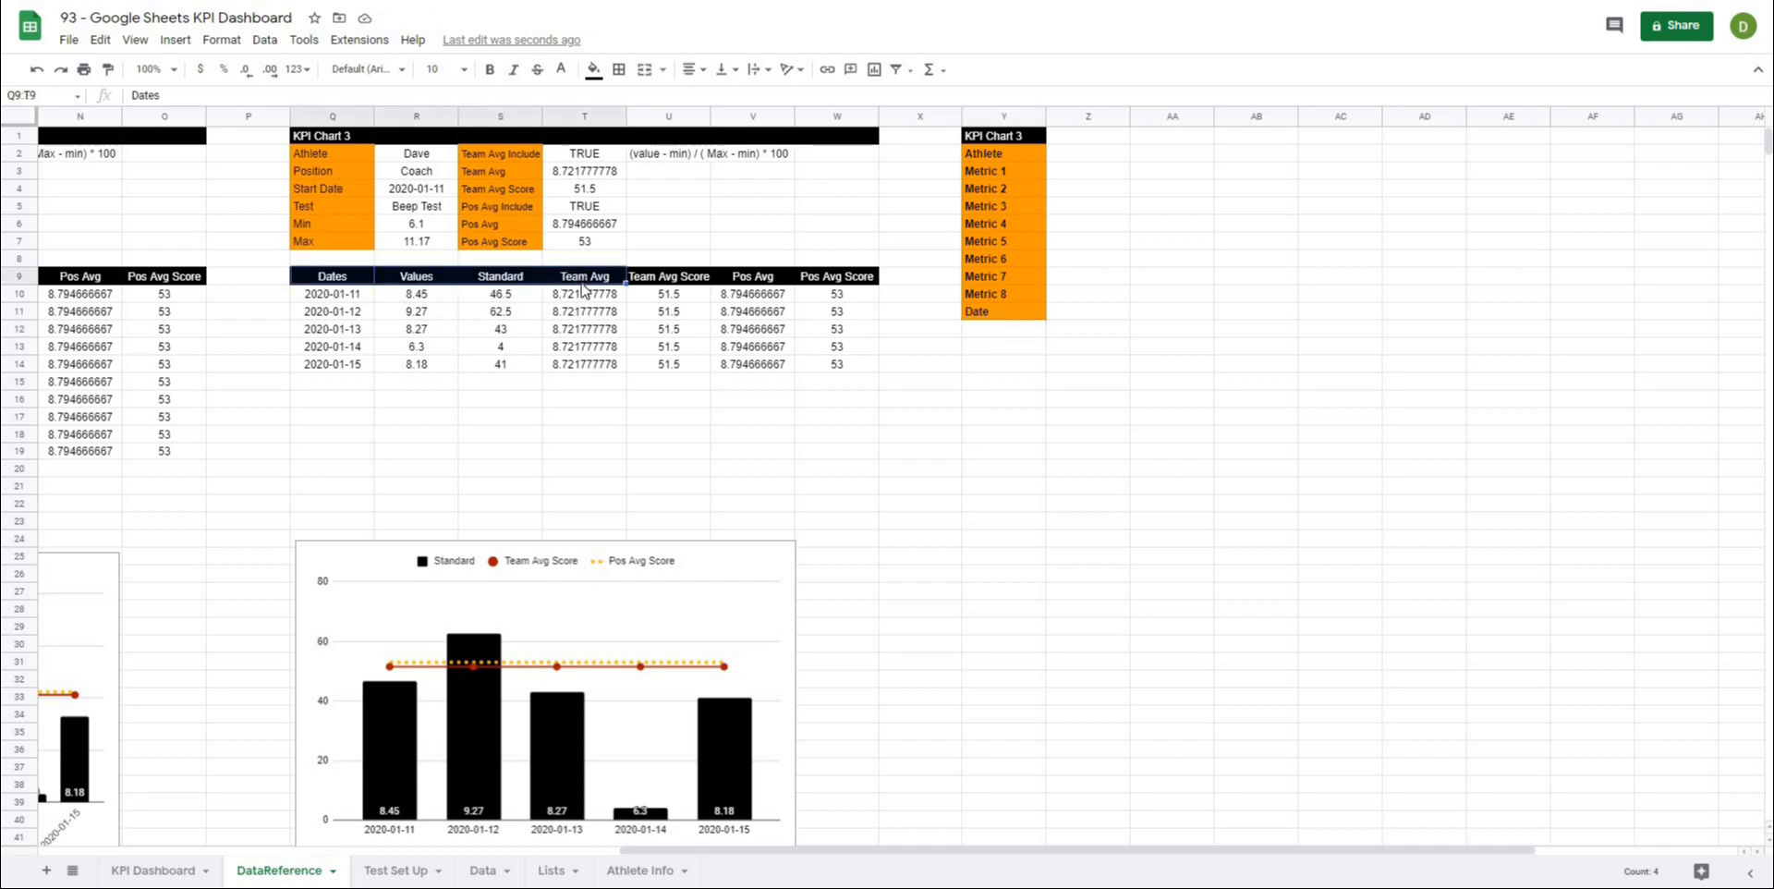
pyautogui.click(991, 330)
pyautogui.hotkey('ctrl', 'v')
pyautogui.click(1070, 418)
# Step: Rename the headers in Y12, Z12 and AA12 as Metric, Date and Data
pyautogui.click(1018, 335)
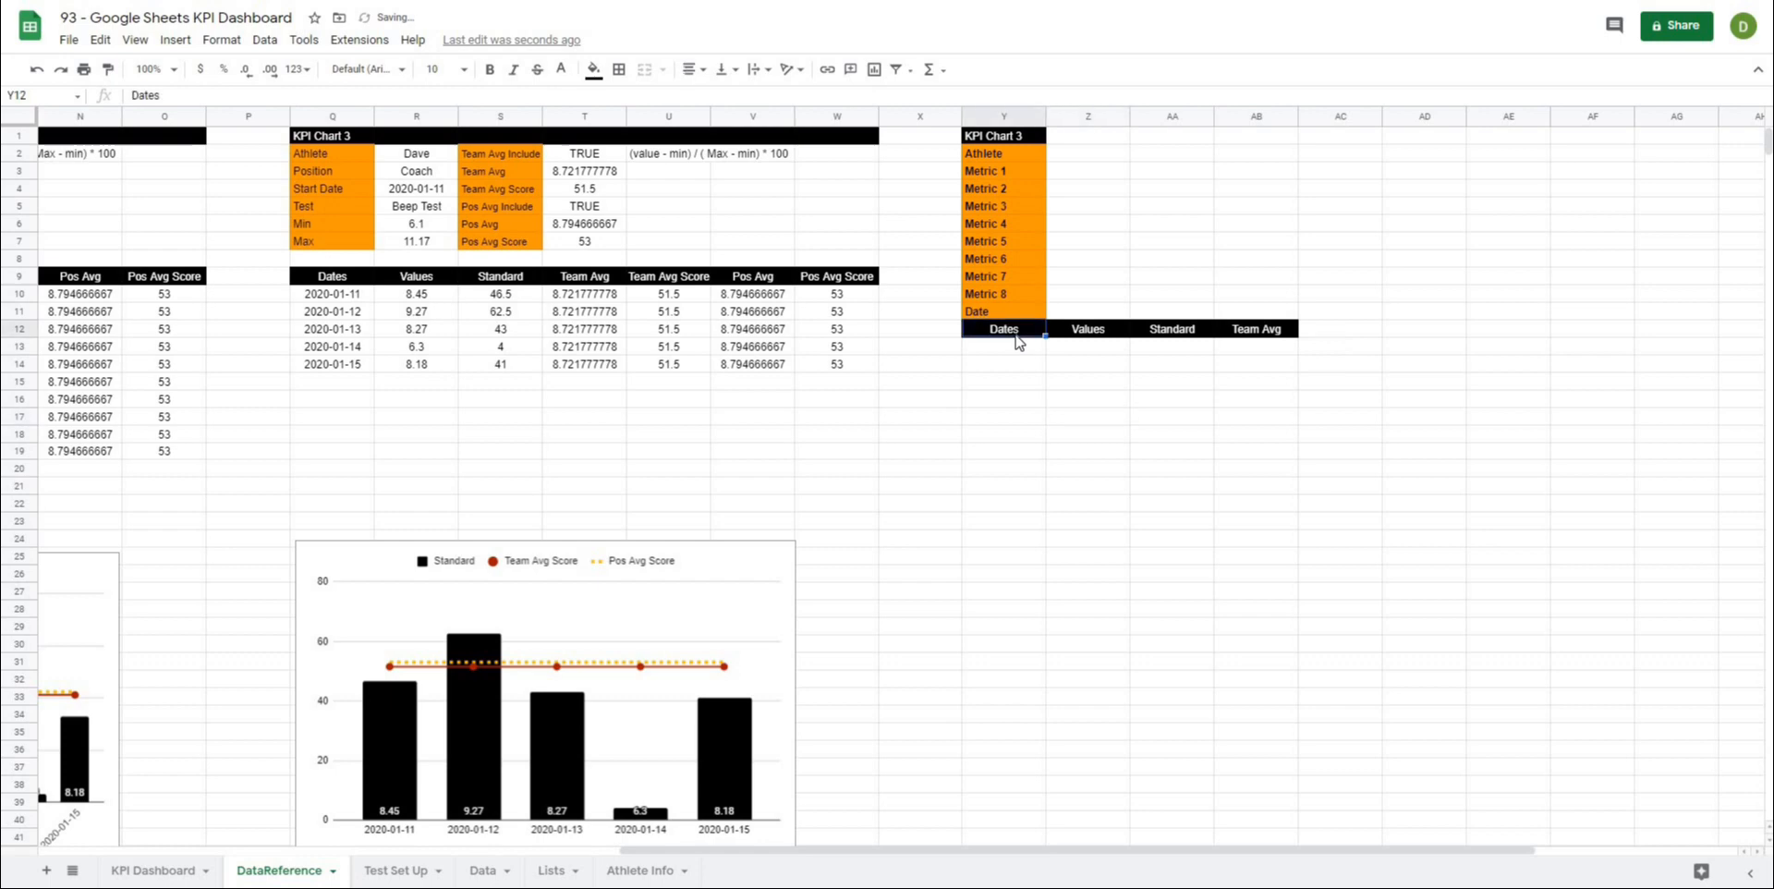
pyautogui.write('Metric')
pyautogui.press('Tab')
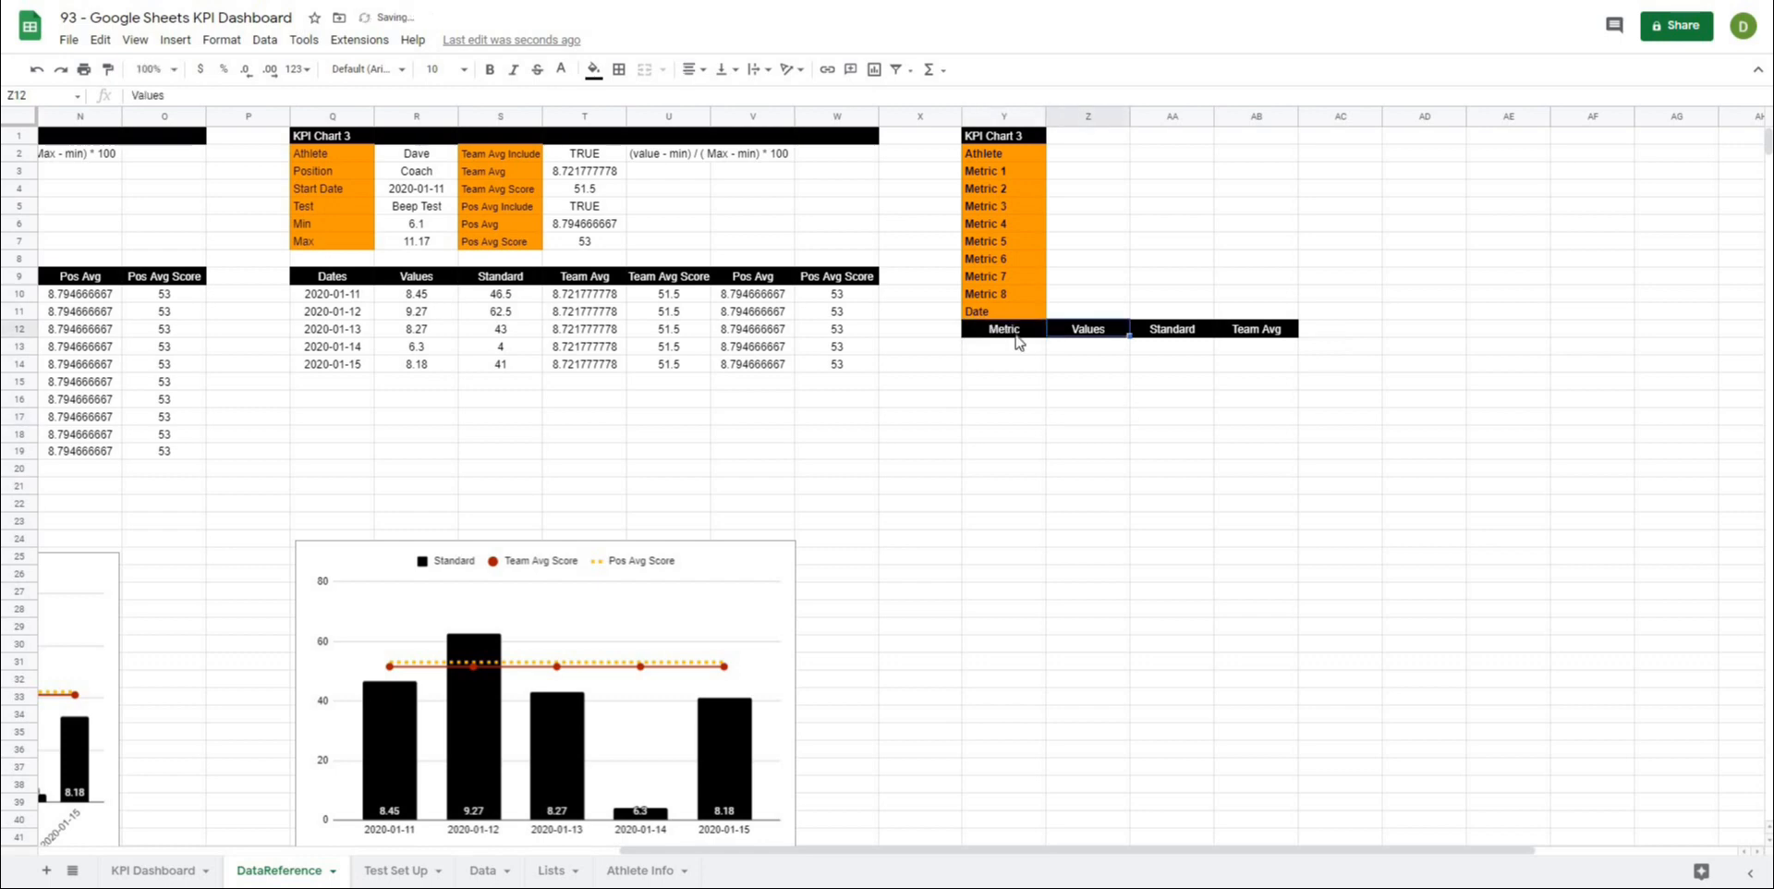
pyautogui.write('Date')
pyautogui.press('Tab')
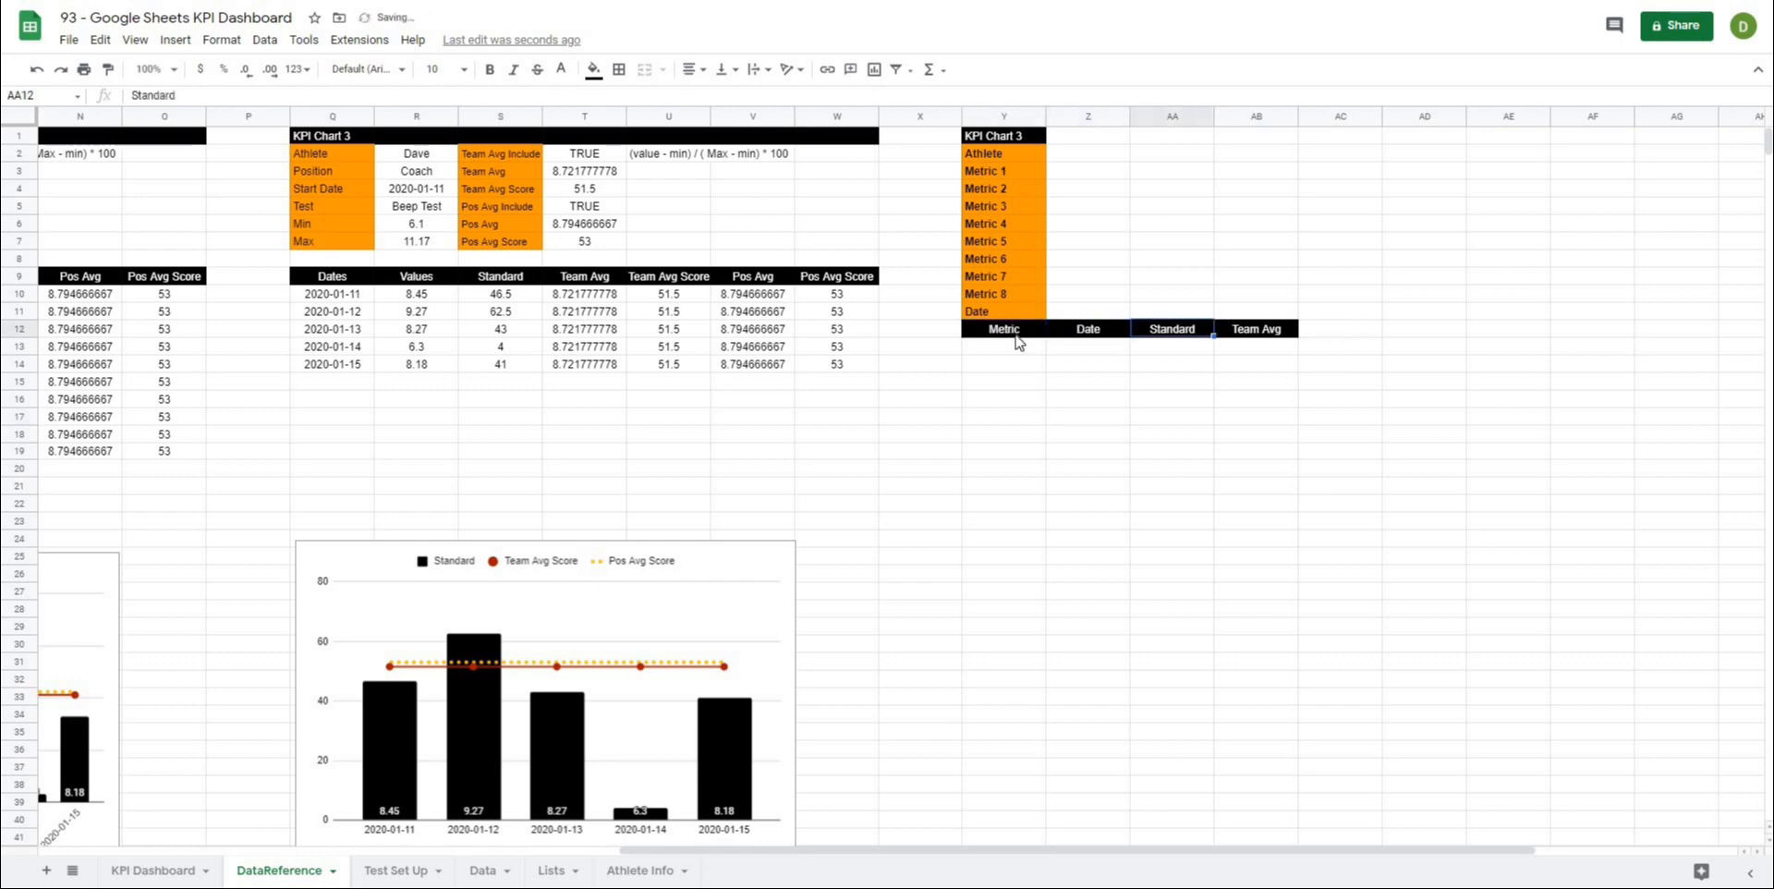
pyautogui.write('Data')
pyautogui.press('Tab')
# Step: Rename the AB12 header as Team - Stand and add Ath - Stand in AC12 with the same black header formatting
pyautogui.write('Team - Stand')
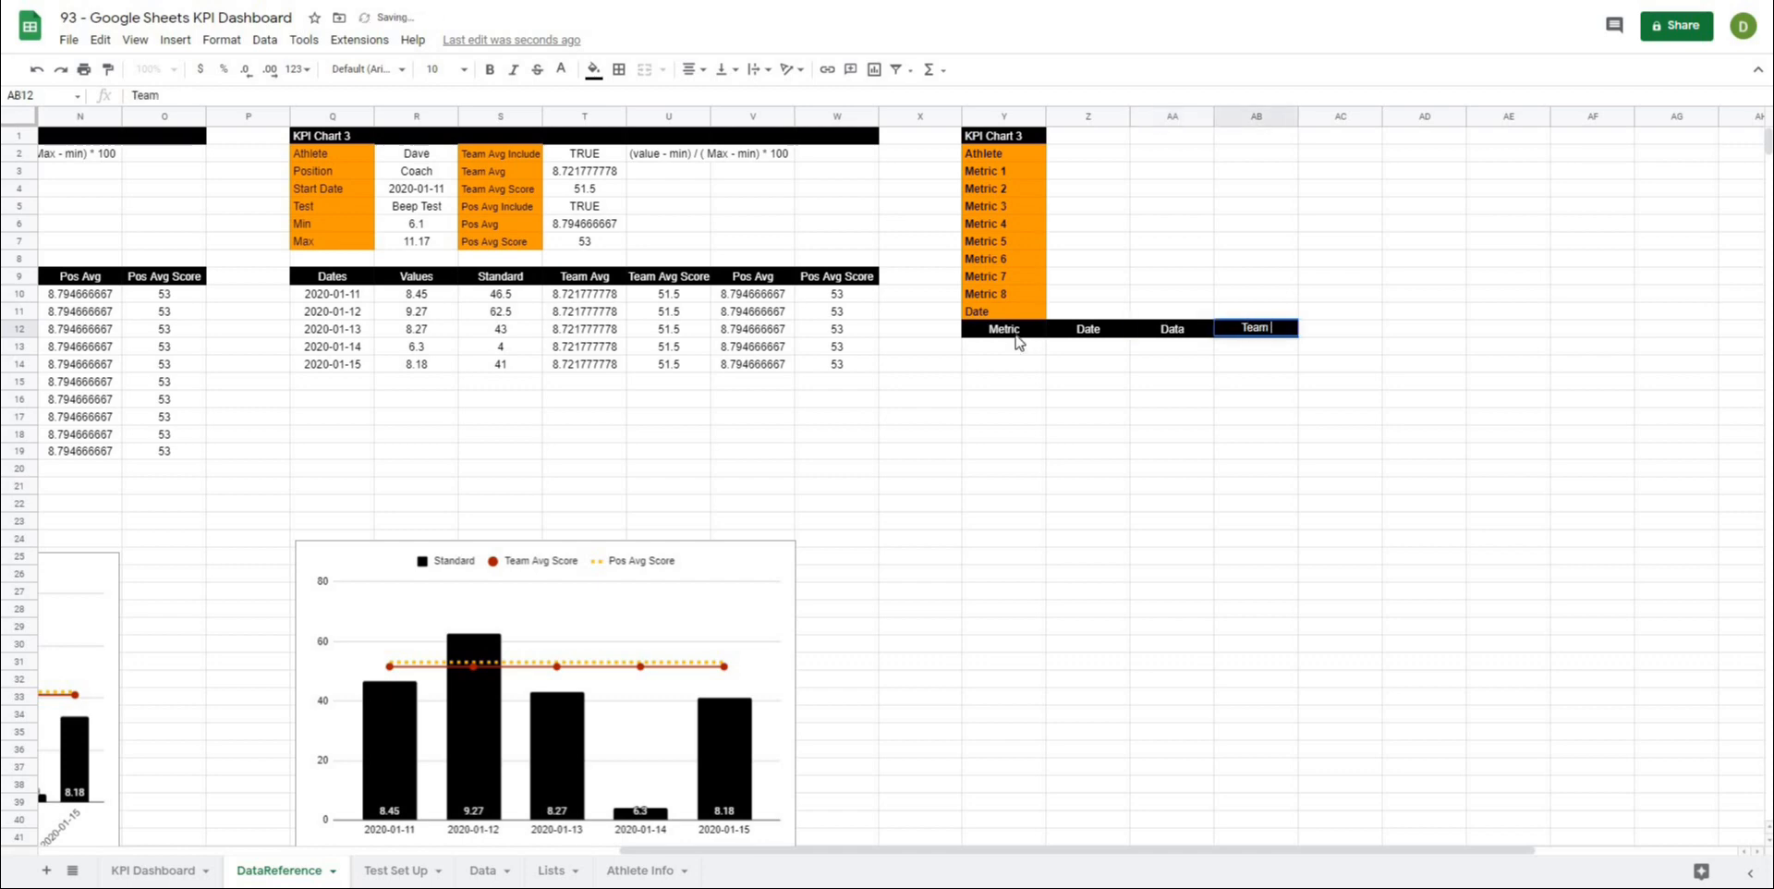
pyautogui.press('Tab')
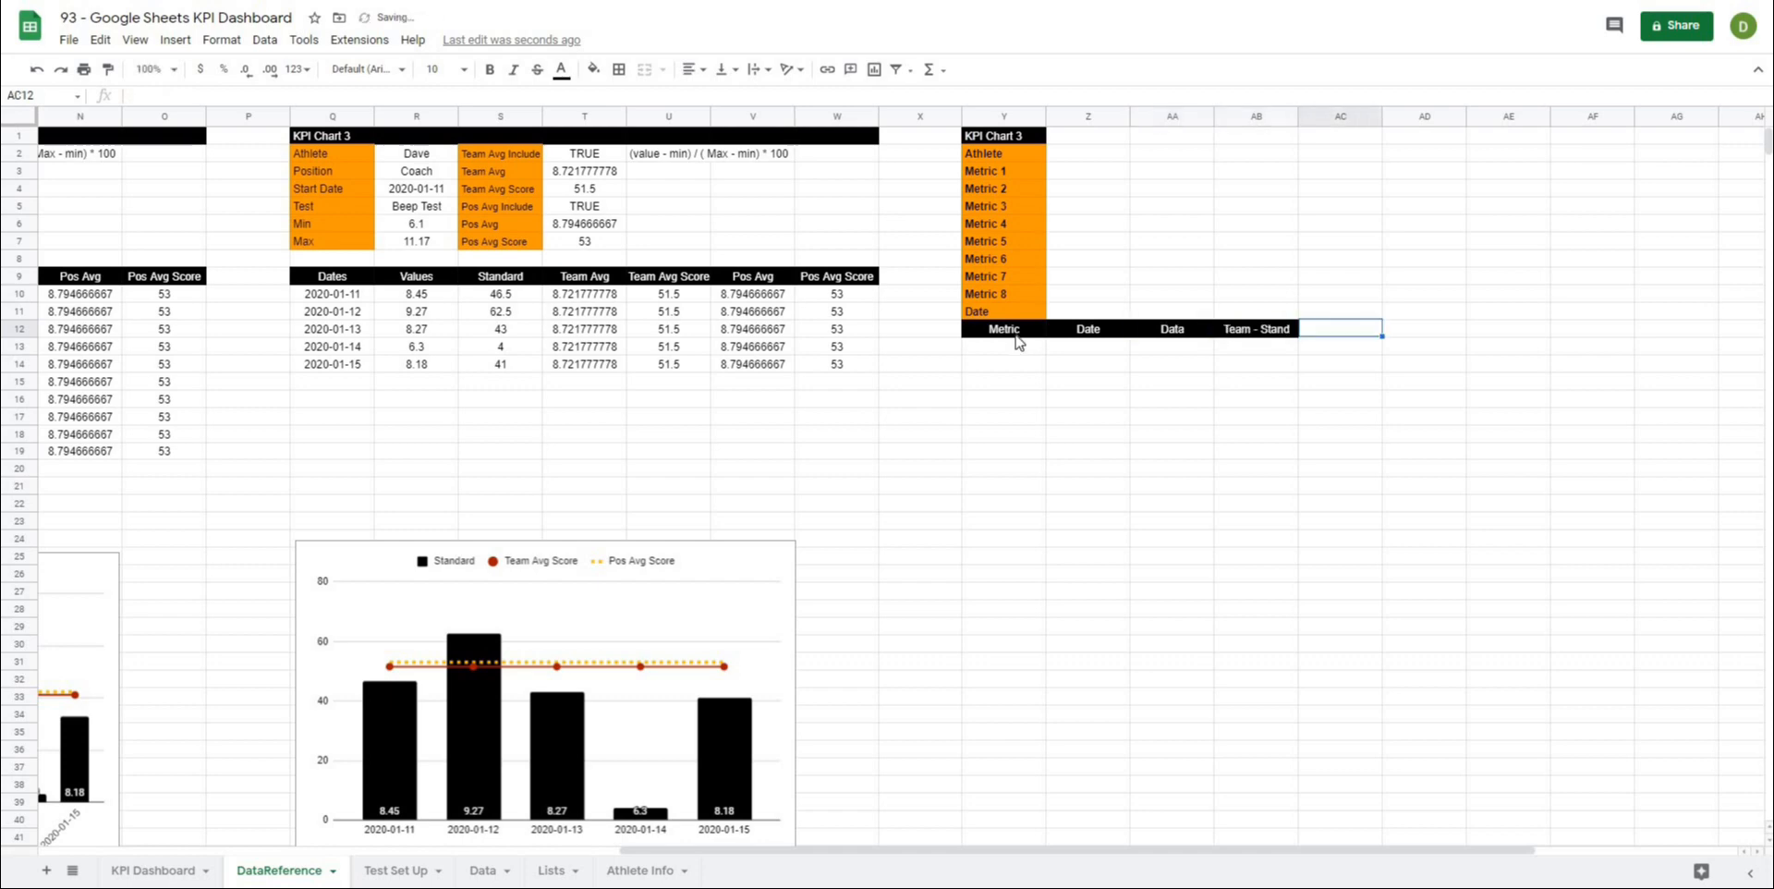
pyautogui.write('Ath - Stand')
pyautogui.press('Return')
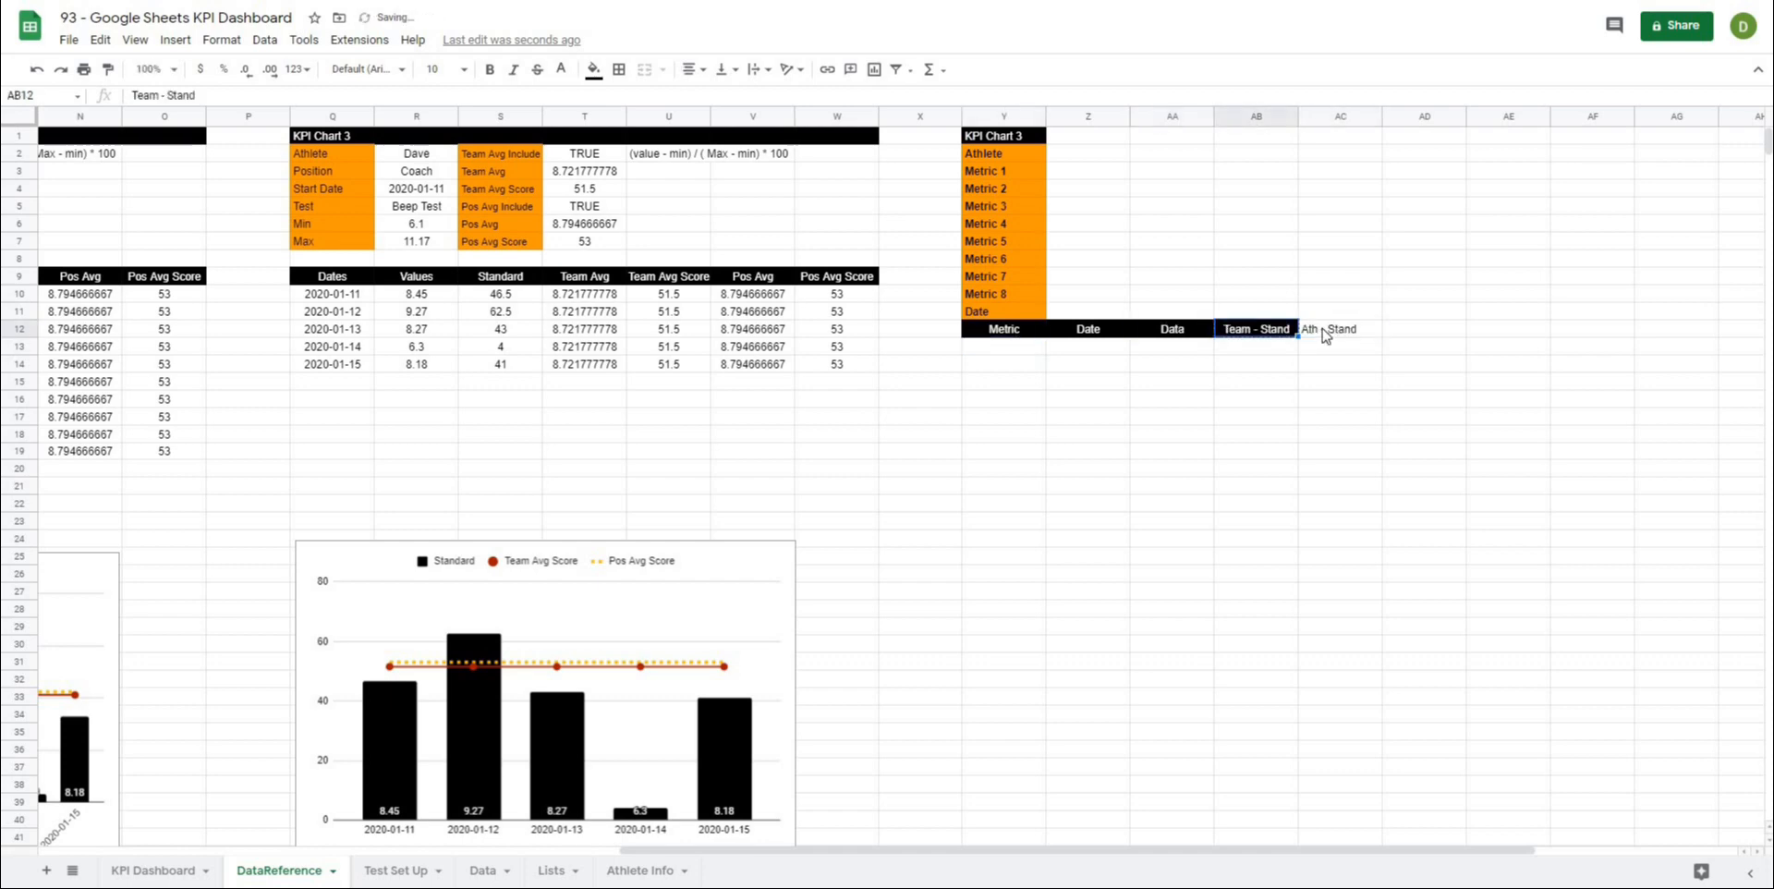
pyautogui.rightClick(1326, 331)
pyautogui.moveTo(1398, 425)
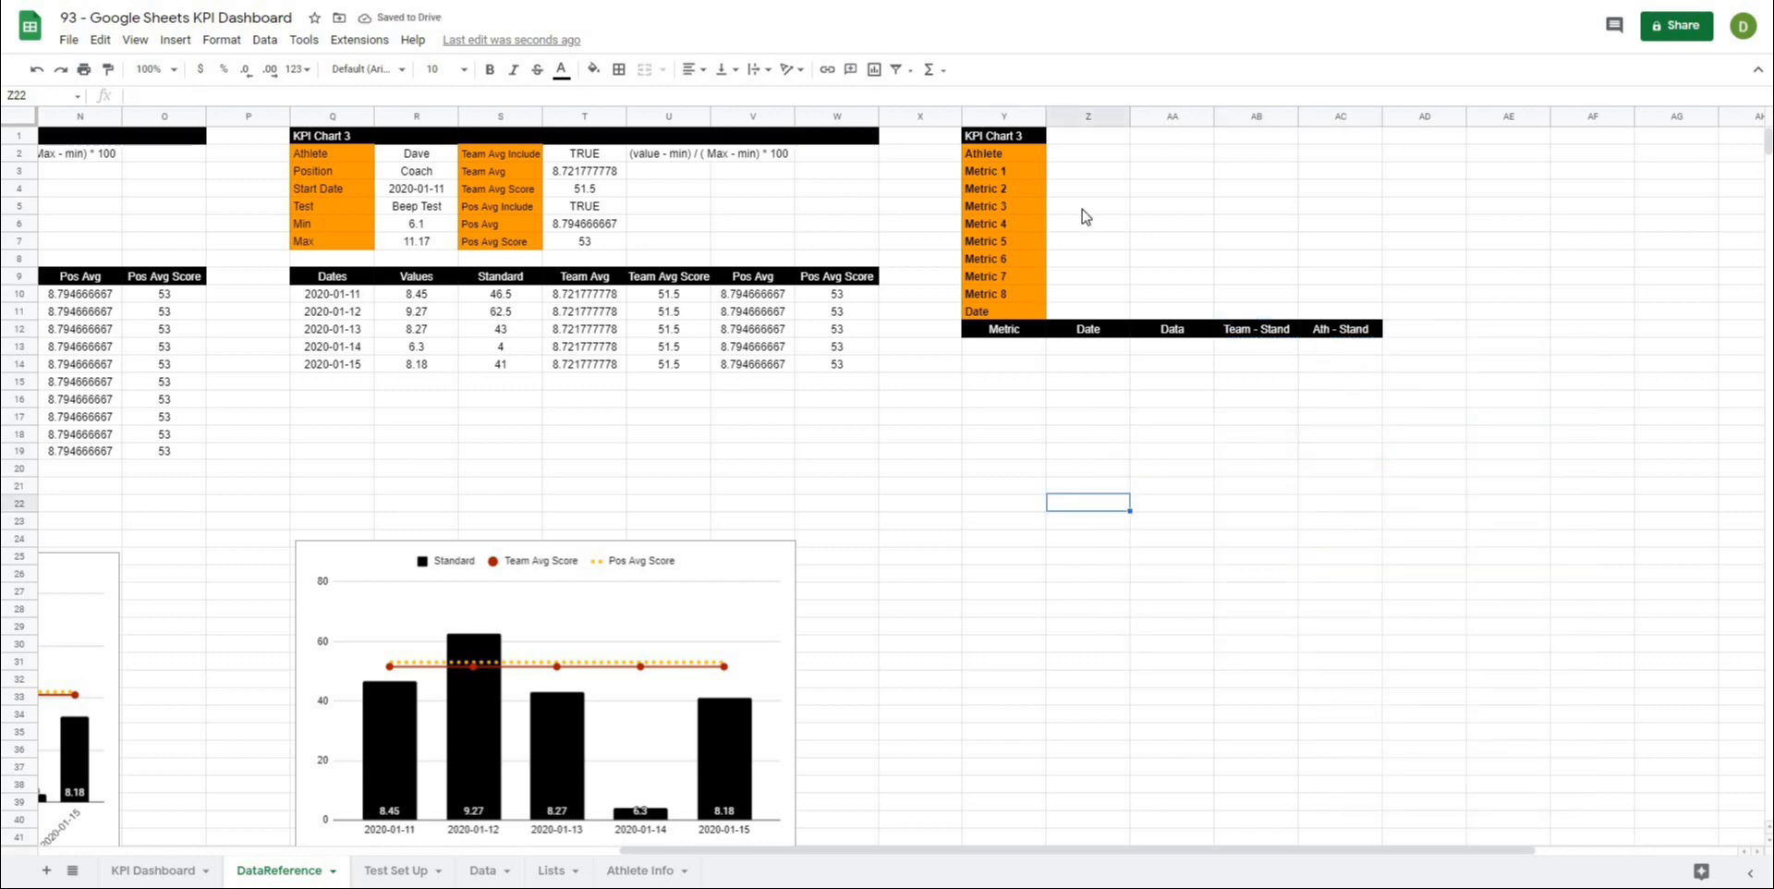
# Step: Copy the three headers in AA12:AC12 to row 2, starting at AA2
pyautogui.moveTo(1156, 331); pyautogui.dragTo(1316, 333)
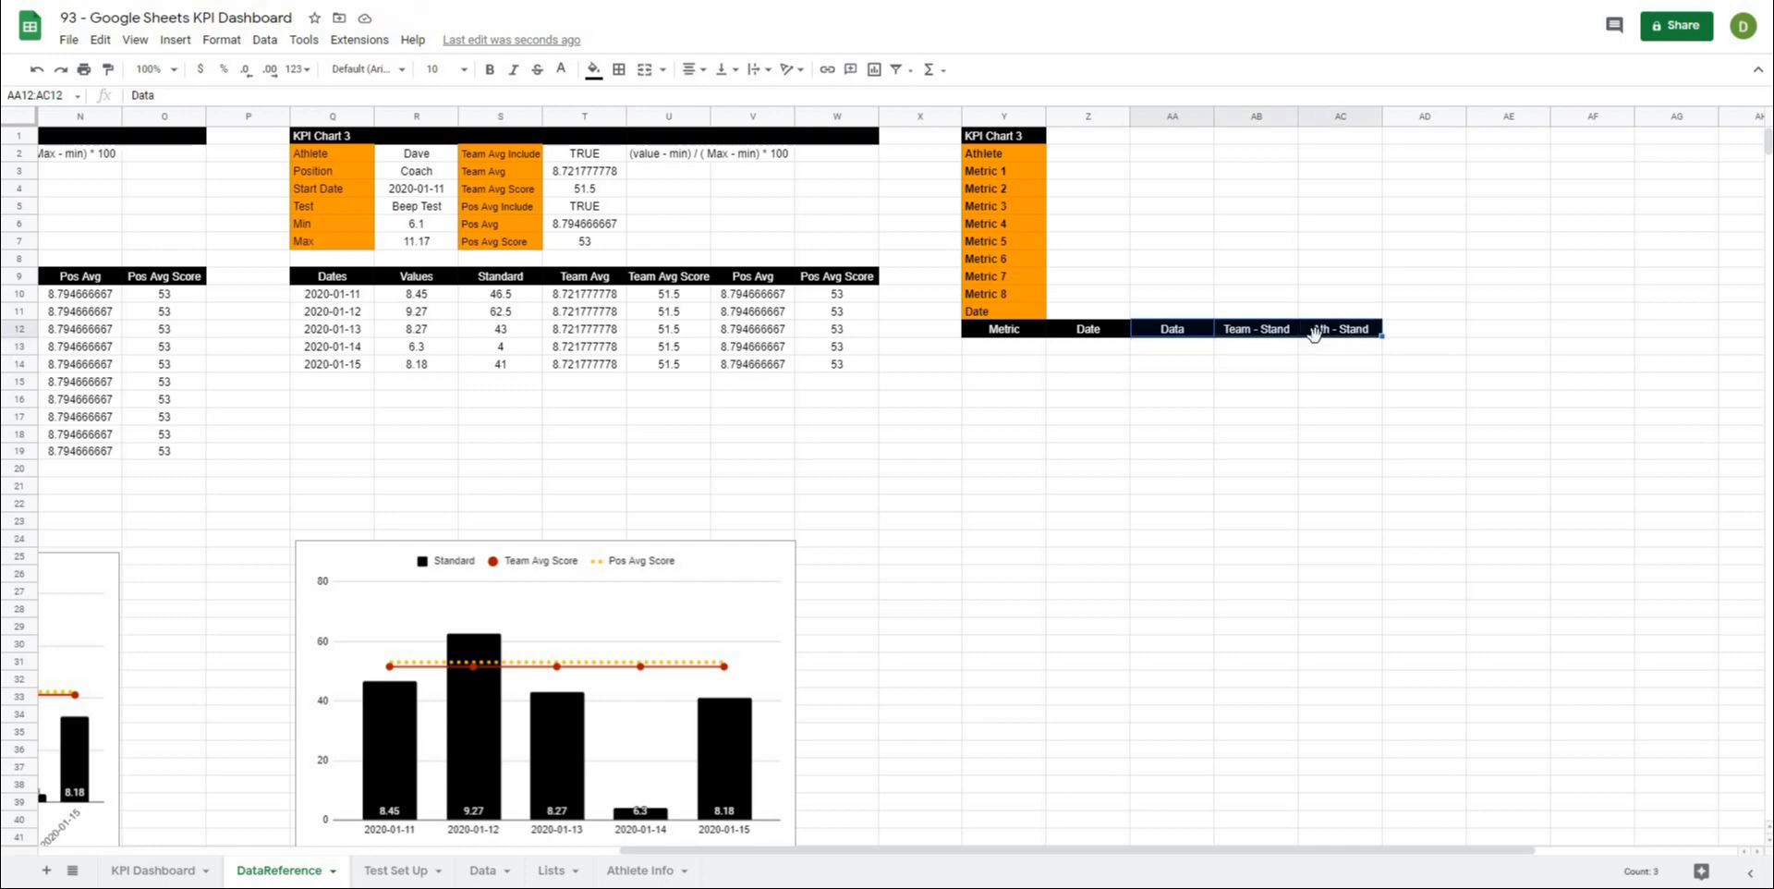
pyautogui.click(1162, 154)
pyautogui.hotkey('ctrl', 'v')
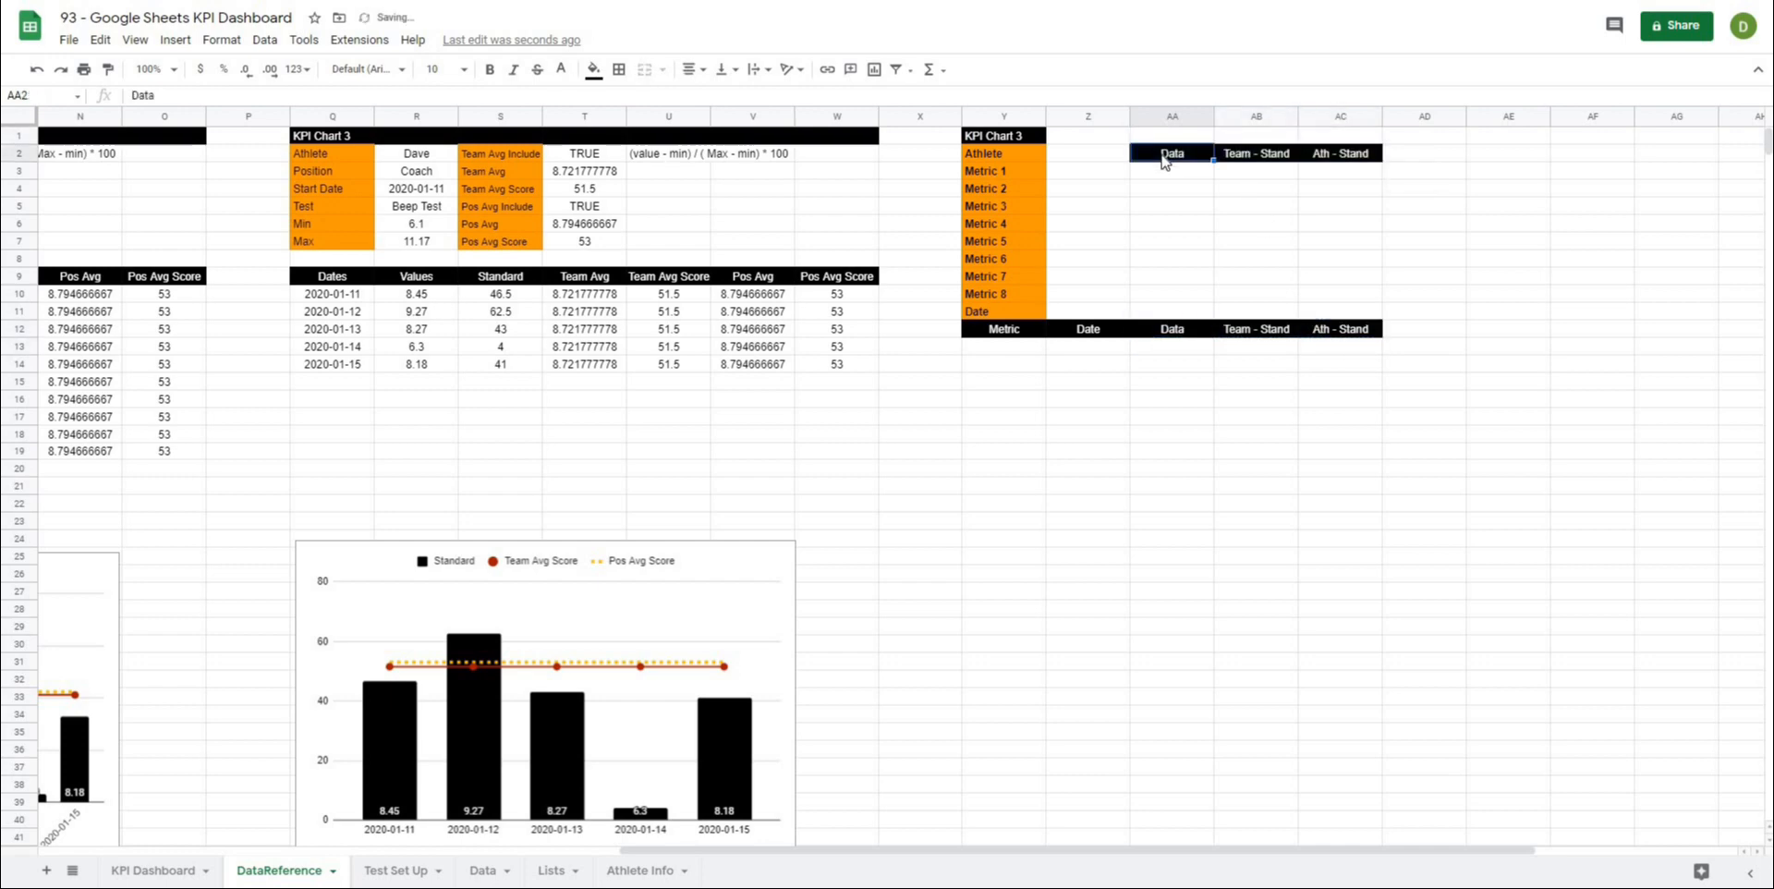
# Step: Rename the headers in AA2, AB2 and AC2 as Zero, 100 and T-Avg
pyautogui.write('Zer')
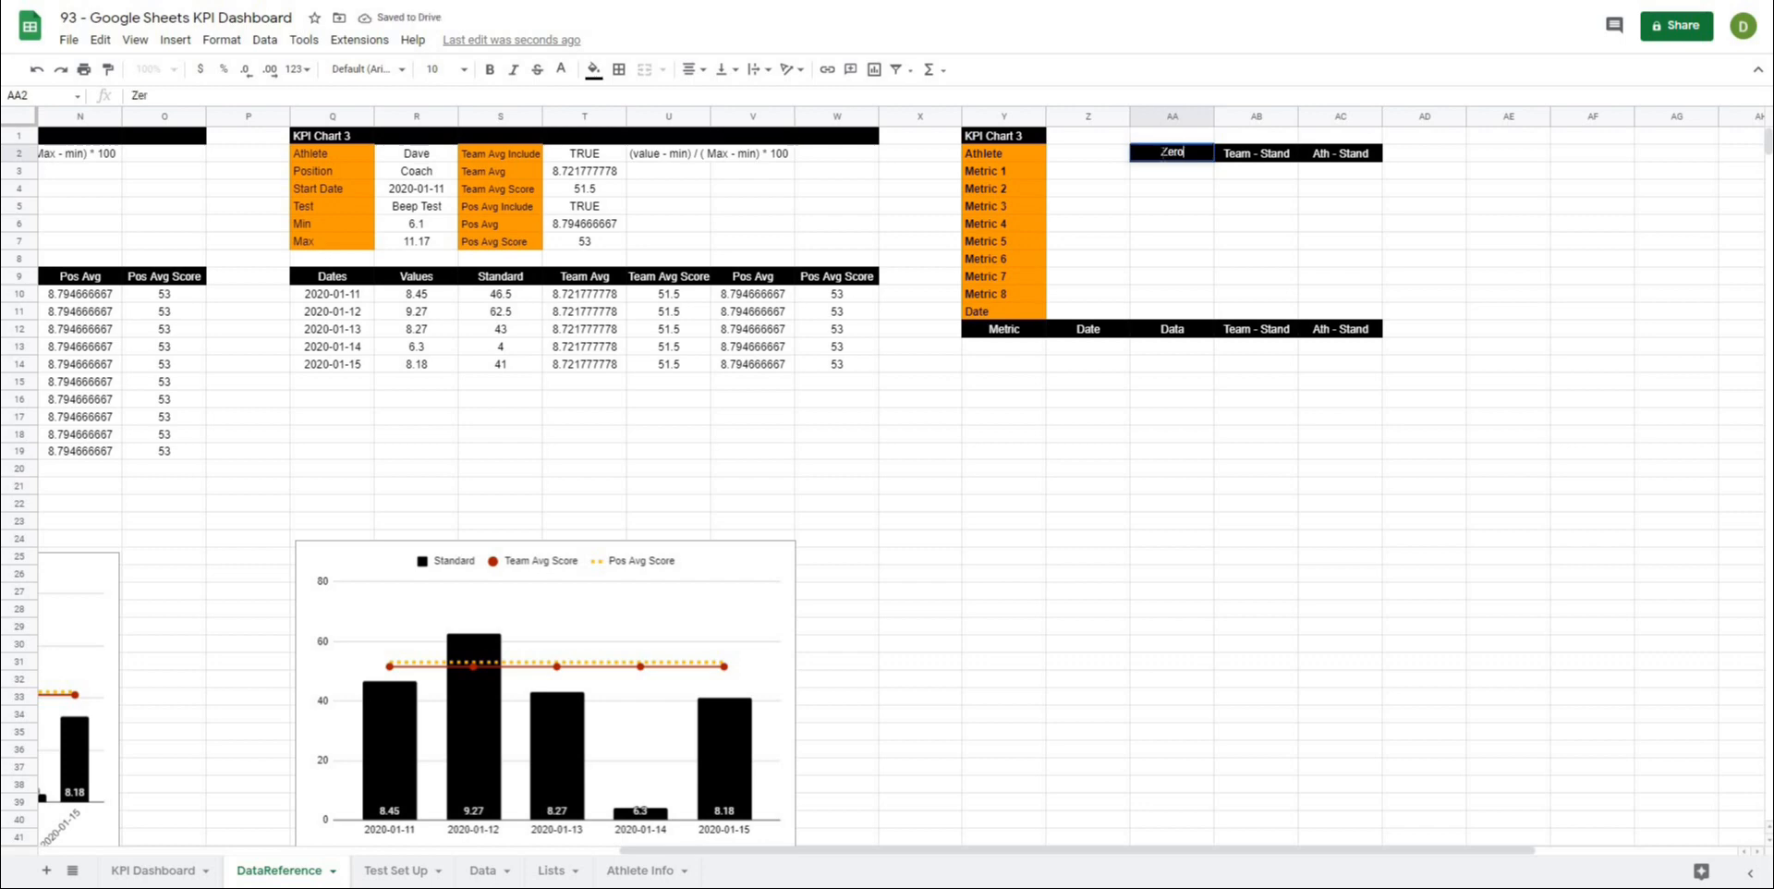
pyautogui.write('o')
pyautogui.press('Tab')
pyautogui.write('1')
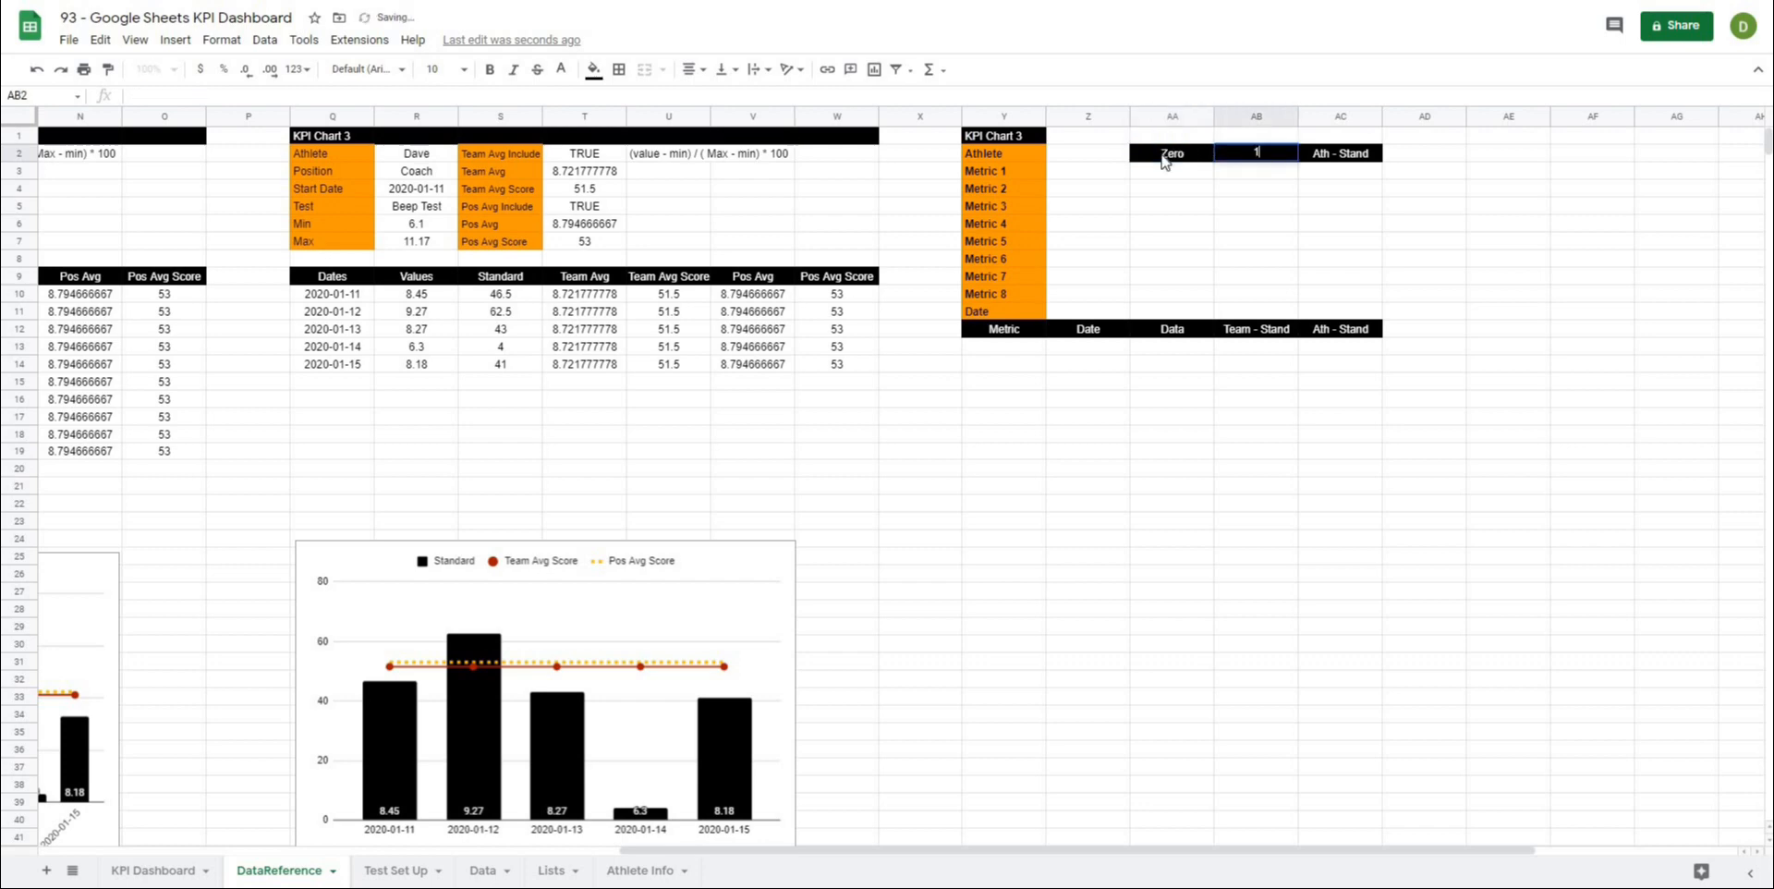
pyautogui.press('Tab')
pyautogui.write('T')
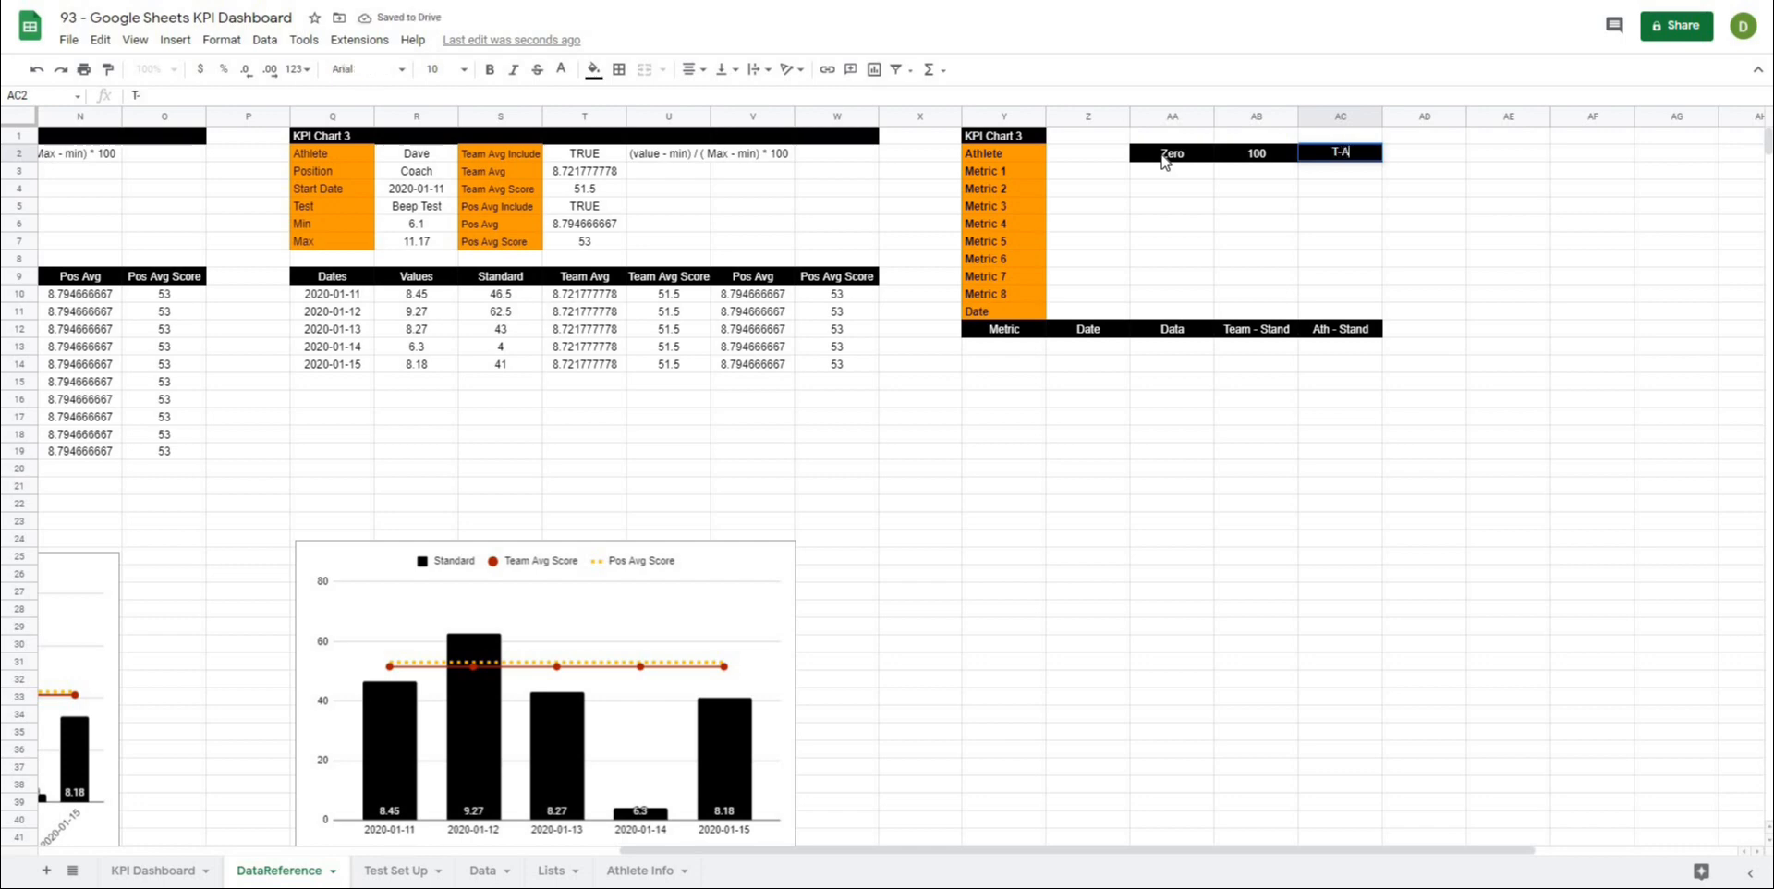
pyautogui.write('-Avg')
pyautogui.press('Return')
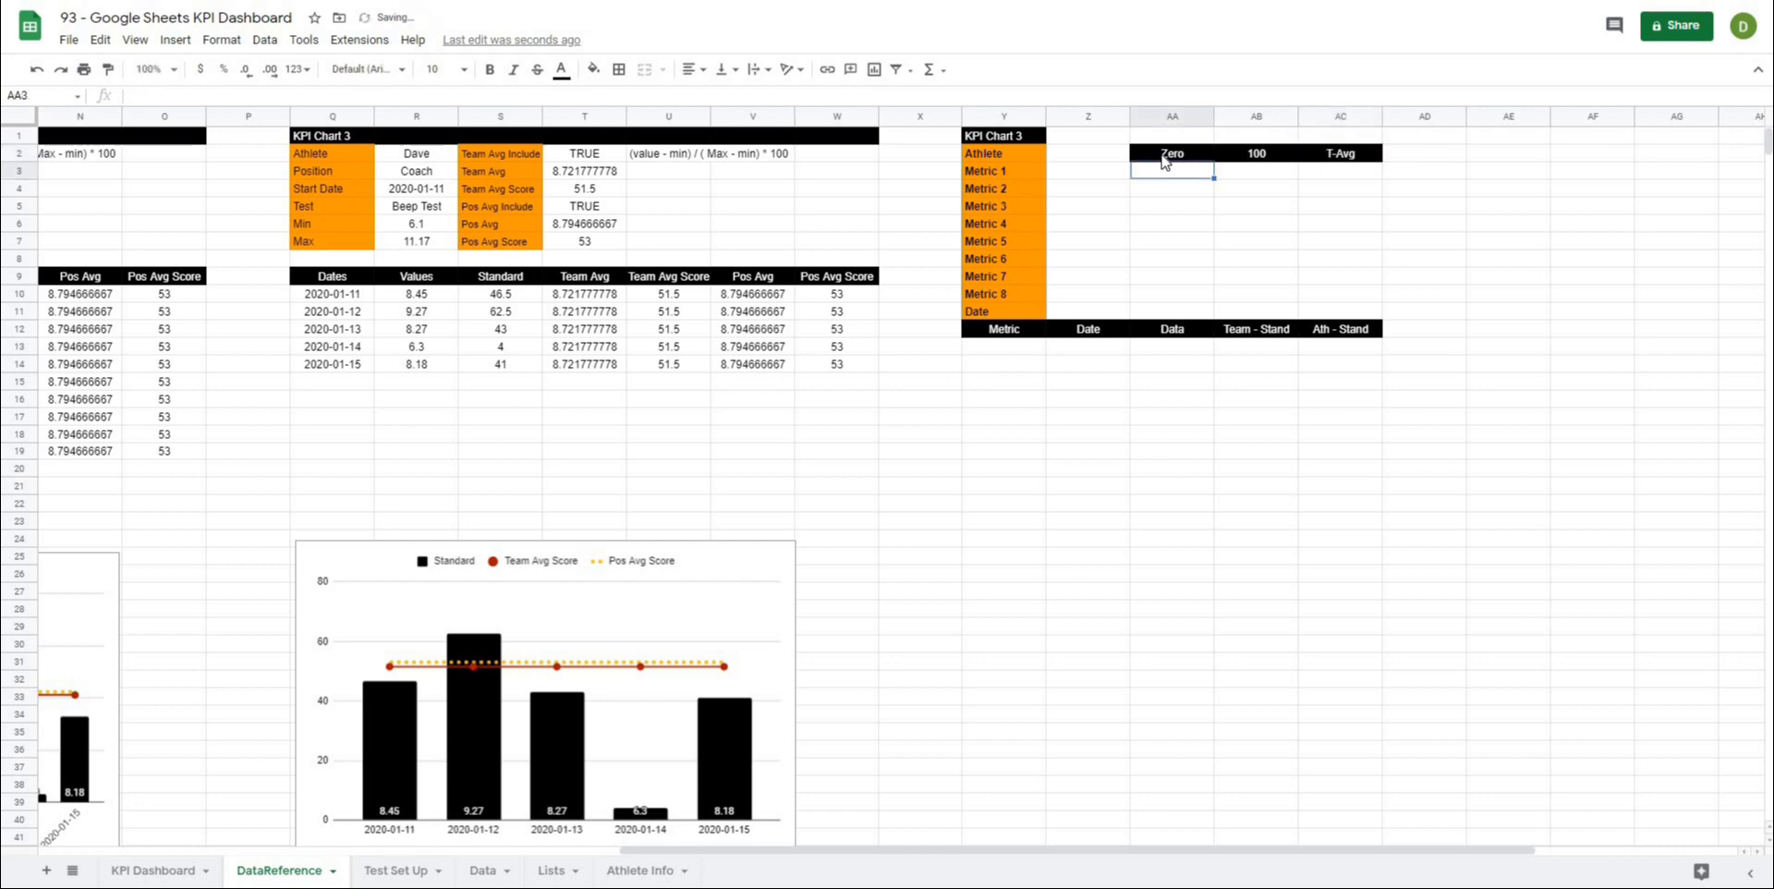
# Step: Extend the black title bar by filling Z1:AC1 with black
pyautogui.moveTo(1102, 136); pyautogui.dragTo(1367, 135)
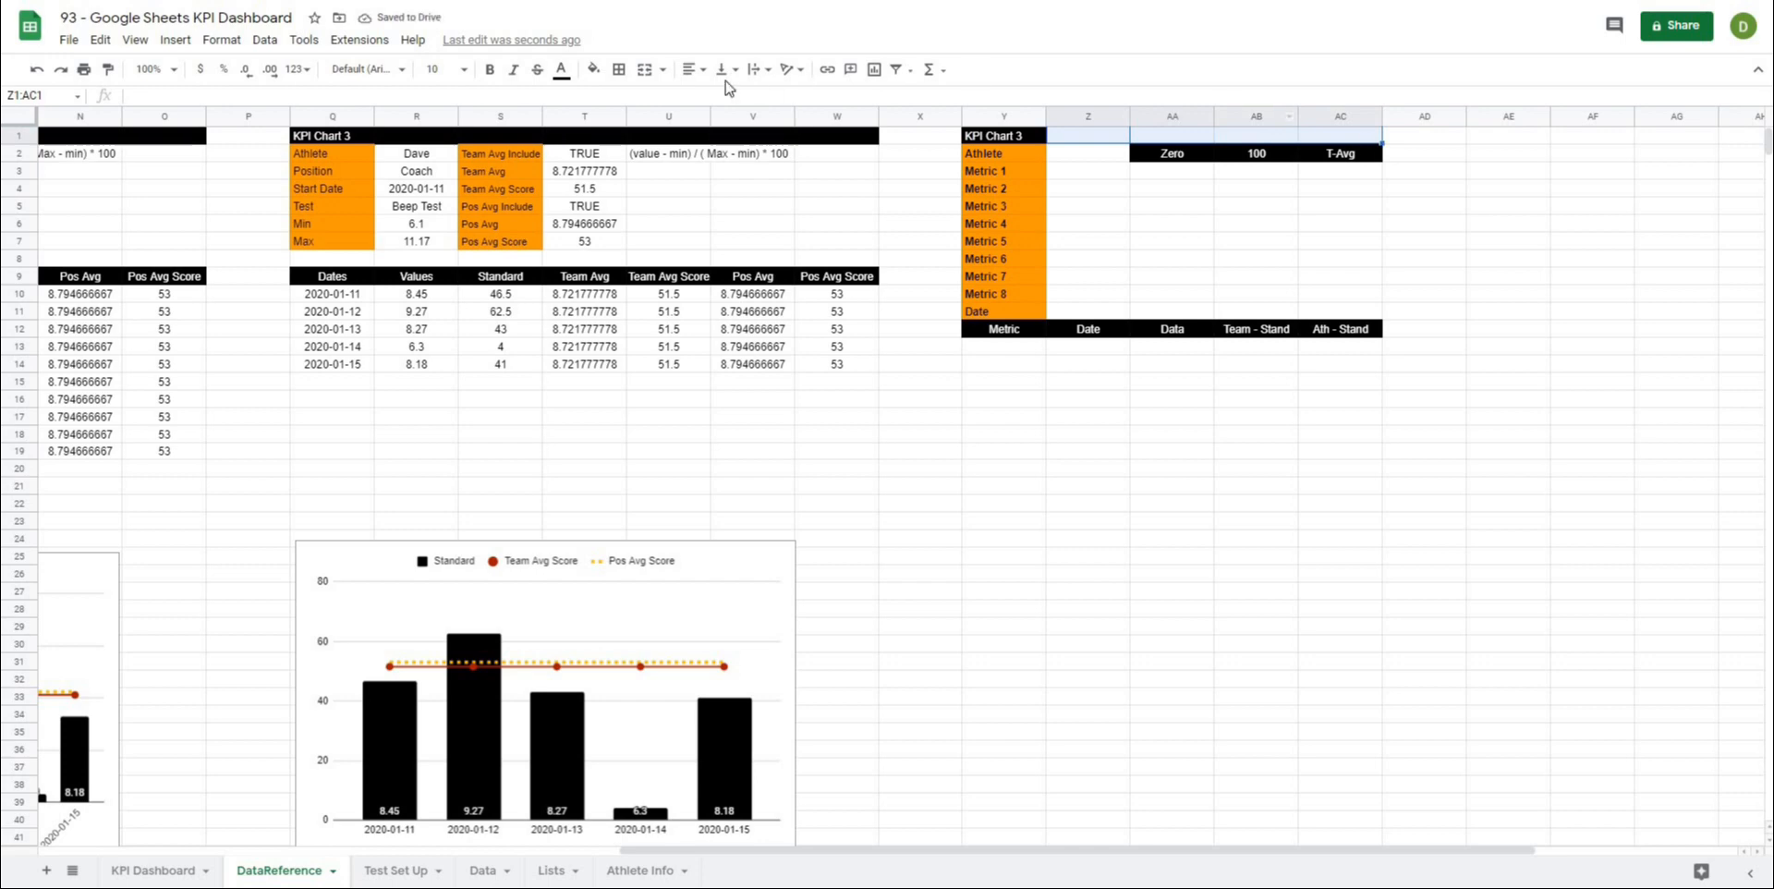
pyautogui.click(593, 70)
pyautogui.click(599, 132)
pyautogui.click(1172, 484)
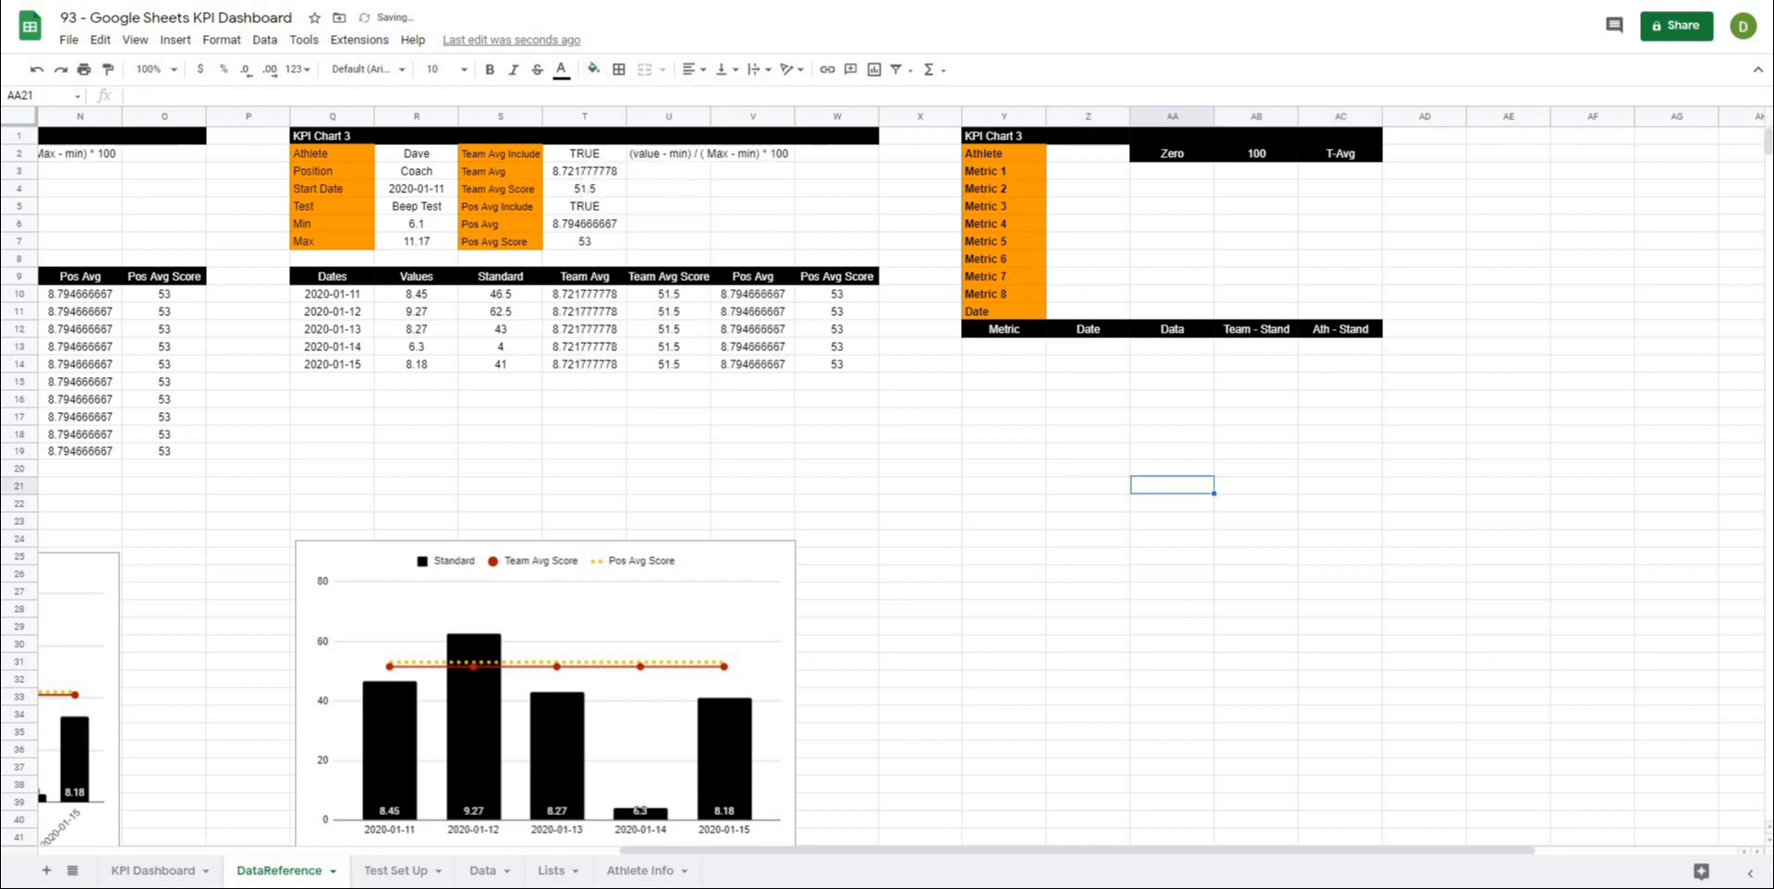
pyautogui.click(1135, 401)
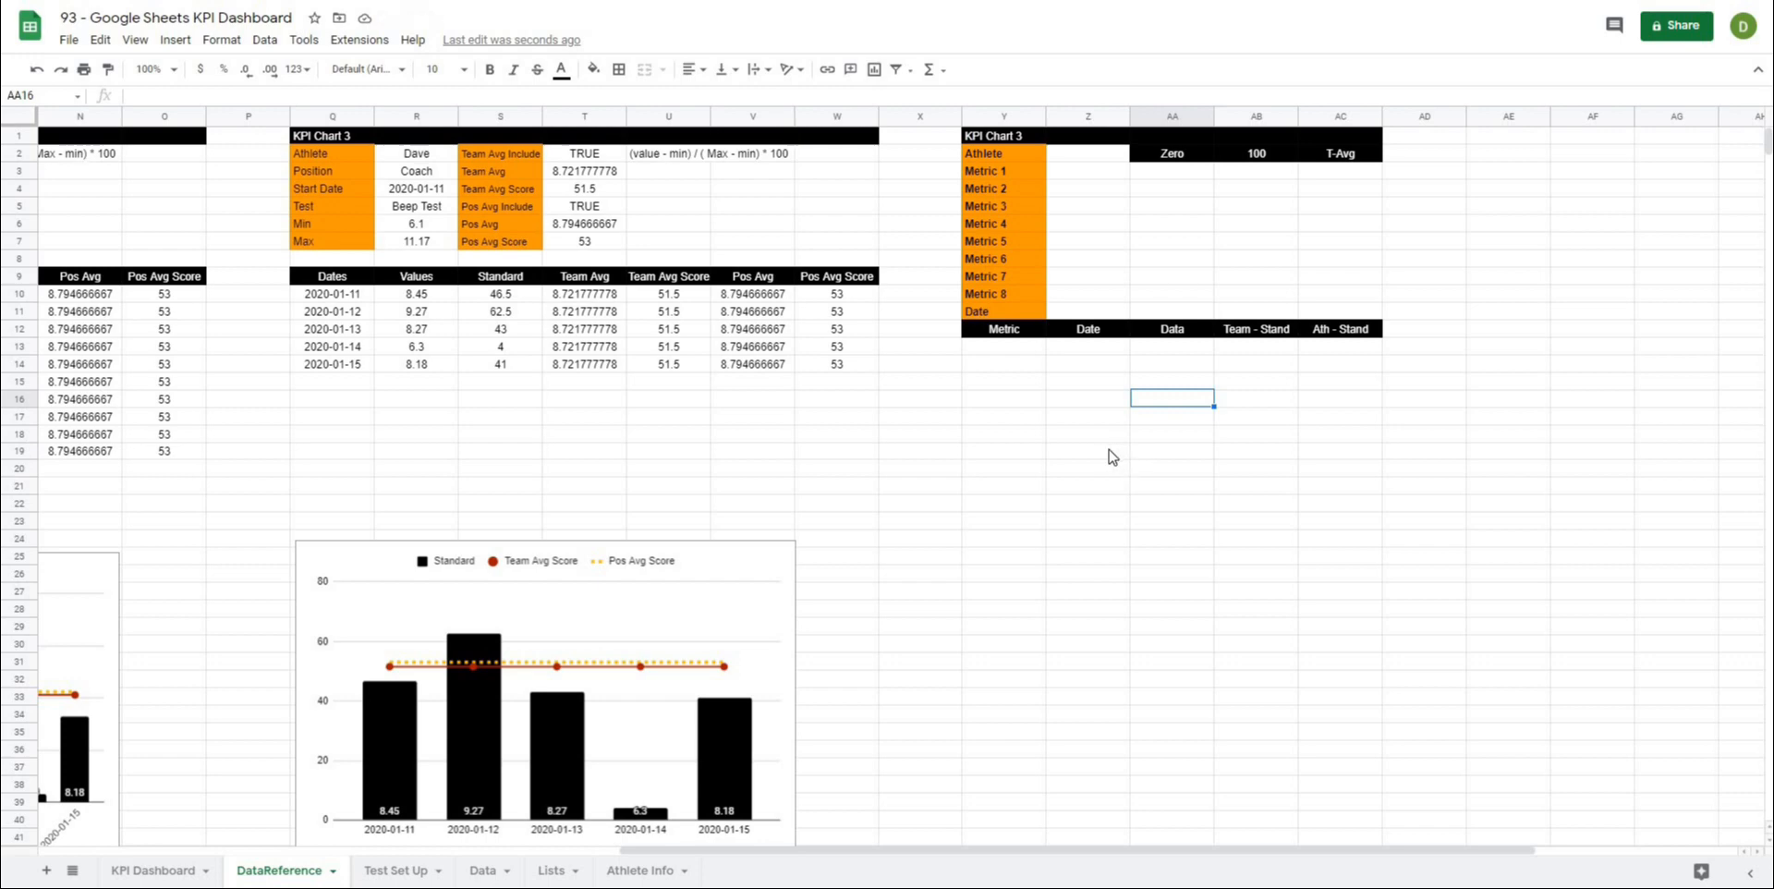
# Step: Link the Athlete value in Z2 to the selected athlete in cell B3 of the KPI Dashboard sheet
pyautogui.click(1062, 159)
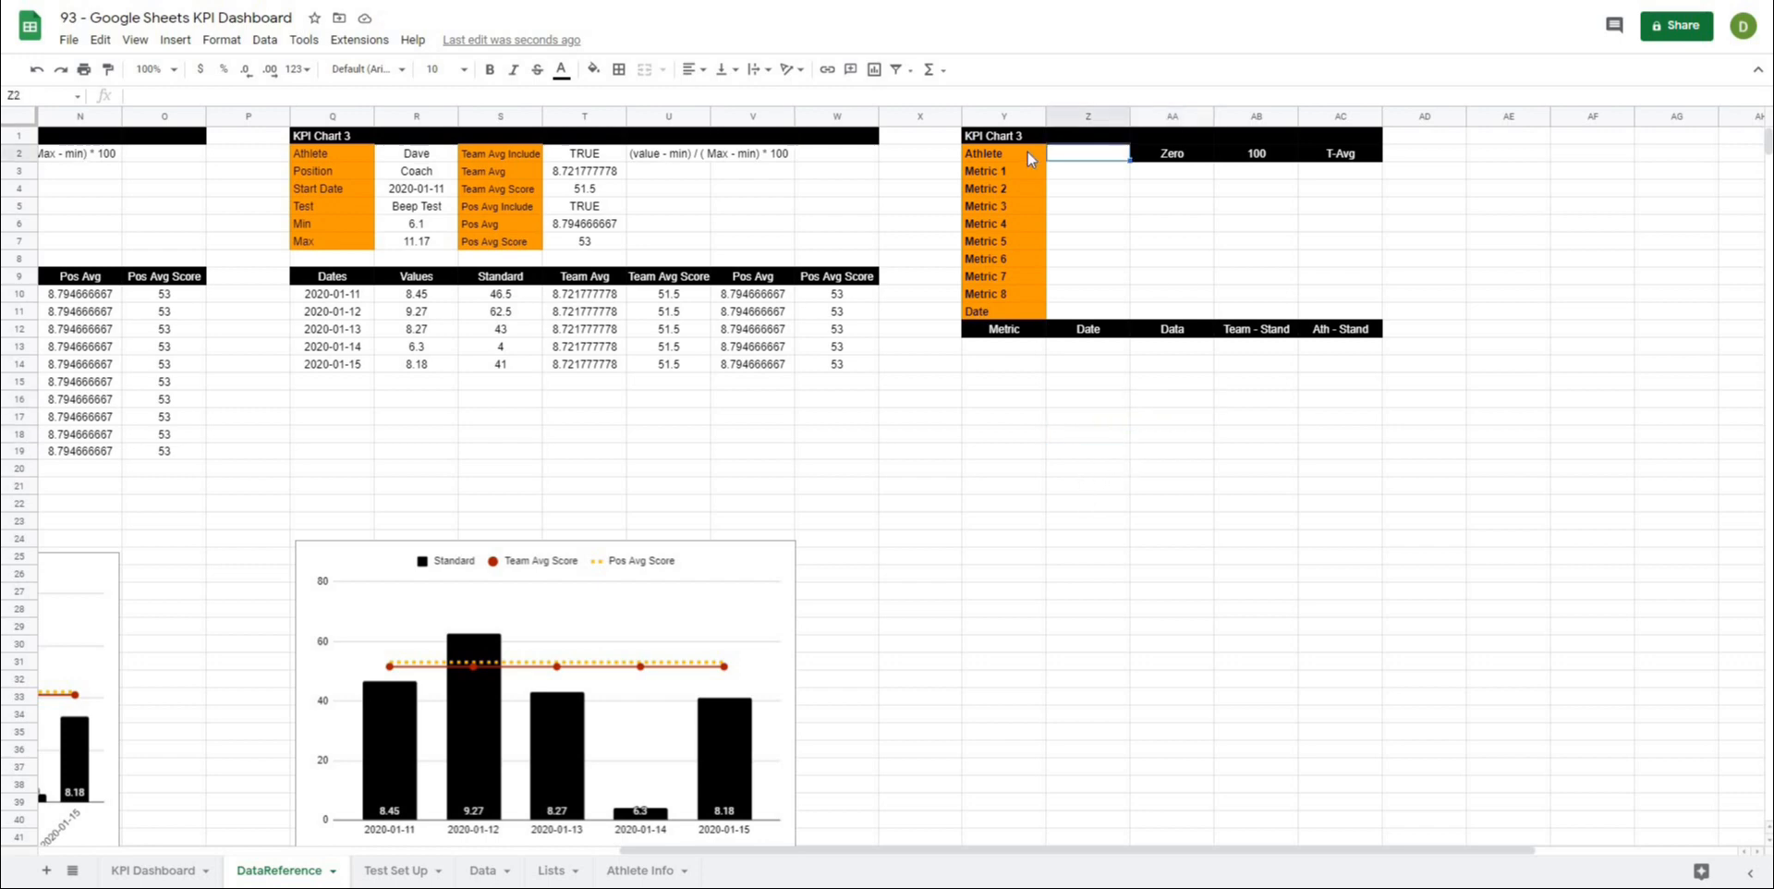
pyautogui.click(1028, 151)
pyautogui.click(1076, 162)
pyautogui.click(1098, 206)
pyautogui.click(1073, 163)
pyautogui.write('=')
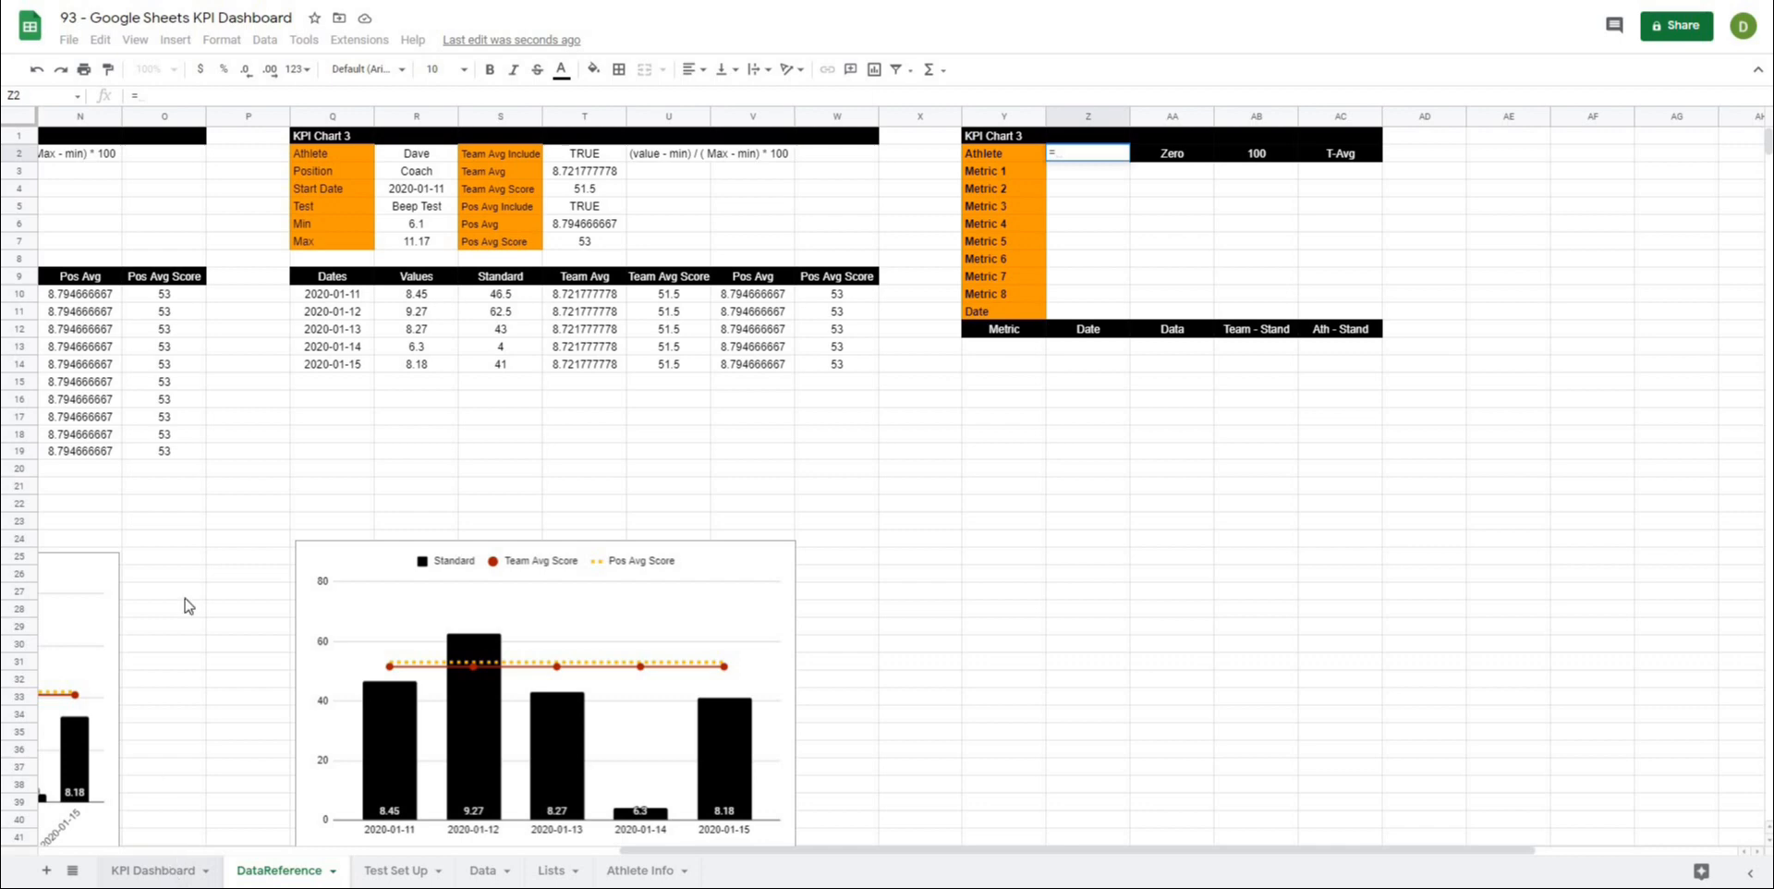
pyautogui.click(153, 870)
pyautogui.scroll(5, 205, 334)
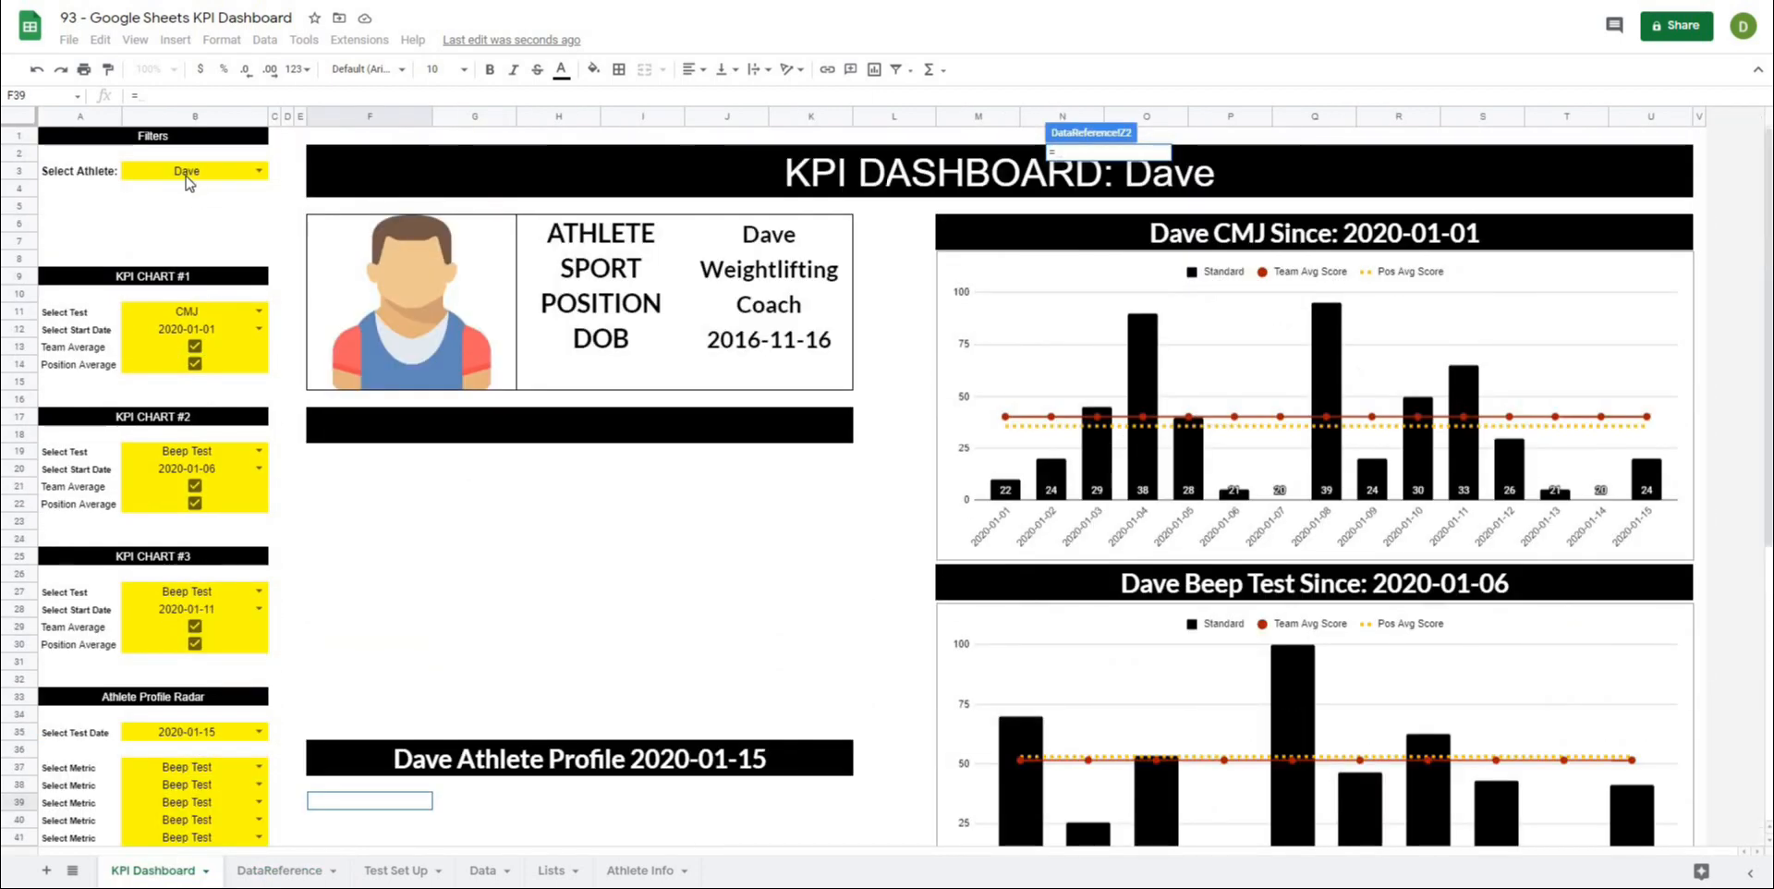
pyautogui.click(189, 179)
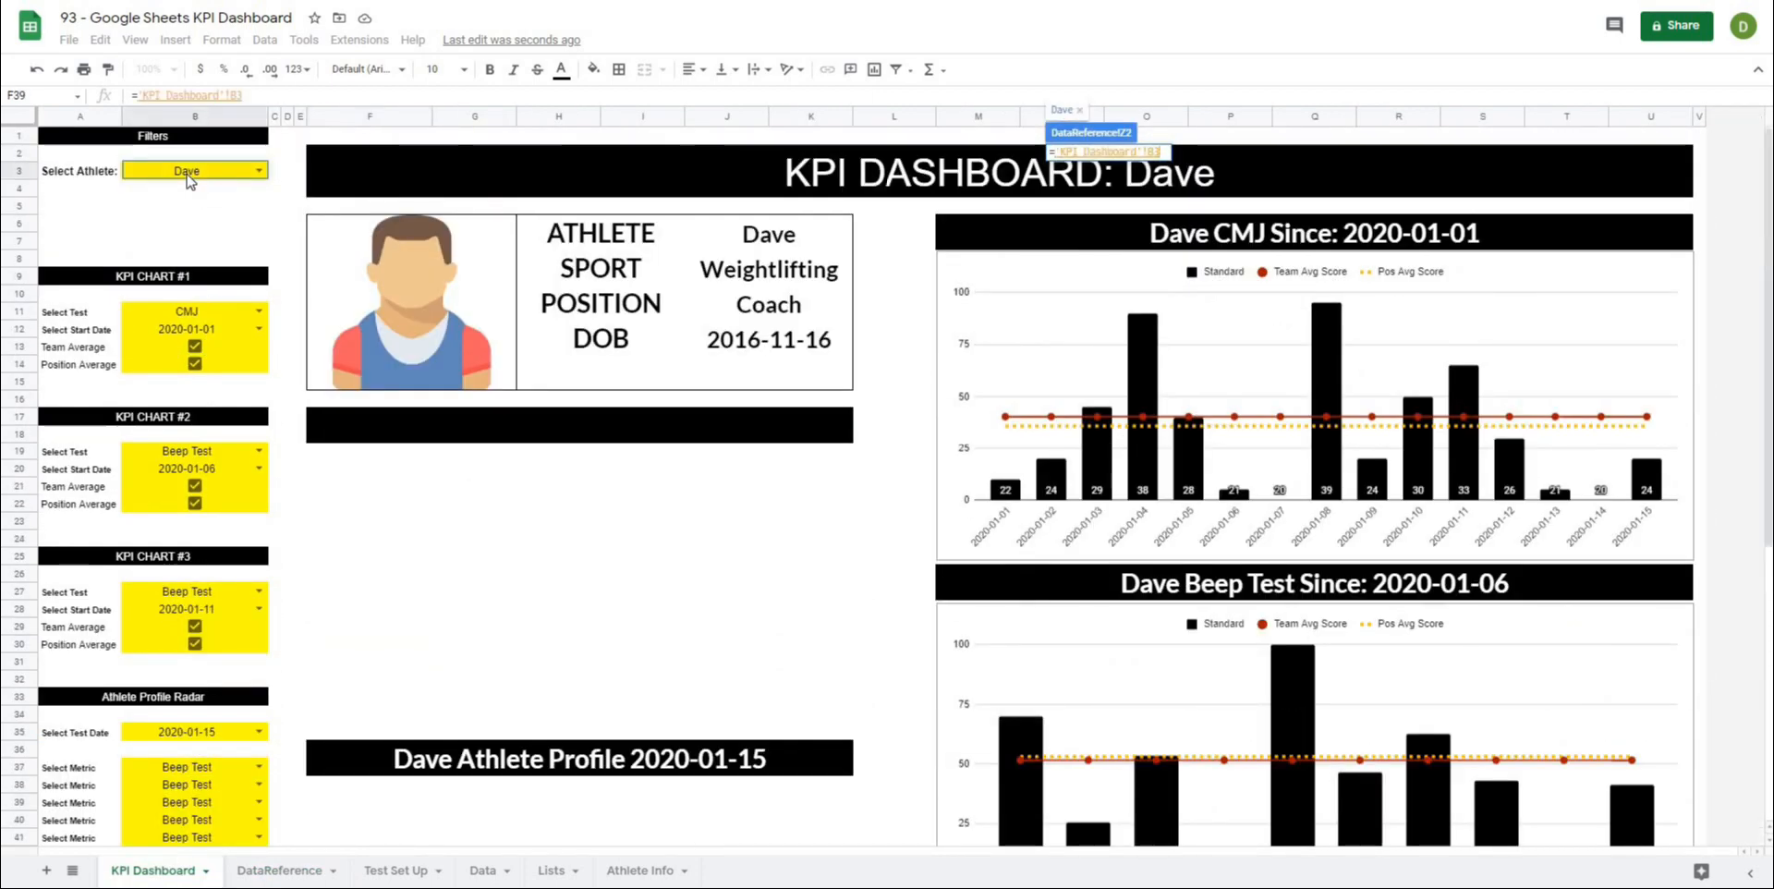
pyautogui.press('Return')
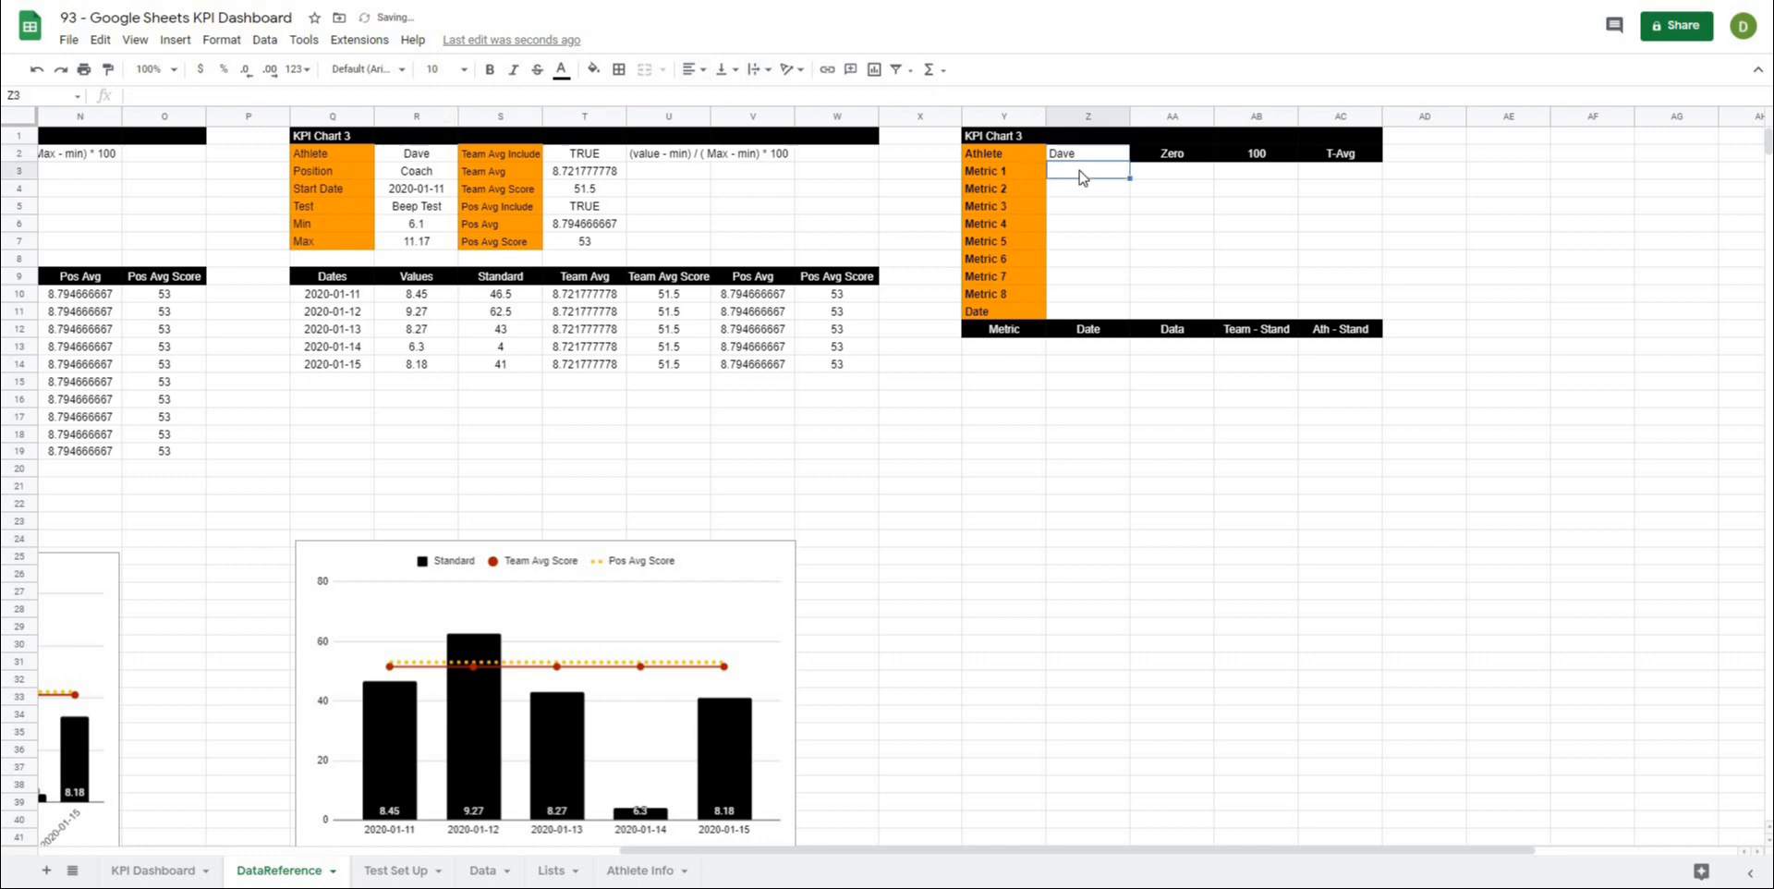
# Step: Link the Metric 1 value in Z3 to the first radar metric selector, cell B37 of the KPI Dashboard sheet
pyautogui.click(1082, 222)
pyautogui.click(1073, 171)
pyautogui.write('=')
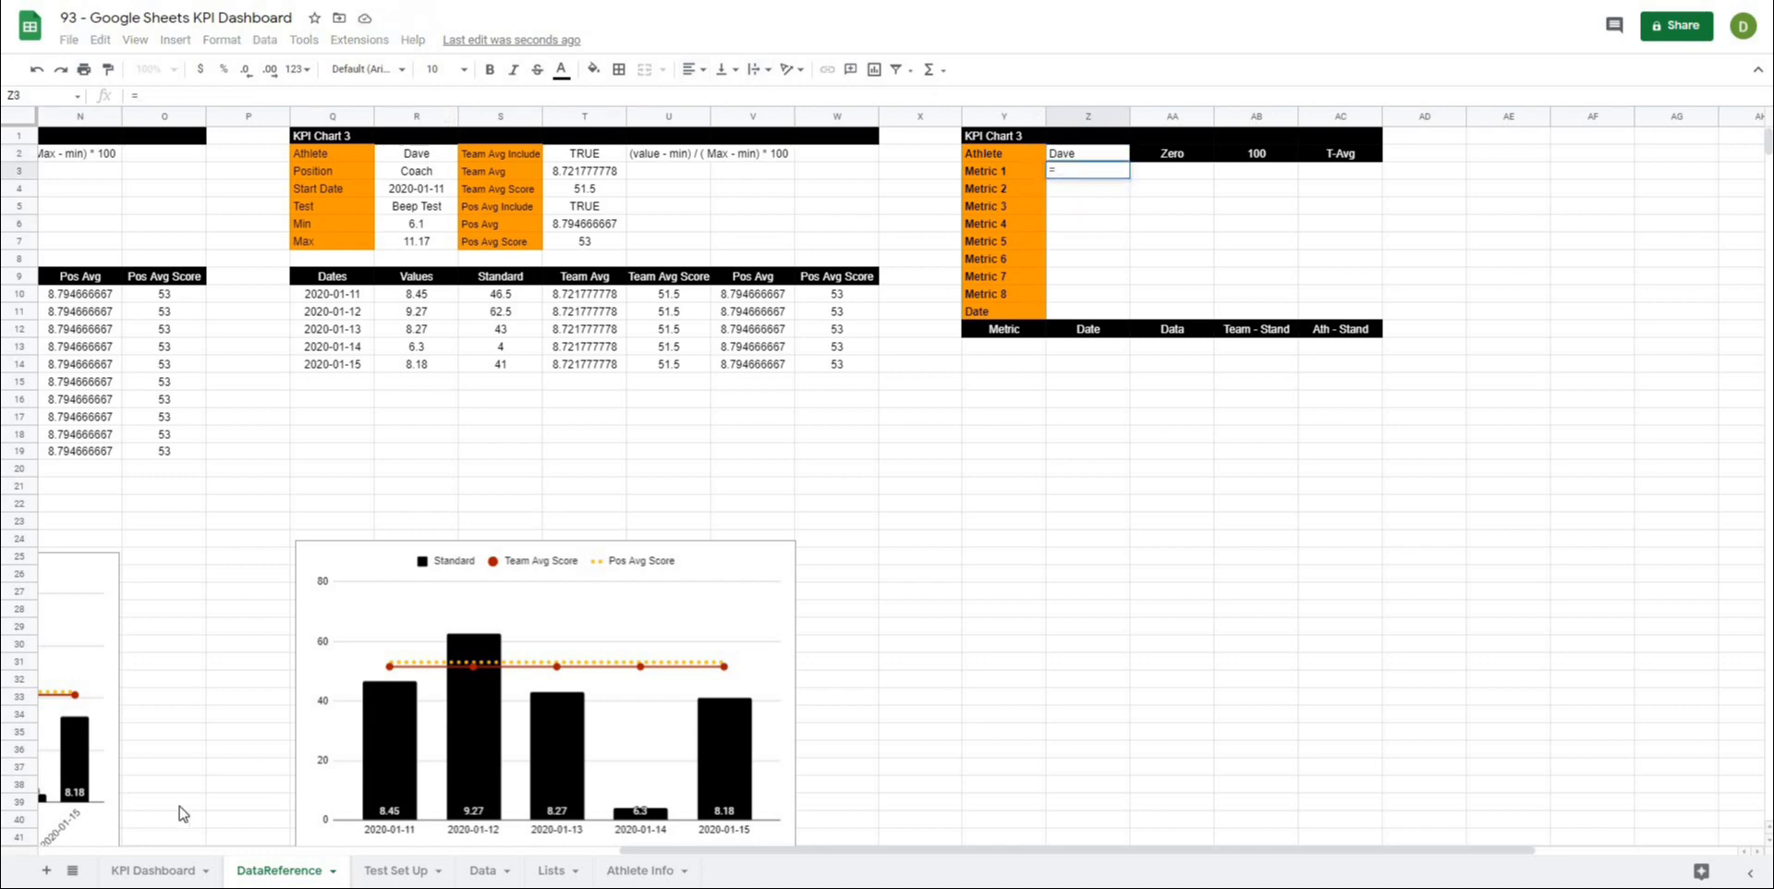
pyautogui.click(152, 869)
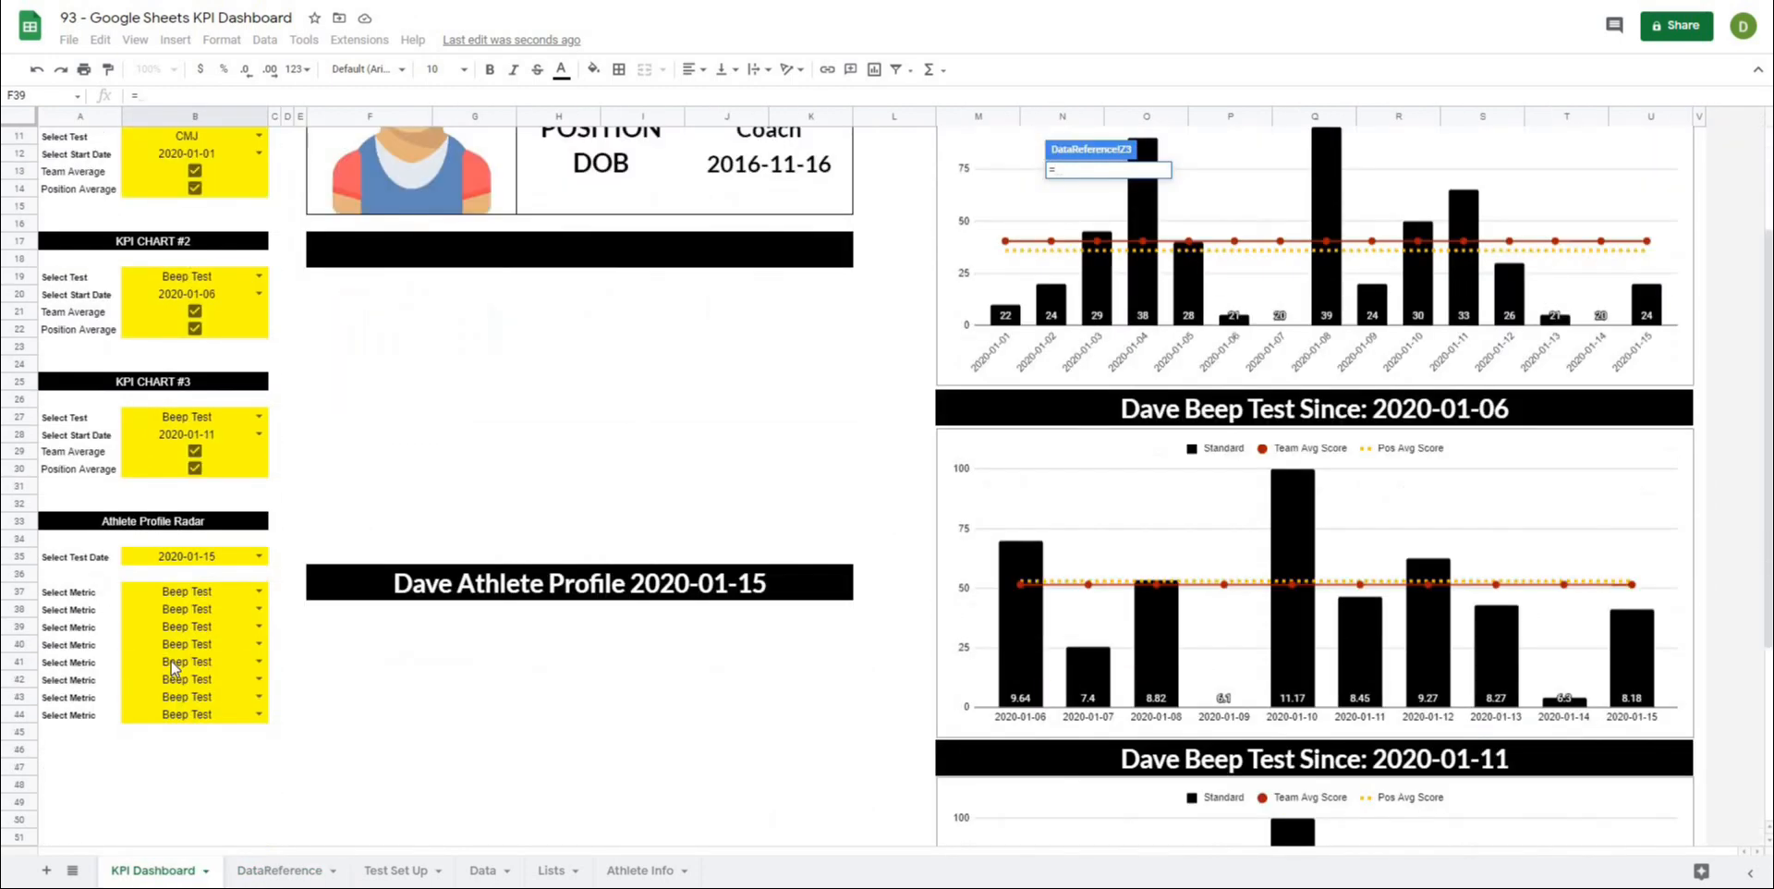
pyautogui.click(184, 592)
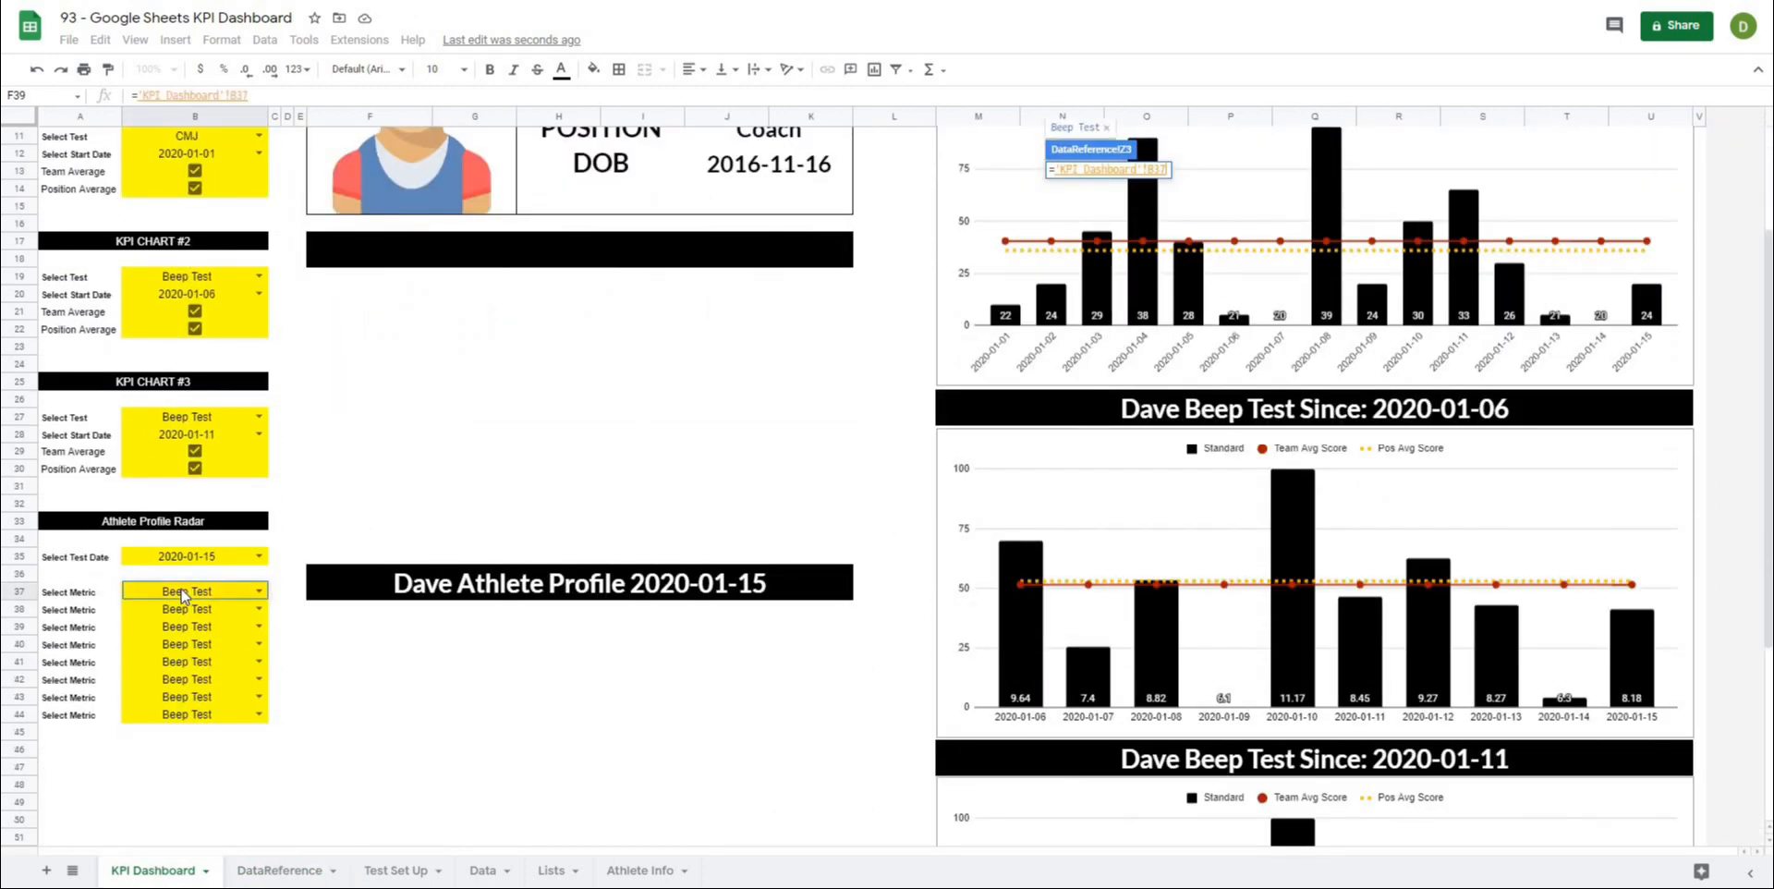
pyautogui.press('Return')
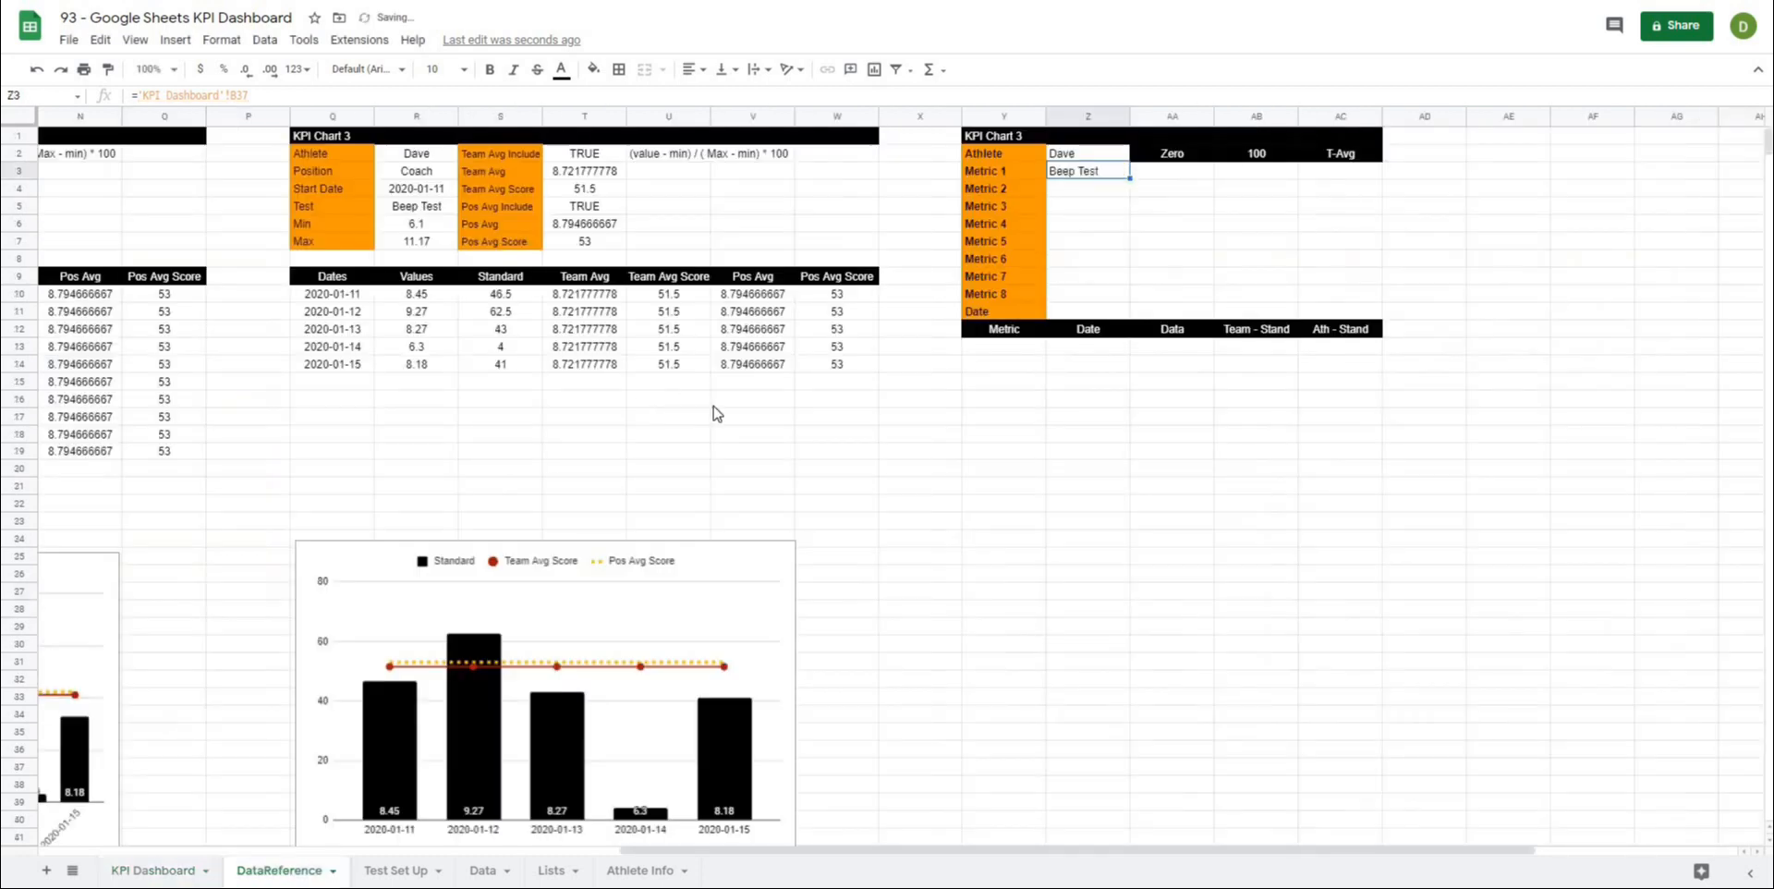
# Step: Fill the Metric 1 link in Z3 down through Z10 for Metrics 2 to 8
pyautogui.moveTo(1128, 177); pyautogui.dragTo(1152, 292)
pyautogui.click(1340, 242)
# Step: Clear the radar metric selections in B40:B44 on the KPI Dashboard sheet and check the linked metrics on DataReference
pyautogui.click(195, 876)
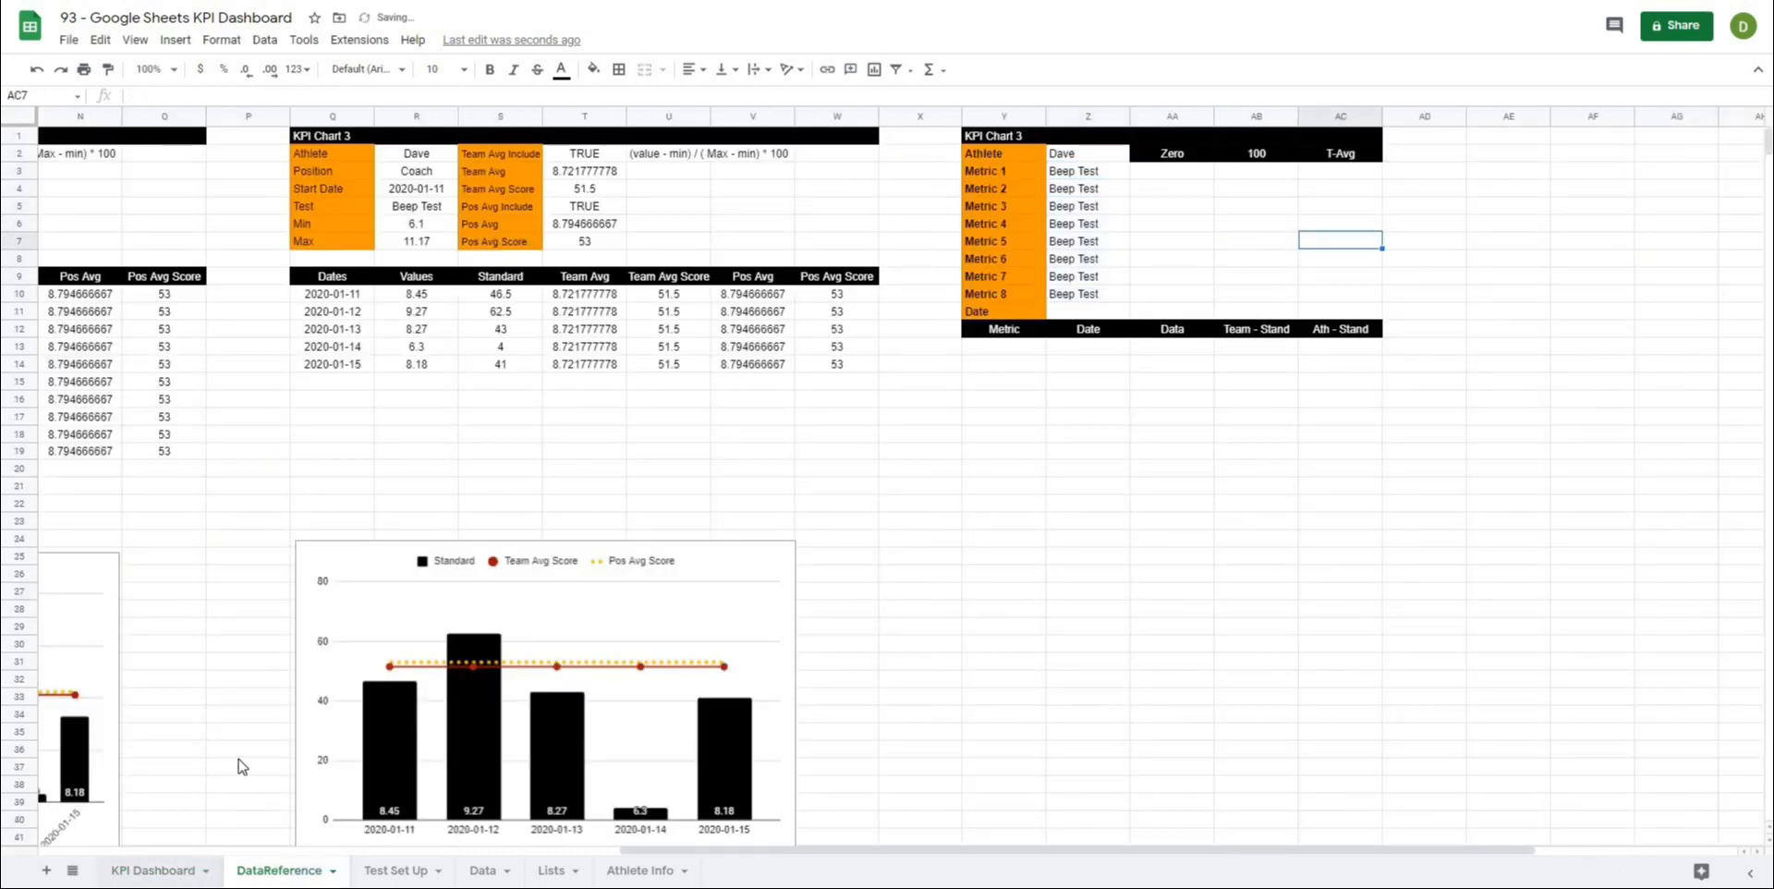
pyautogui.moveTo(201, 644); pyautogui.dragTo(200, 719)
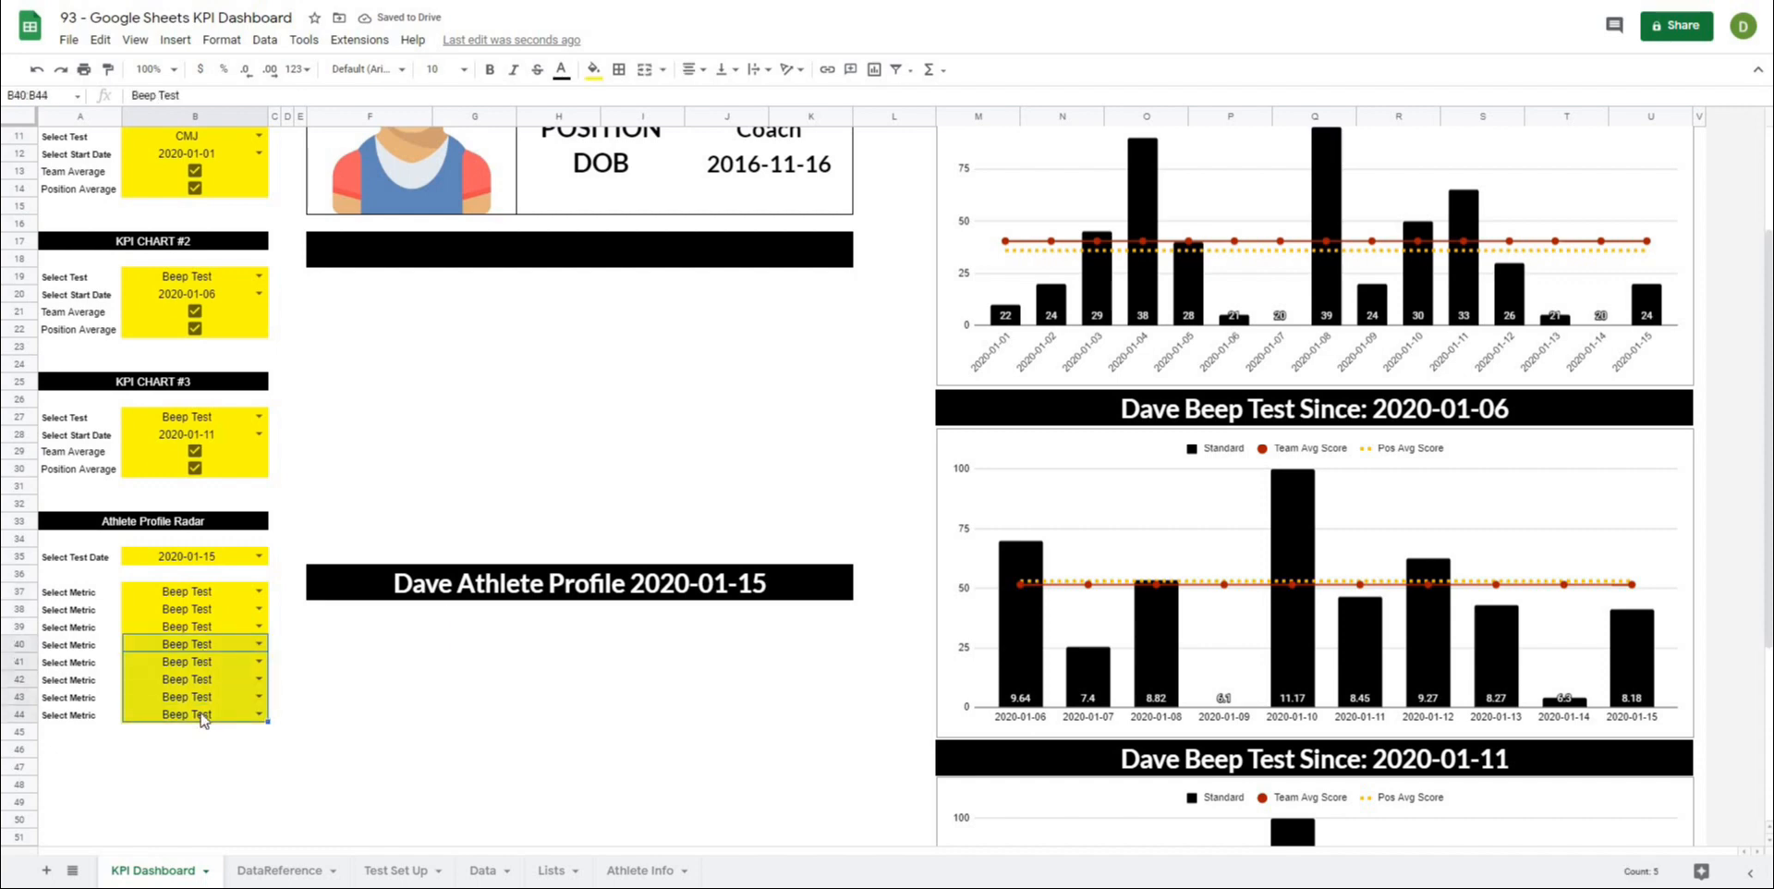
pyautogui.press('Delete')
pyautogui.click(214, 766)
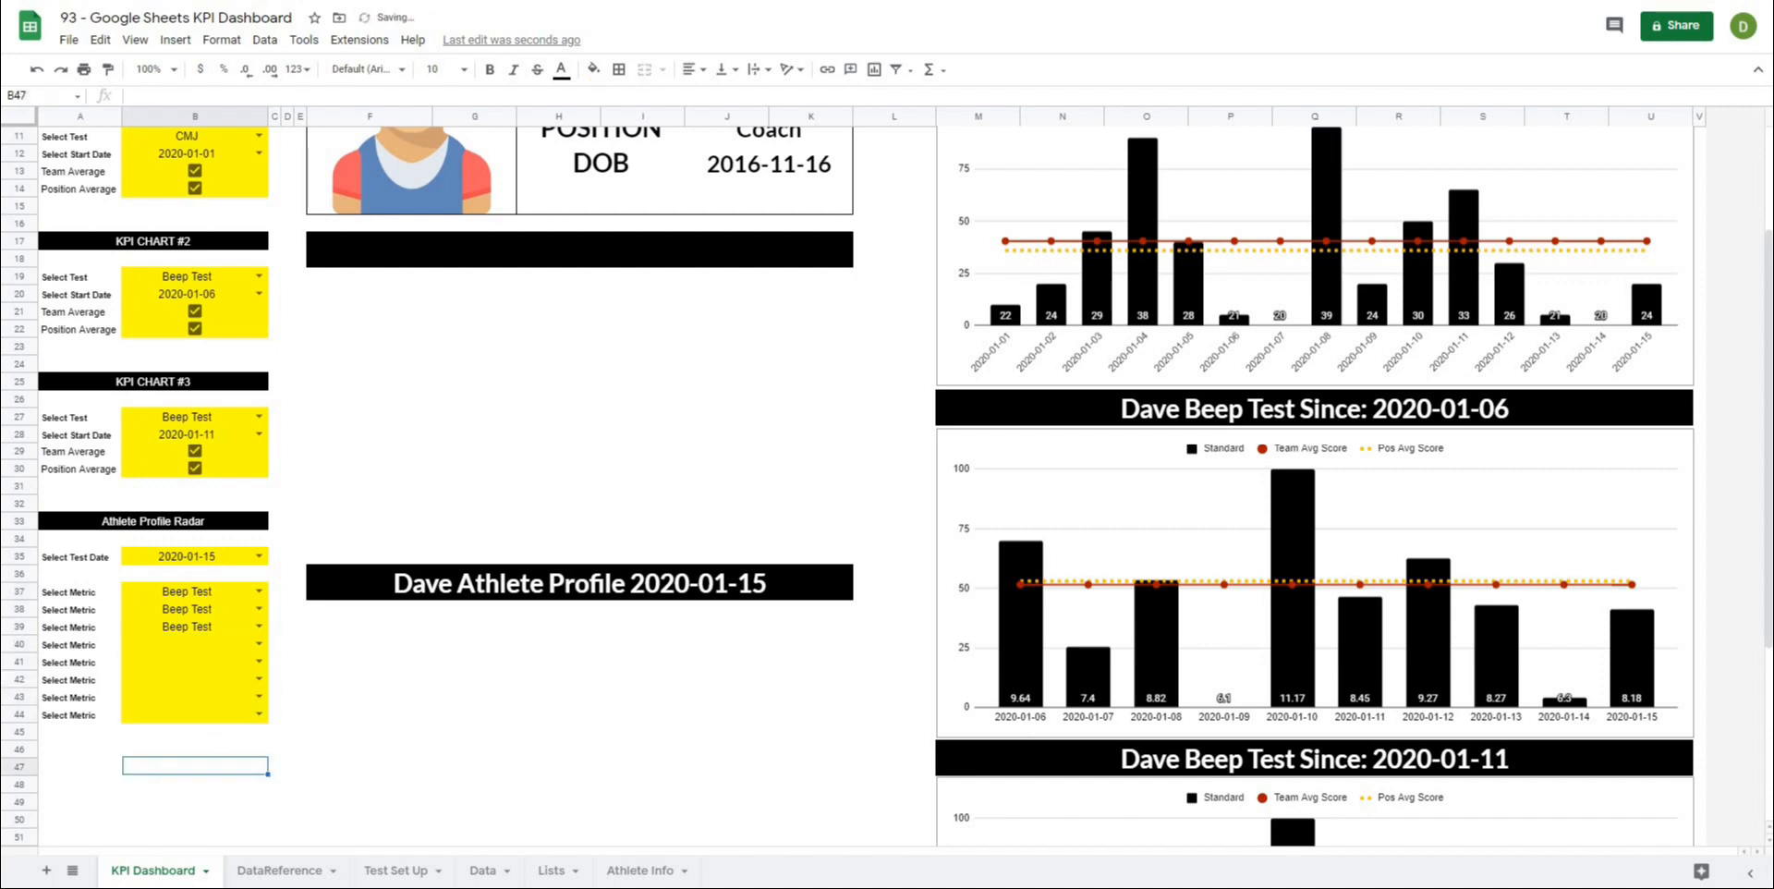
pyautogui.click(282, 870)
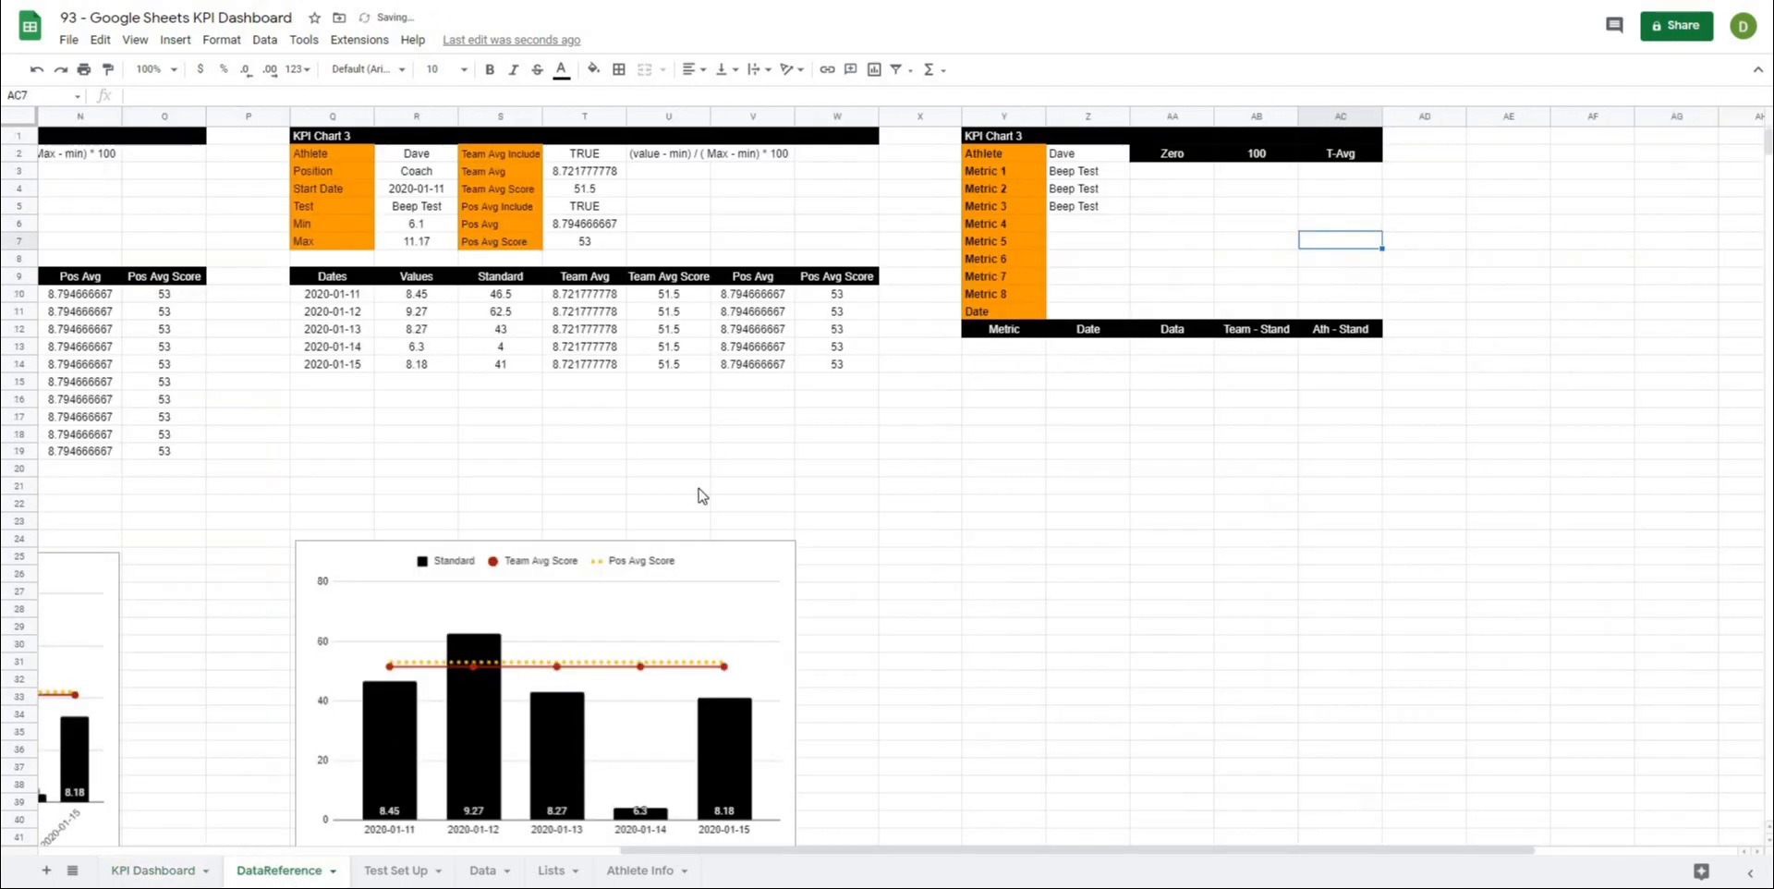
# Step: On the KPI Dashboard sheet, set radar metrics B40 and B41 to CMJ, B42 and B43 to Pro Agility, and B44 to Bench 1RM
pyautogui.click(153, 870)
pyautogui.doubleClick(199, 644)
pyautogui.click(173, 685)
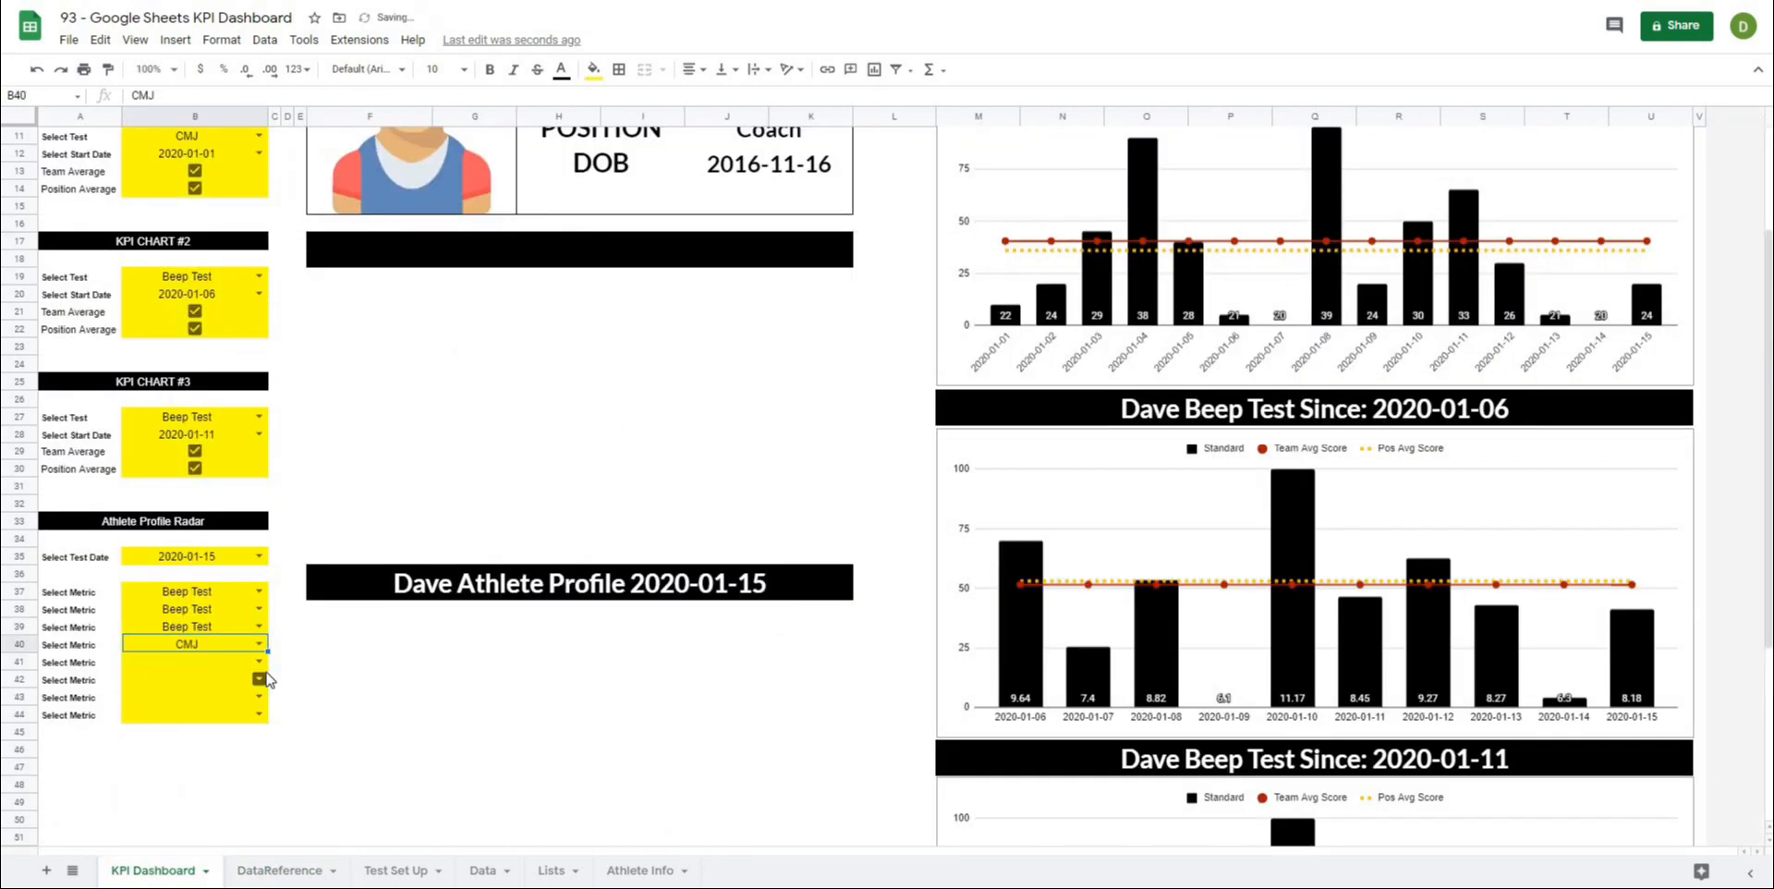
pyautogui.click(258, 662)
pyautogui.click(213, 703)
pyautogui.click(259, 679)
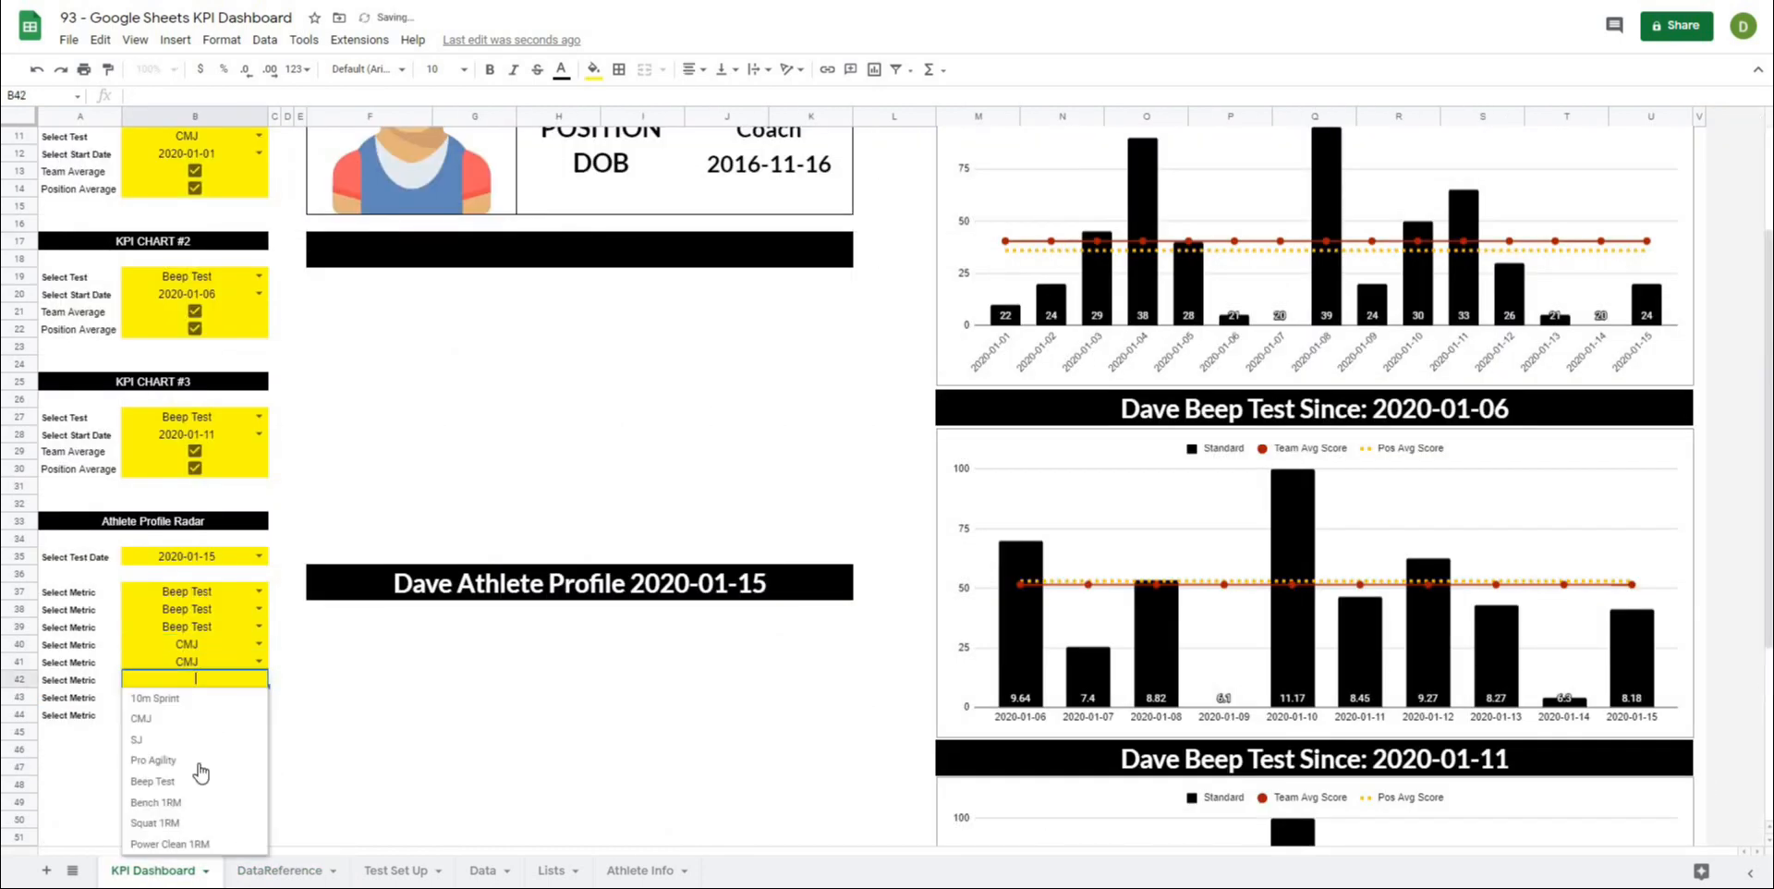
pyautogui.click(153, 760)
pyautogui.click(259, 696)
pyautogui.click(165, 781)
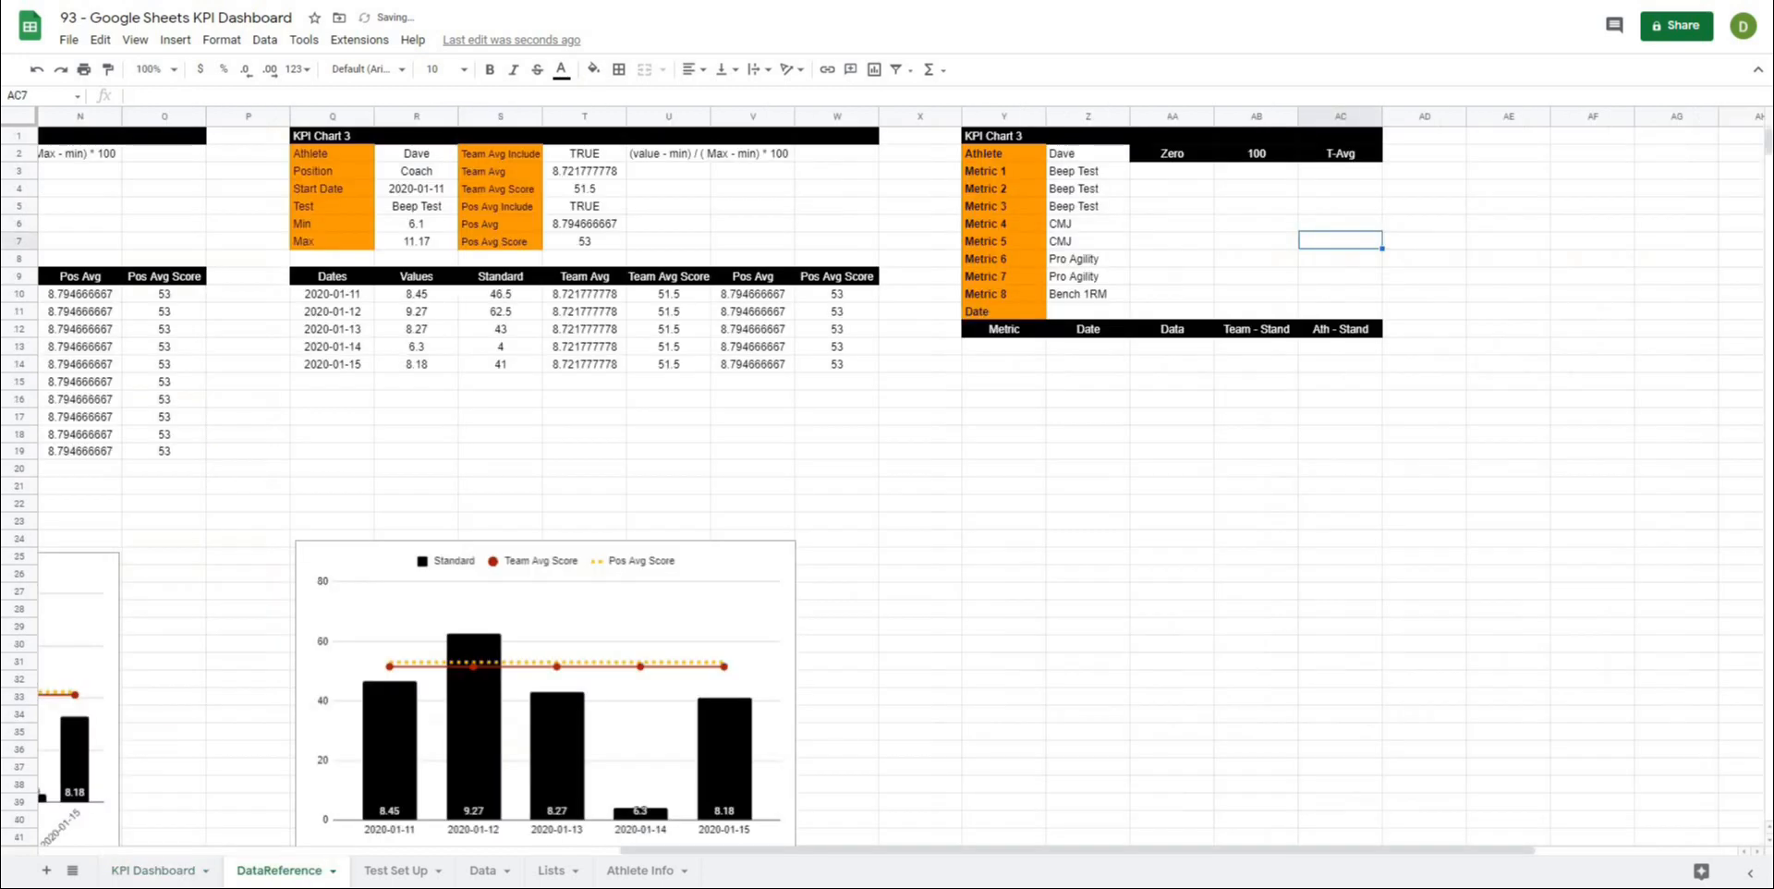
# Step: Link the Date value in Z11 of DataReference to the selected test date in cell B35 of the KPI Dashboard sheet
pyautogui.click(279, 871)
pyautogui.click(1077, 314)
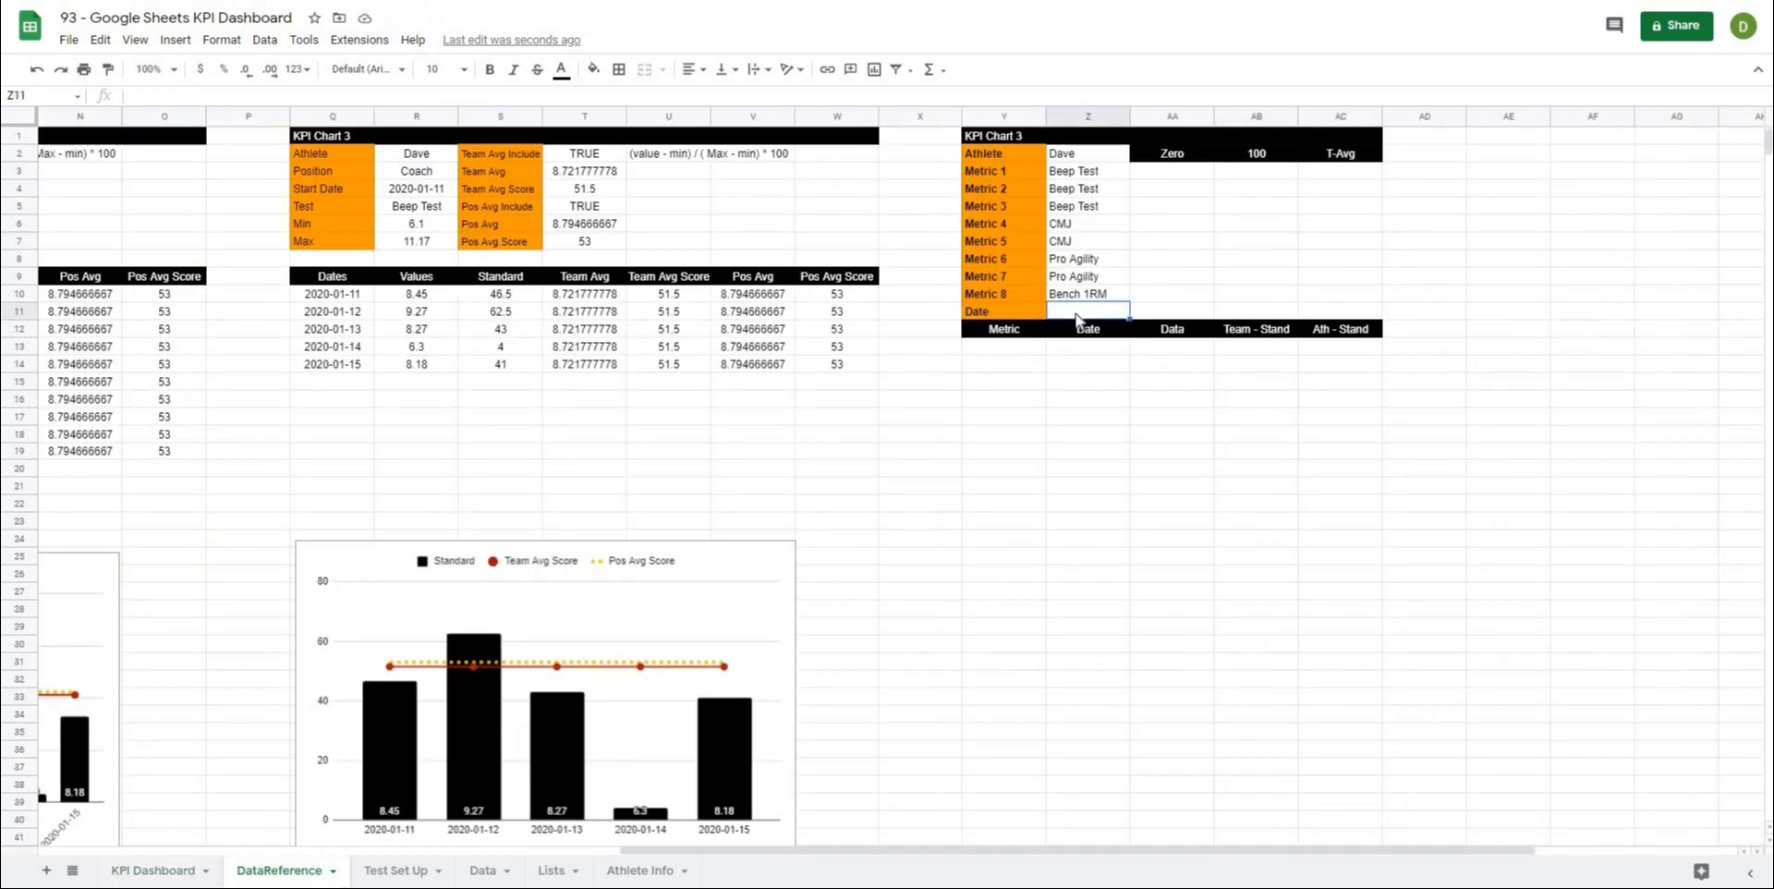
pyautogui.write('=')
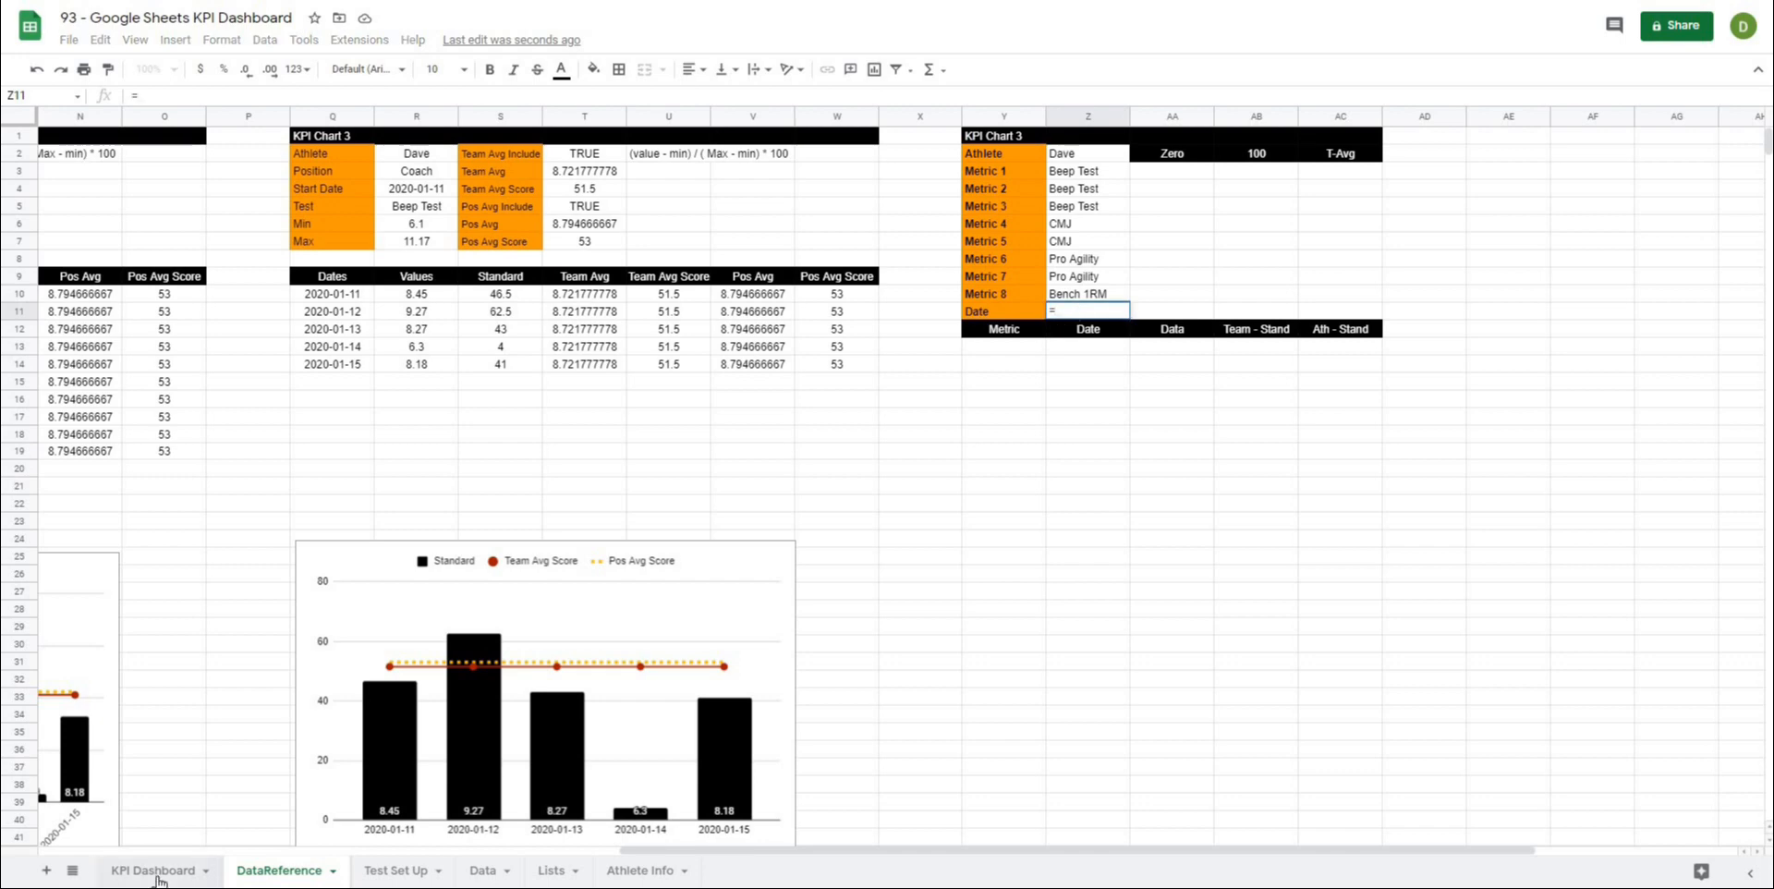
pyautogui.click(157, 873)
pyautogui.click(202, 558)
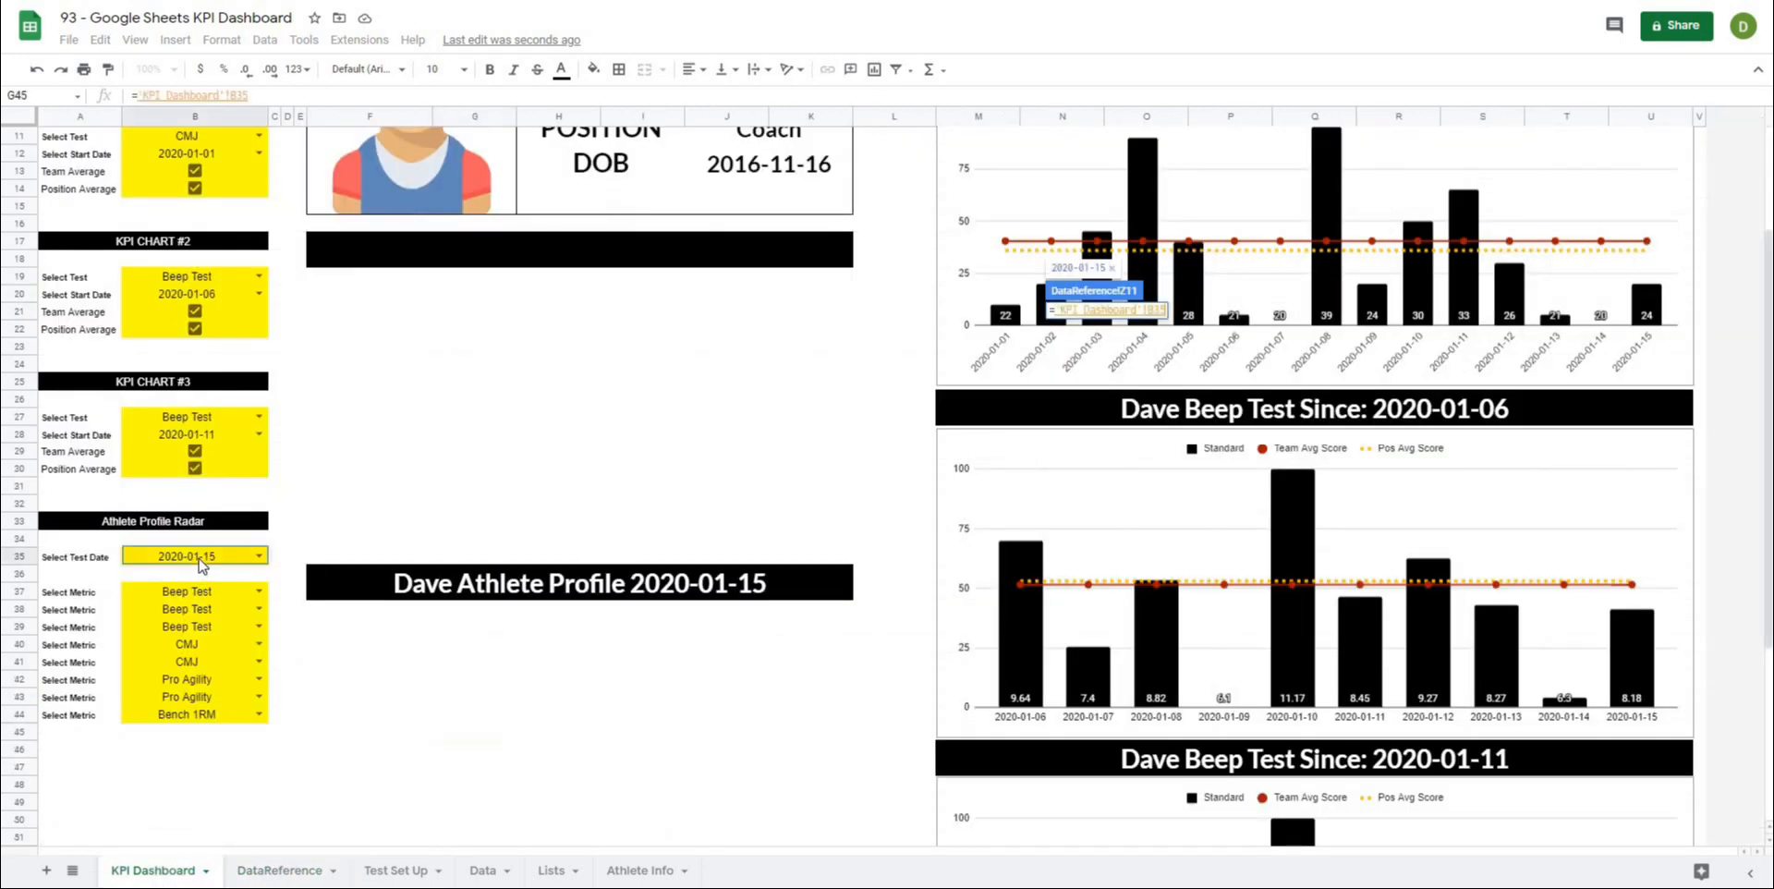
pyautogui.press('Return')
pyautogui.click(1183, 612)
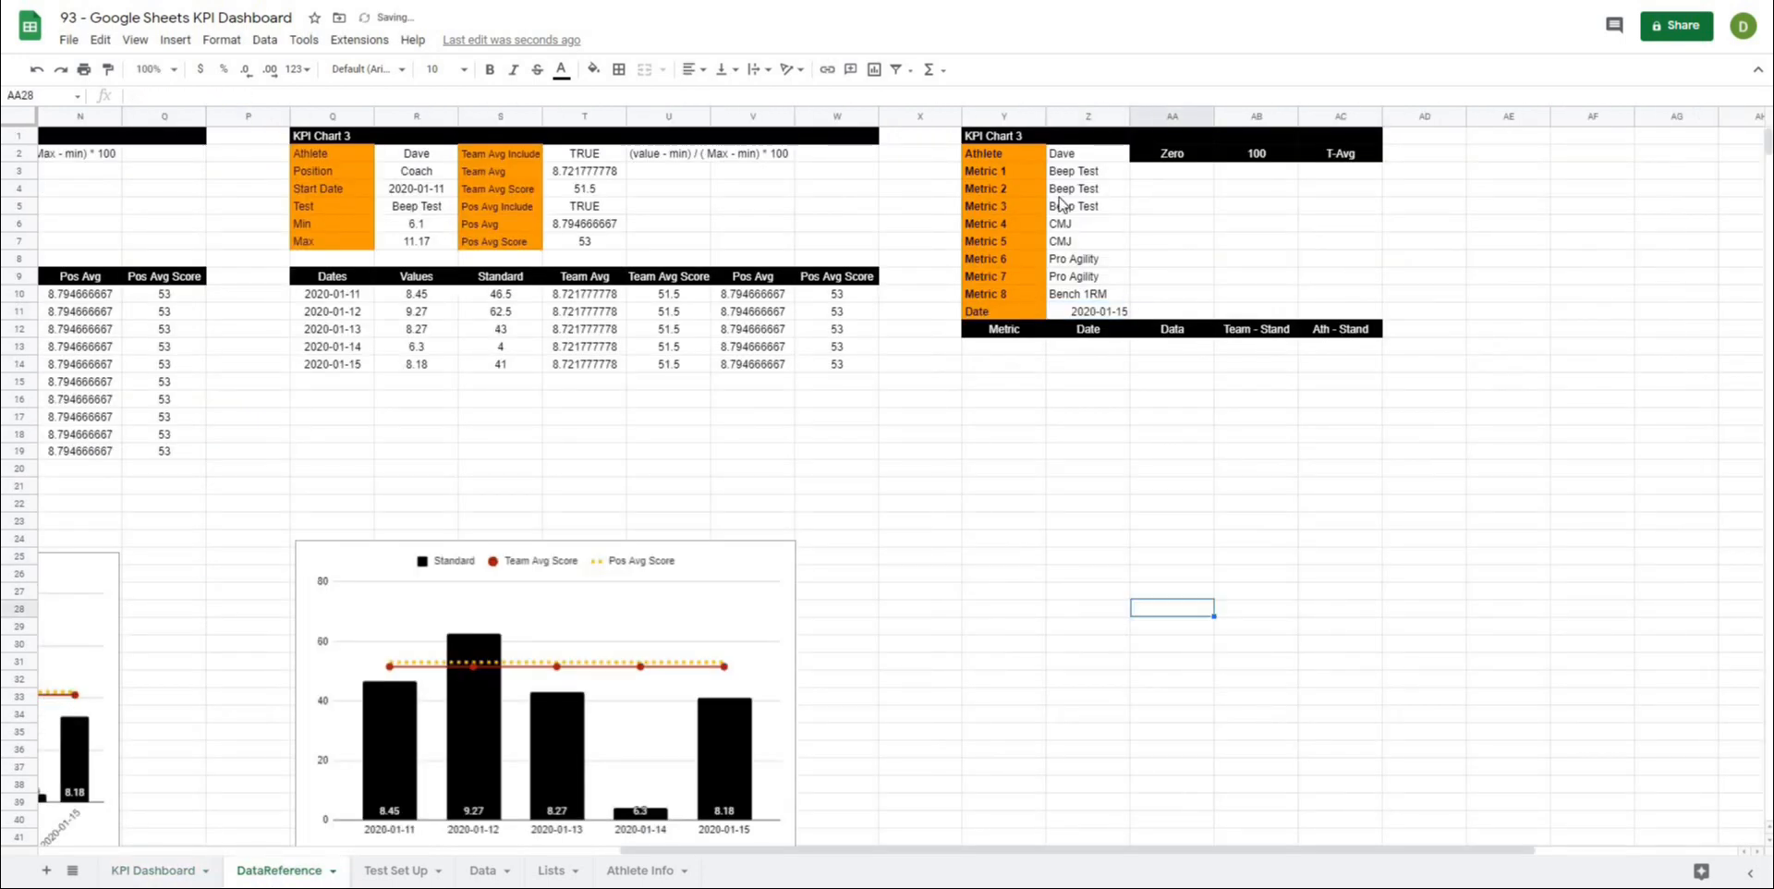
# Step: Center-align the athlete, metric and date values in Z2:Z11
pyautogui.moveTo(1086, 162); pyautogui.dragTo(1100, 314)
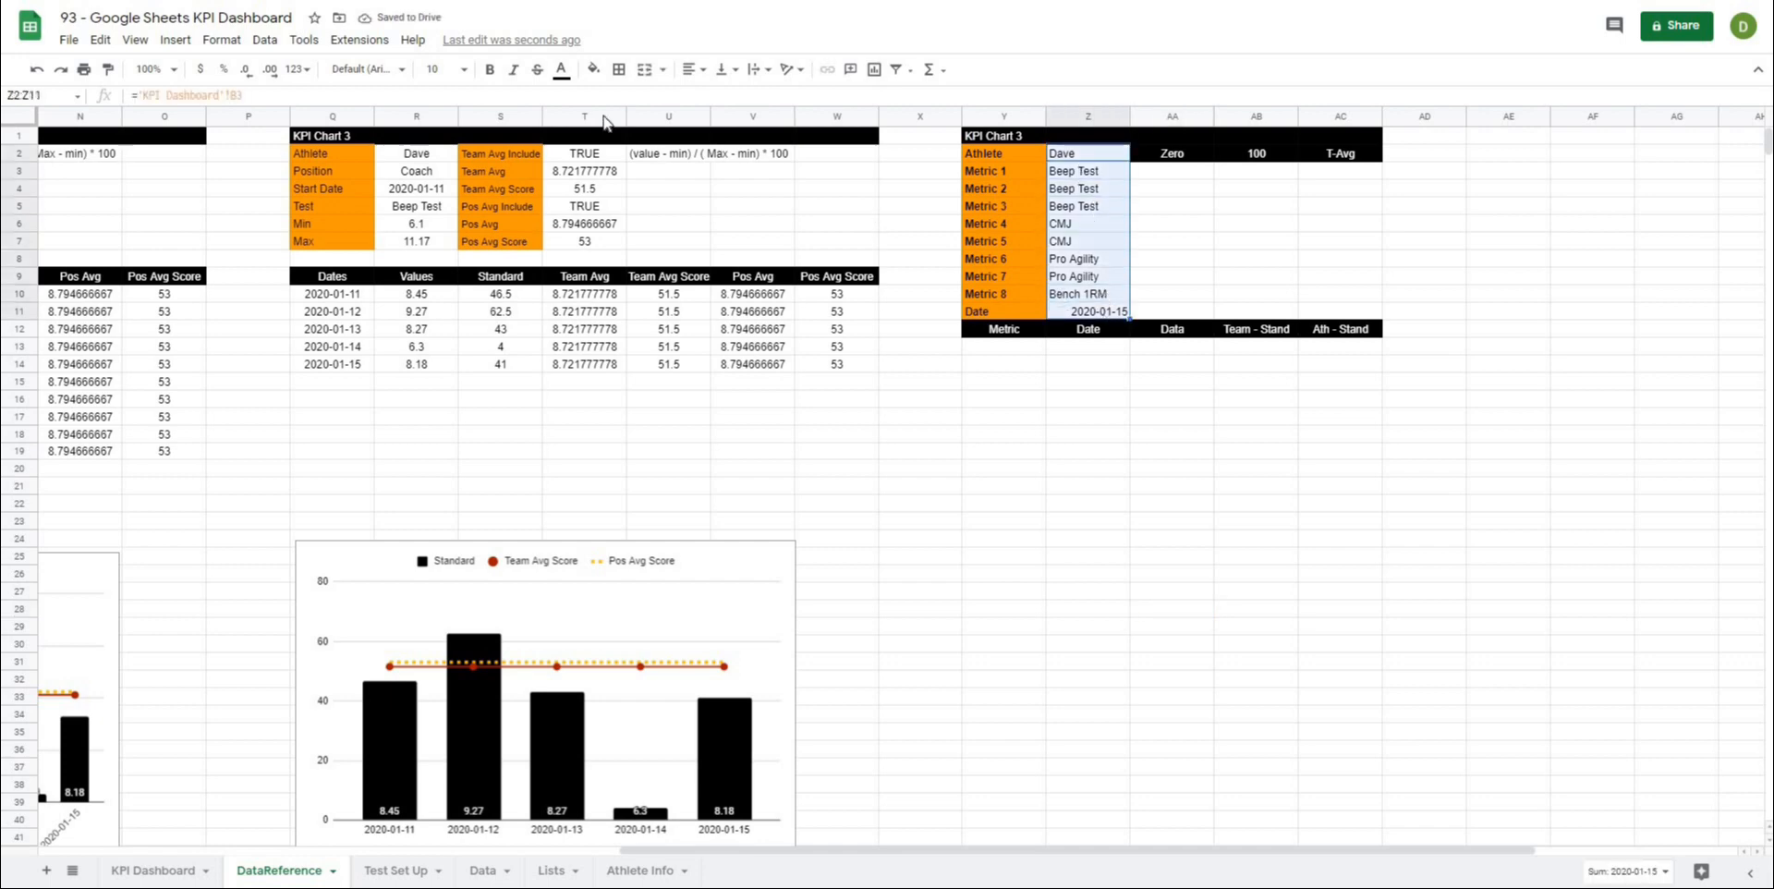
pyautogui.click(689, 74)
pyautogui.click(712, 99)
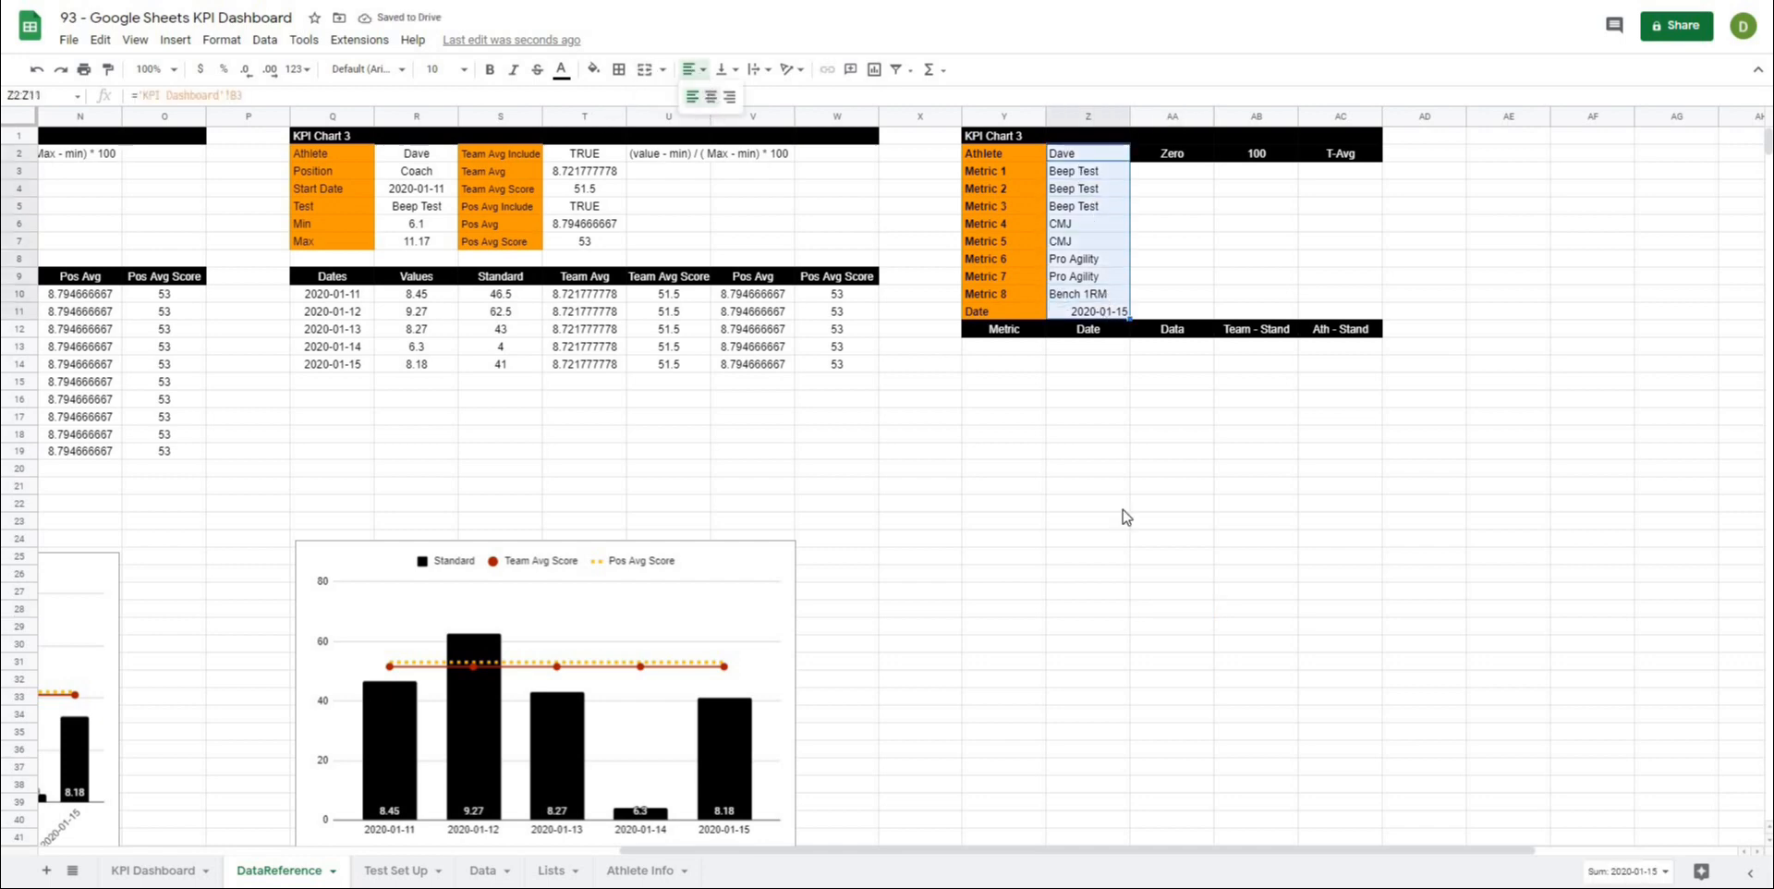
pyautogui.click(1213, 588)
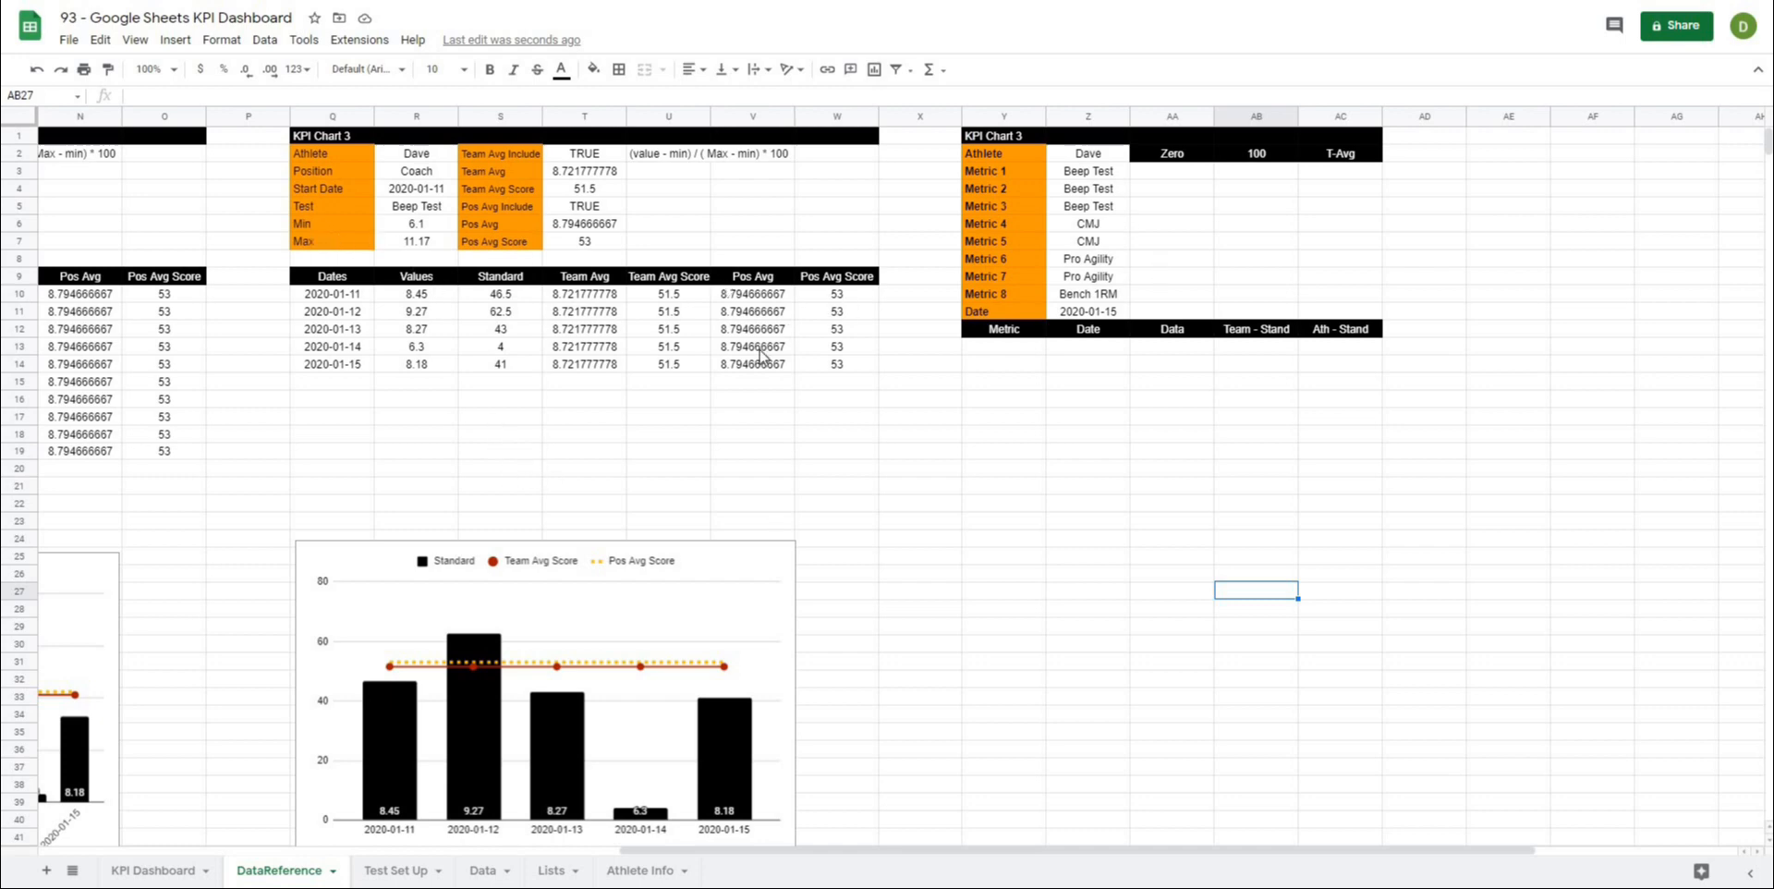
# Step: Start a VLOOKUP formula in AA3 that searches for Z3 in the range 'Test Set Up'!A1:D
pyautogui.click(998, 452)
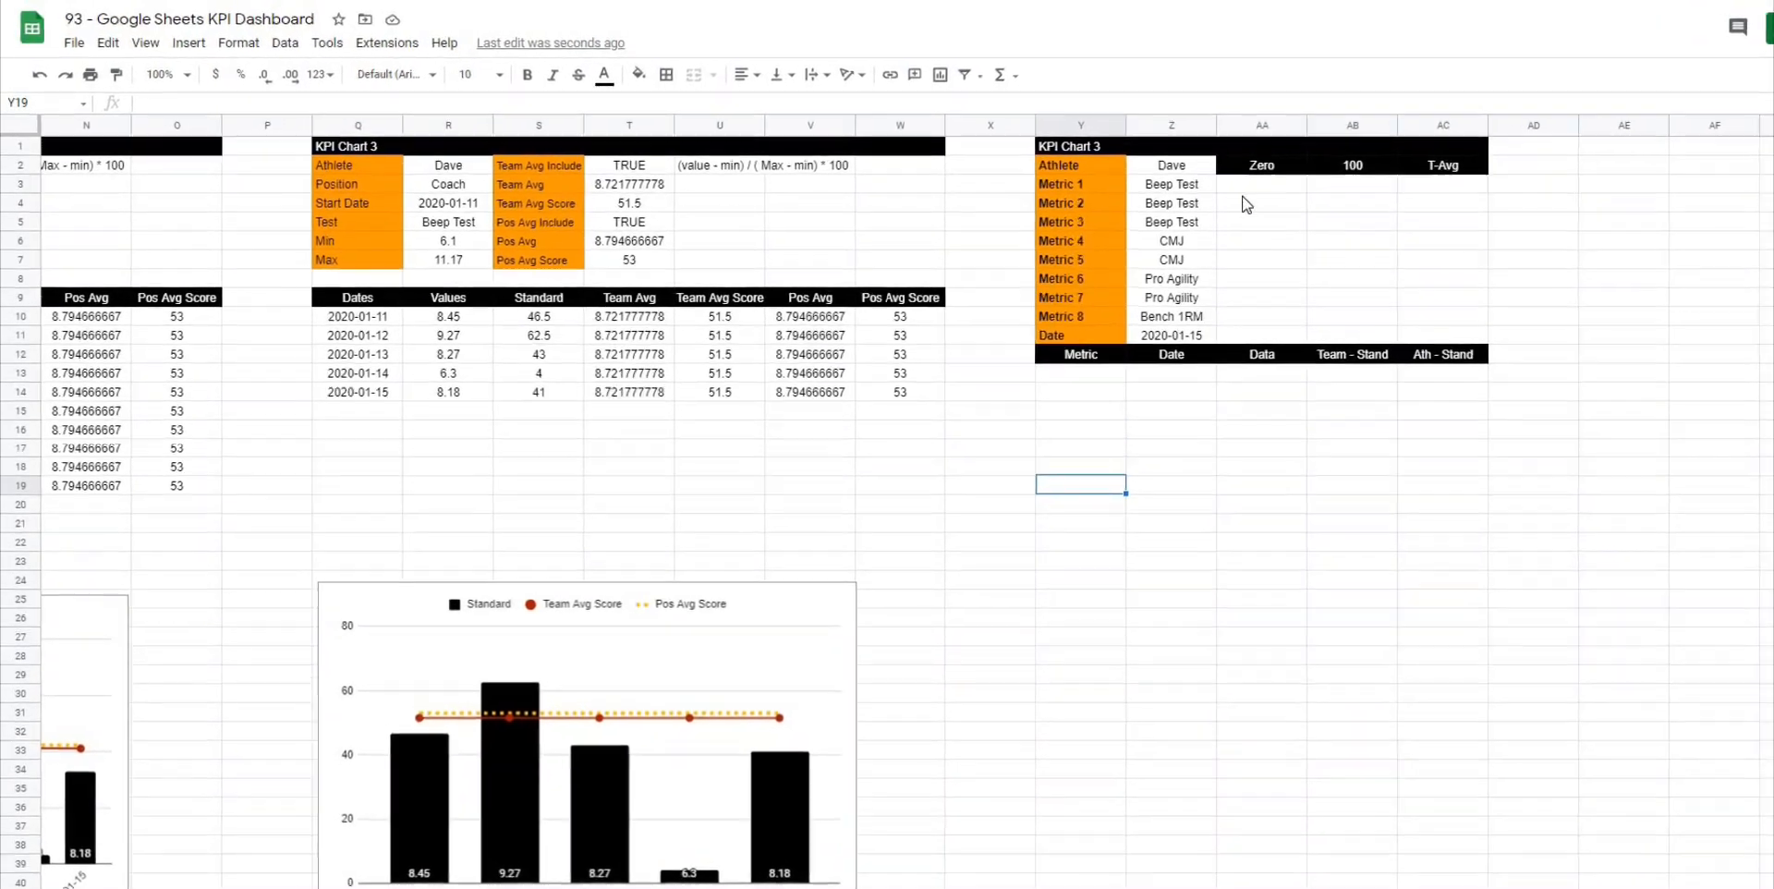
pyautogui.click(1316, 197)
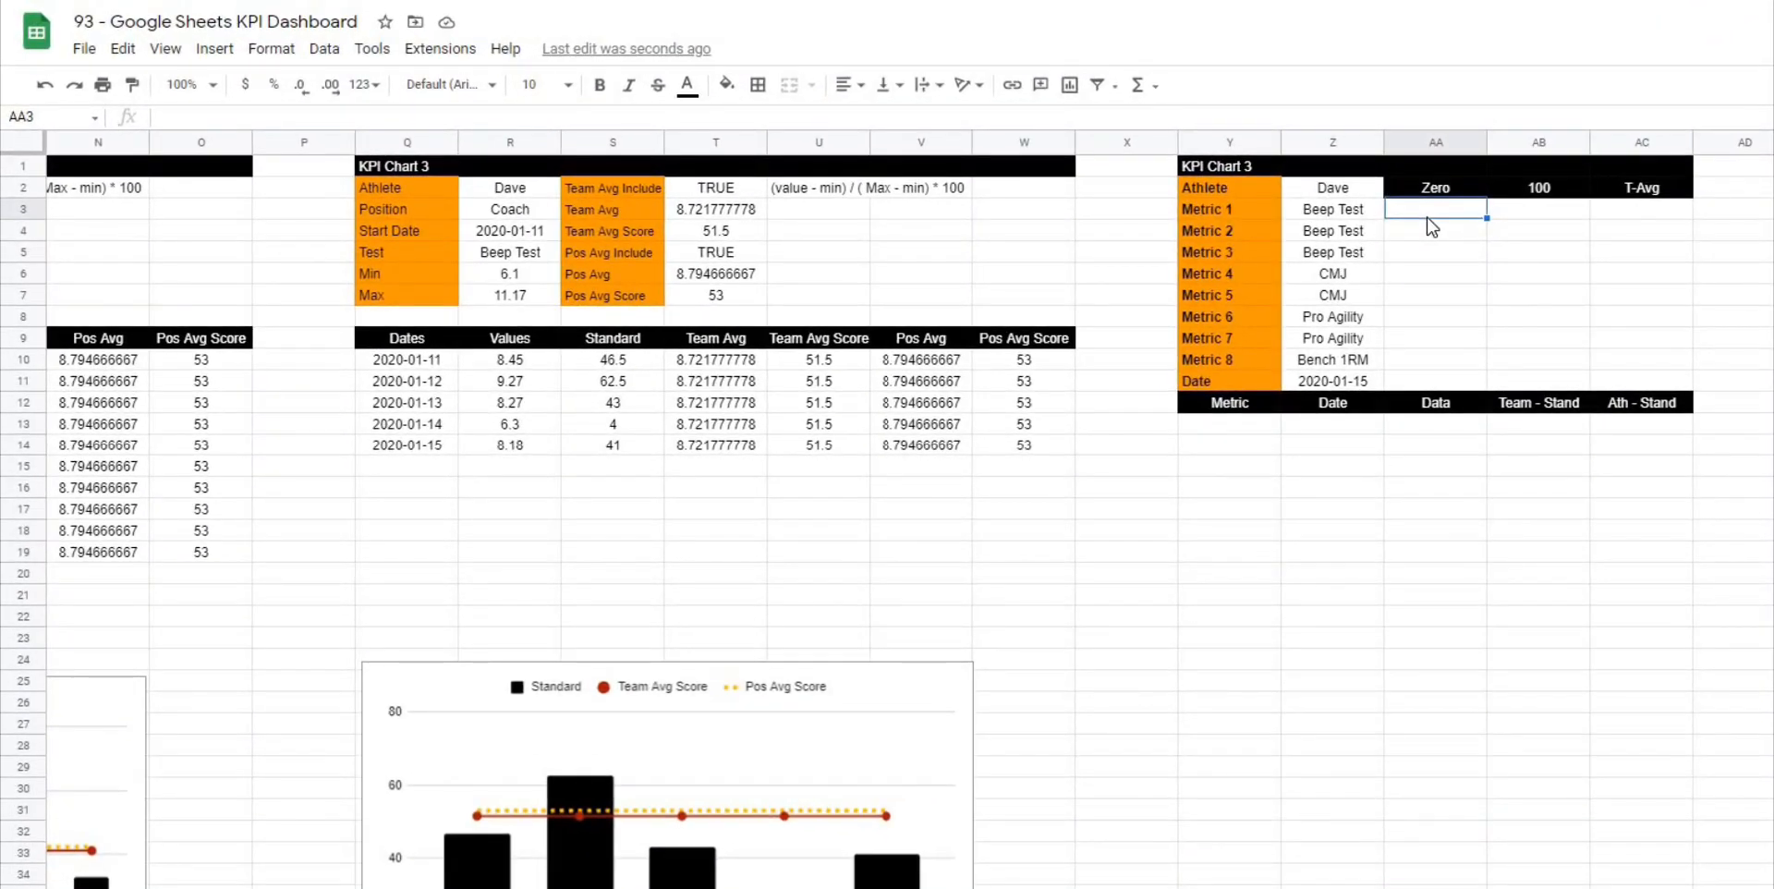
pyautogui.write('=')
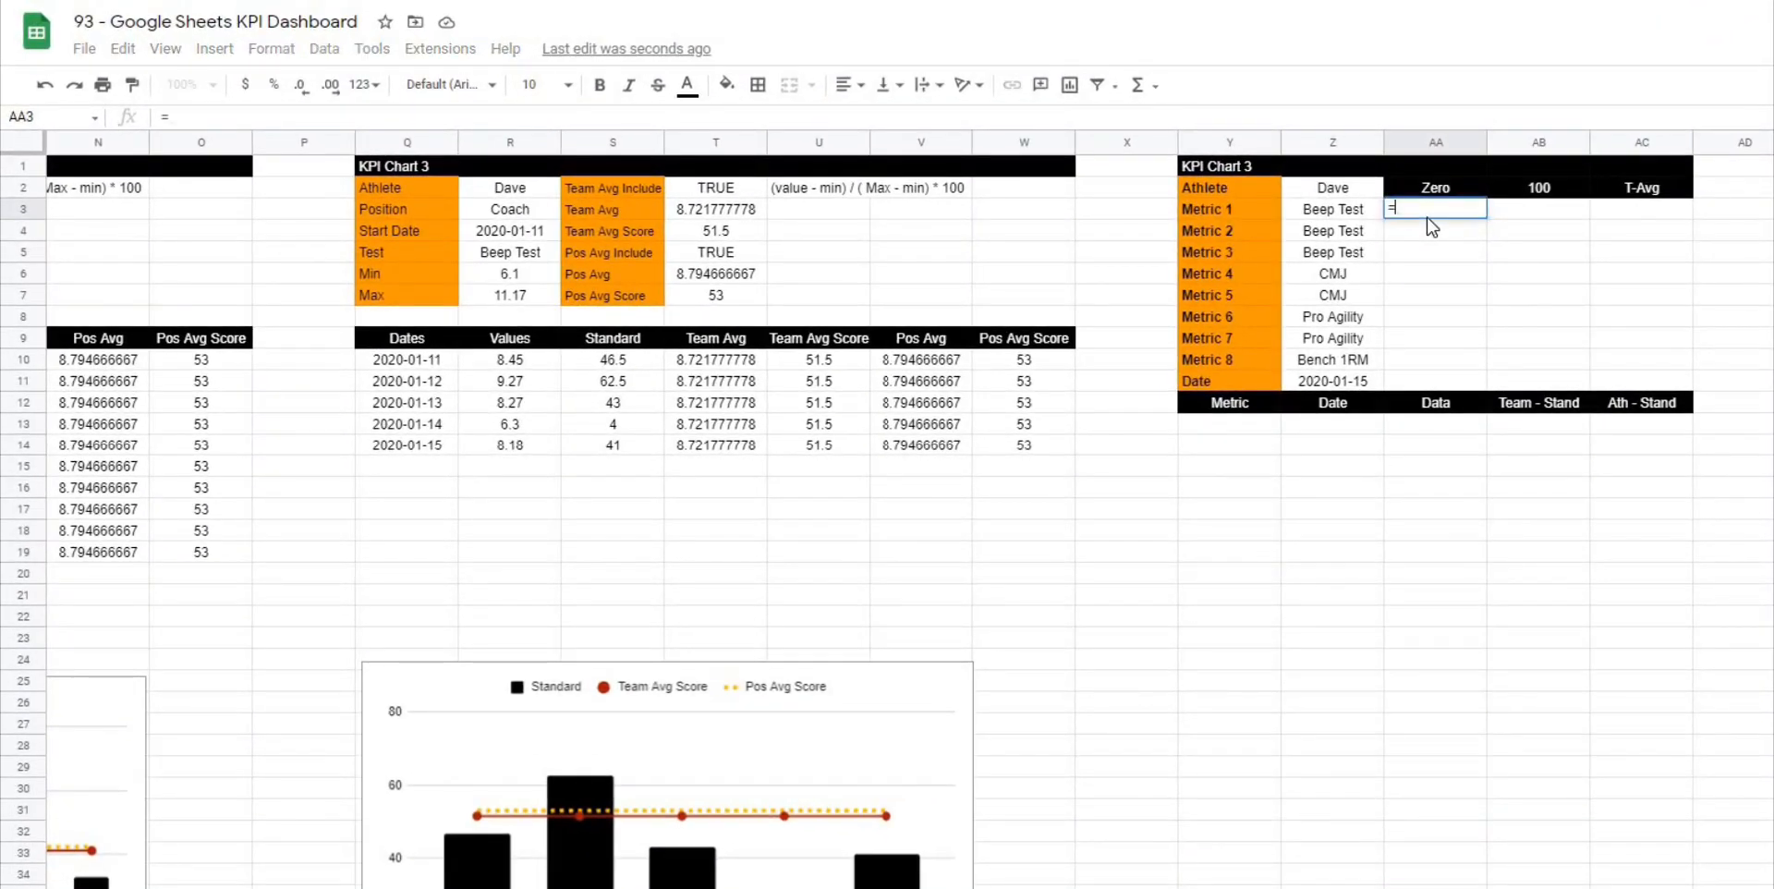
pyautogui.write('vlookup(')
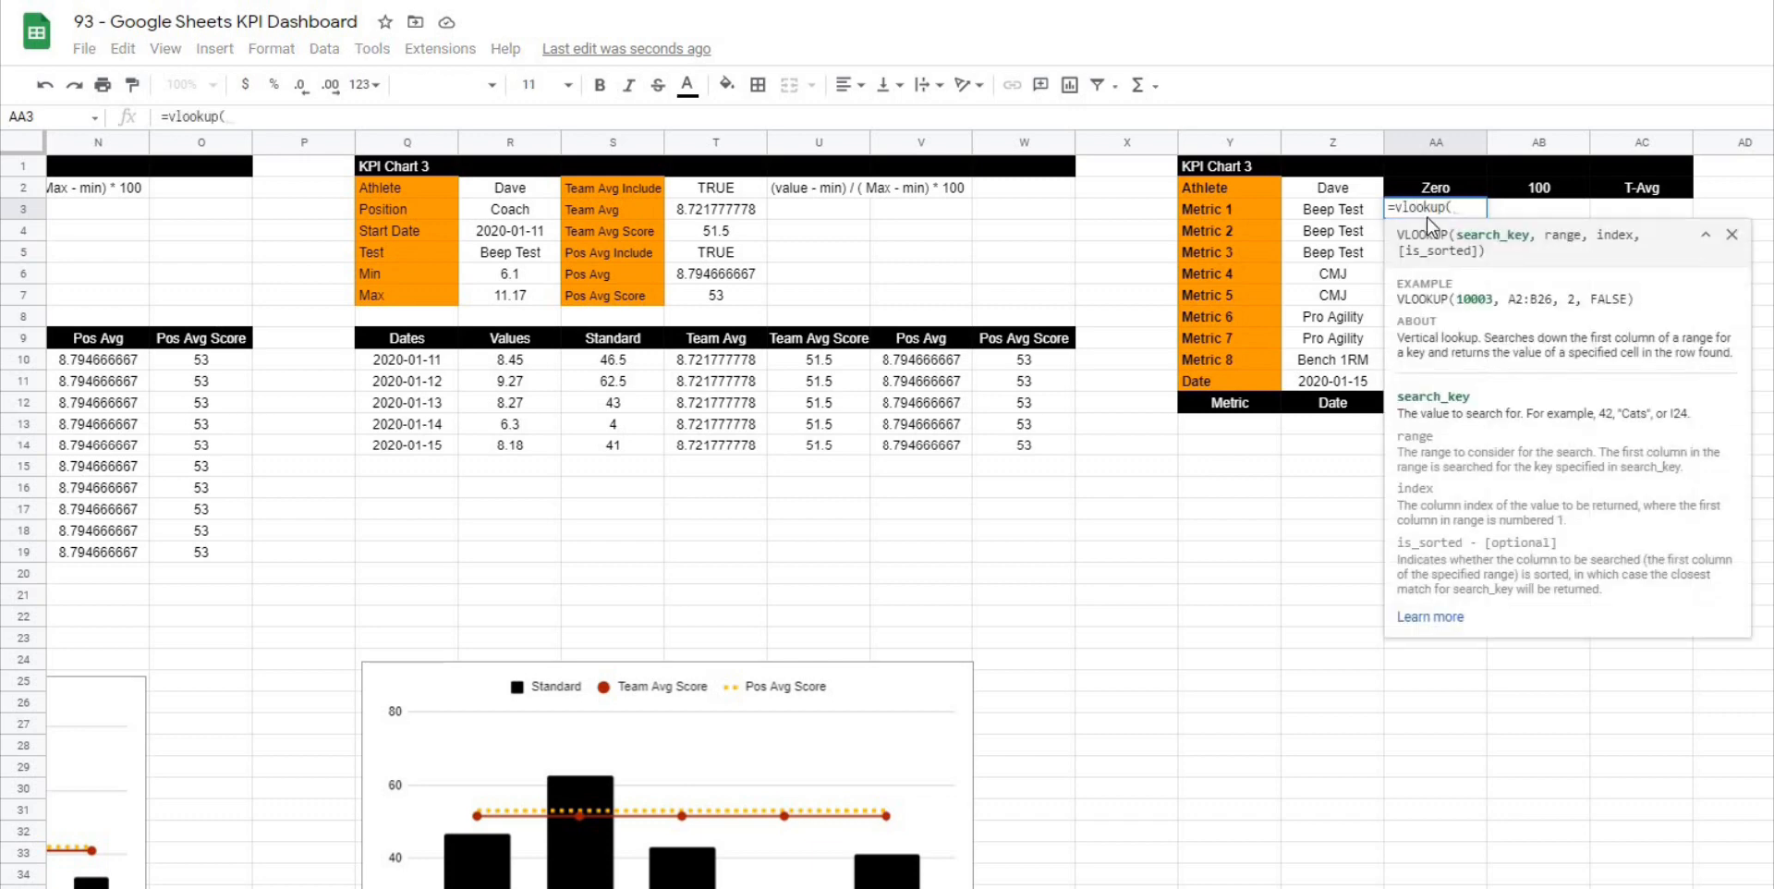
pyautogui.click(1347, 209)
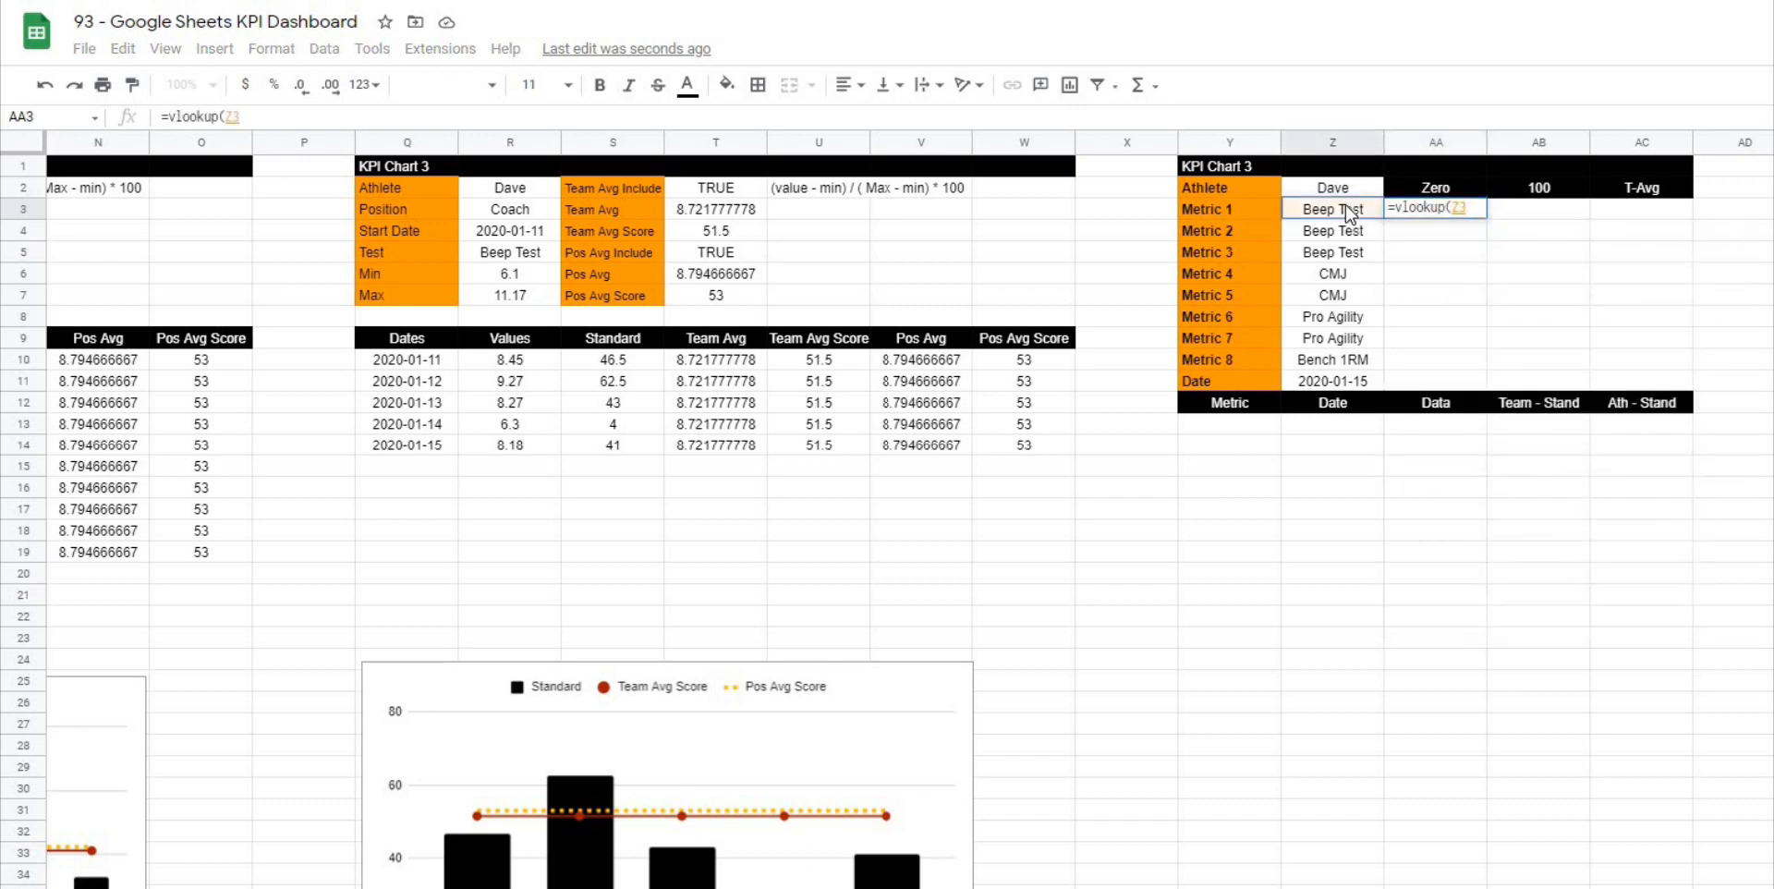
pyautogui.write(',')
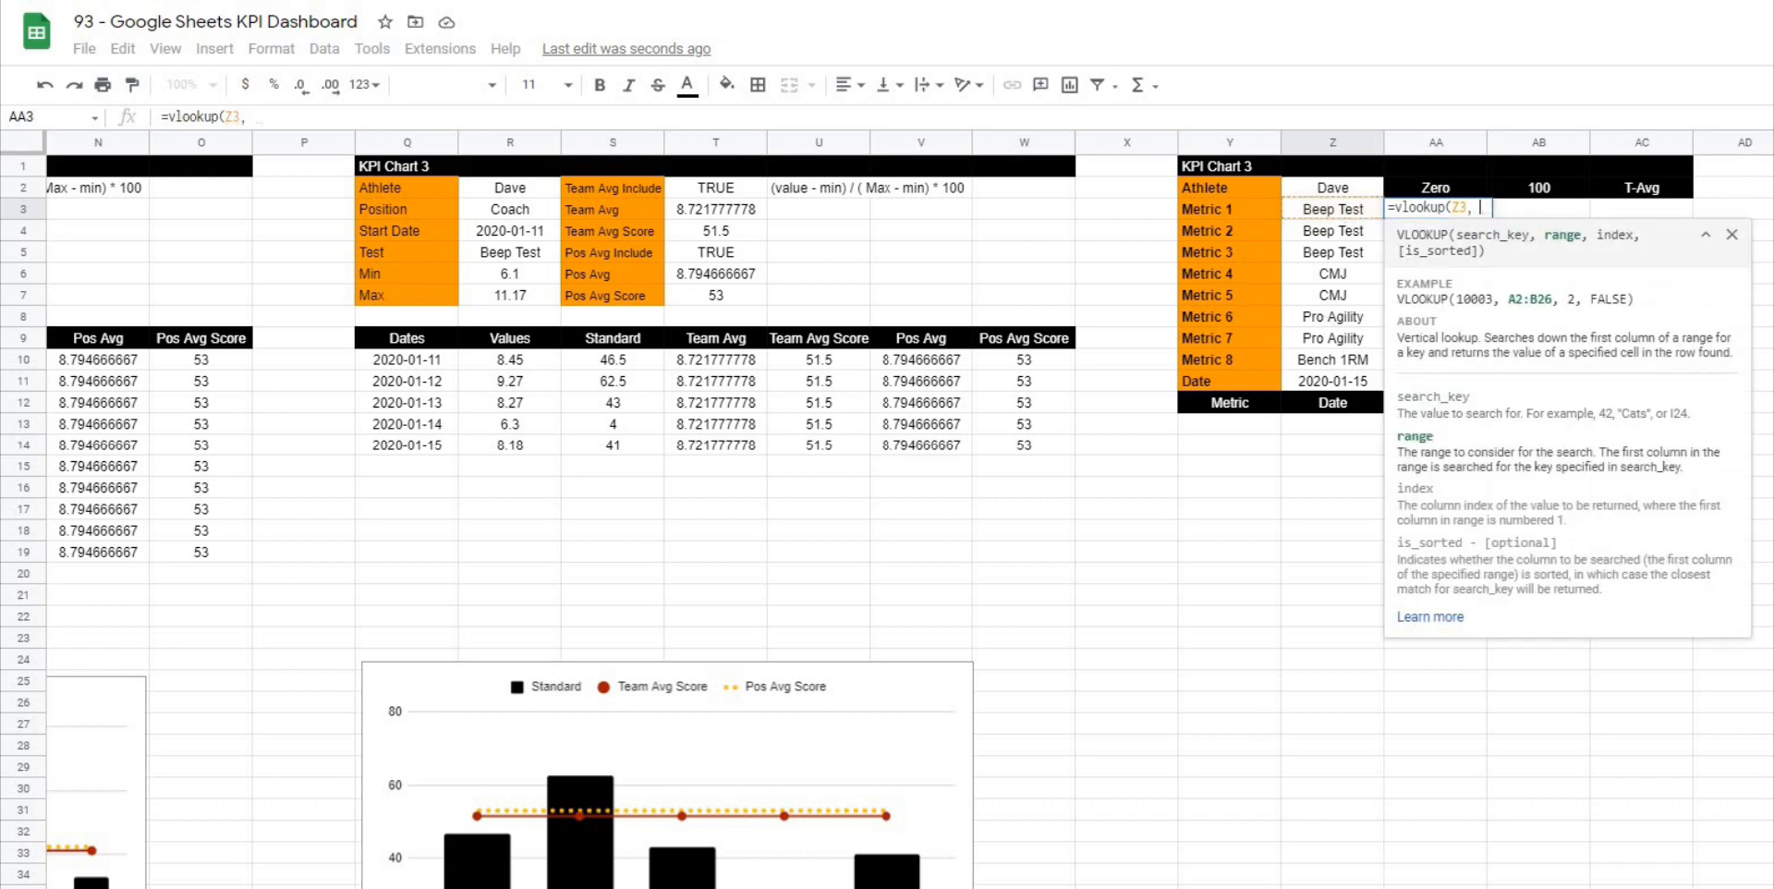
pyautogui.click(443, 887)
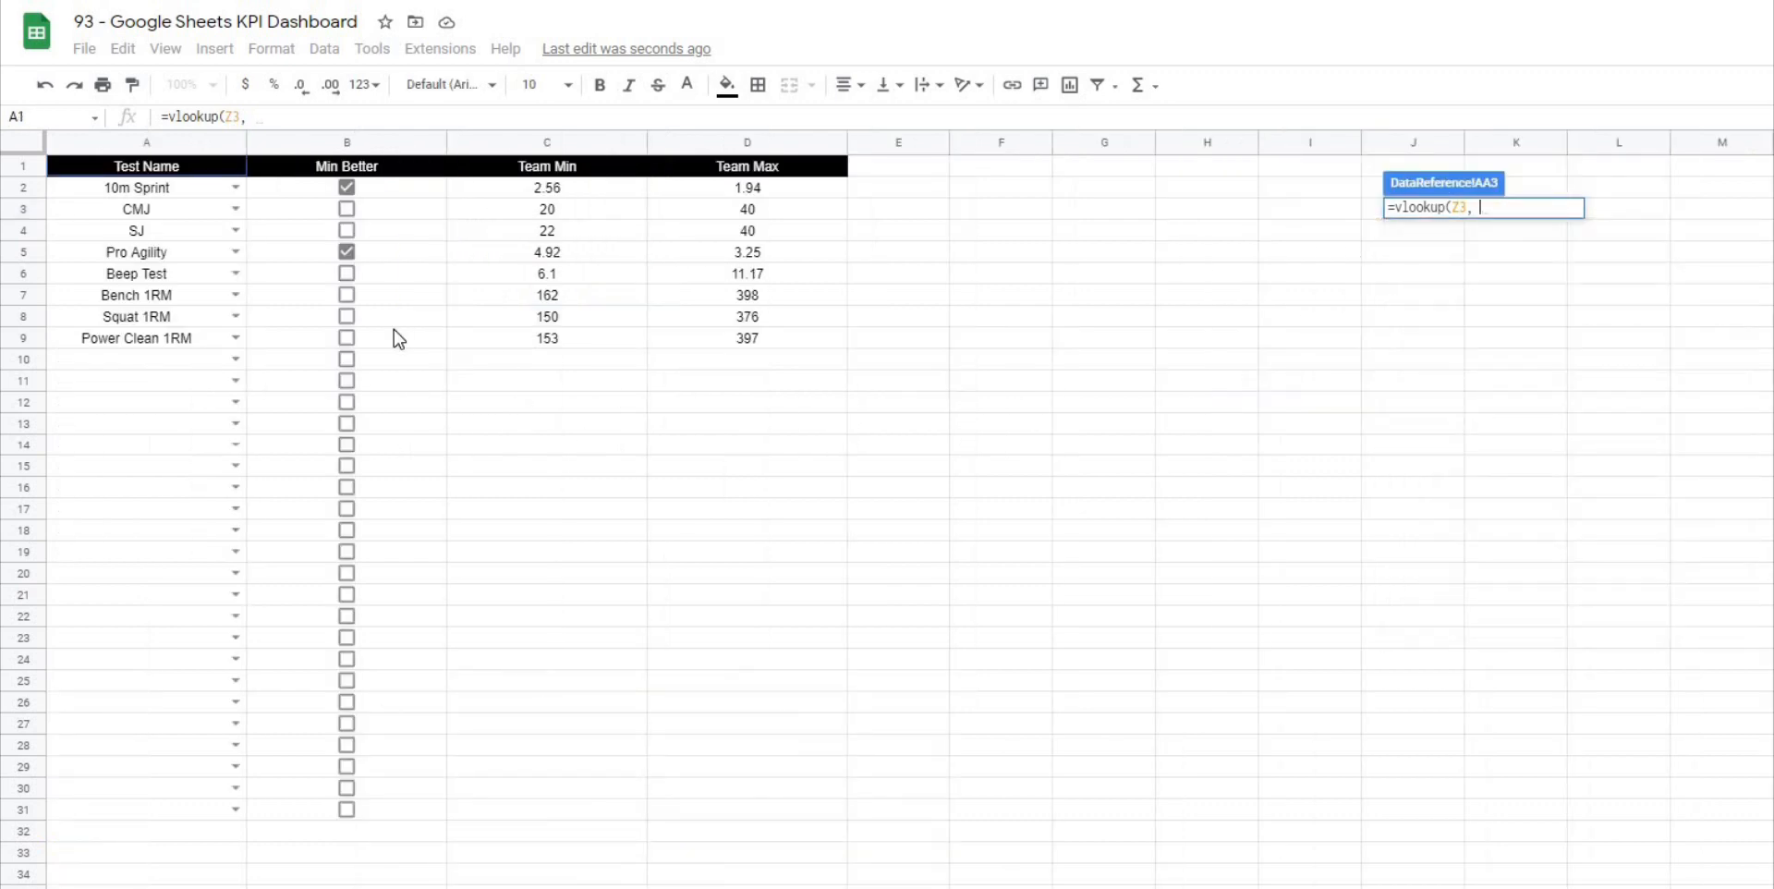
pyautogui.moveTo(101, 174); pyautogui.dragTo(764, 167)
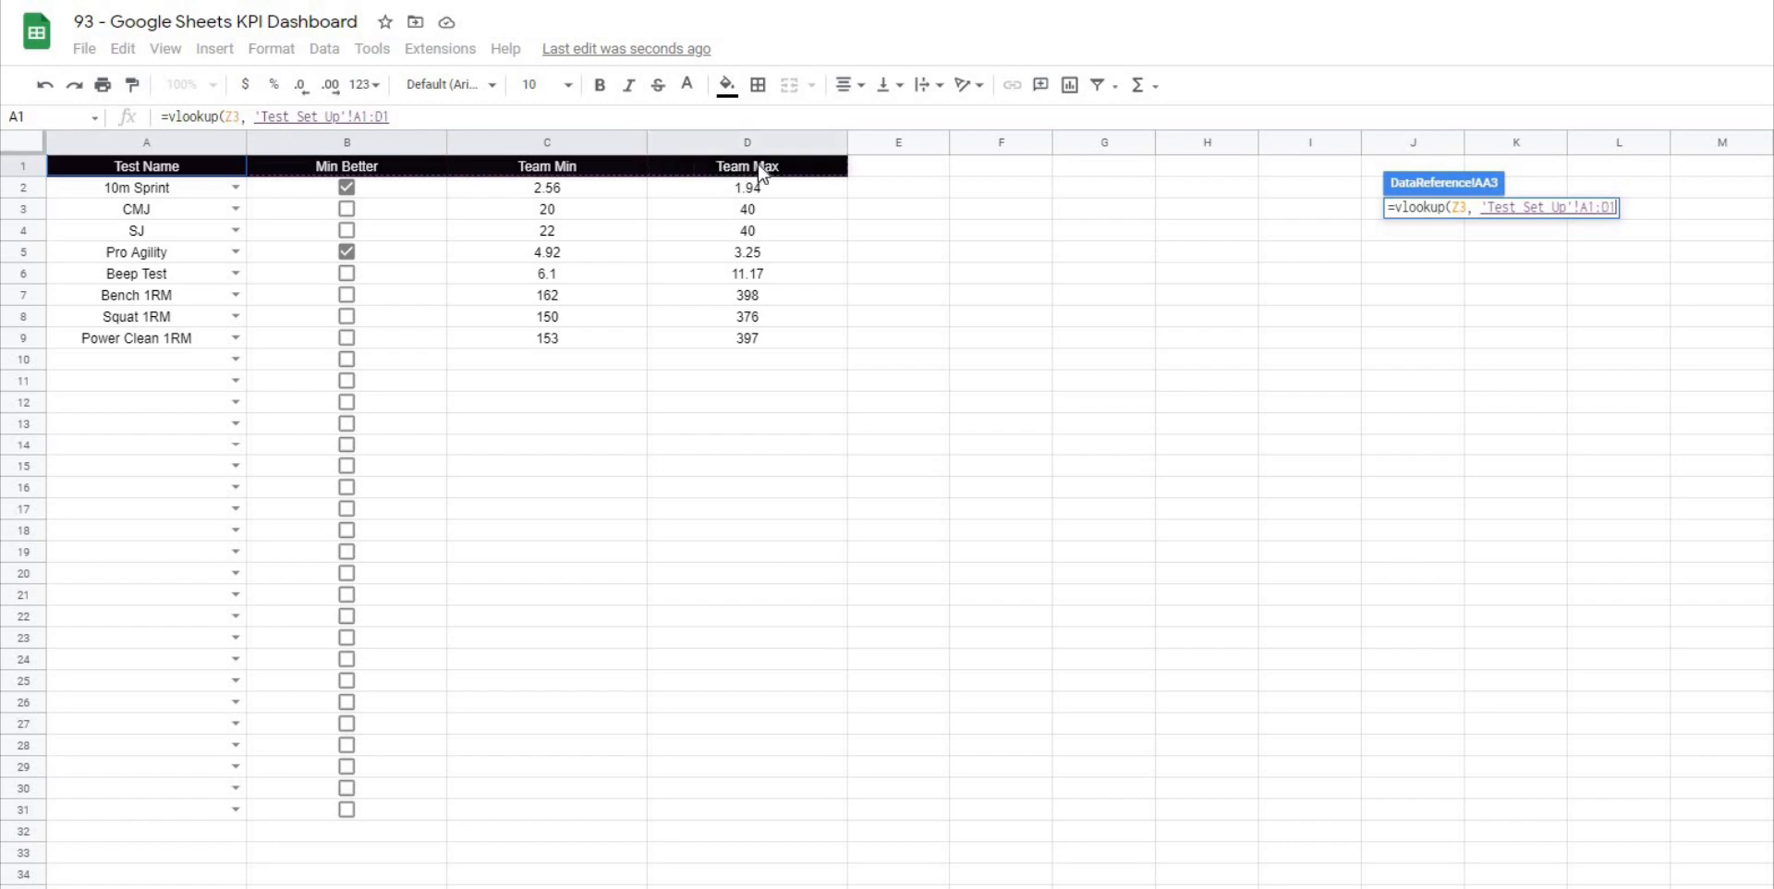
pyautogui.click(389, 117)
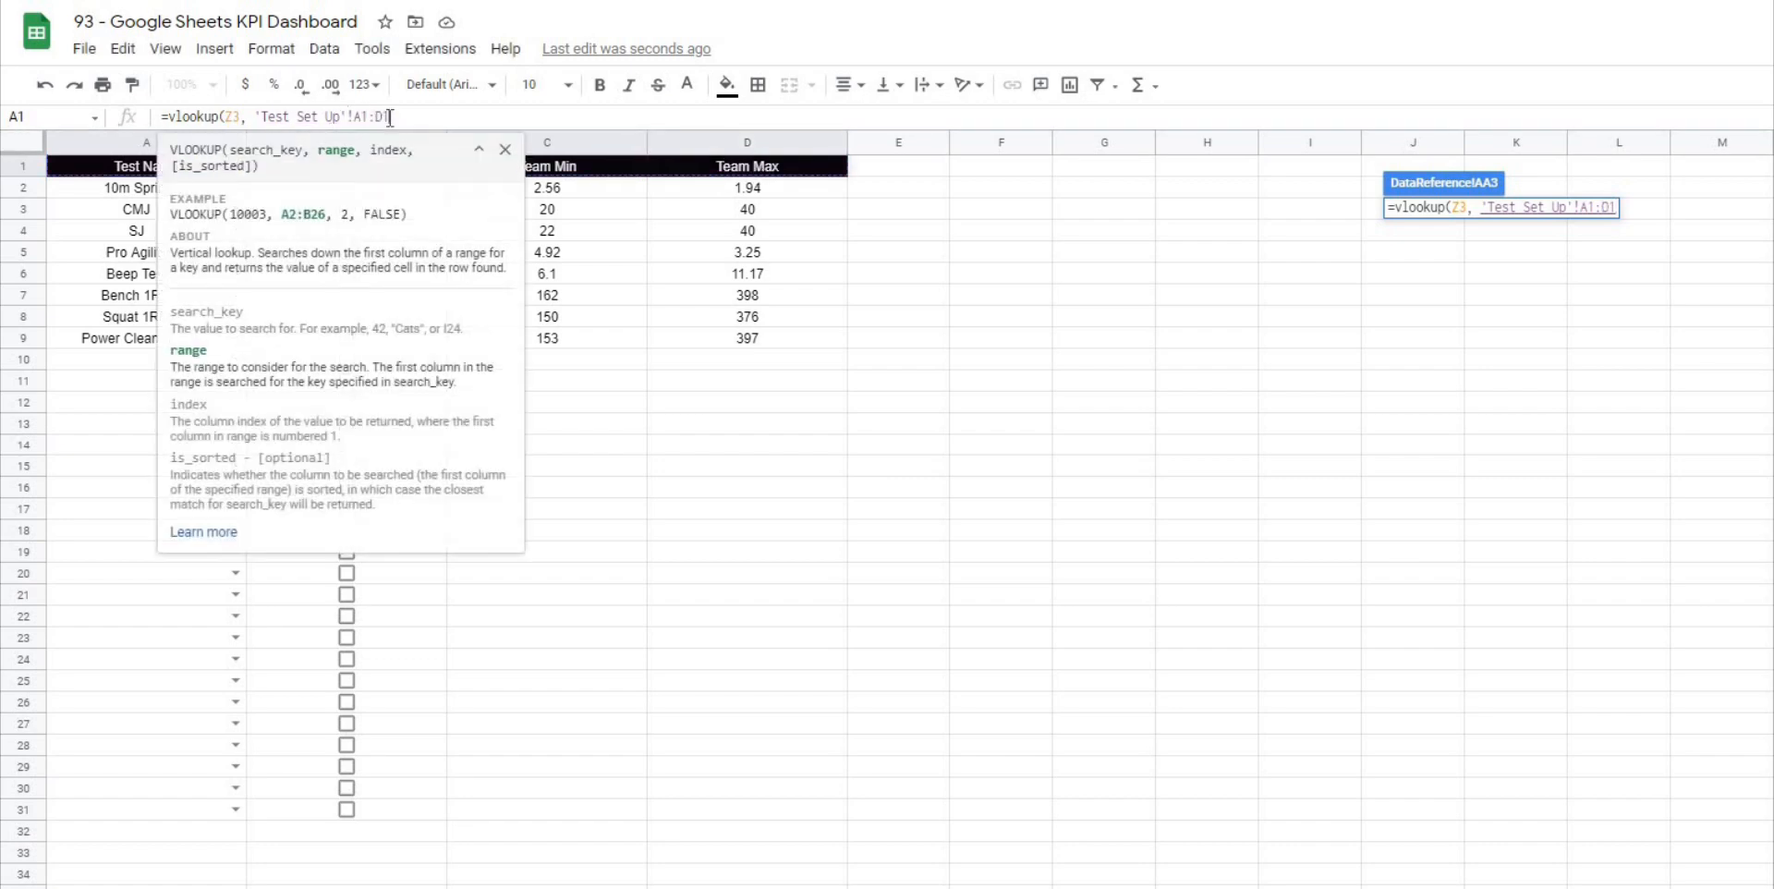
pyautogui.press('BackSpace')
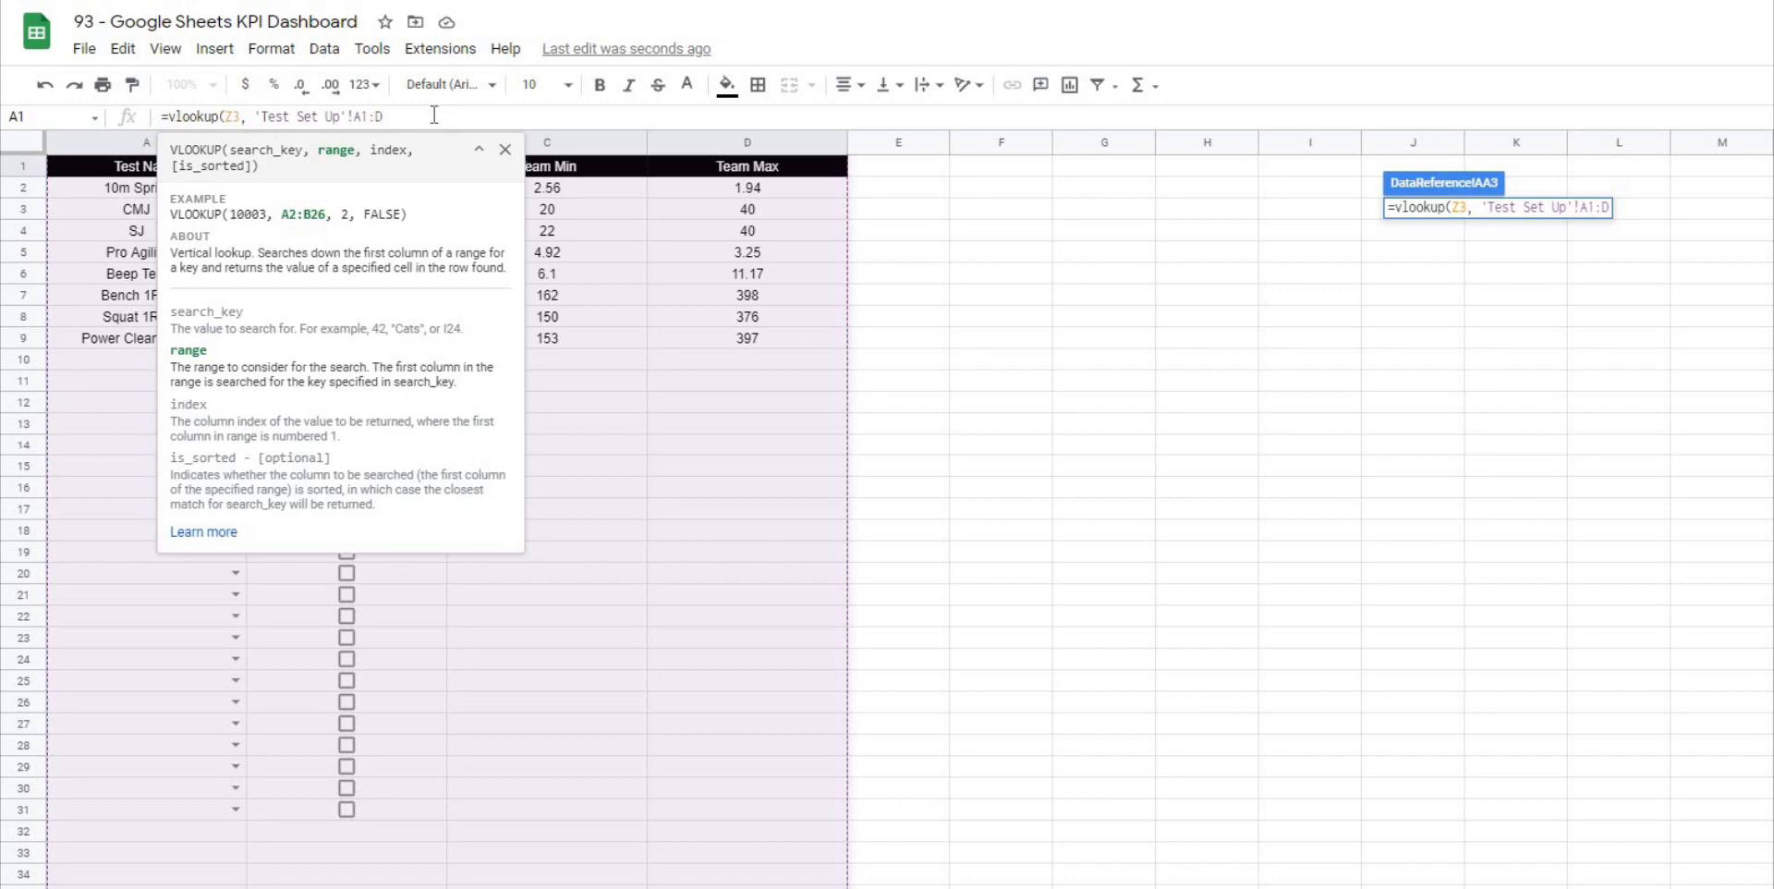
pyautogui.write(',')
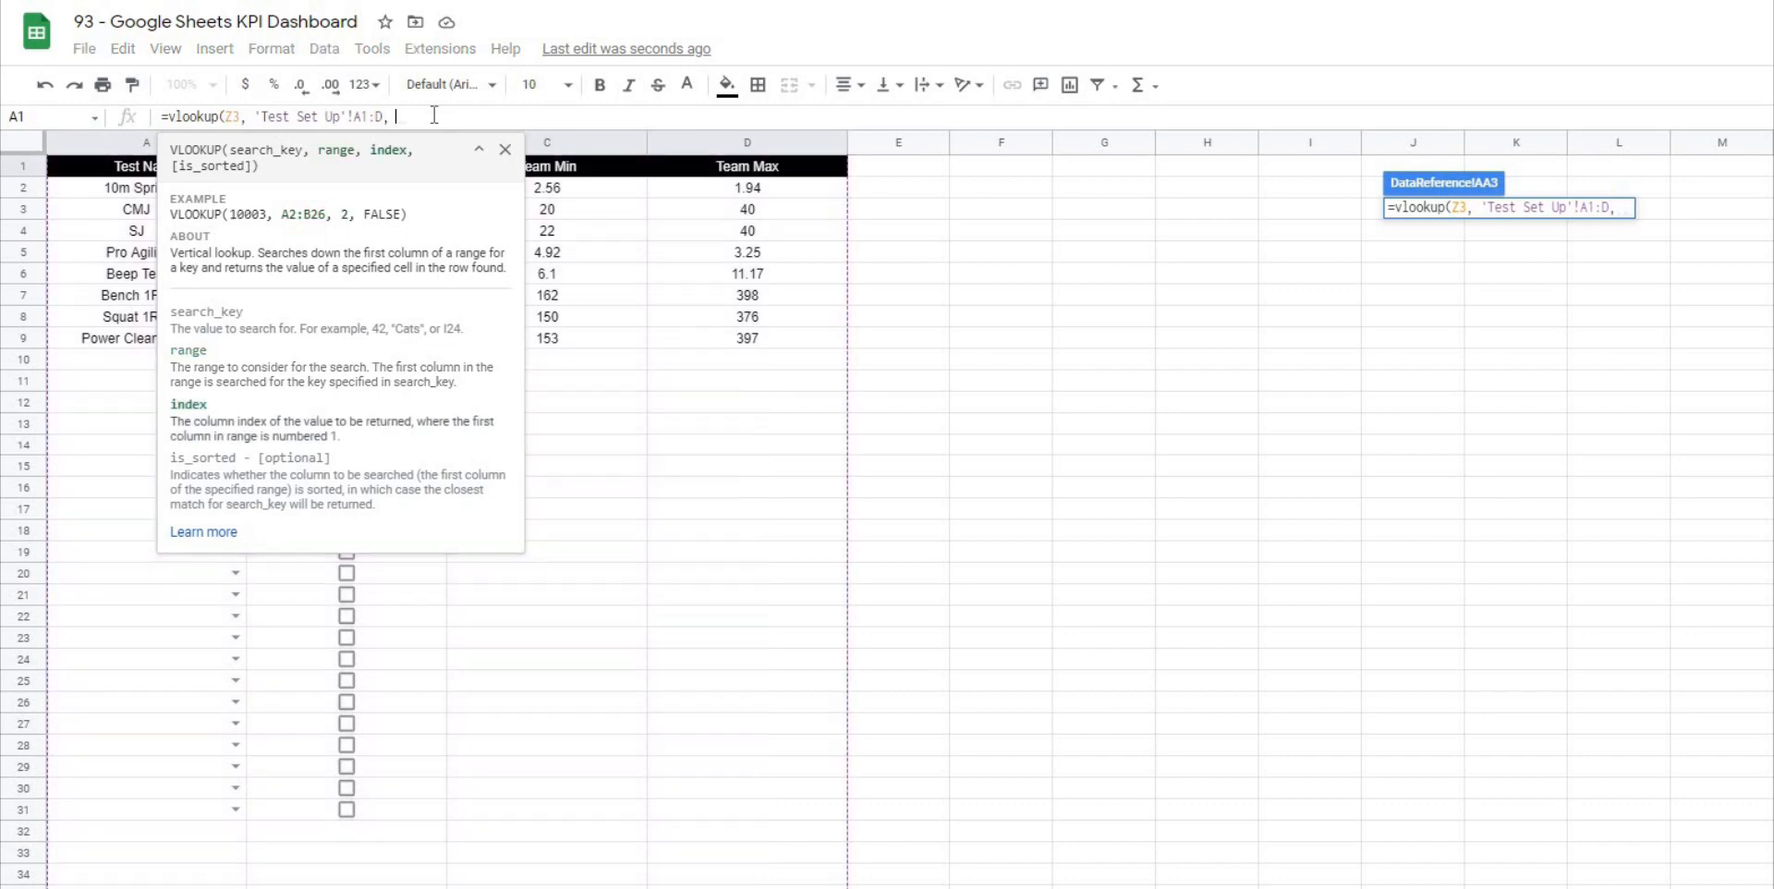
# Step: Complete the AA3 lookup with column index 3 for Team Min and is_sorted set to False
pyautogui.click(480, 150)
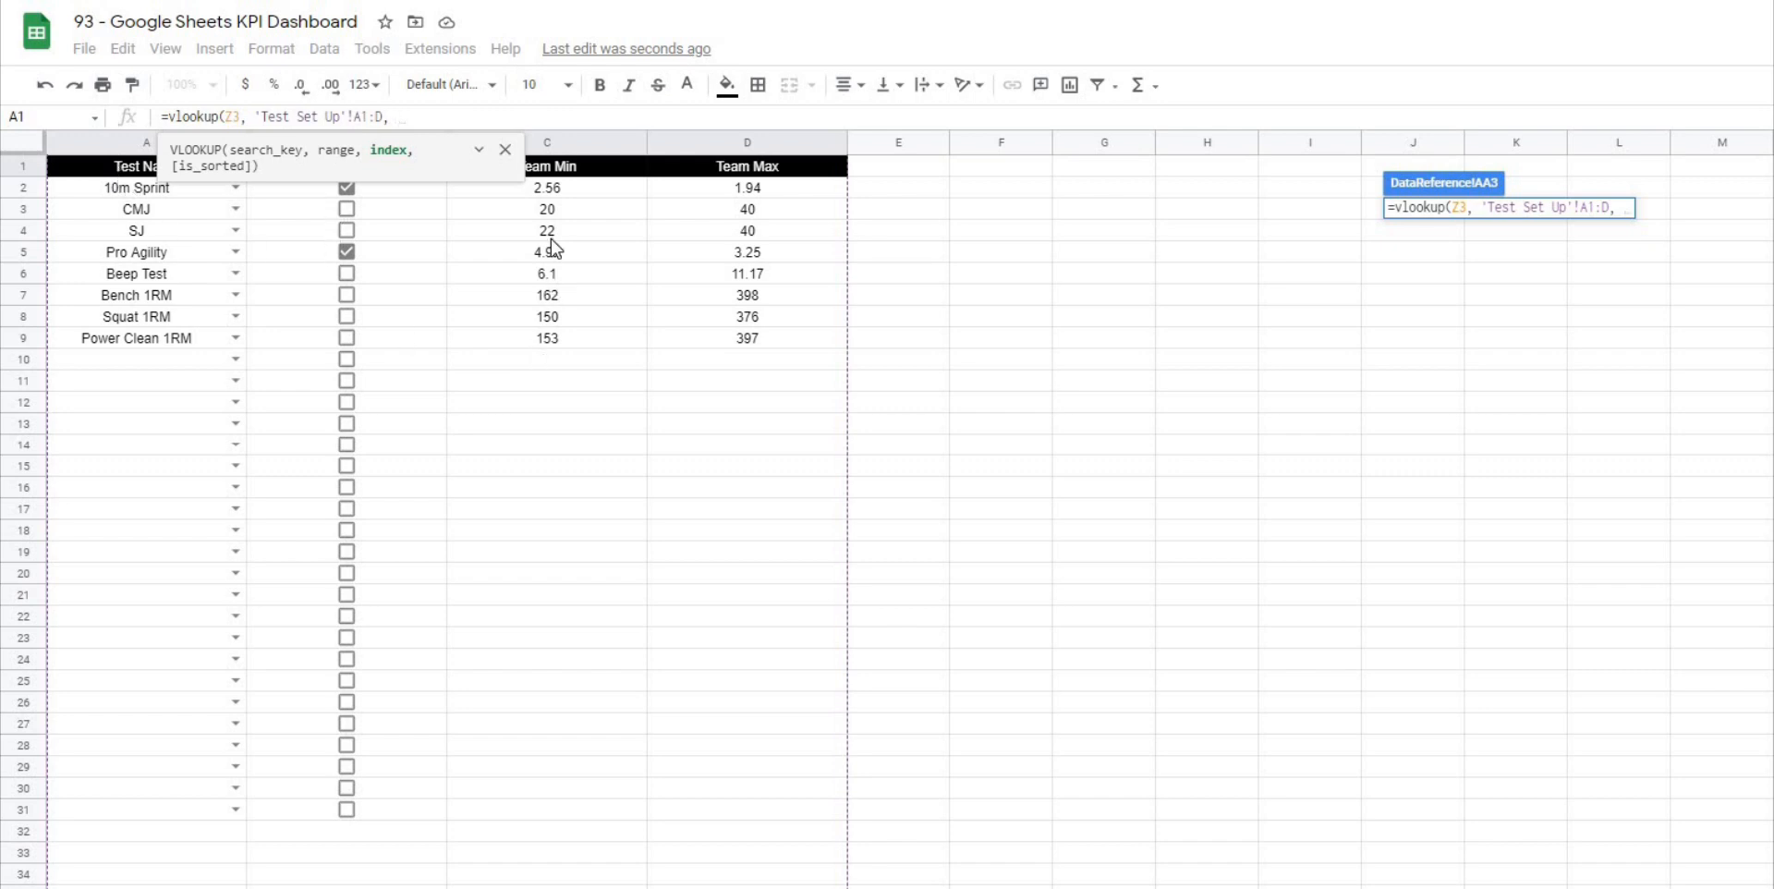
pyautogui.write('3')
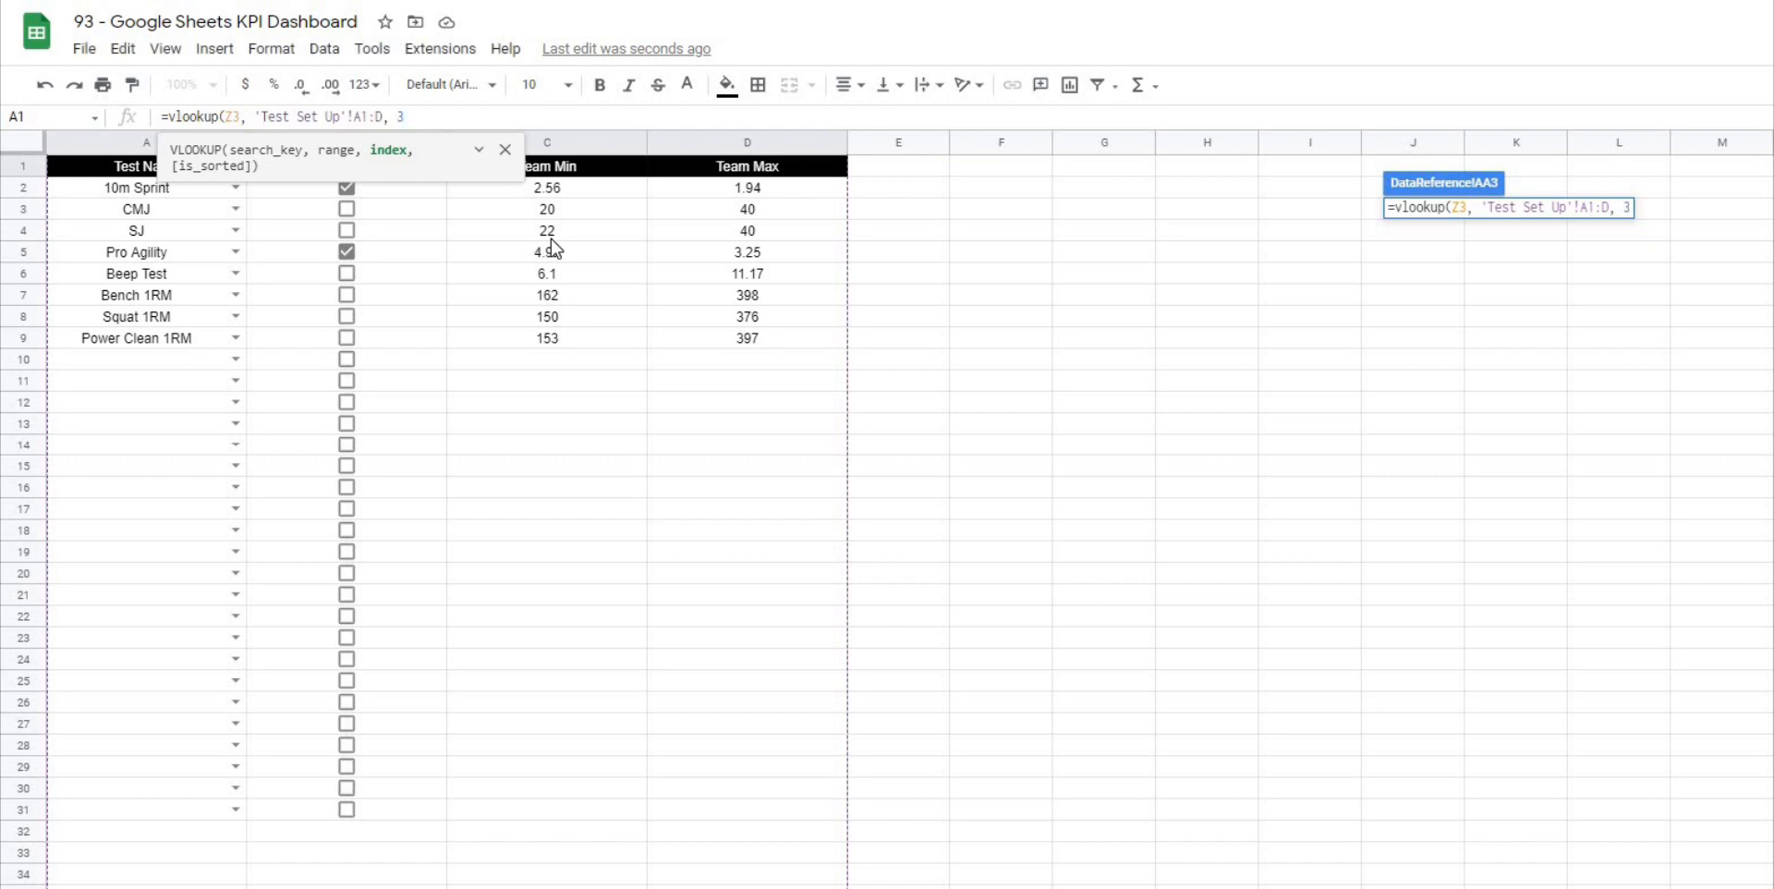
pyautogui.write(', False')
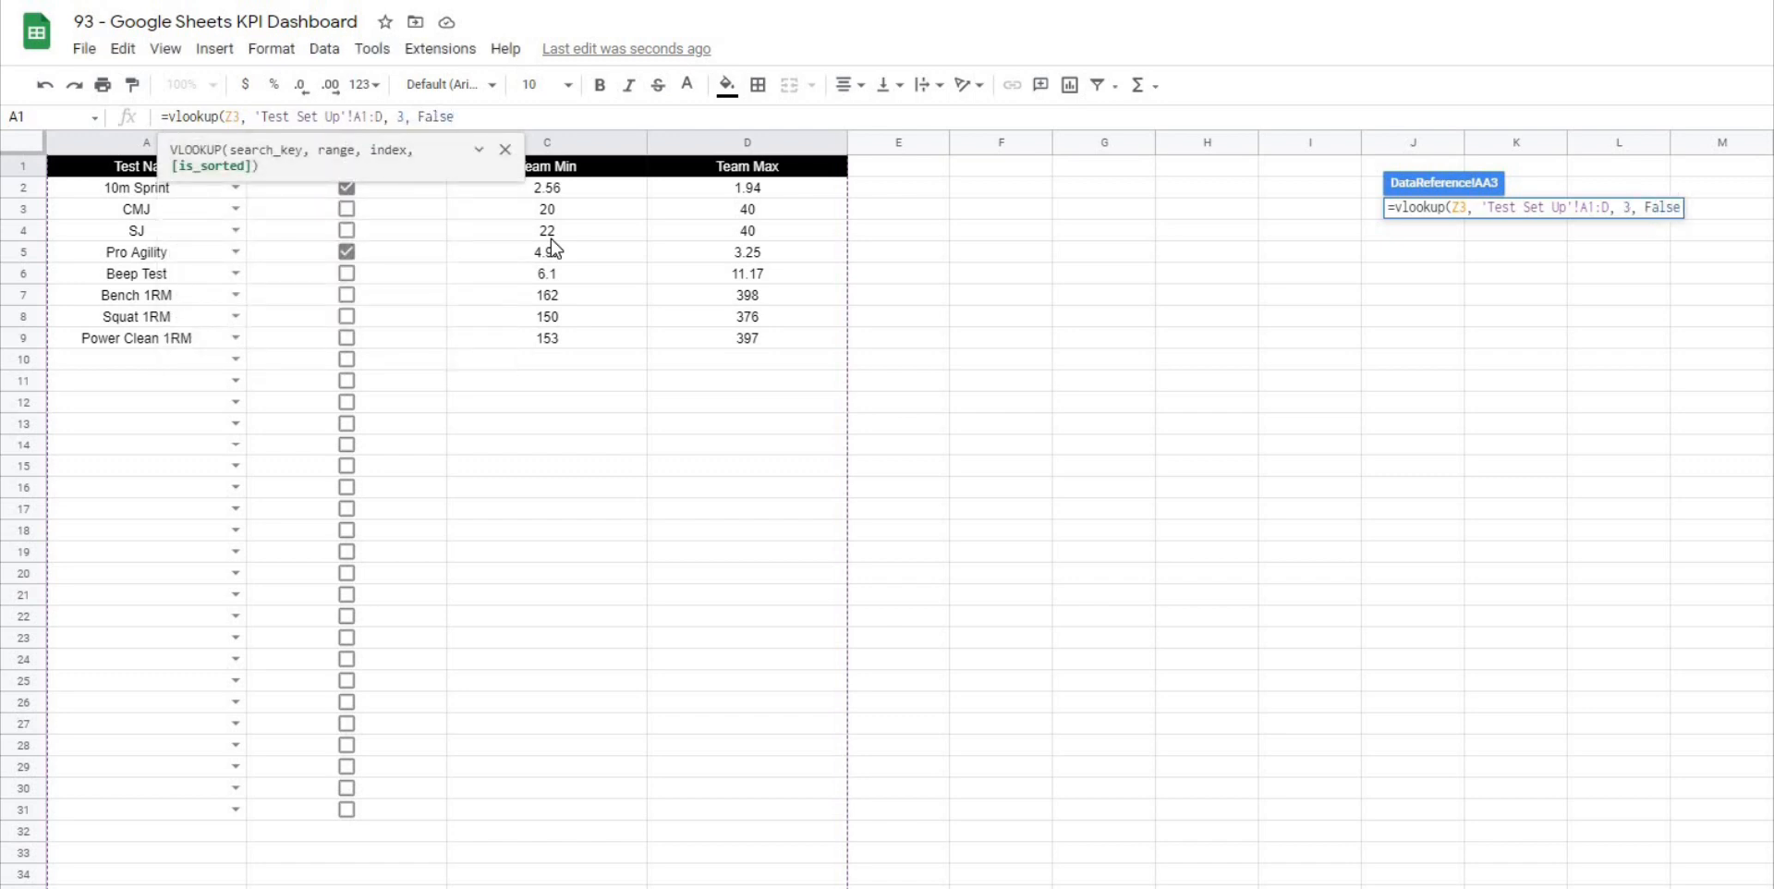
pyautogui.write(')')
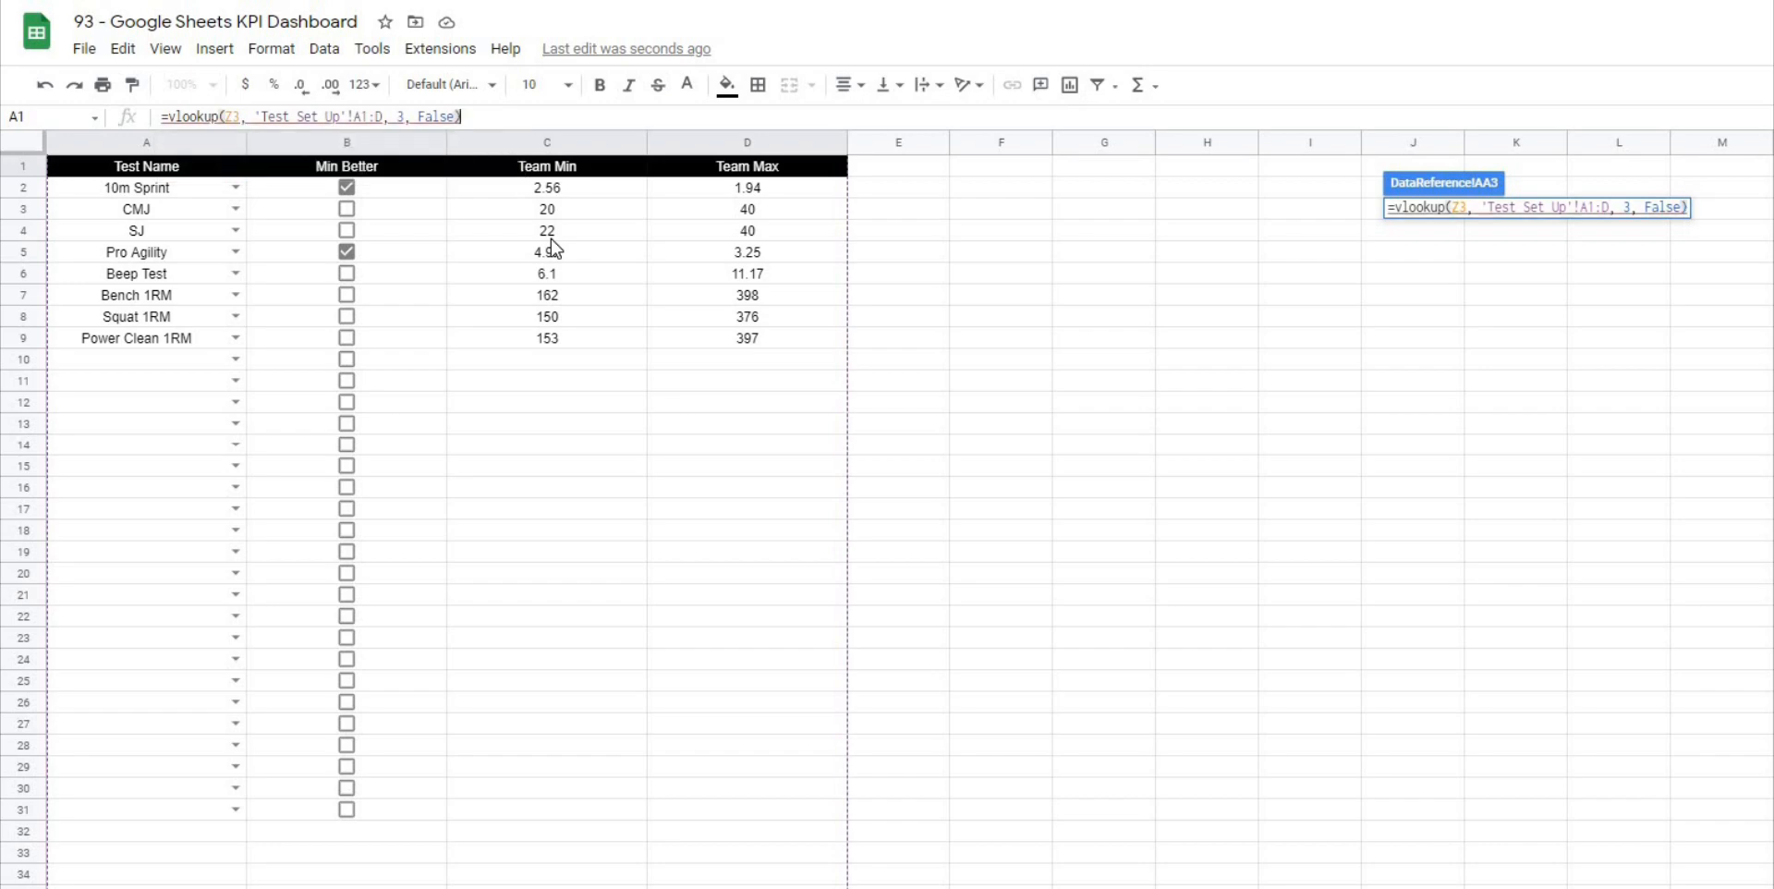
pyautogui.press('Return')
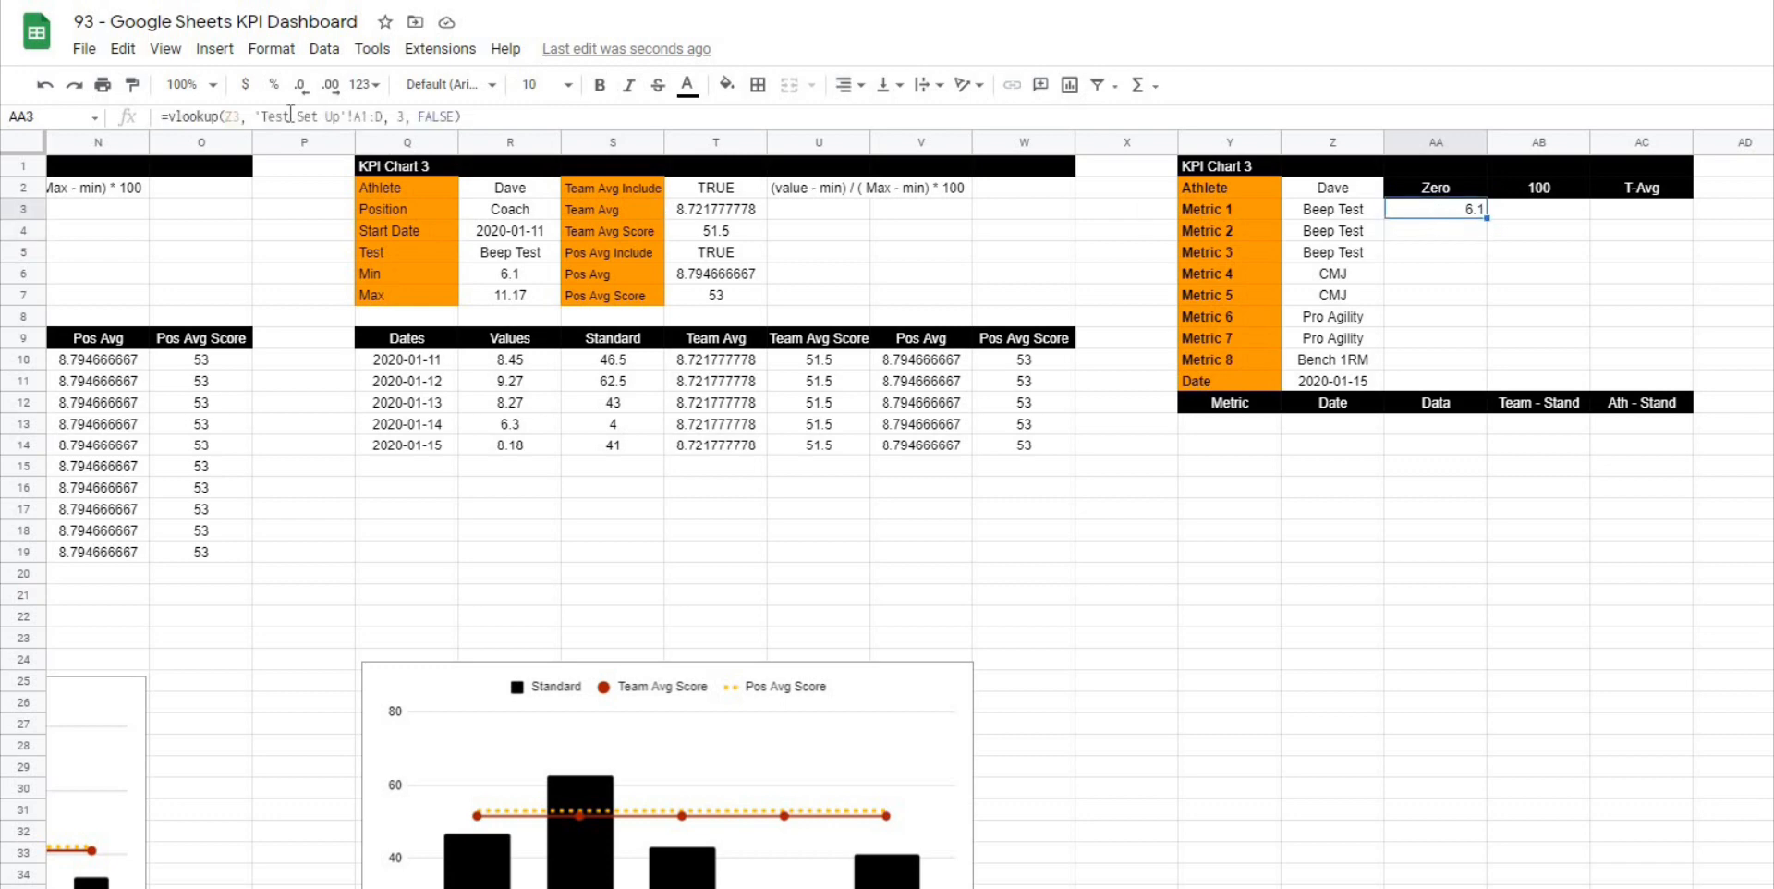
# Step: Lock the references in the AA3 lookup as $Z3 and 'Test Set Up'!$A$1:$D
pyautogui.click(375, 115)
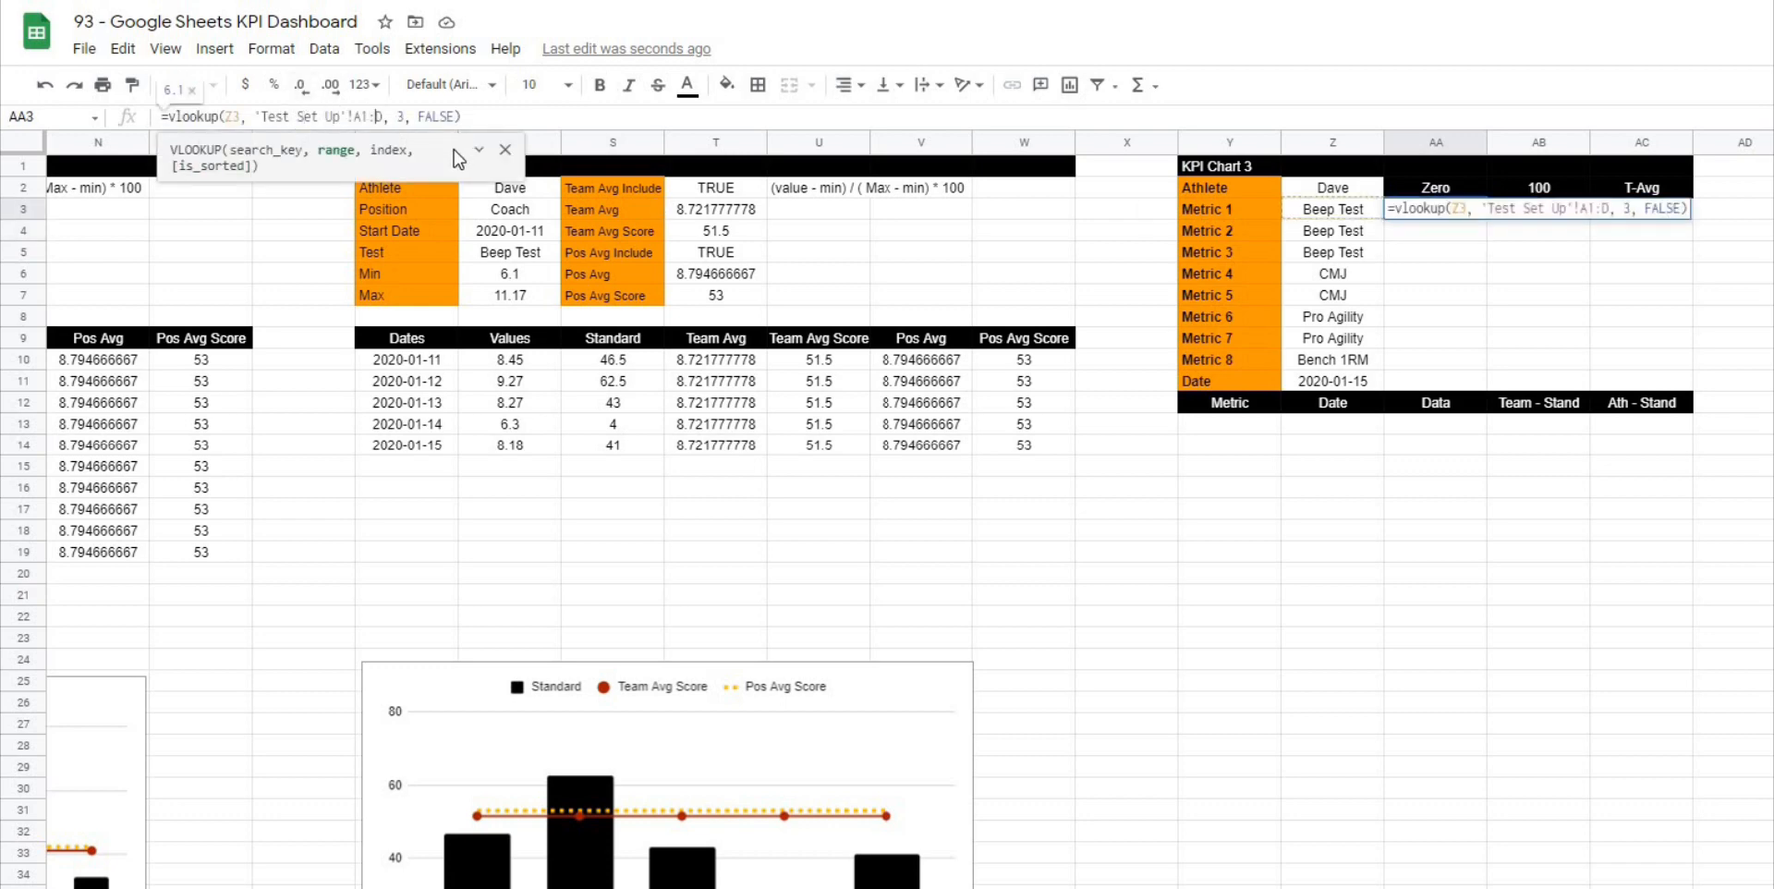
pyautogui.press('F4')
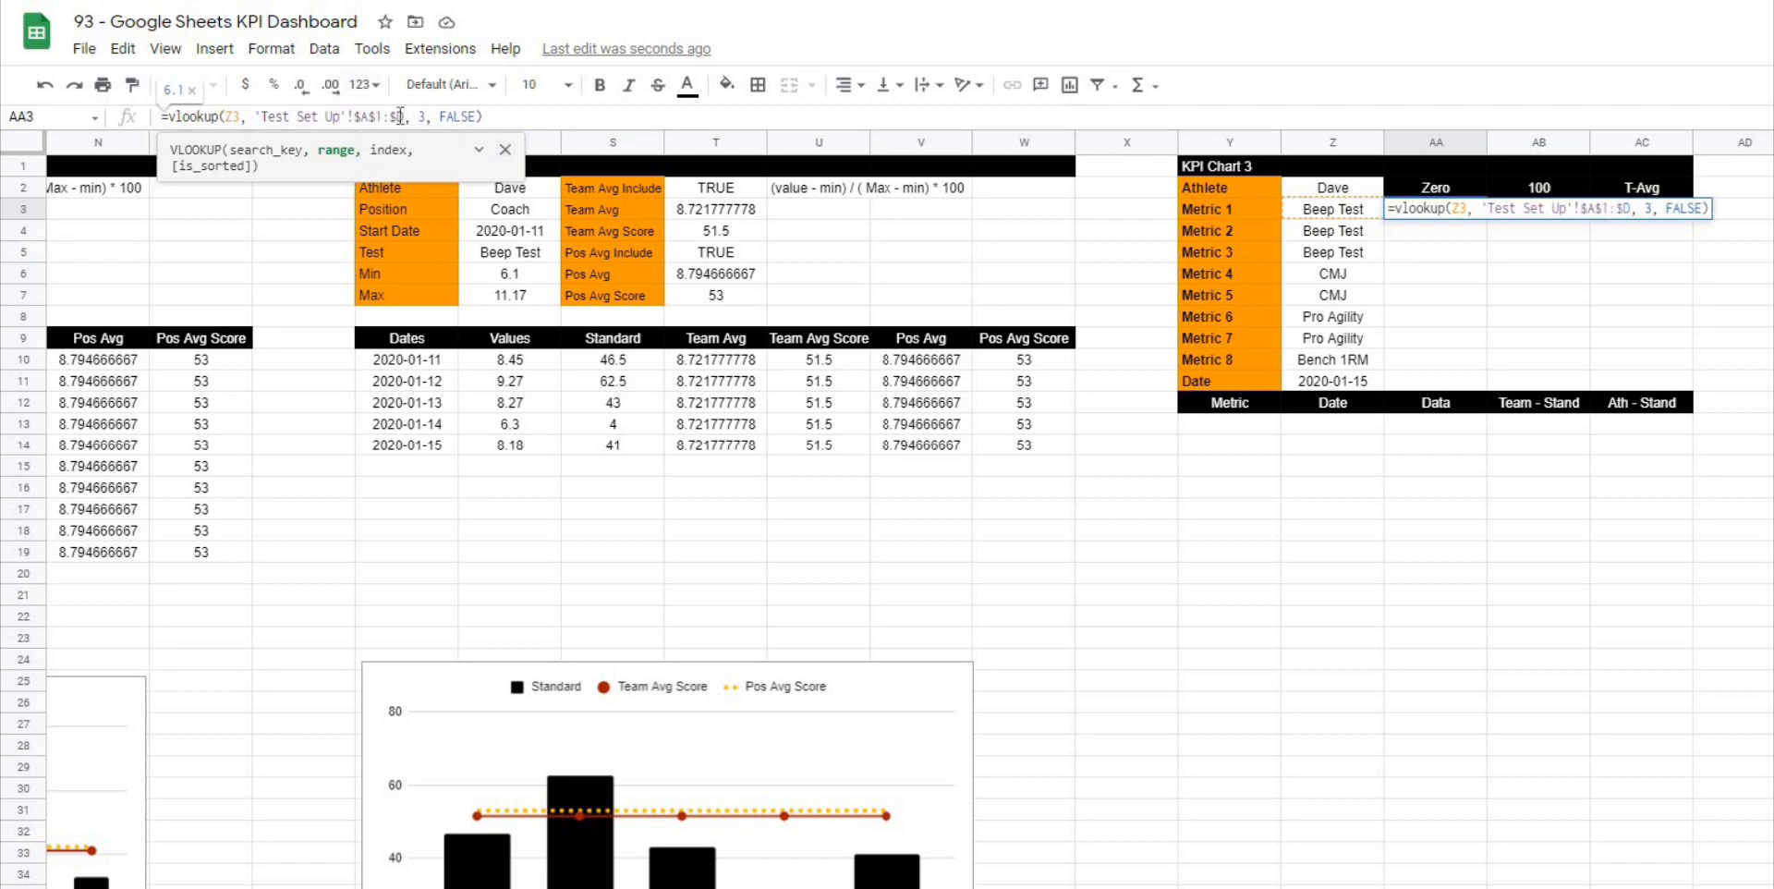
pyautogui.click(238, 115)
pyautogui.write('$')
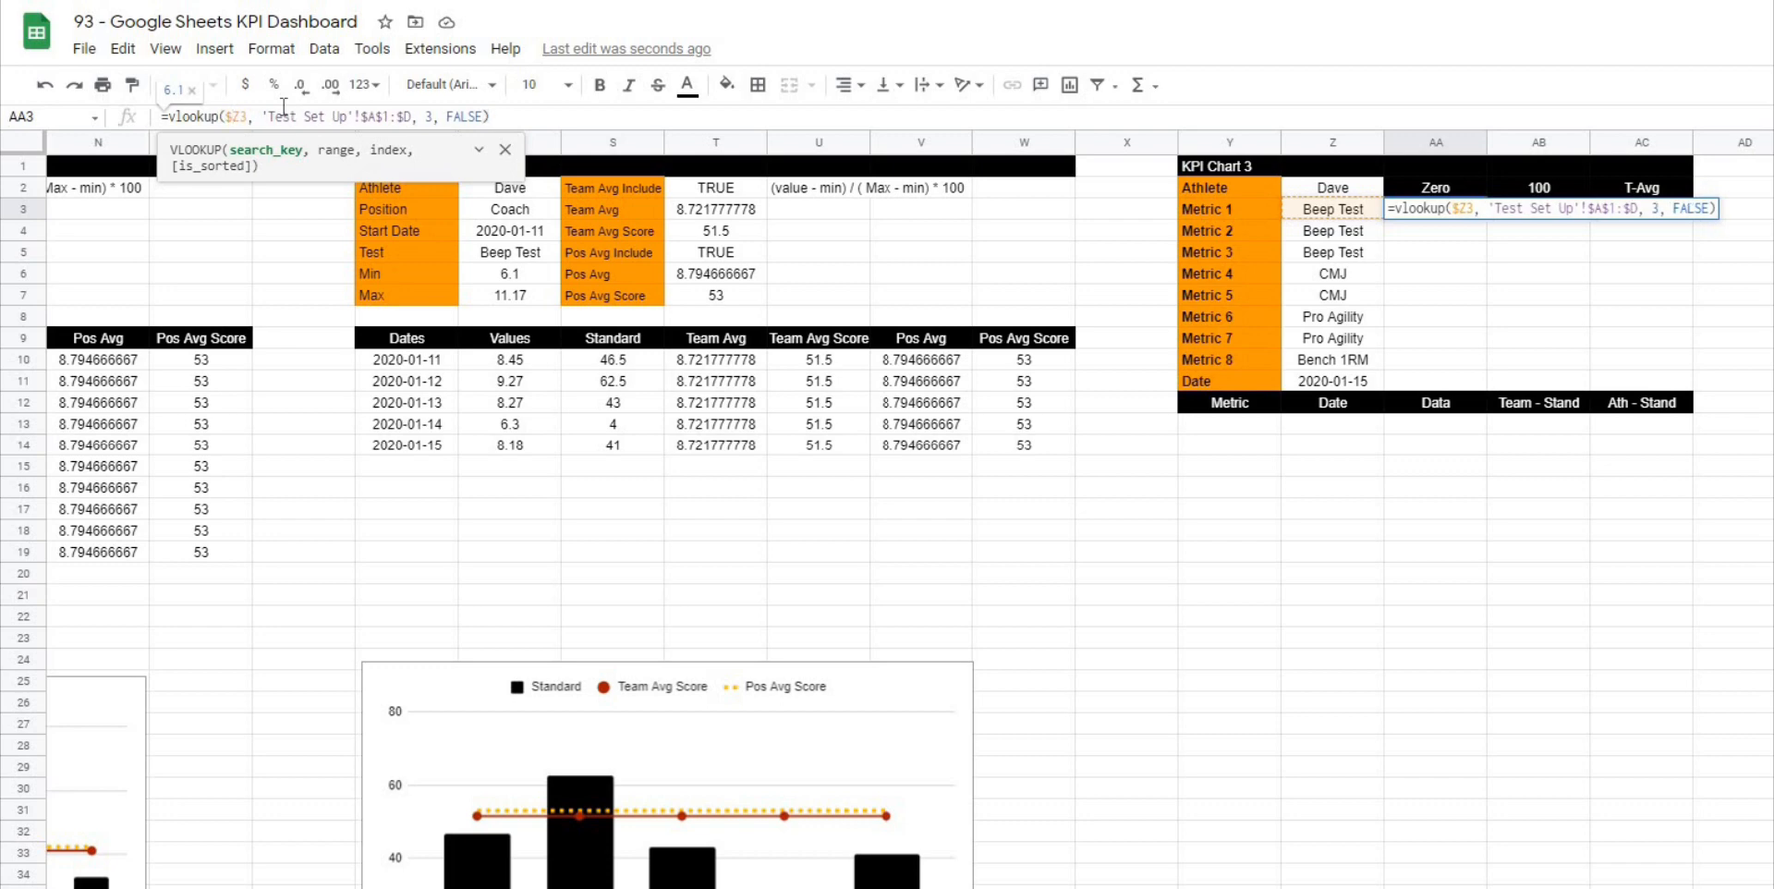
pyautogui.click(518, 117)
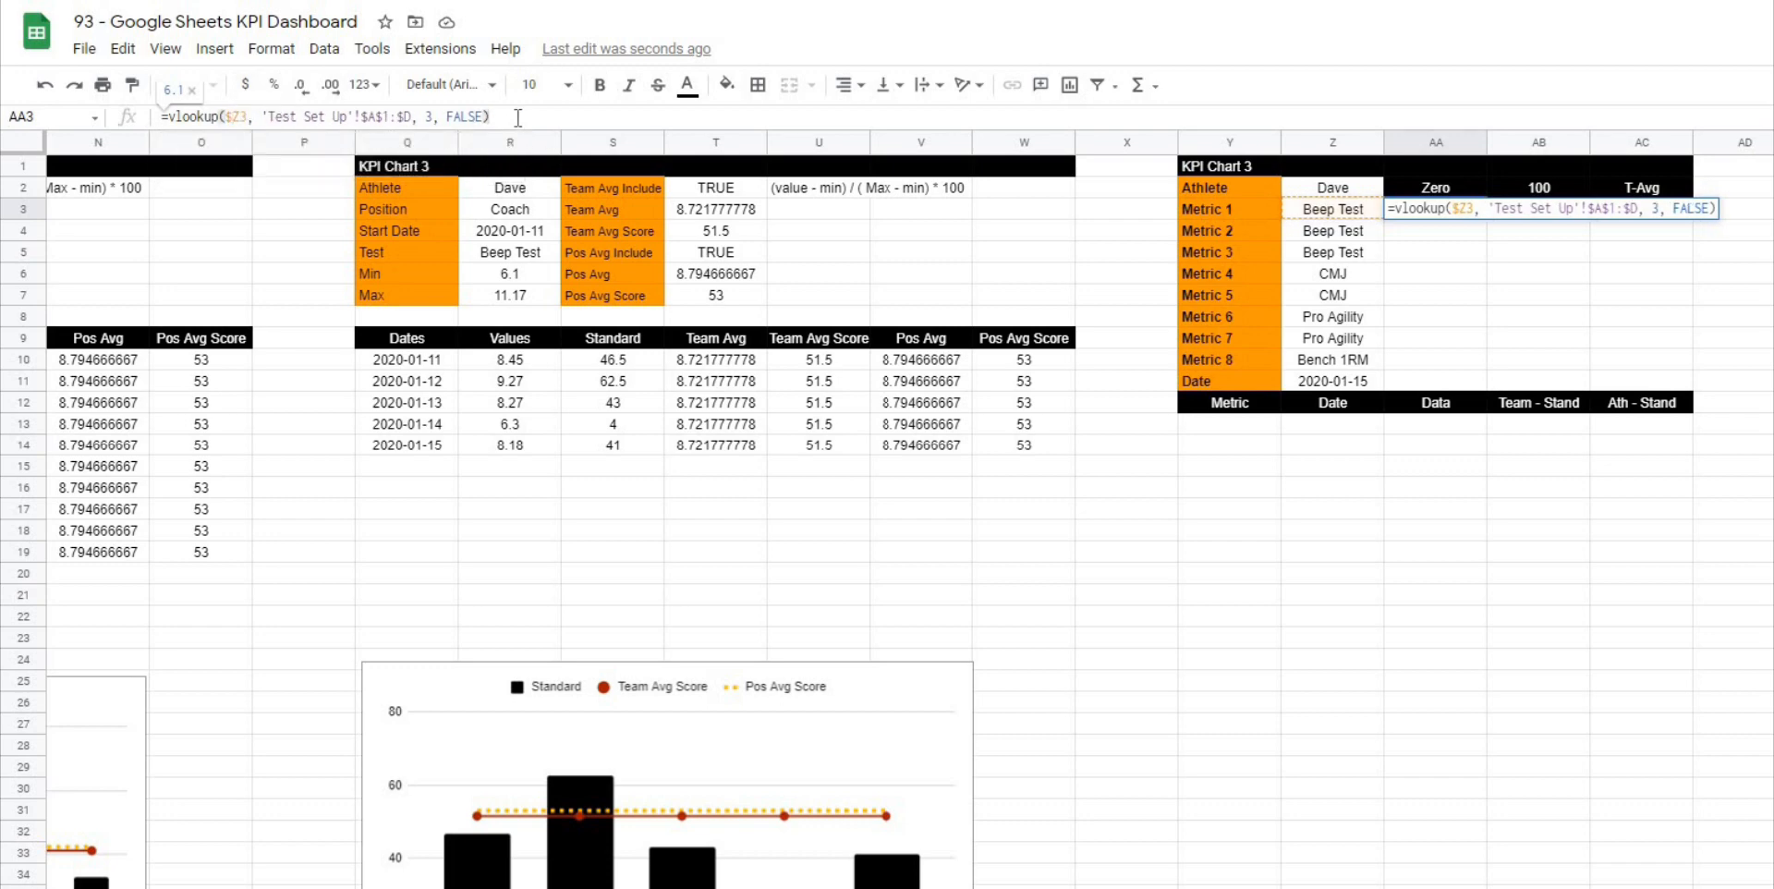
pyautogui.press('Return')
pyautogui.click(1477, 215)
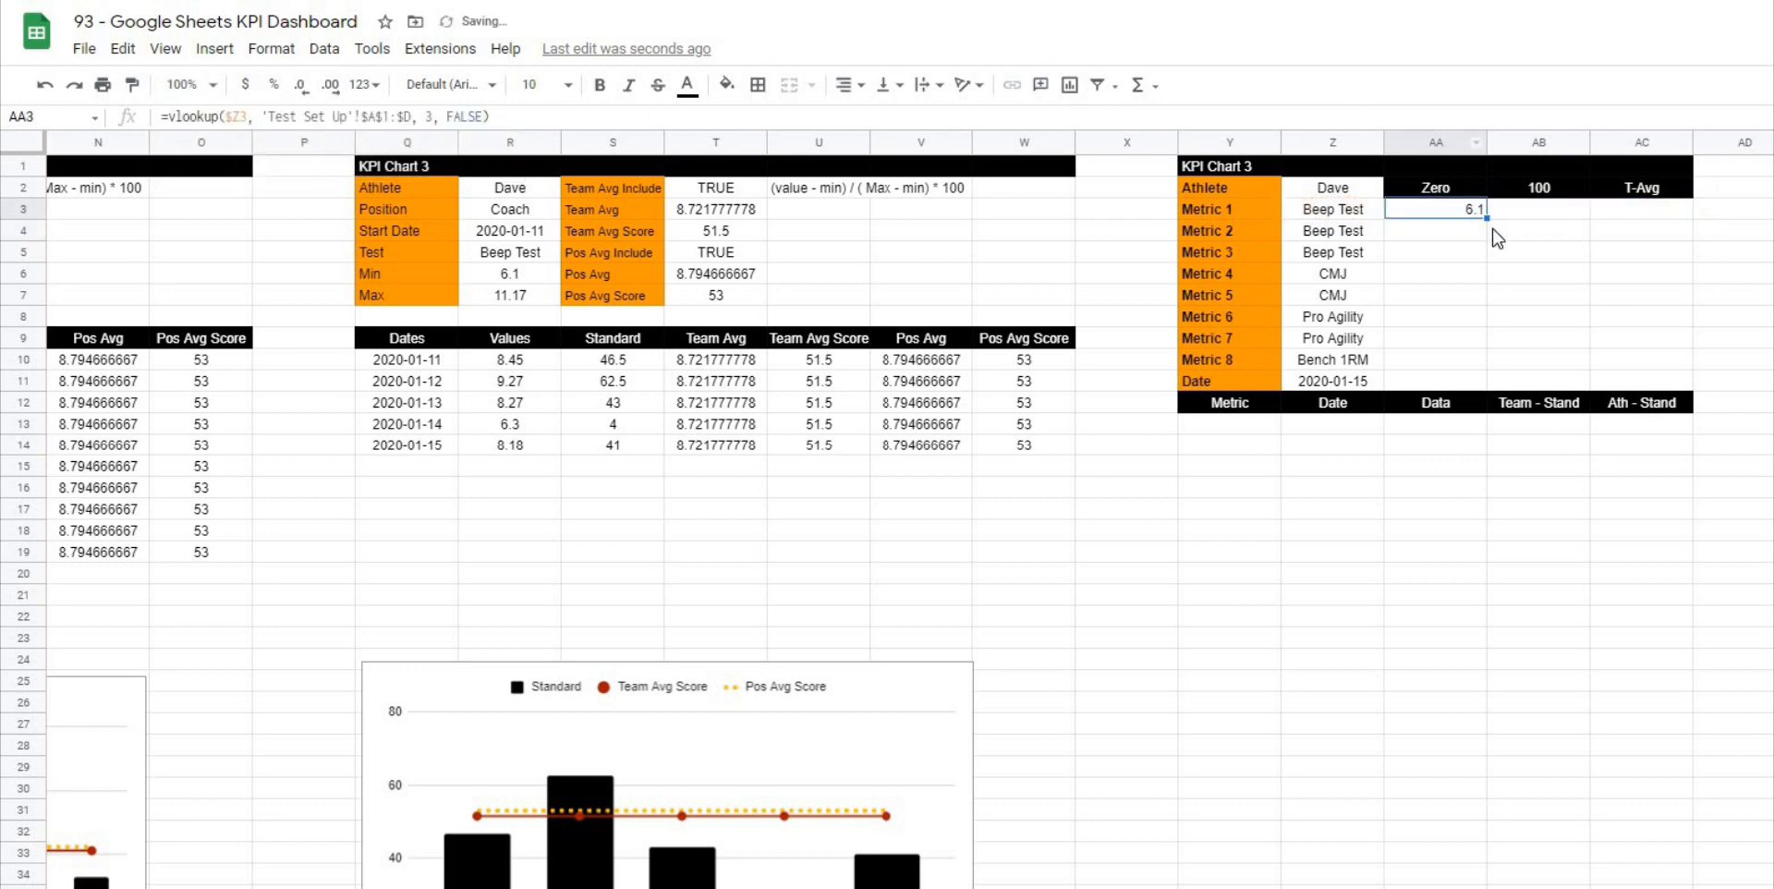
# Step: Fill the AA3 lookup down through AA10 and copy it across into AB3
pyautogui.moveTo(1488, 218); pyautogui.dragTo(1489, 362)
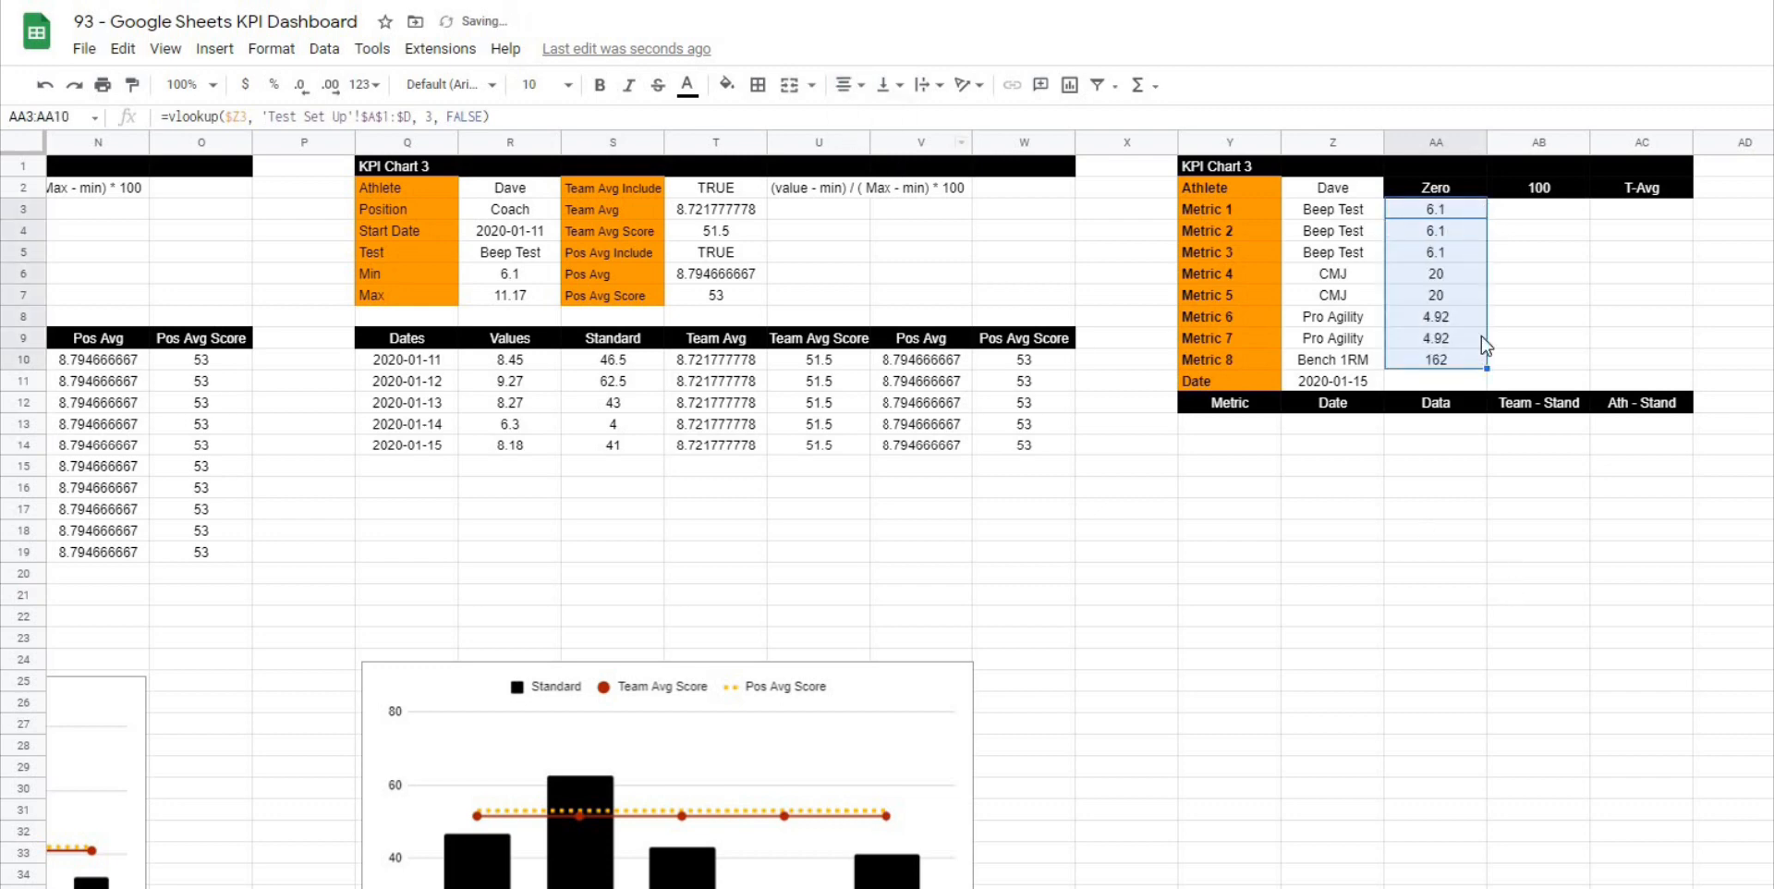
pyautogui.click(1510, 575)
pyautogui.click(1461, 215)
pyautogui.moveTo(1487, 219); pyautogui.dragTo(1566, 251)
# Step: Set the column index of the AB3 lookup to 4 for the 100 column
pyautogui.click(1545, 212)
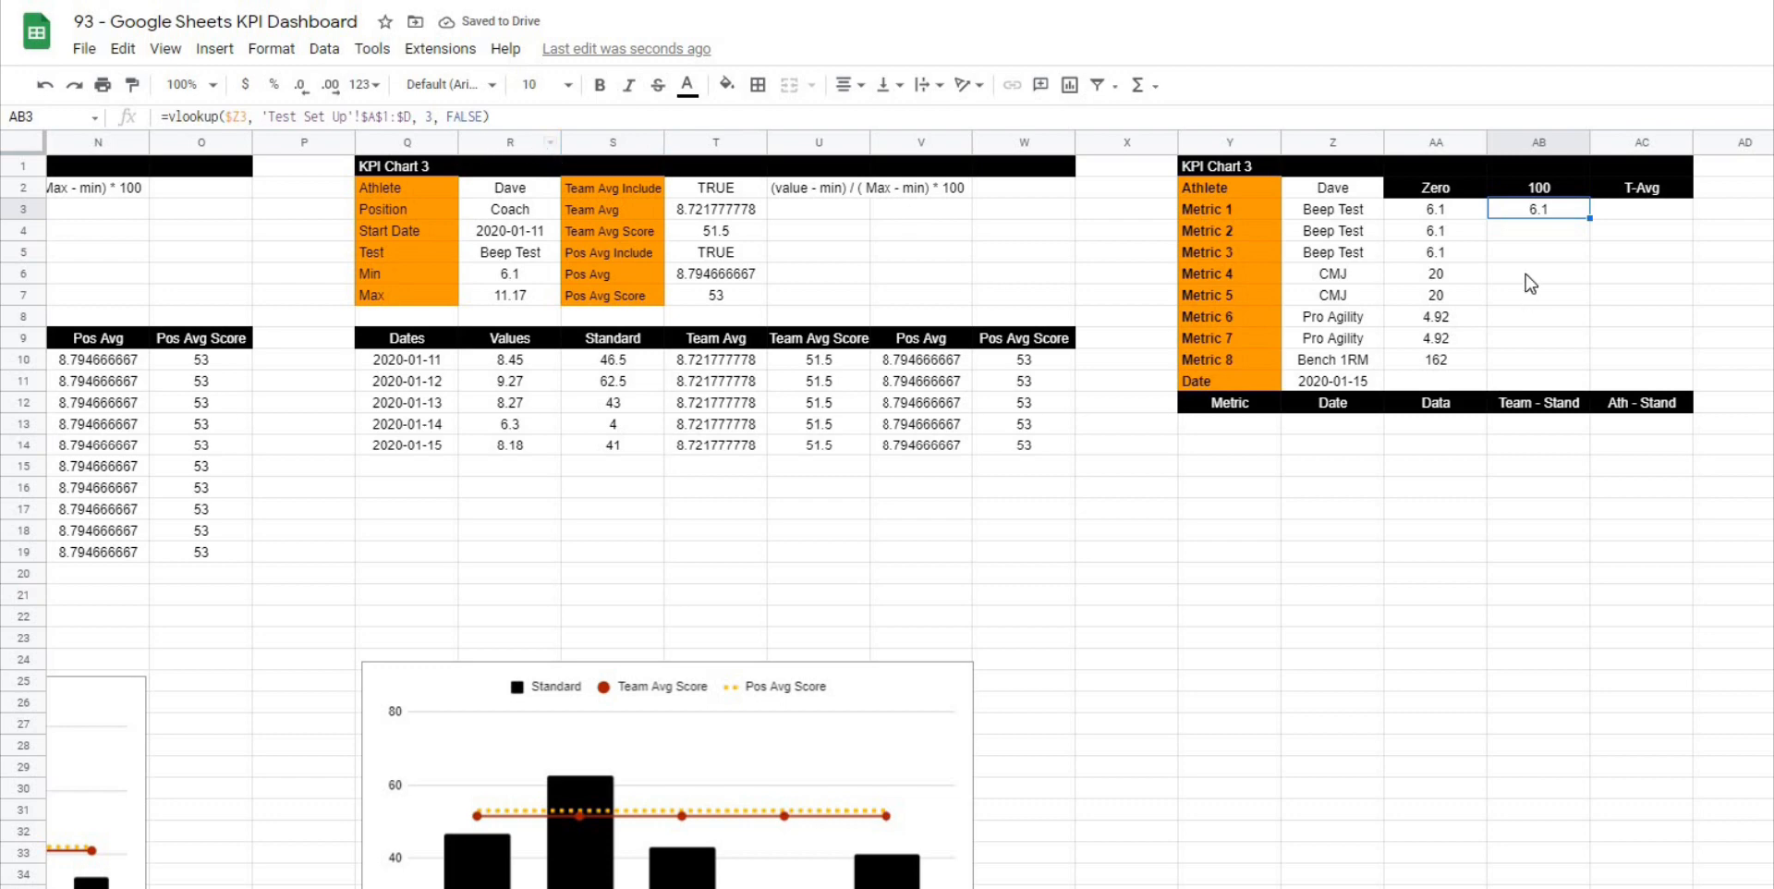
pyautogui.click(434, 118)
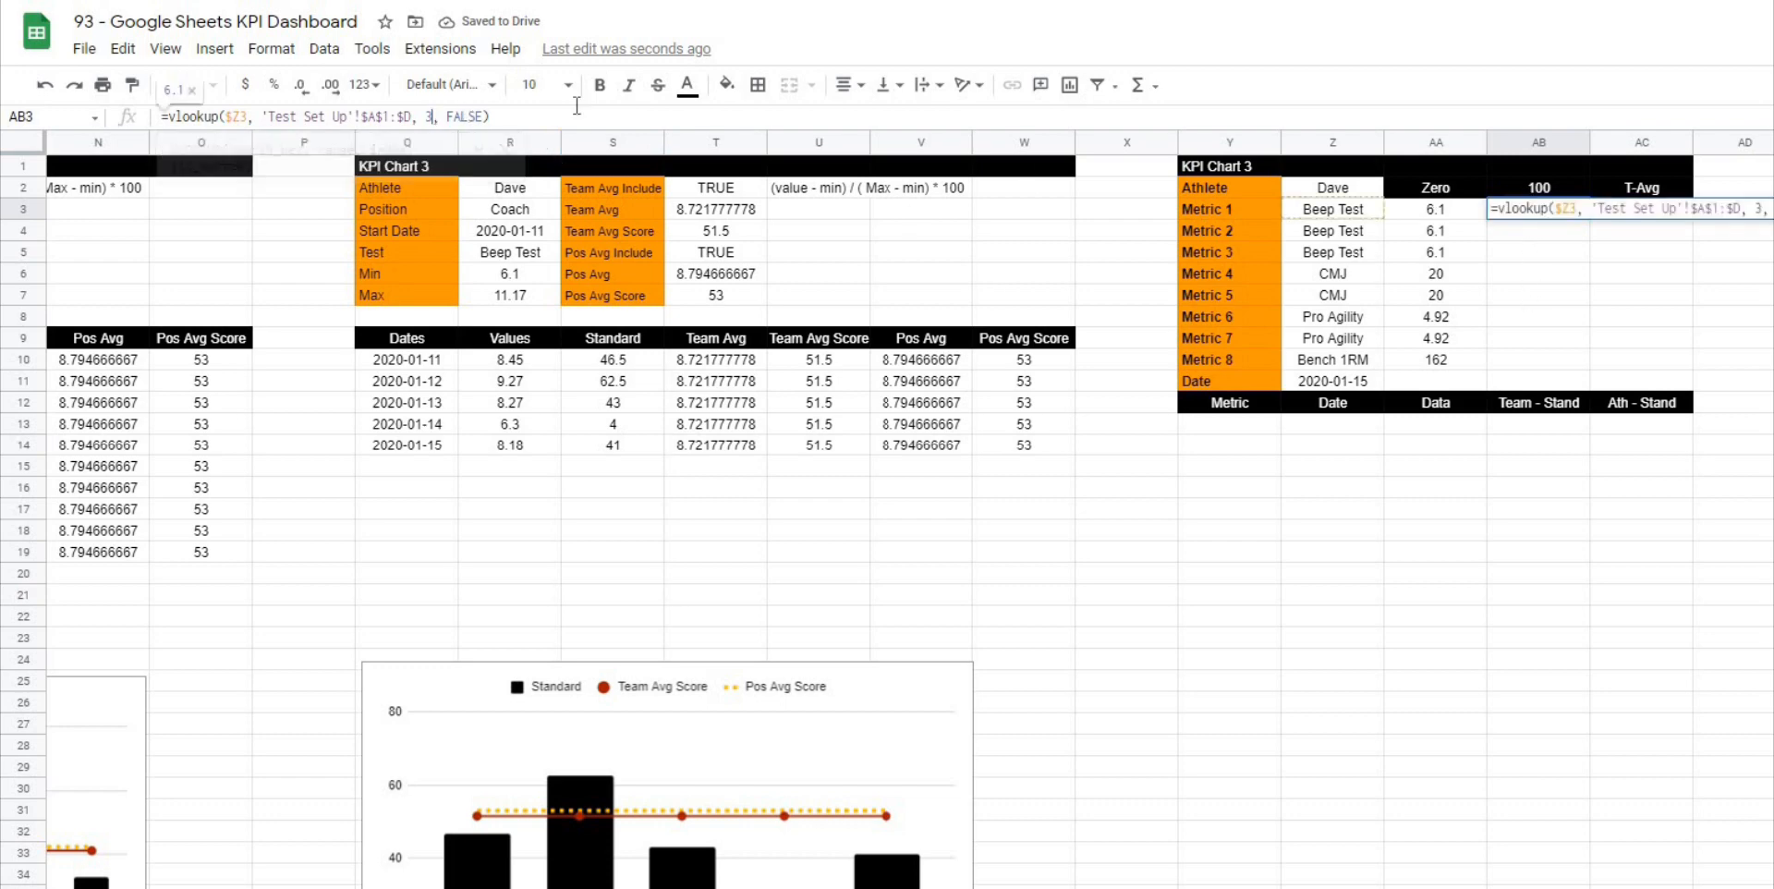
pyautogui.press('BackSpace')
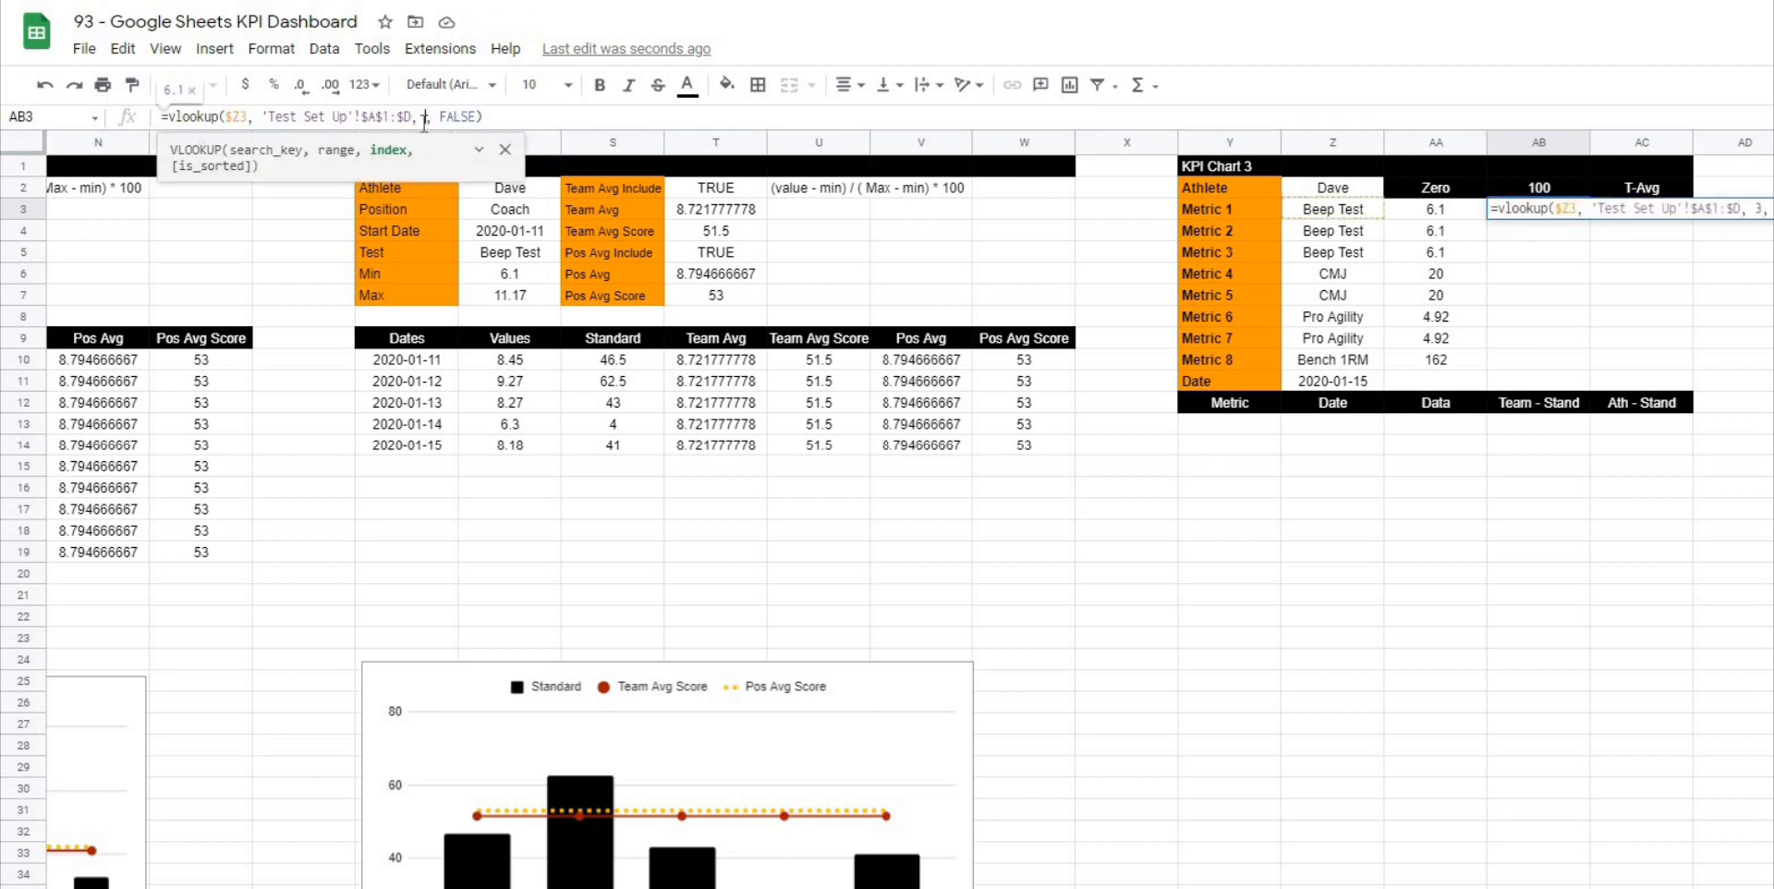
pyautogui.write('4')
pyautogui.press('Return')
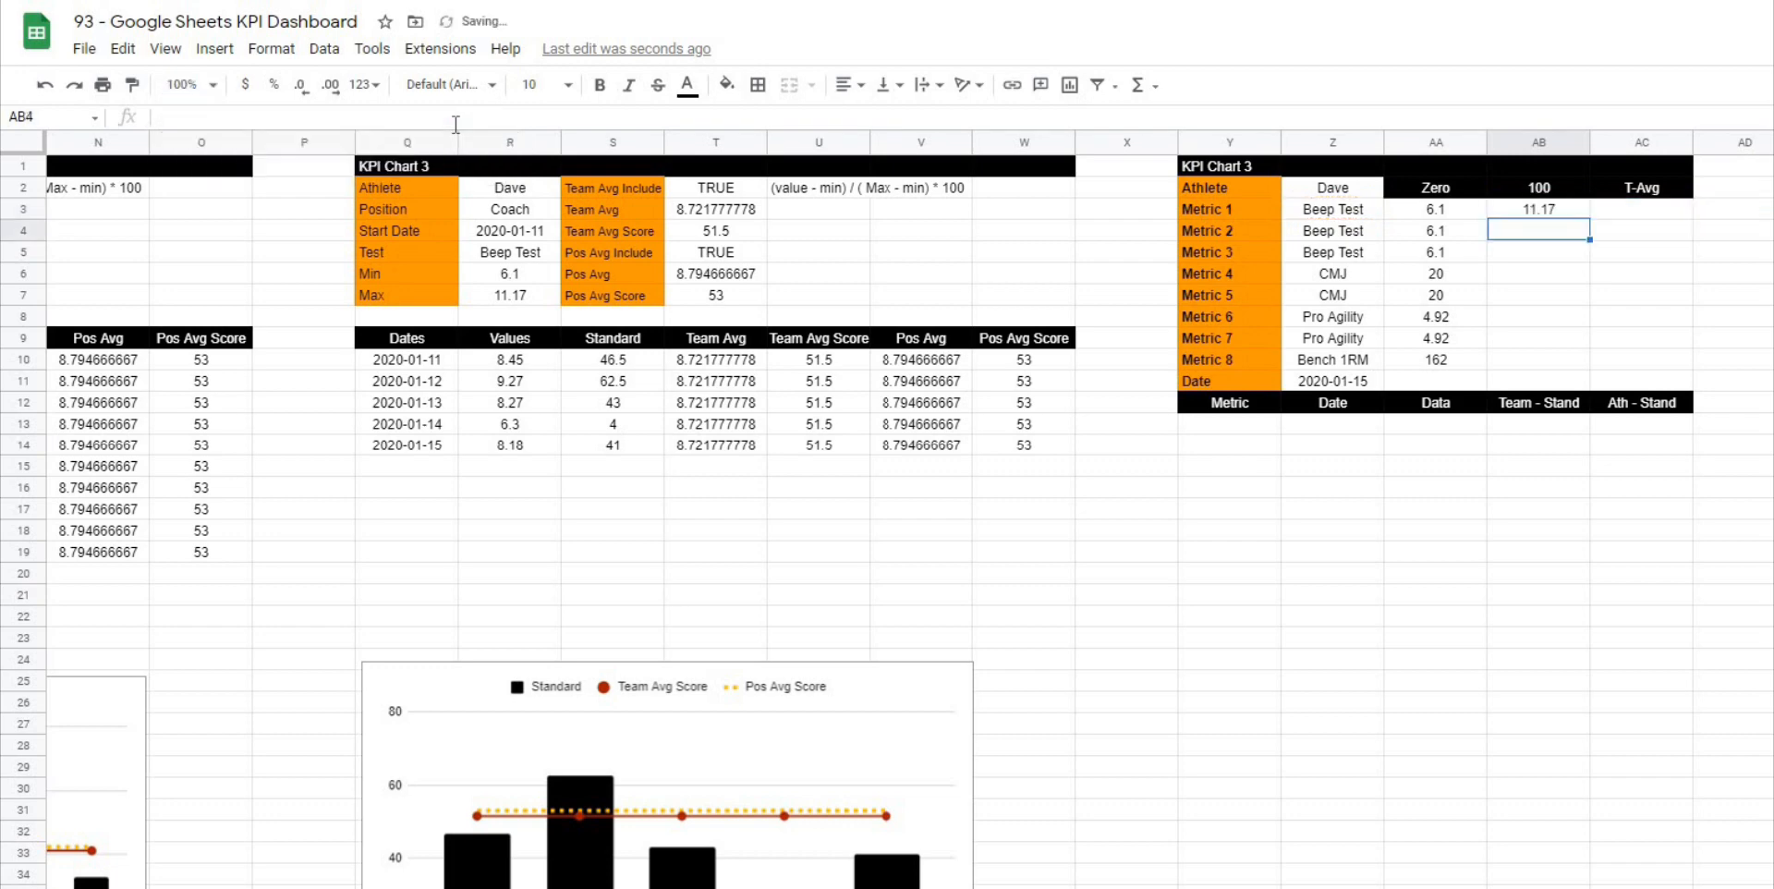
# Step: Fill the AB3 lookup down through AB10 for all eight metrics
pyautogui.click(1585, 213)
pyautogui.moveTo(1589, 217); pyautogui.dragTo(1571, 372)
pyautogui.click(1026, 787)
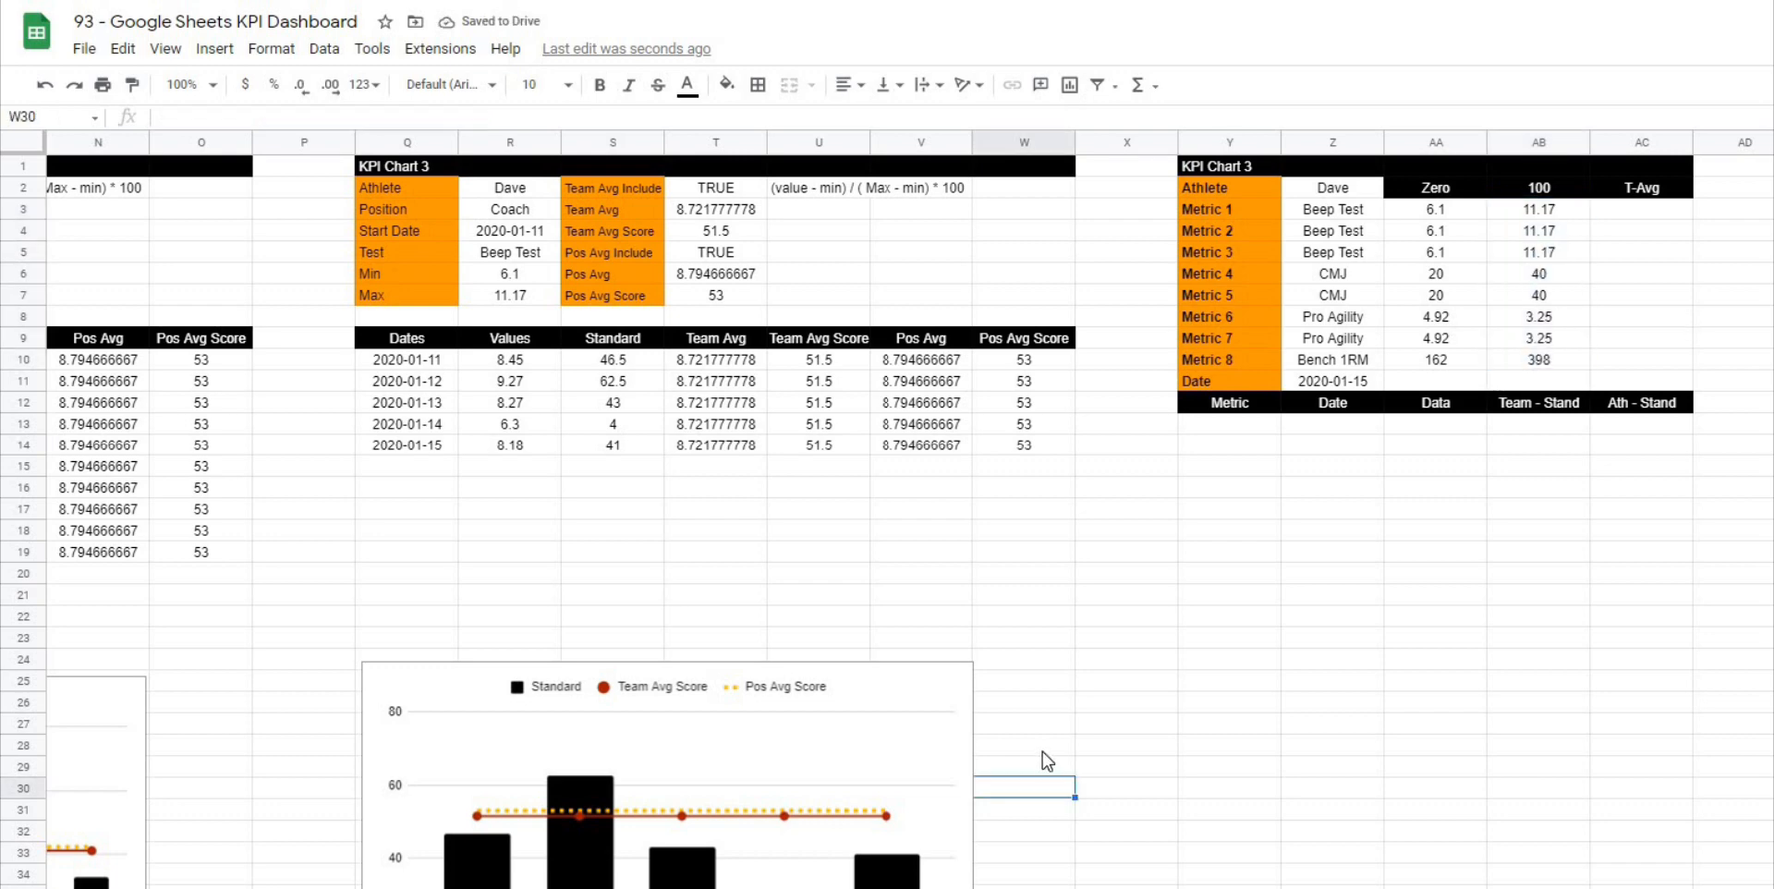
pyautogui.click(1727, 665)
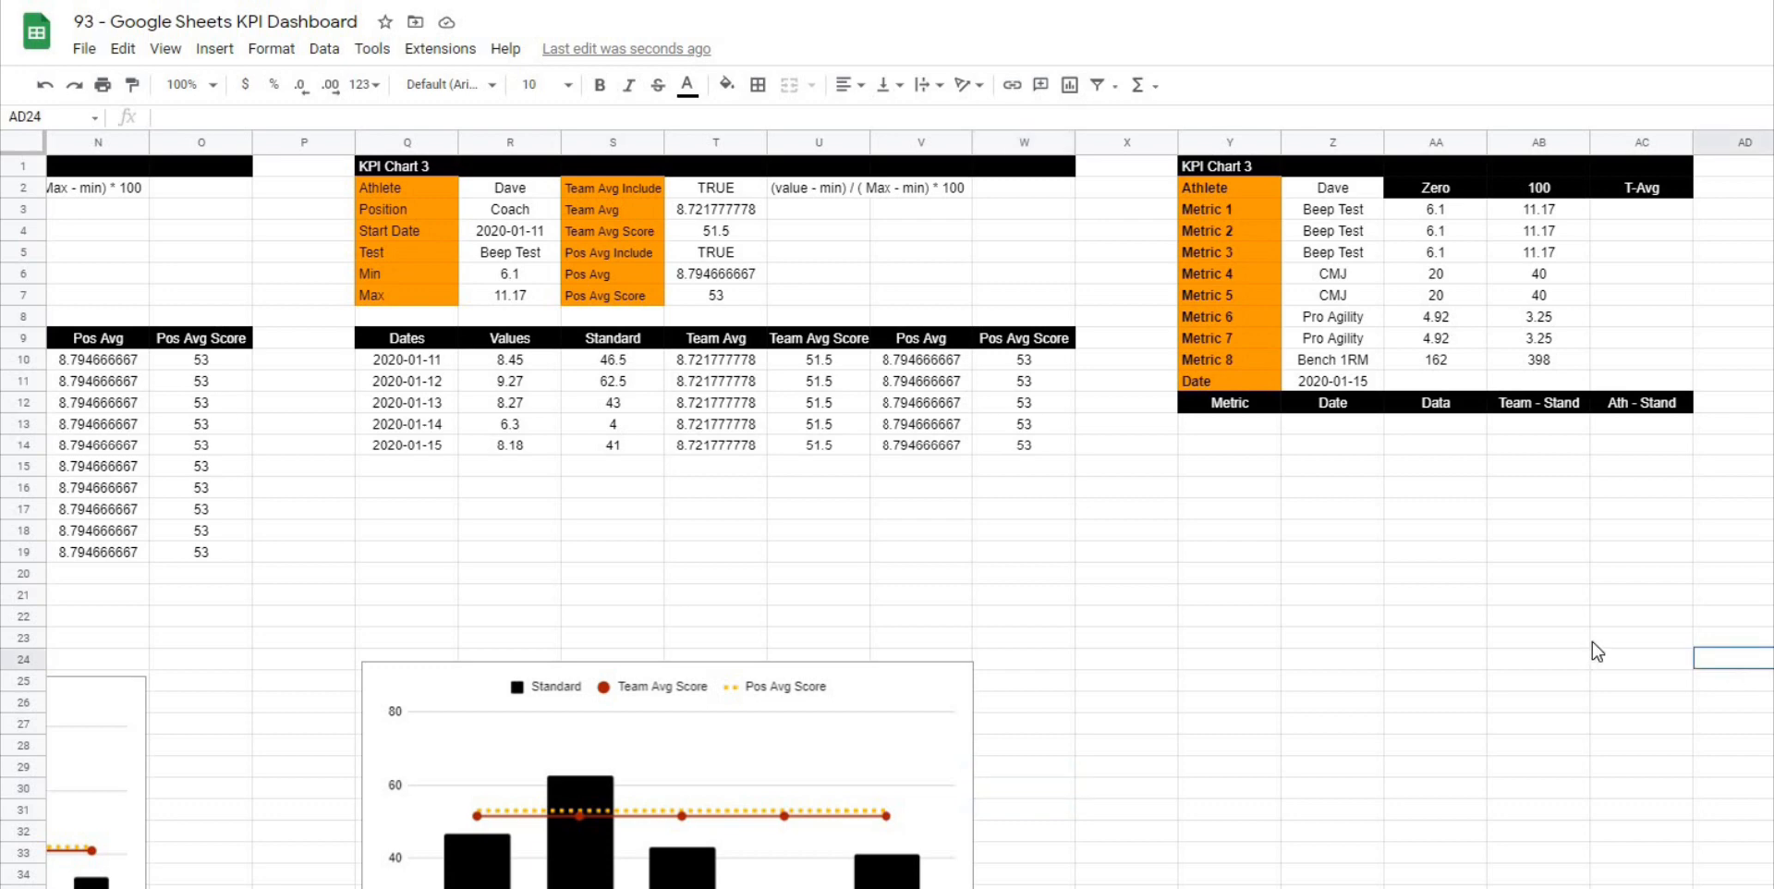
# Step: Start the T-Avg formula in AC3 as =average(index(Data, ,match( with the row argument left empty
pyautogui.click(1619, 215)
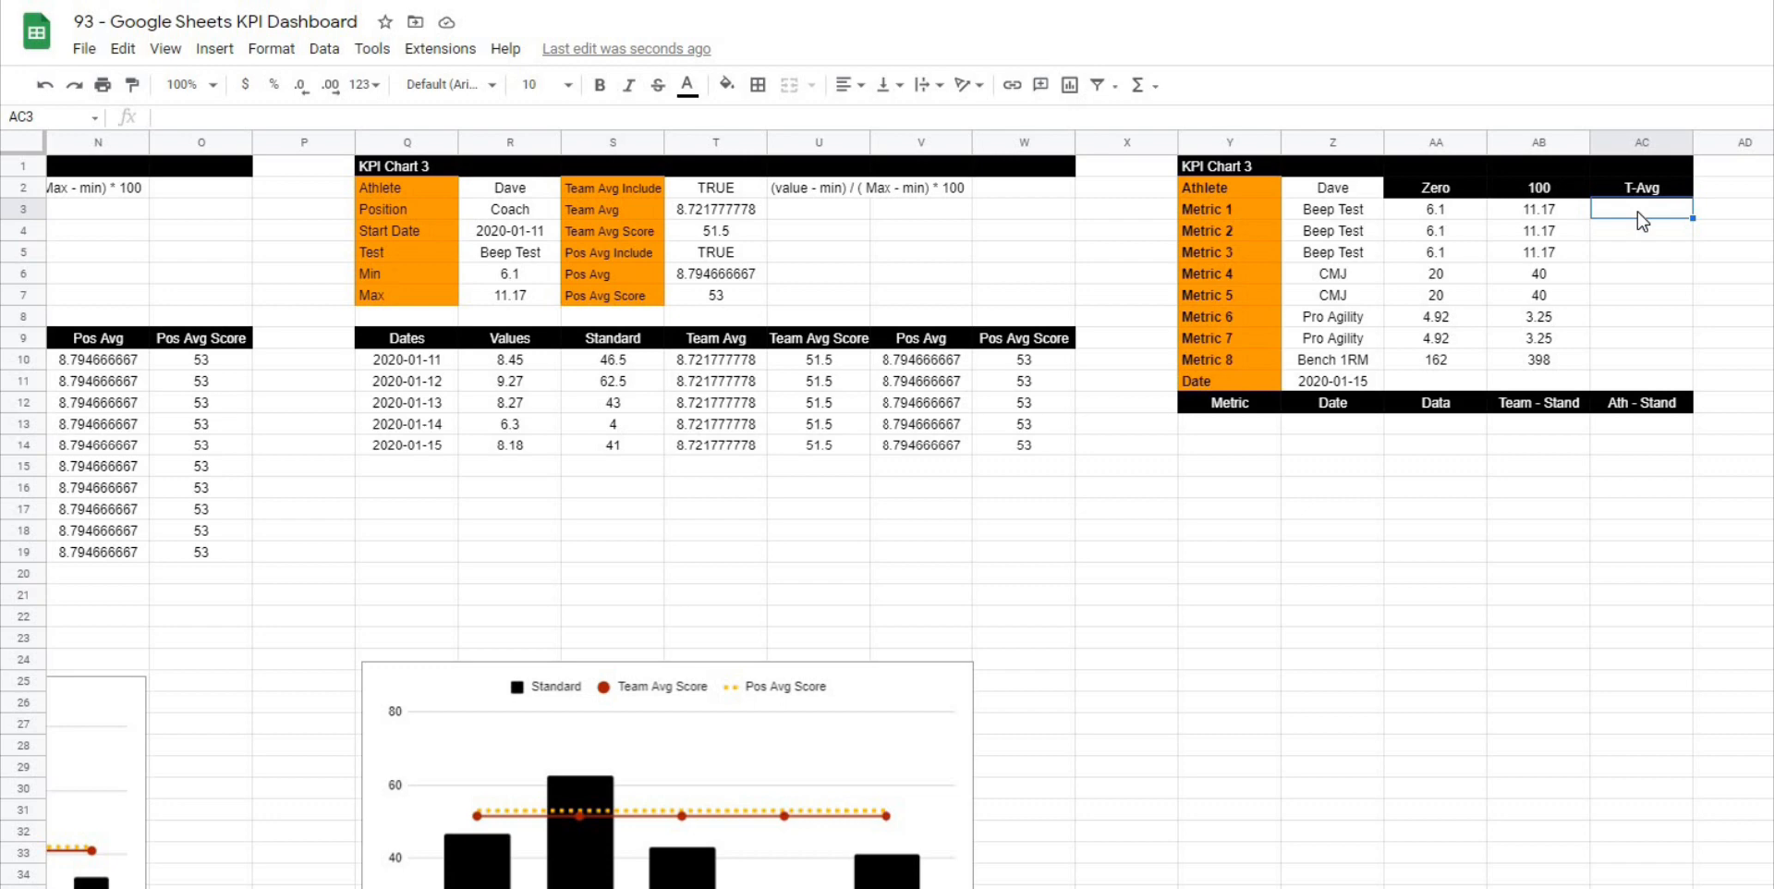
pyautogui.write('=average')
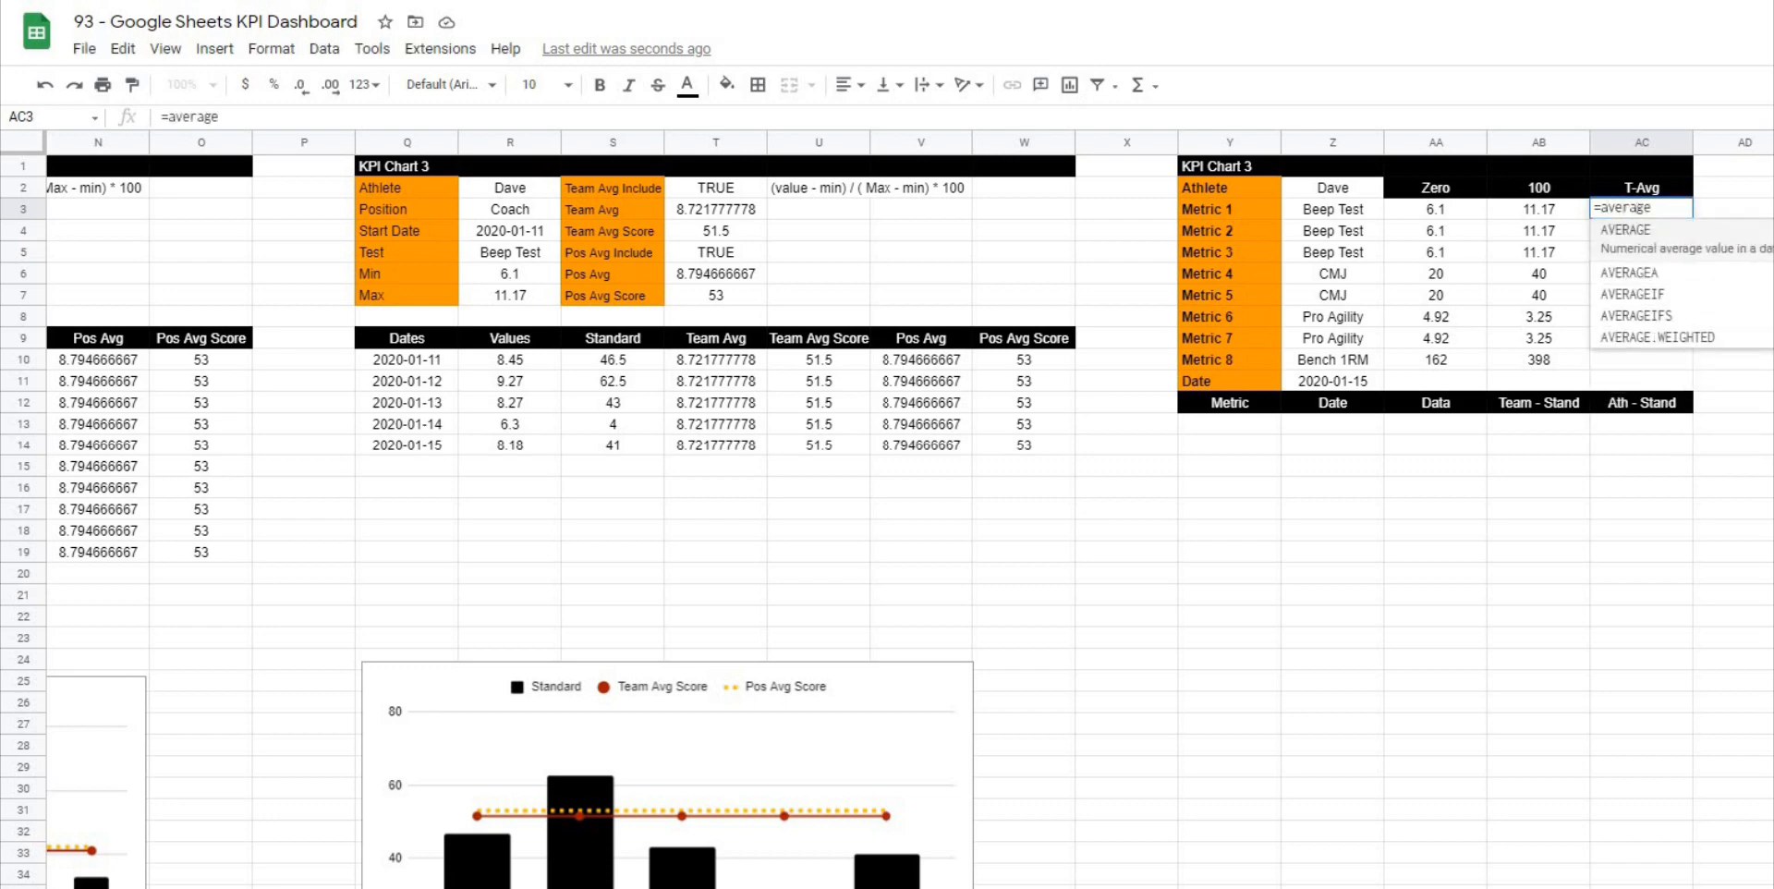
pyautogui.write('(')
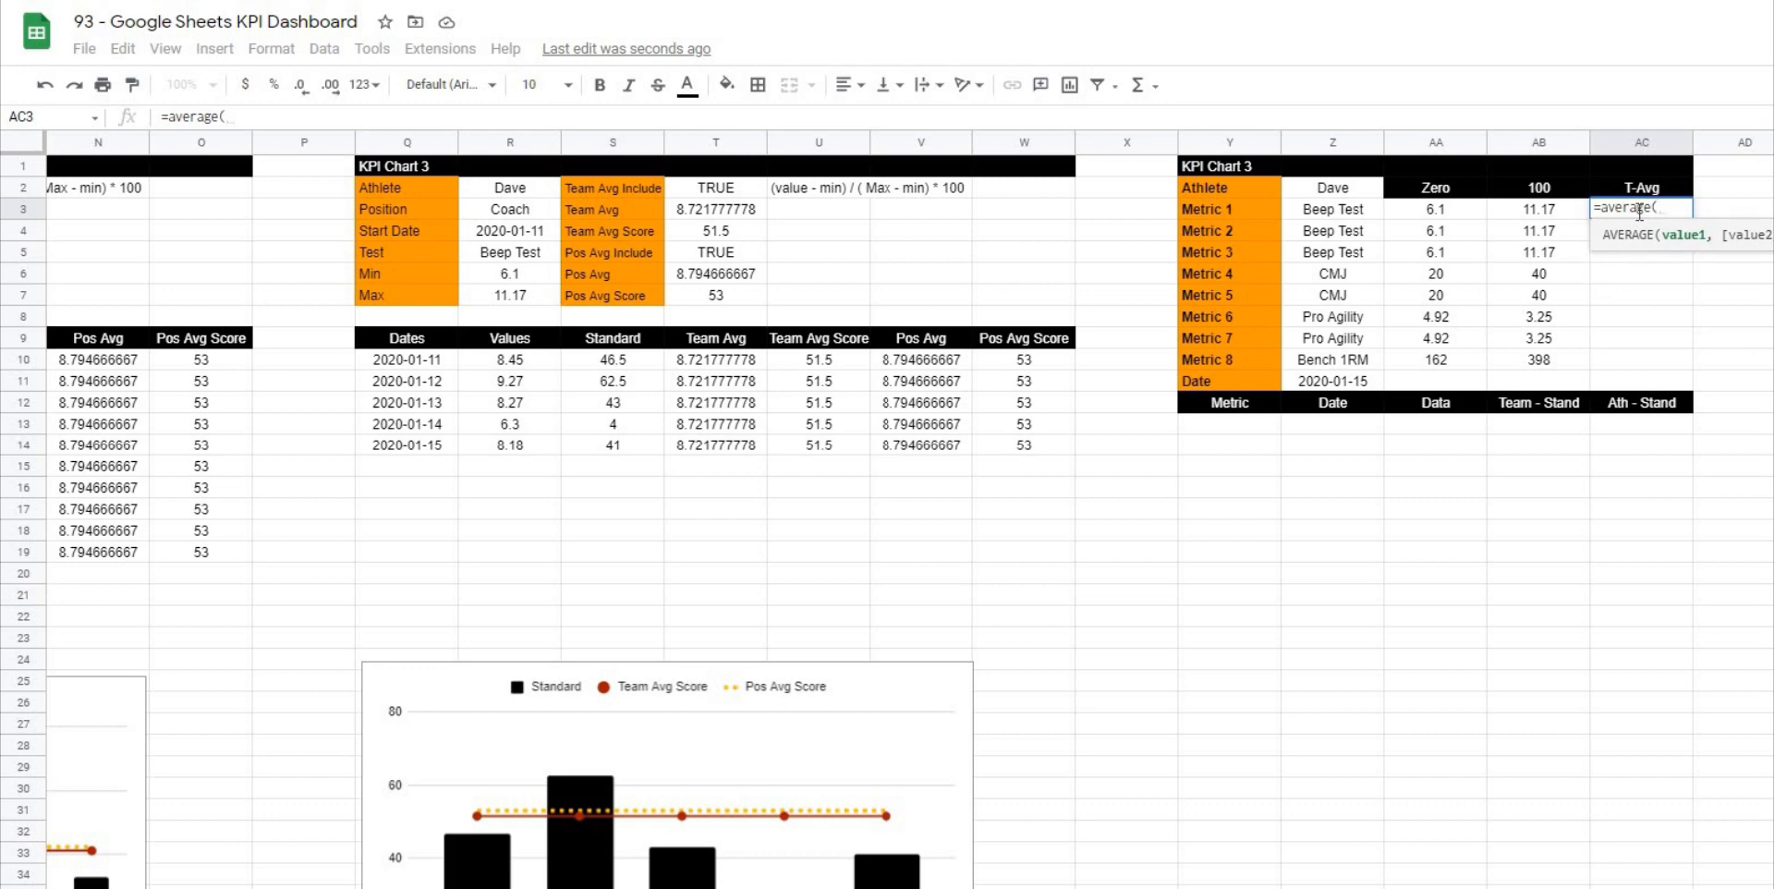
pyautogui.write('index(')
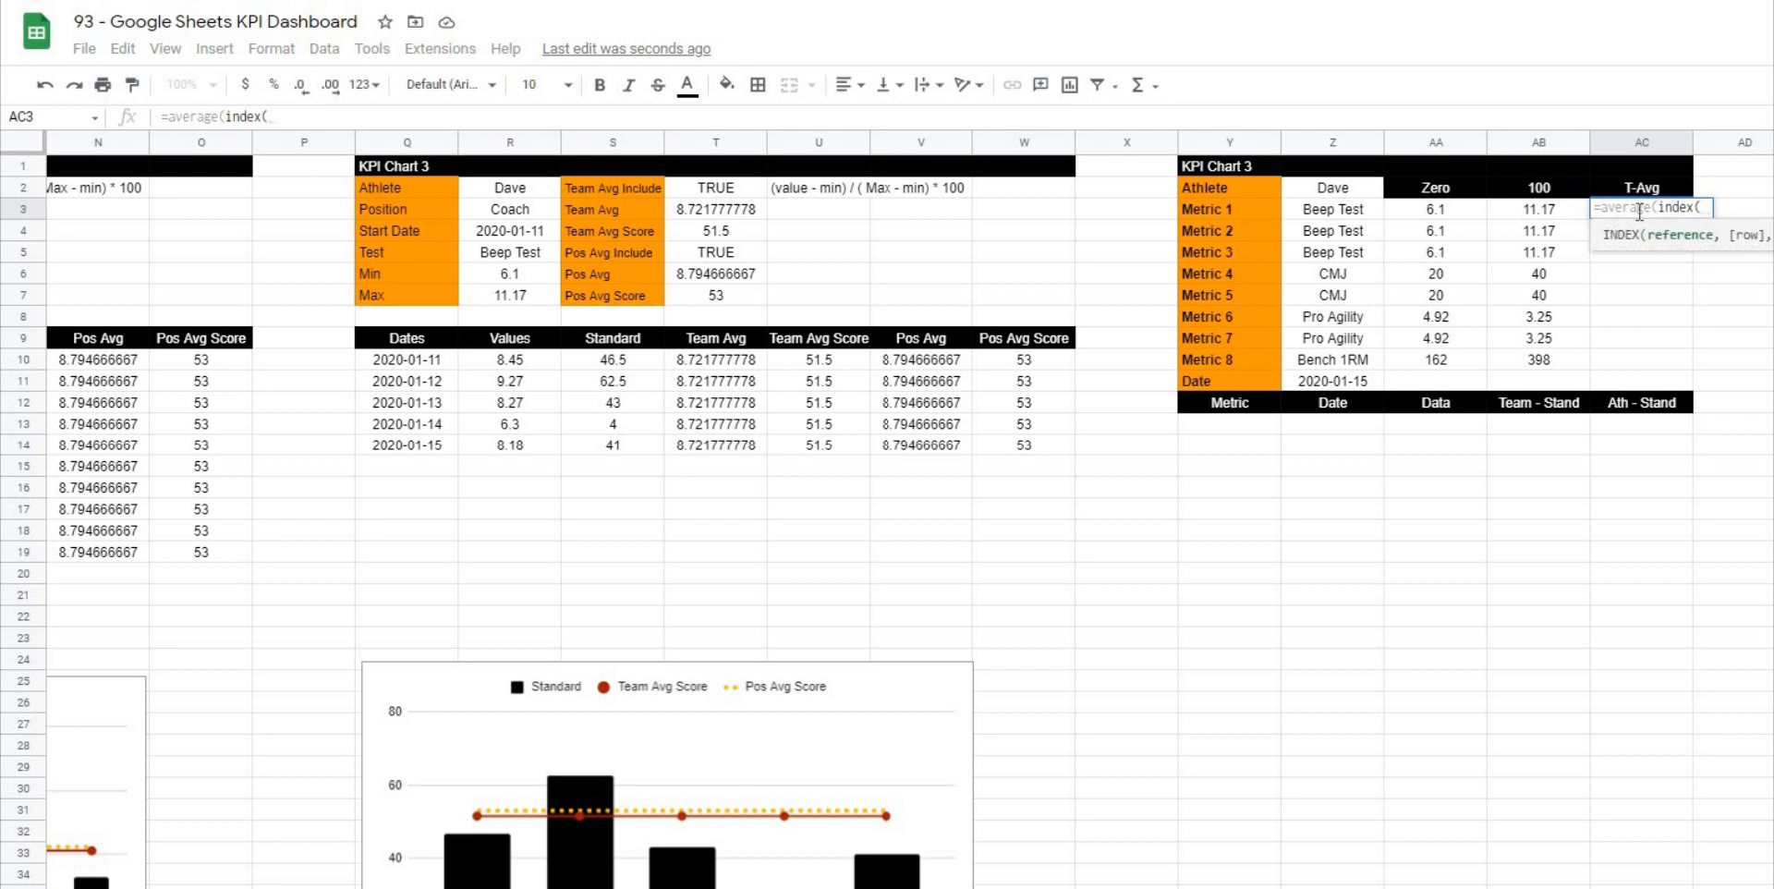
pyautogui.write('Data, ,')
pyautogui.write('match(')
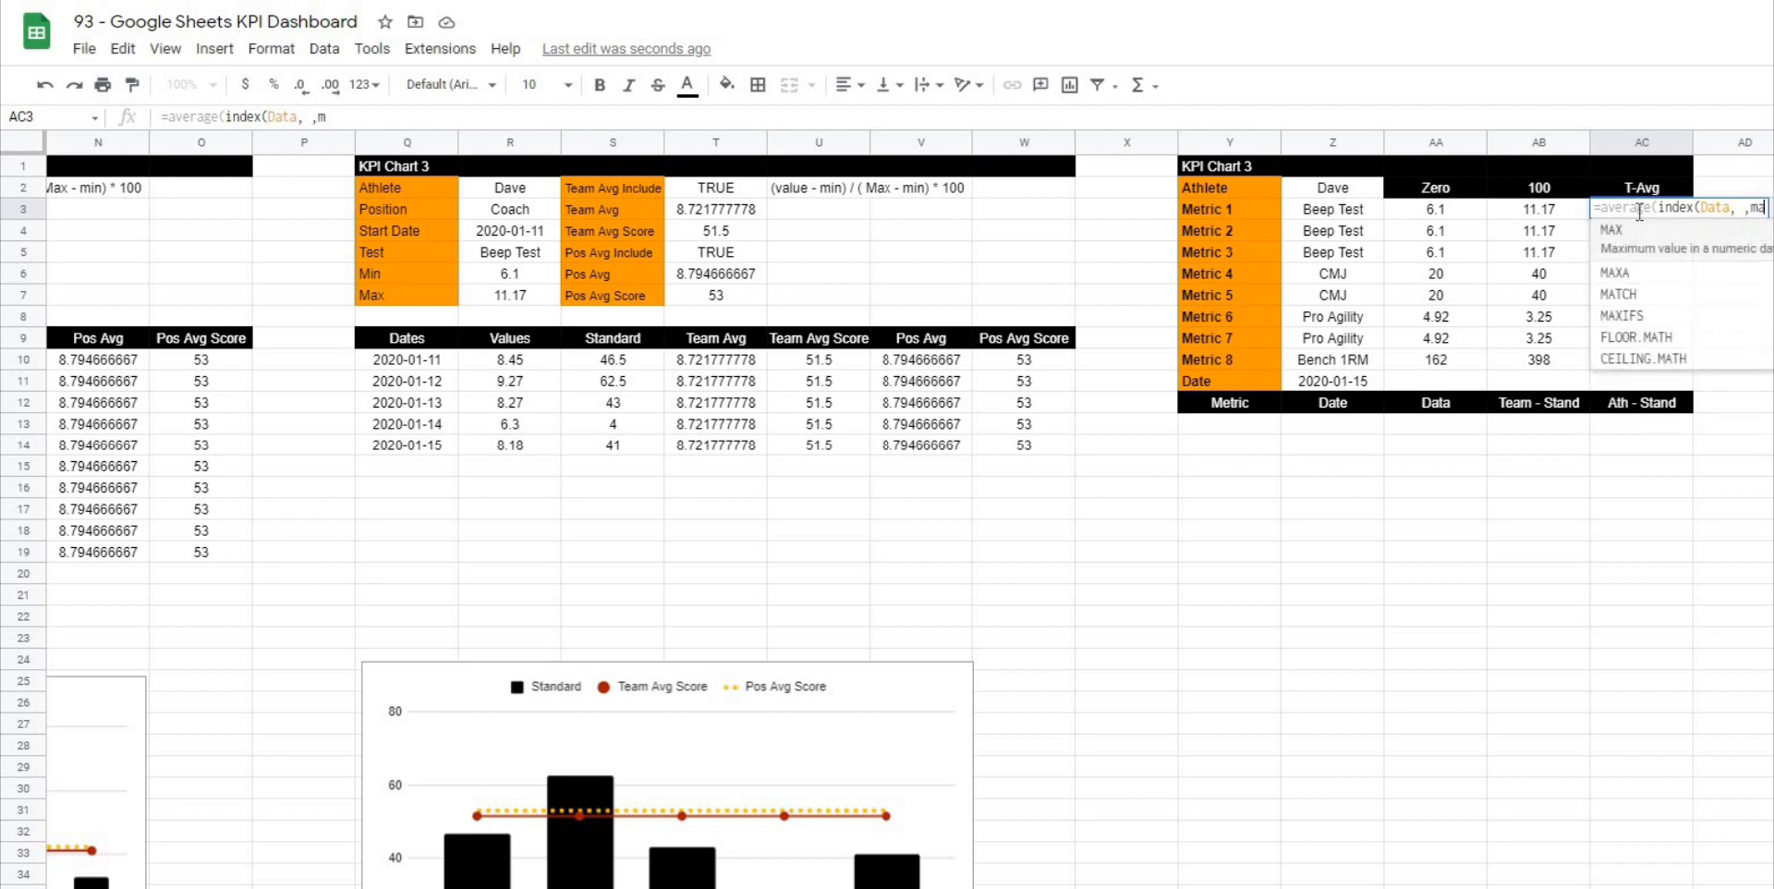
# Step: Complete the AC3 formula by matching Z3 in Headers with an empty search type, giving =average(index(Data, ,match(Z3, Headers,)))
pyautogui.click(1230, 209)
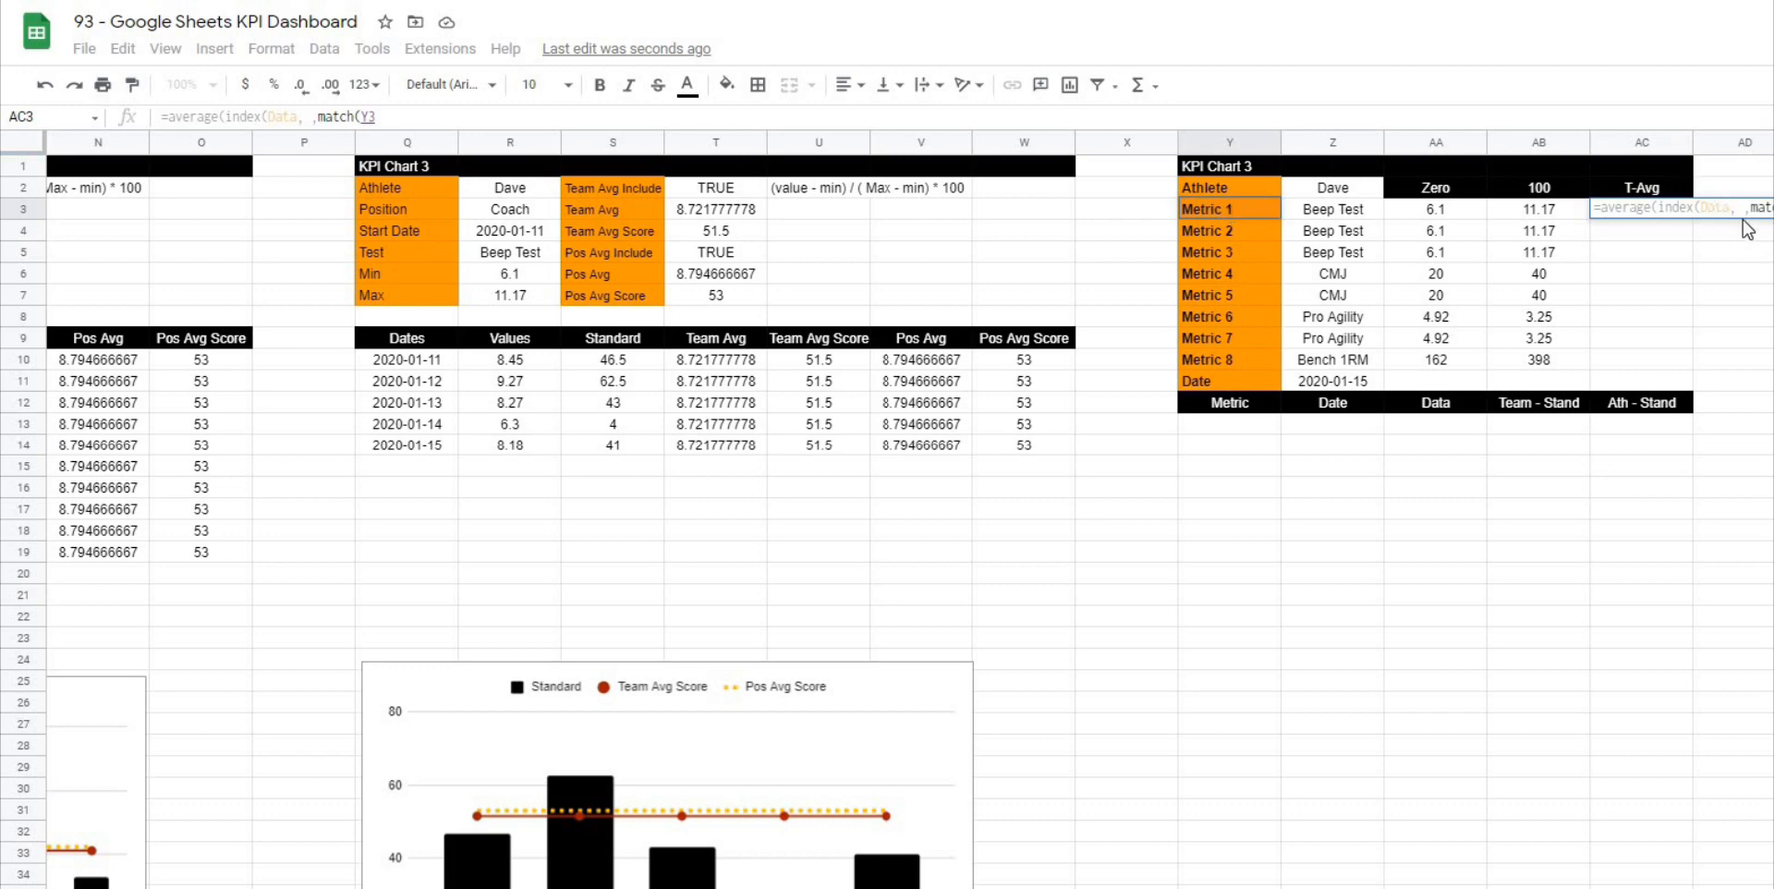
pyautogui.click(1341, 212)
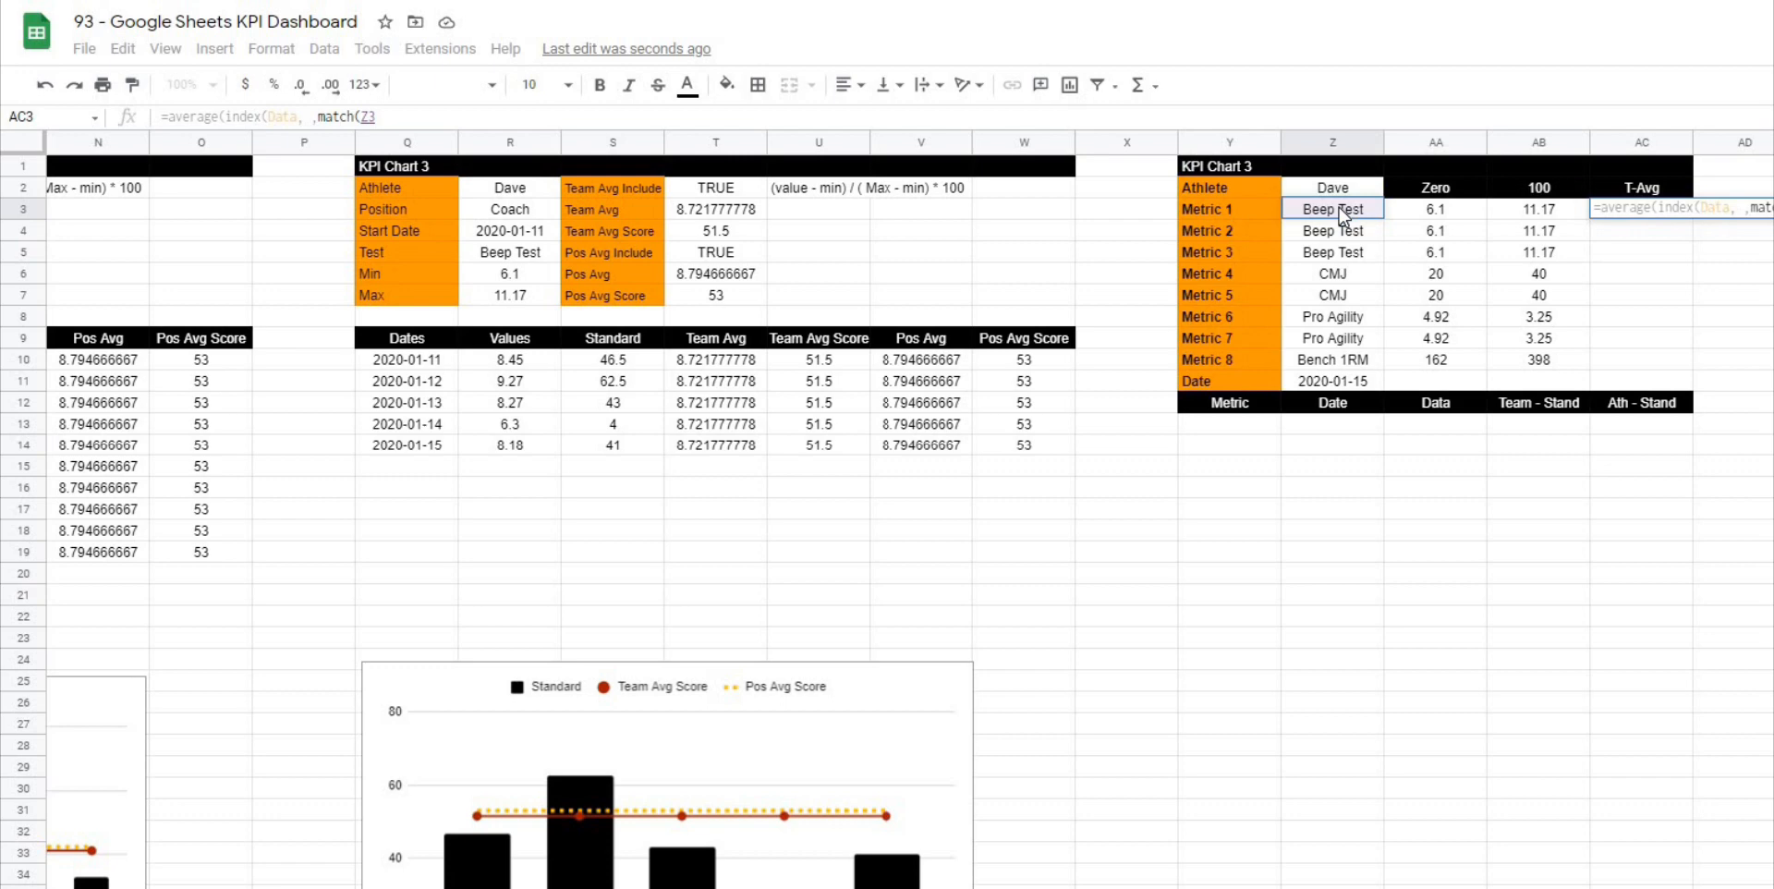
pyautogui.write(', ')
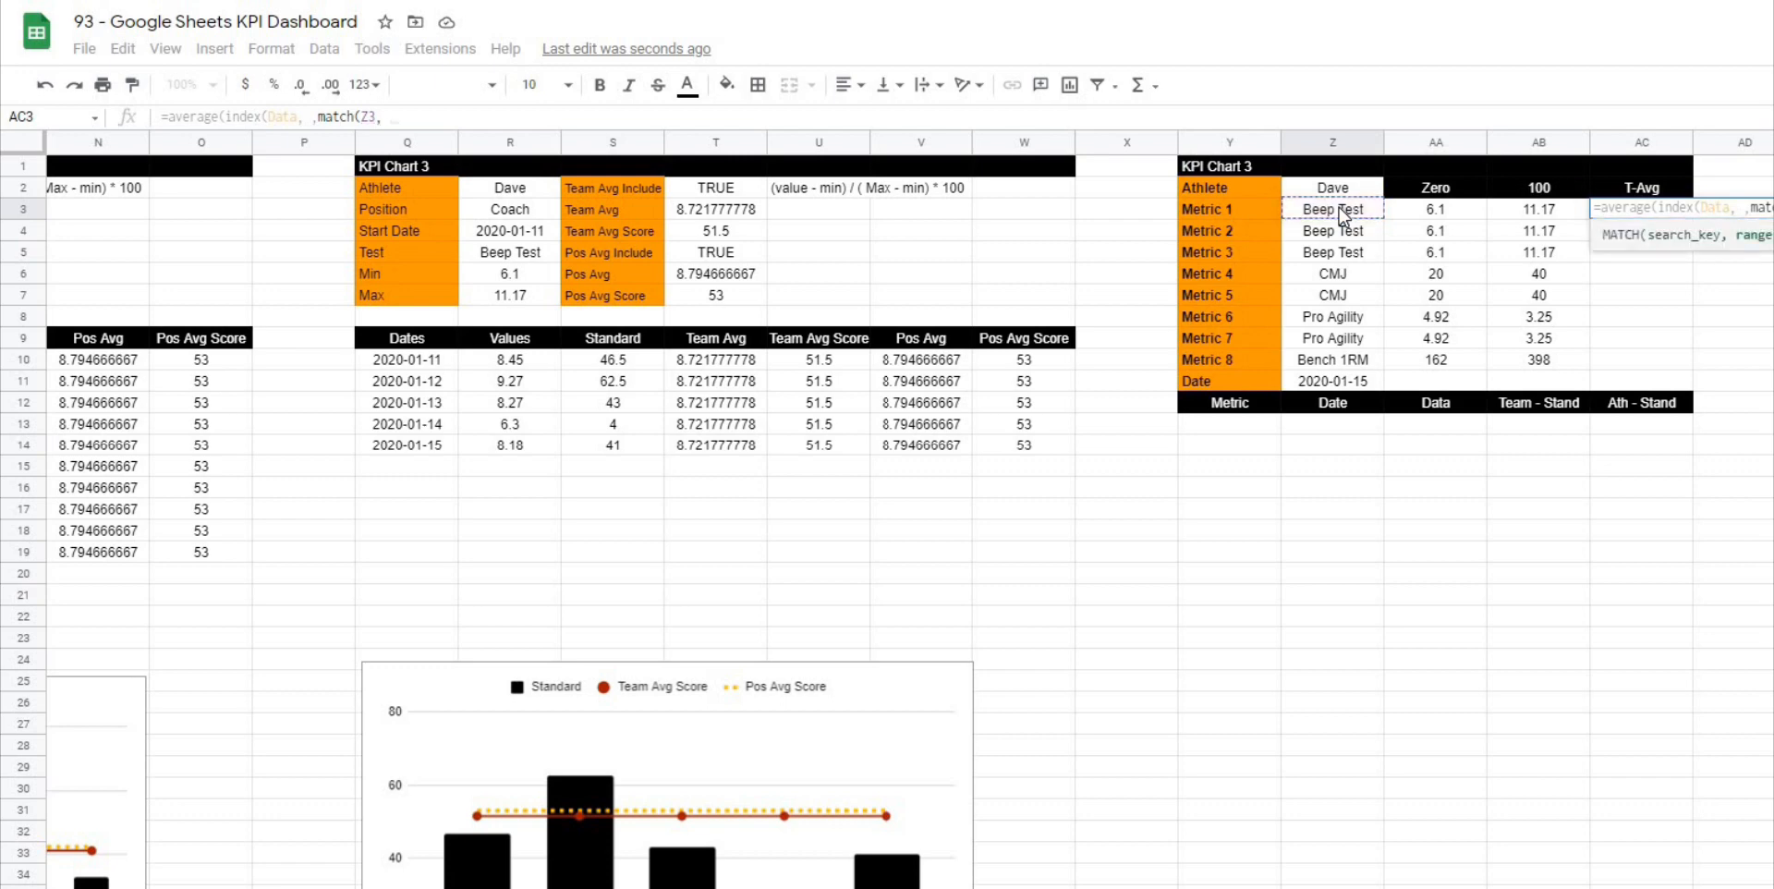
pyautogui.write('Headers,)')
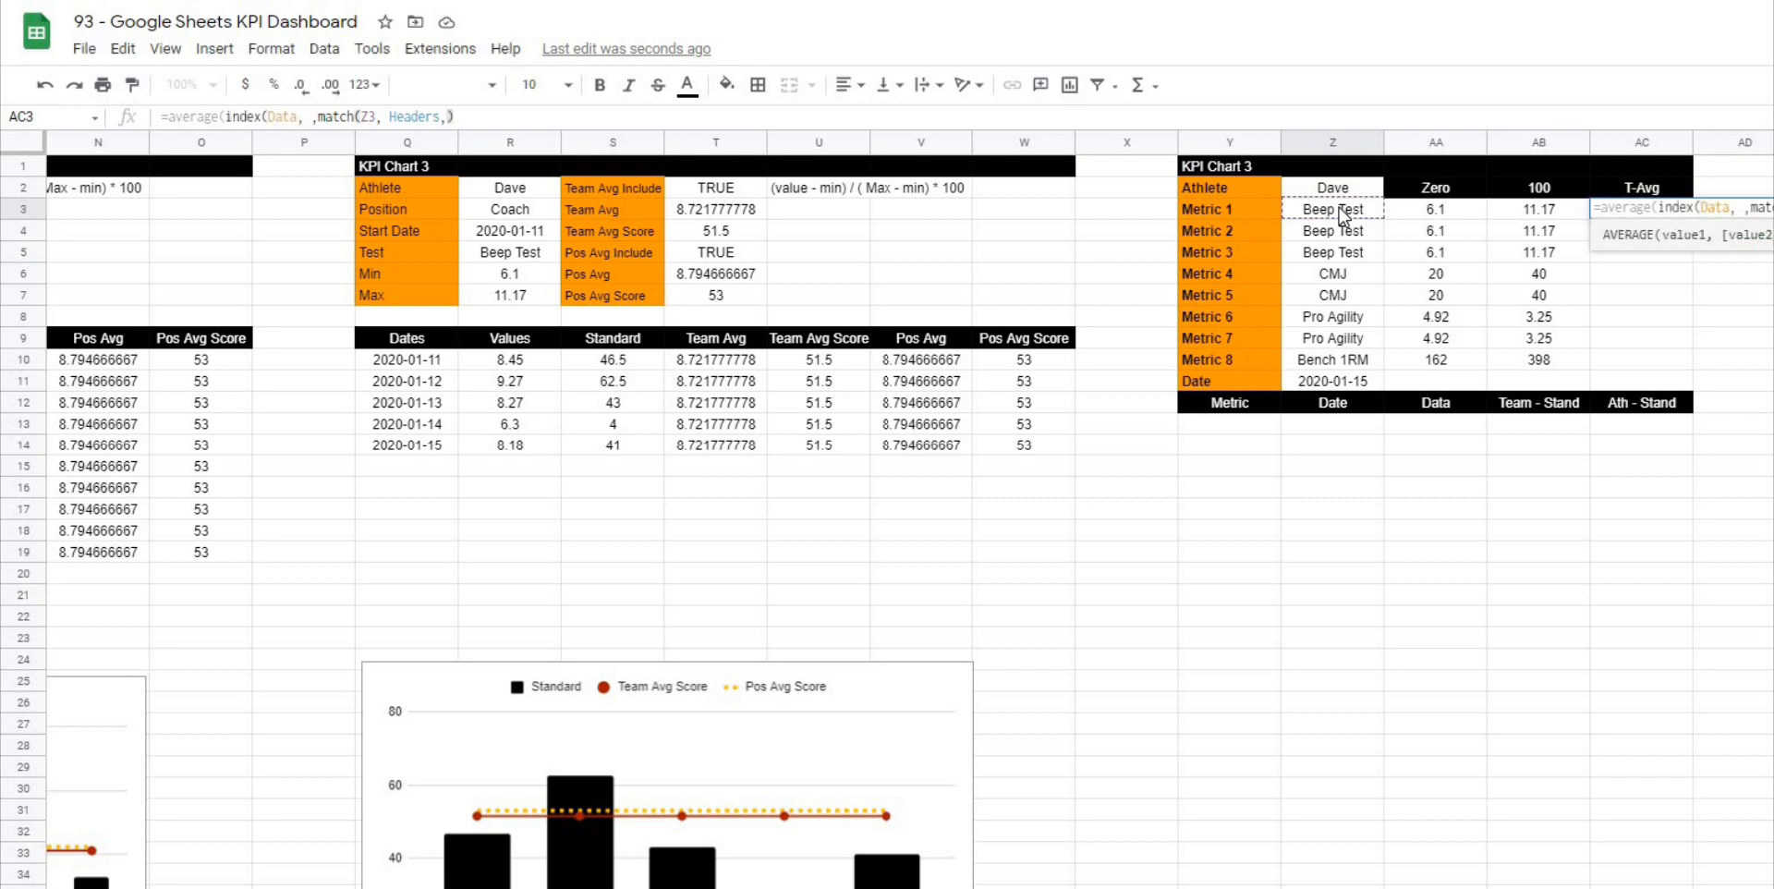
pyautogui.write(')')
pyautogui.press('Return')
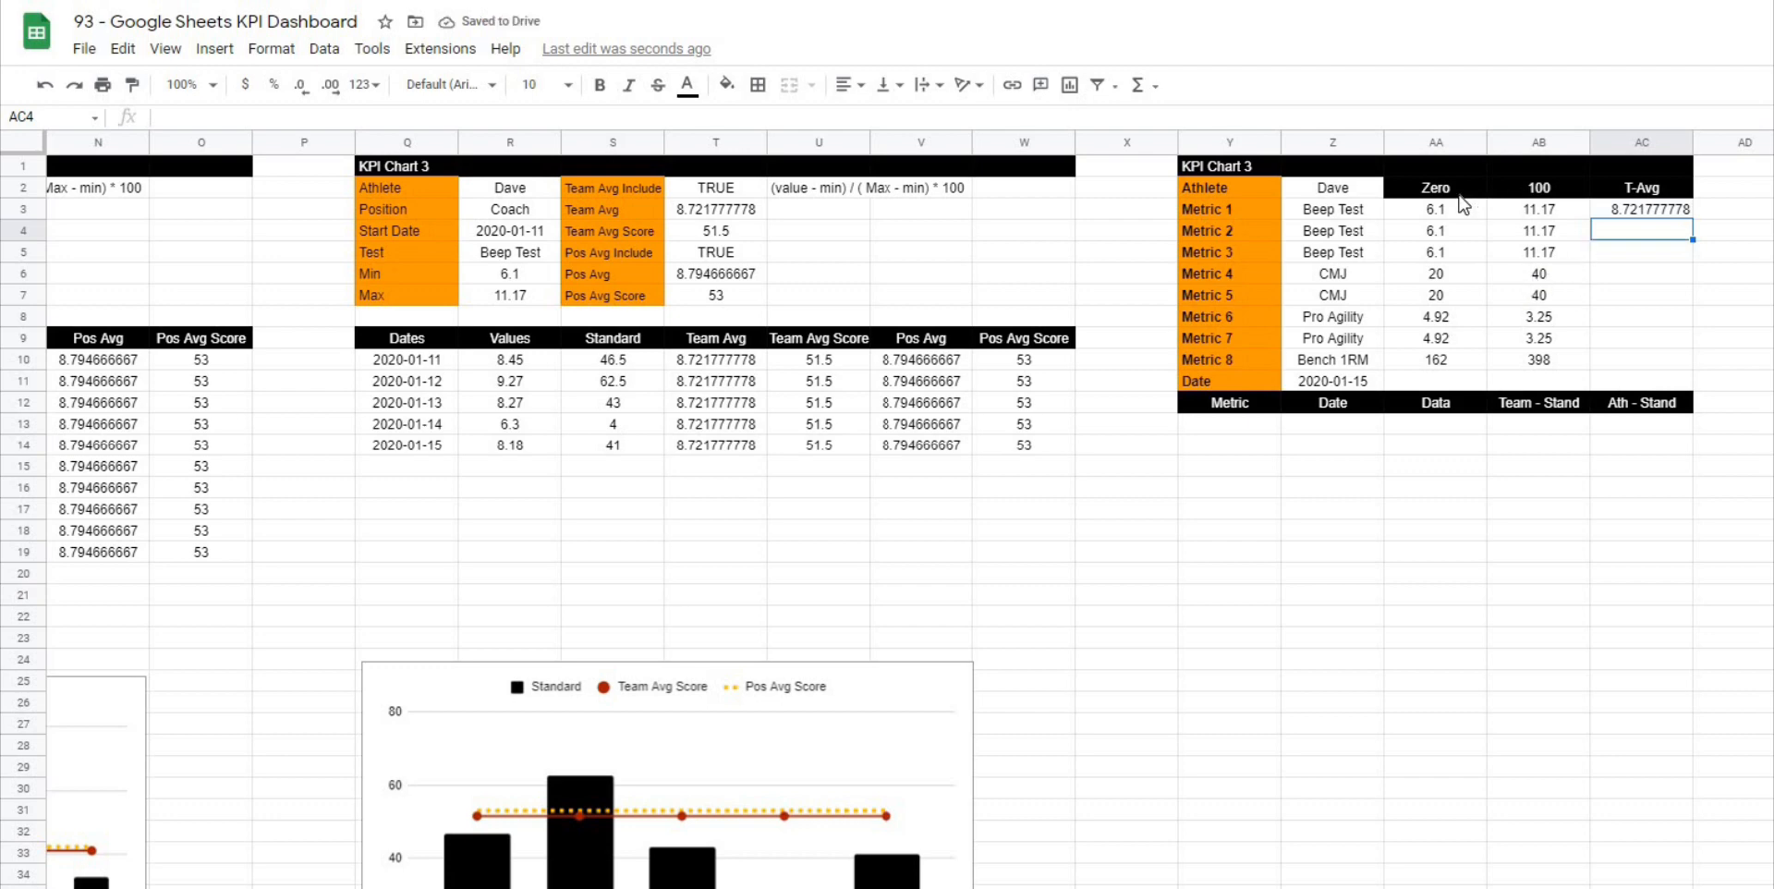
# Step: Reduce the T-Avg value in AC3 to two decimal places
pyautogui.click(1649, 211)
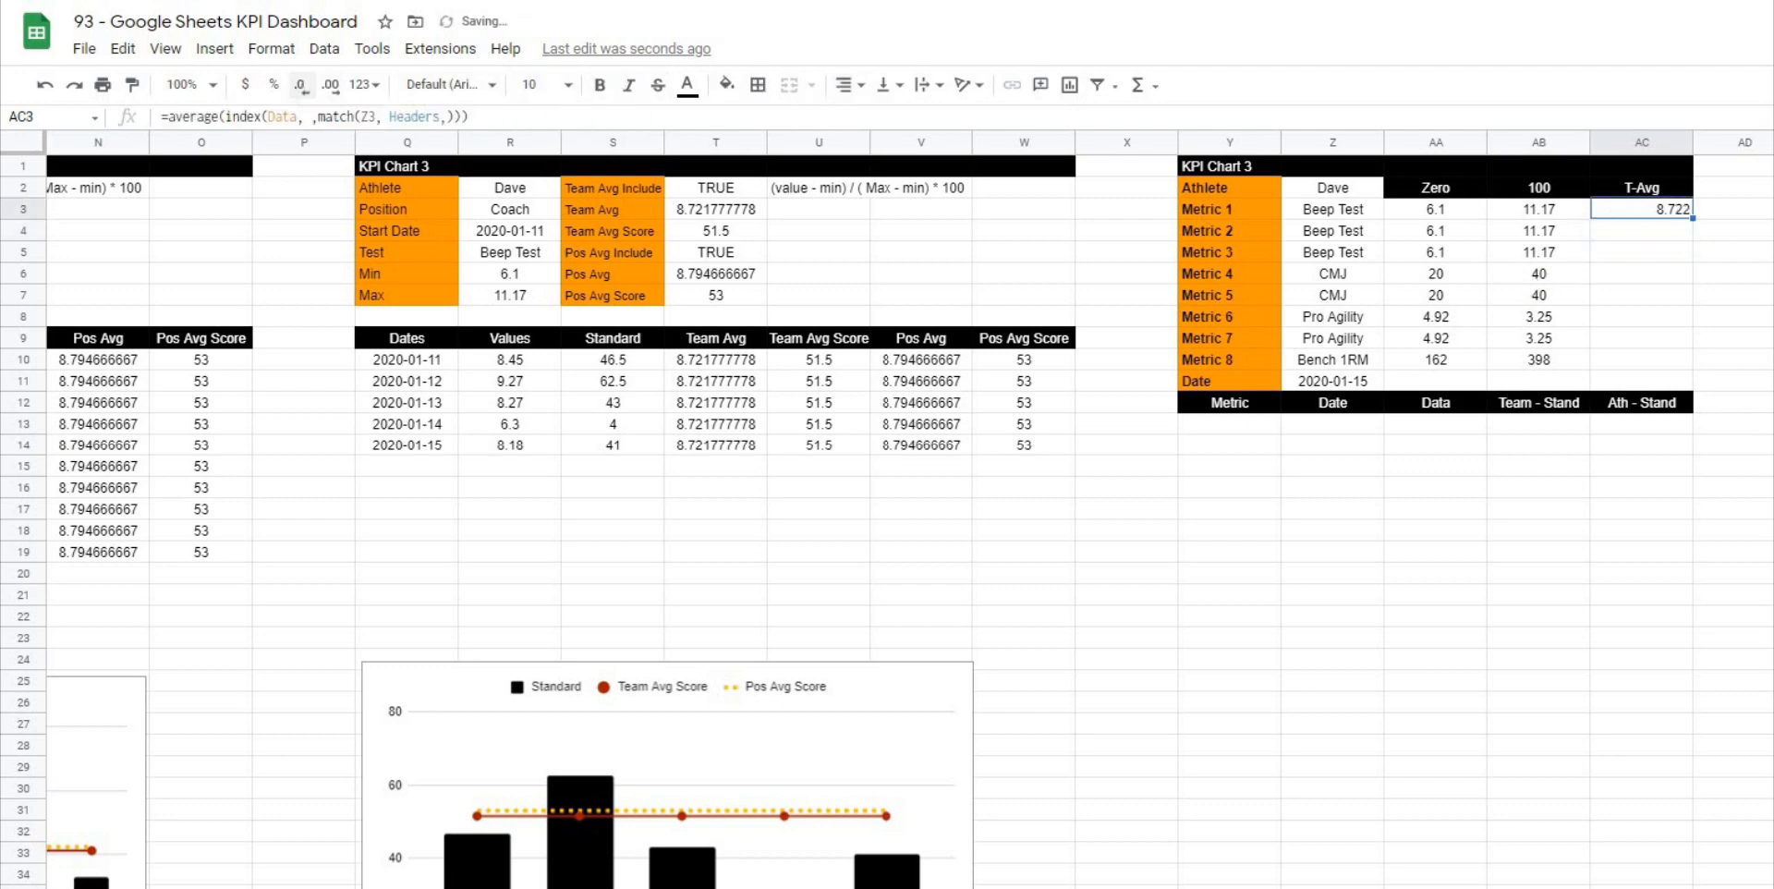
pyautogui.click(304, 94)
pyautogui.click(1644, 190)
pyautogui.click(1665, 211)
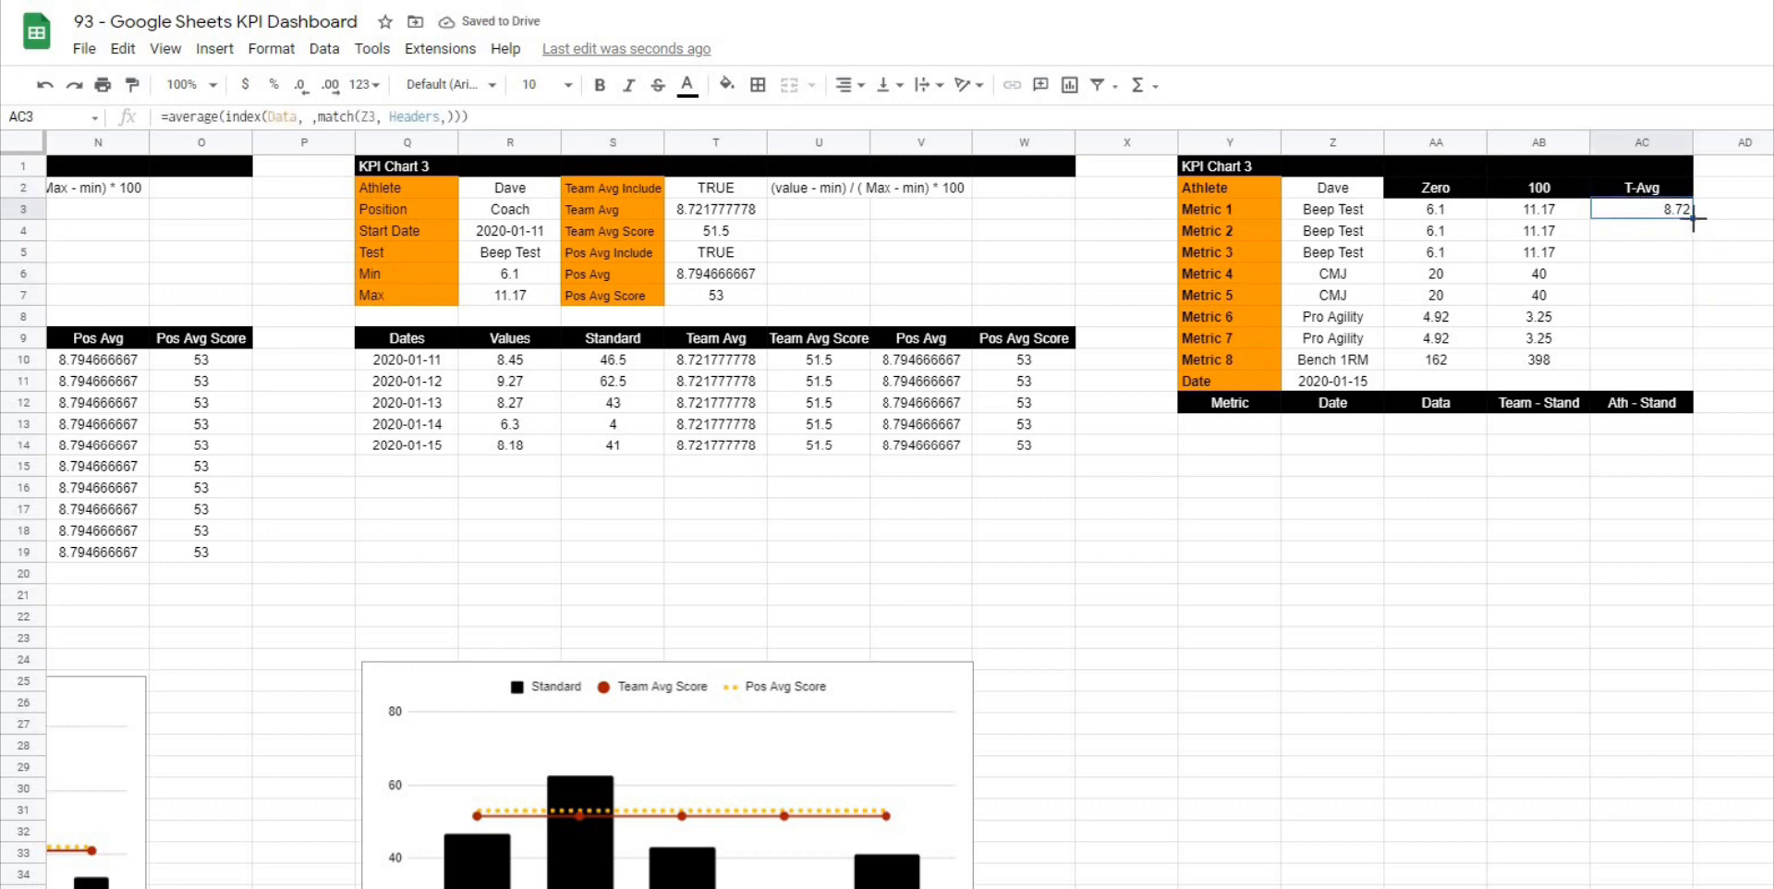
# Step: Fill the AC3 average formula down through AC10 and center-align the T-Avg values
pyautogui.moveTo(1693, 218); pyautogui.dragTo(1698, 362)
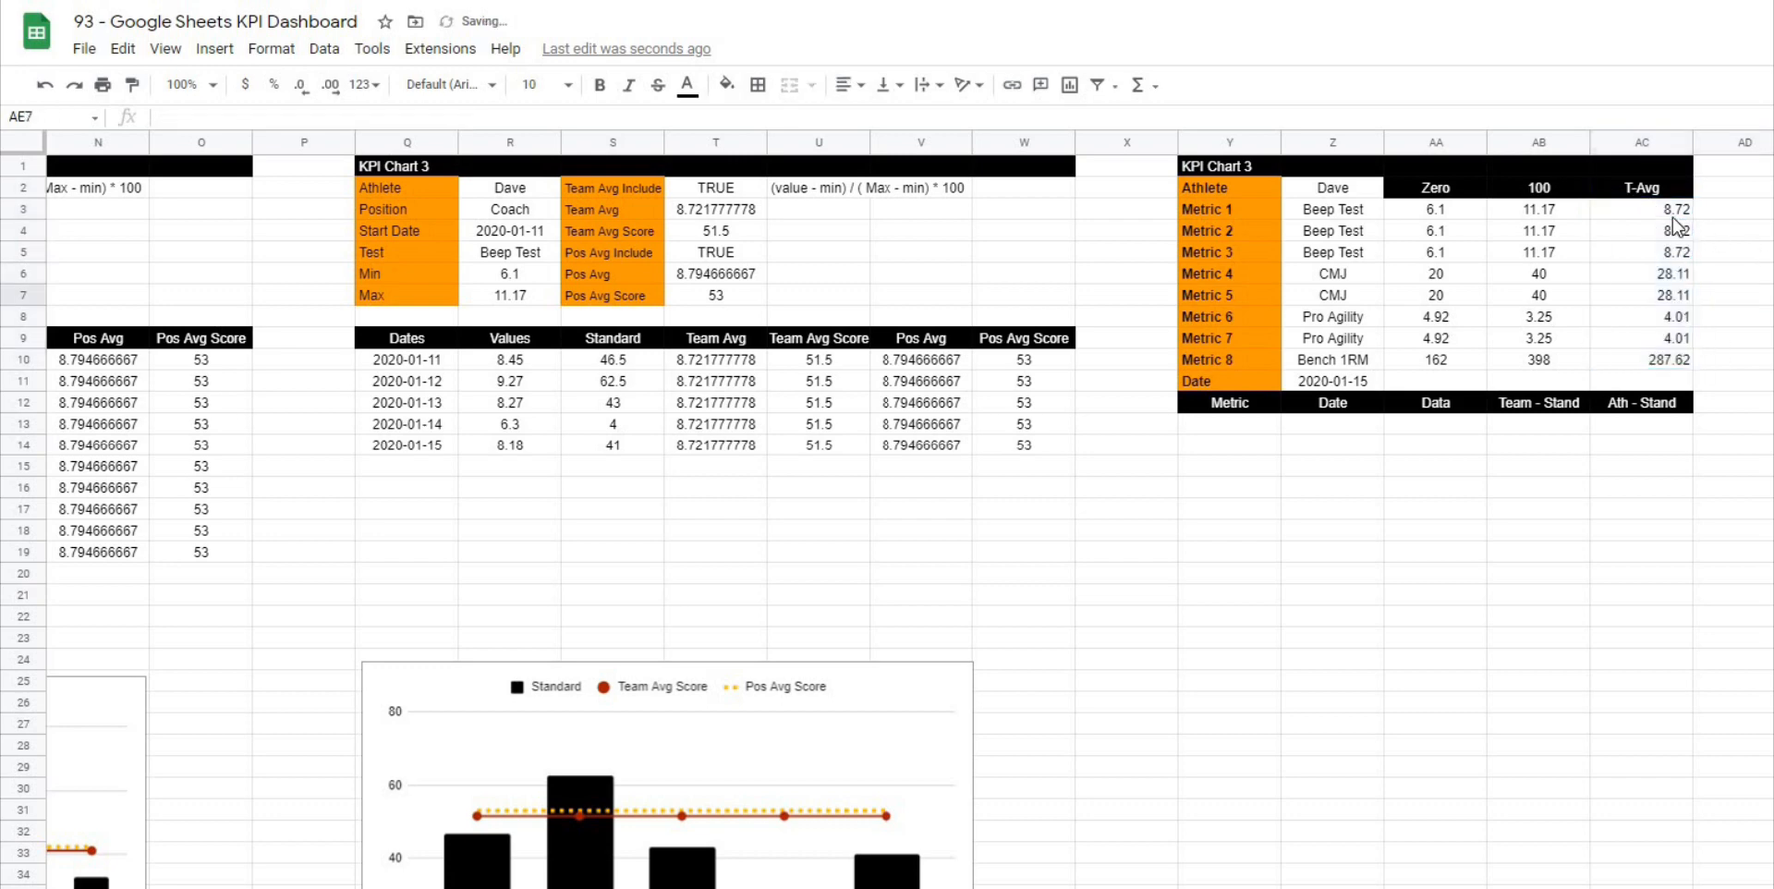
pyautogui.click(848, 84)
pyautogui.click(874, 123)
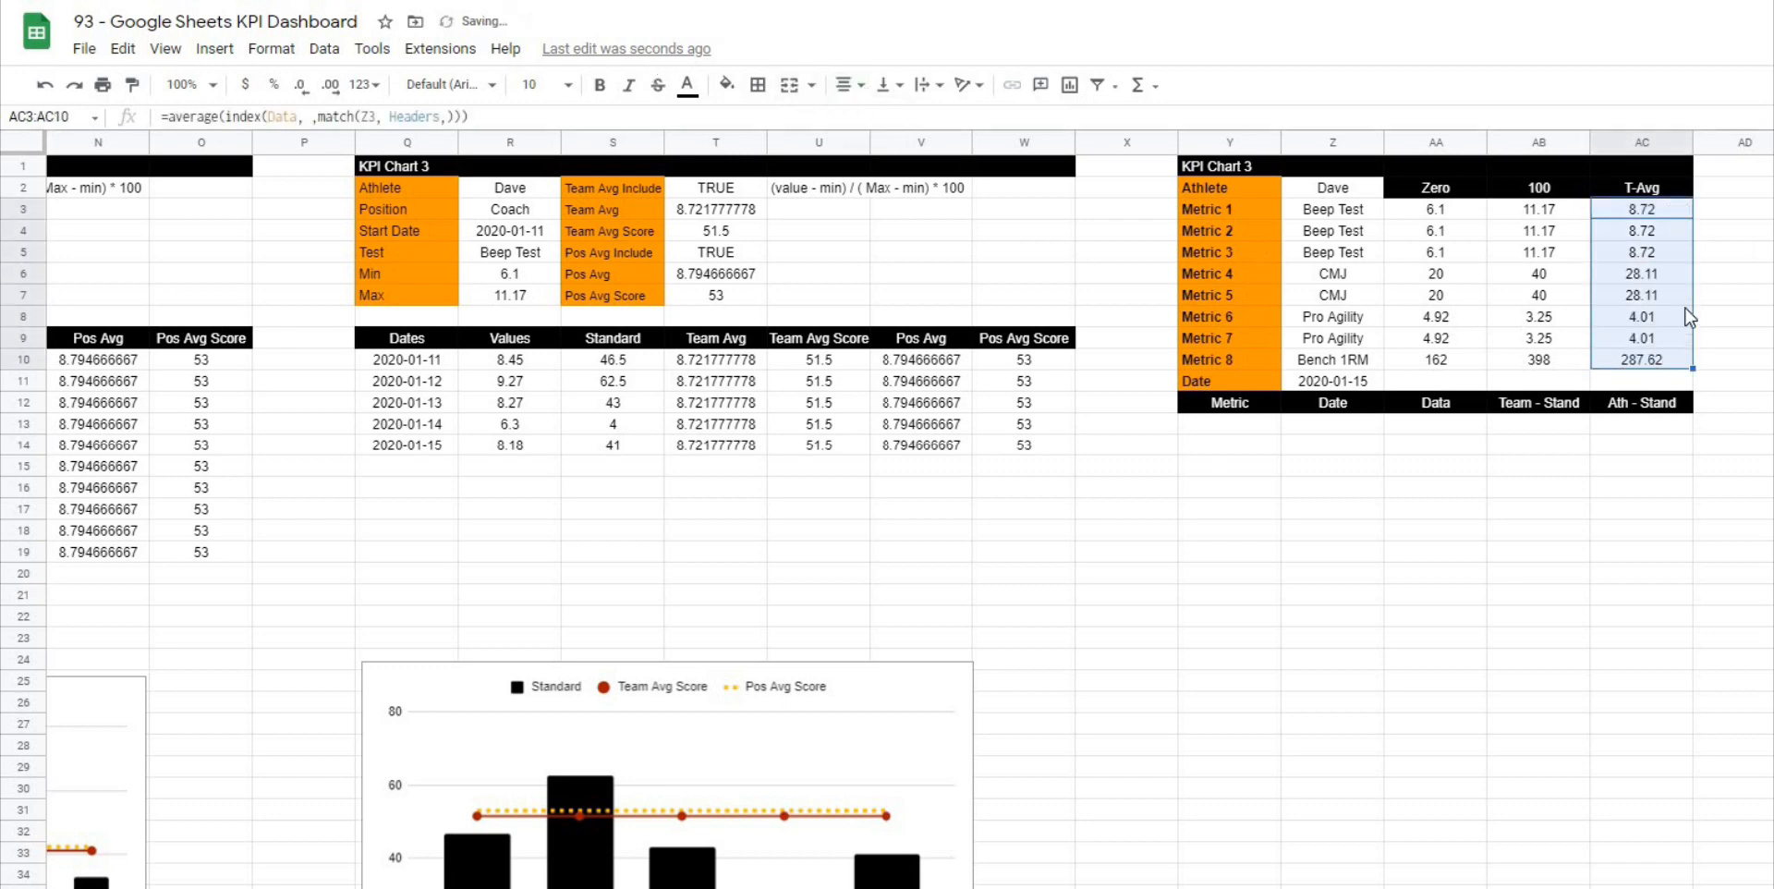
# Step: Review the AC3 average formula and examine the range A2:L46 on the athlete data sheet
pyautogui.click(1616, 211)
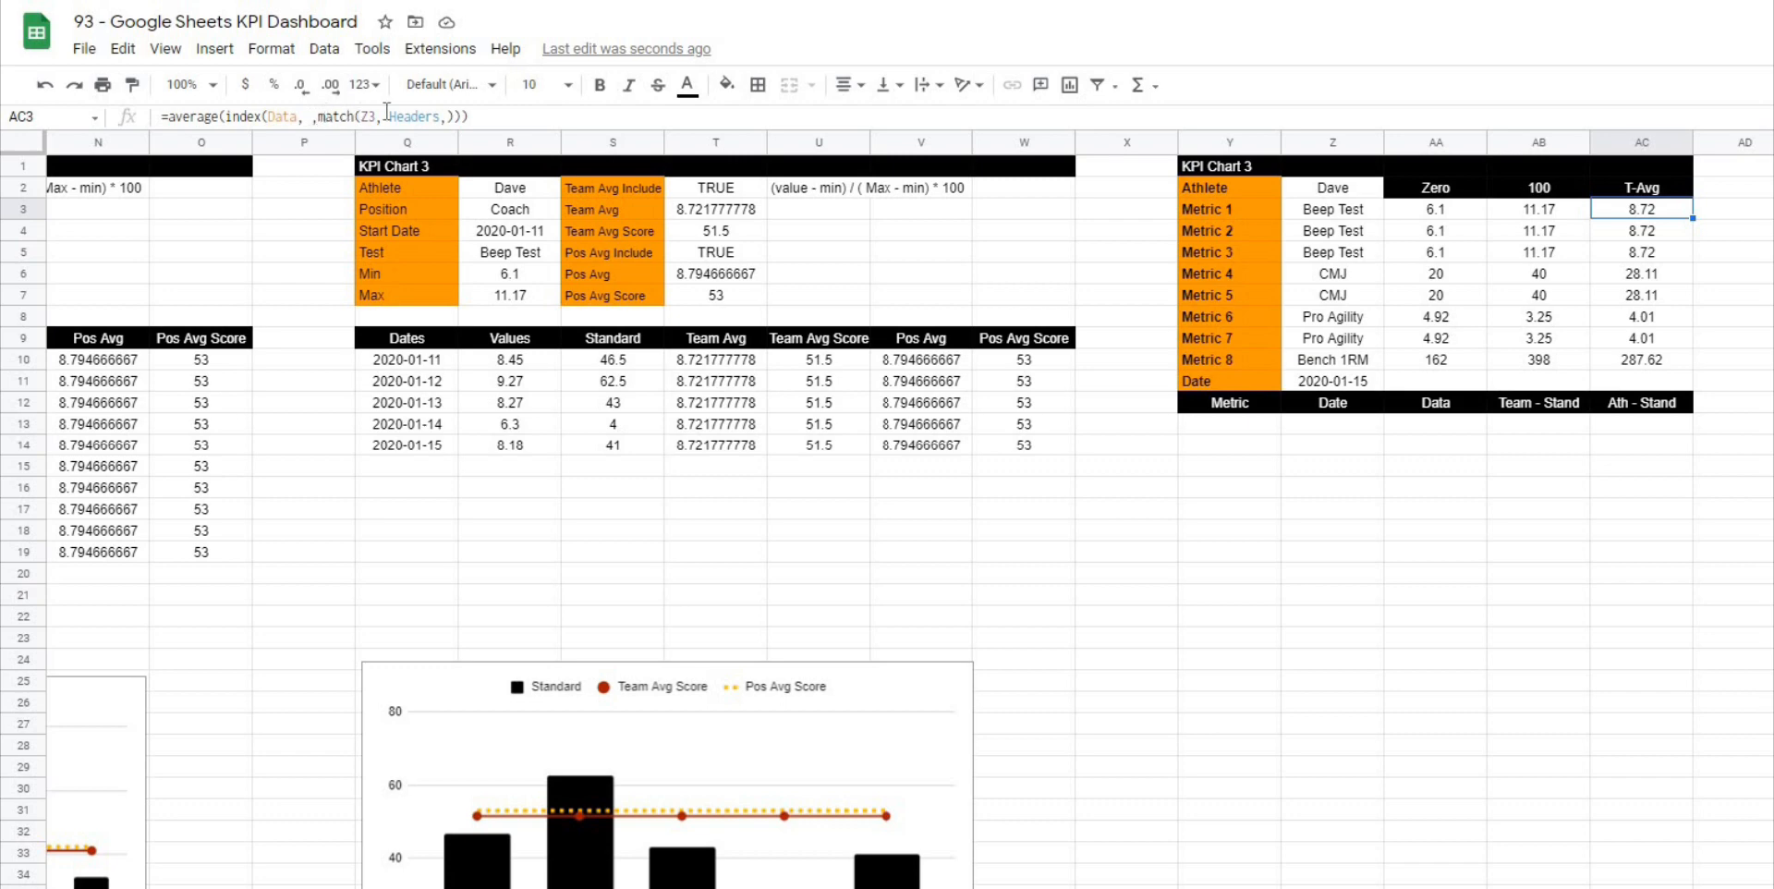
pyautogui.click(502, 117)
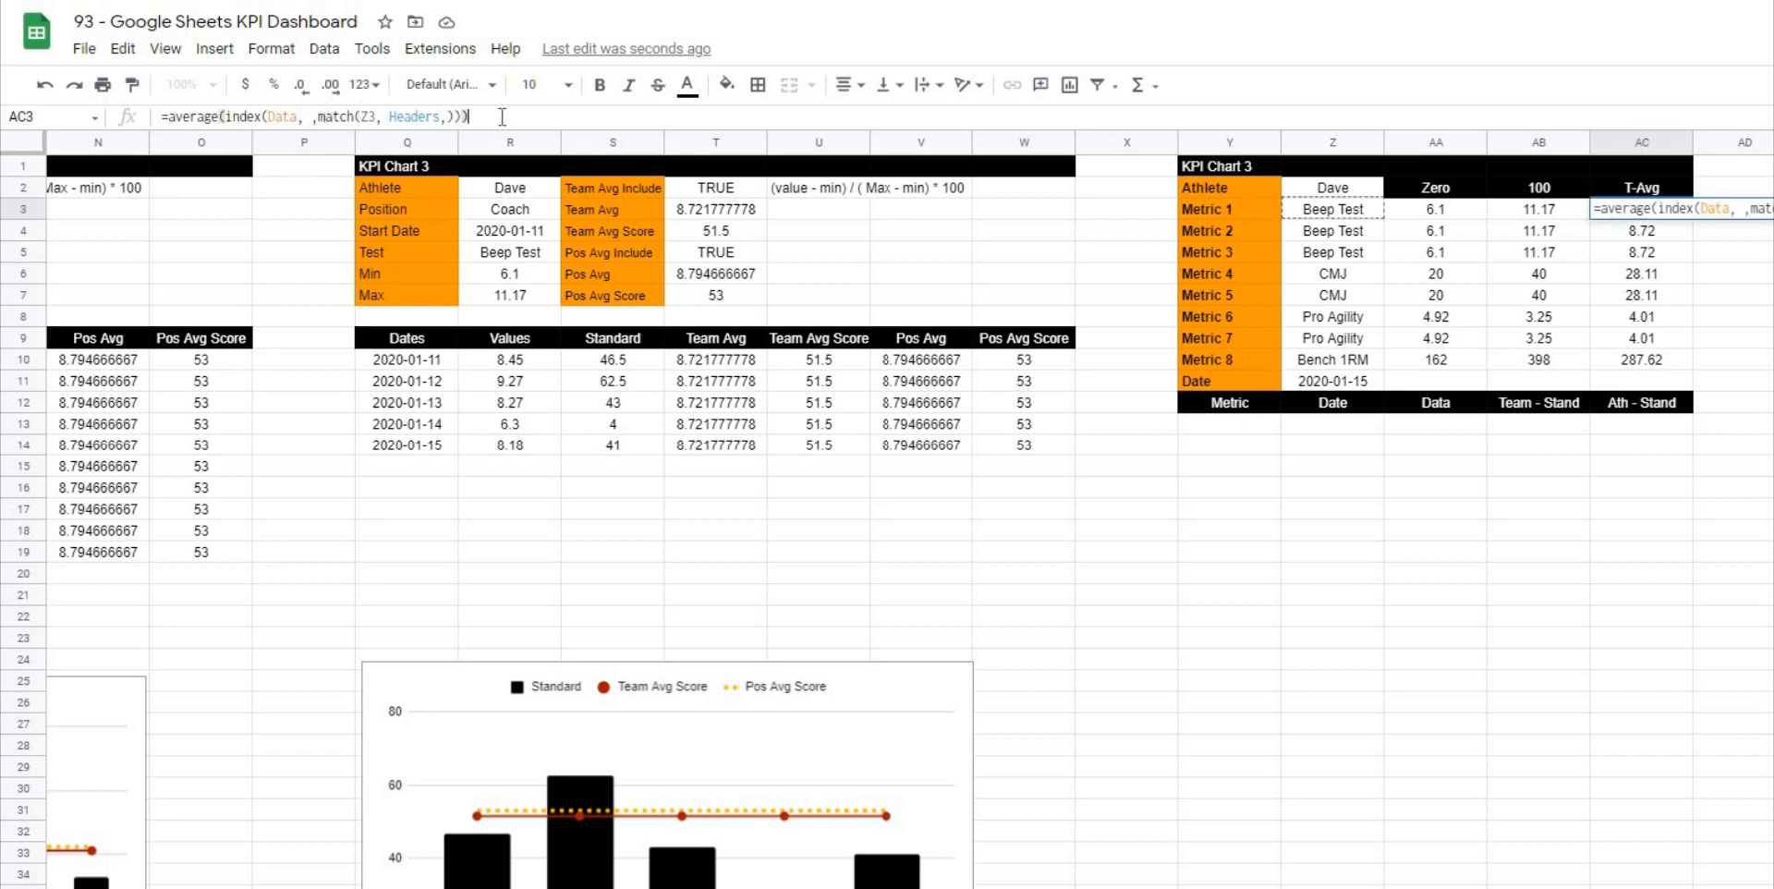
pyautogui.press('Escape')
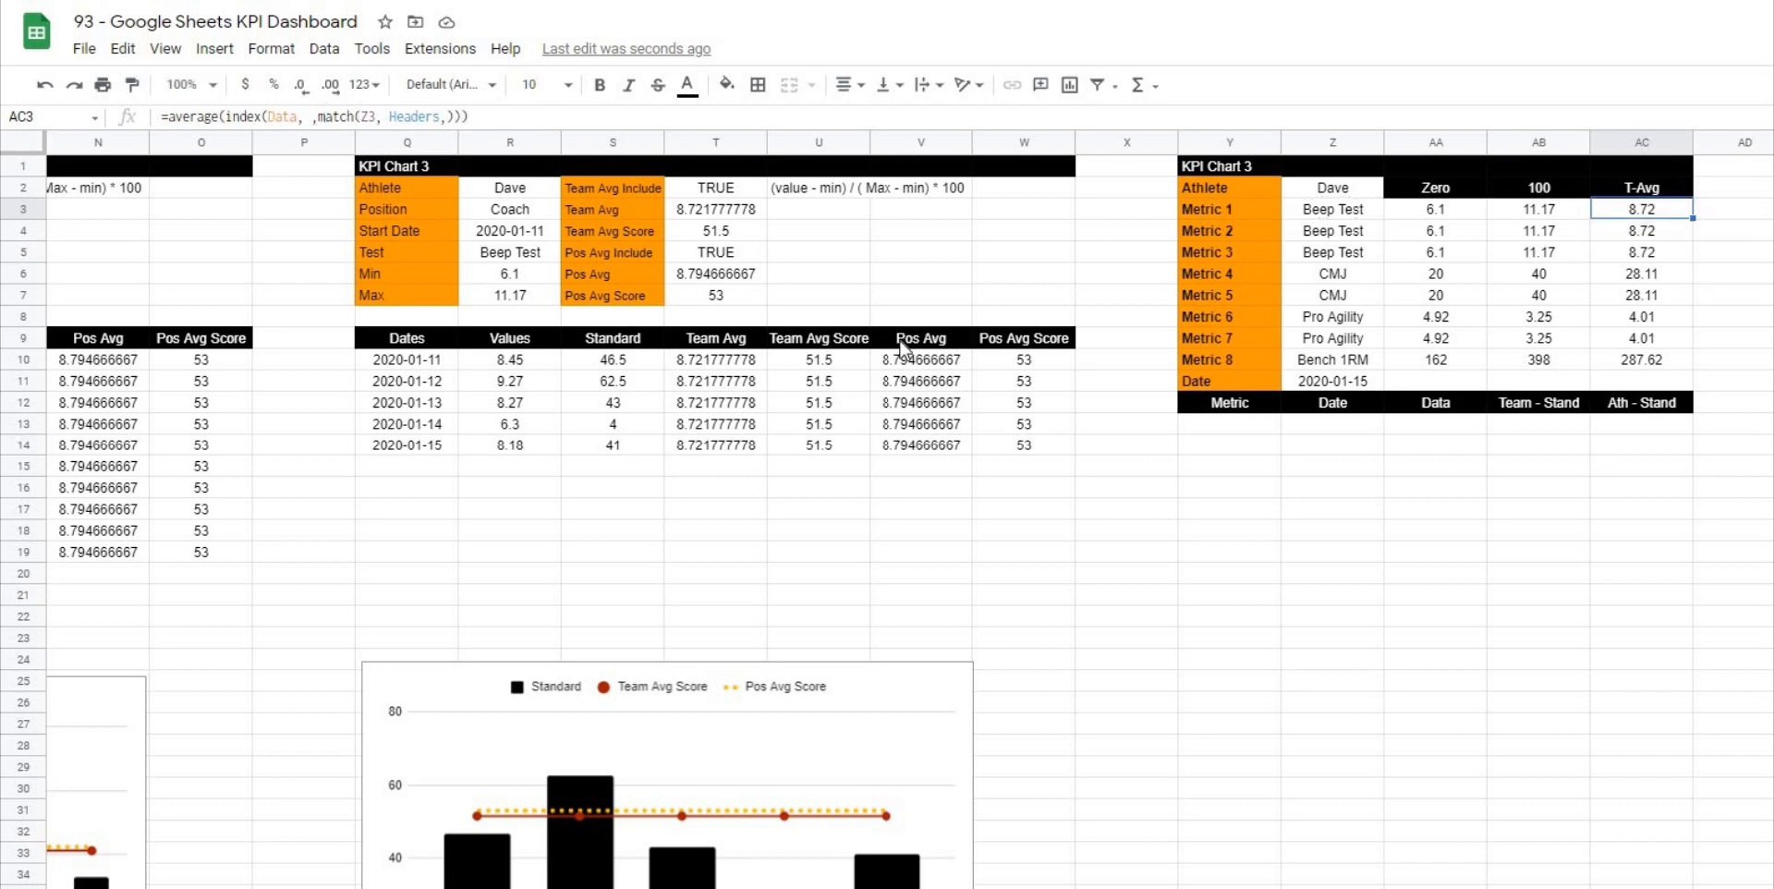
pyautogui.click(1333, 550)
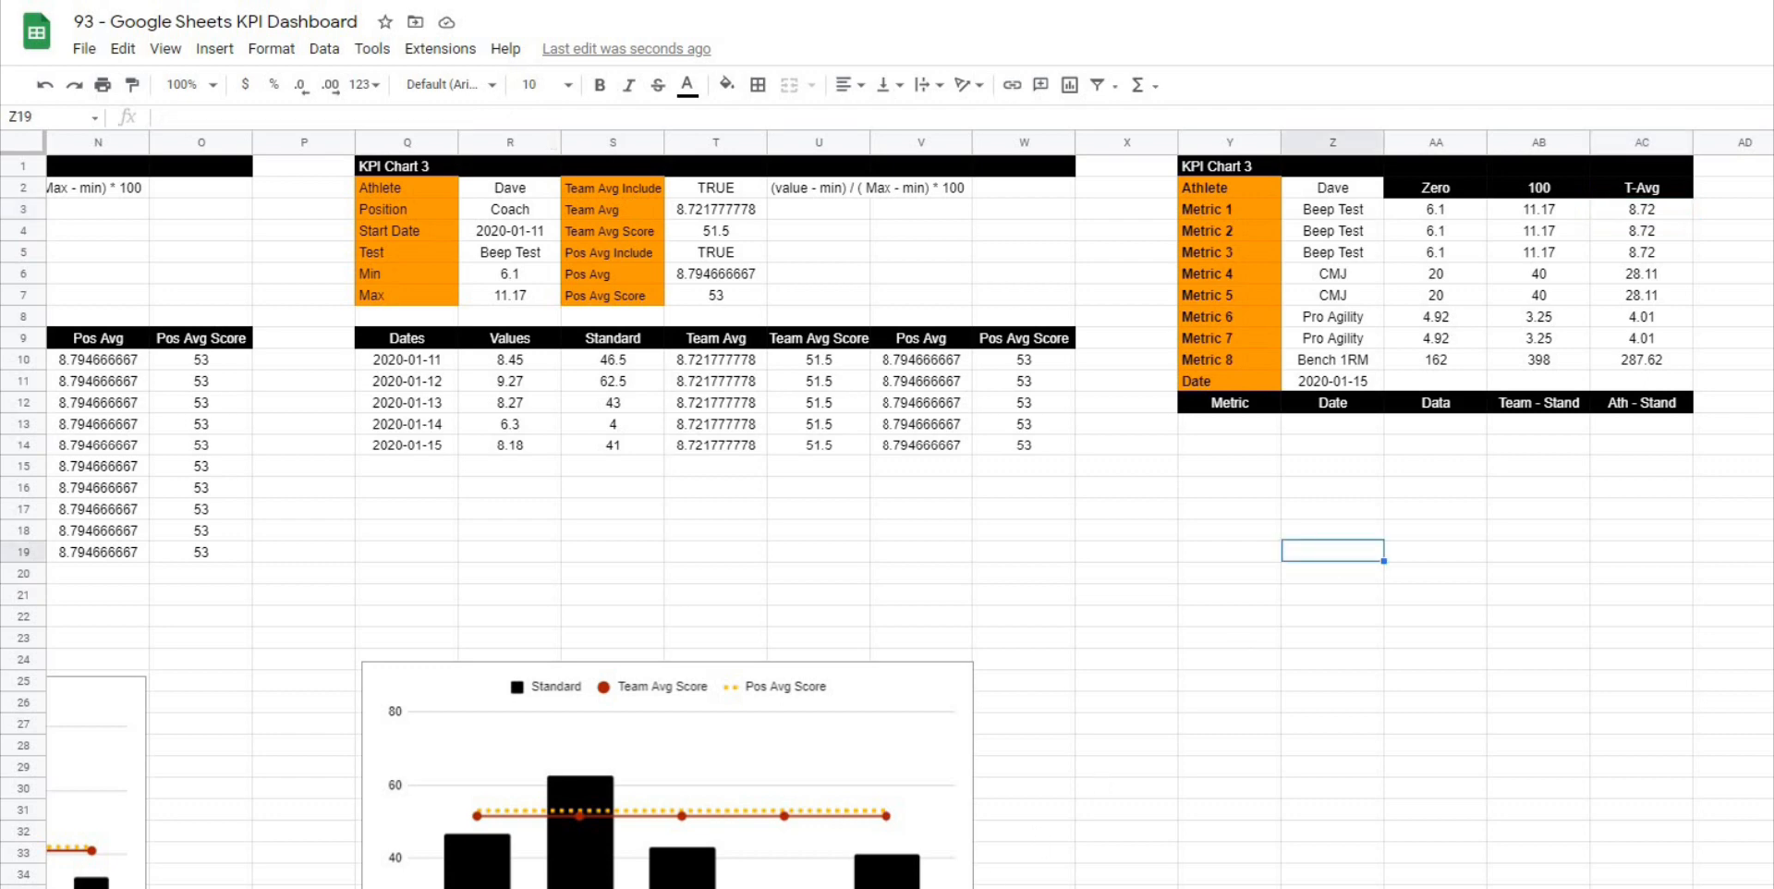
pyautogui.hotkey('ctrl', 'shift', 'pageup')
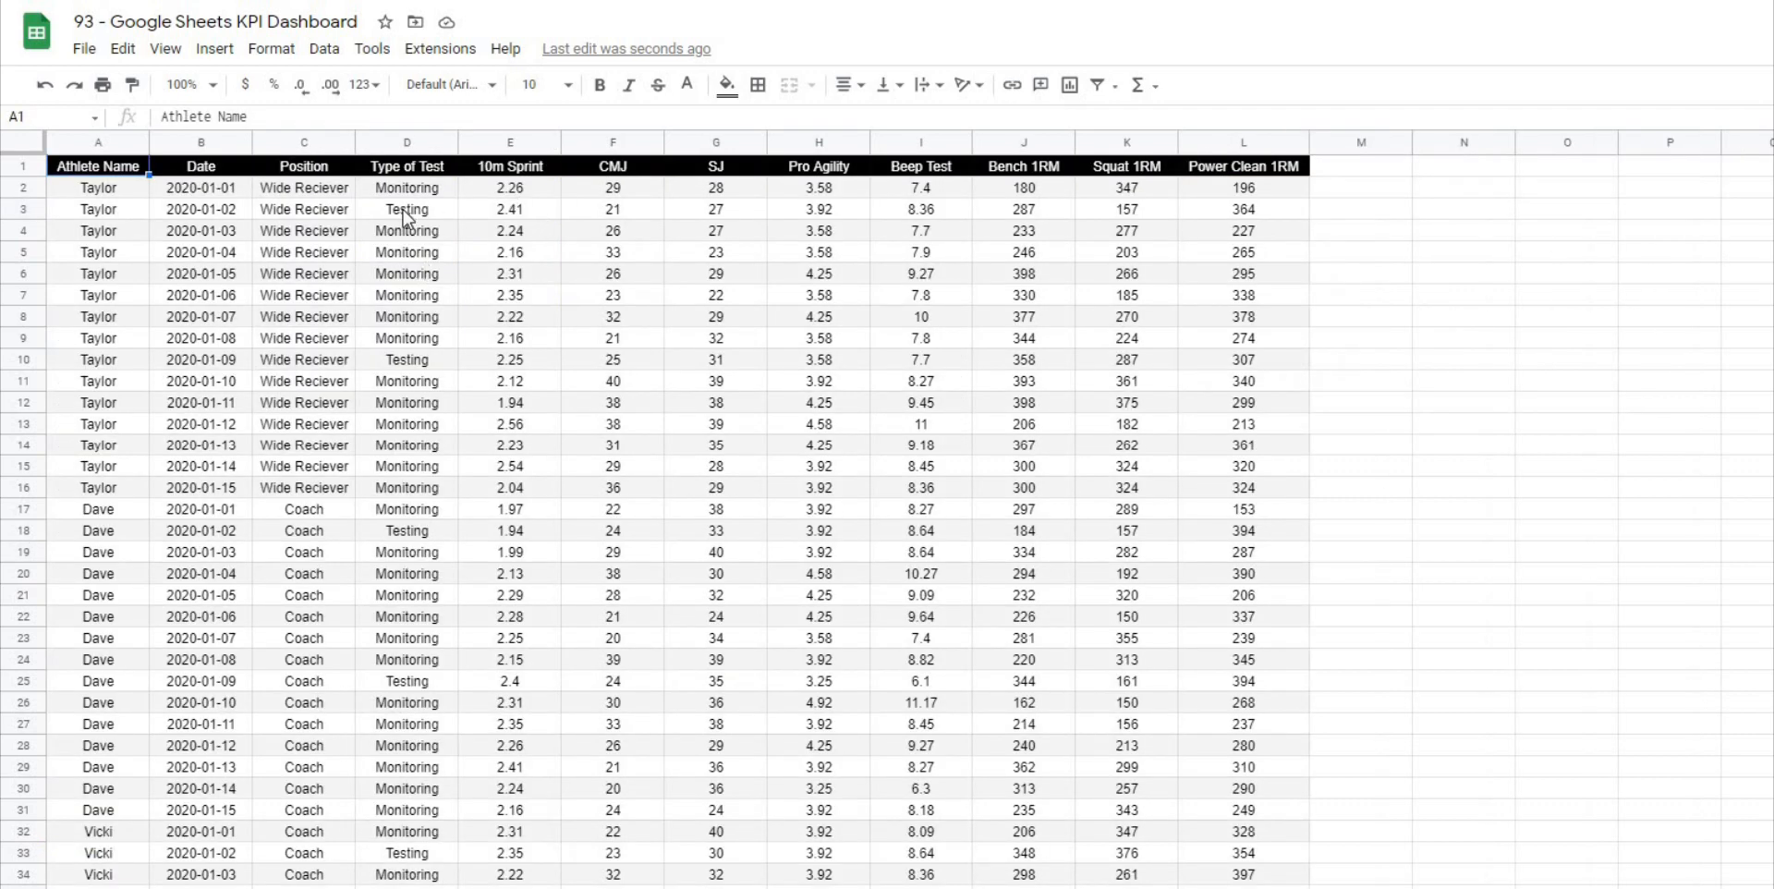
pyautogui.click(115, 188)
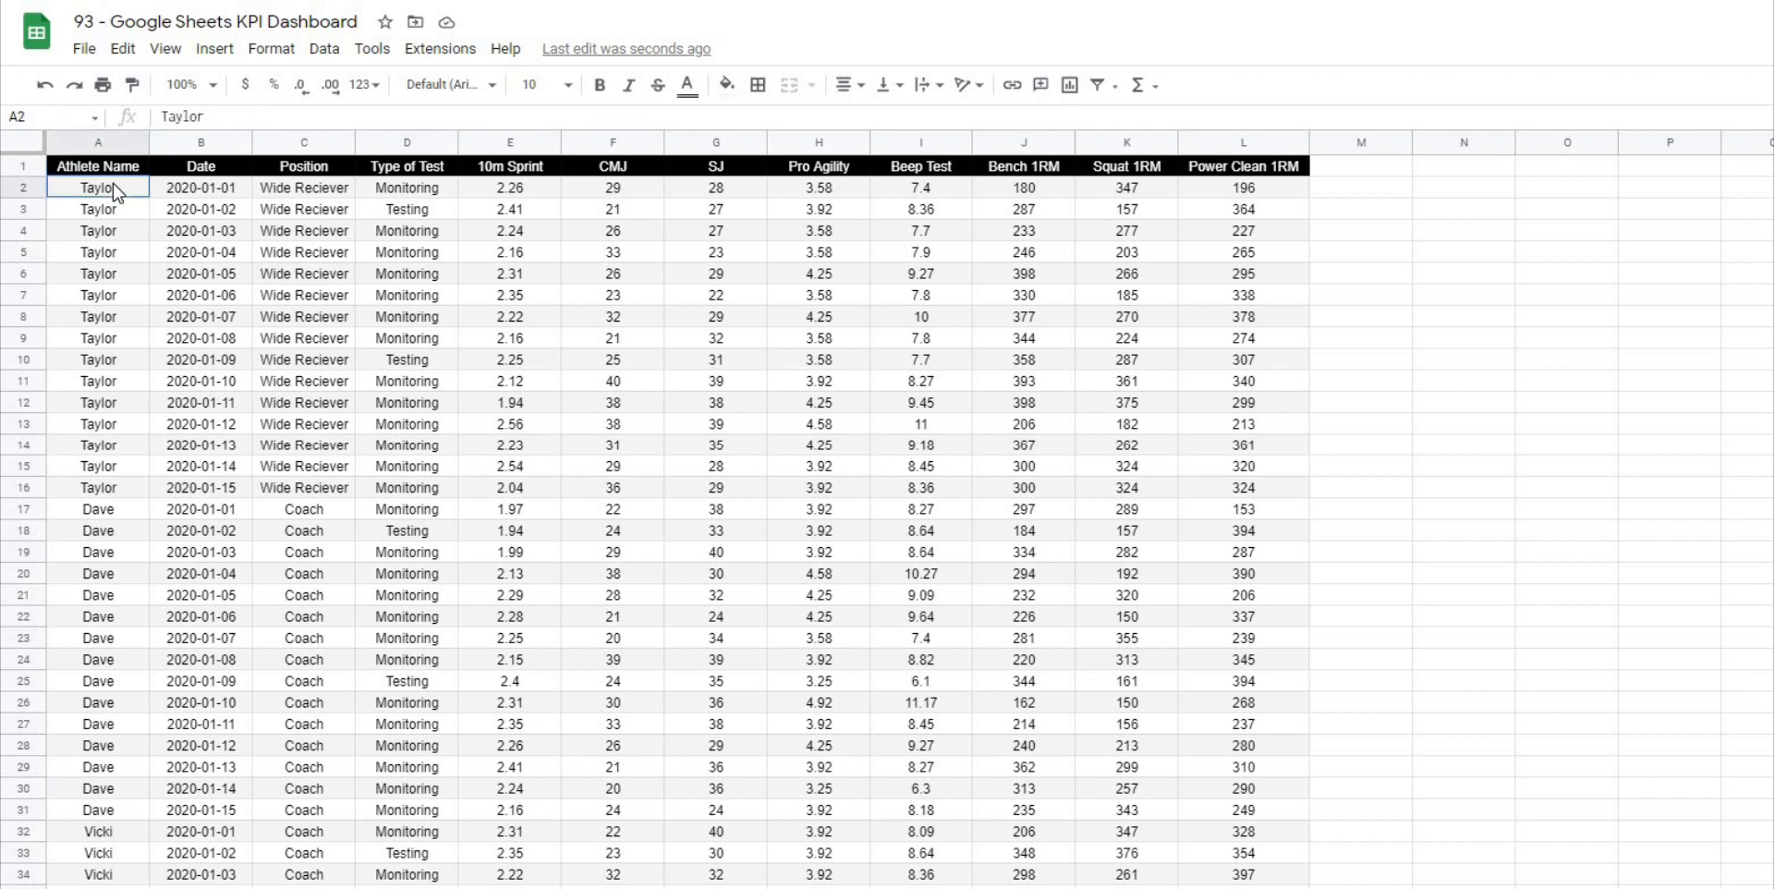
pyautogui.moveTo(114, 187); pyautogui.dragTo(1261, 885)
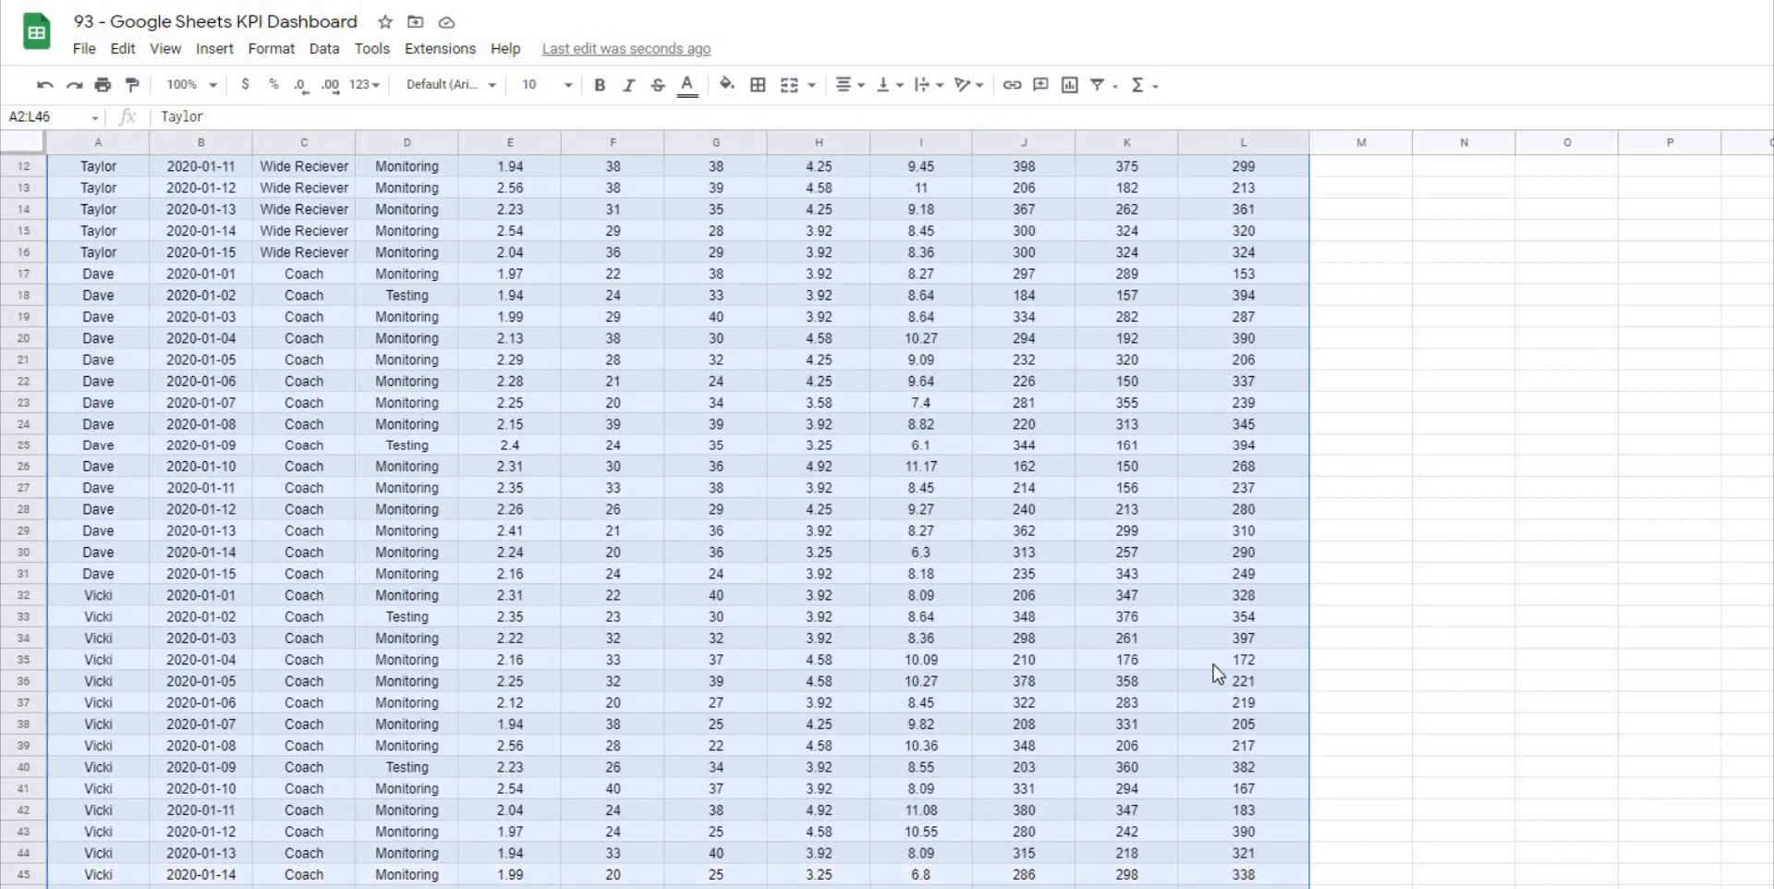
pyautogui.scroll(3, 1202, 647)
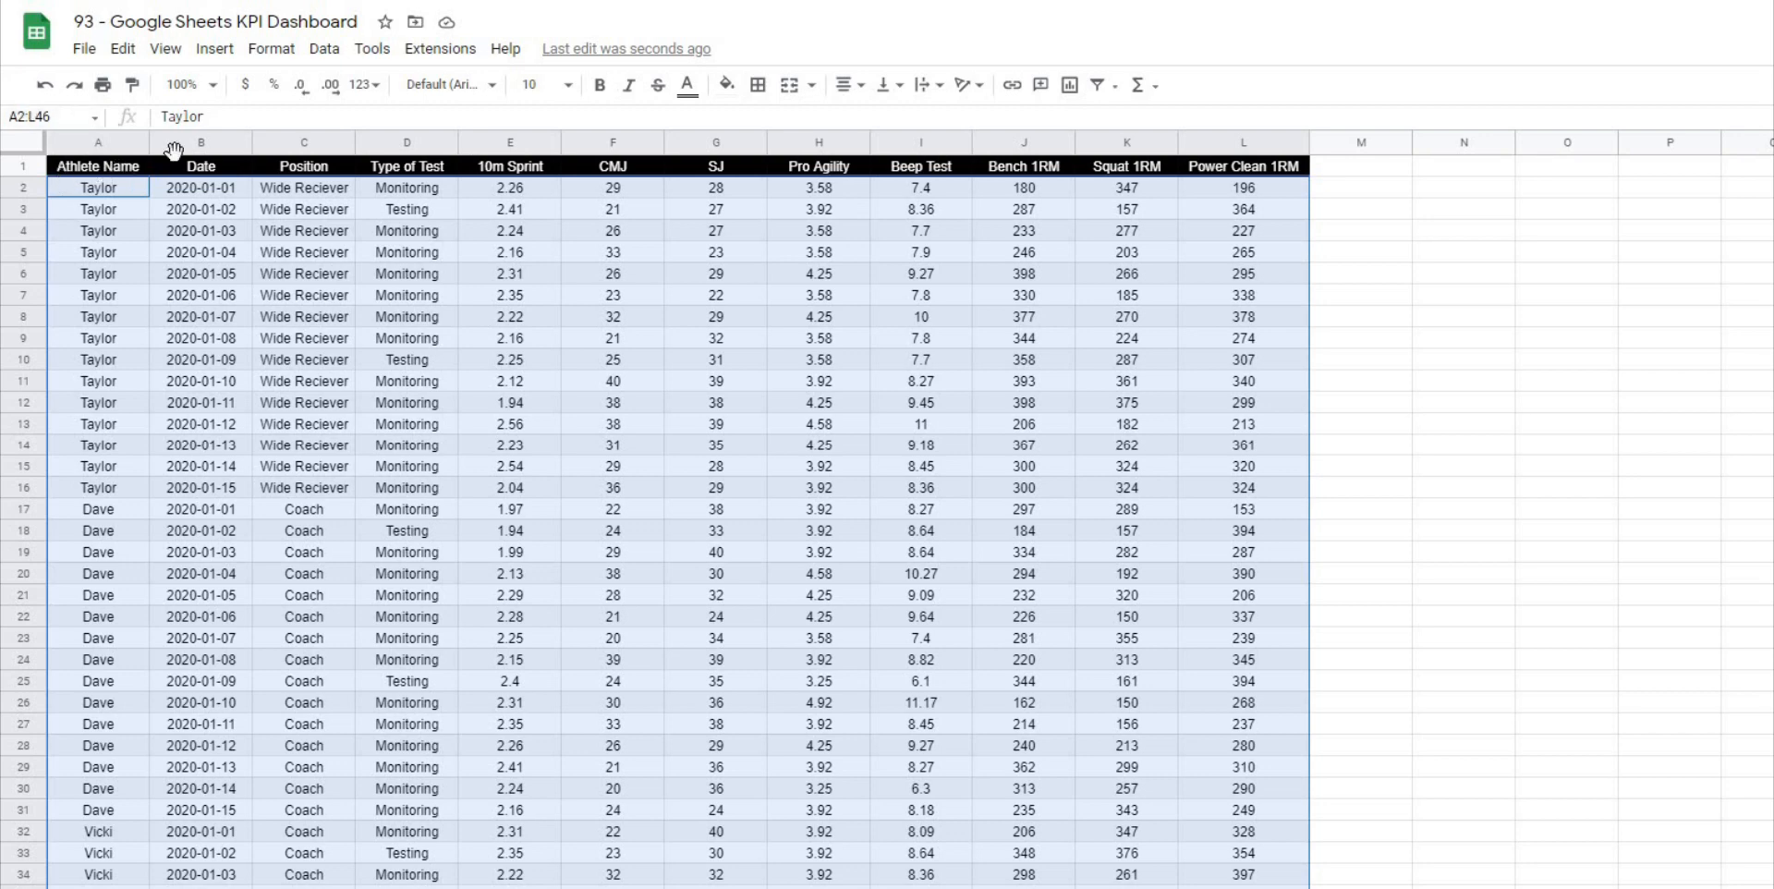
# Step: Examine the Beep Test header and its column of values on the athlete data sheet
pyautogui.click(918, 173)
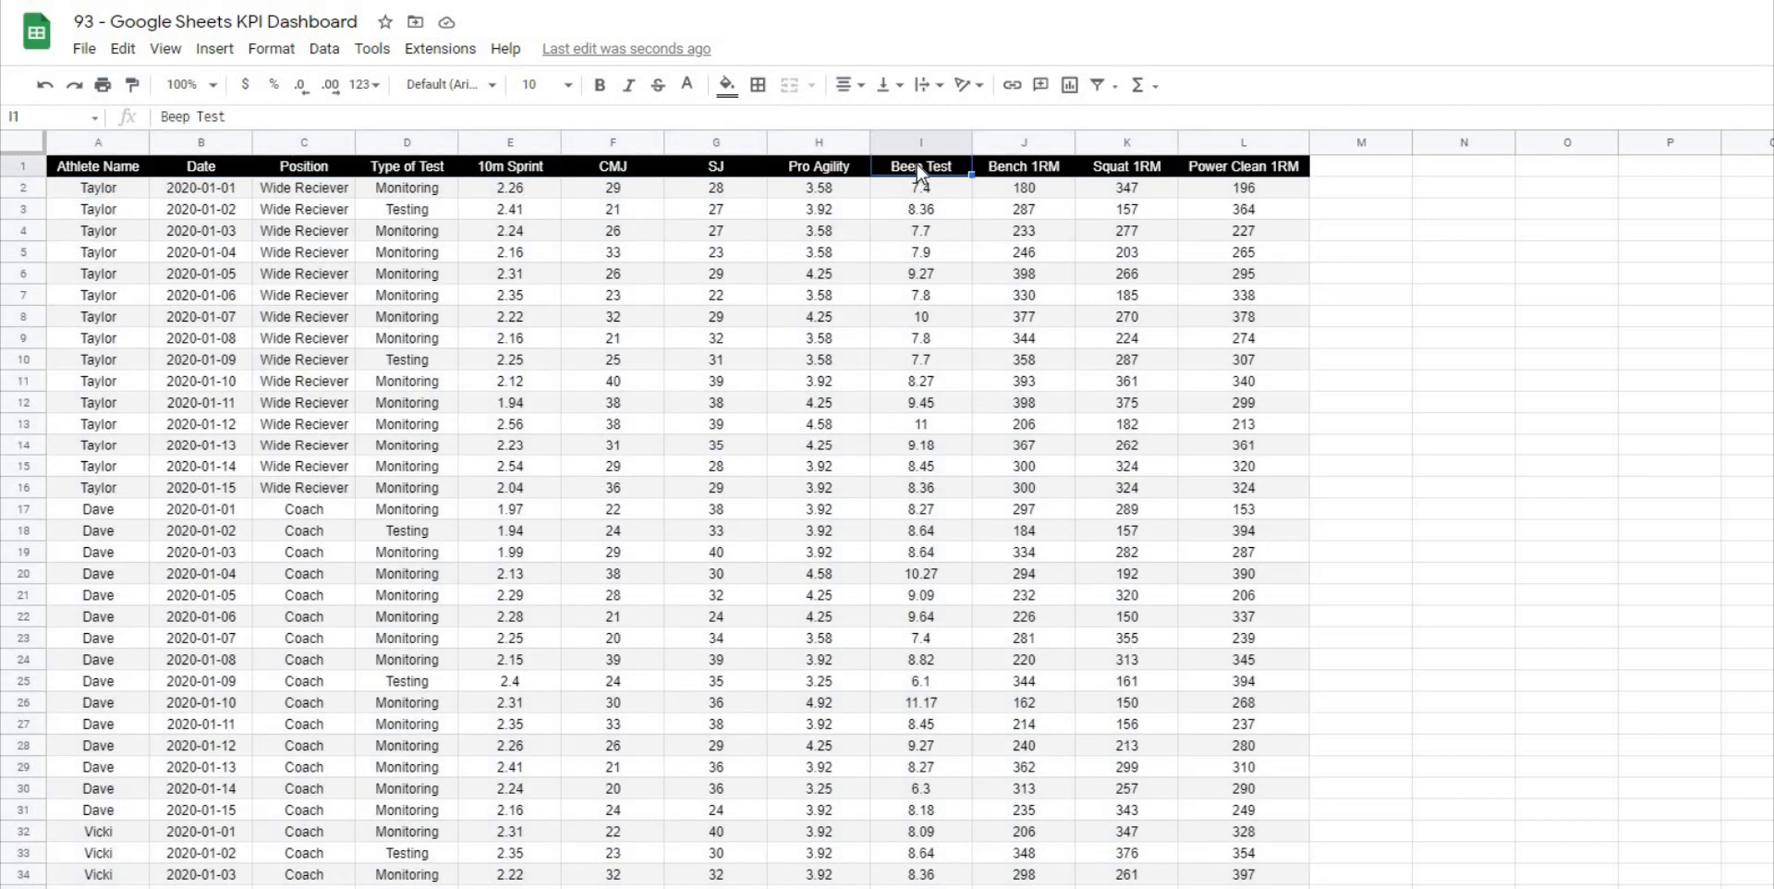
pyautogui.click(924, 184)
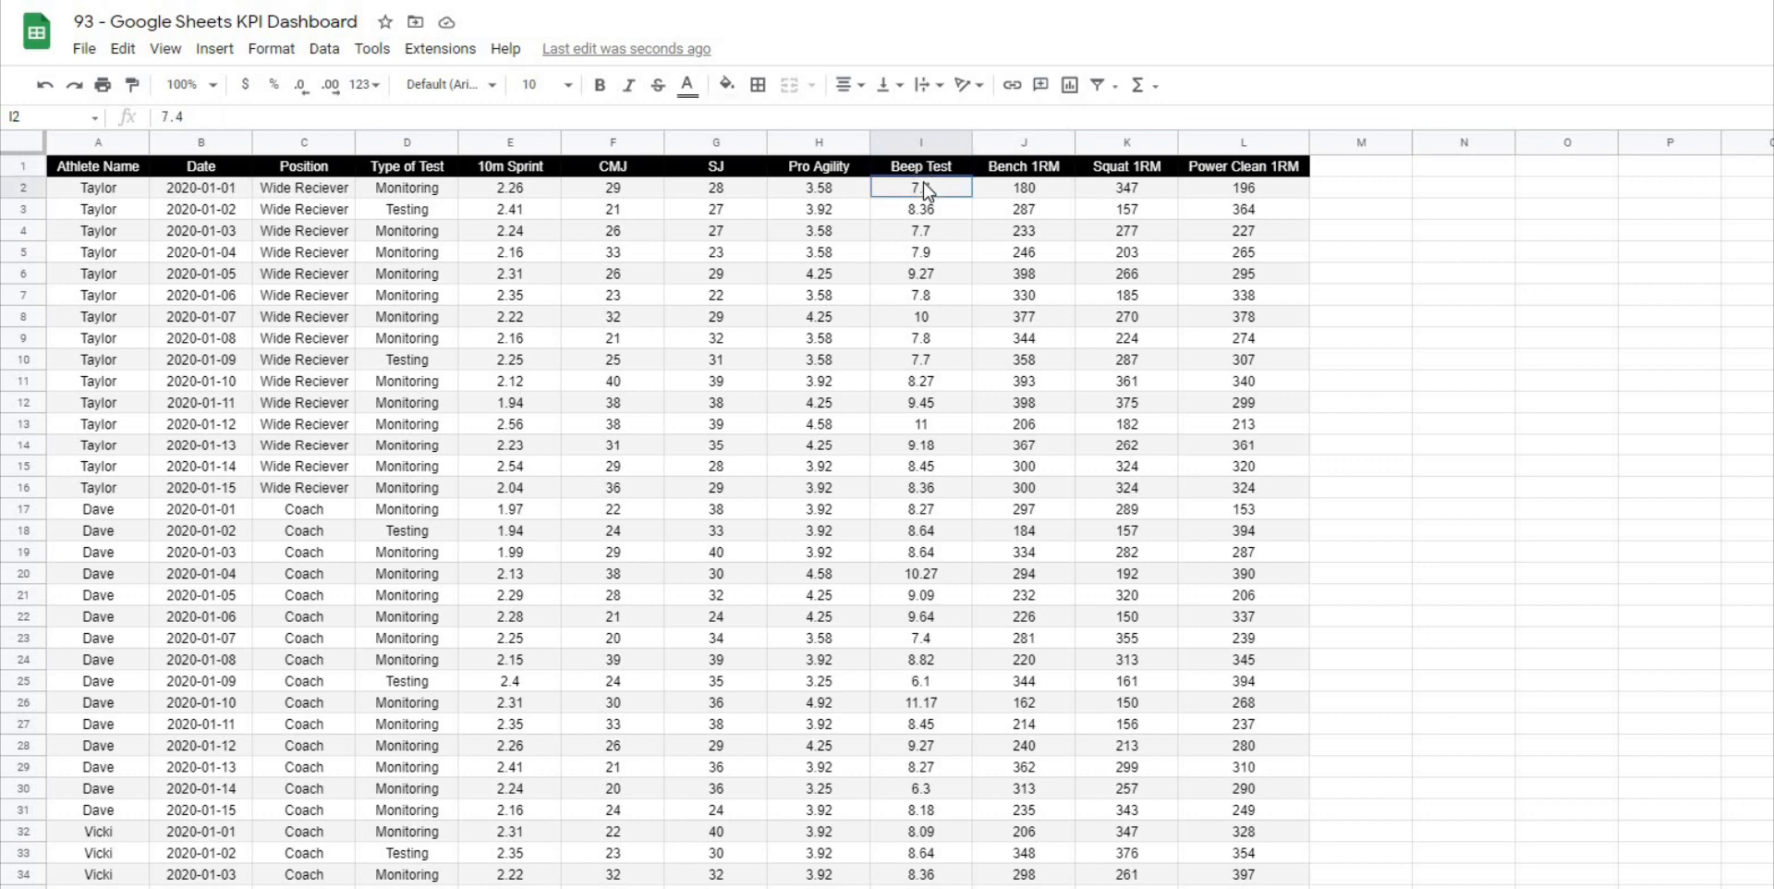
pyautogui.click(921, 142)
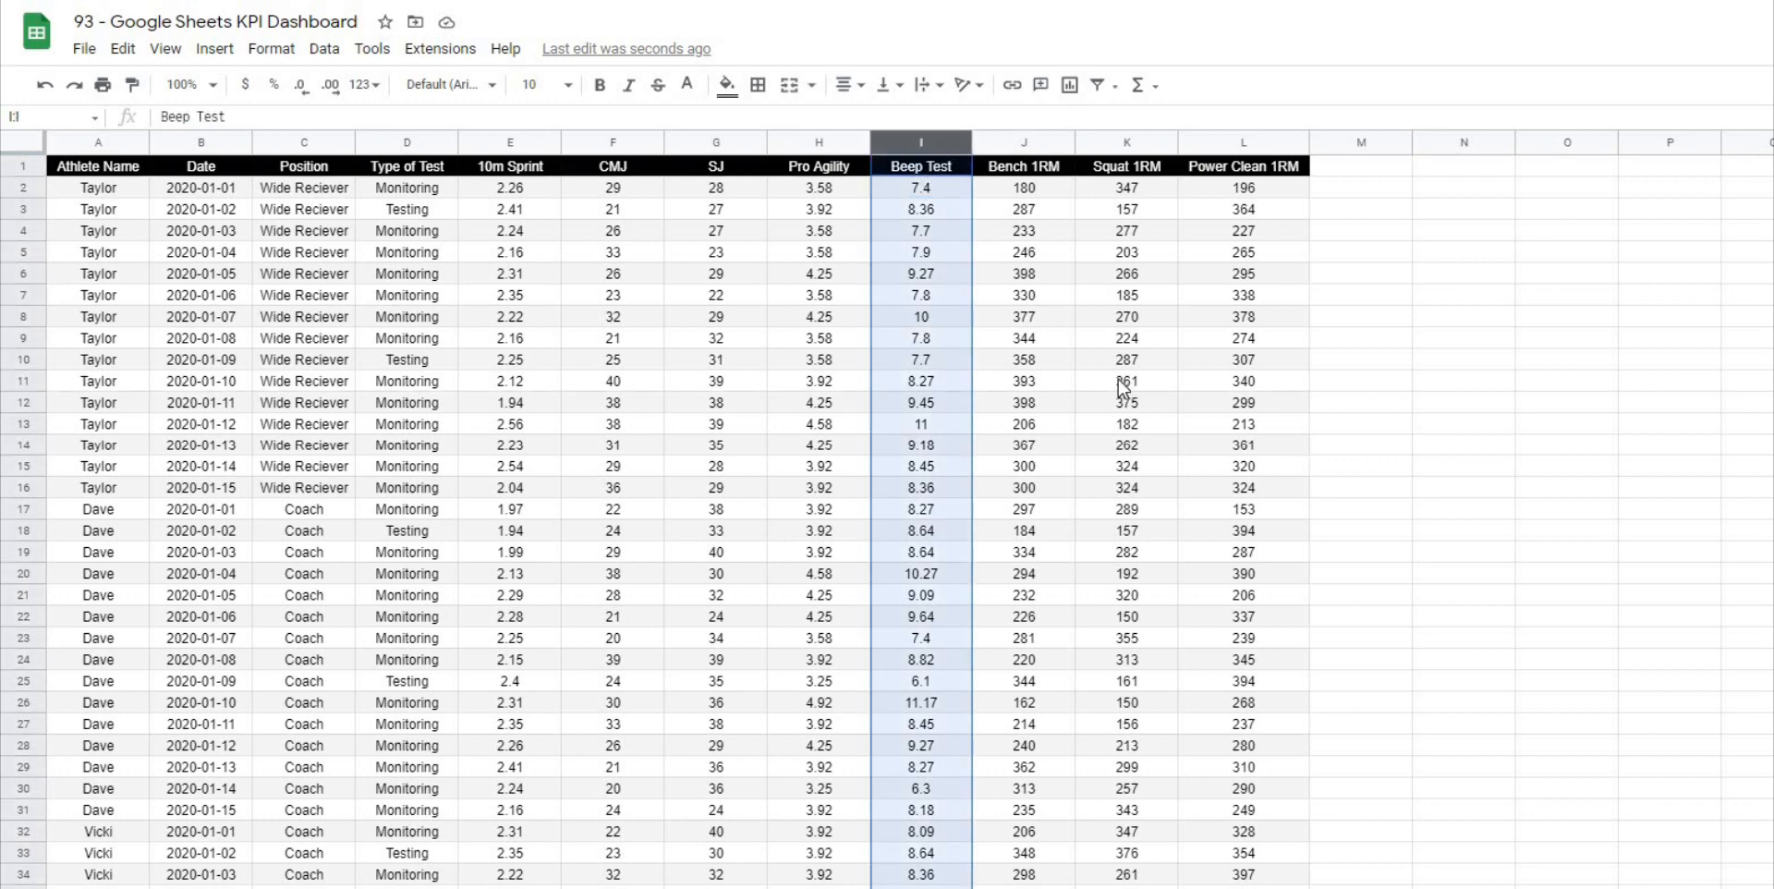
pyautogui.scroll(-3, 1097, 365)
pyautogui.scroll(3, 1097, 365)
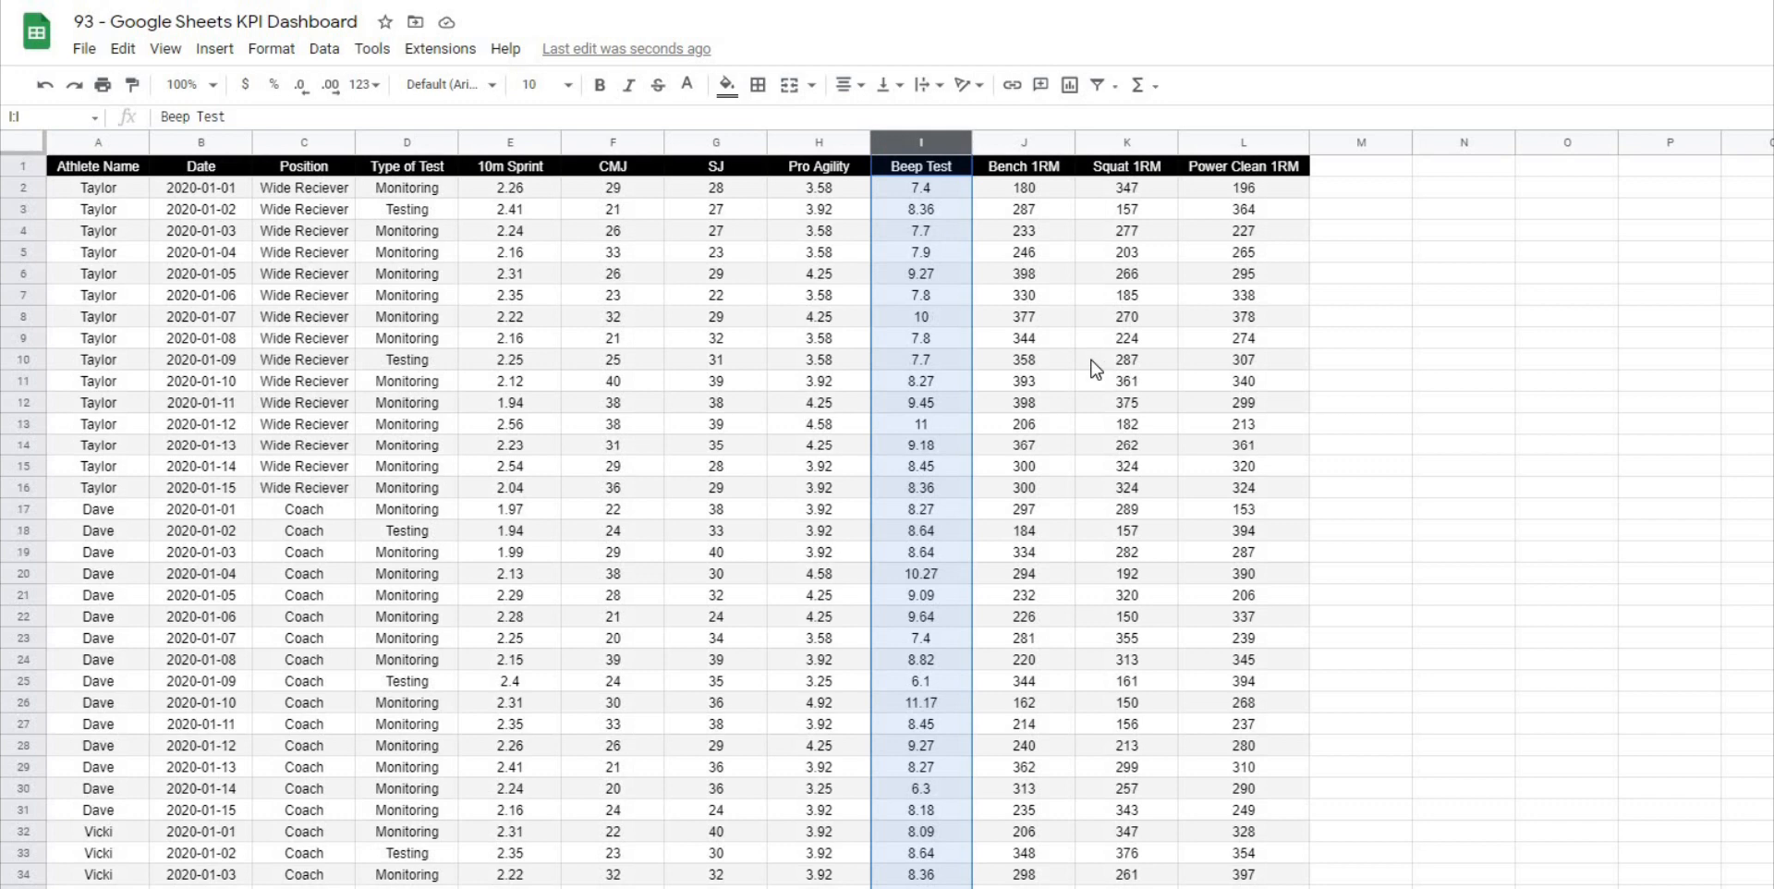
pyautogui.click(963, 242)
pyautogui.click(1367, 208)
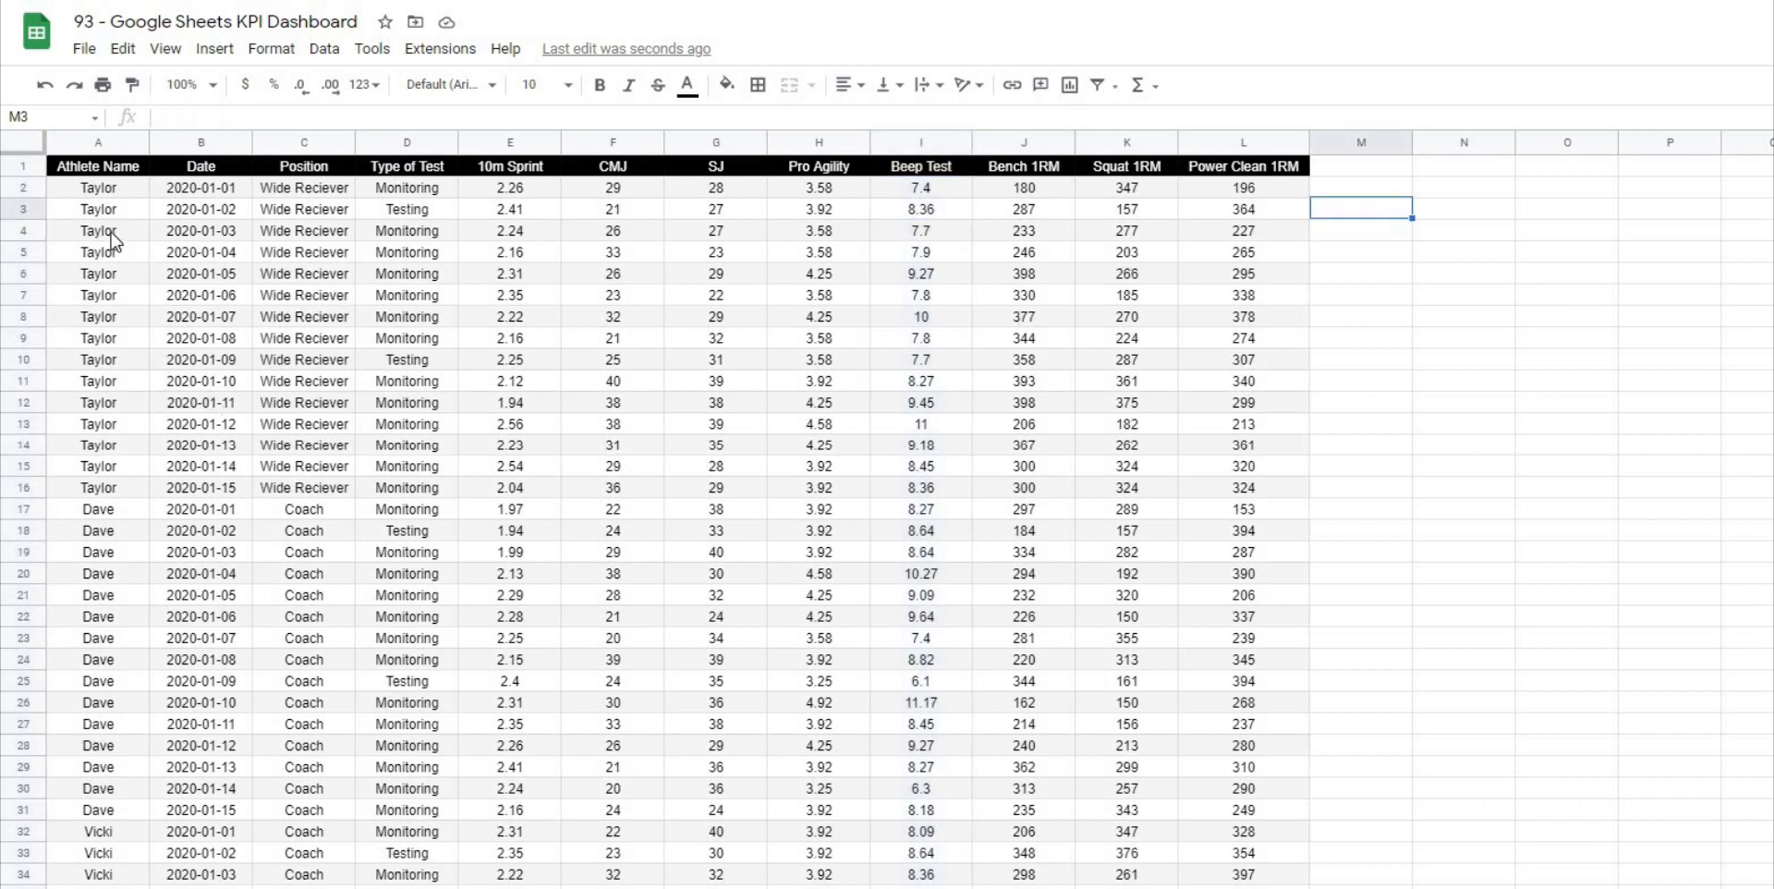
pyautogui.click(71, 233)
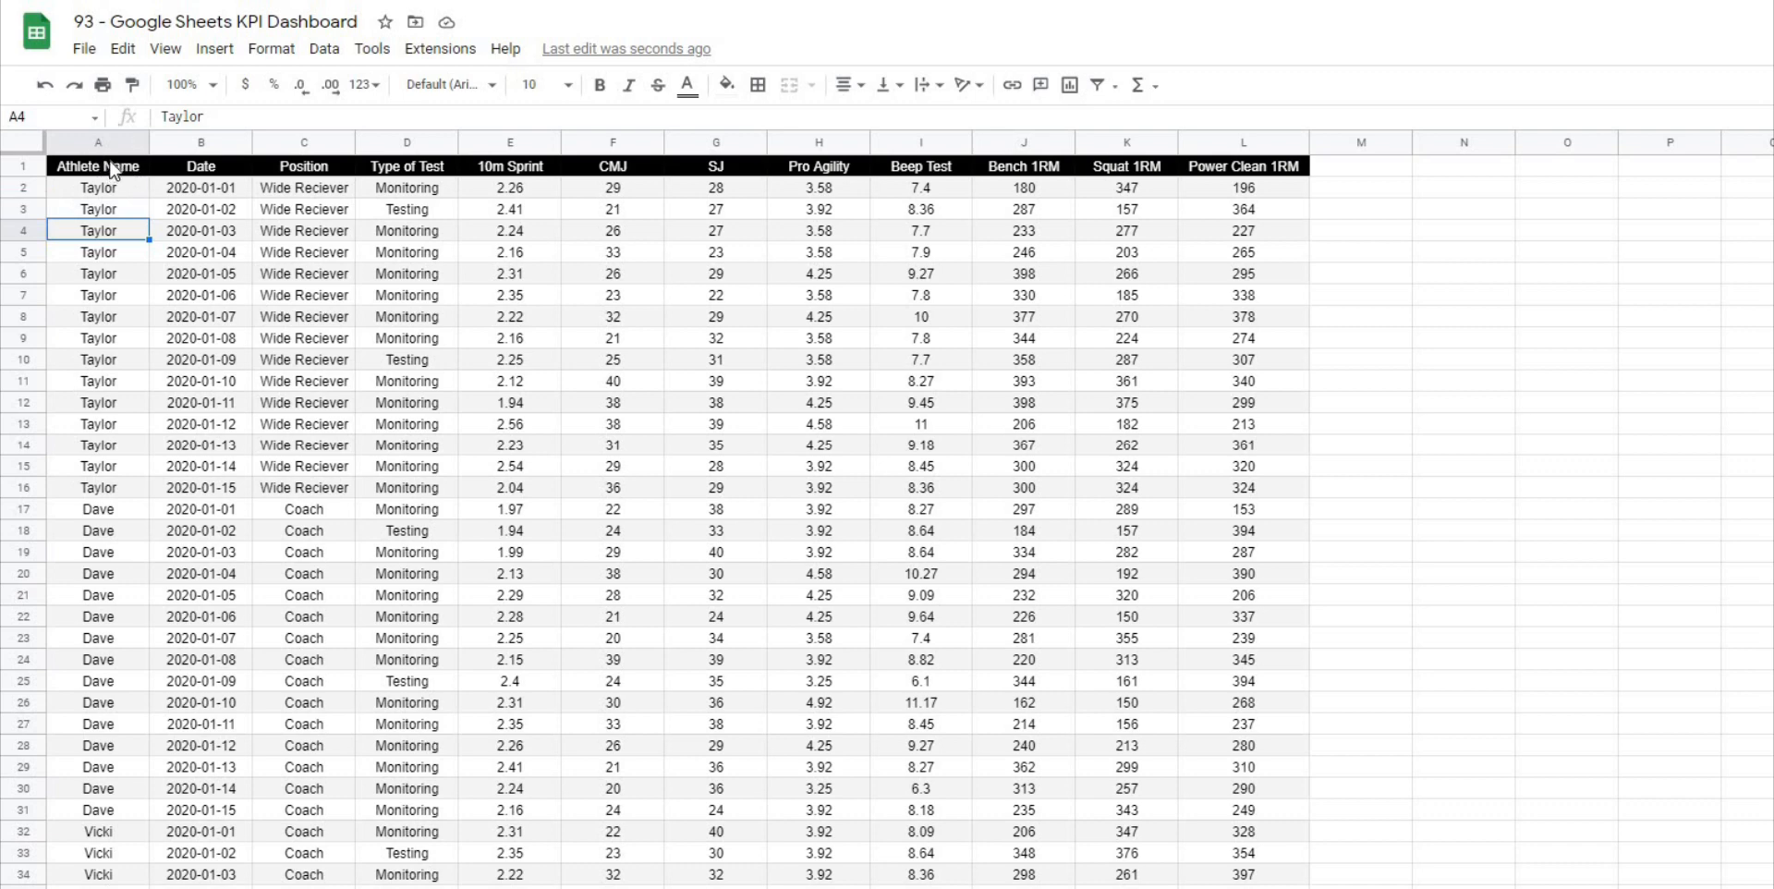
# Step: Examine the Athlete Name, Date and Position columns and the full record in row 5 on the athlete data sheet
pyautogui.click(215, 233)
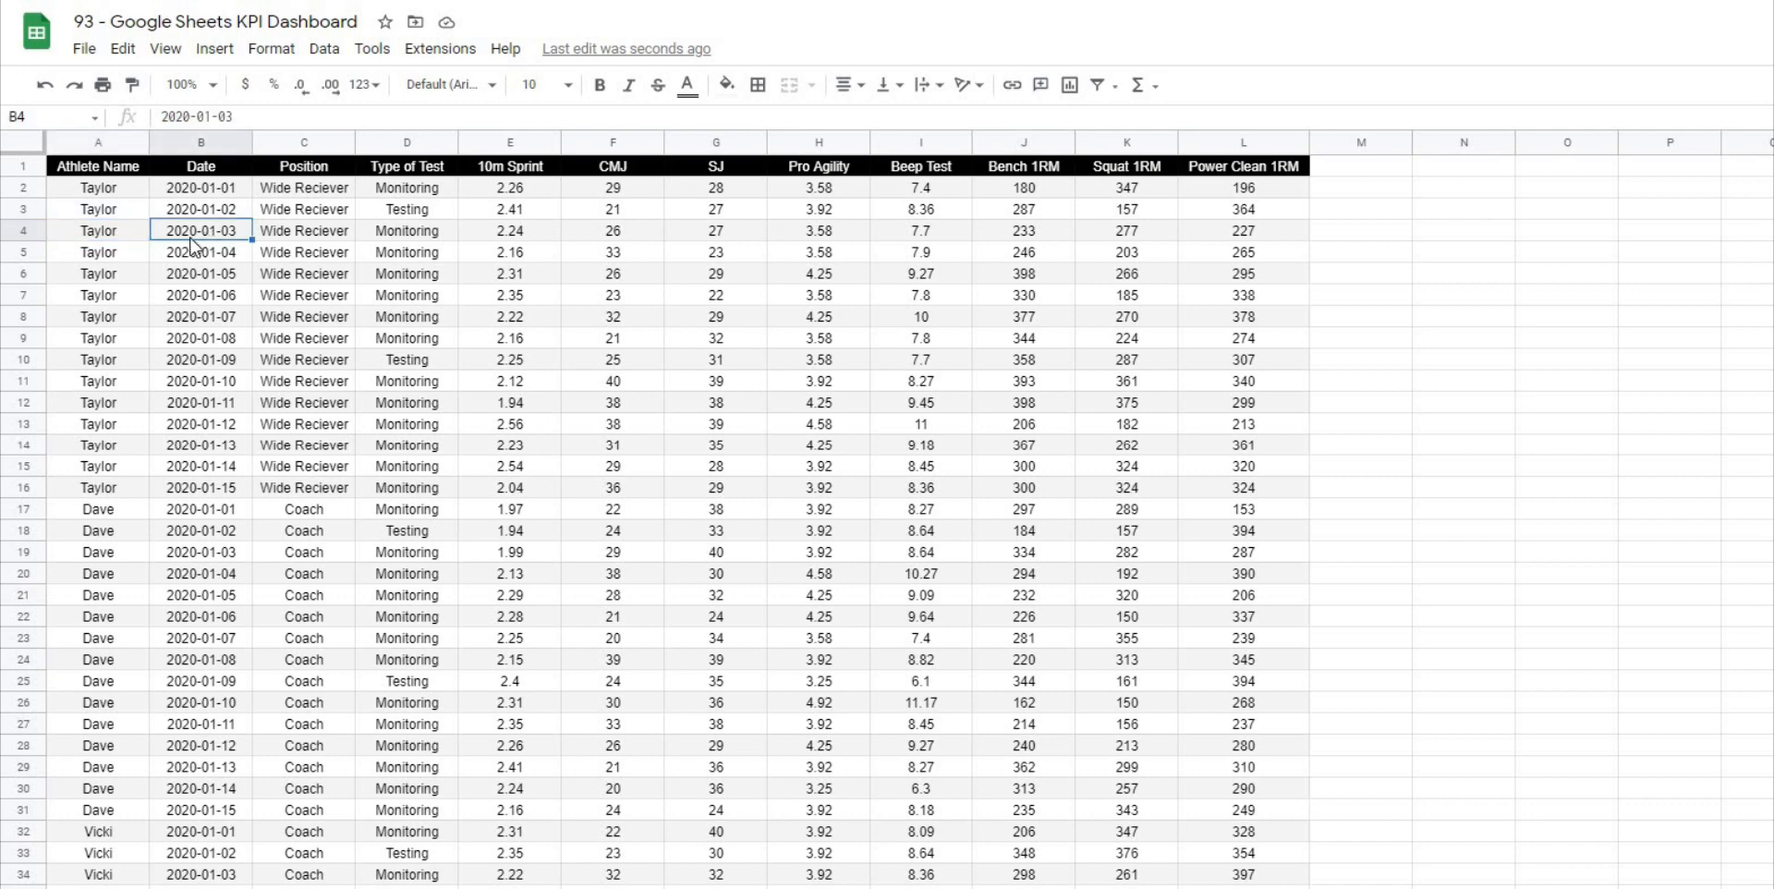
pyautogui.click(348, 230)
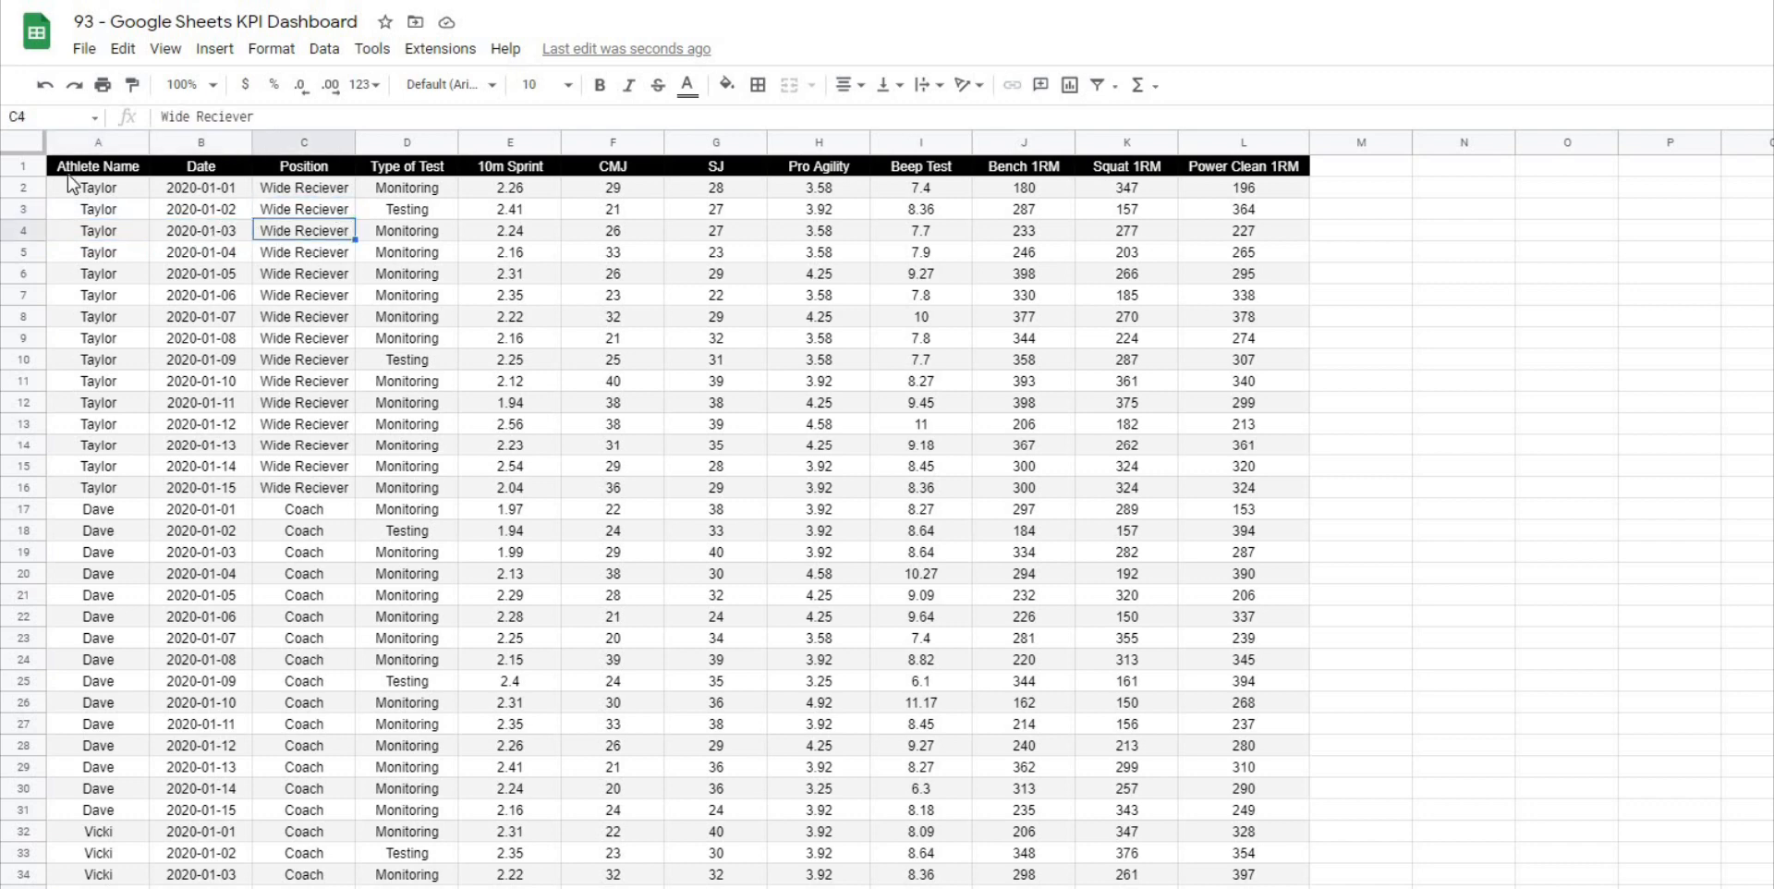
pyautogui.click(100, 253)
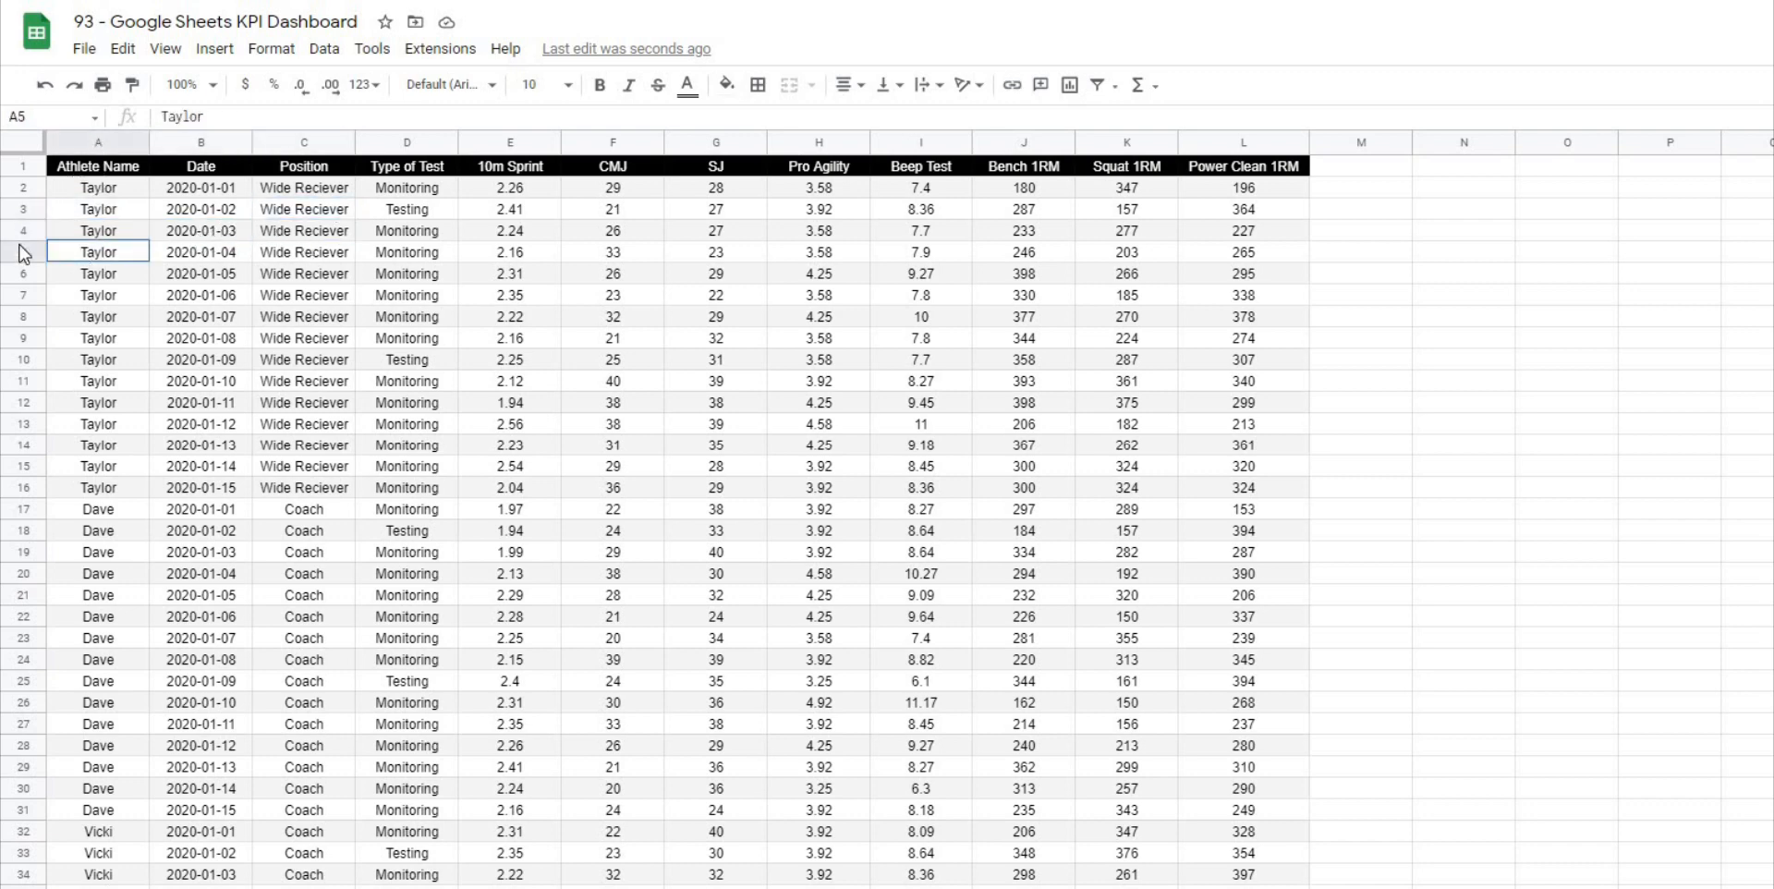
pyautogui.click(24, 250)
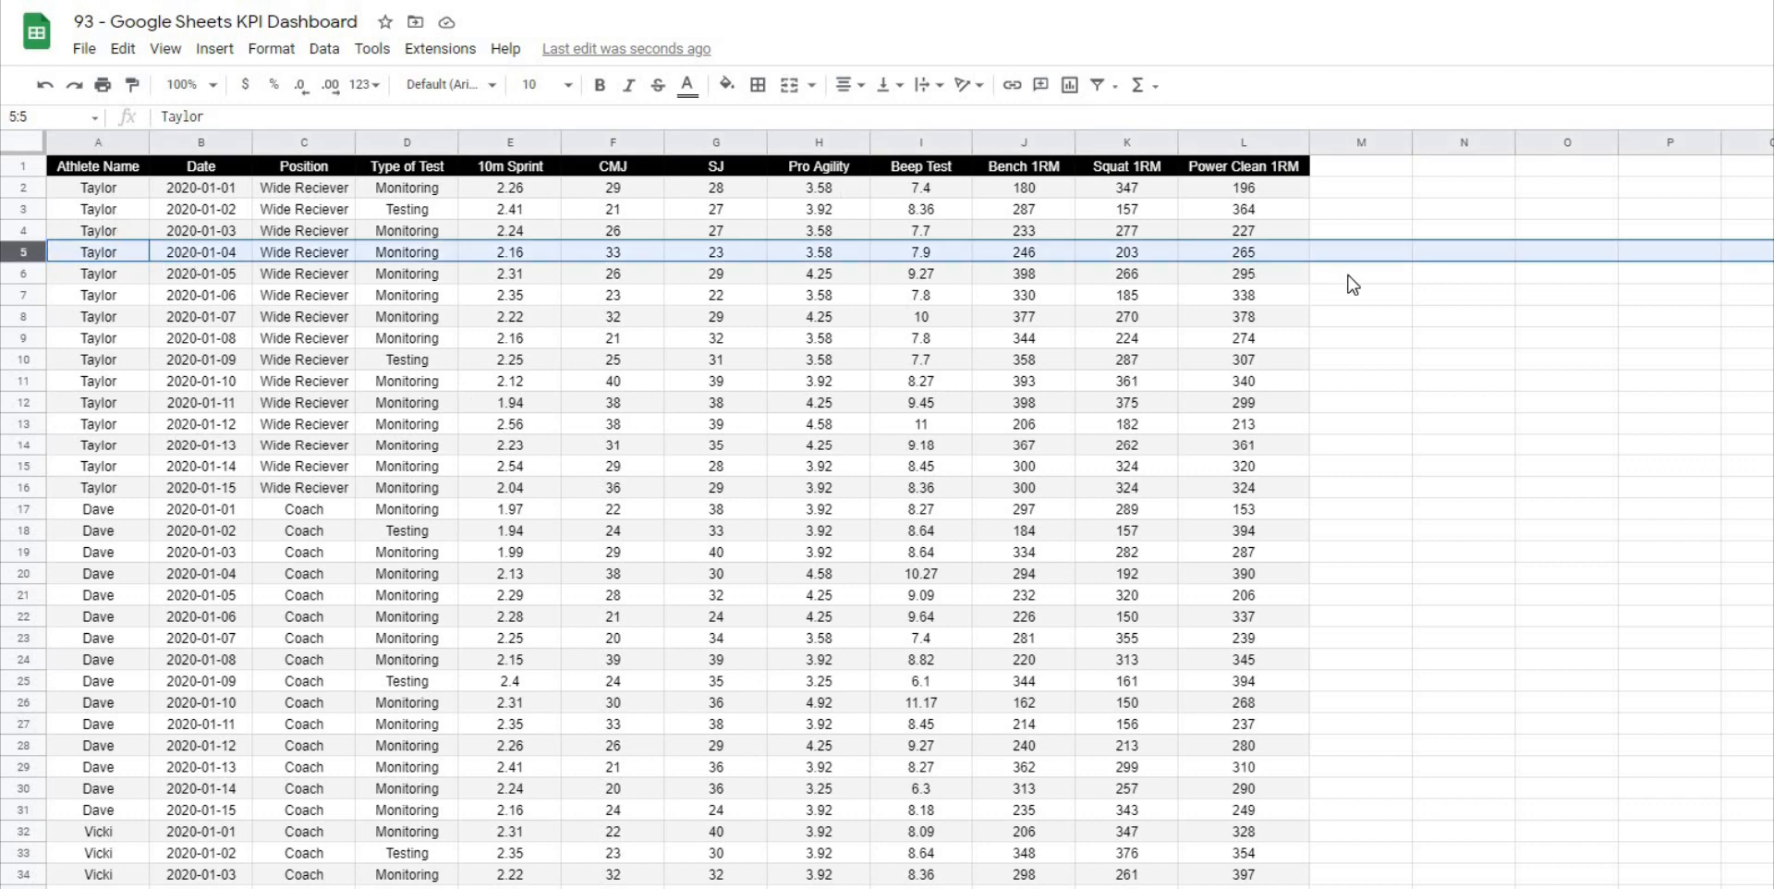
pyautogui.click(1373, 363)
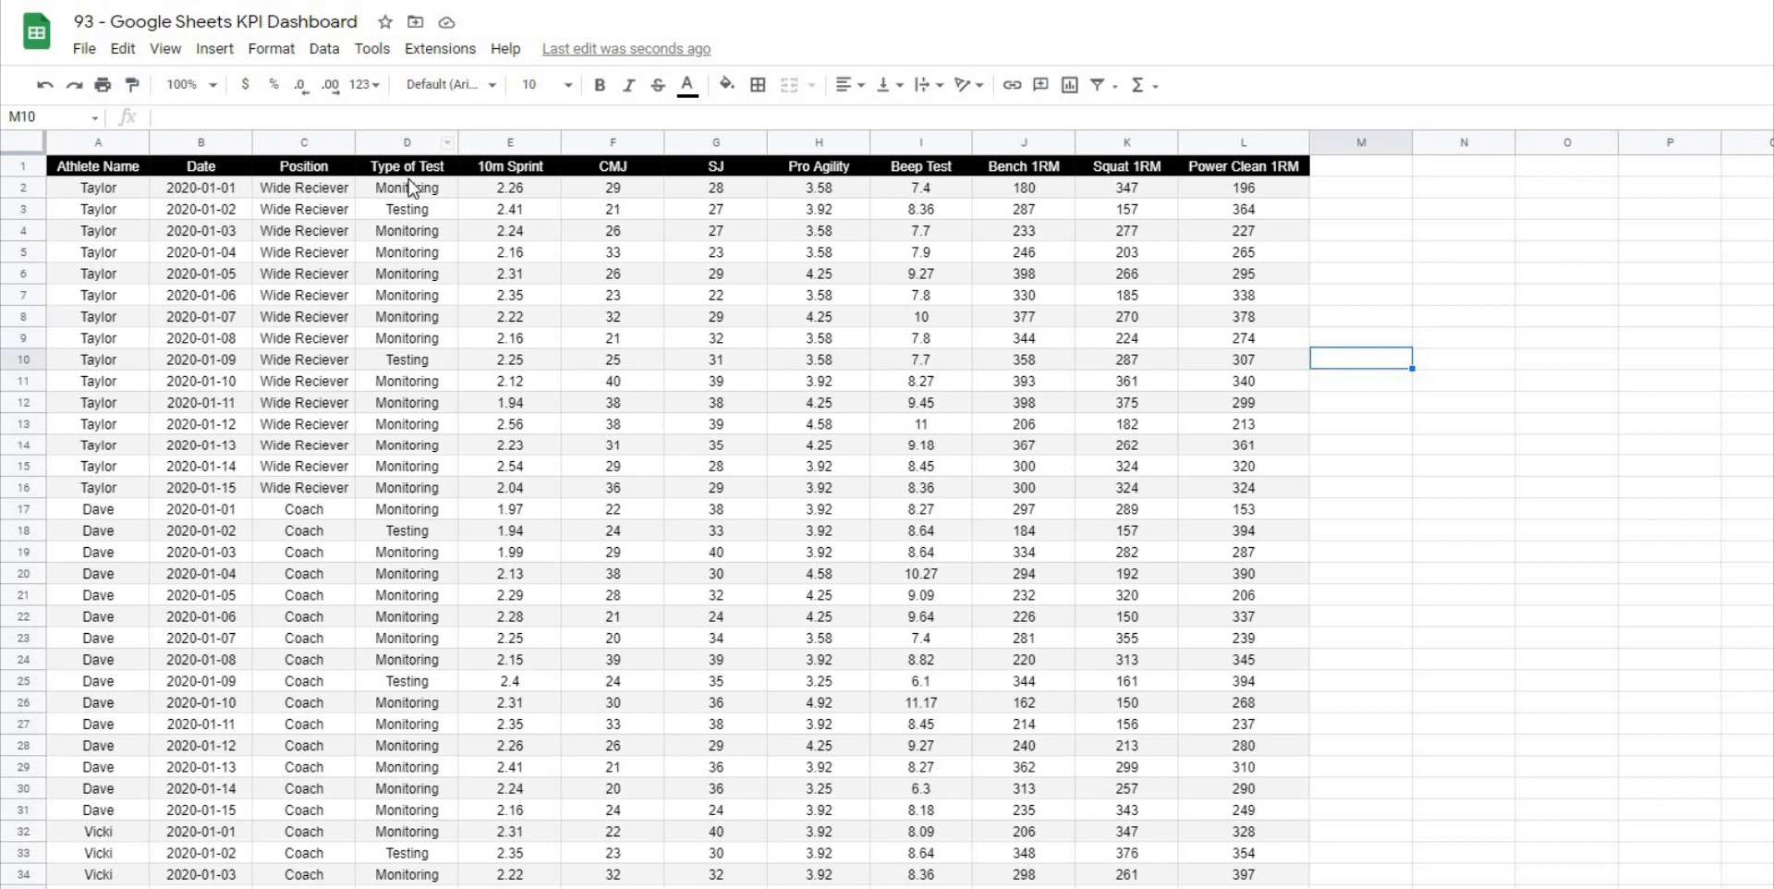
# Step: Examine the Pro Agility column, the positions in C2:C16 and the matching Beep Test values in I2:I16
pyautogui.click(798, 143)
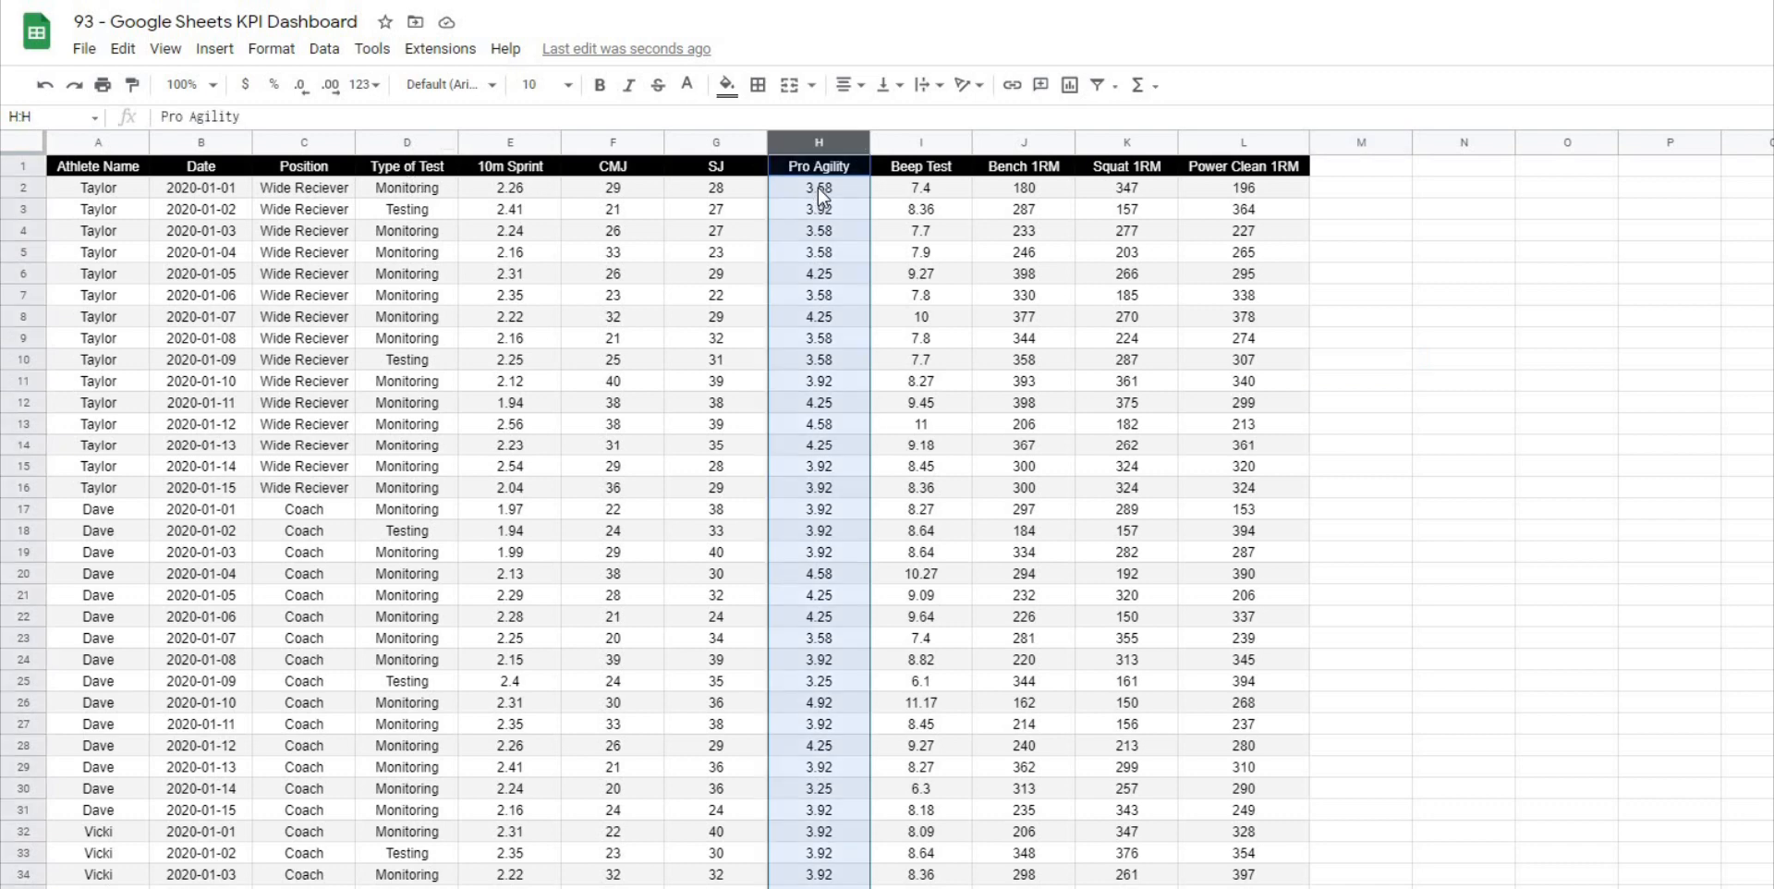
pyautogui.moveTo(823, 188); pyautogui.dragTo(835, 734)
pyautogui.click(783, 316)
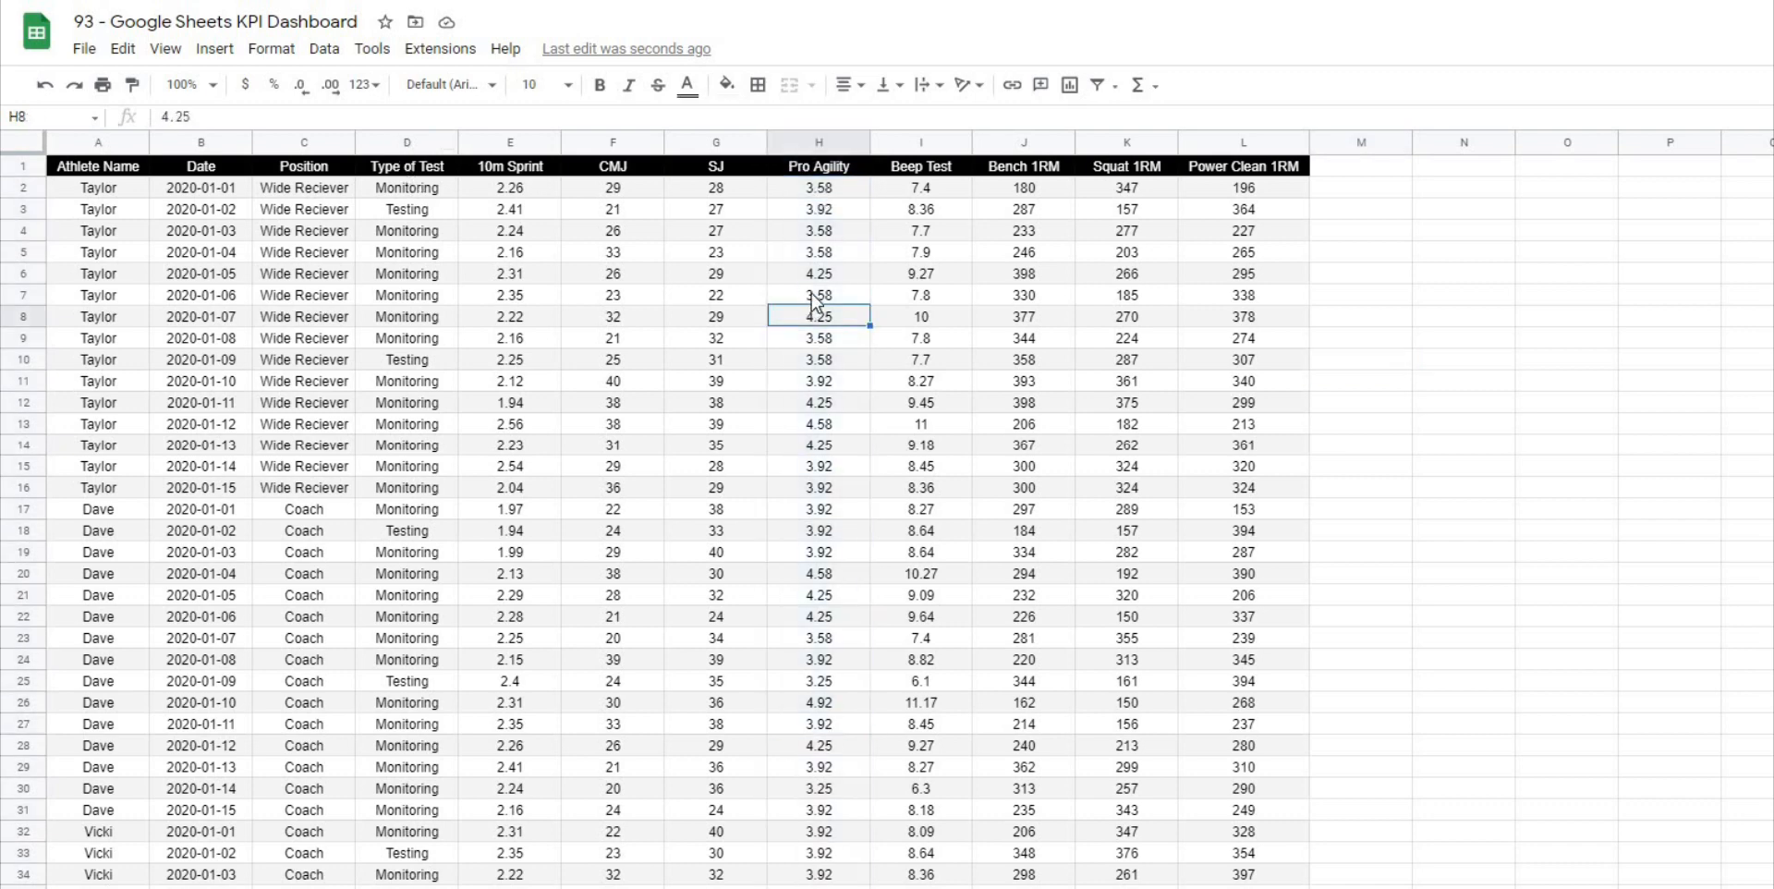
pyautogui.moveTo(810, 278); pyautogui.dragTo(827, 596)
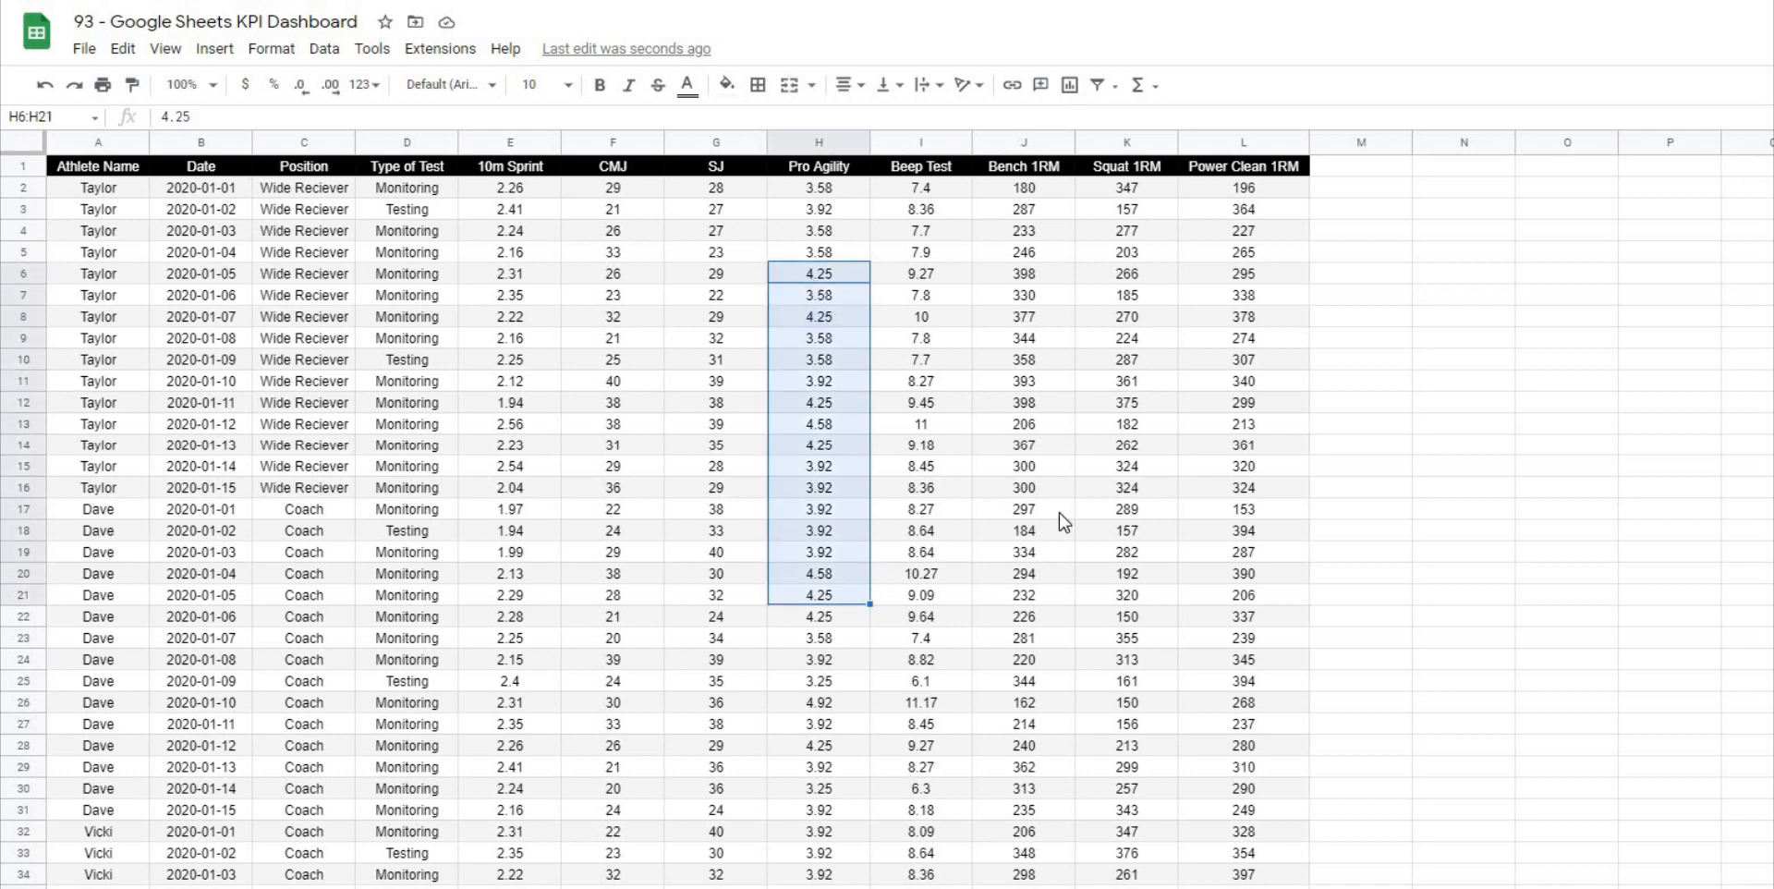
pyautogui.click(1057, 512)
pyautogui.click(548, 499)
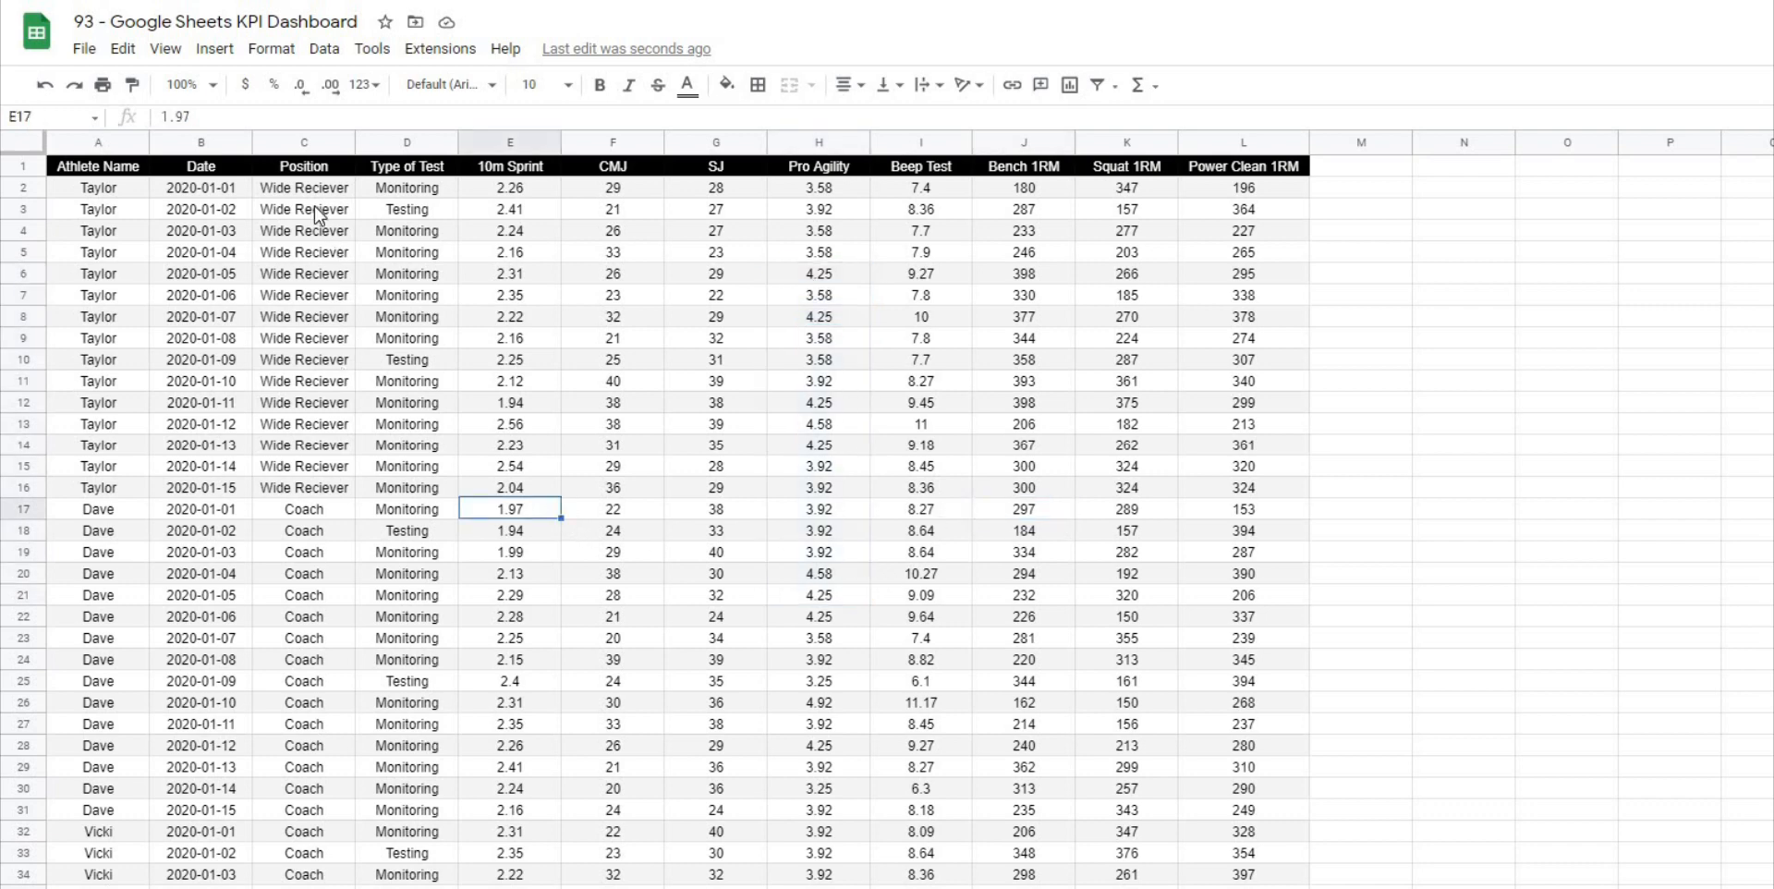
pyautogui.click(288, 190)
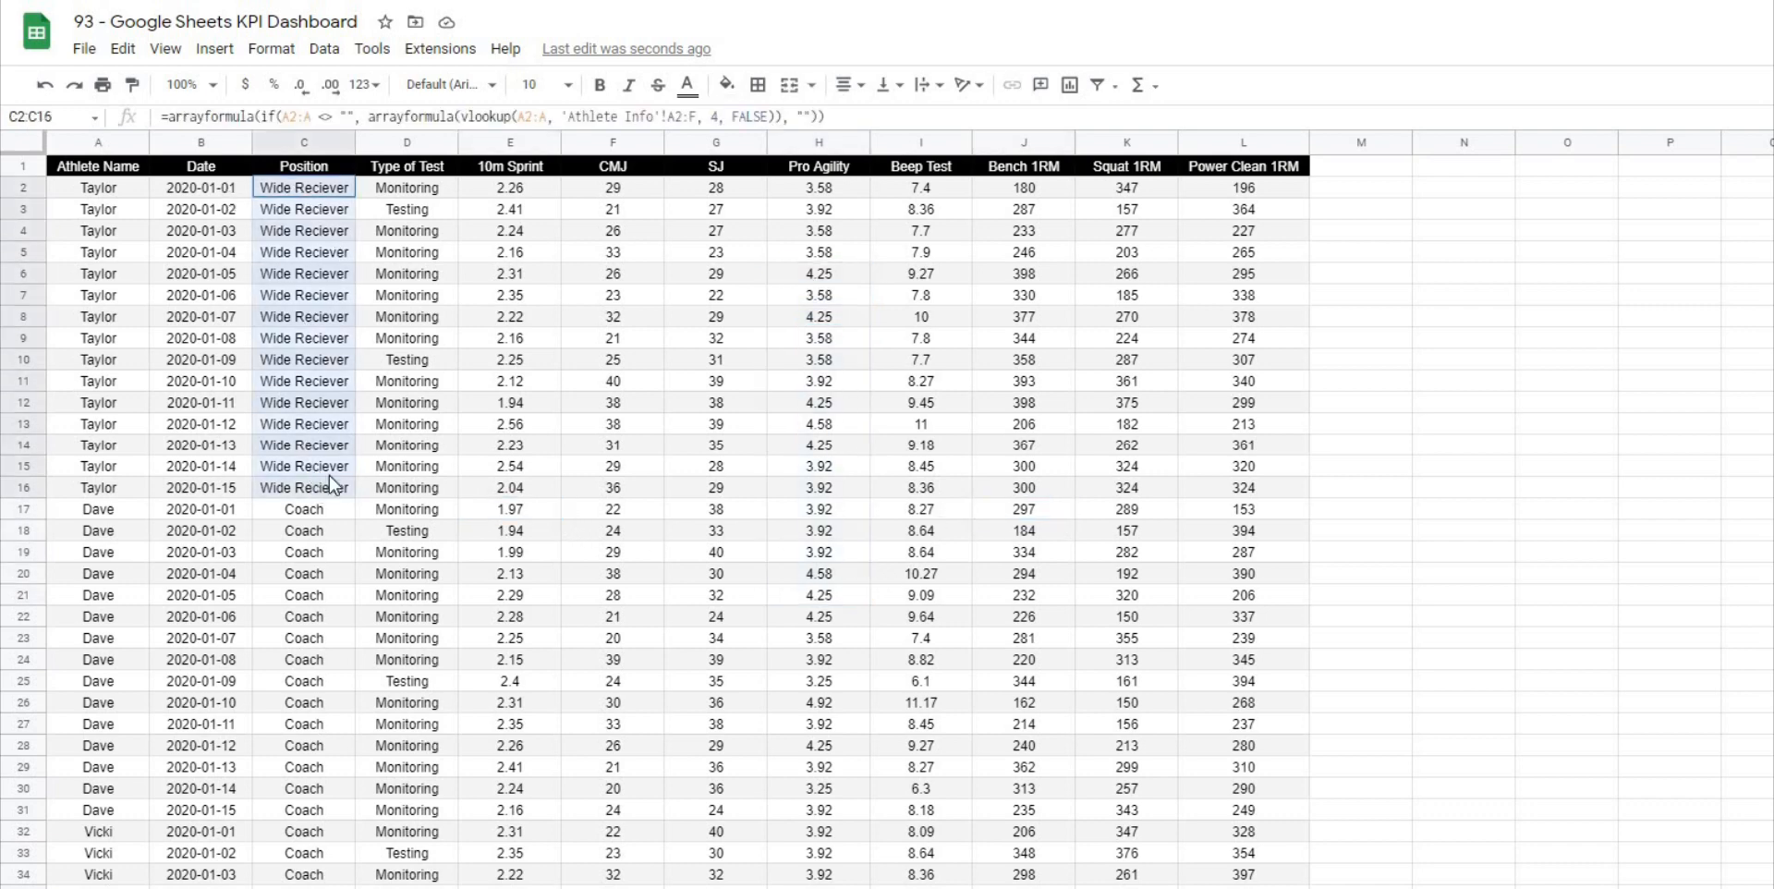
pyautogui.moveTo(904, 187); pyautogui.dragTo(917, 317)
pyautogui.moveTo(920, 506); pyautogui.dragTo(922, 494)
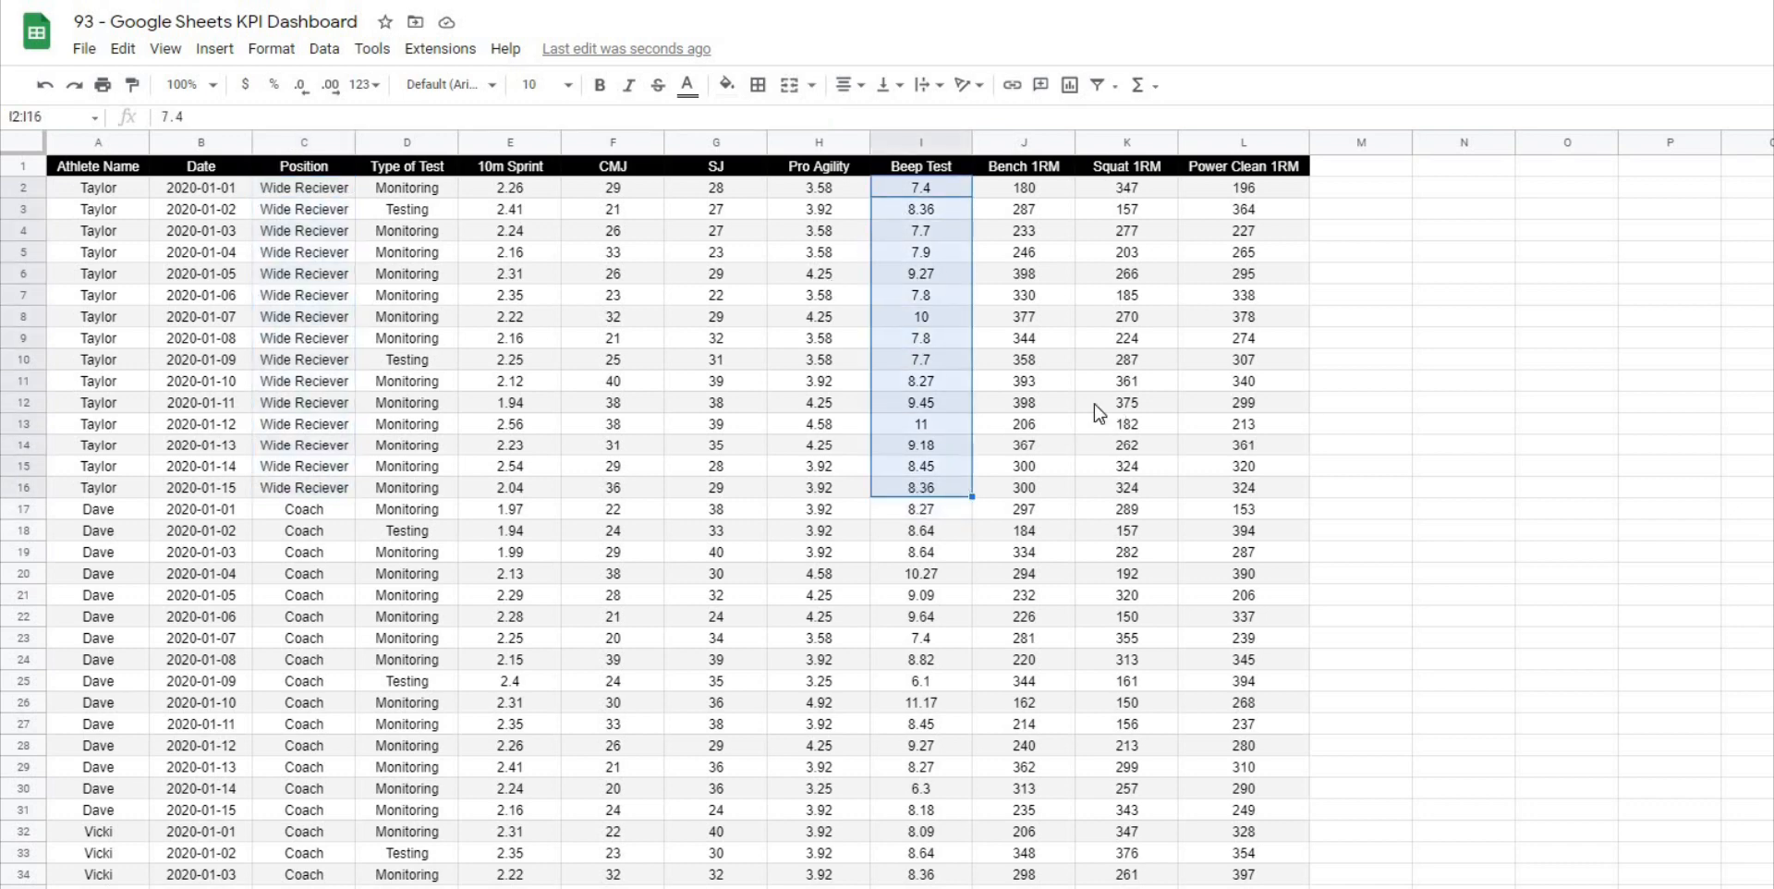
pyautogui.click(1104, 425)
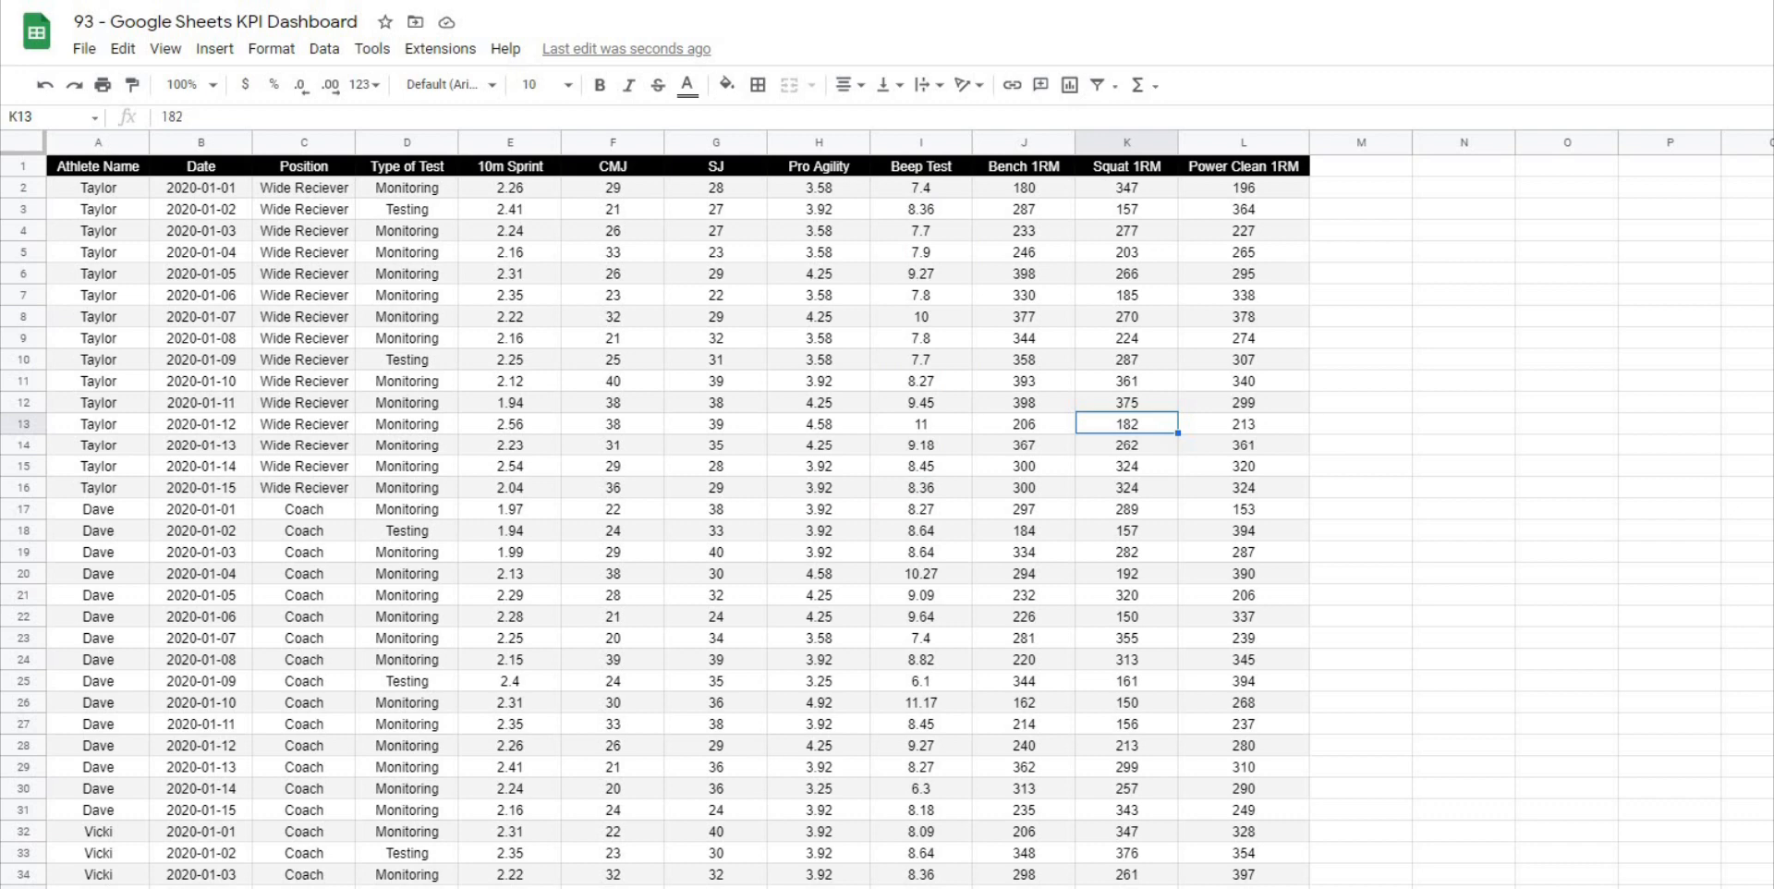
# Step: Return to the DataReference sheet and apply all borders to Y13:AC20 below the Metric, Date, Data, Team - Stand and Ath - Stand headers
pyautogui.click(647, 888)
pyautogui.click(1773, 424)
pyautogui.moveTo(1664, 213); pyautogui.dragTo(1679, 360)
pyautogui.click(1339, 515)
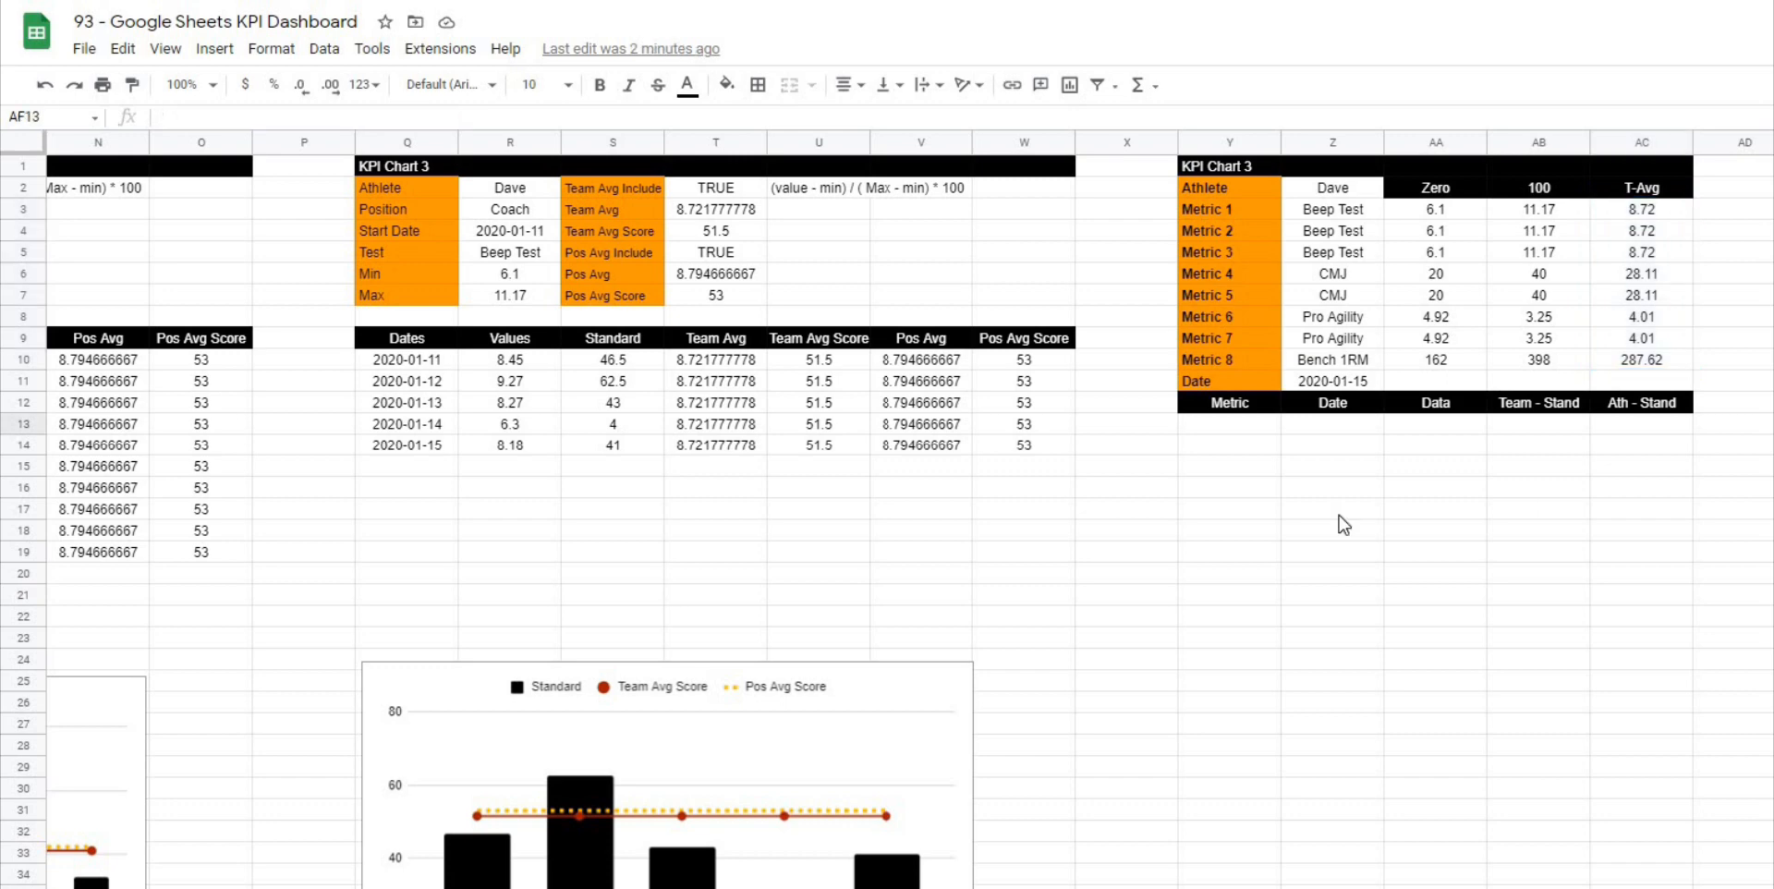
pyautogui.click(1230, 425)
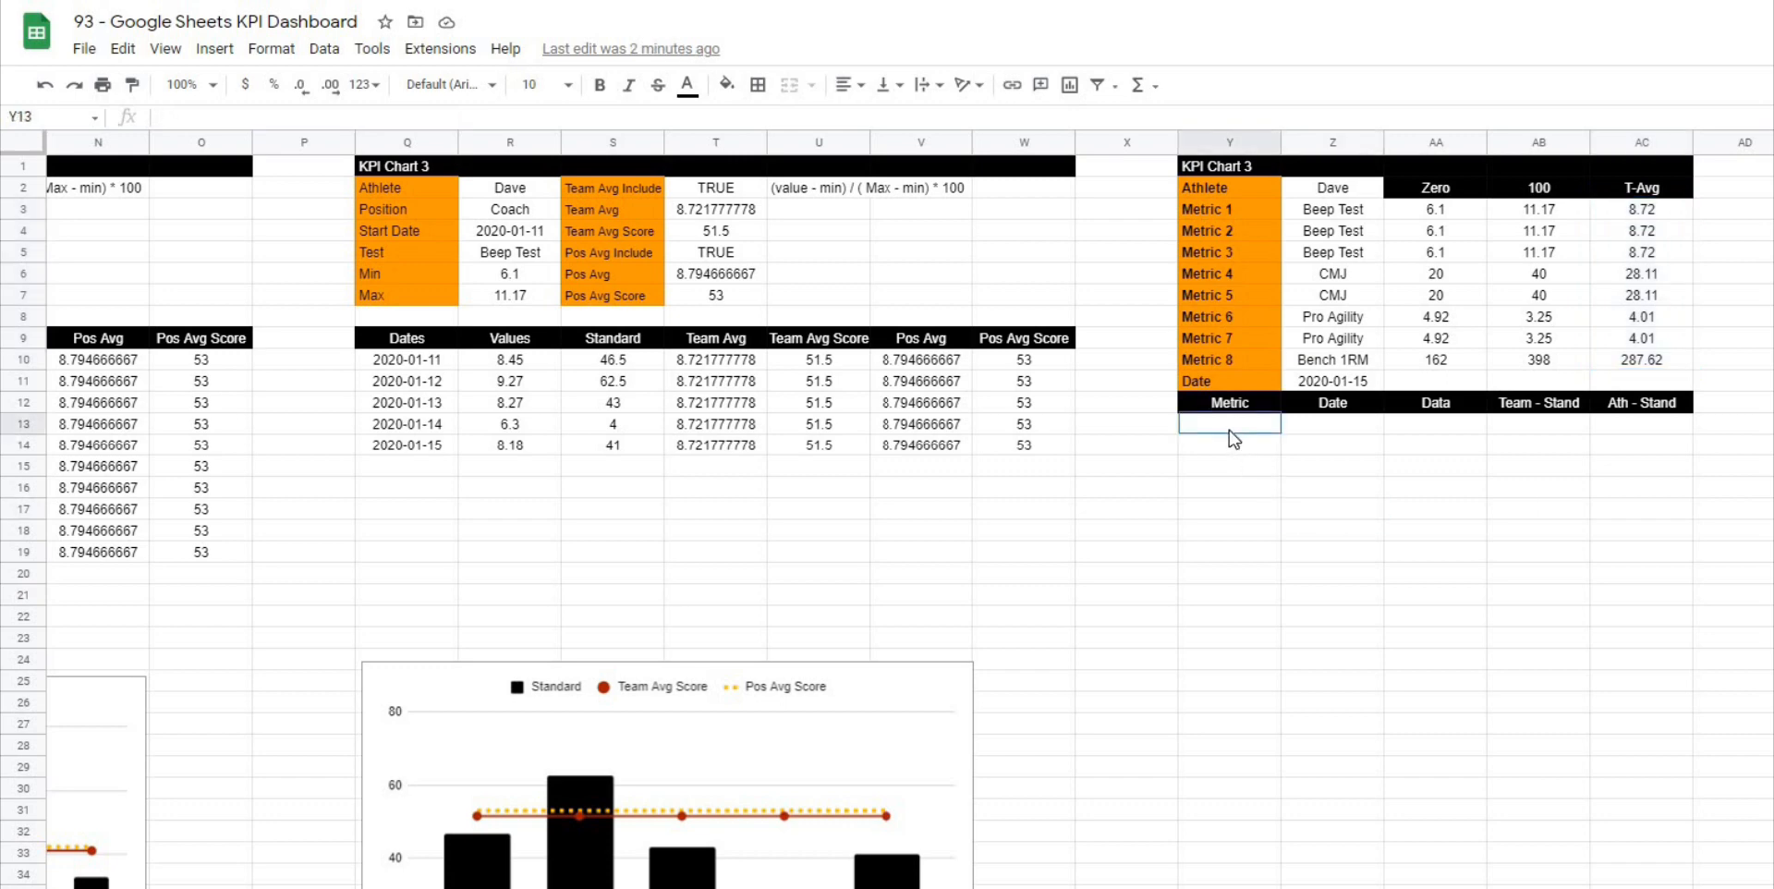
pyautogui.moveTo(1235, 444); pyautogui.dragTo(1654, 591)
pyautogui.click(757, 84)
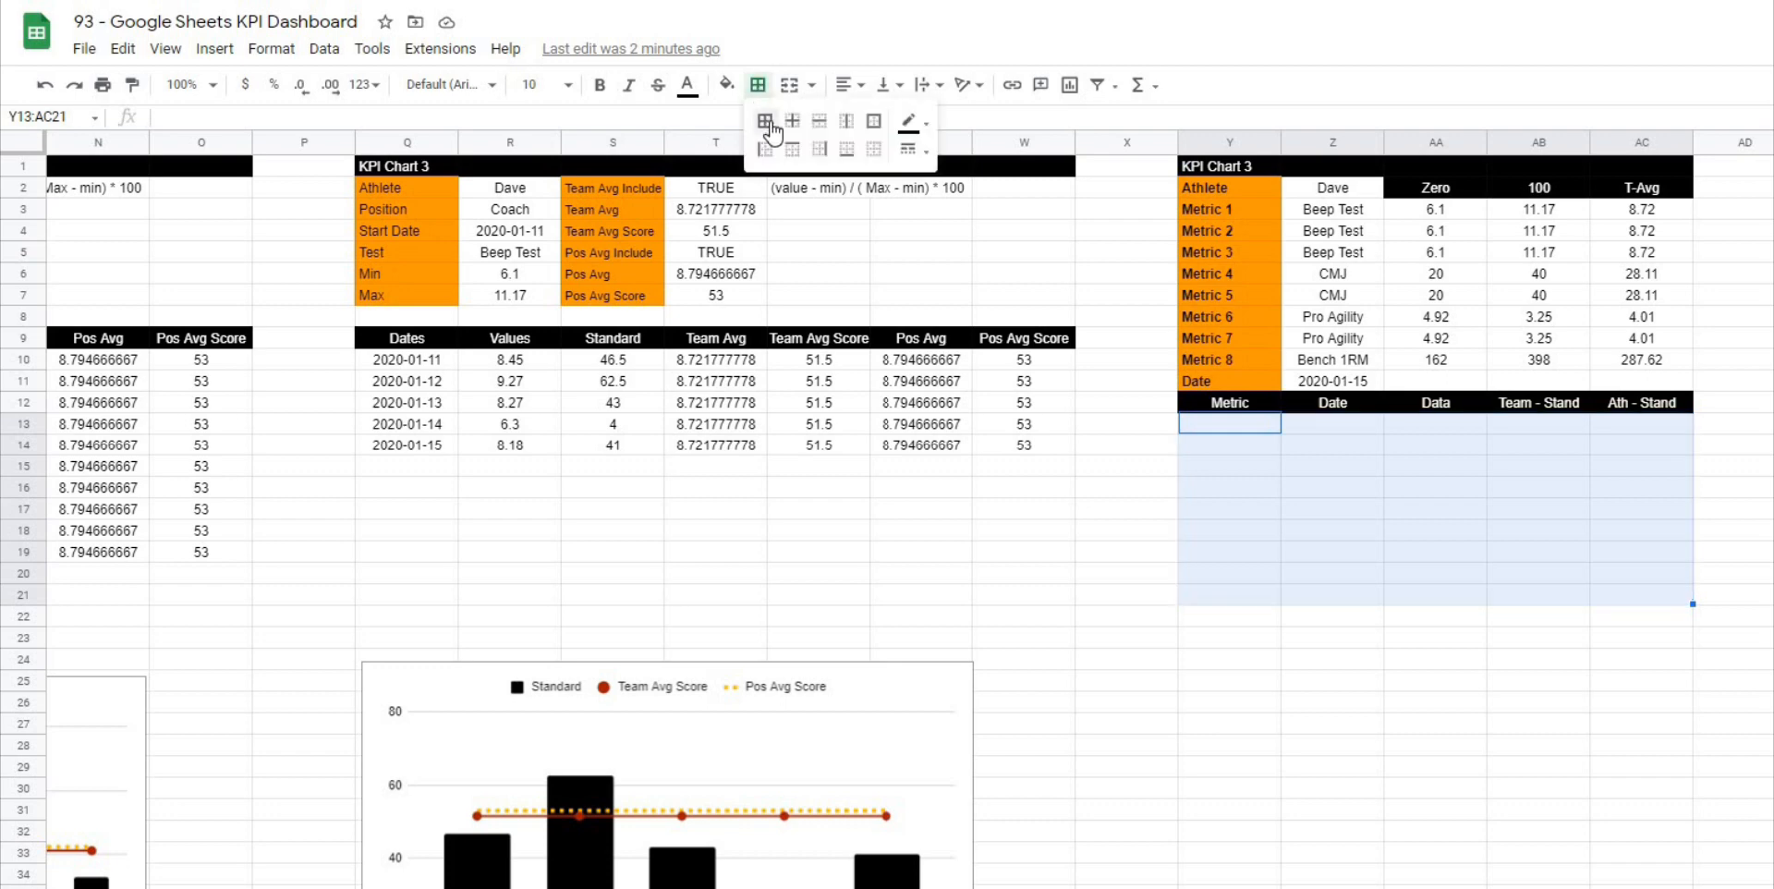
pyautogui.click(772, 132)
pyautogui.click(1332, 765)
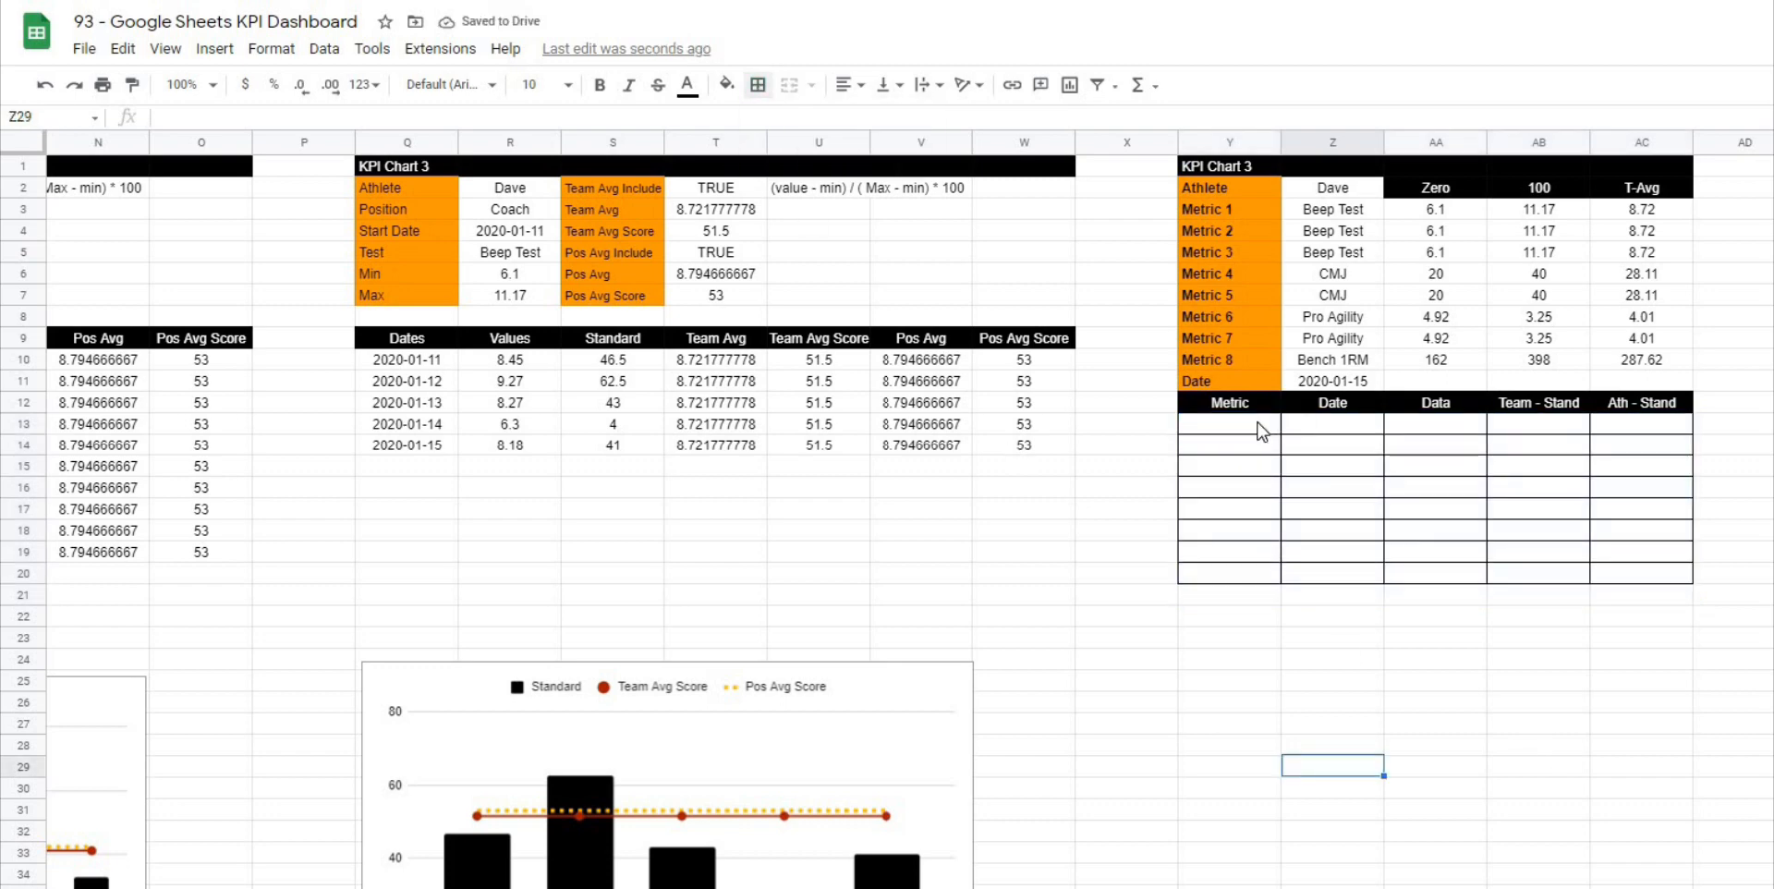
# Step: Examine the empty Metric cells Y13:Y20 against the selected metrics in Z3:Z10
pyautogui.moveTo(1261, 431); pyautogui.dragTo(1259, 579)
pyautogui.click(1445, 707)
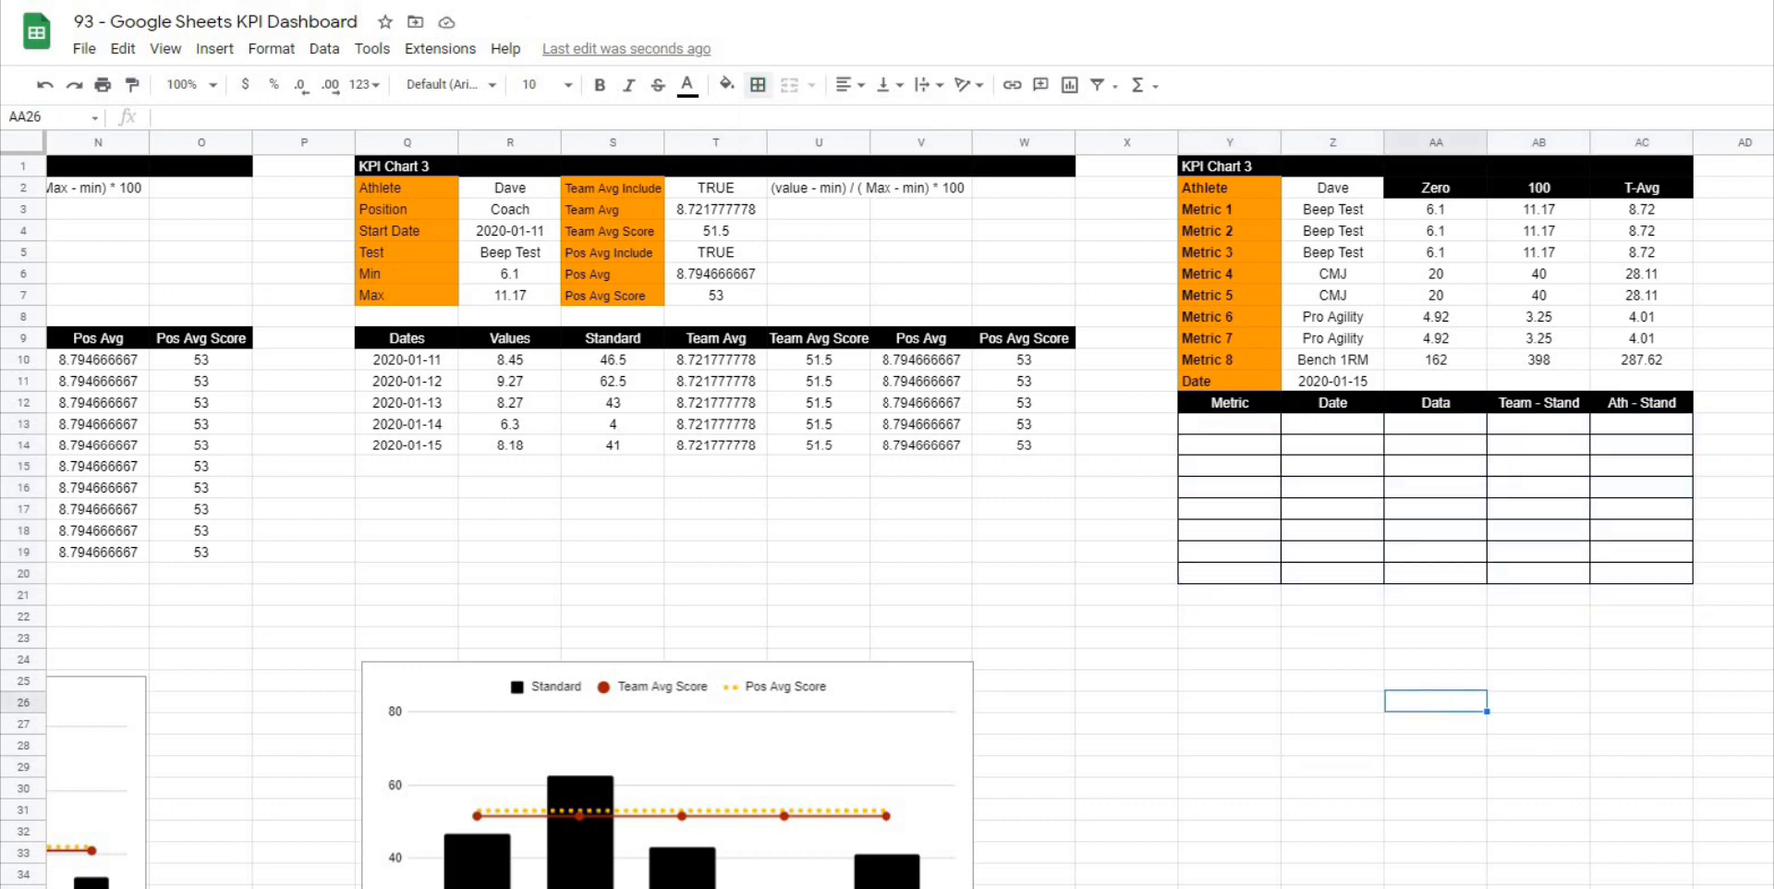
pyautogui.click(1308, 660)
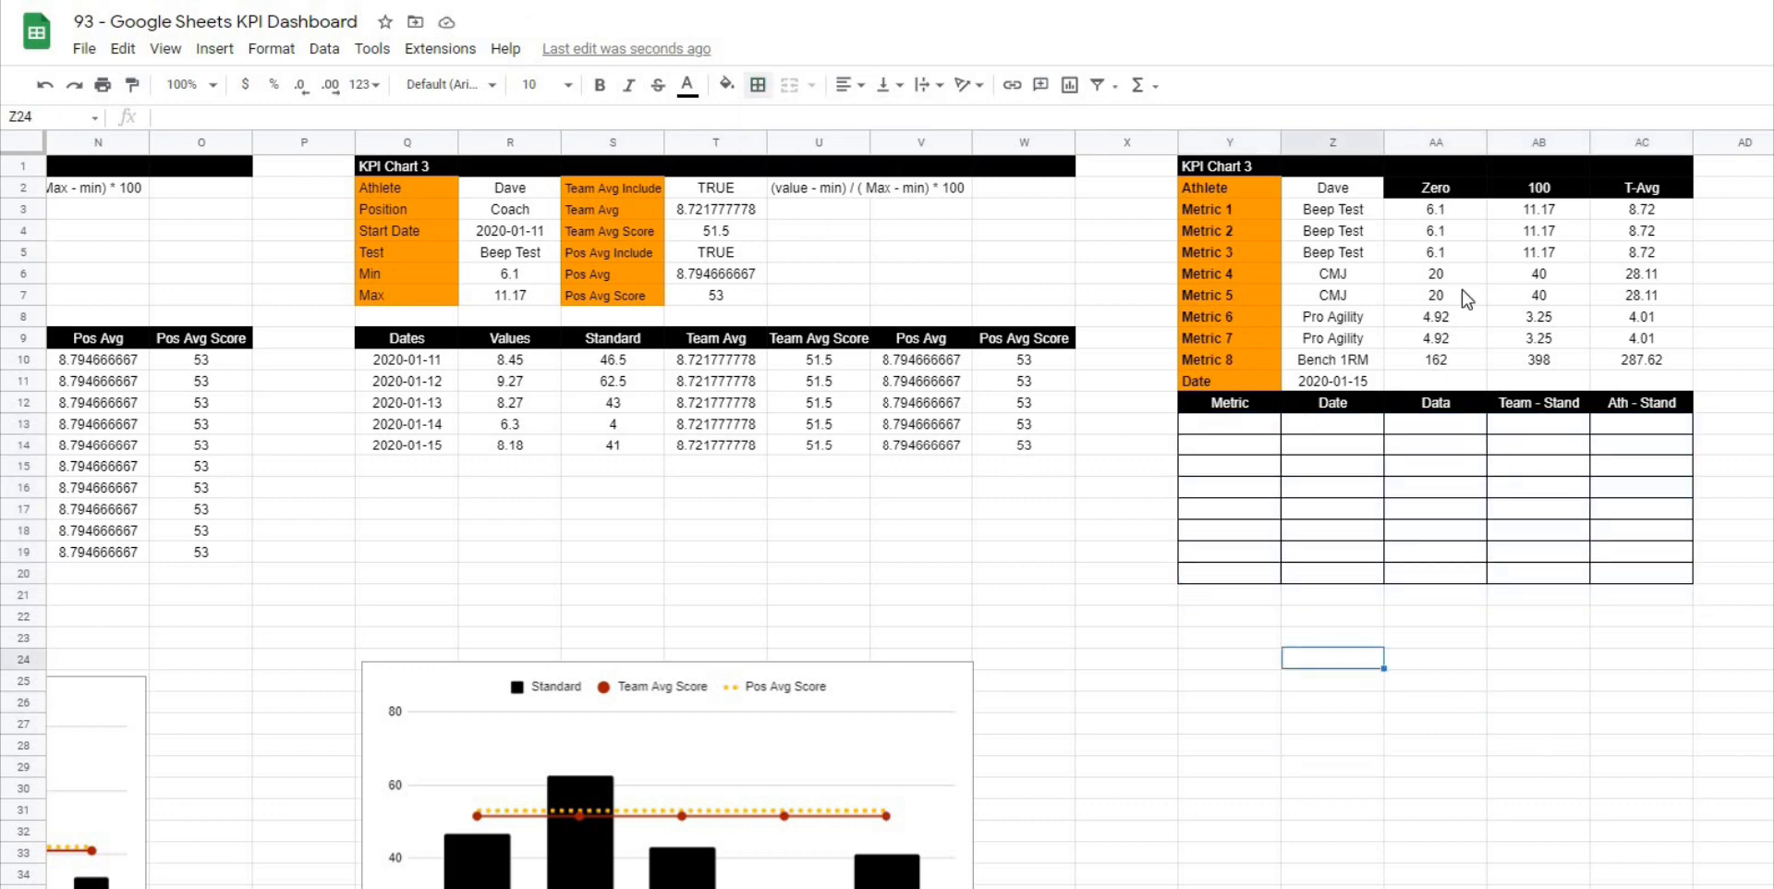
pyautogui.click(1236, 436)
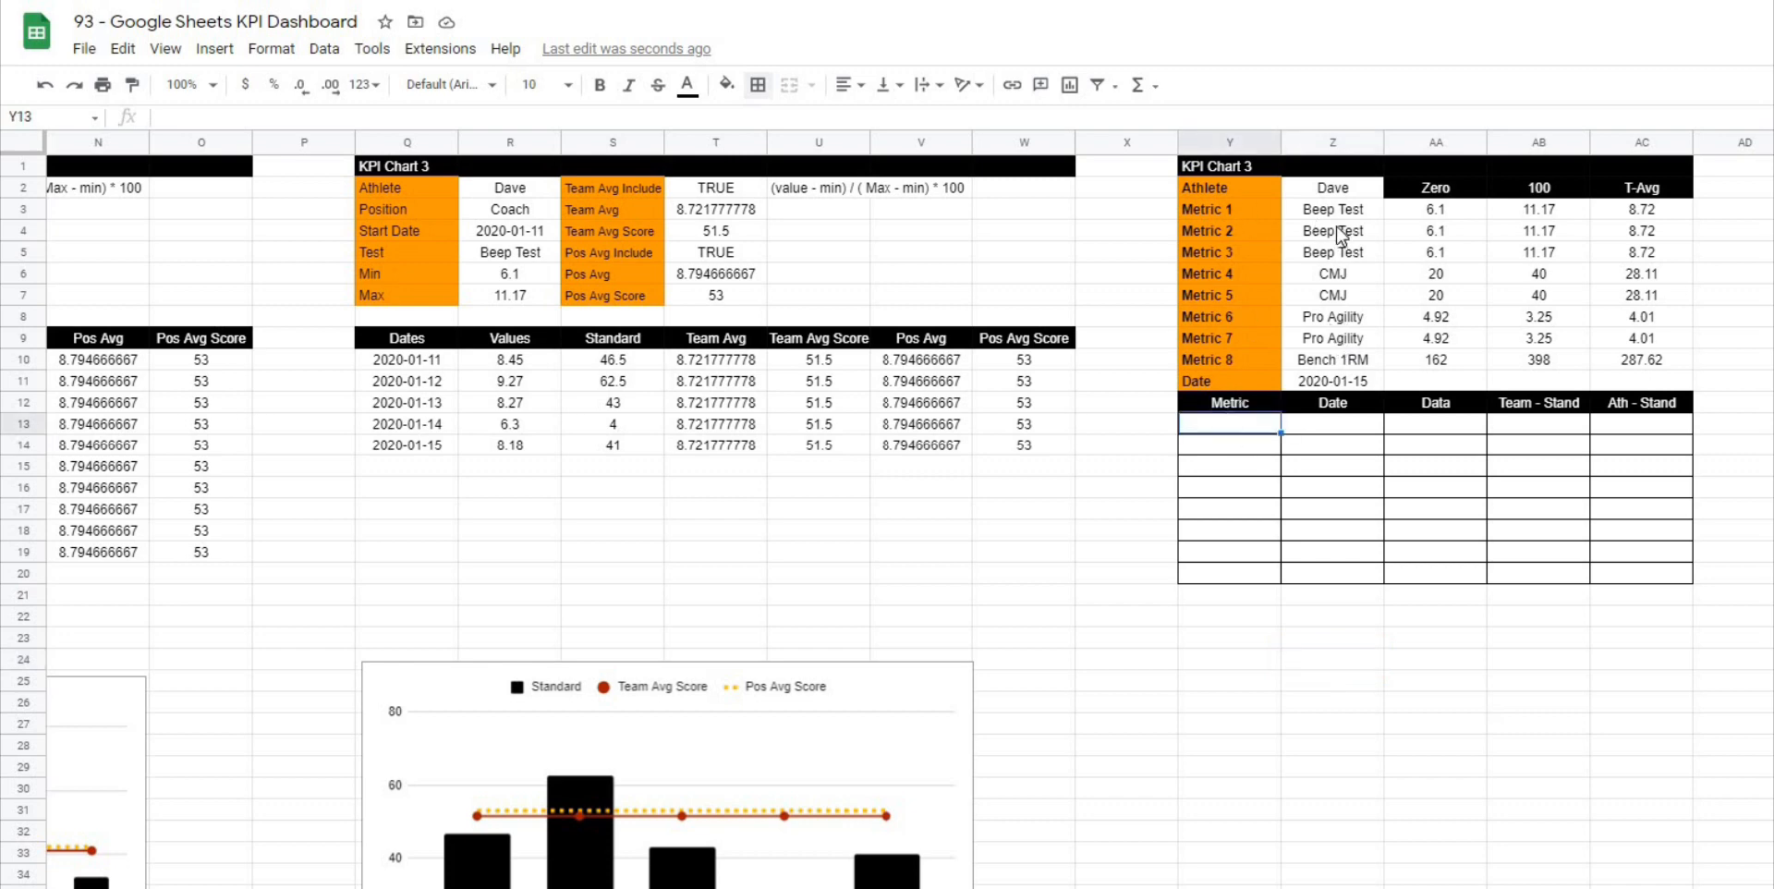
pyautogui.moveTo(1338, 208); pyautogui.dragTo(1344, 355)
pyautogui.click(1192, 488)
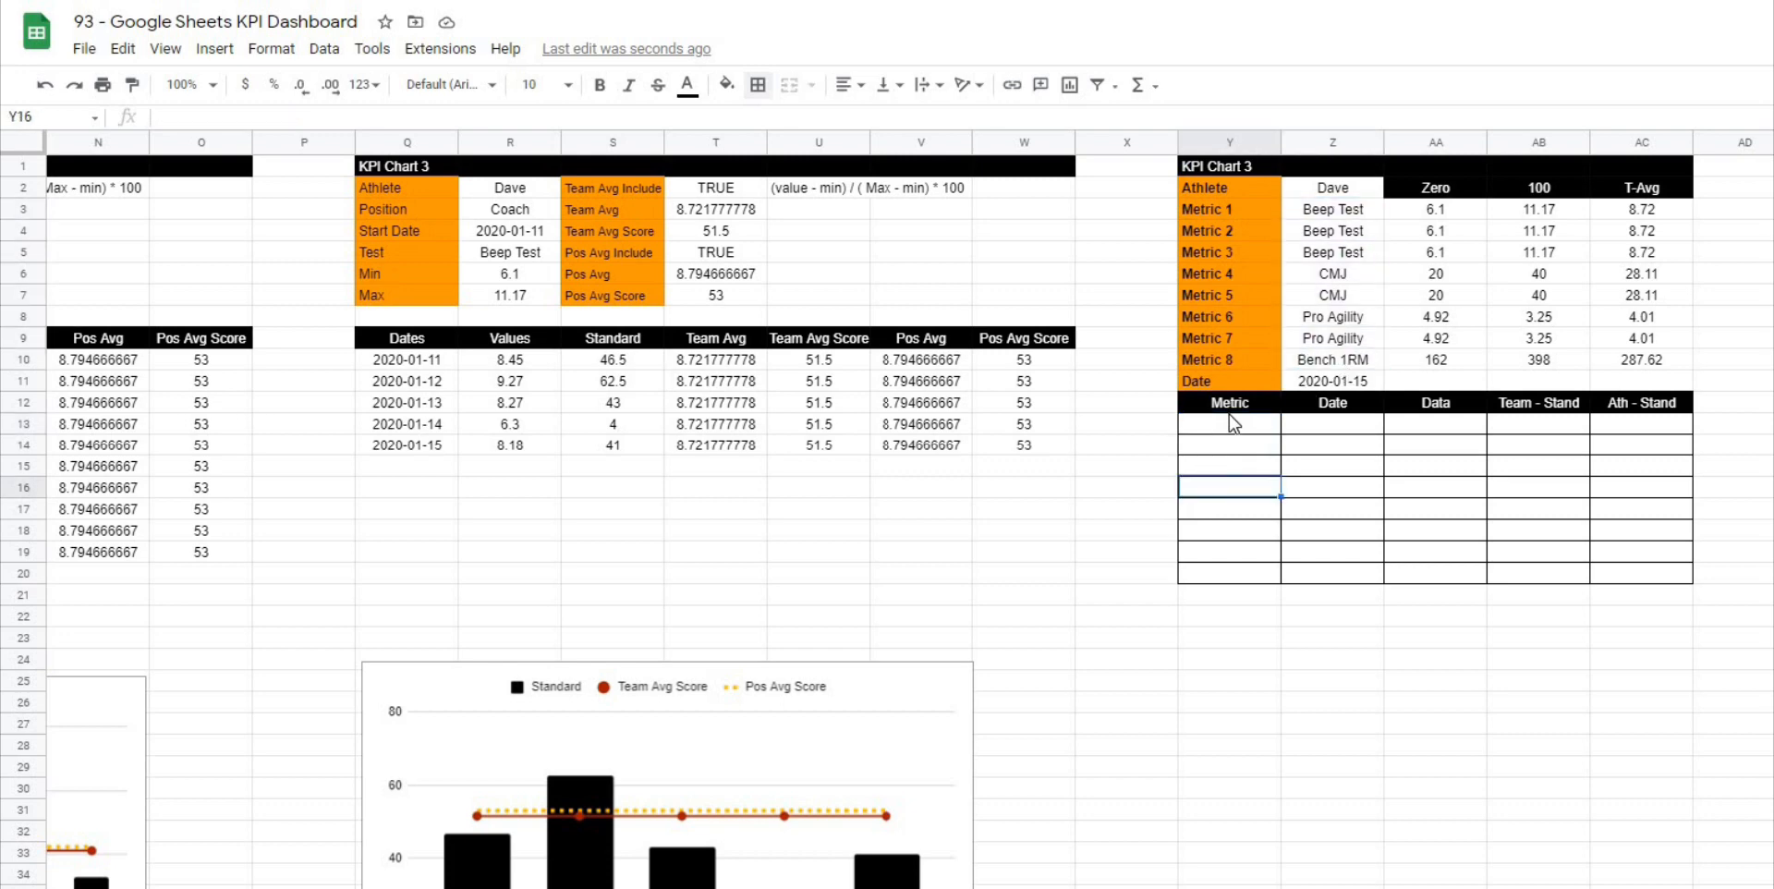
pyautogui.click(1233, 425)
pyautogui.moveTo(1234, 425); pyautogui.dragTo(1225, 588)
pyautogui.click(1236, 640)
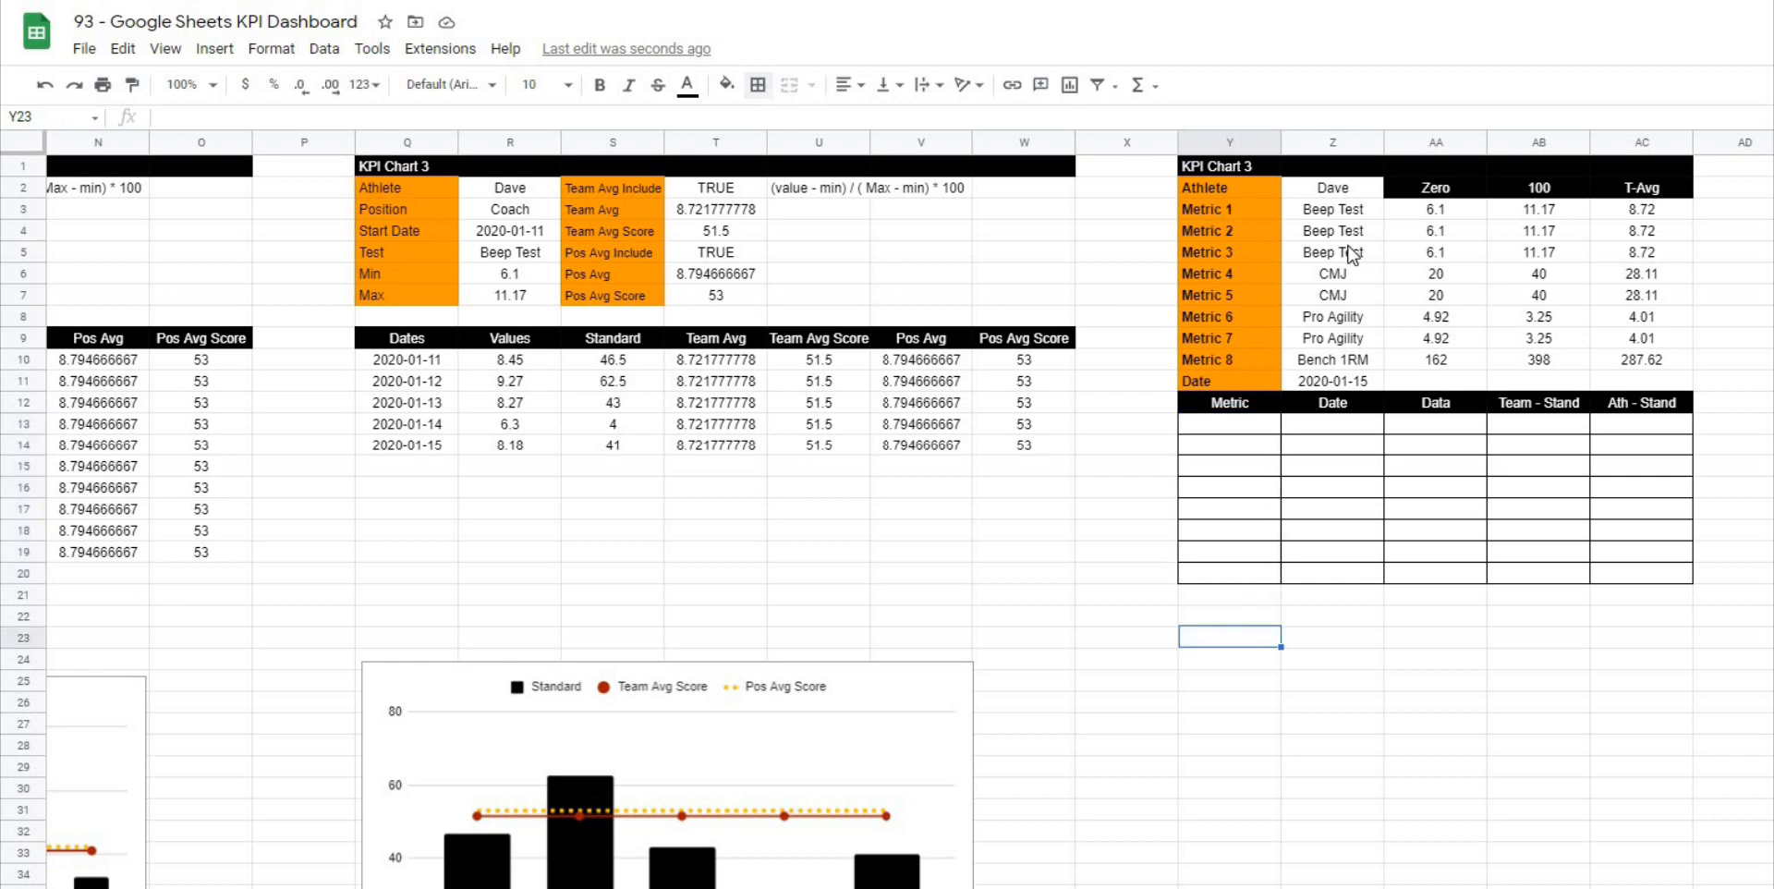
pyautogui.click(1244, 427)
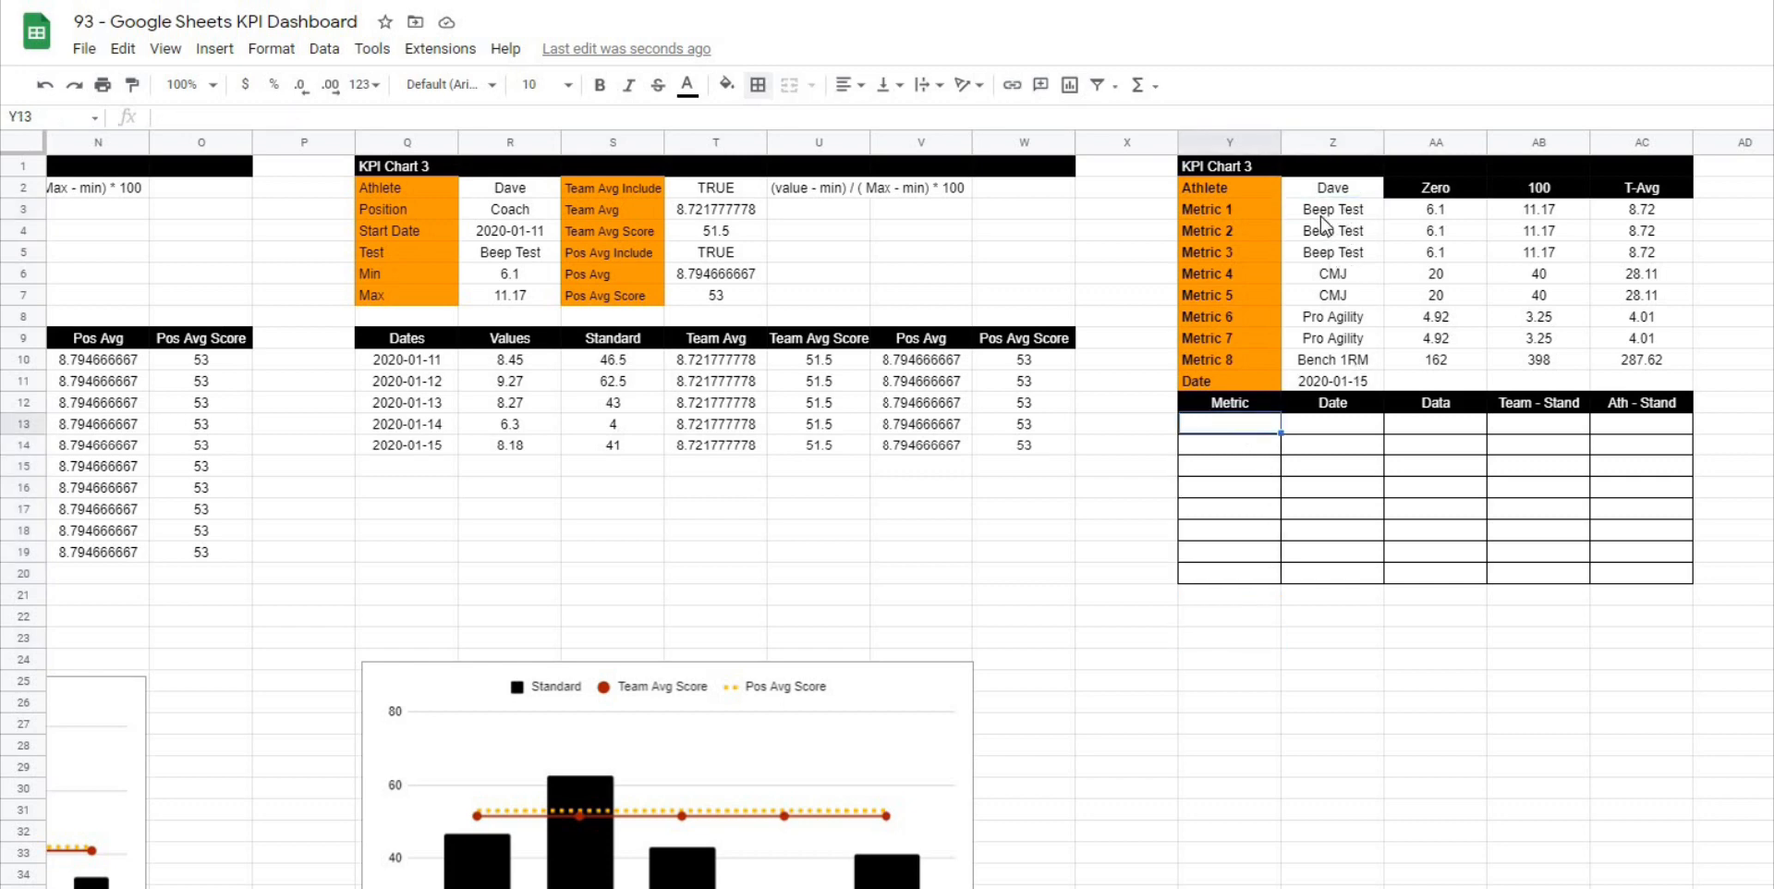
pyautogui.click(1381, 717)
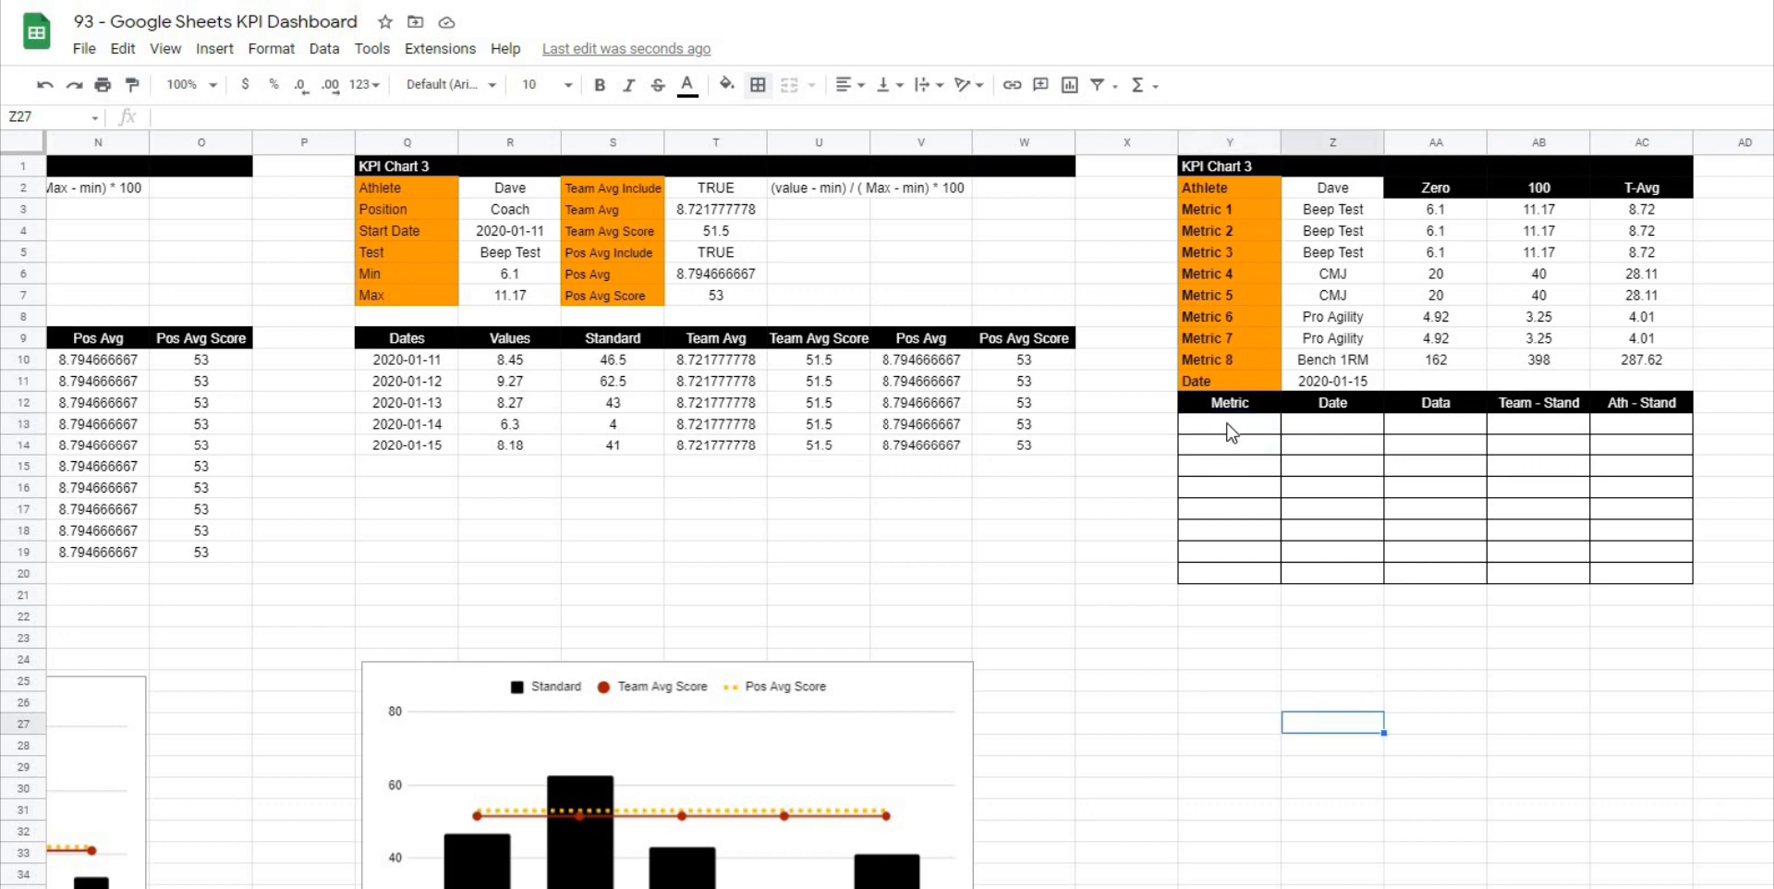
pyautogui.moveTo(1224, 425); pyautogui.dragTo(1240, 575)
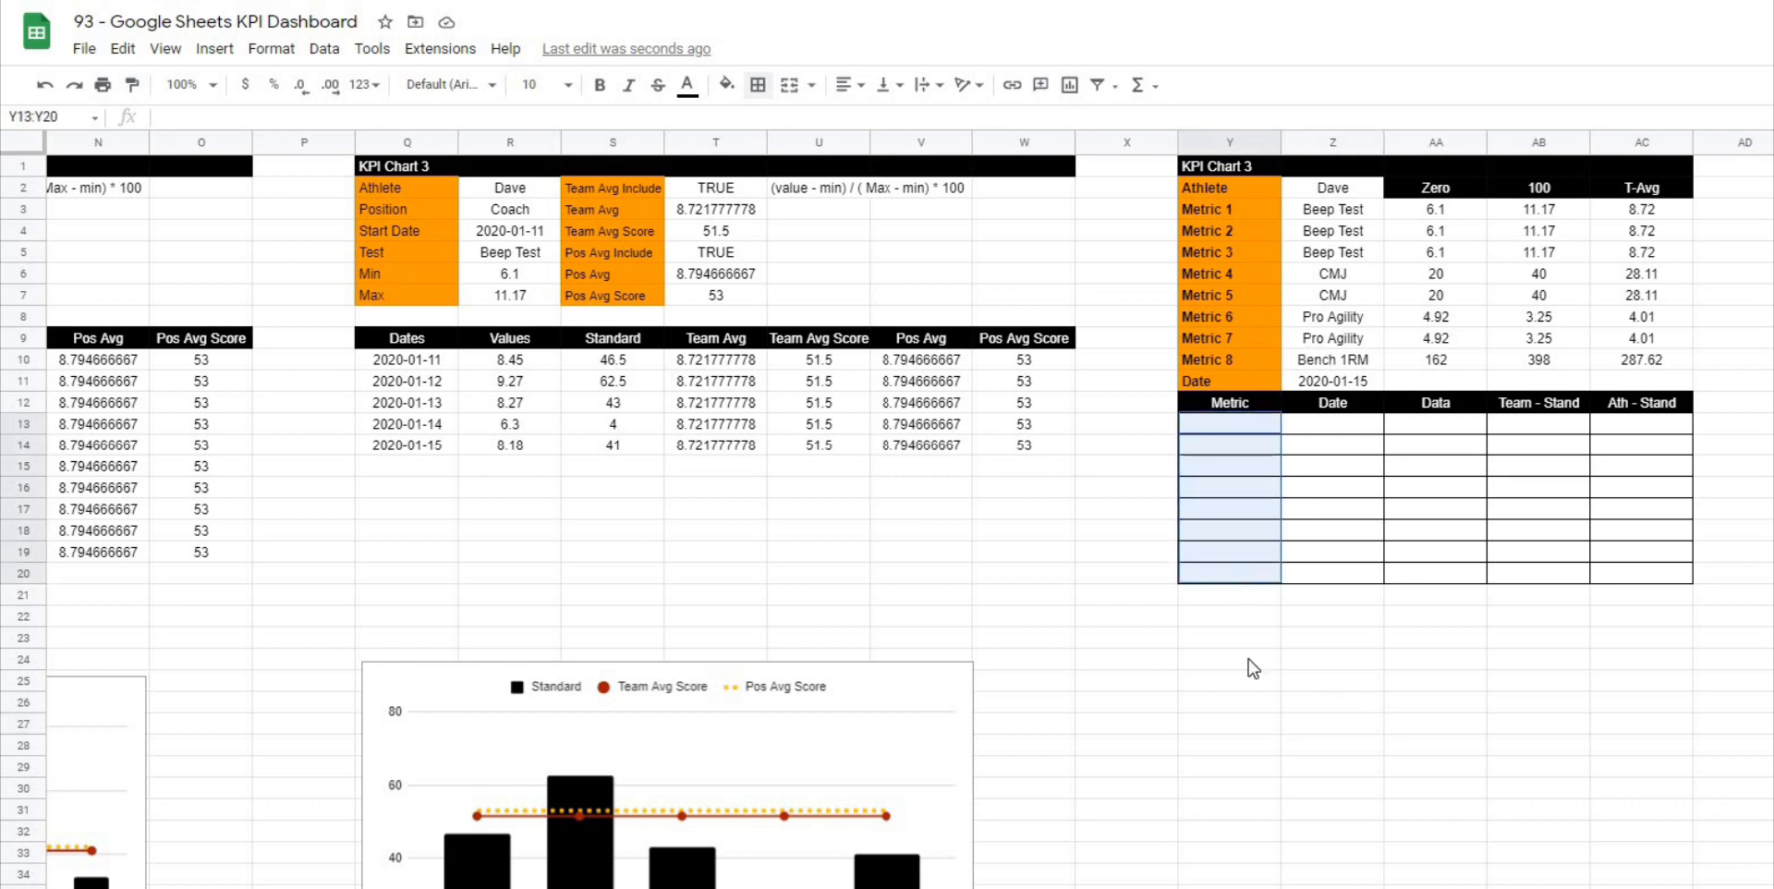
pyautogui.click(1251, 658)
# Step: Enter =filter(Z3:Z10, Z3:Z10<>"") in Y13 to list the non-blank metrics under the Metric header
pyautogui.click(1225, 425)
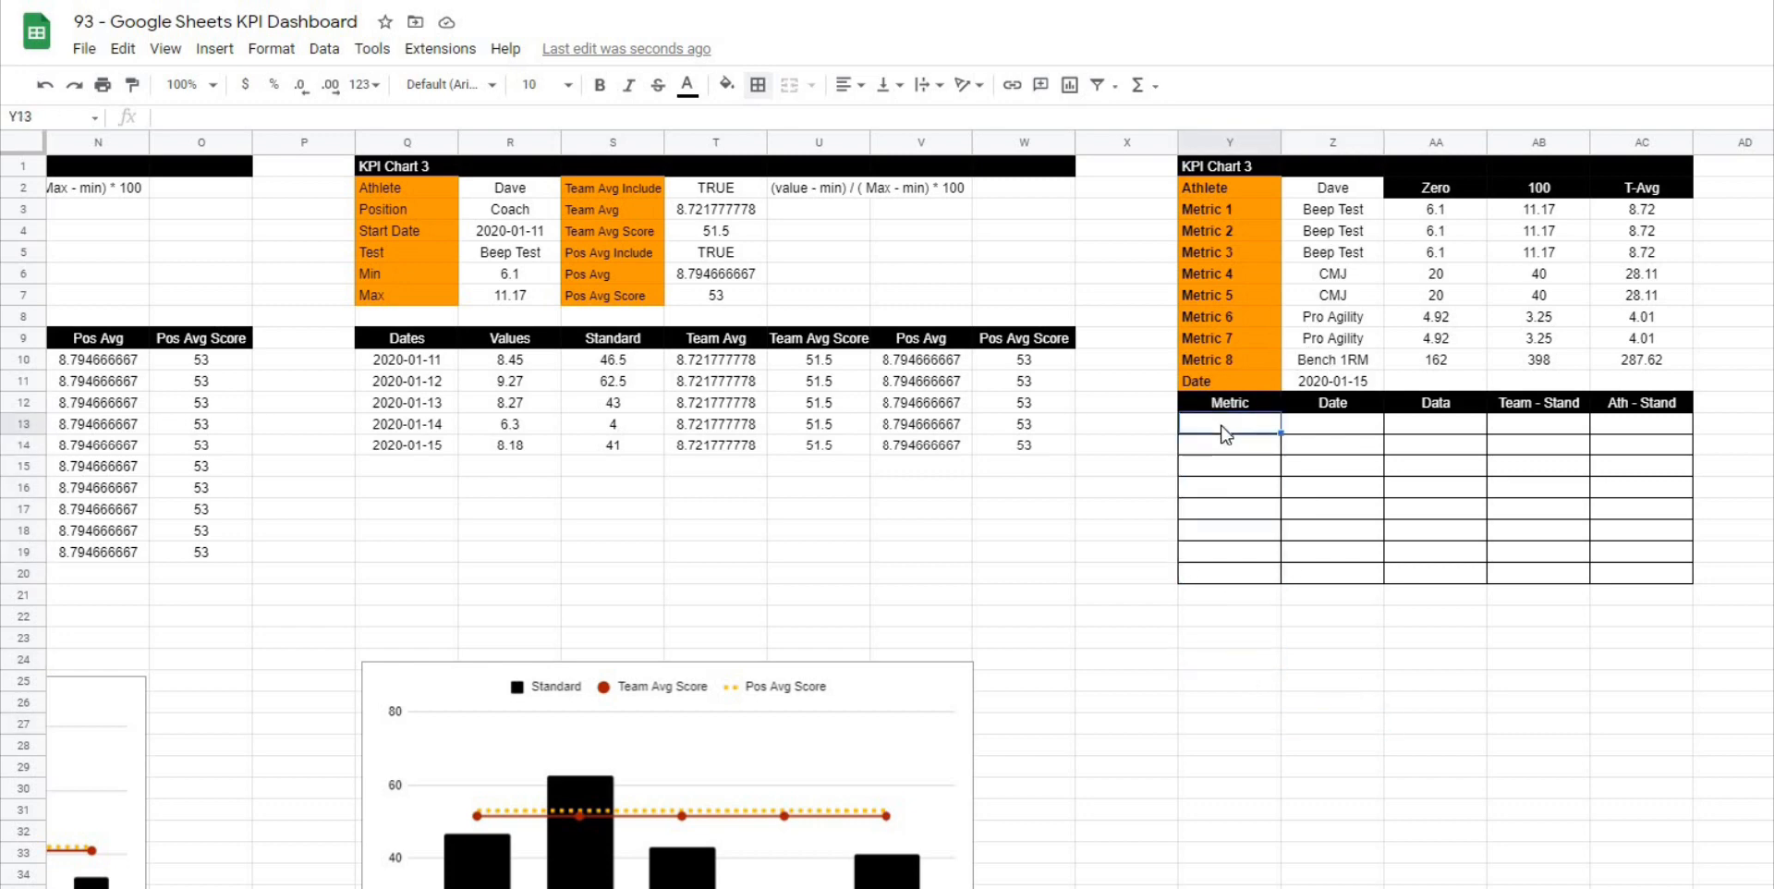
pyautogui.write('=filter(')
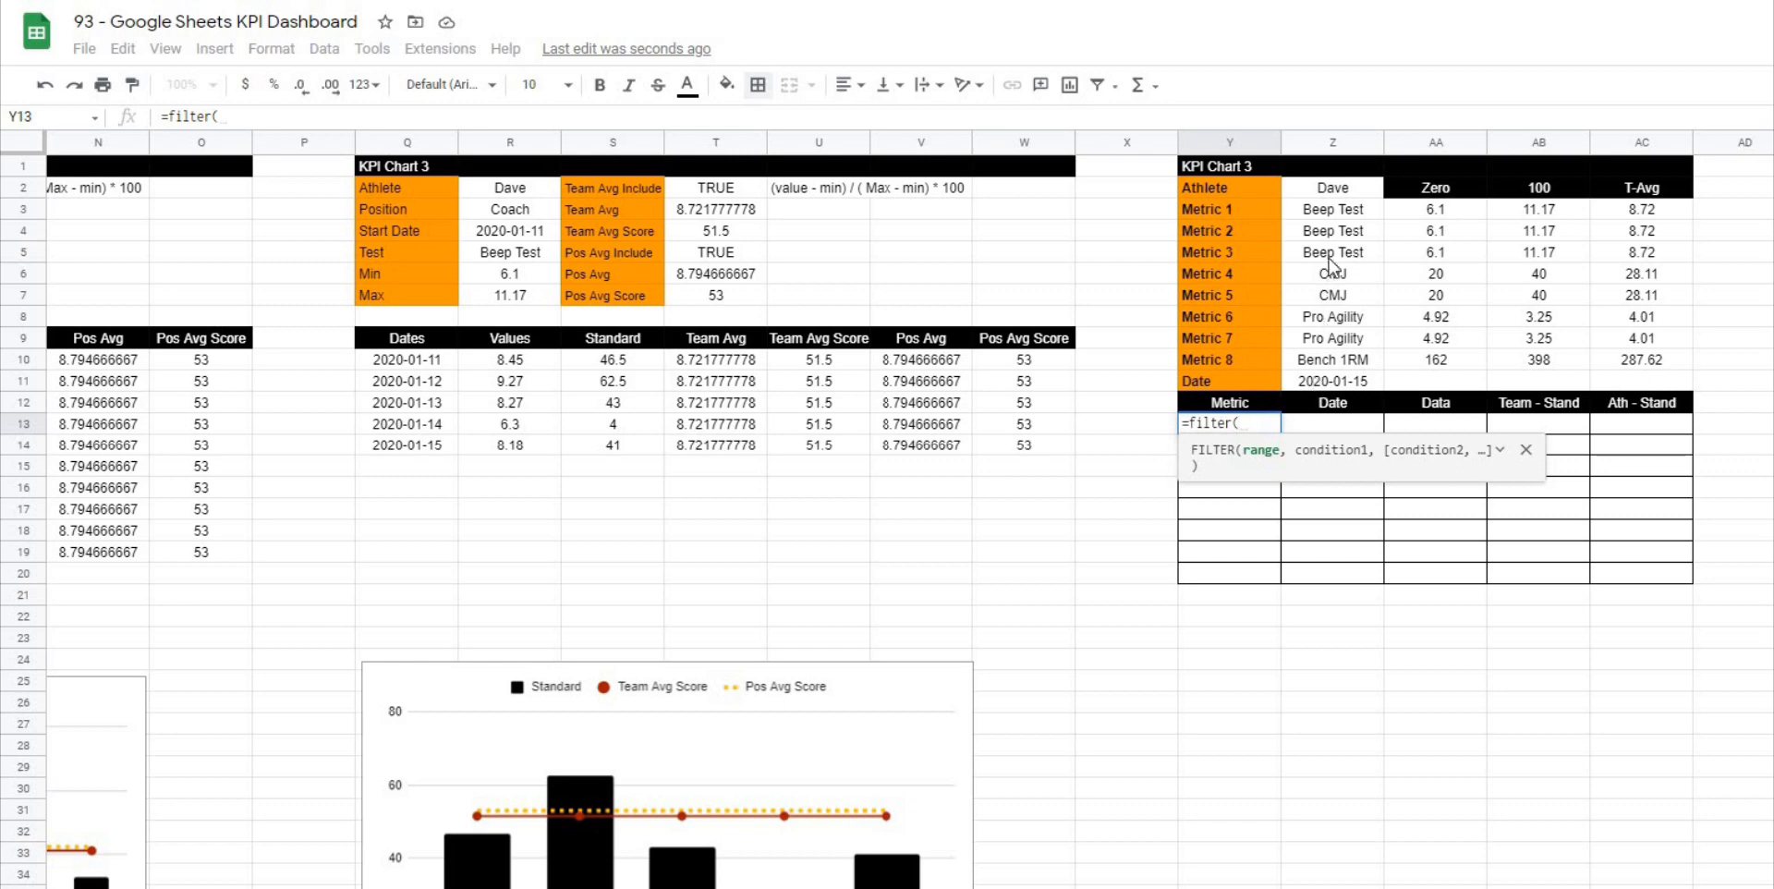
pyautogui.moveTo(1342, 219); pyautogui.dragTo(1344, 369)
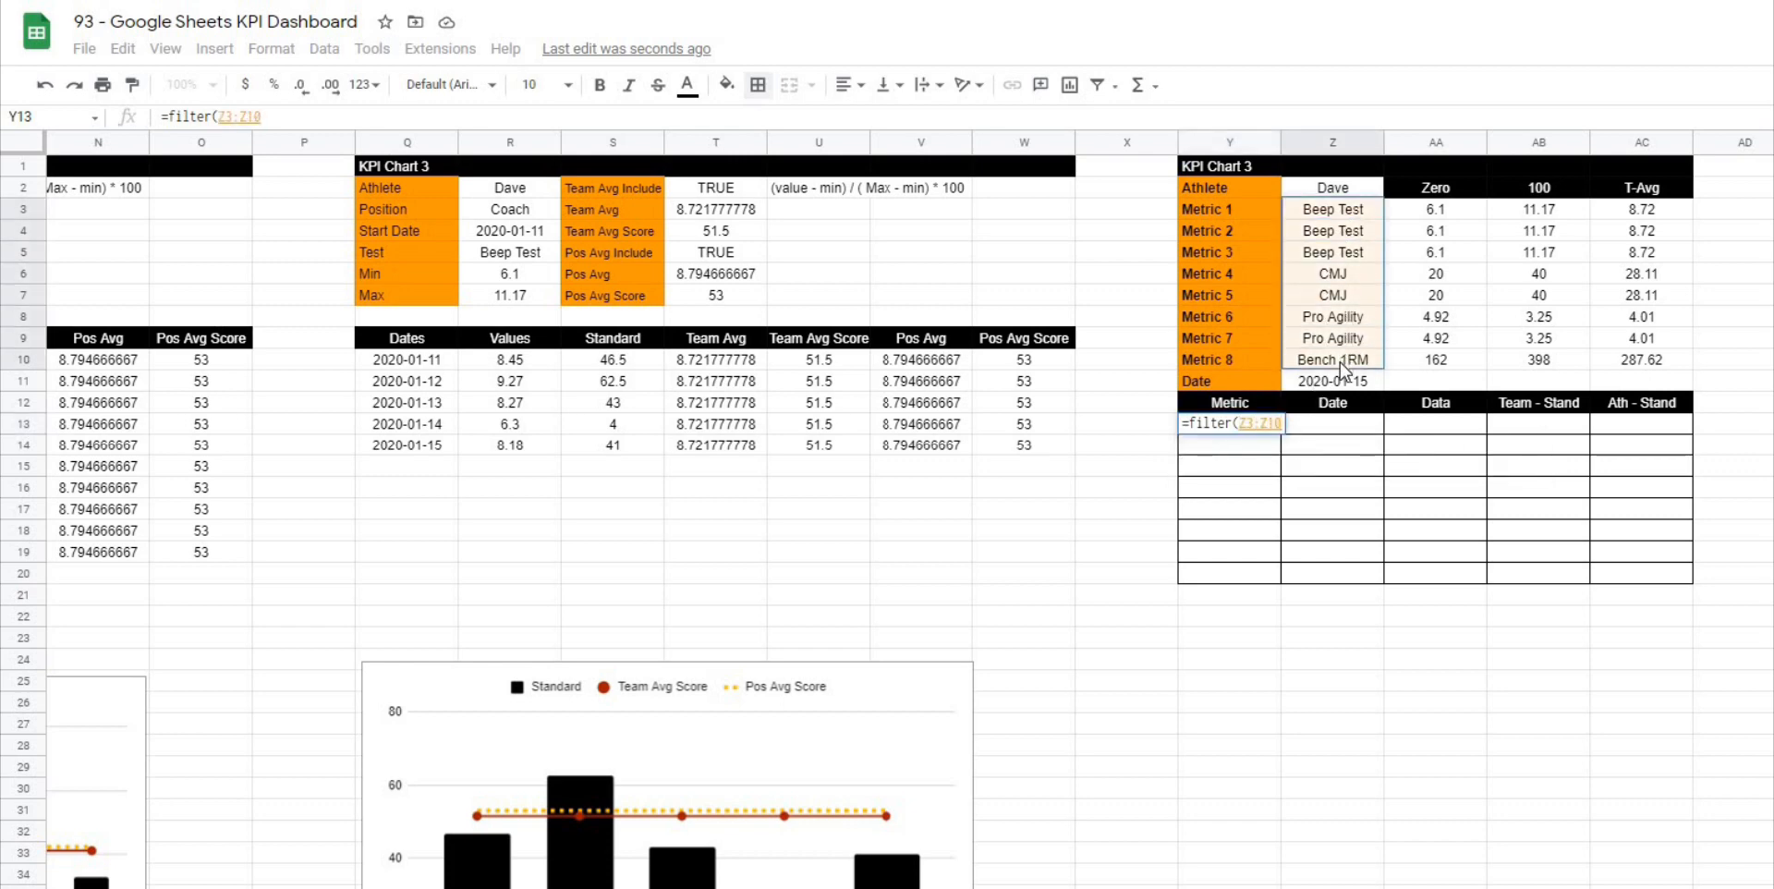
pyautogui.write(',')
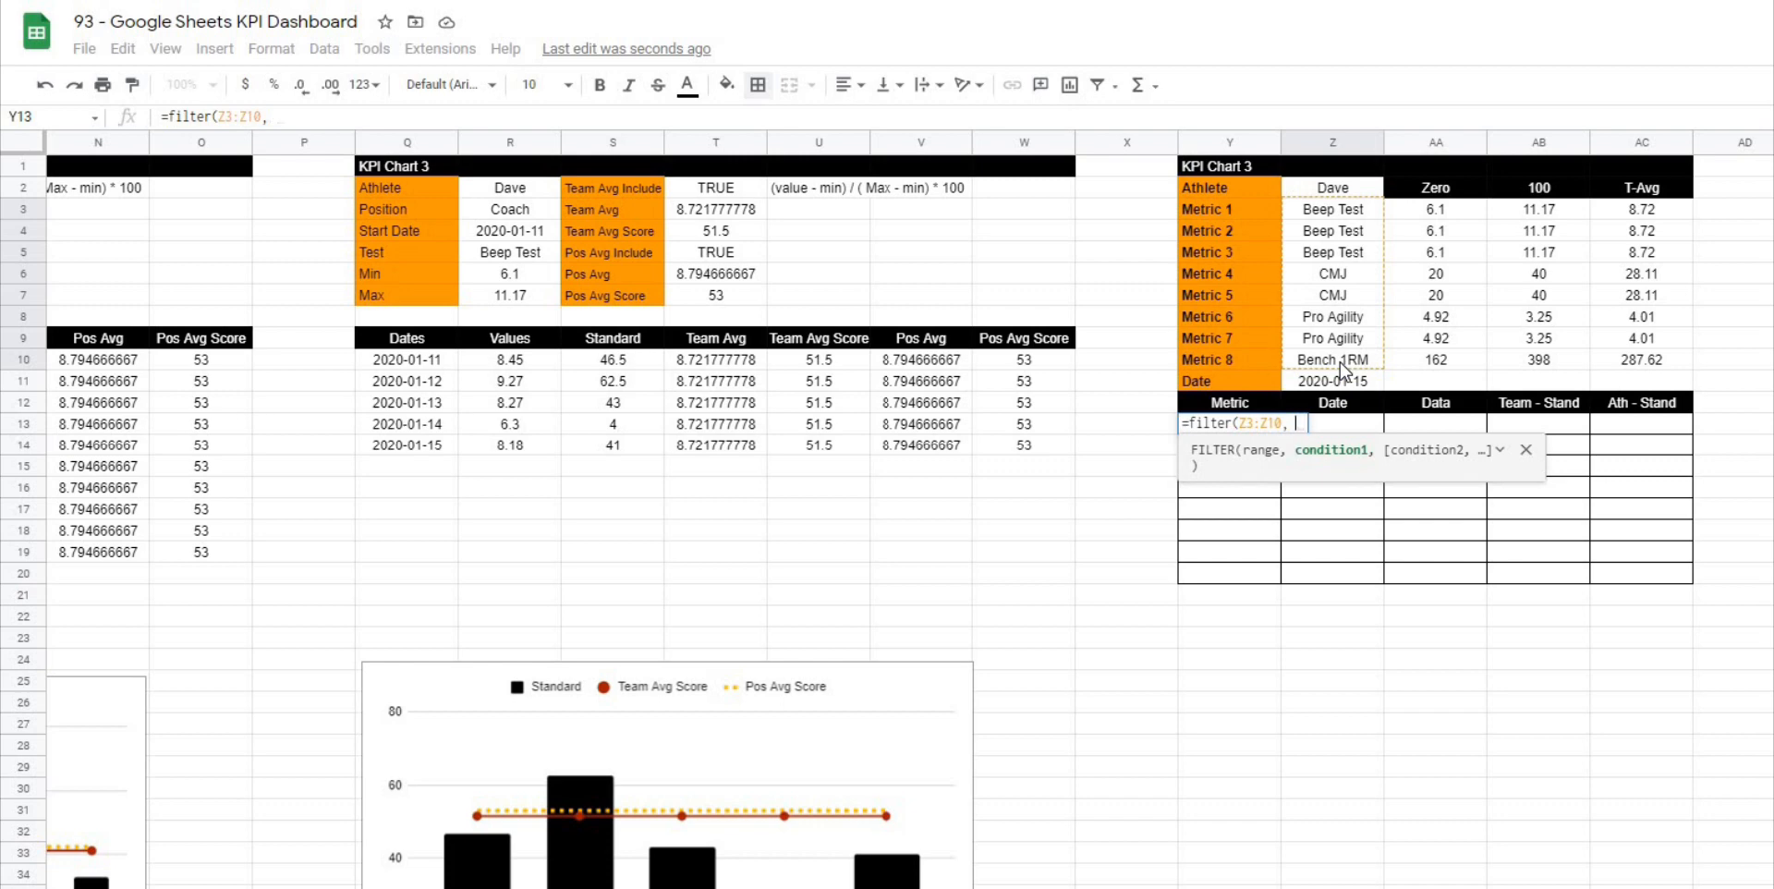
pyautogui.moveTo(1367, 211); pyautogui.dragTo(1380, 365)
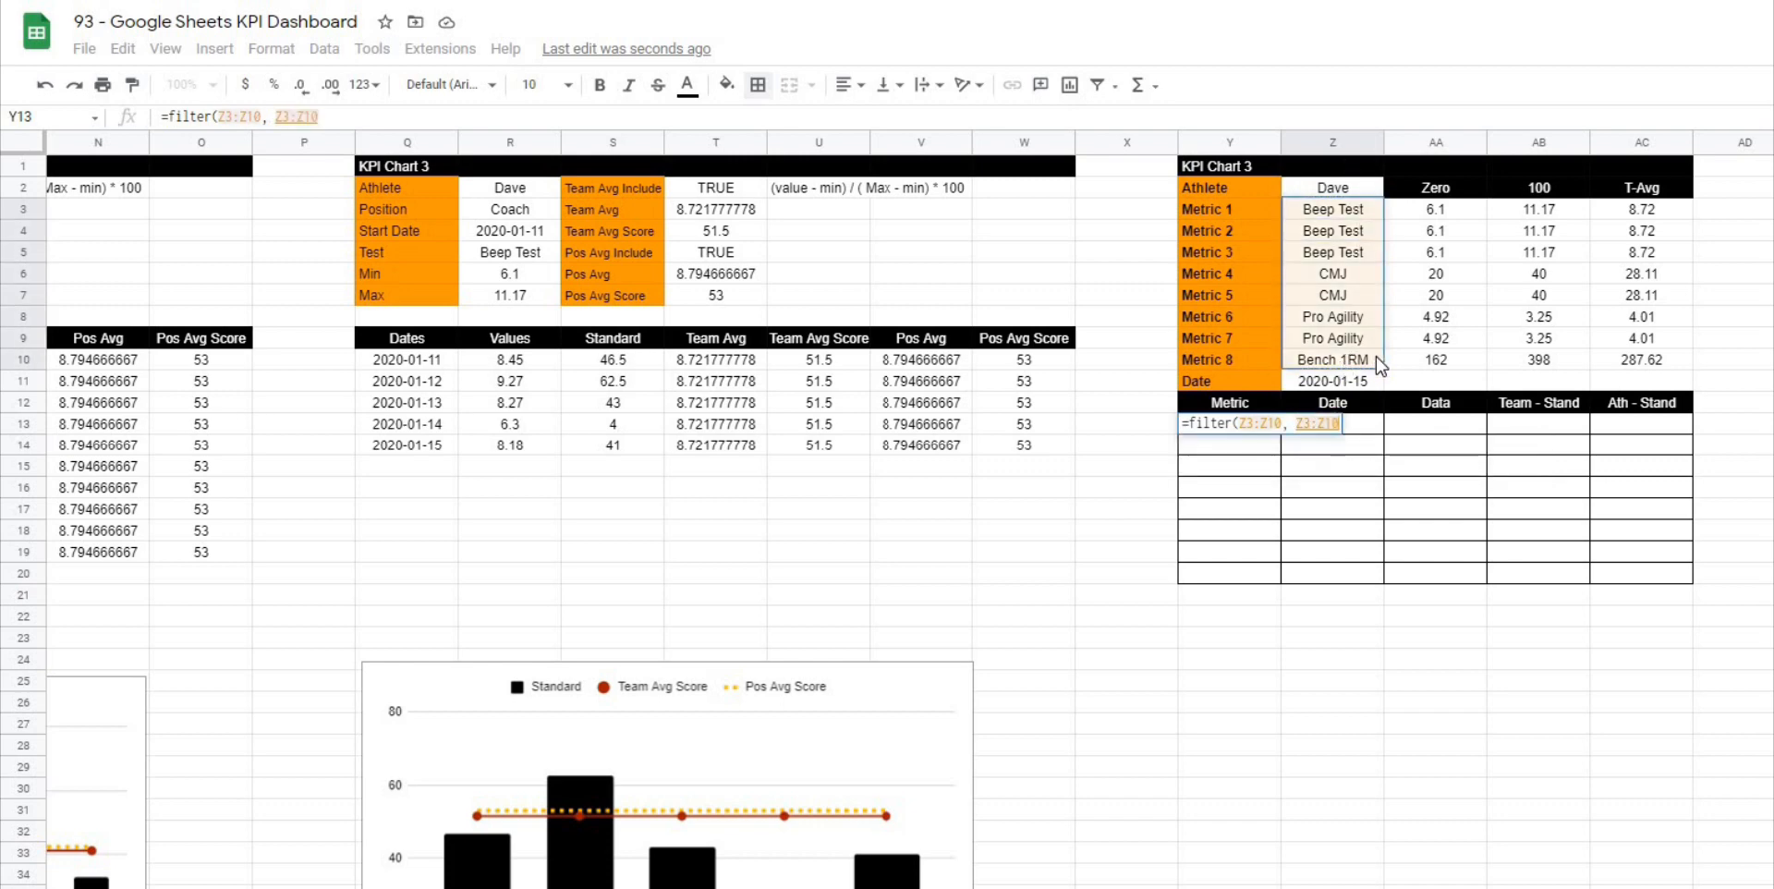
pyautogui.write('<>""')
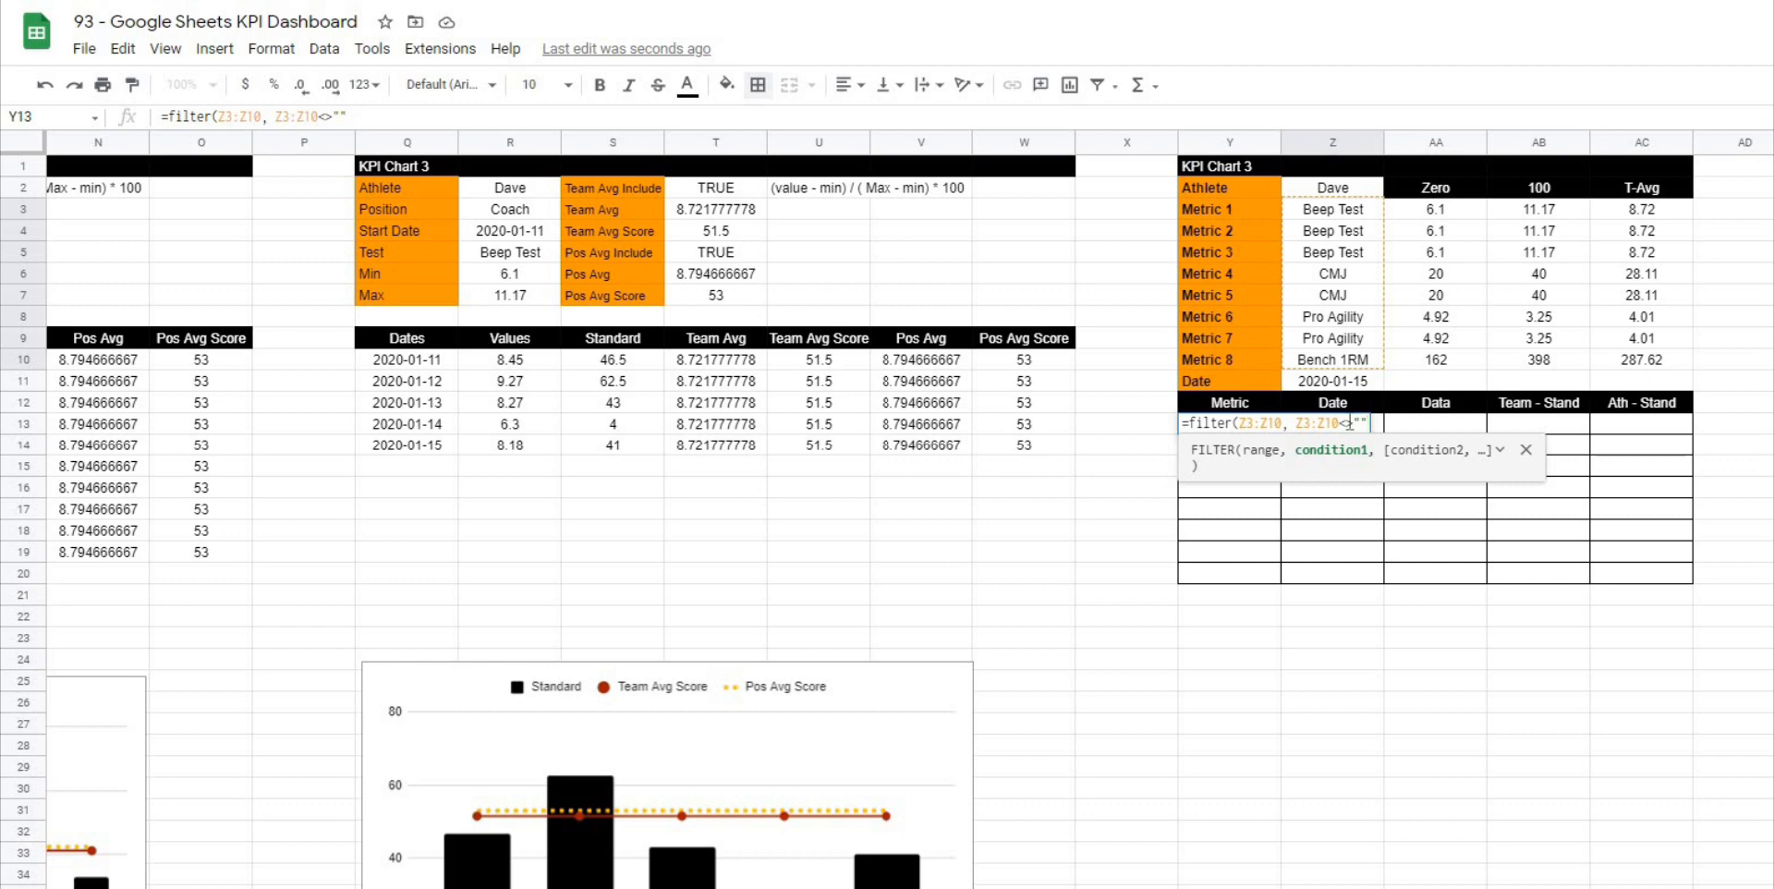
pyautogui.press('Return')
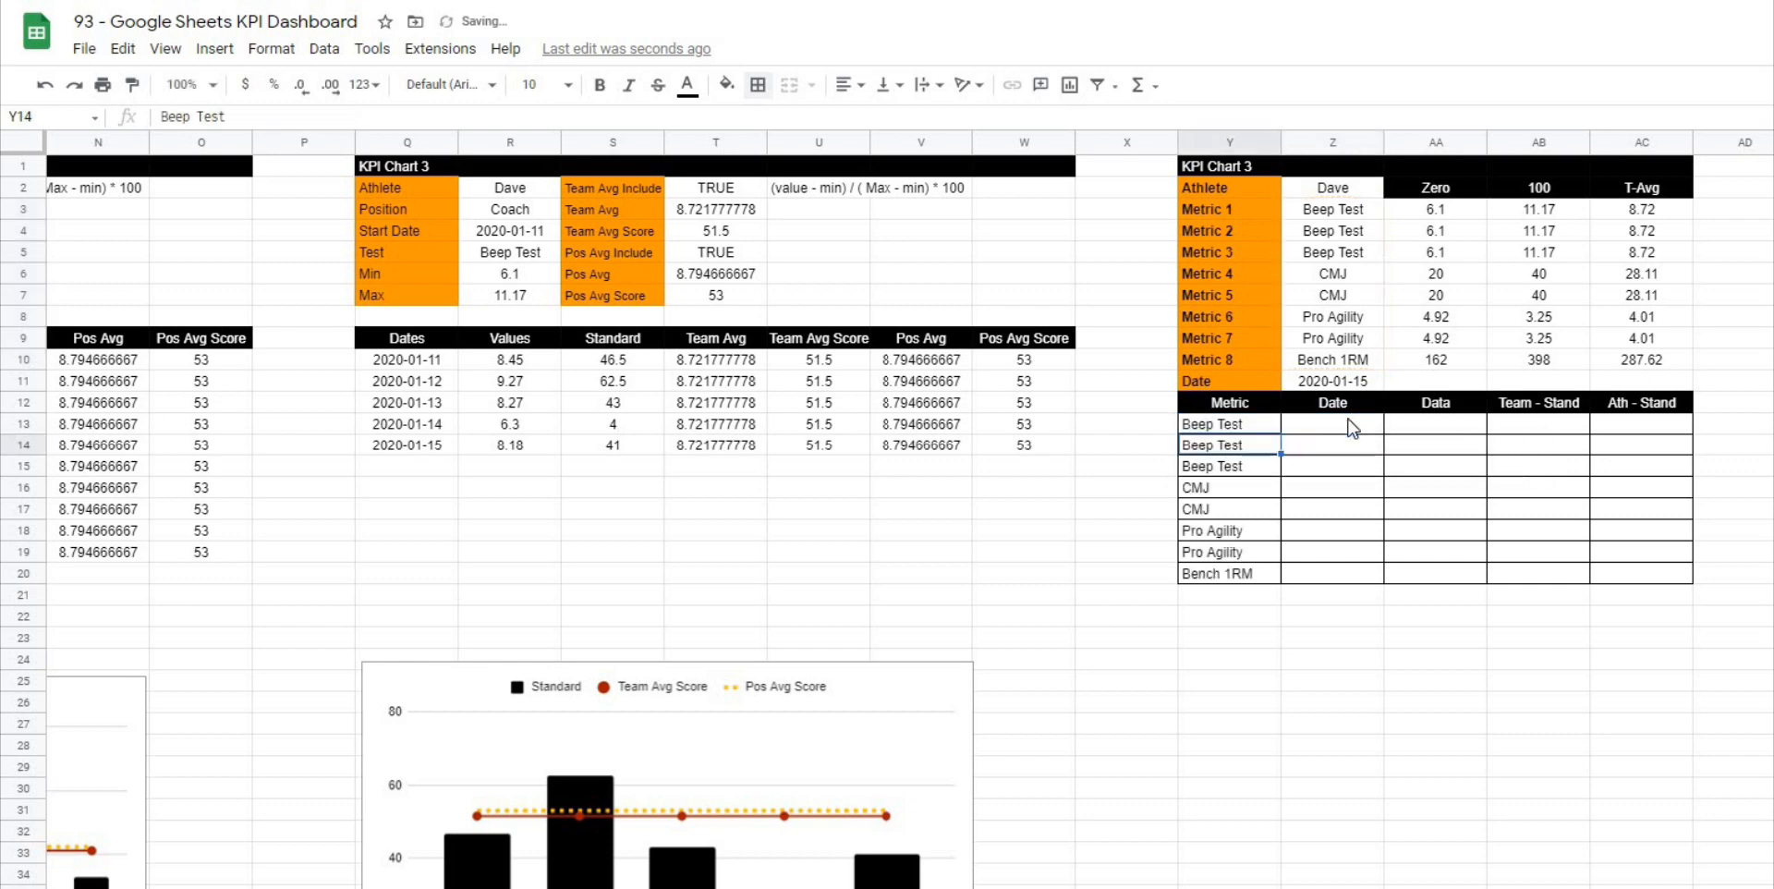
# Step: Wrap the Y13 FILTER formula in IFERROR and start its value-if-error argument
pyautogui.click(1355, 748)
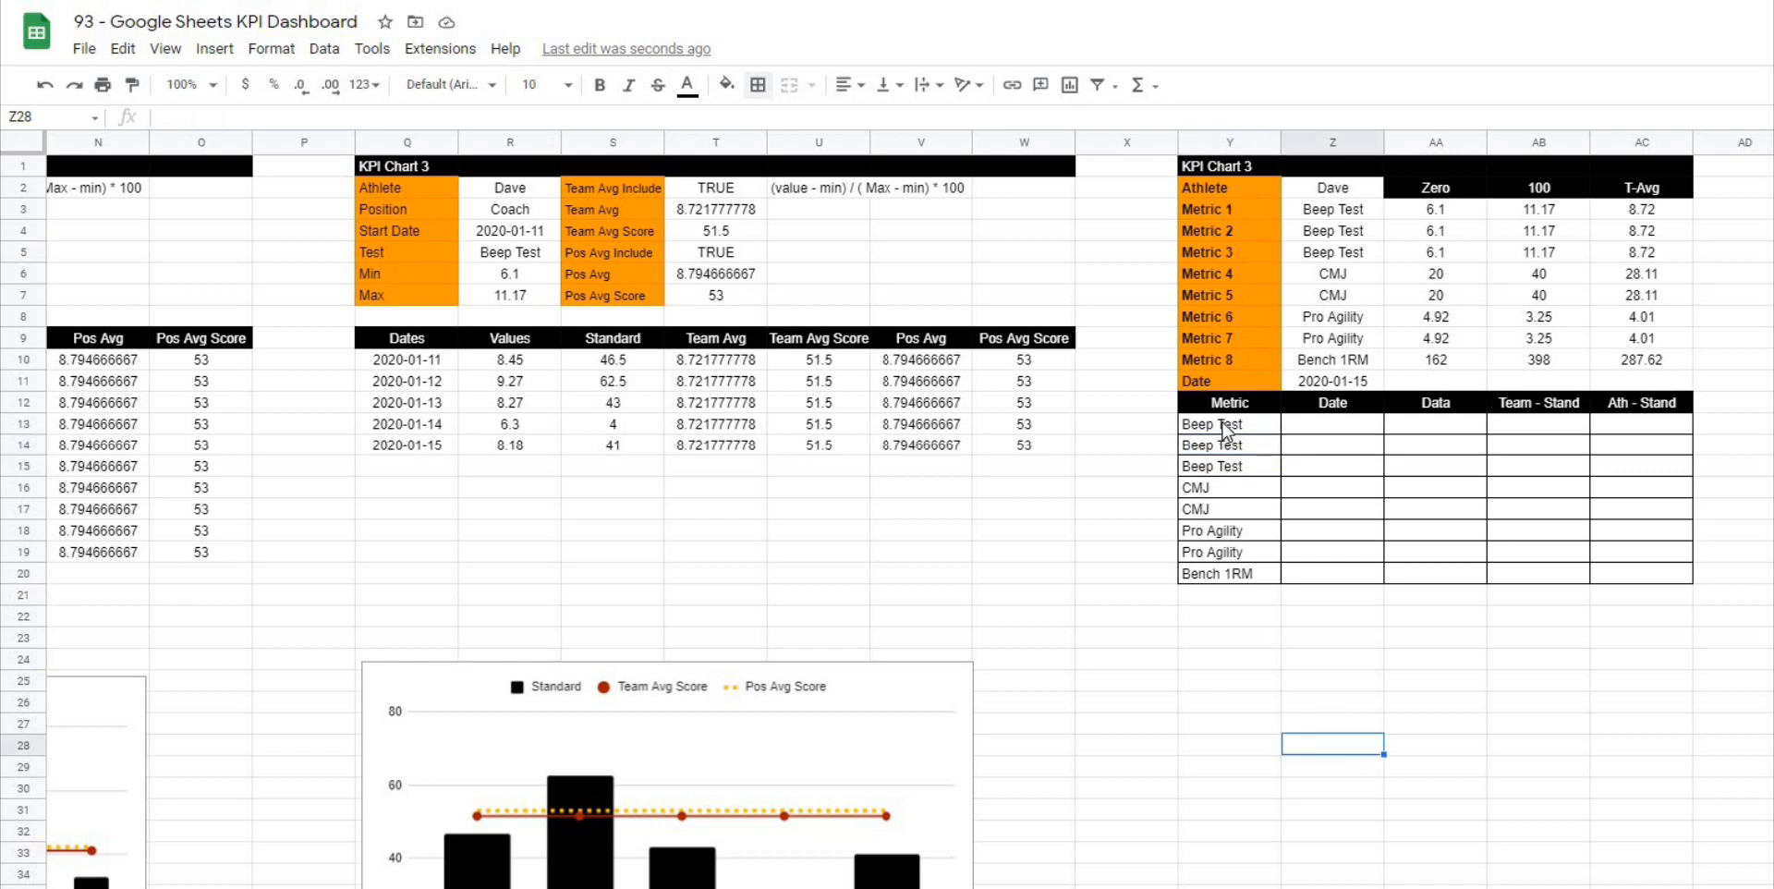
pyautogui.click(1226, 427)
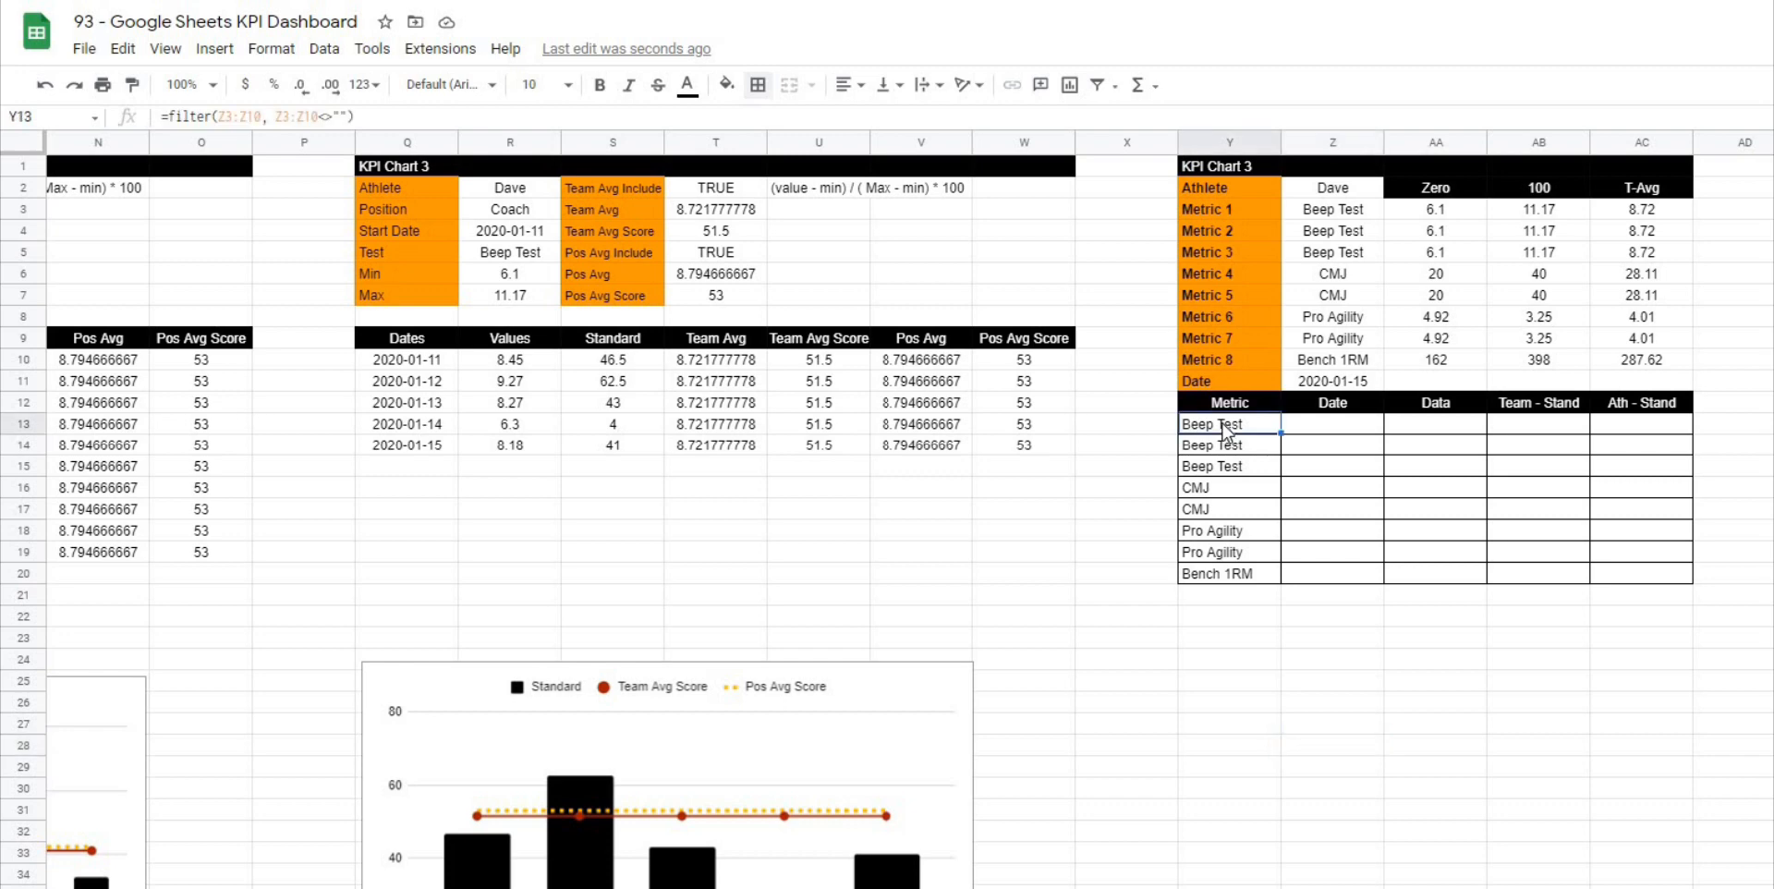
pyautogui.click(175, 119)
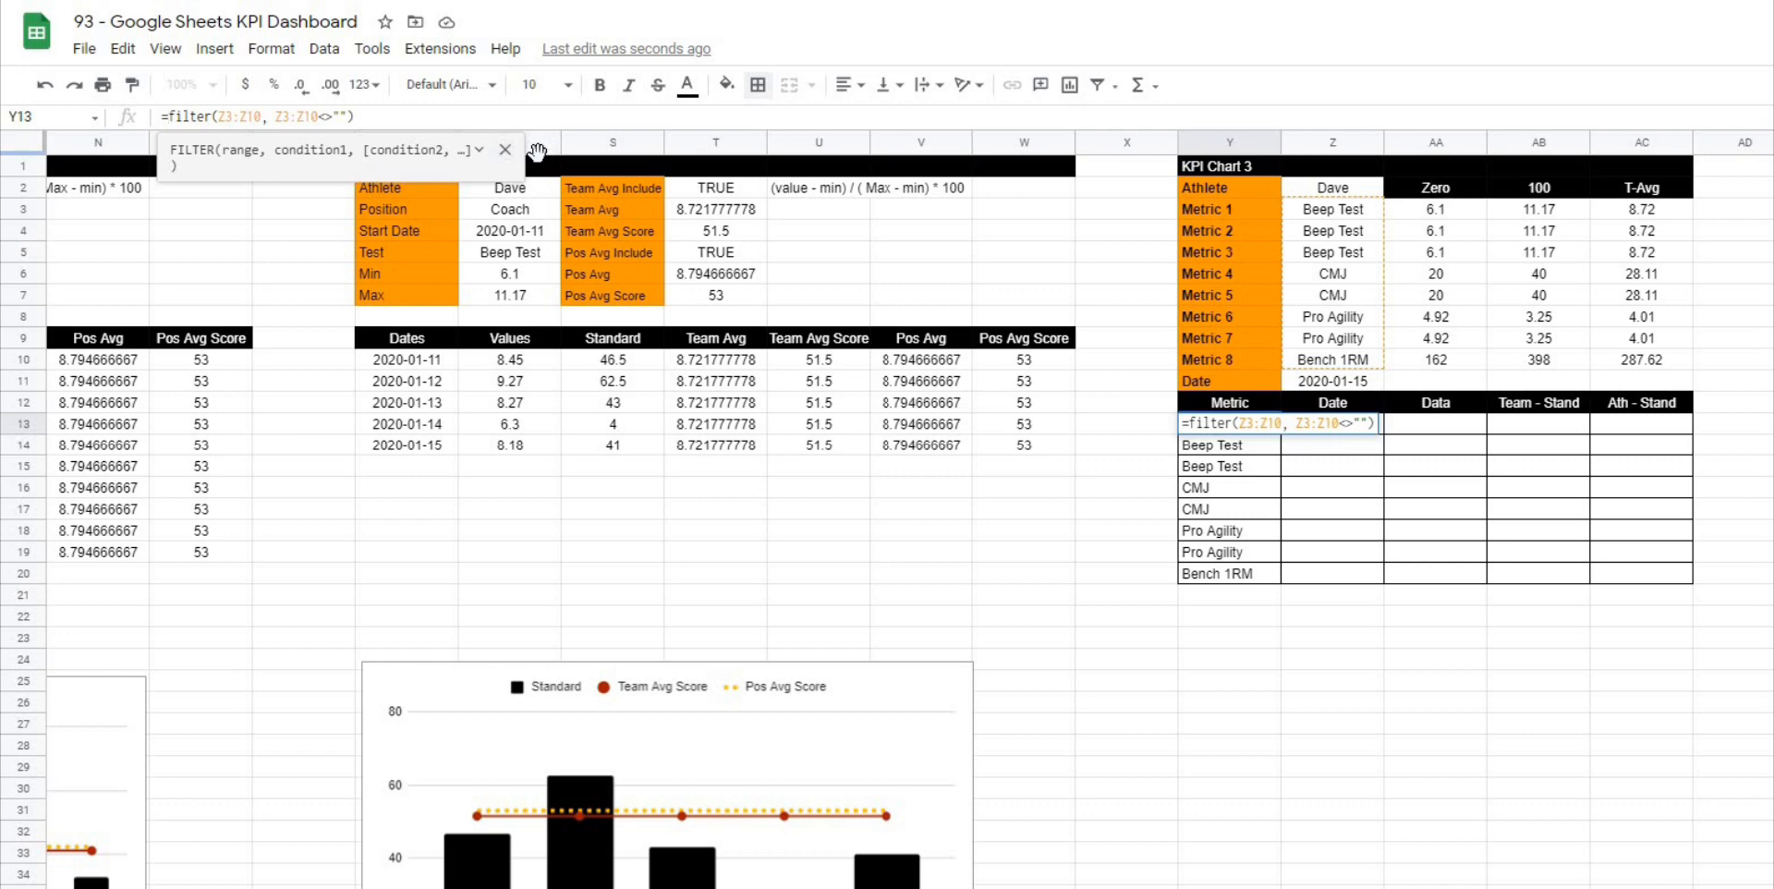
pyautogui.write('iferror(')
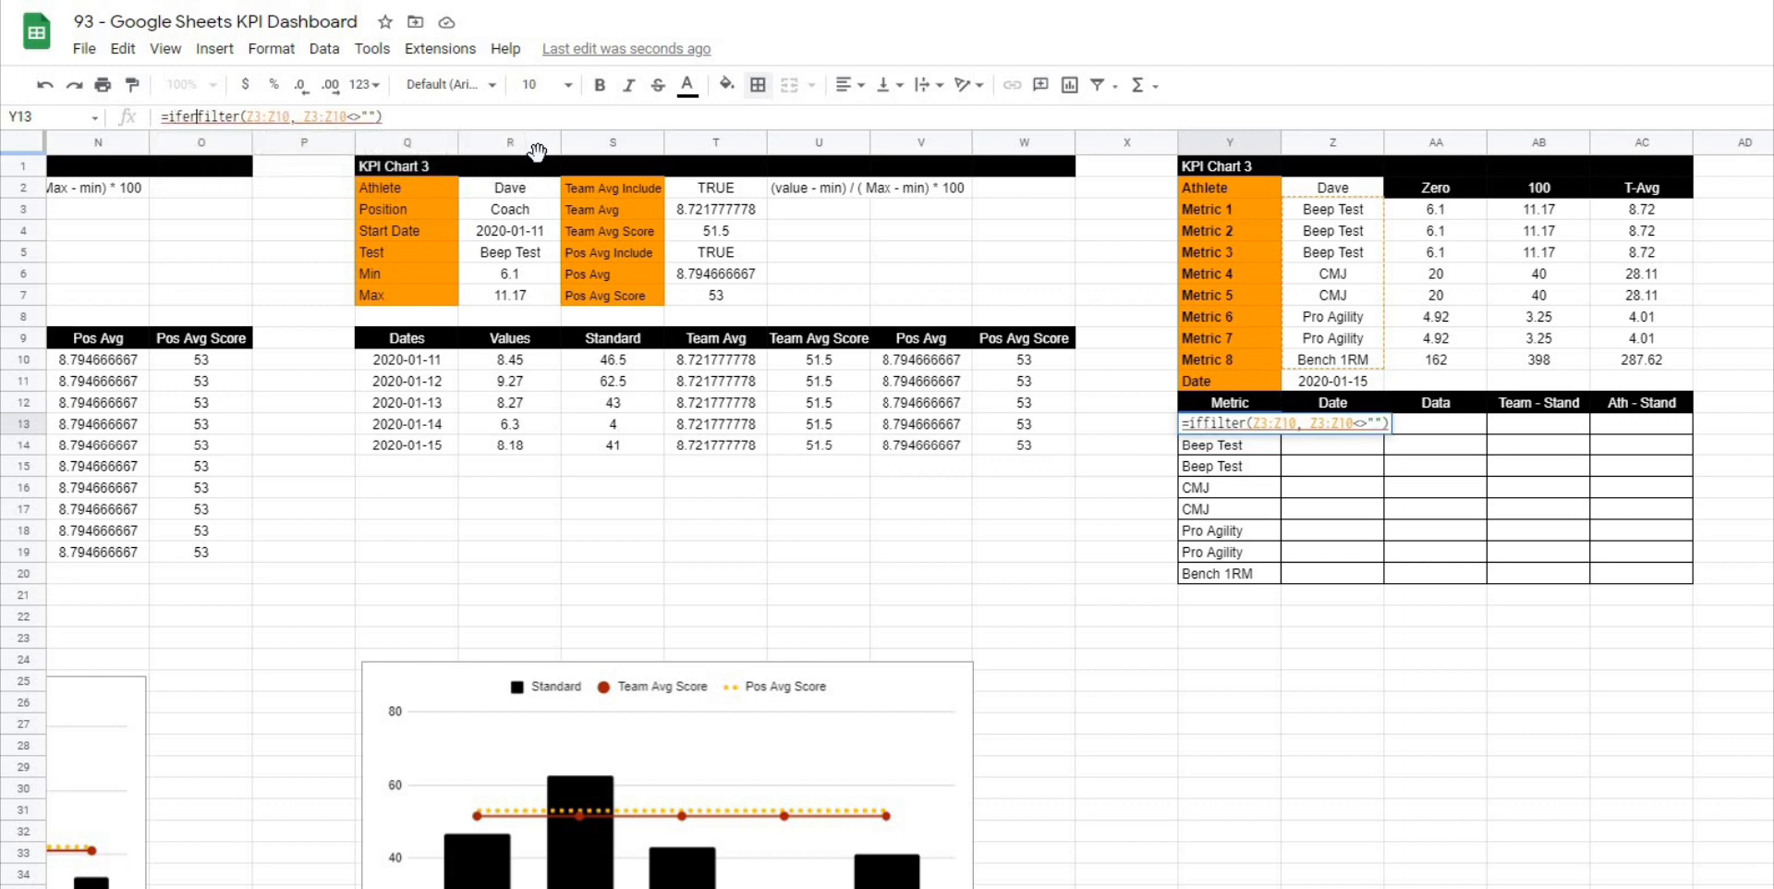
pyautogui.click(496, 118)
pyautogui.write(', ')
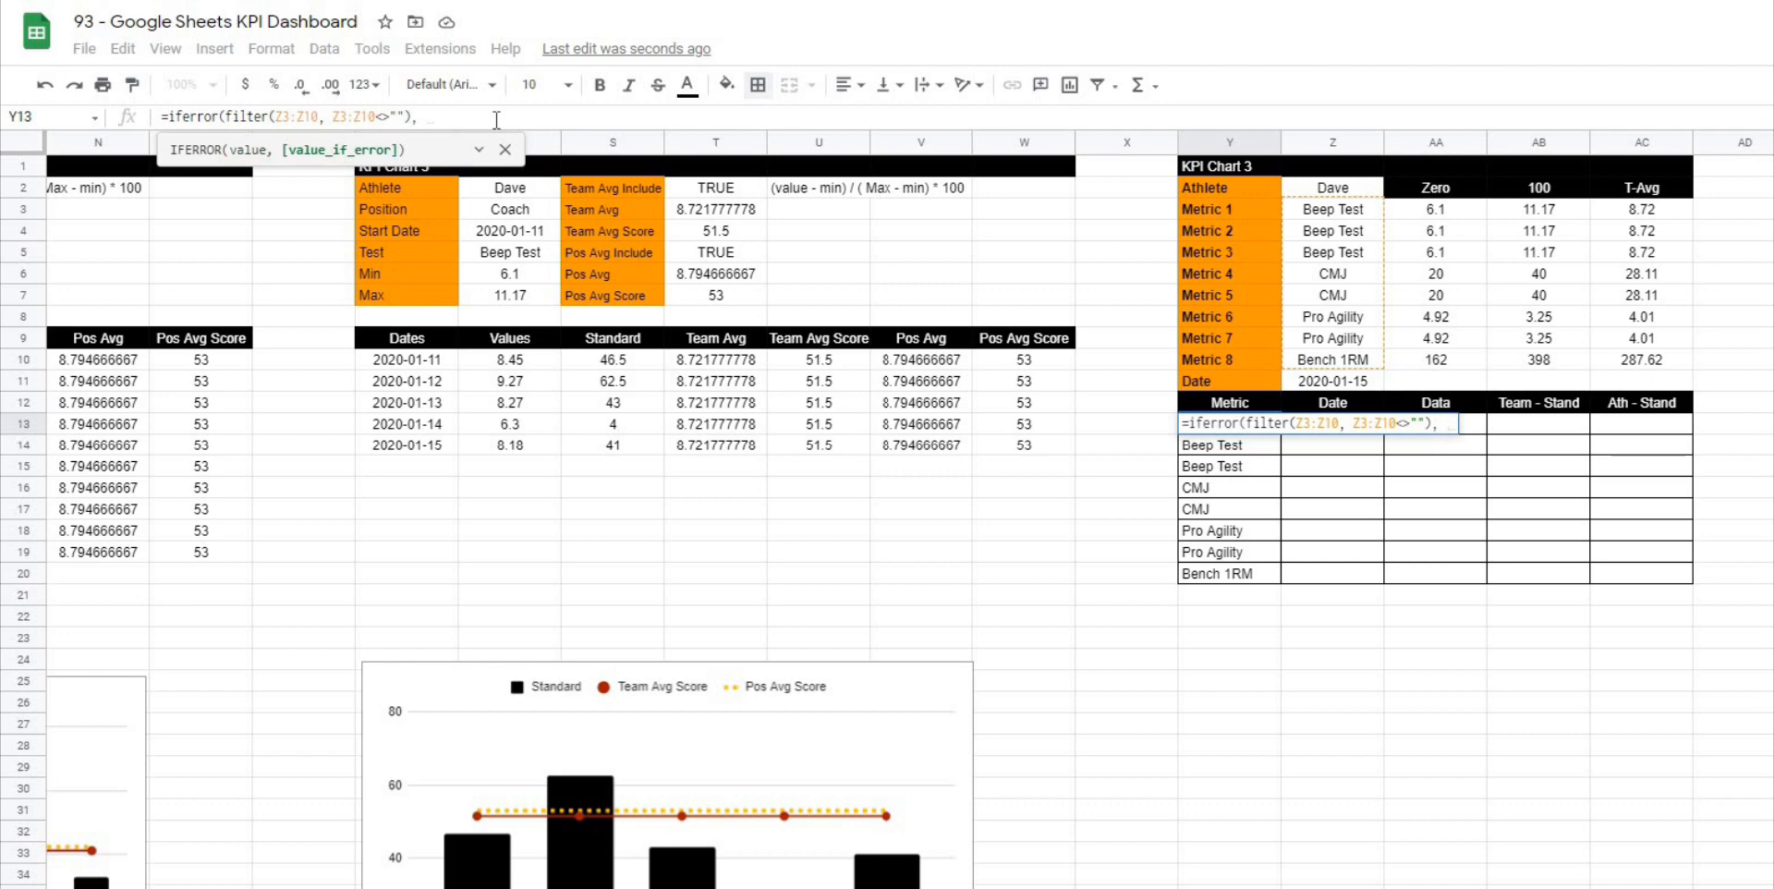
# Step: Finish the Metric formula in Y13 as =iferror(filter(Z3:Z10, Z3:Z10<>""), "") with an empty text fallback
pyautogui.write('""')
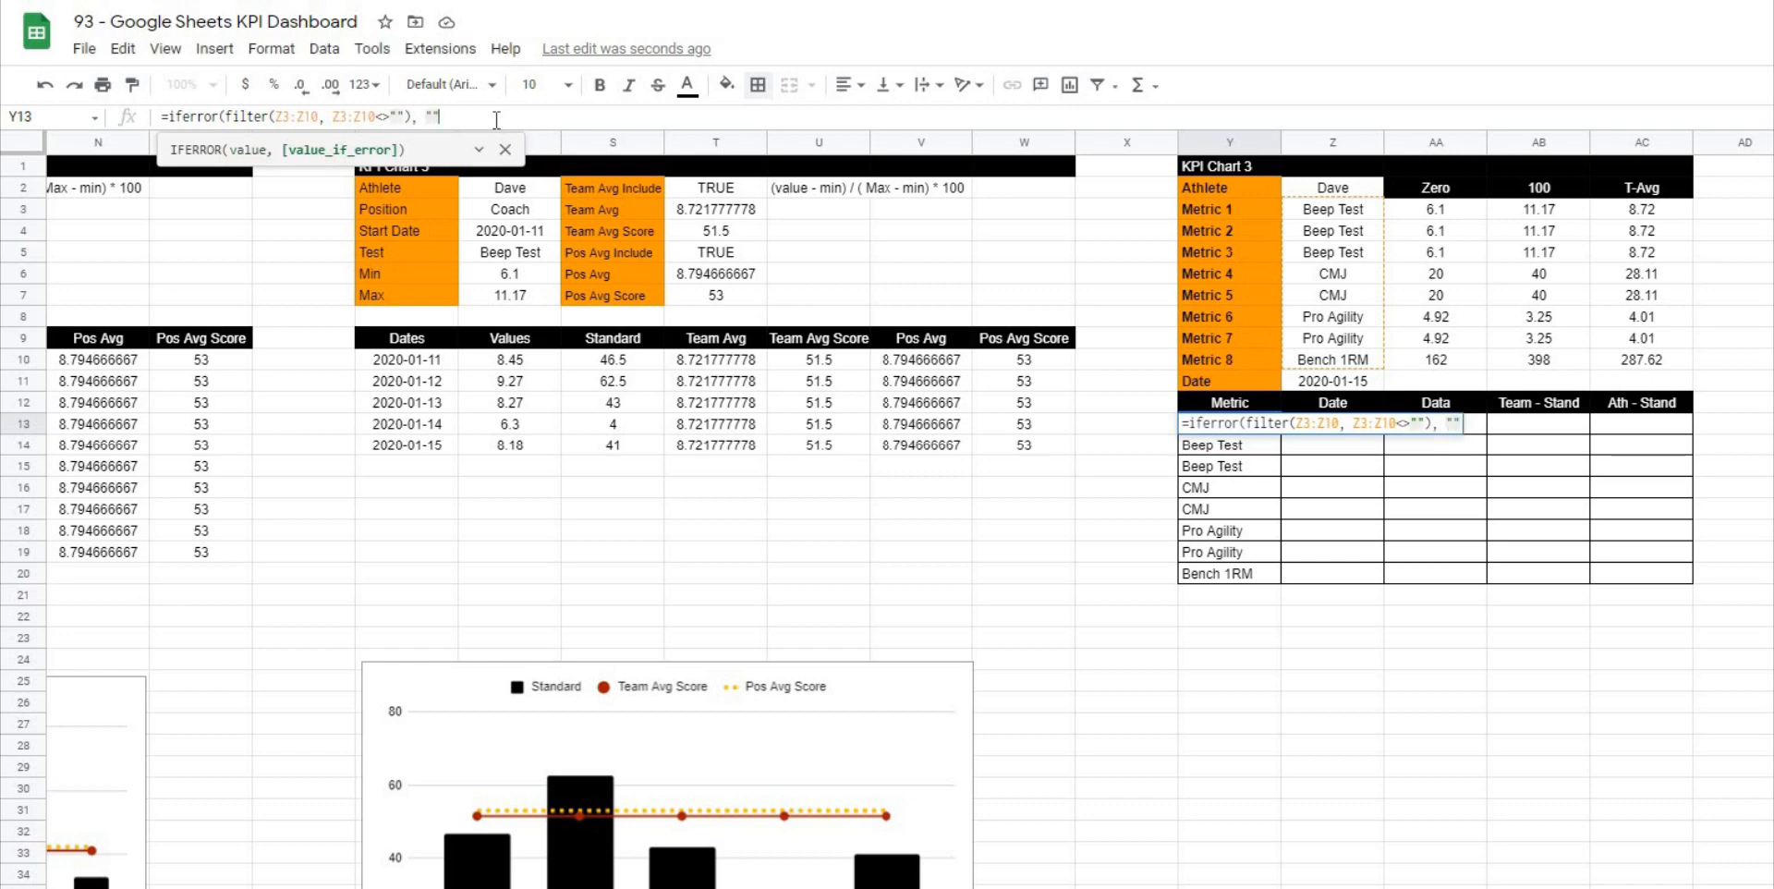
pyautogui.write(')')
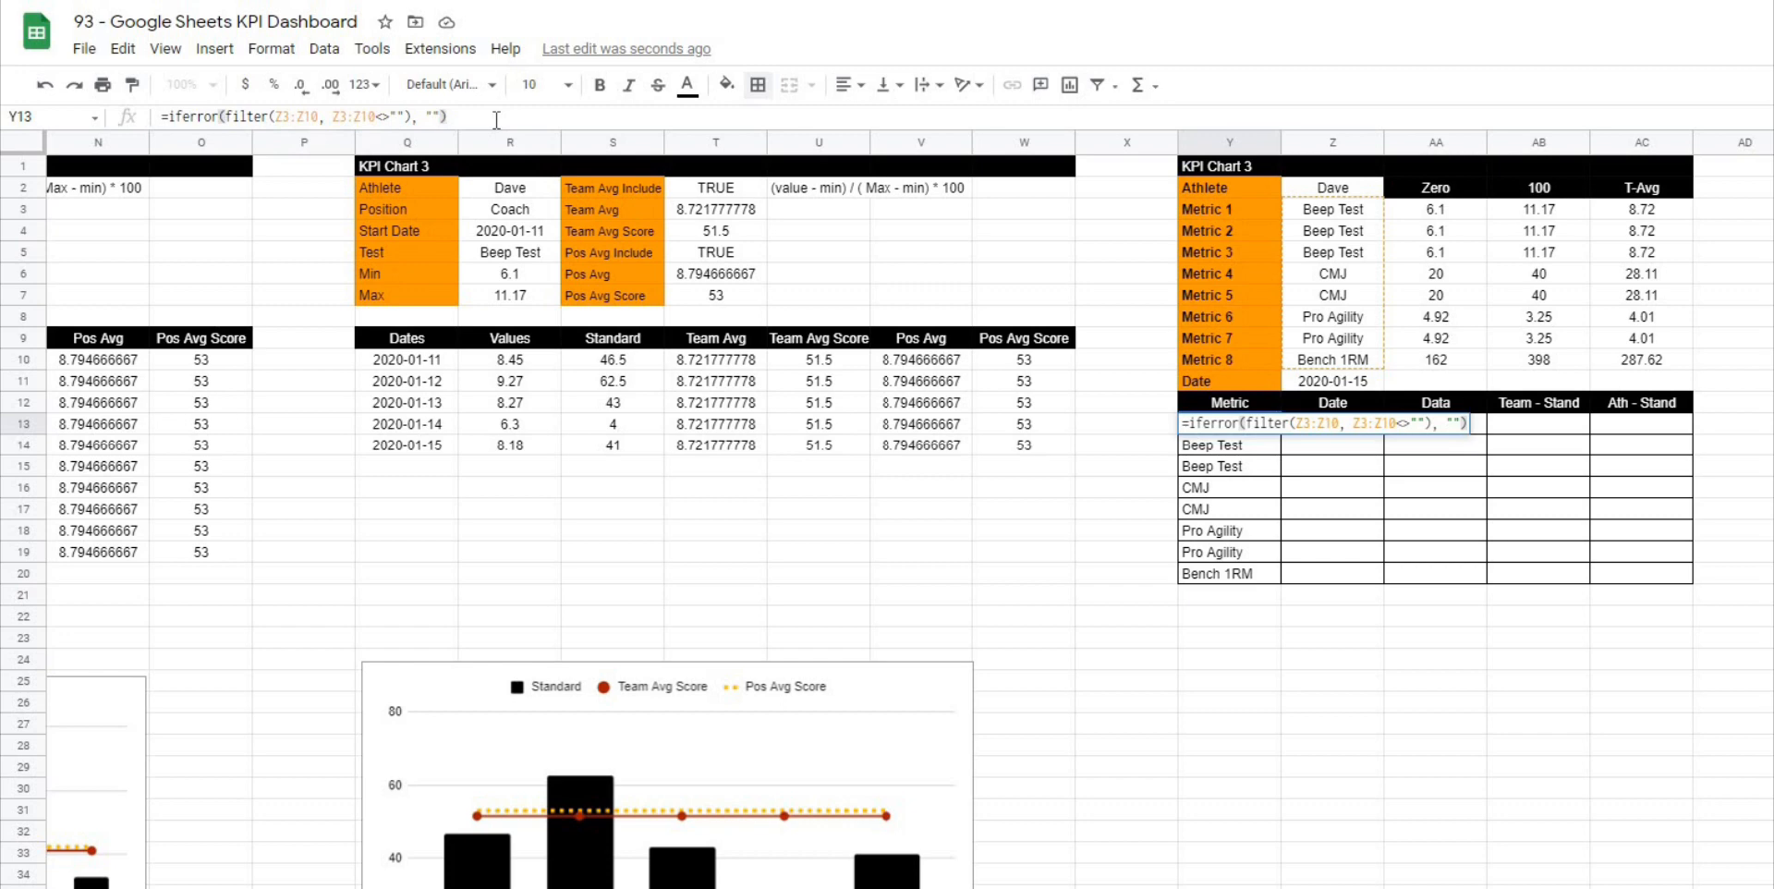
pyautogui.press('Return')
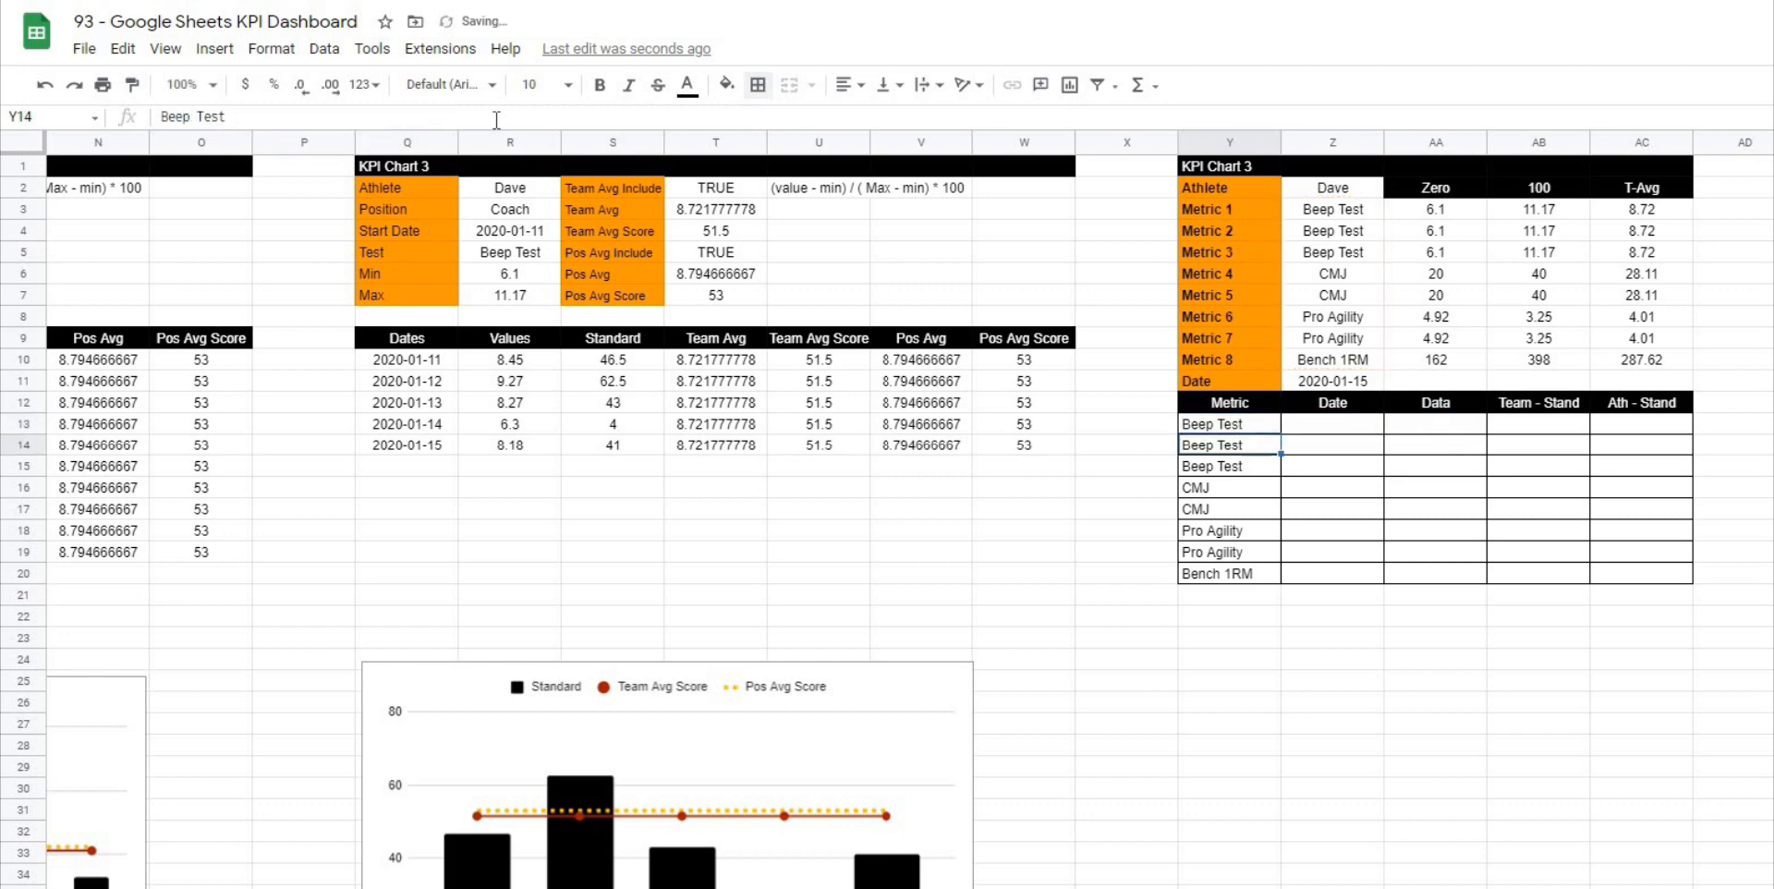
pyautogui.click(1437, 769)
pyautogui.moveTo(1229, 423); pyautogui.dragTo(1248, 582)
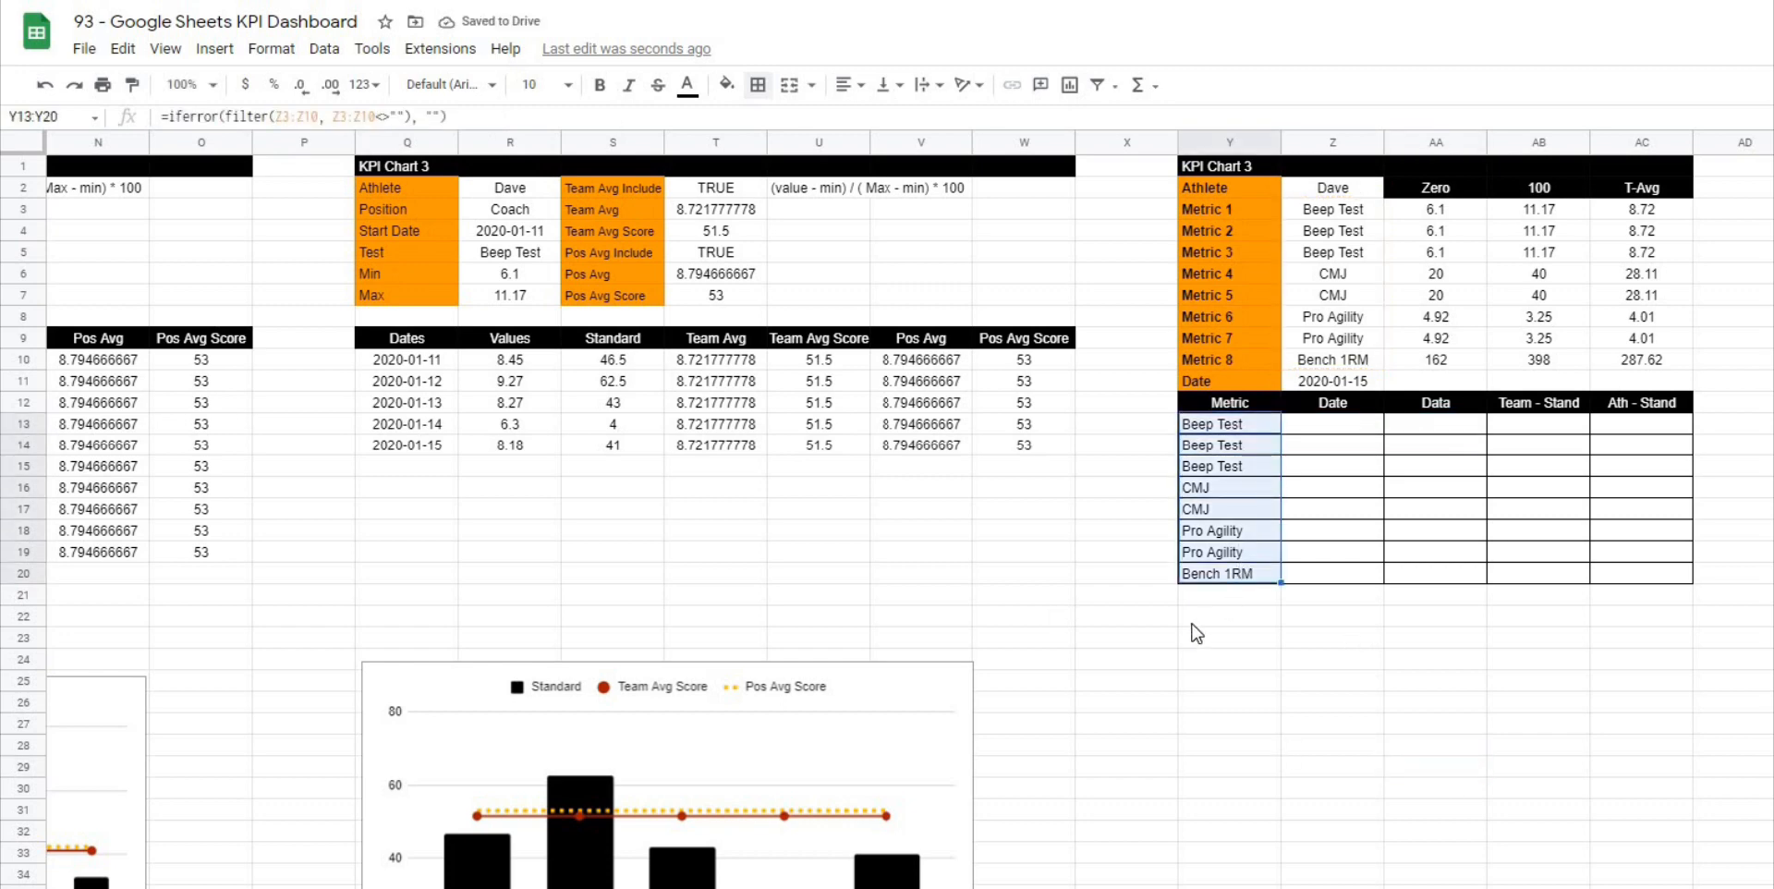
pyautogui.click(1195, 617)
pyautogui.click(1243, 427)
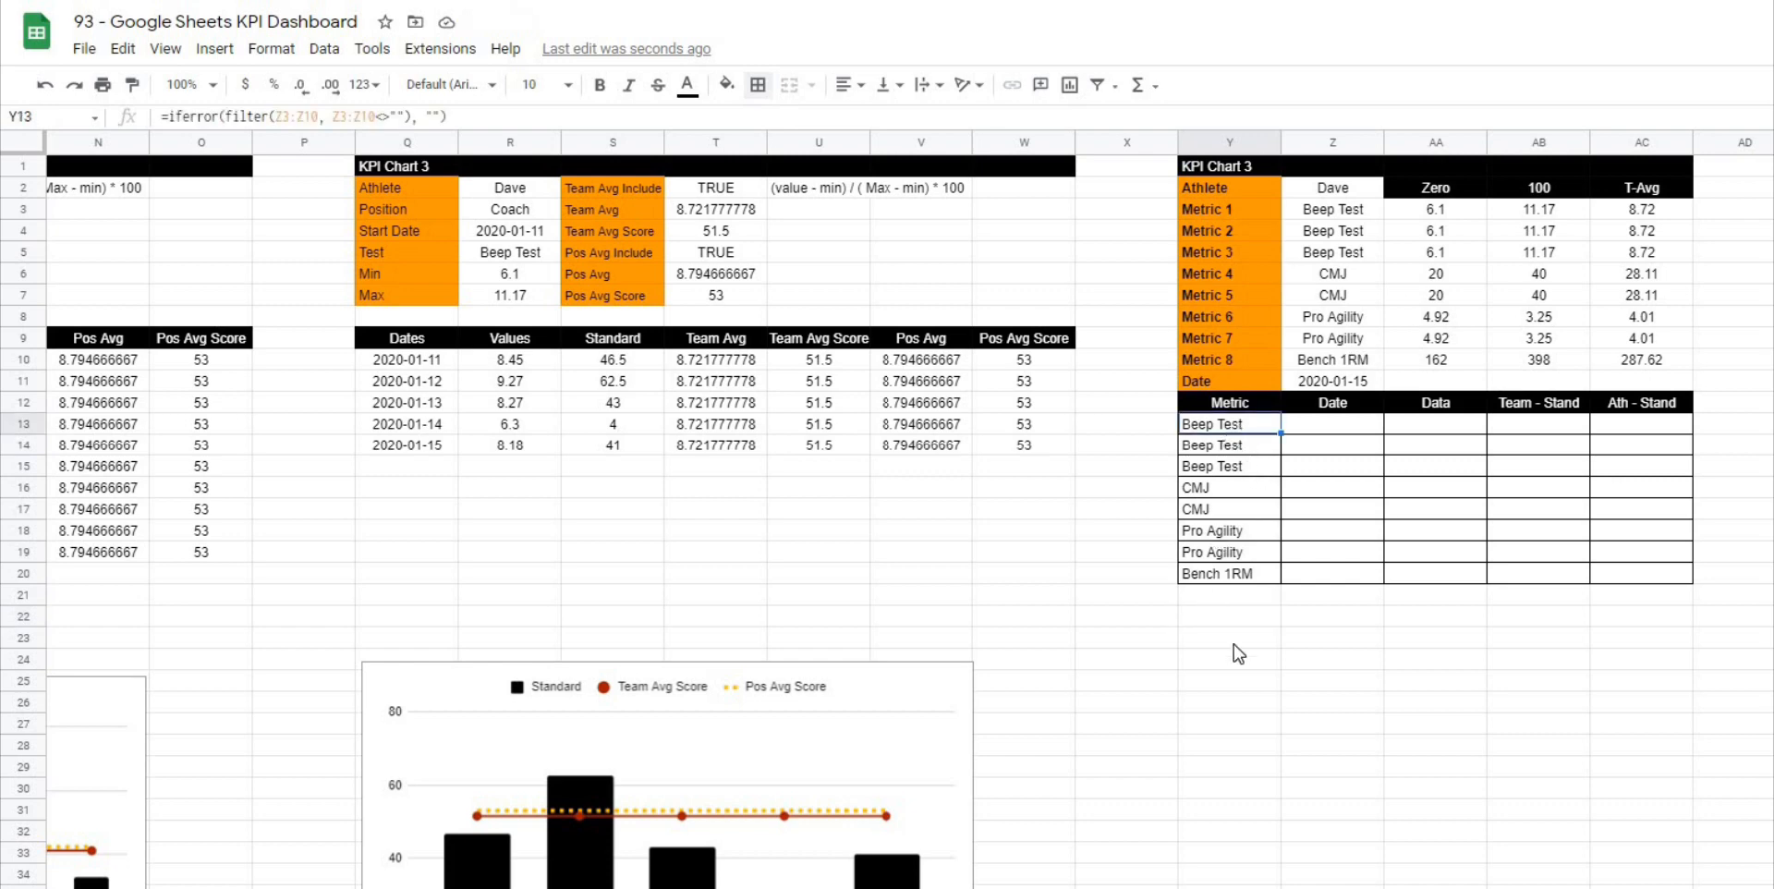
pyautogui.click(1338, 428)
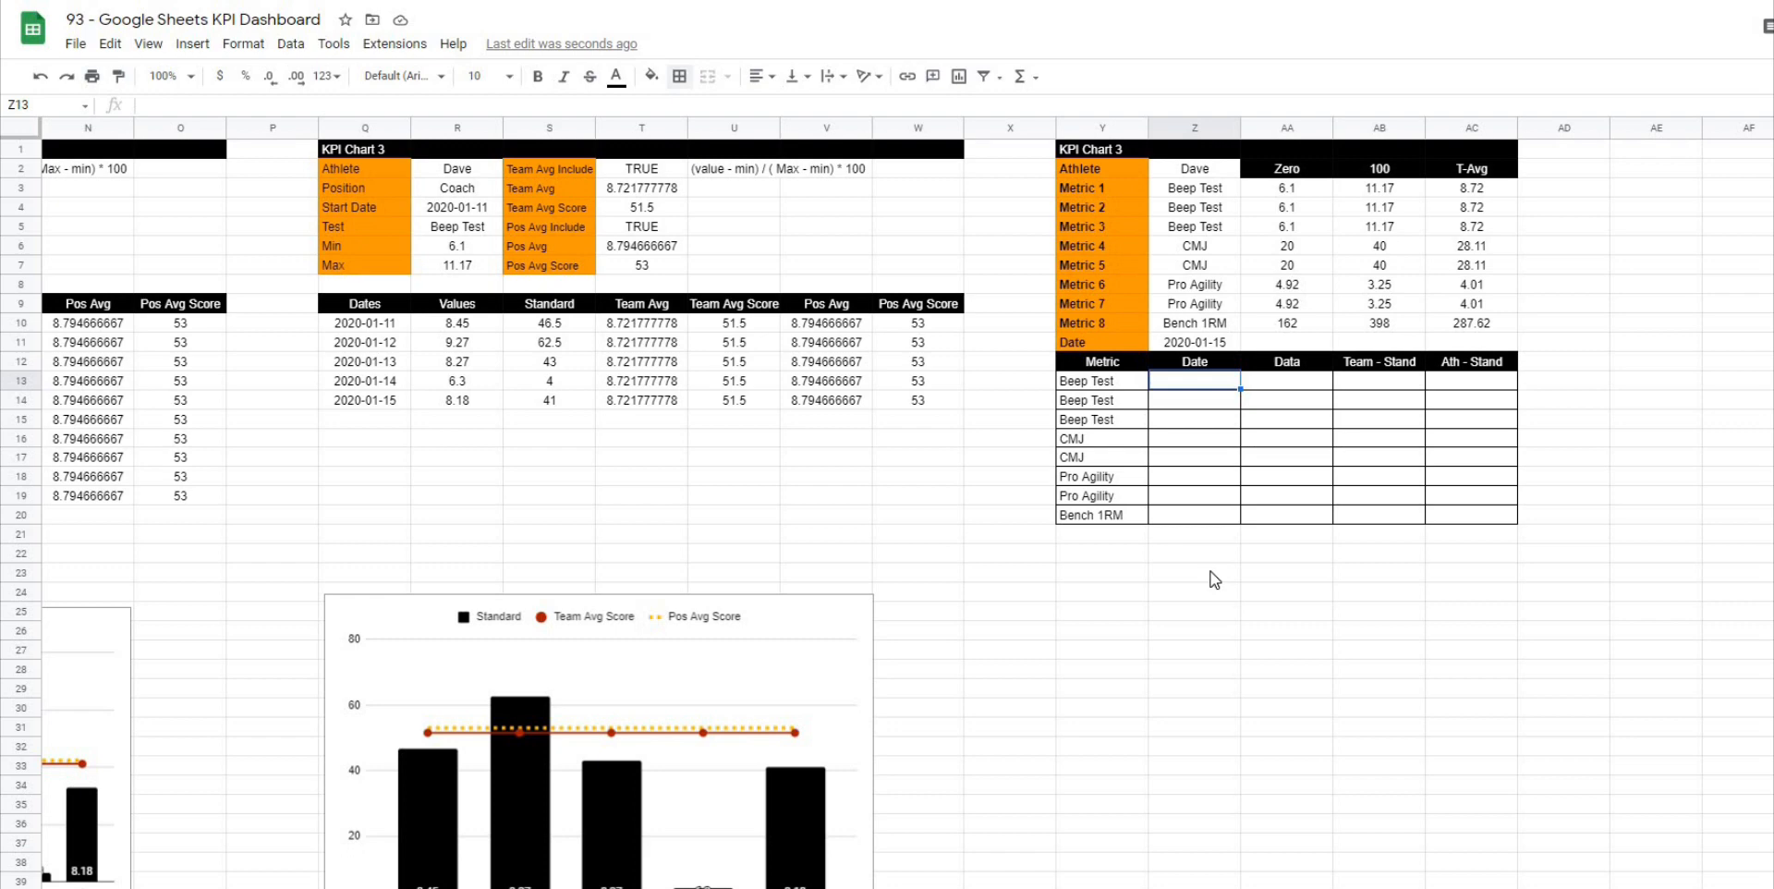
pyautogui.click(1167, 611)
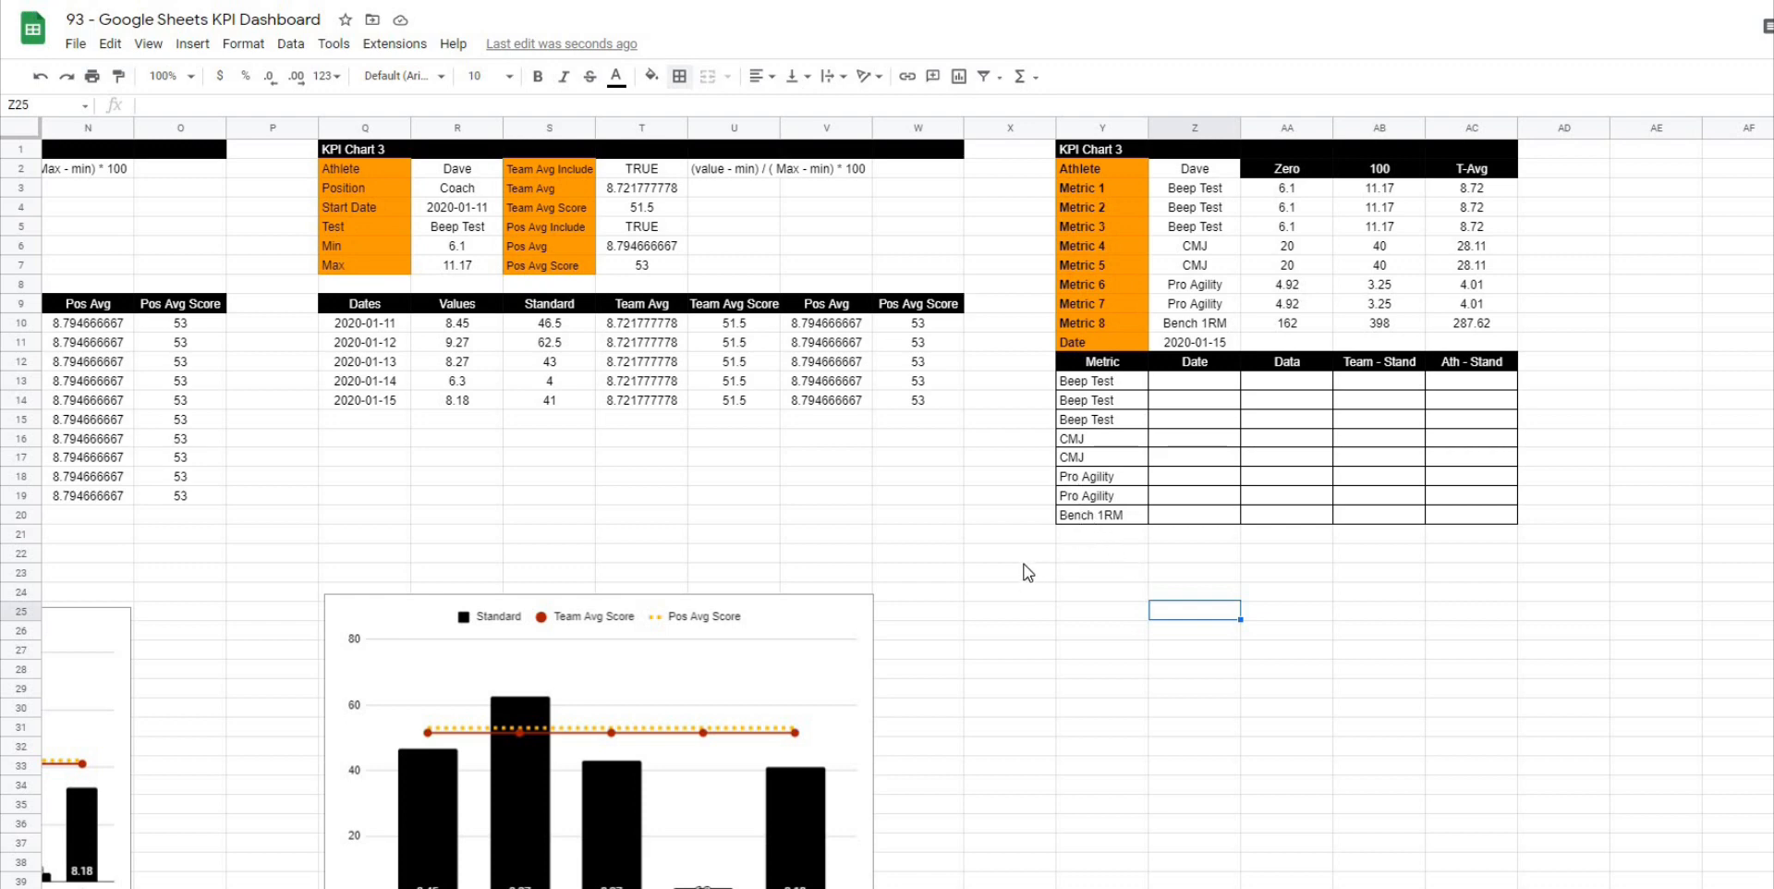
pyautogui.click(1291, 612)
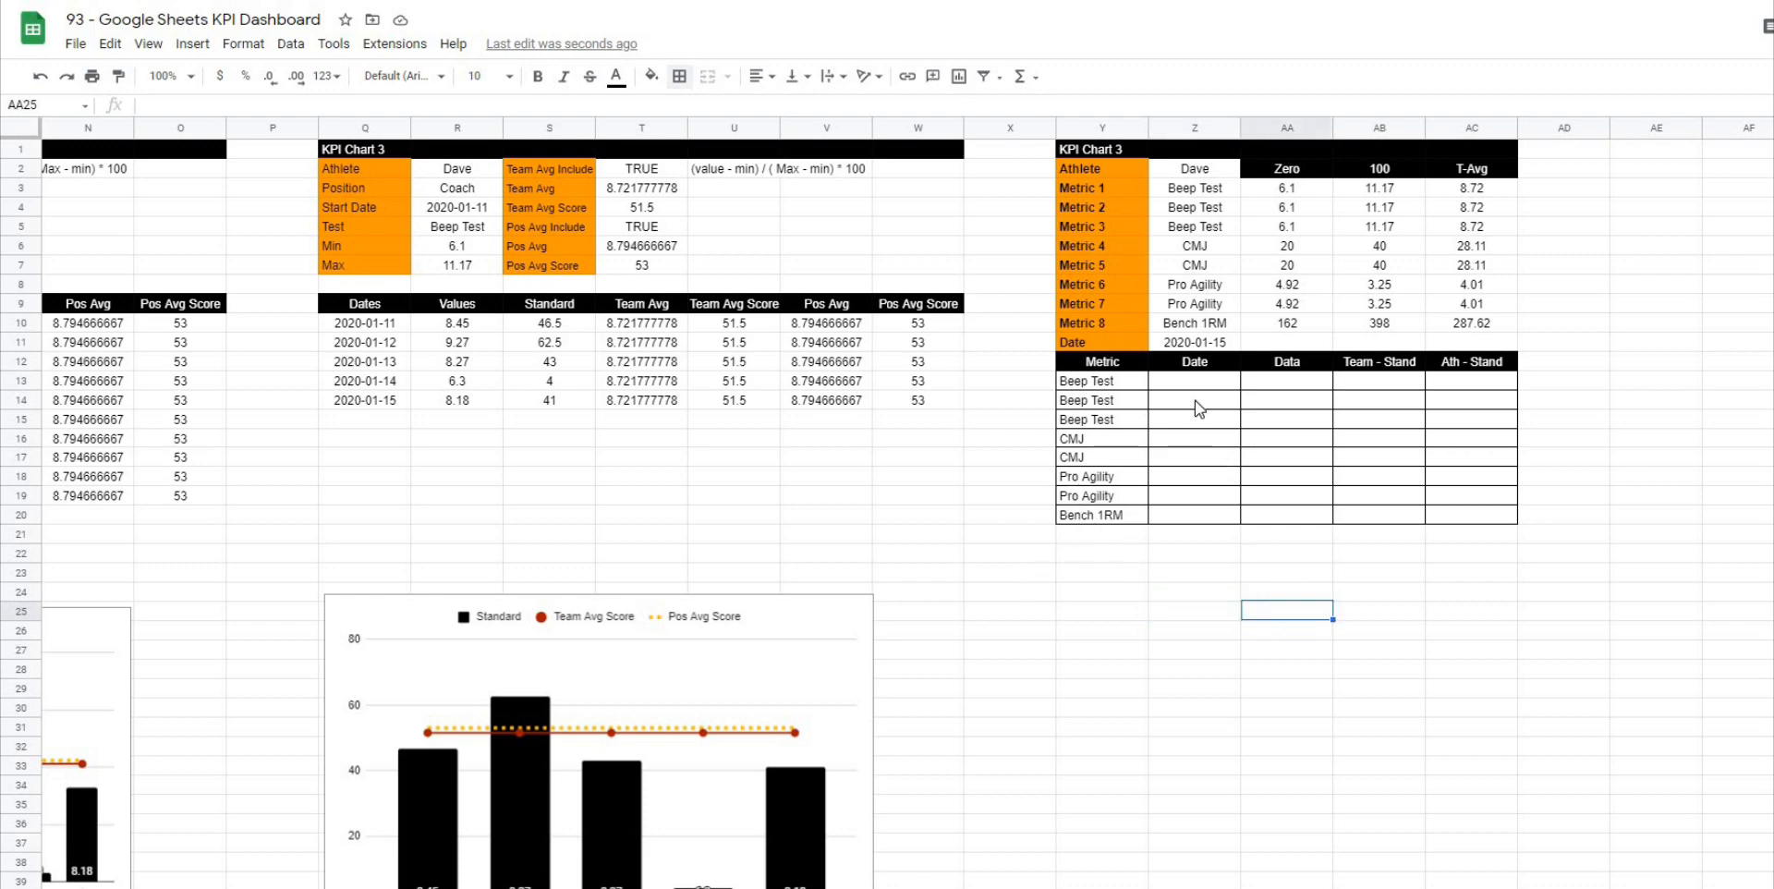
# Step: Start a MAXIFS formula in Z13 under Date, with index(Data,,match("Date", Headers,)) as its range
pyautogui.click(1224, 383)
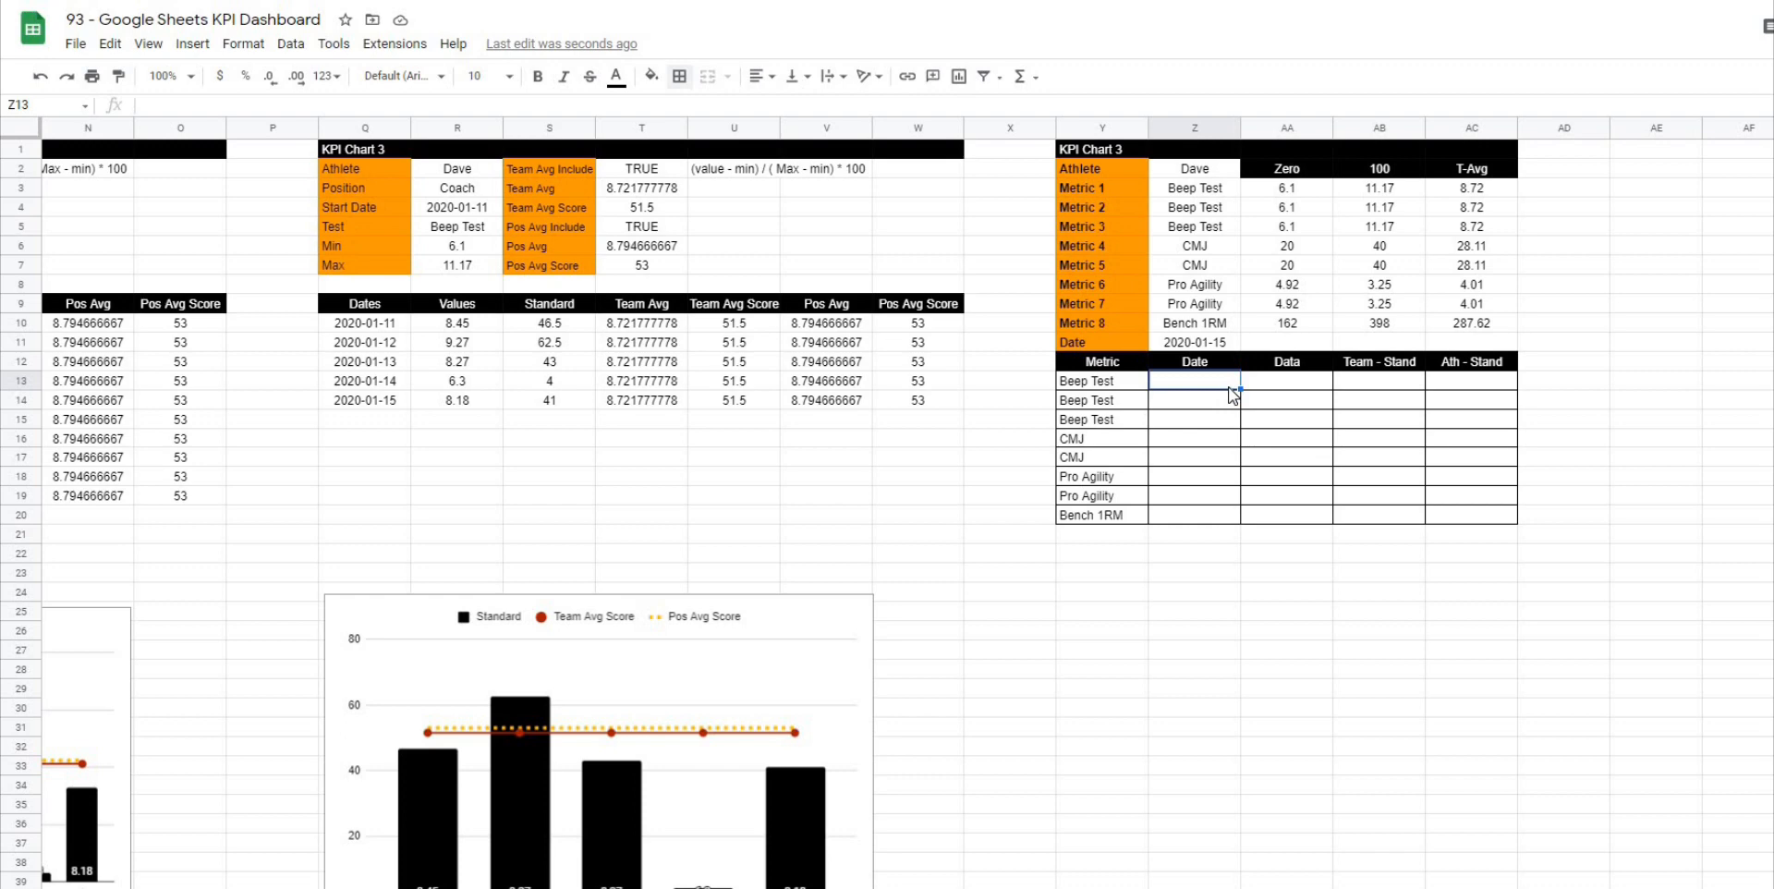
pyautogui.write('=m')
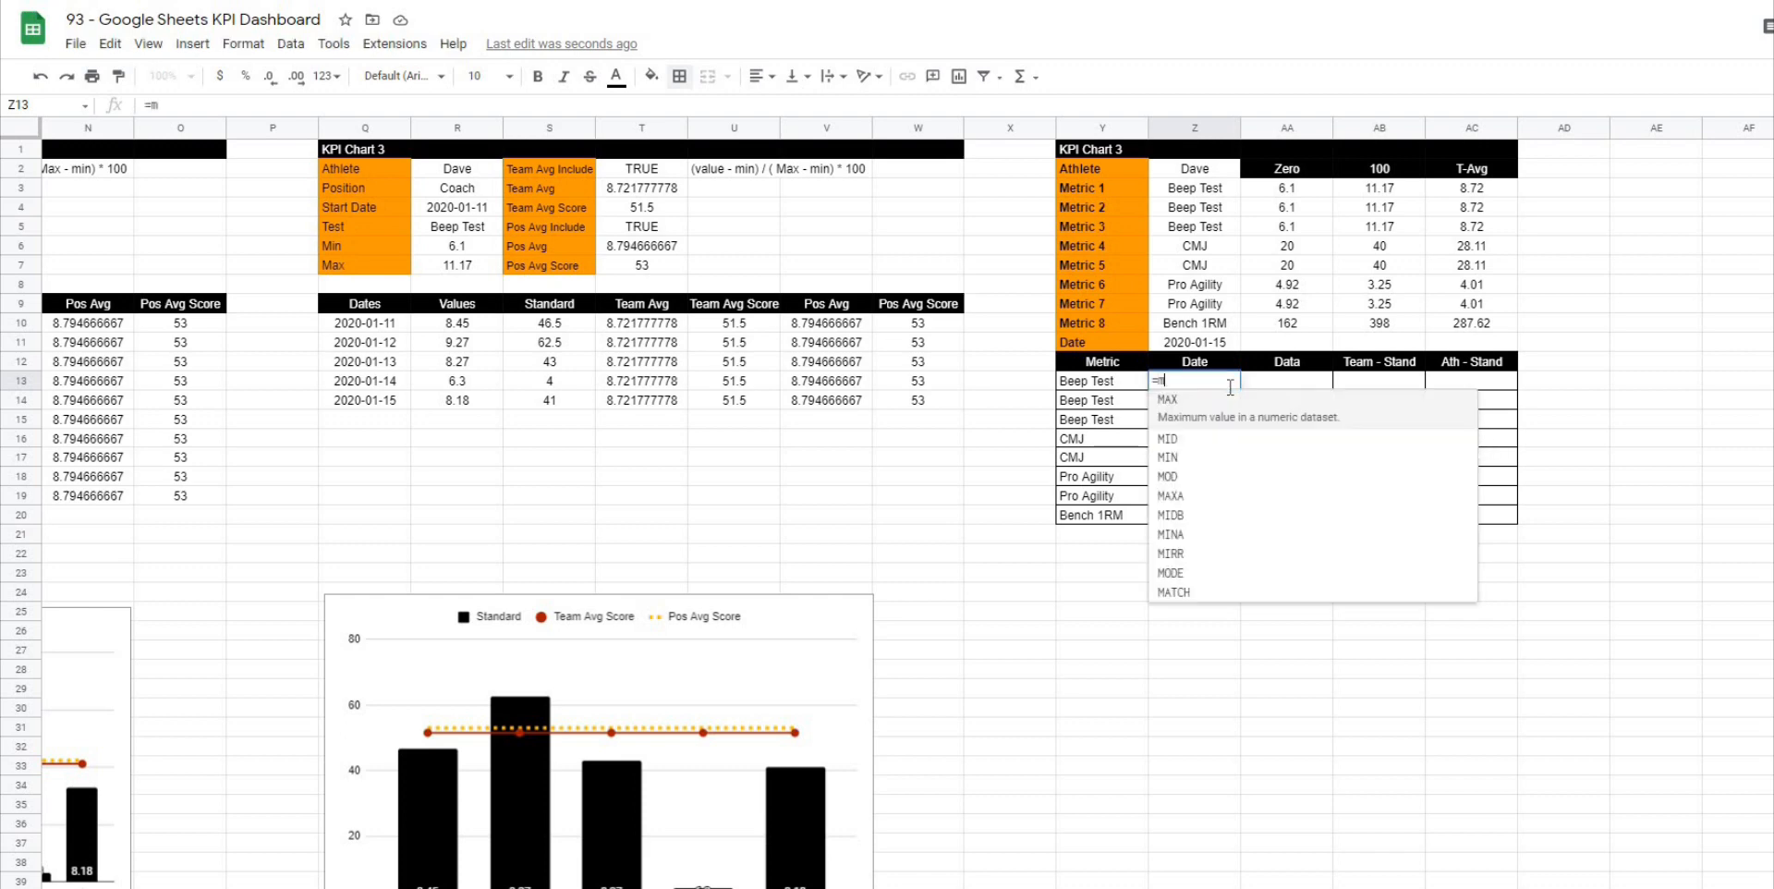
pyautogui.write('axifs(')
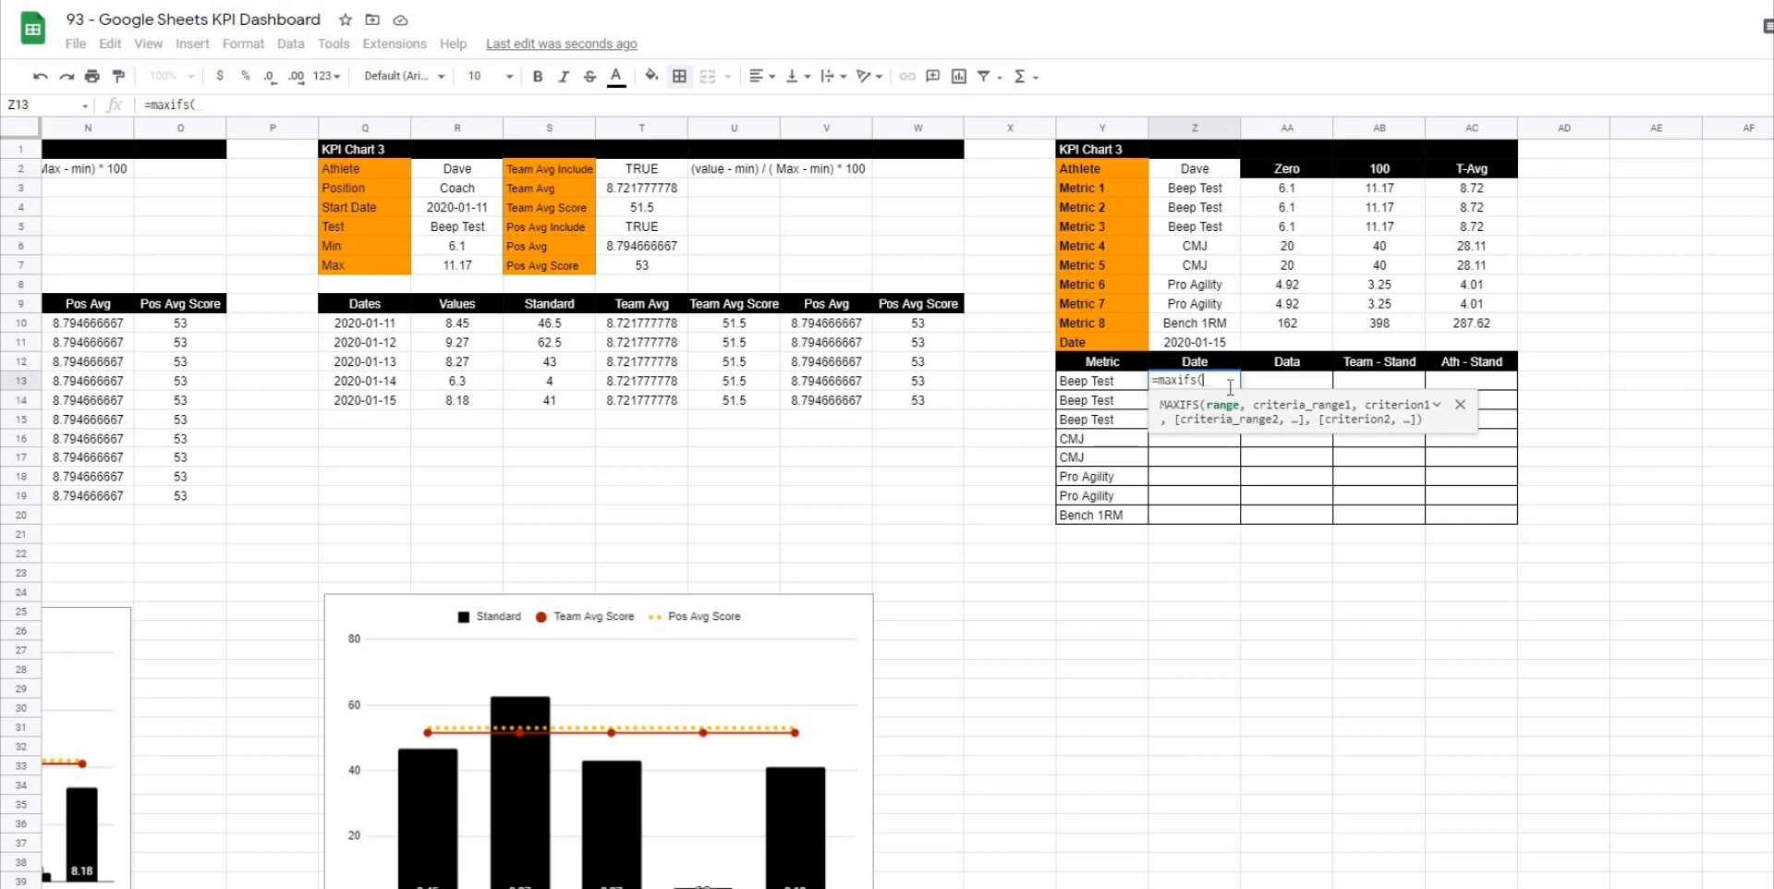
pyautogui.write('index')
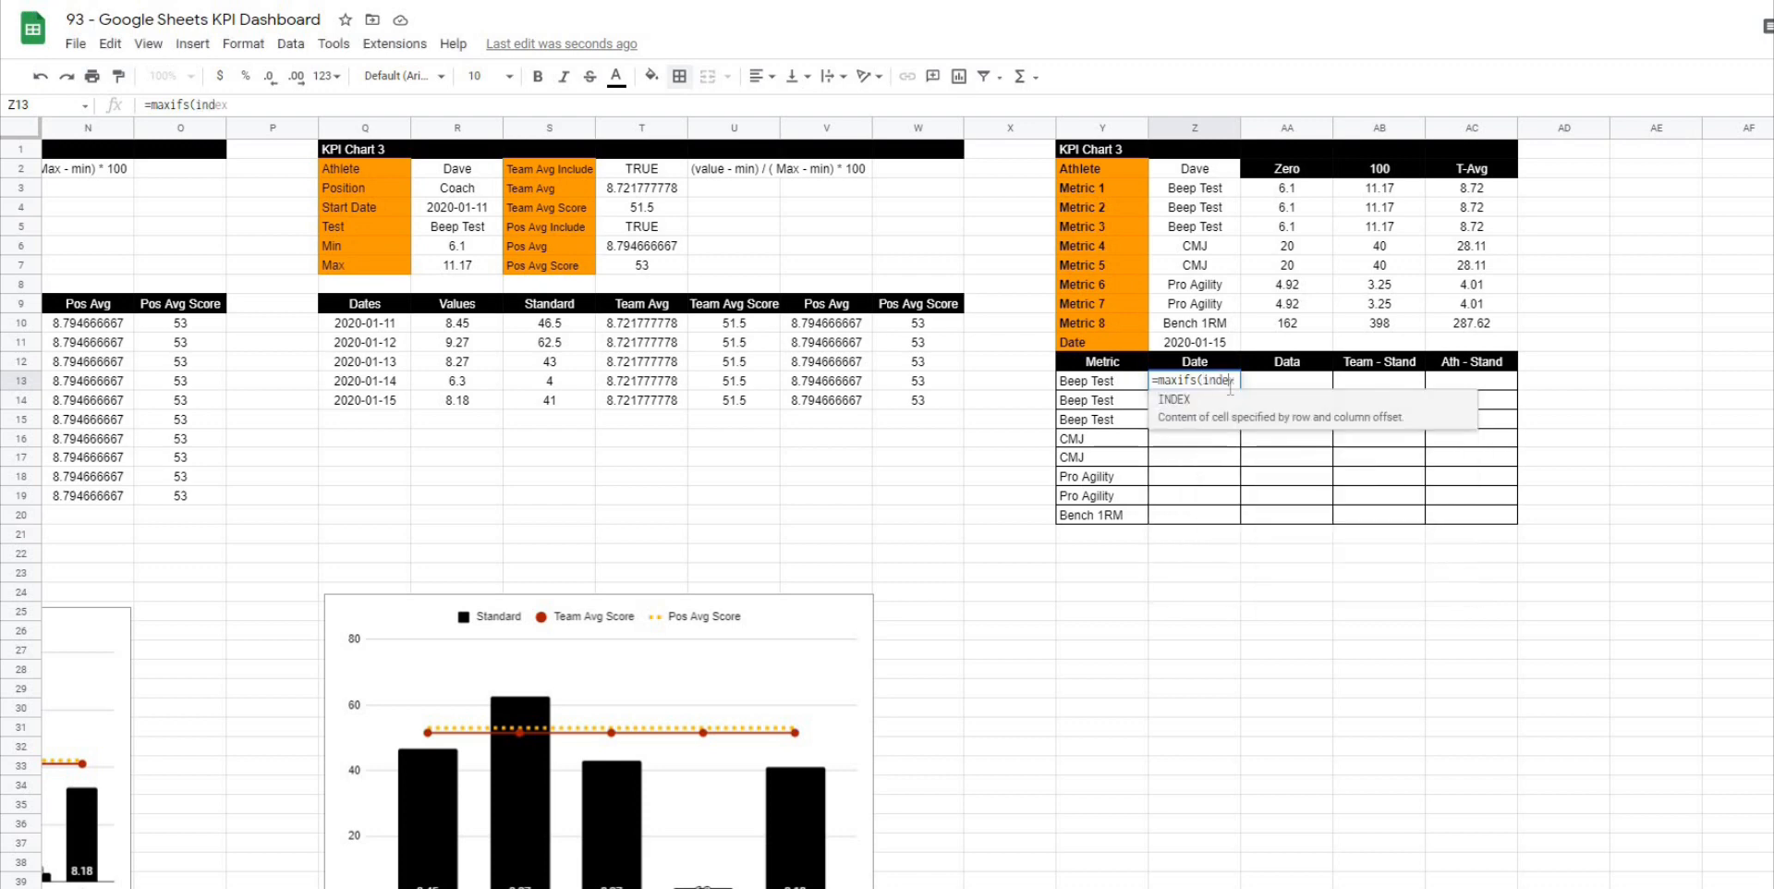
pyautogui.write('(Data,')
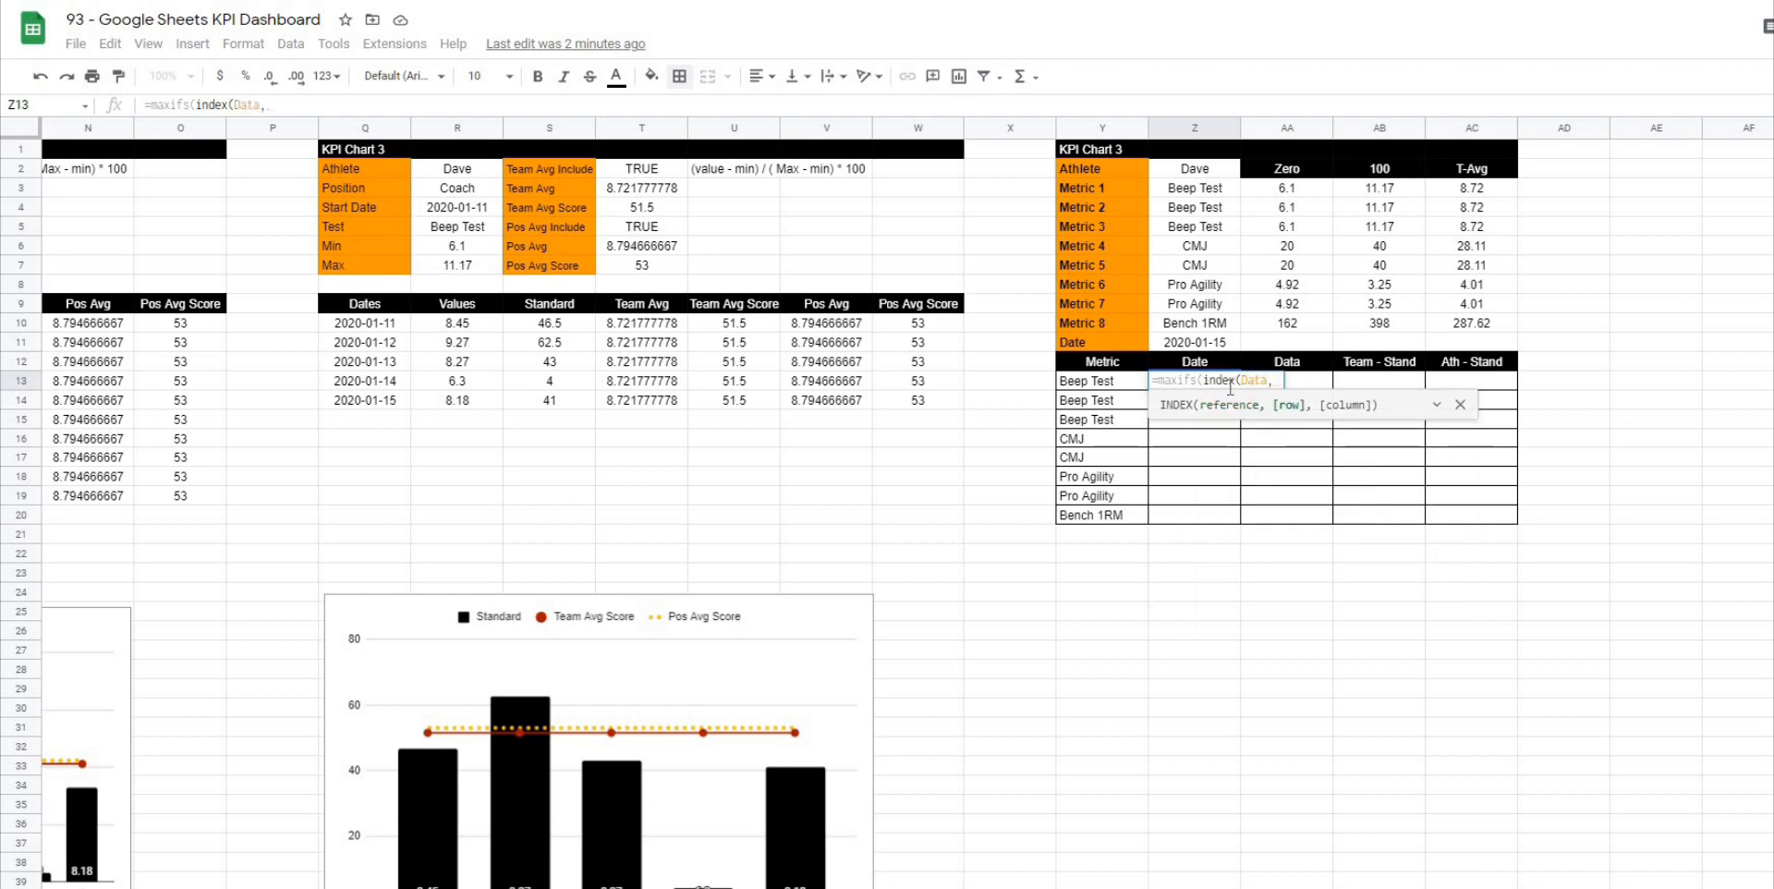
pyautogui.write(',')
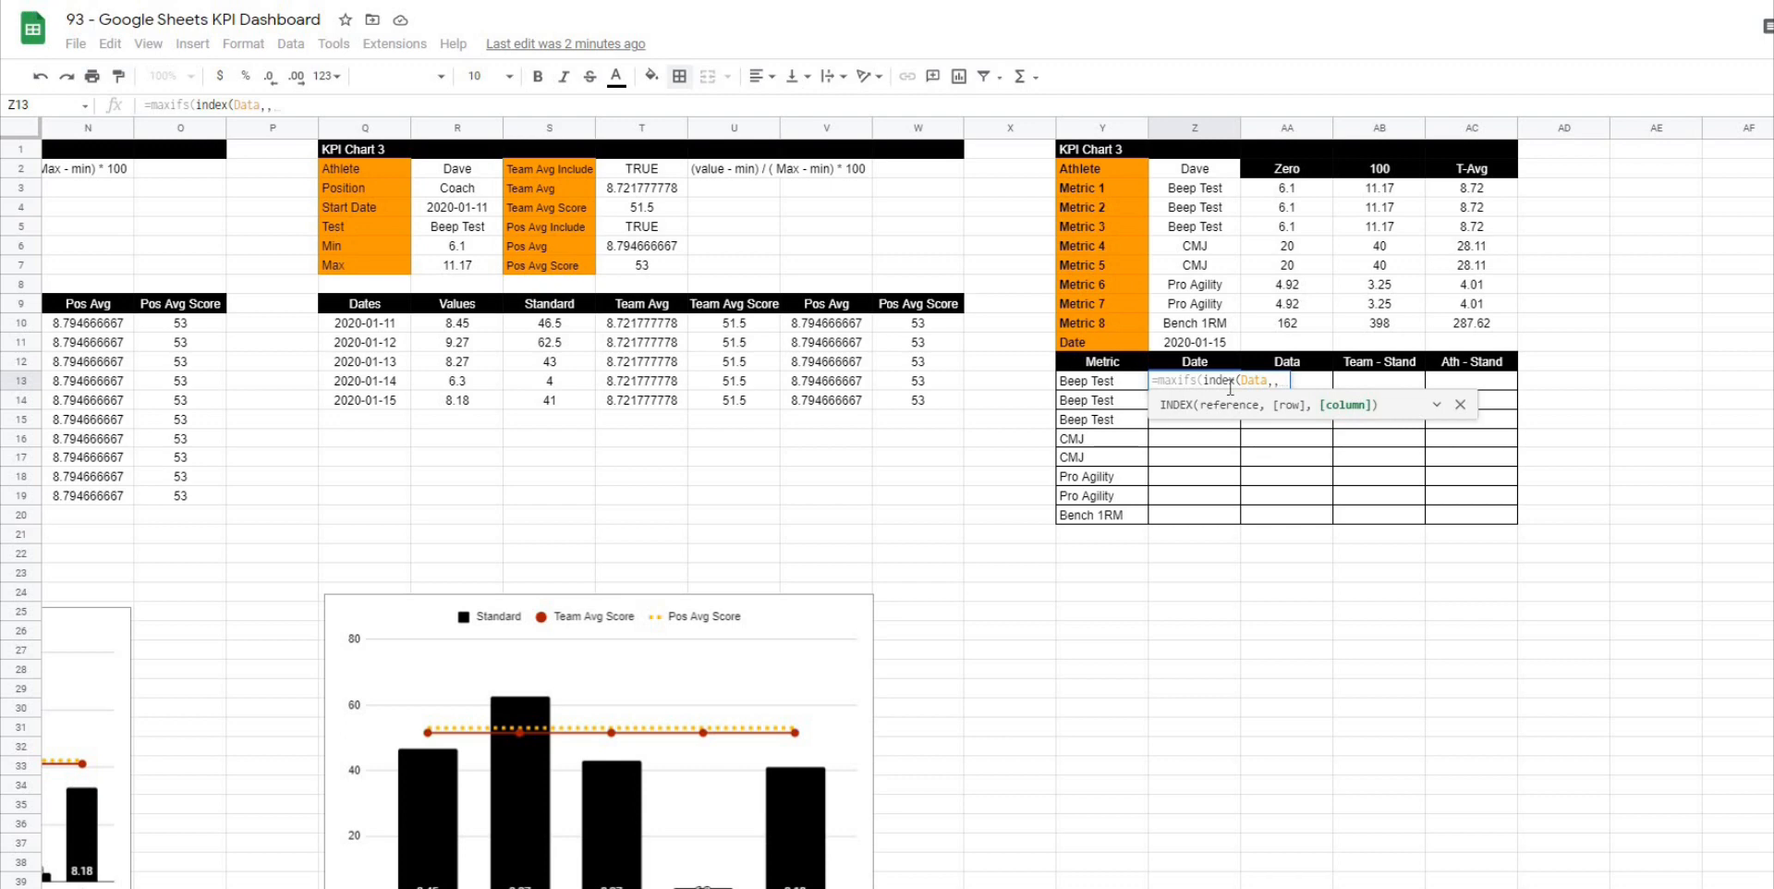
pyautogui.write('match(')
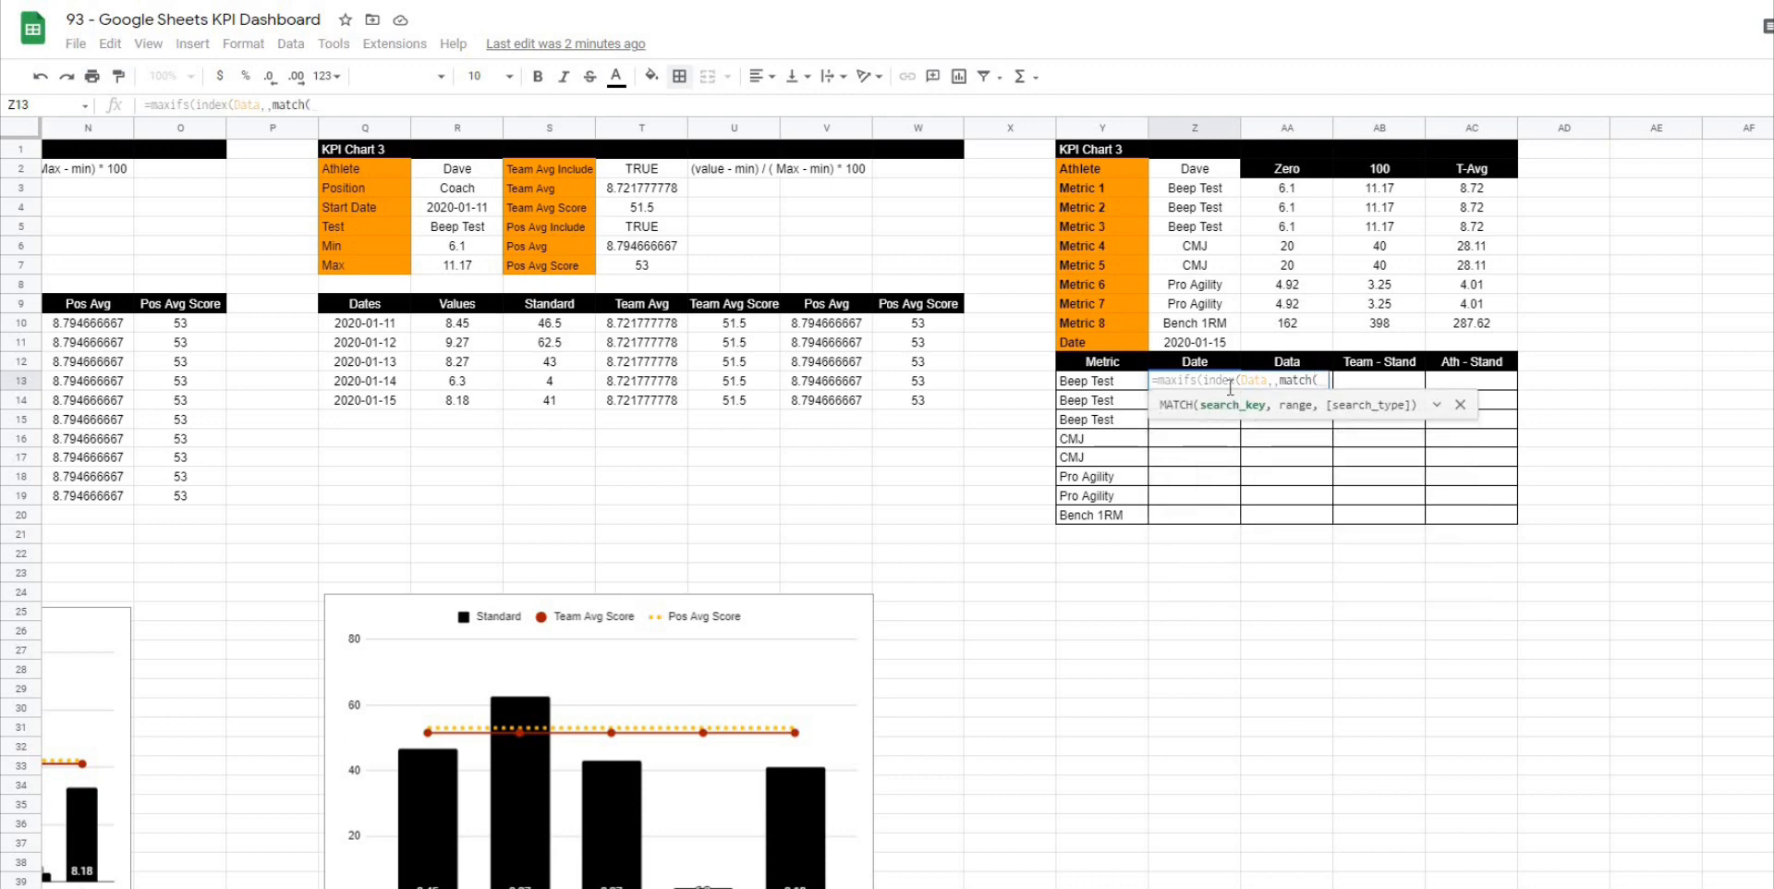
pyautogui.write('"Date", Headers')
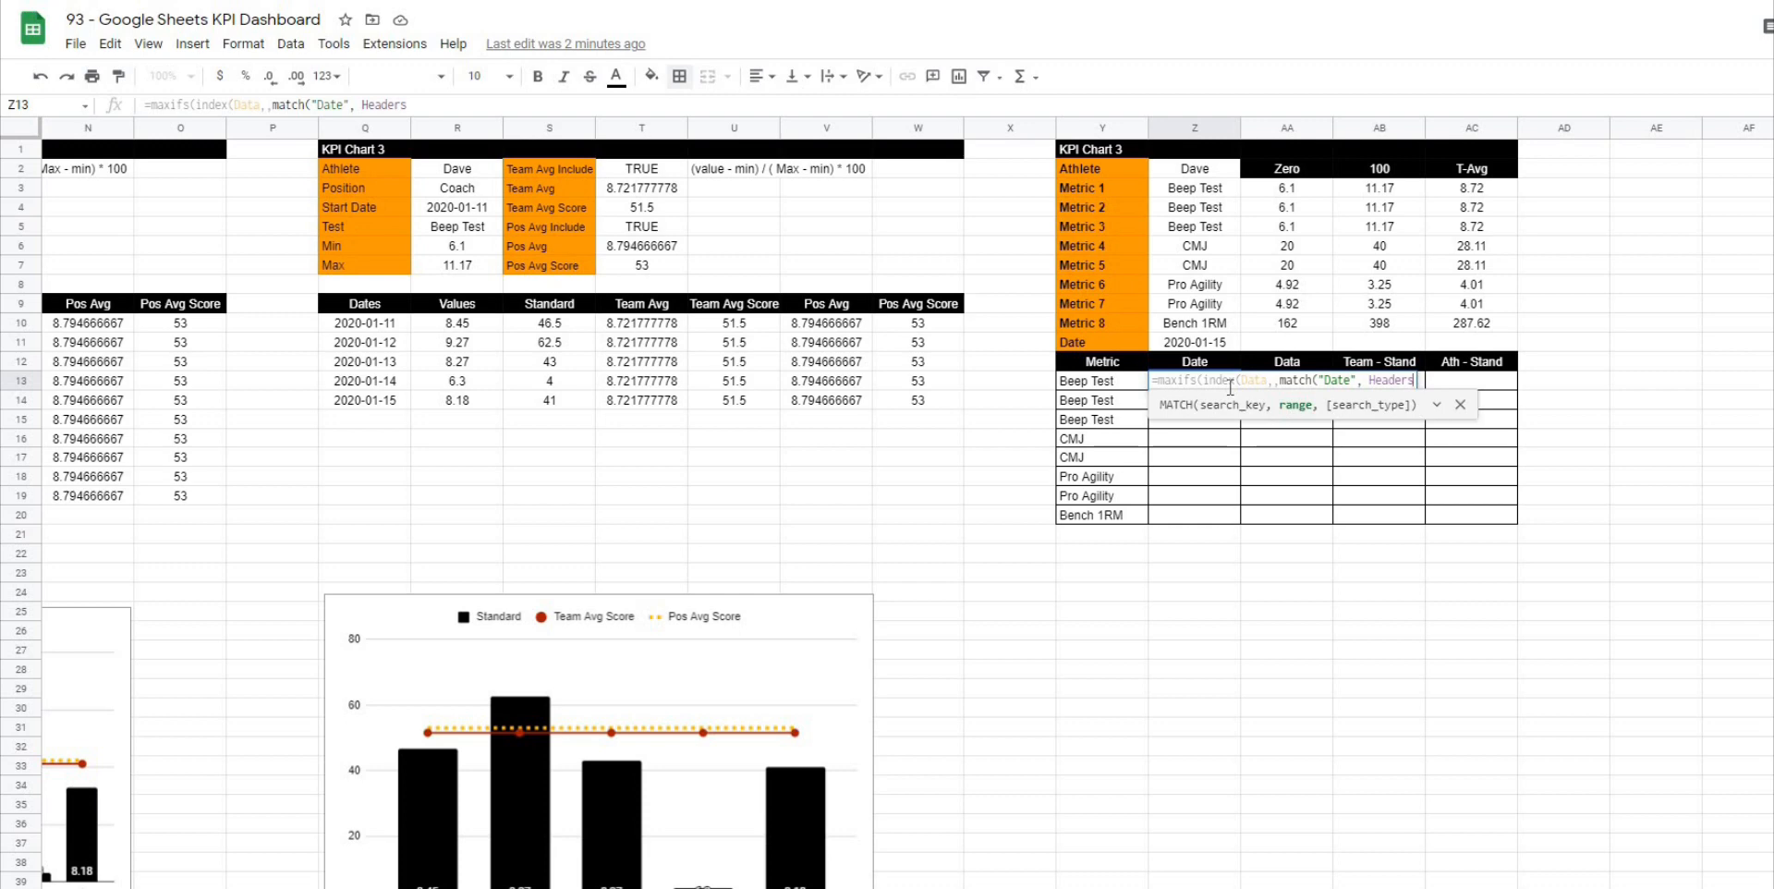
pyautogui.write(',)')
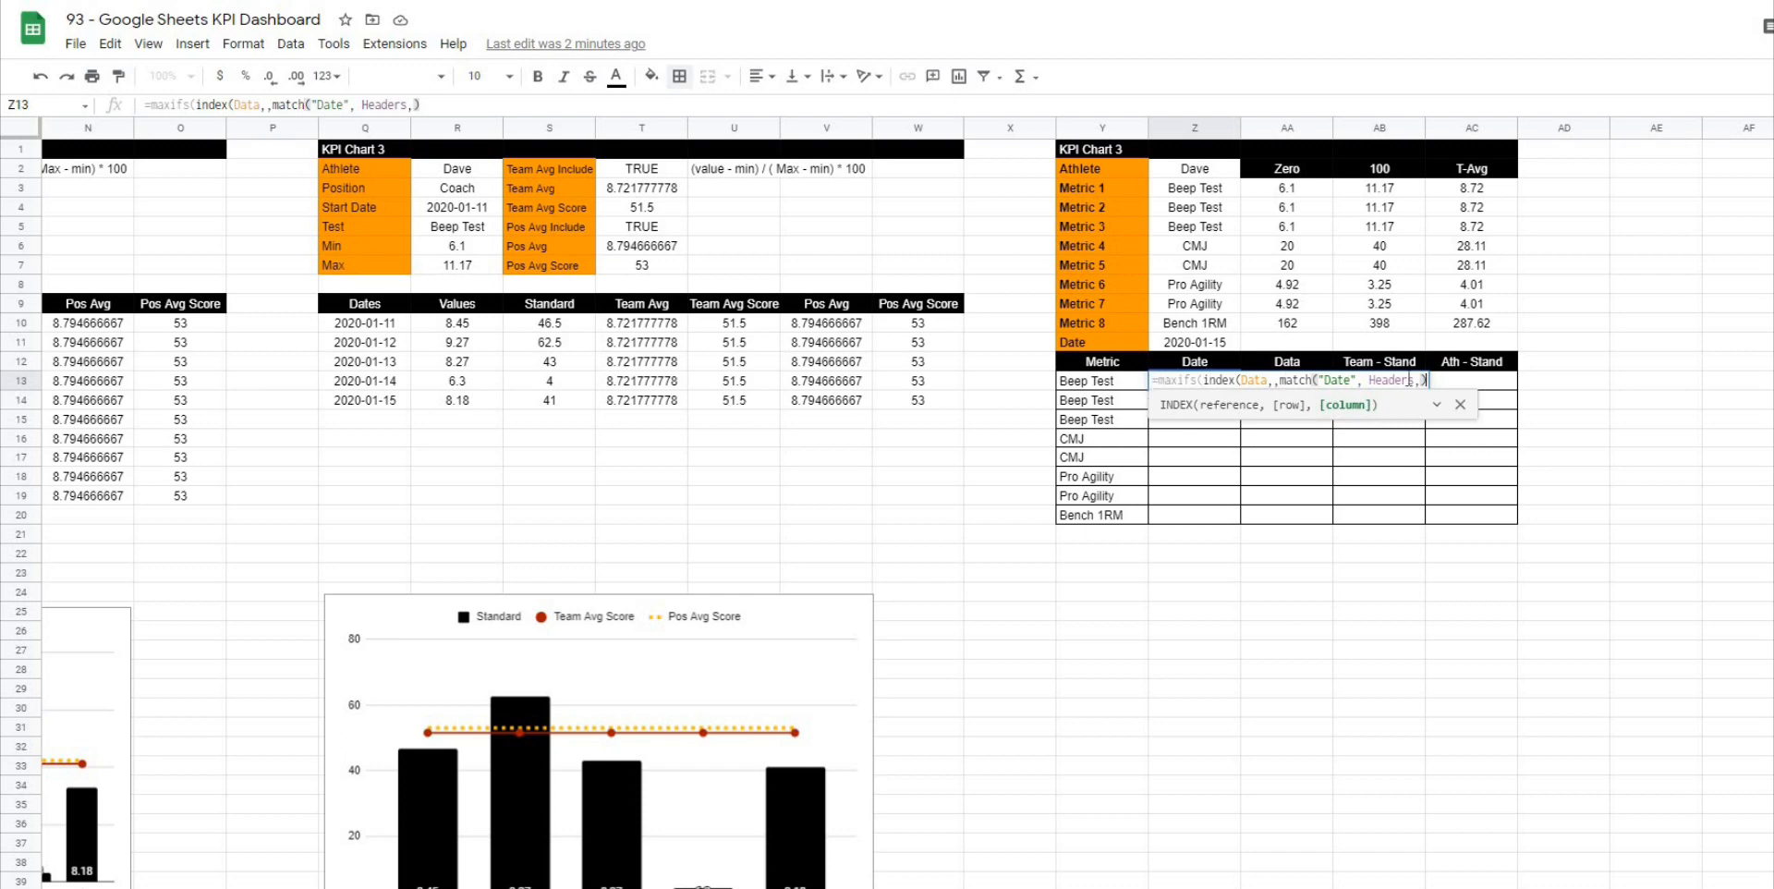
pyautogui.write(')')
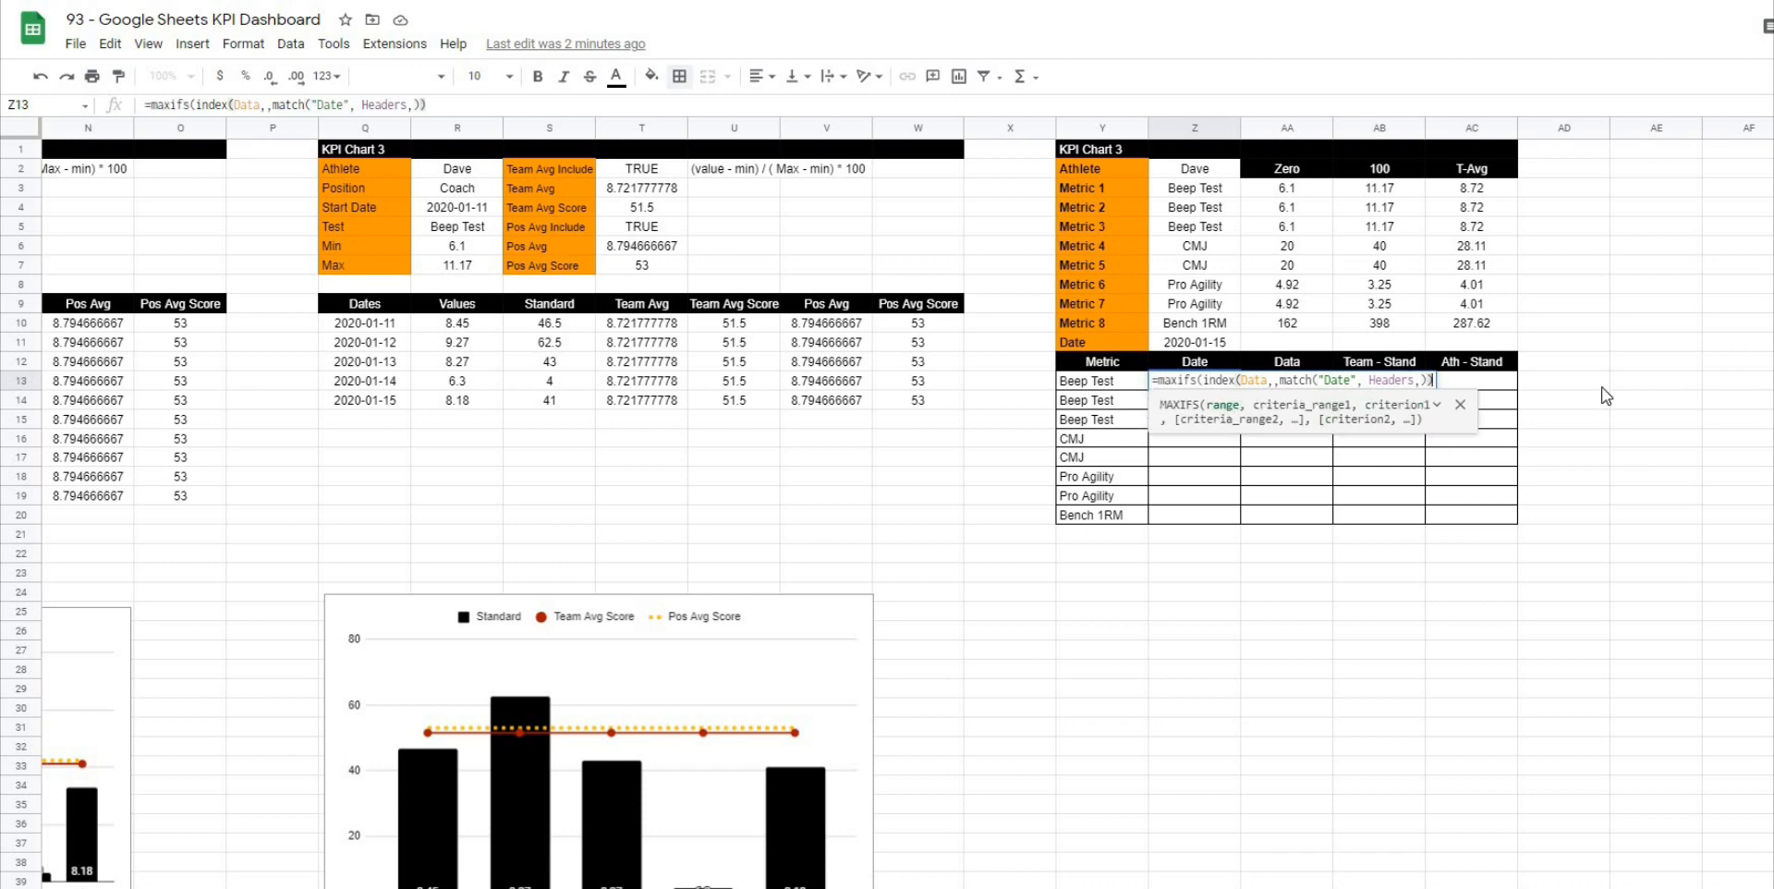
# Step: Add index(data,,match("Date", Headers,)) as the first criteria range of the MAXIFS formula in Z13
pyautogui.write(',')
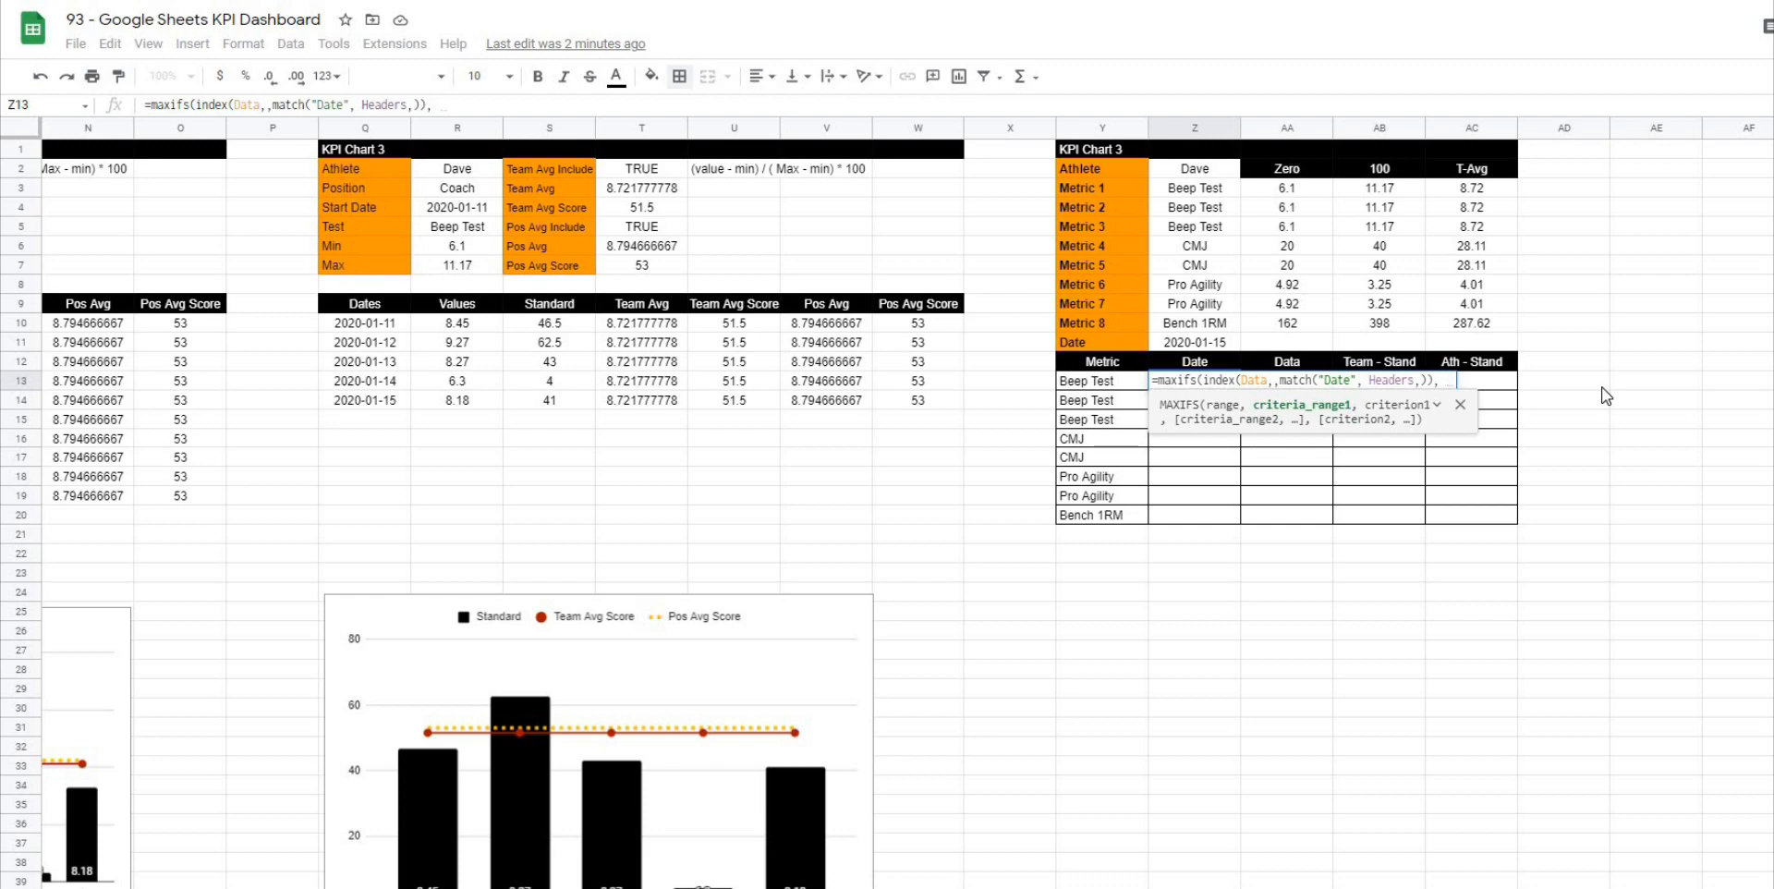
pyautogui.write('index(data,,m')
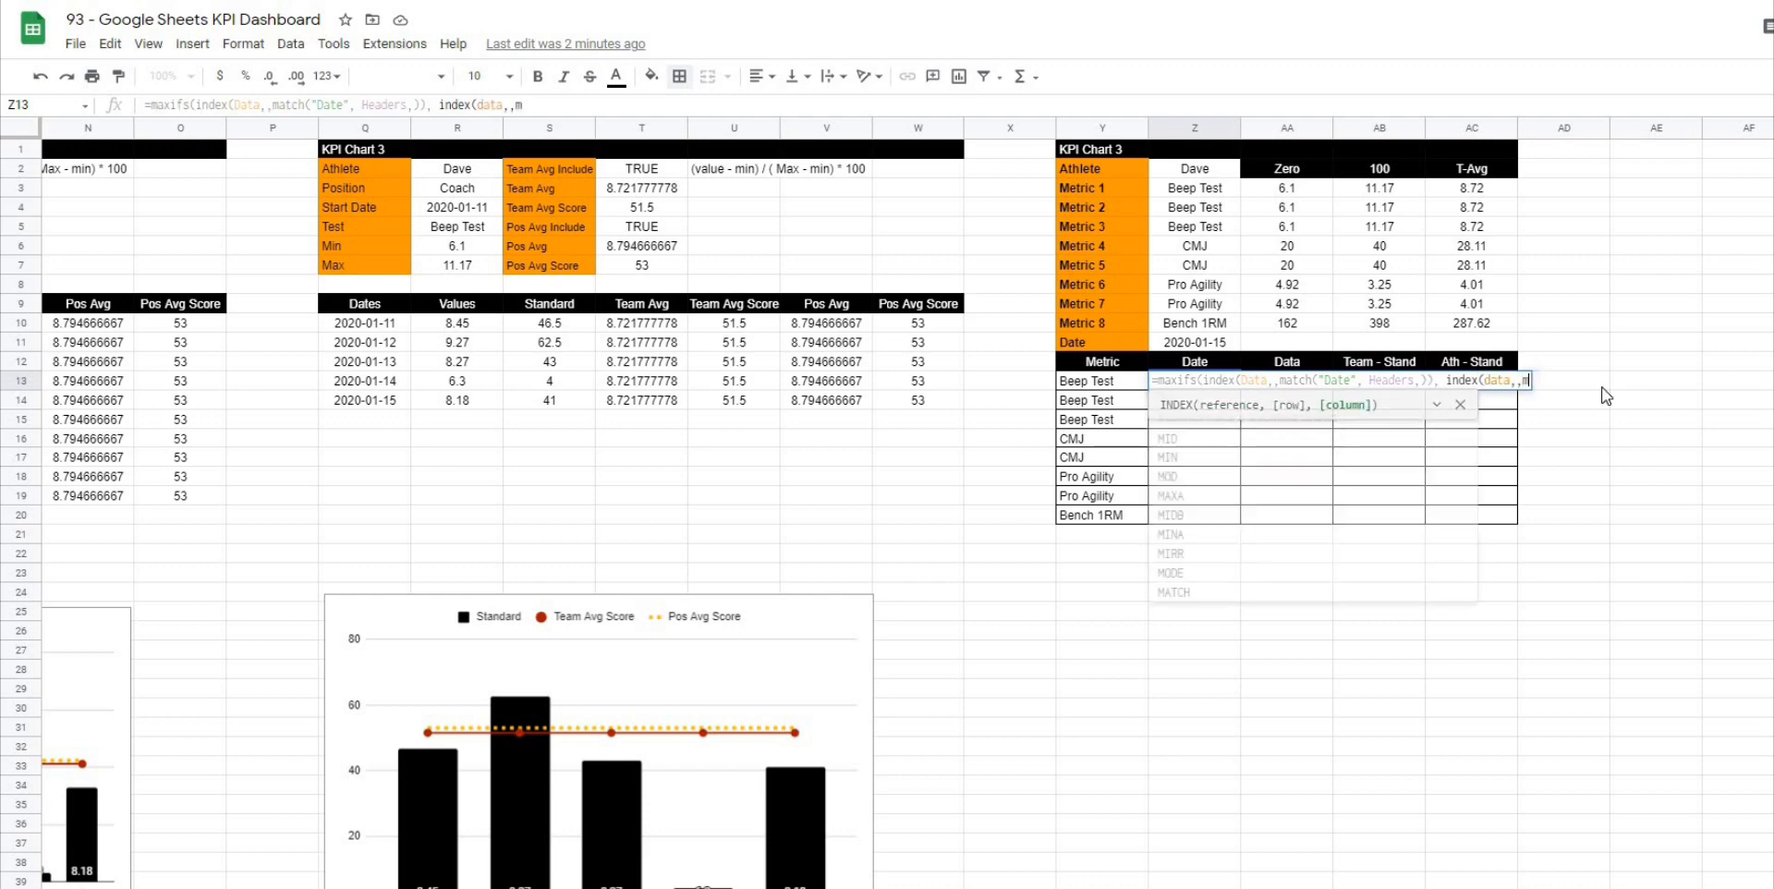
pyautogui.write('atch("Date"')
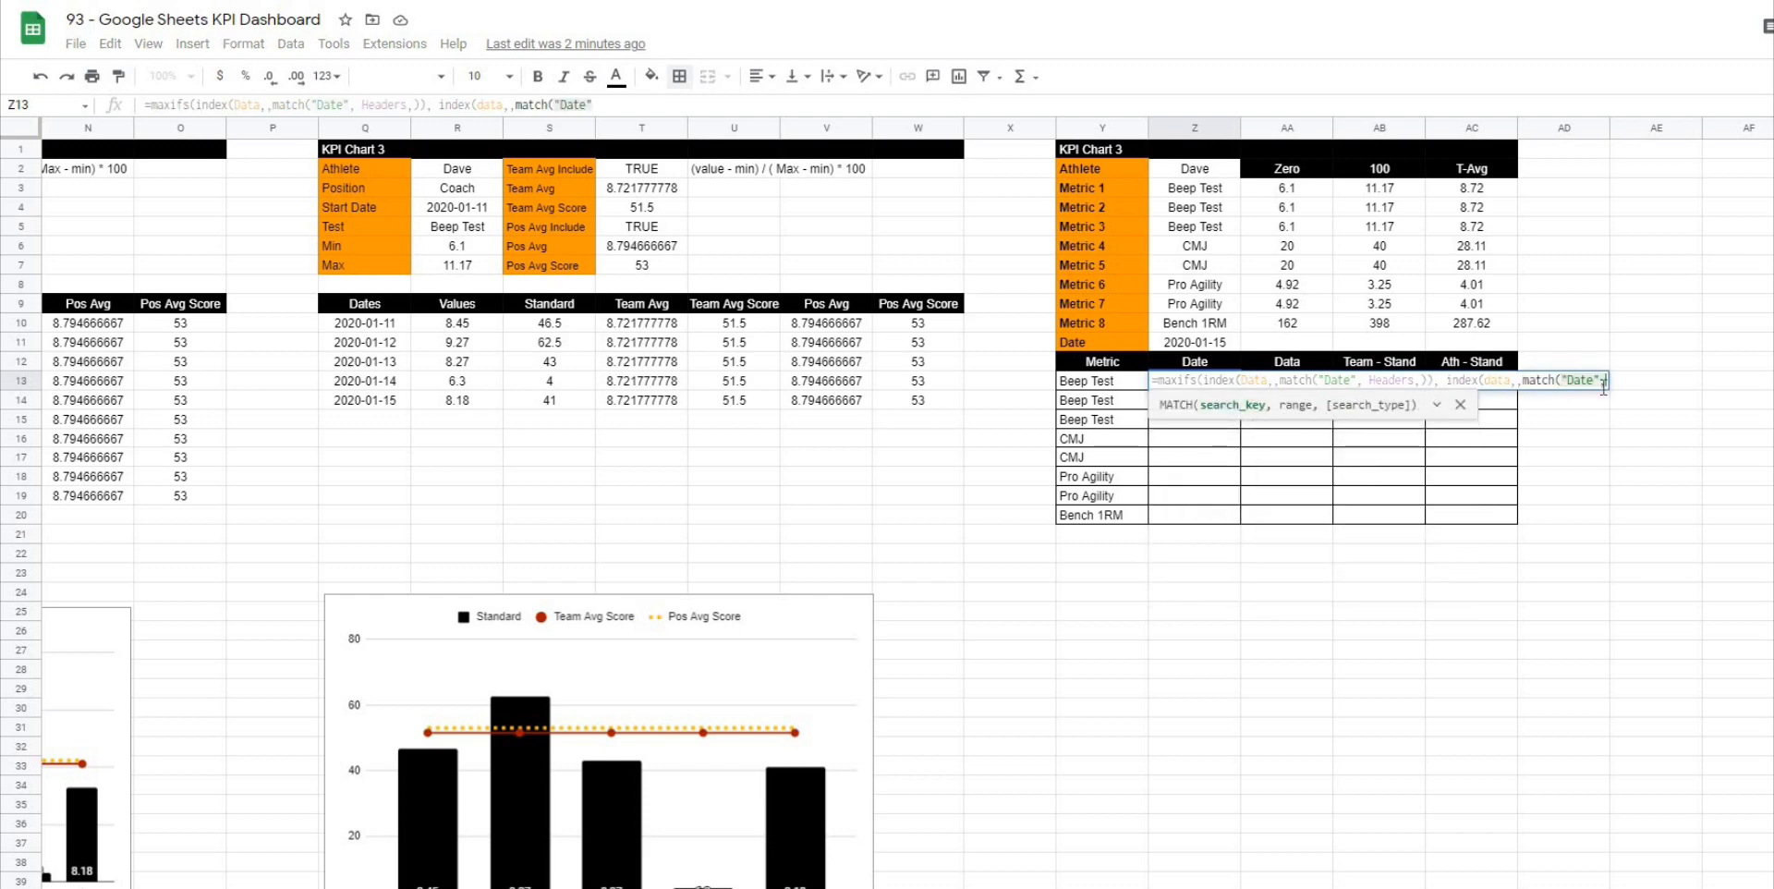
pyautogui.write(', Headers,)')
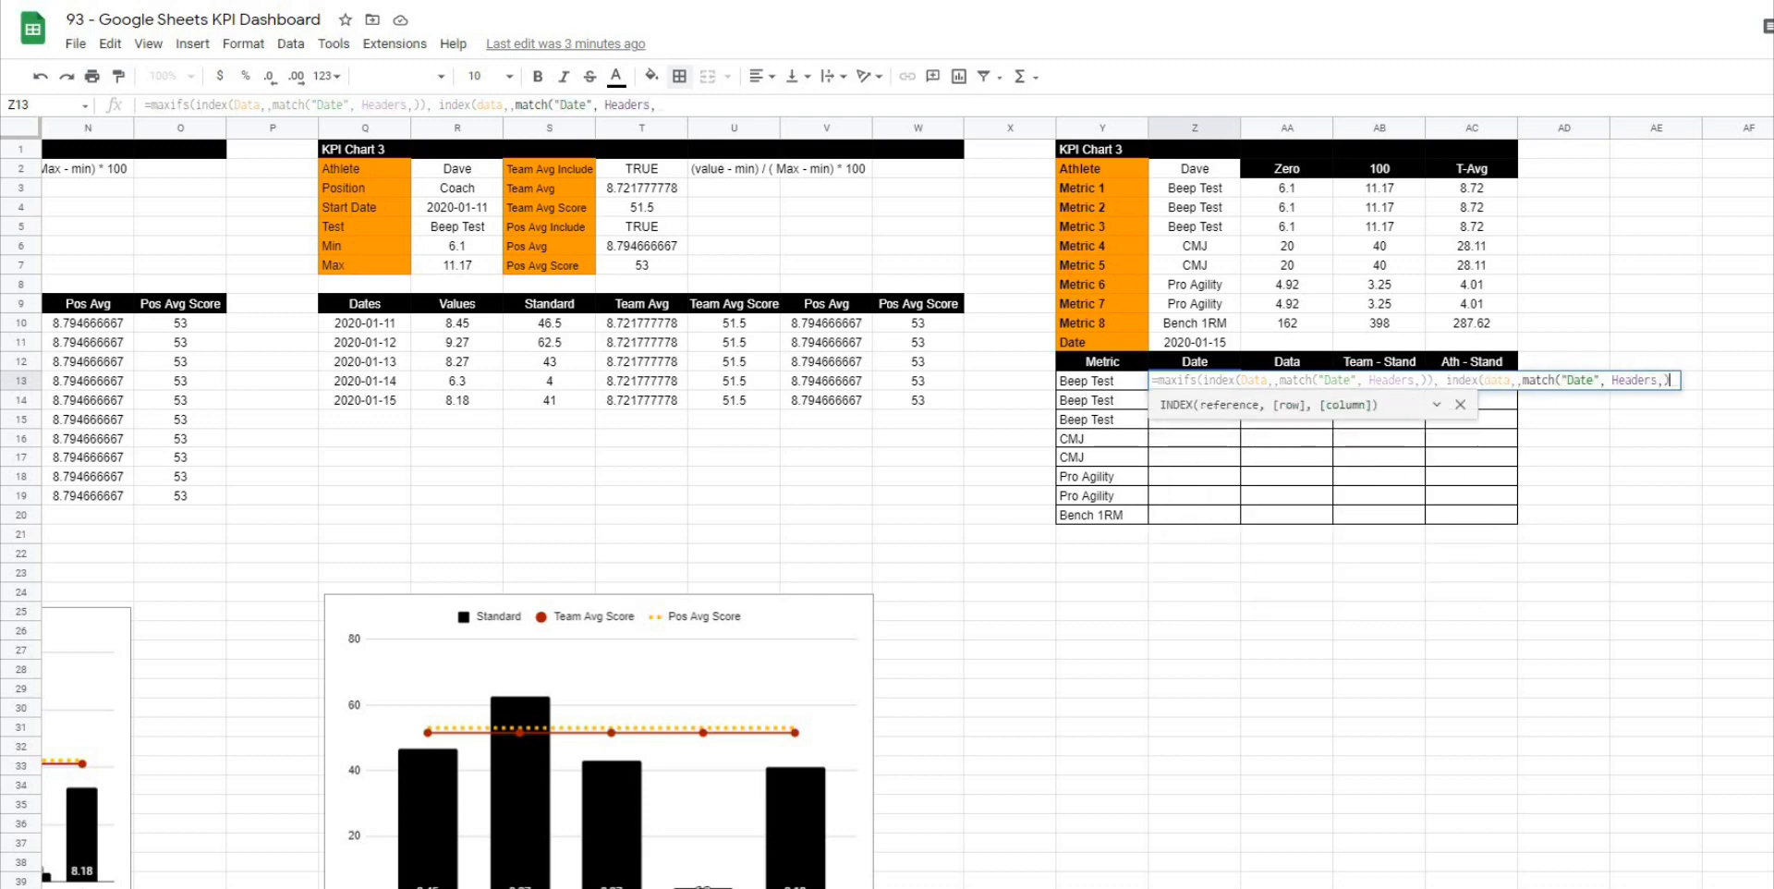
pyautogui.write(')')
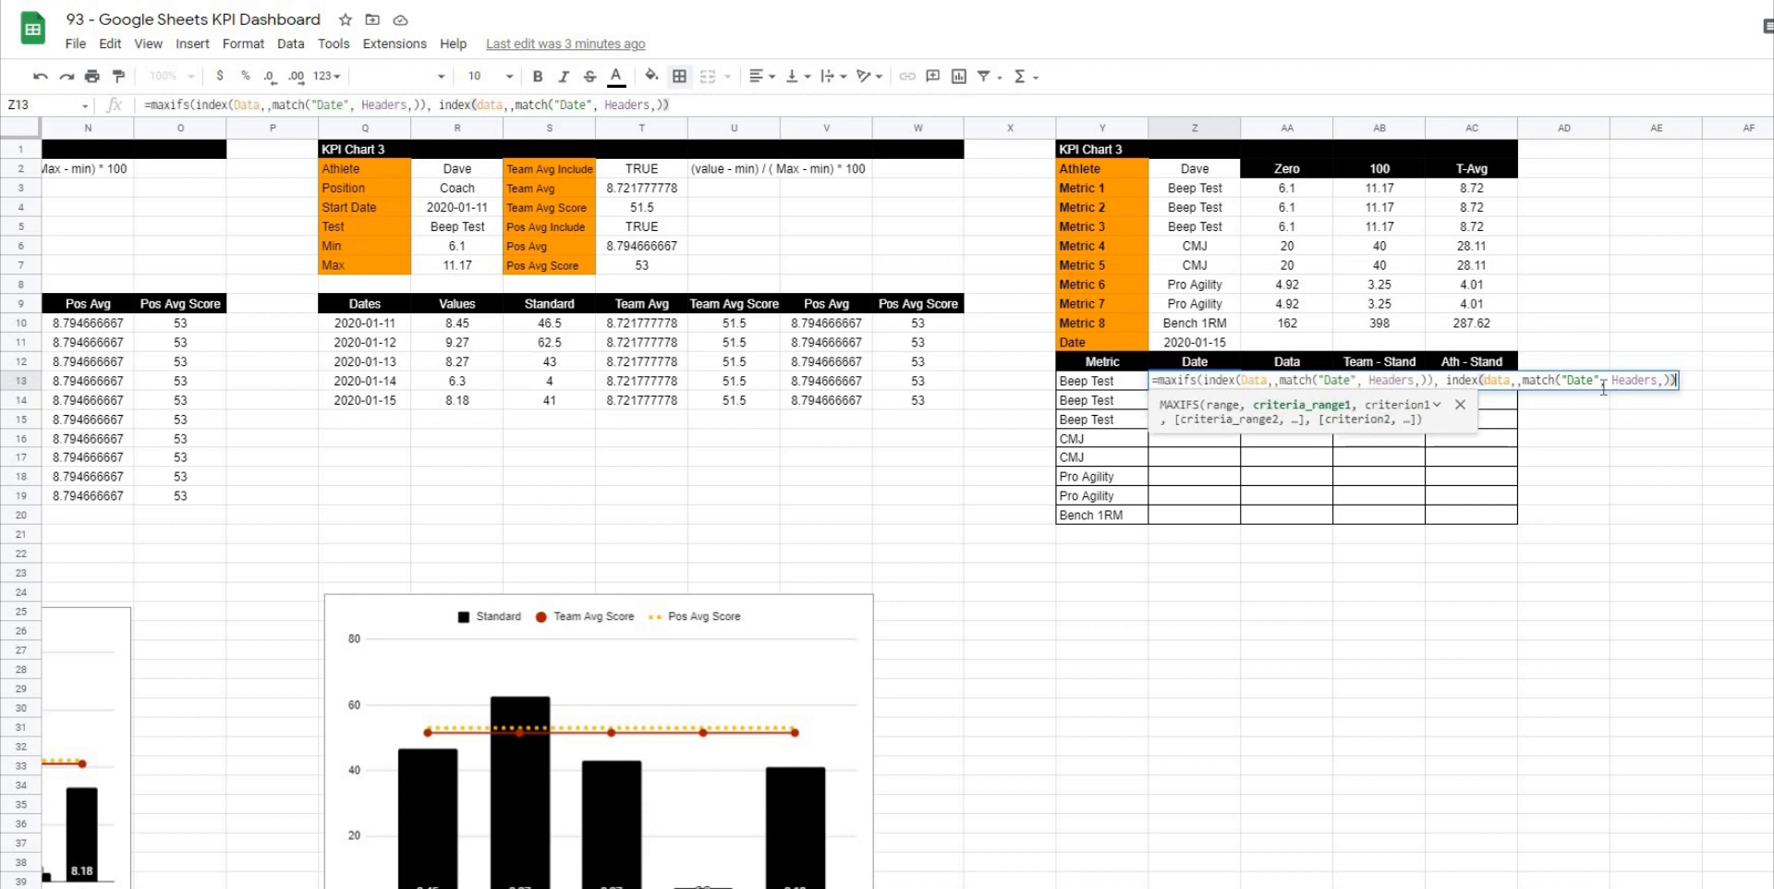
# Step: Complete the MAXIFS formula in Z13 with the criterion "<="&$Z$11, using an absolute reference to the date cell
pyautogui.write(',')
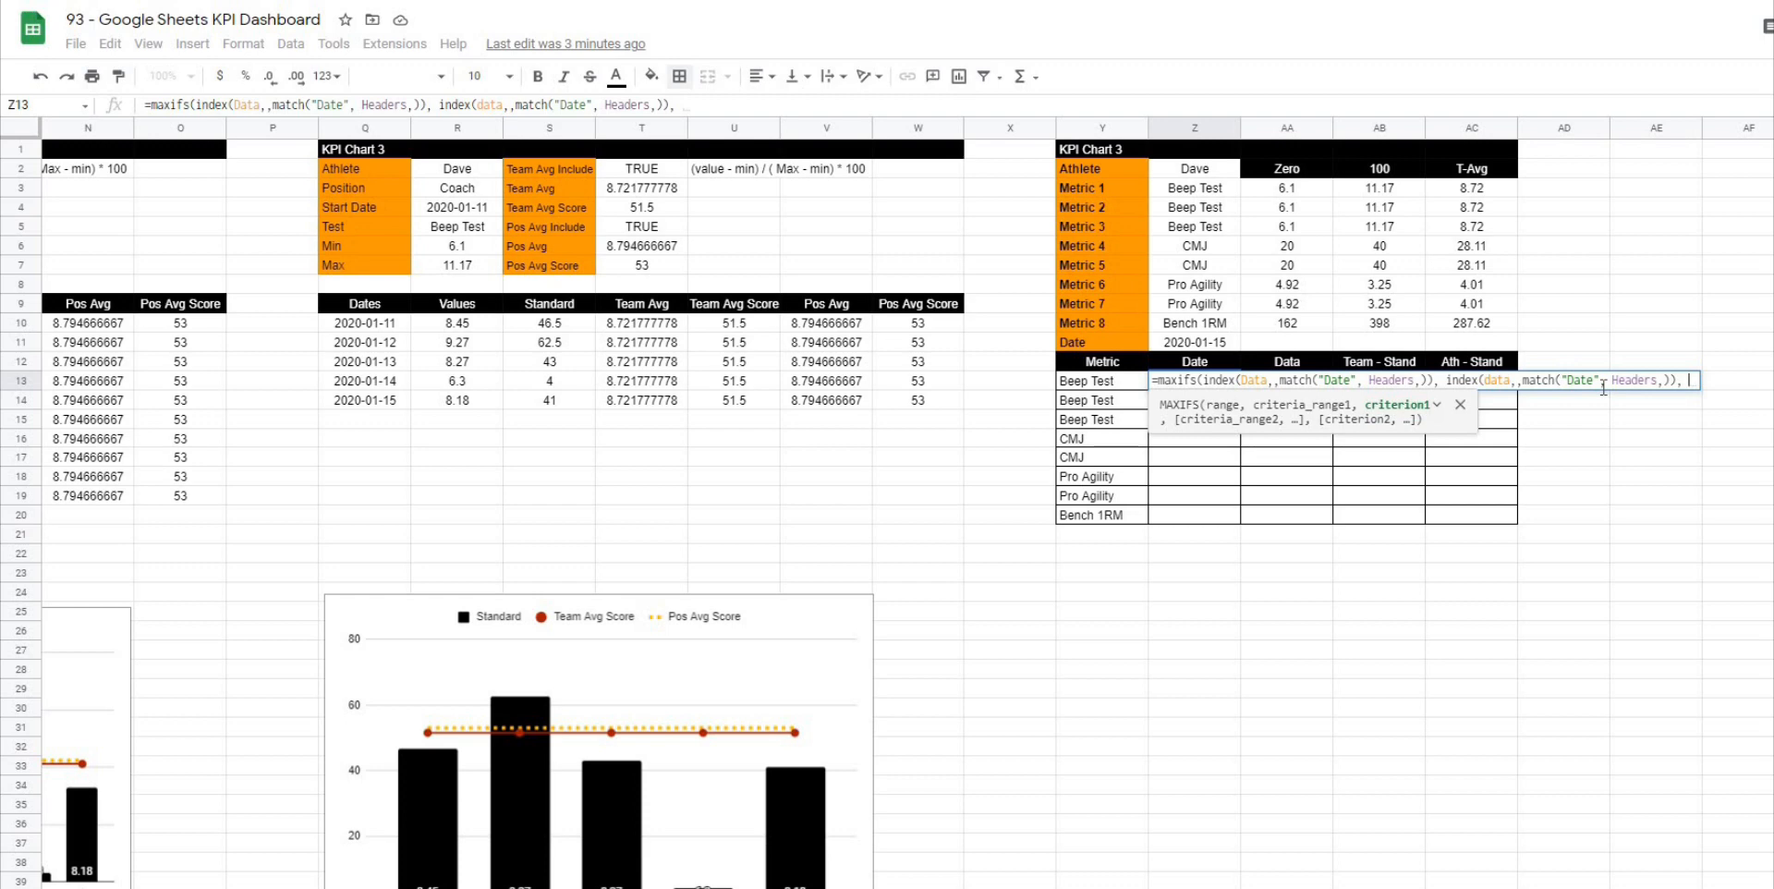
pyautogui.write('"')
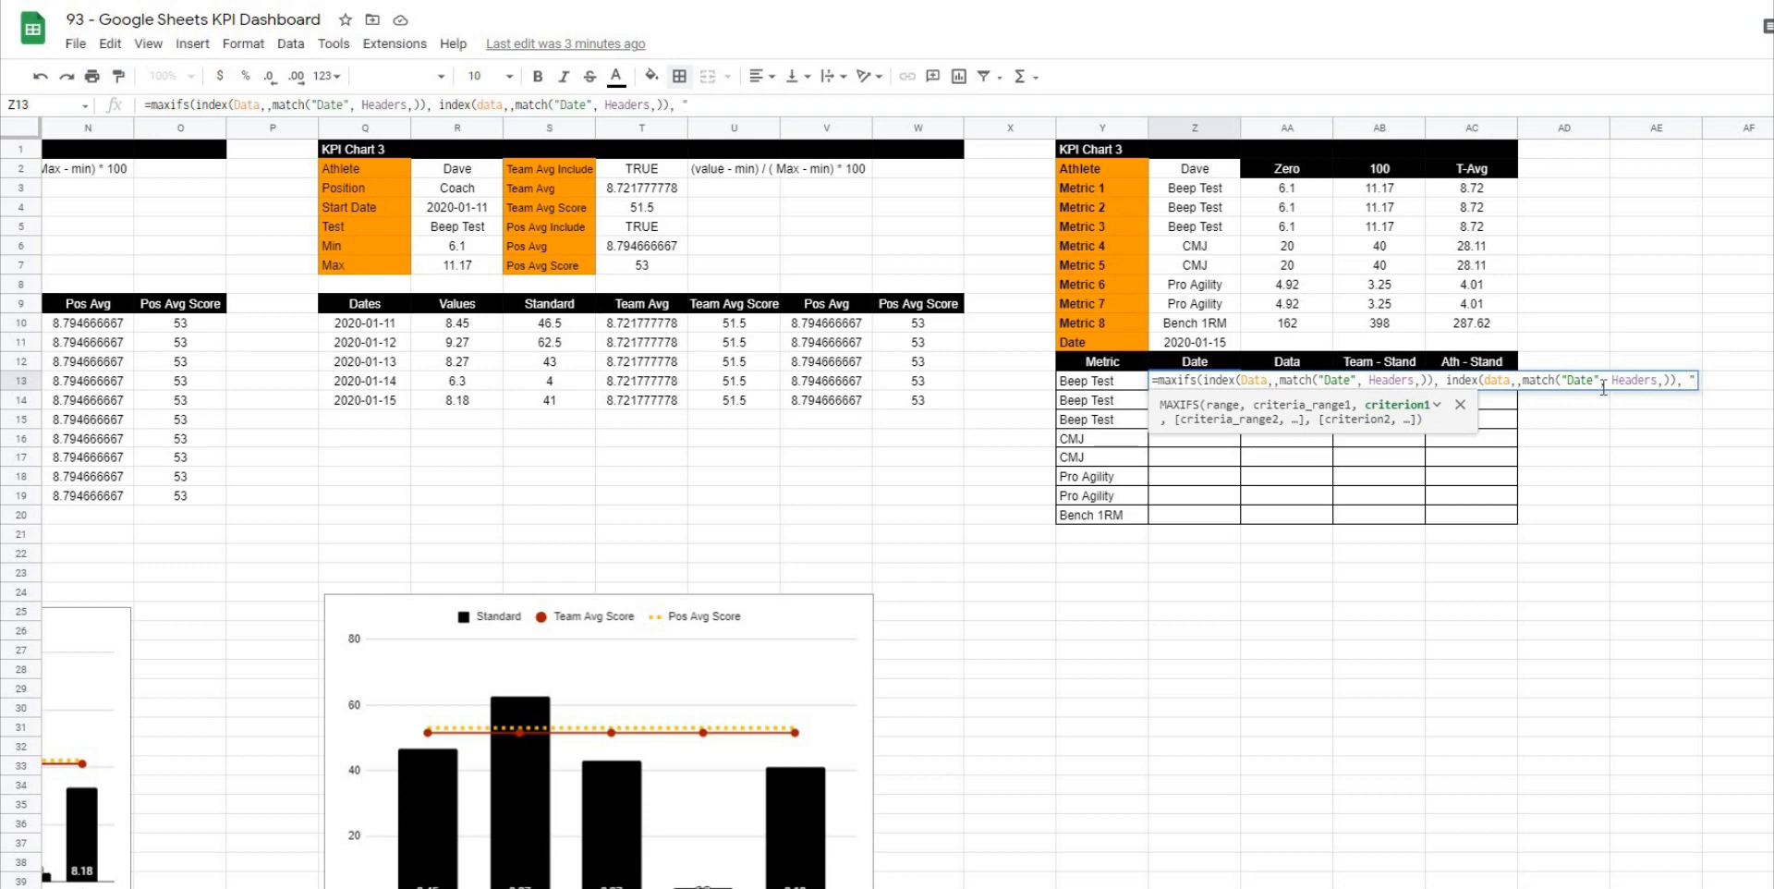
pyautogui.write('<="&')
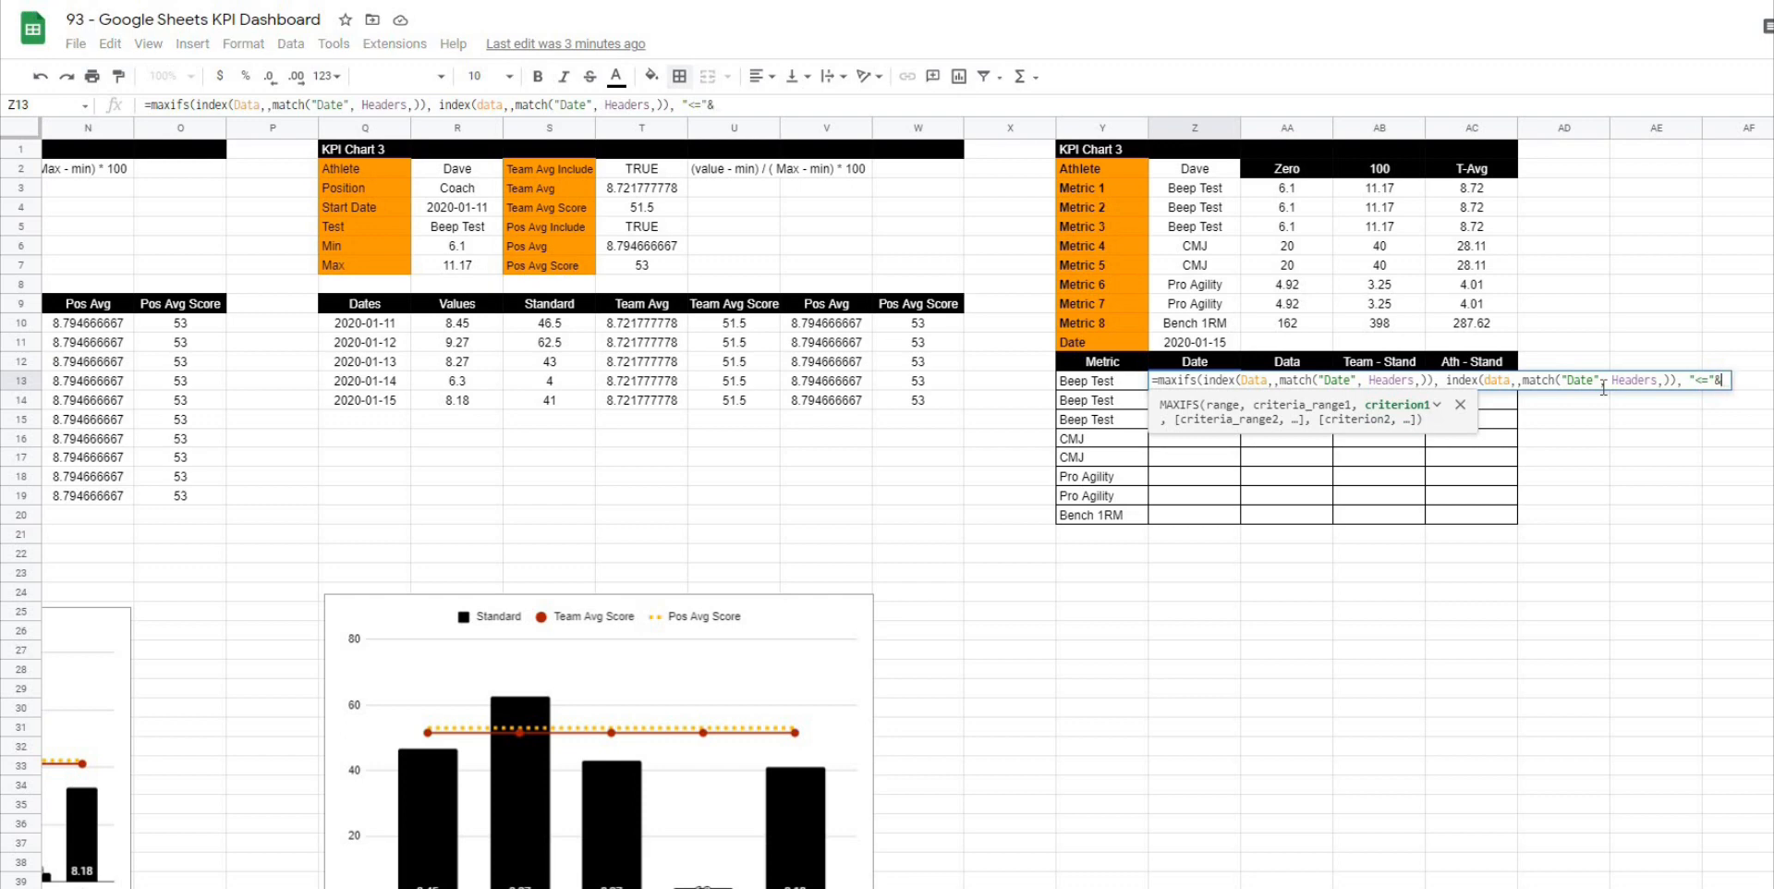
pyautogui.click(1184, 344)
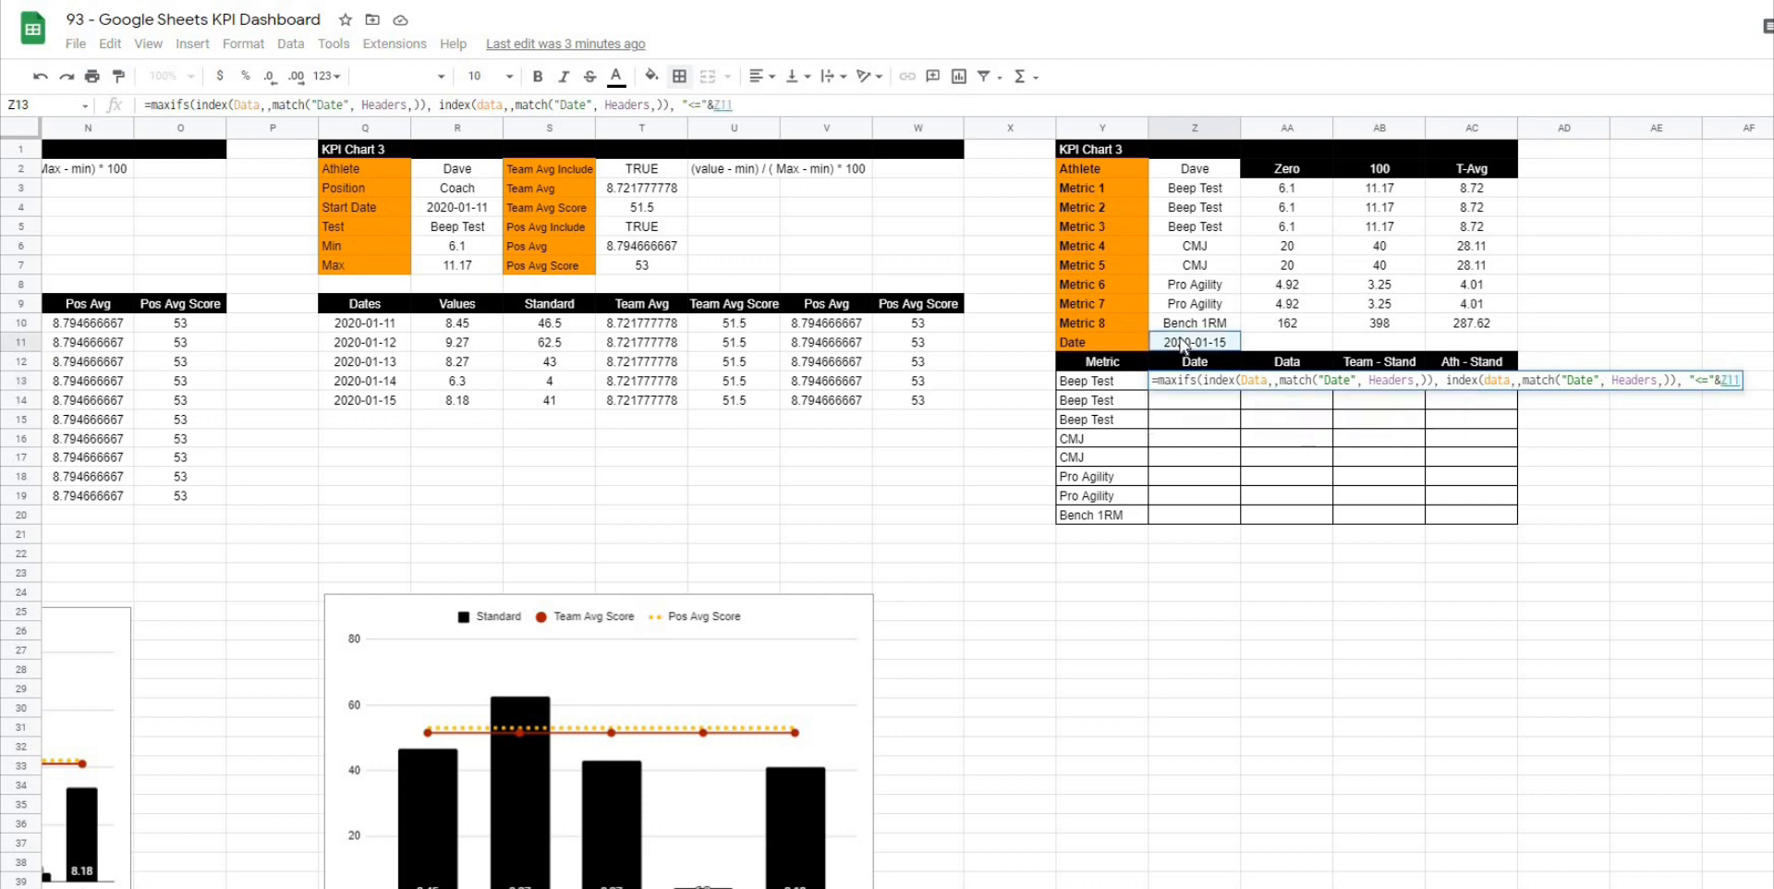
pyautogui.click(1730, 381)
pyautogui.press('F4')
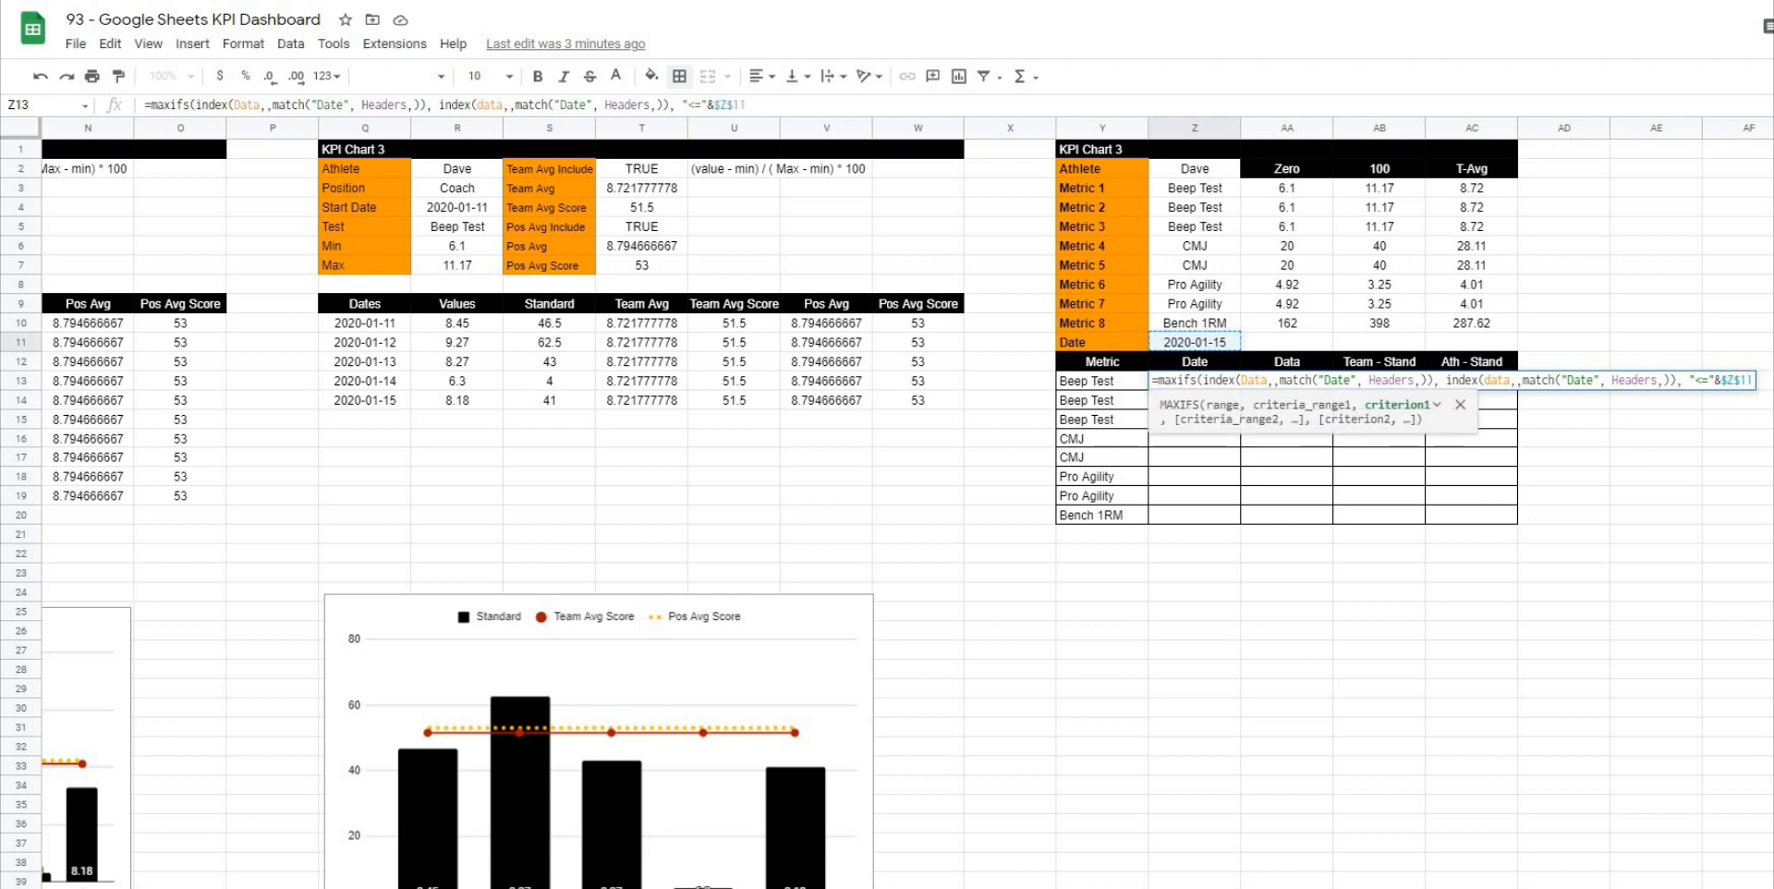
pyautogui.press('Return')
# Step: Apply the Date number format to the Date column cells Z13:Z20
pyautogui.moveTo(1194, 381); pyautogui.dragTo(1195, 514)
pyautogui.click(240, 48)
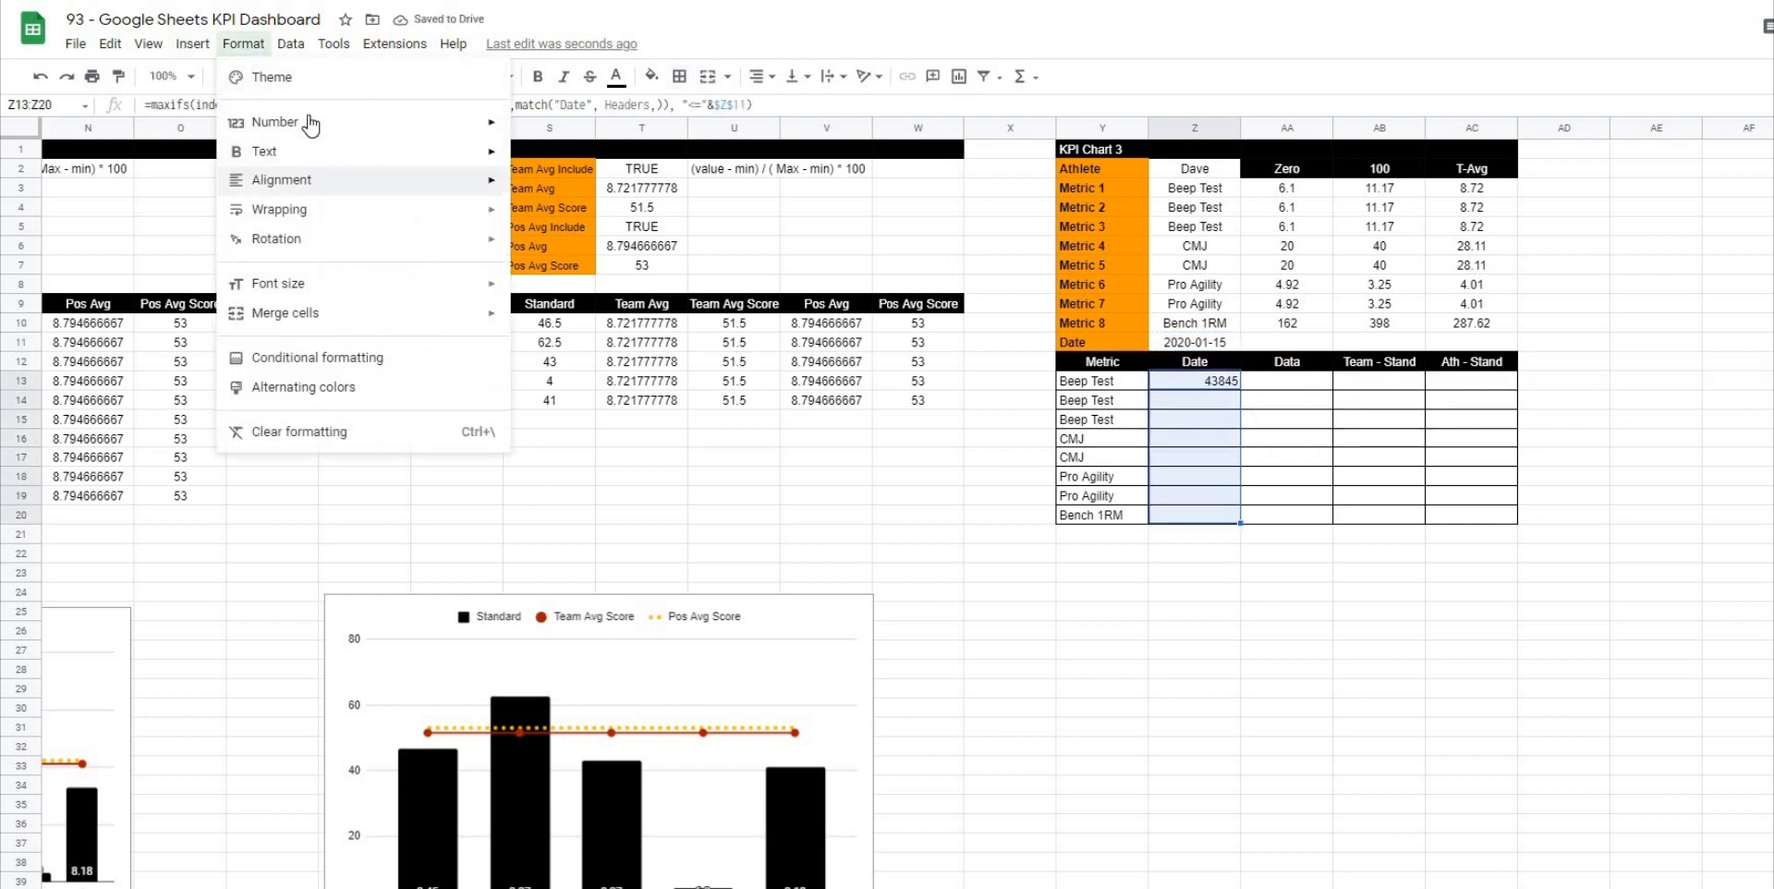
pyautogui.moveTo(292, 130)
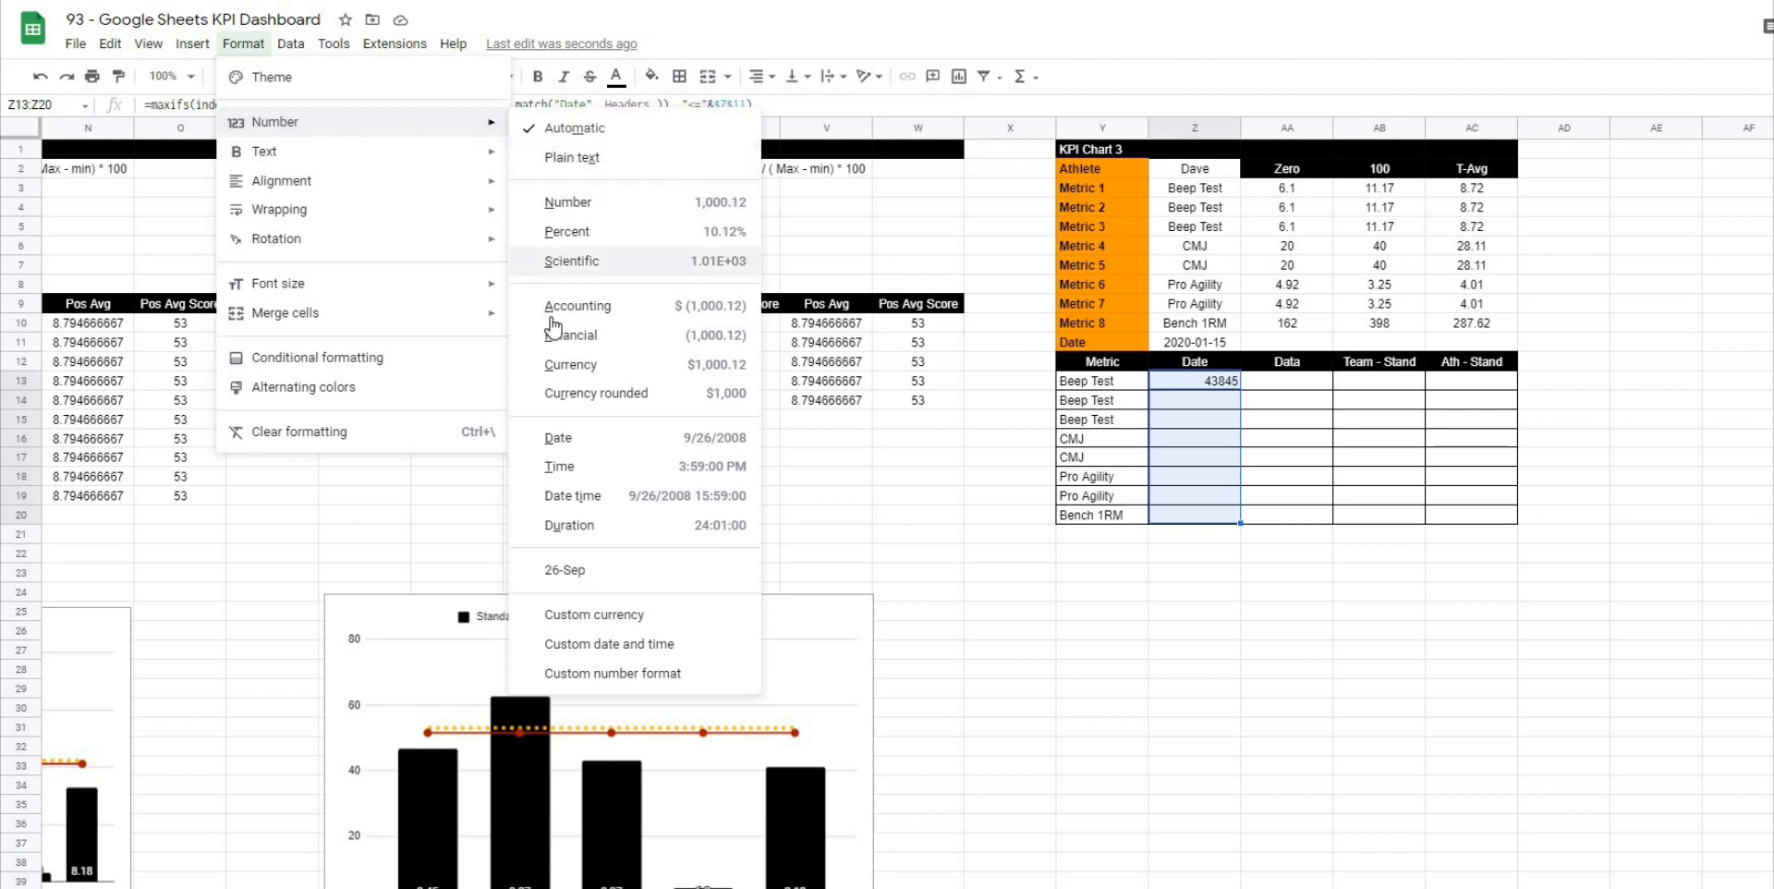
pyautogui.click(561, 448)
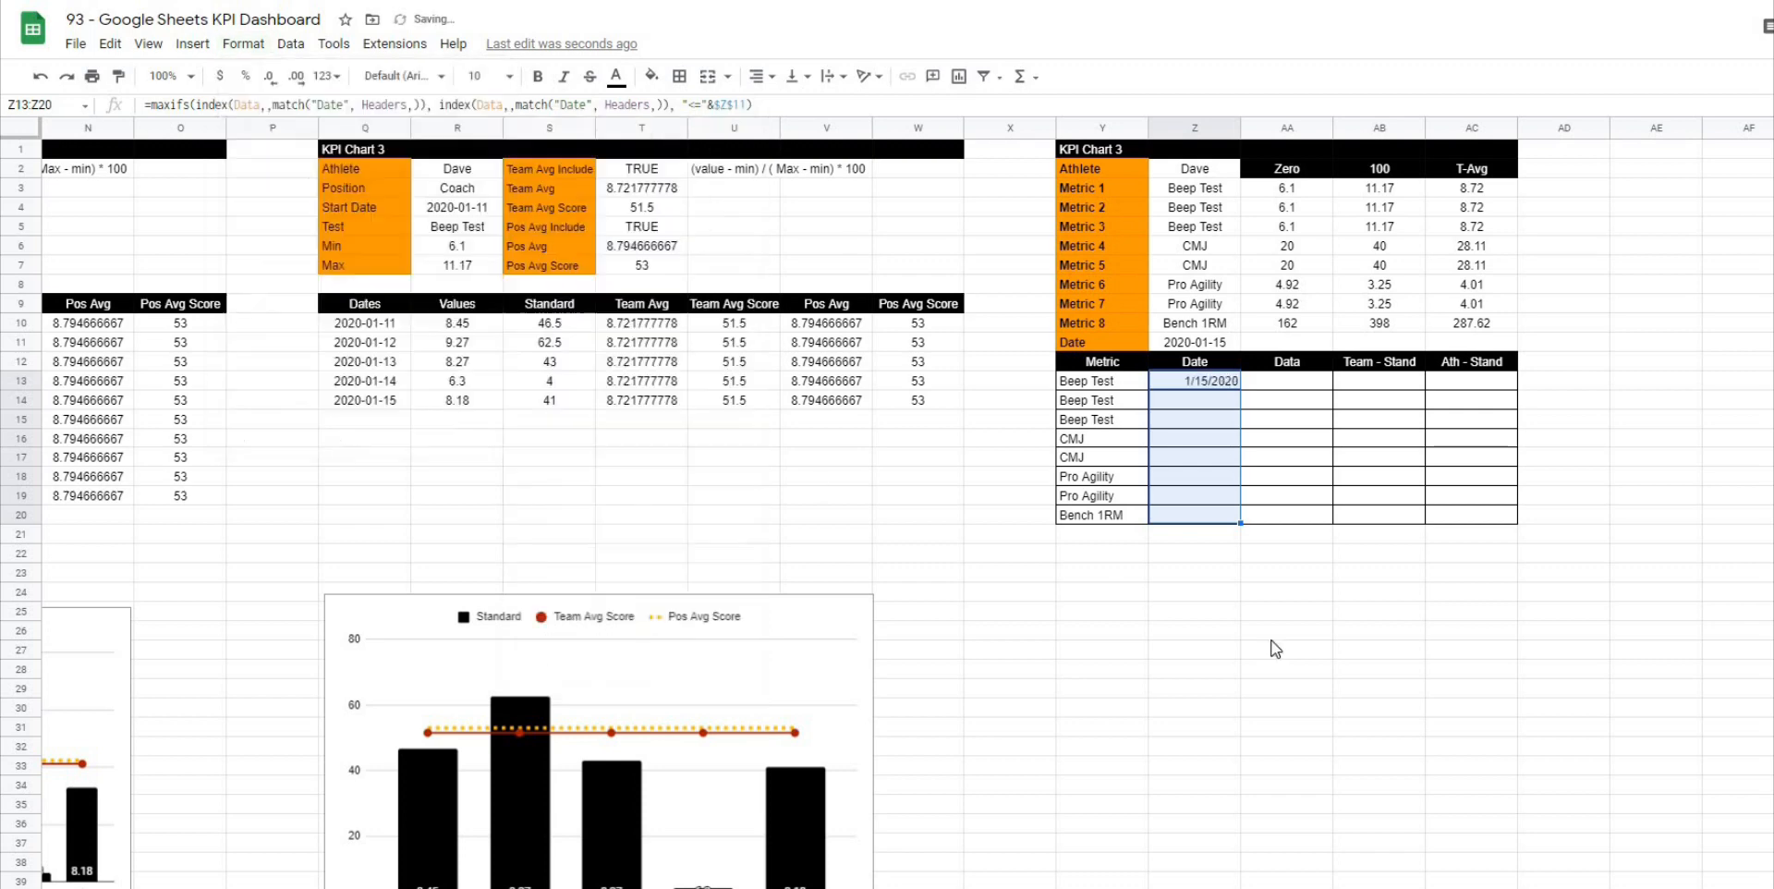
# Step: Center the contents of Z13:Z20 horizontally and return to cell Z13
pyautogui.click(1206, 387)
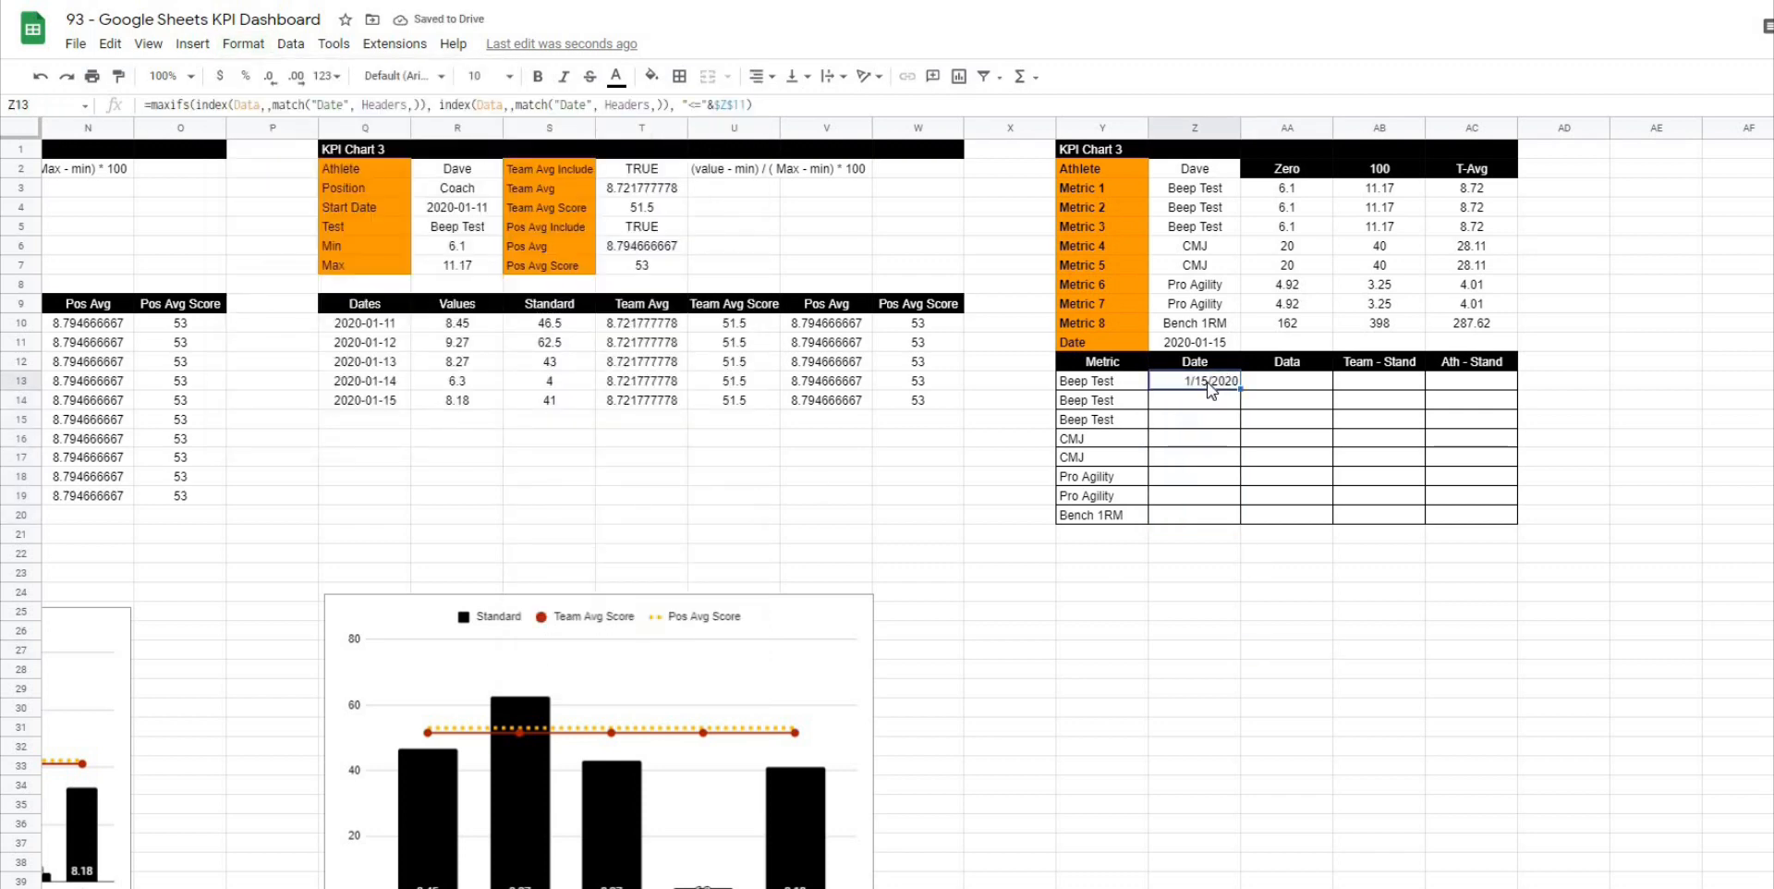
pyautogui.moveTo(1211, 390); pyautogui.dragTo(1187, 515)
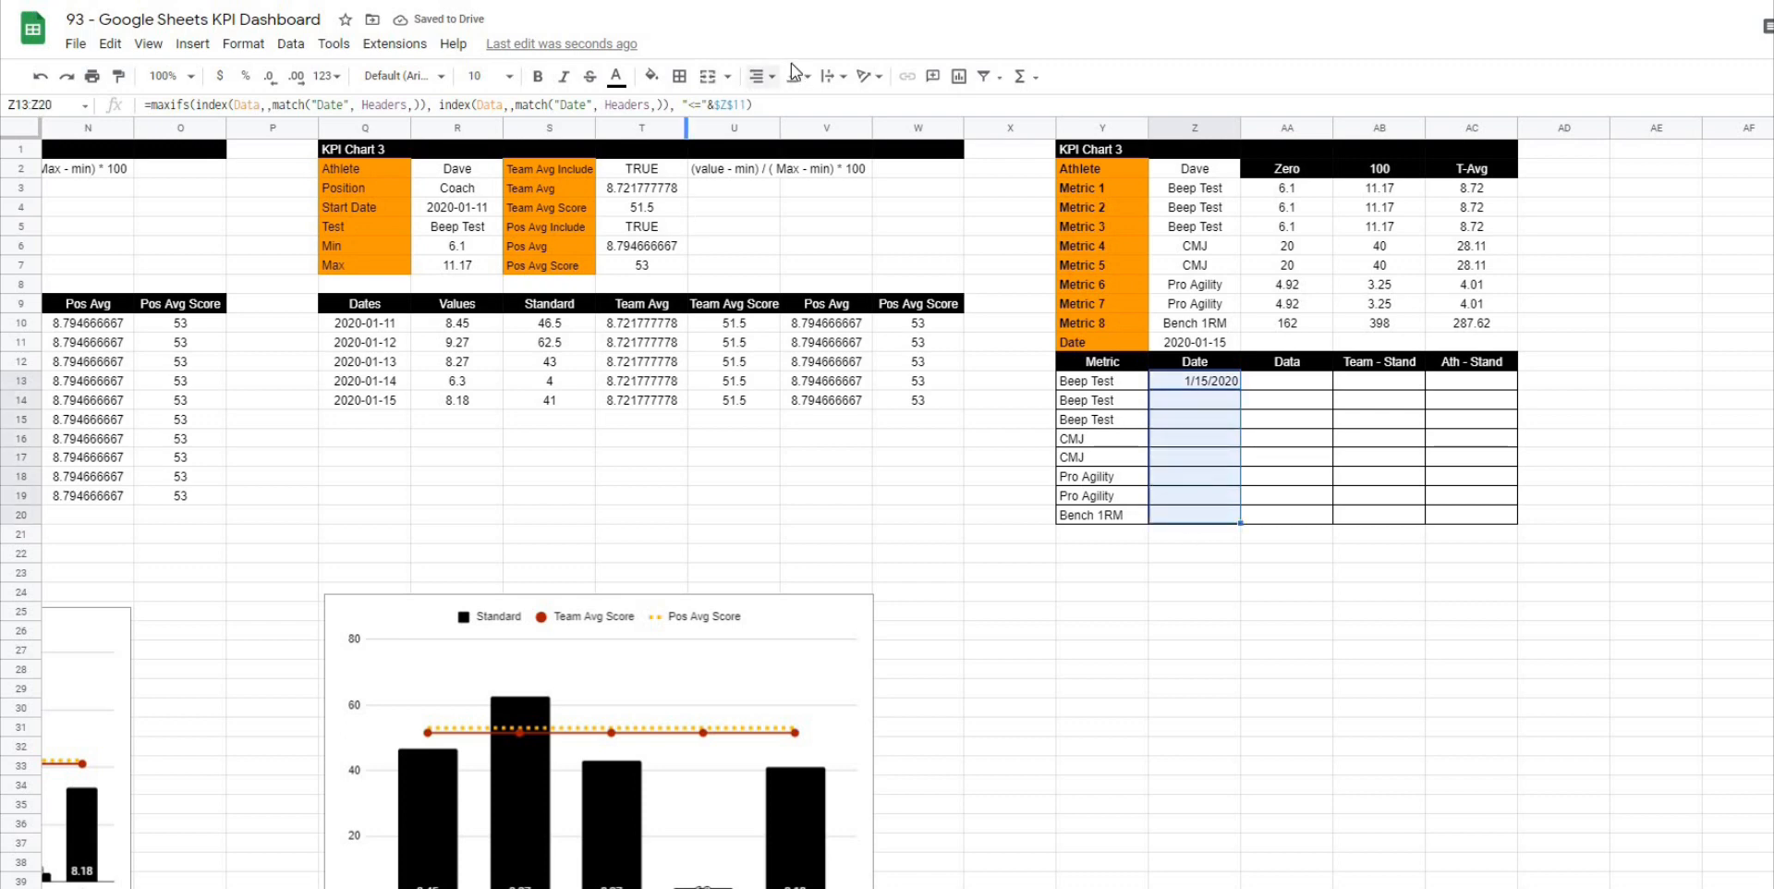
pyautogui.click(776, 82)
pyautogui.click(784, 109)
pyautogui.click(1123, 636)
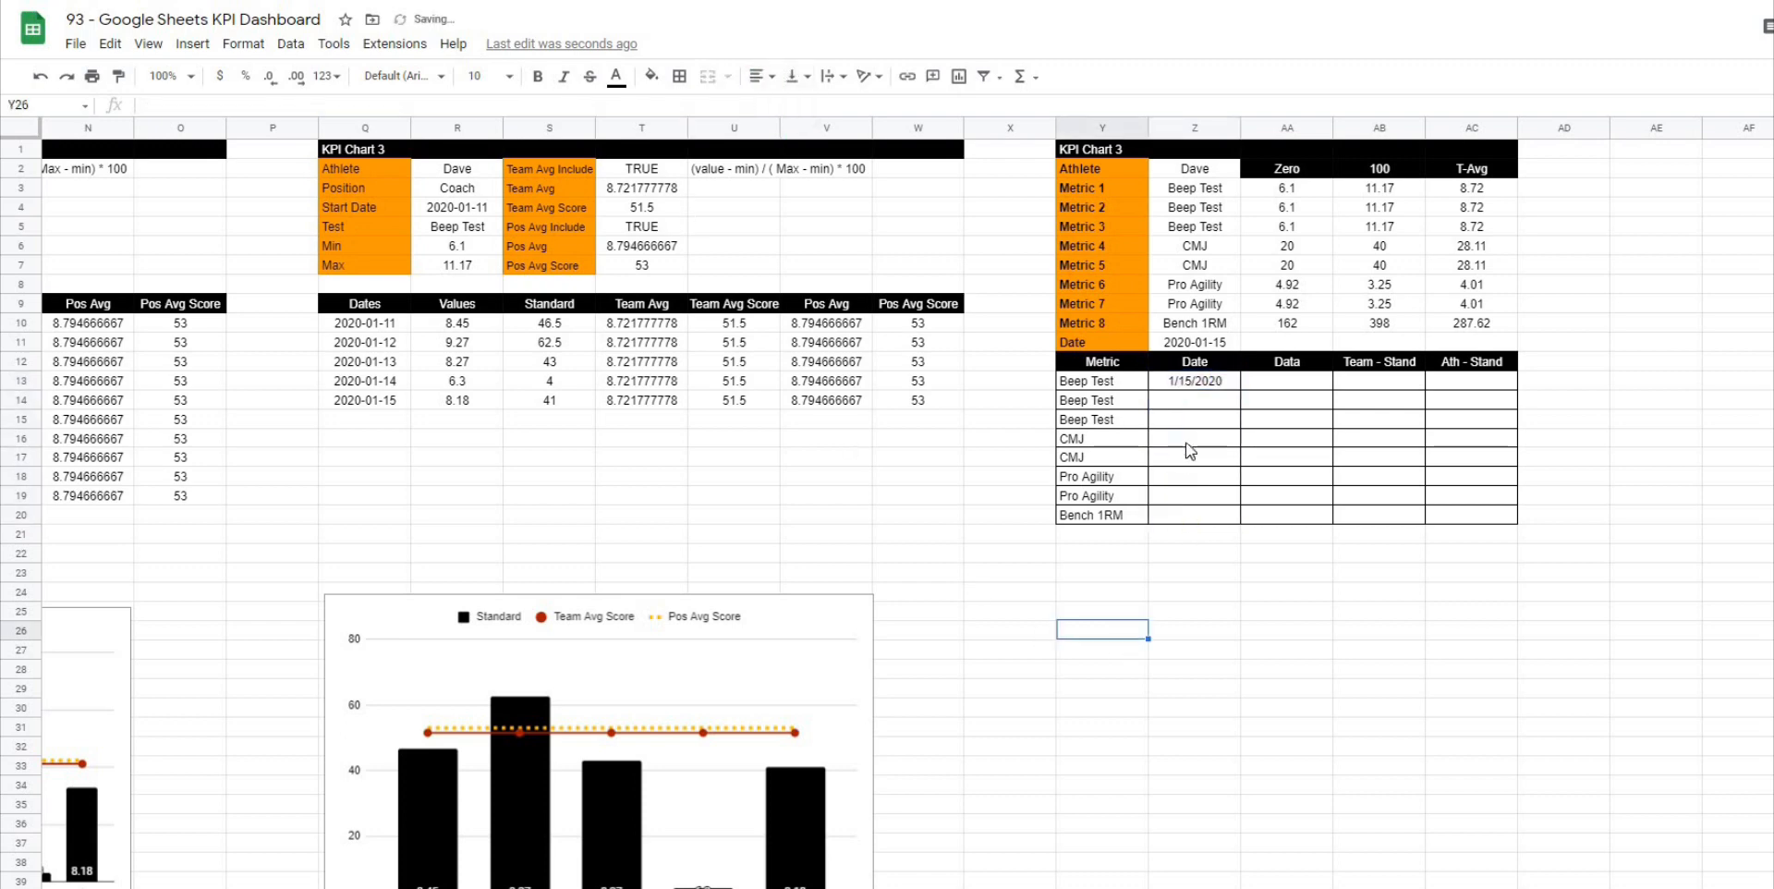
pyautogui.click(1194, 382)
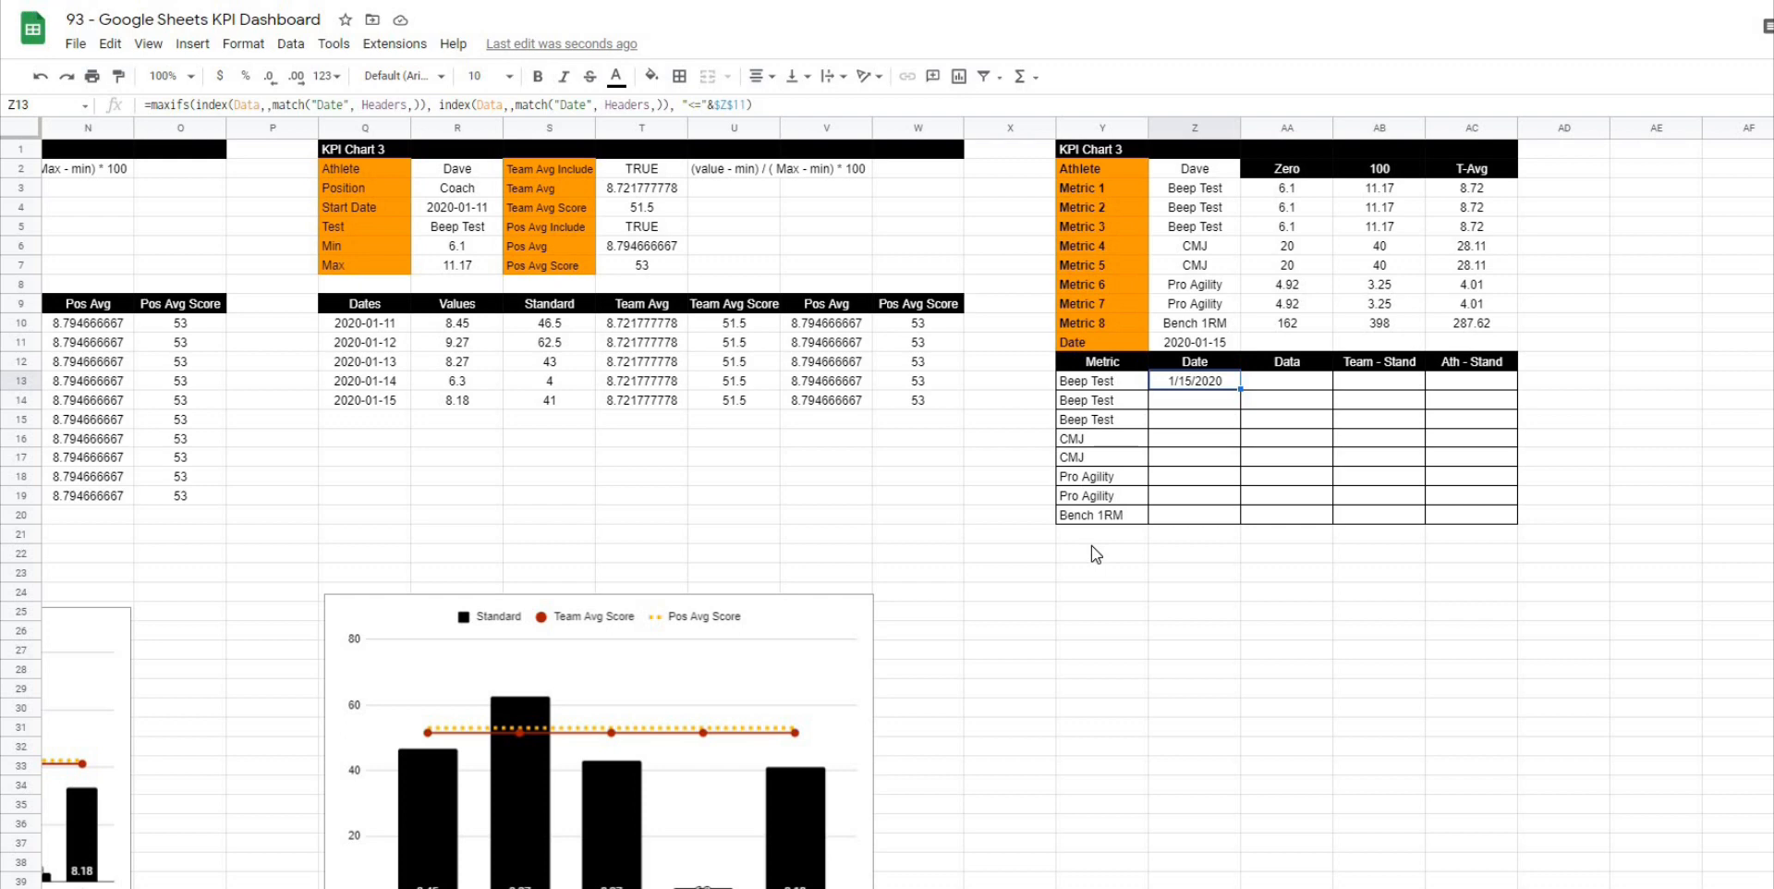
# Step: Extend the MAXIFS formula in Z13 with index(Data, ,match("athlete name", Headers,)) as the second criteria range
pyautogui.click(1142, 608)
pyautogui.click(1172, 381)
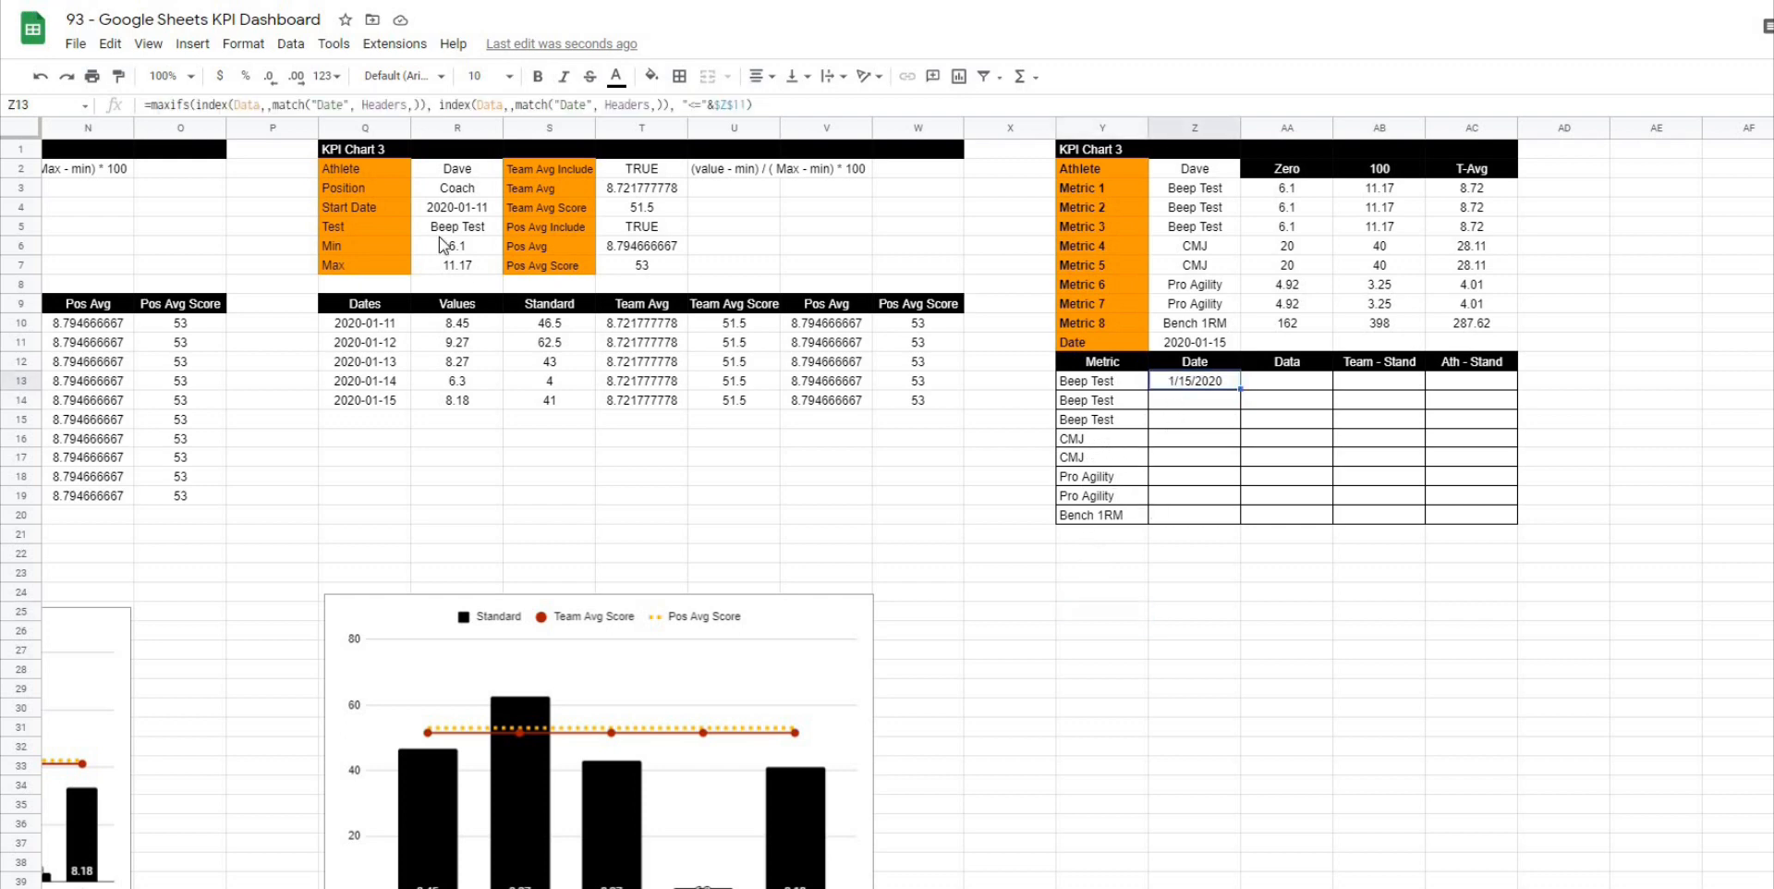
pyautogui.click(745, 104)
pyautogui.write(', ')
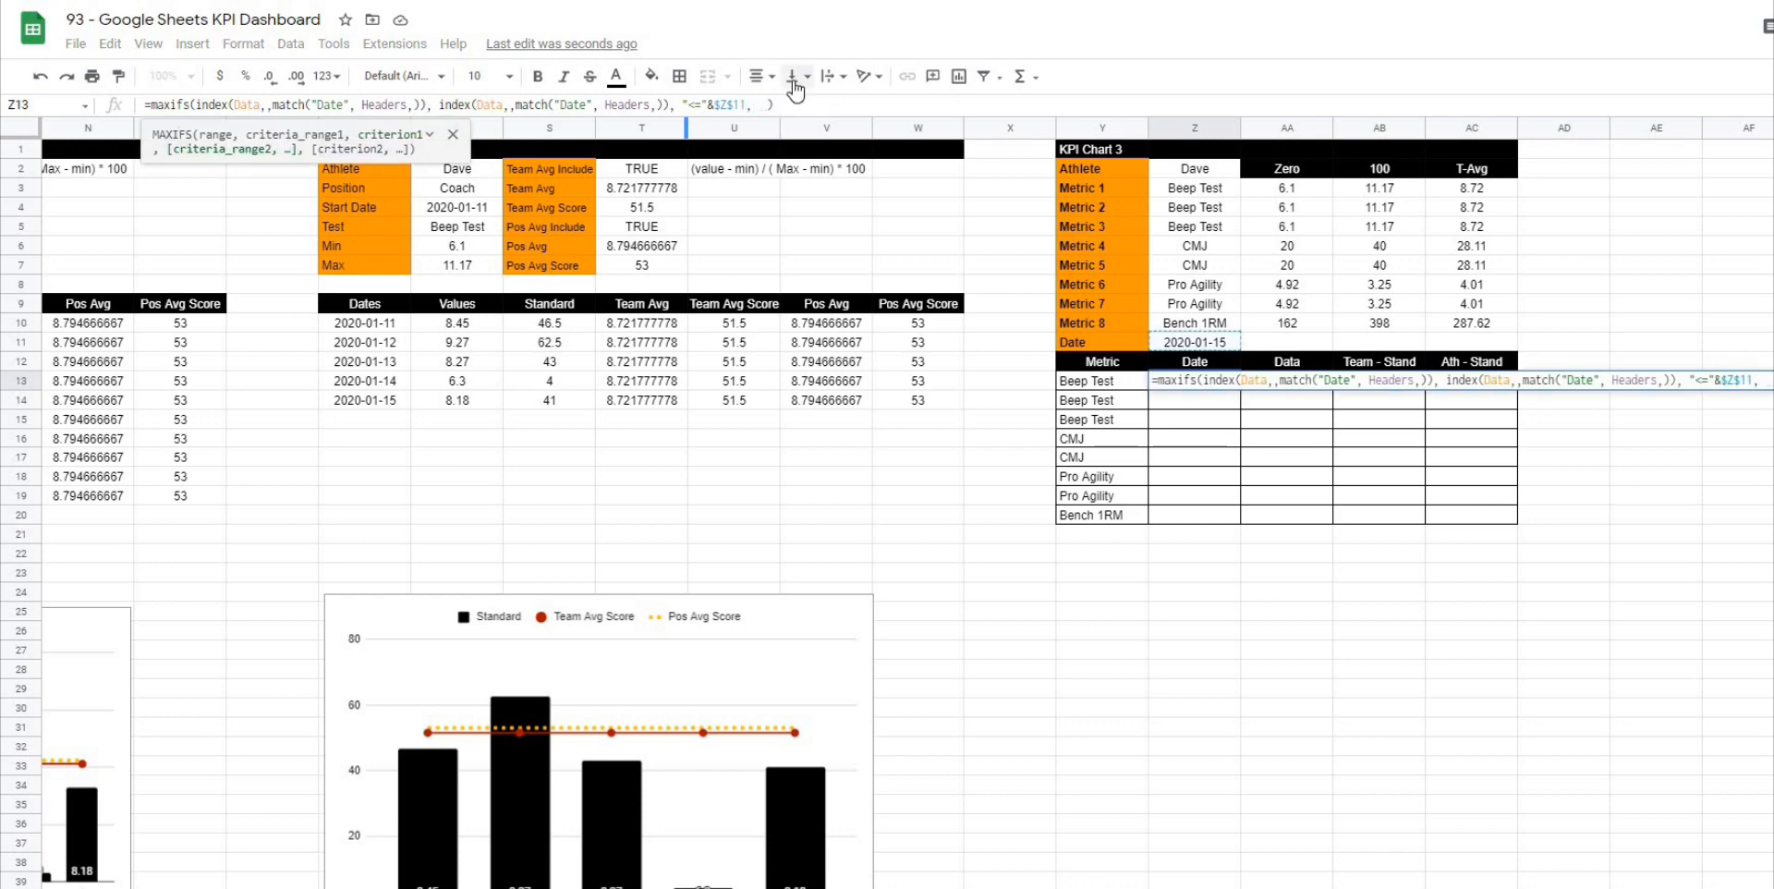
pyautogui.write('index(')
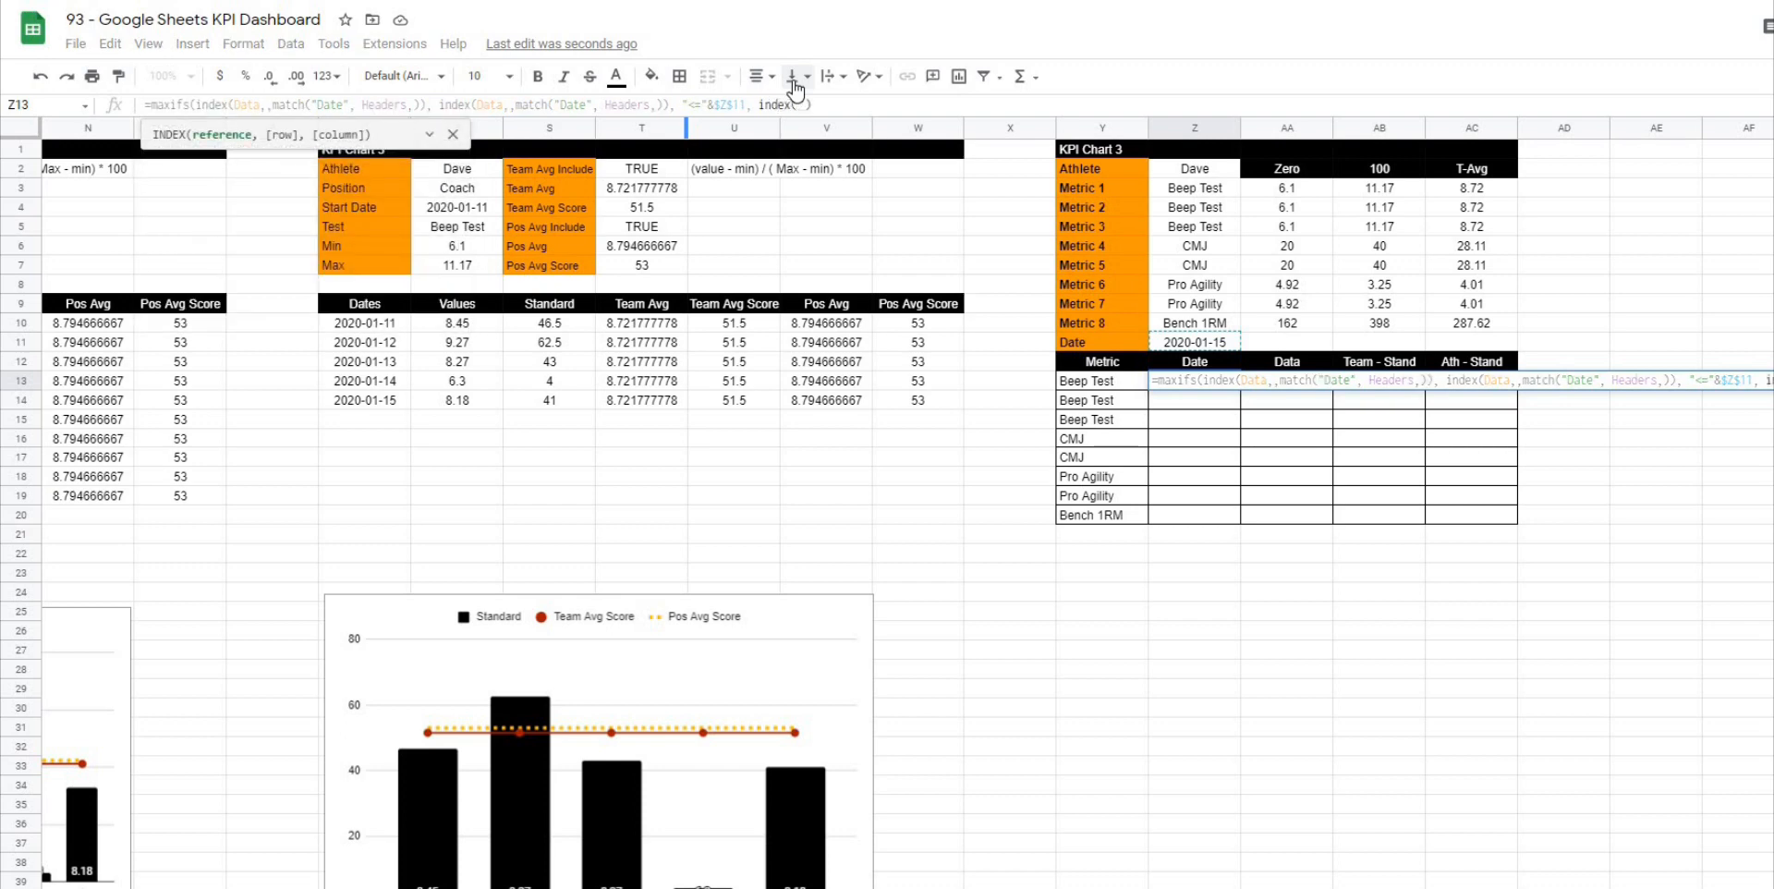
pyautogui.write('Data,,match("Date", Headers,)), "<="&$Z$11, index(Data, ,match')
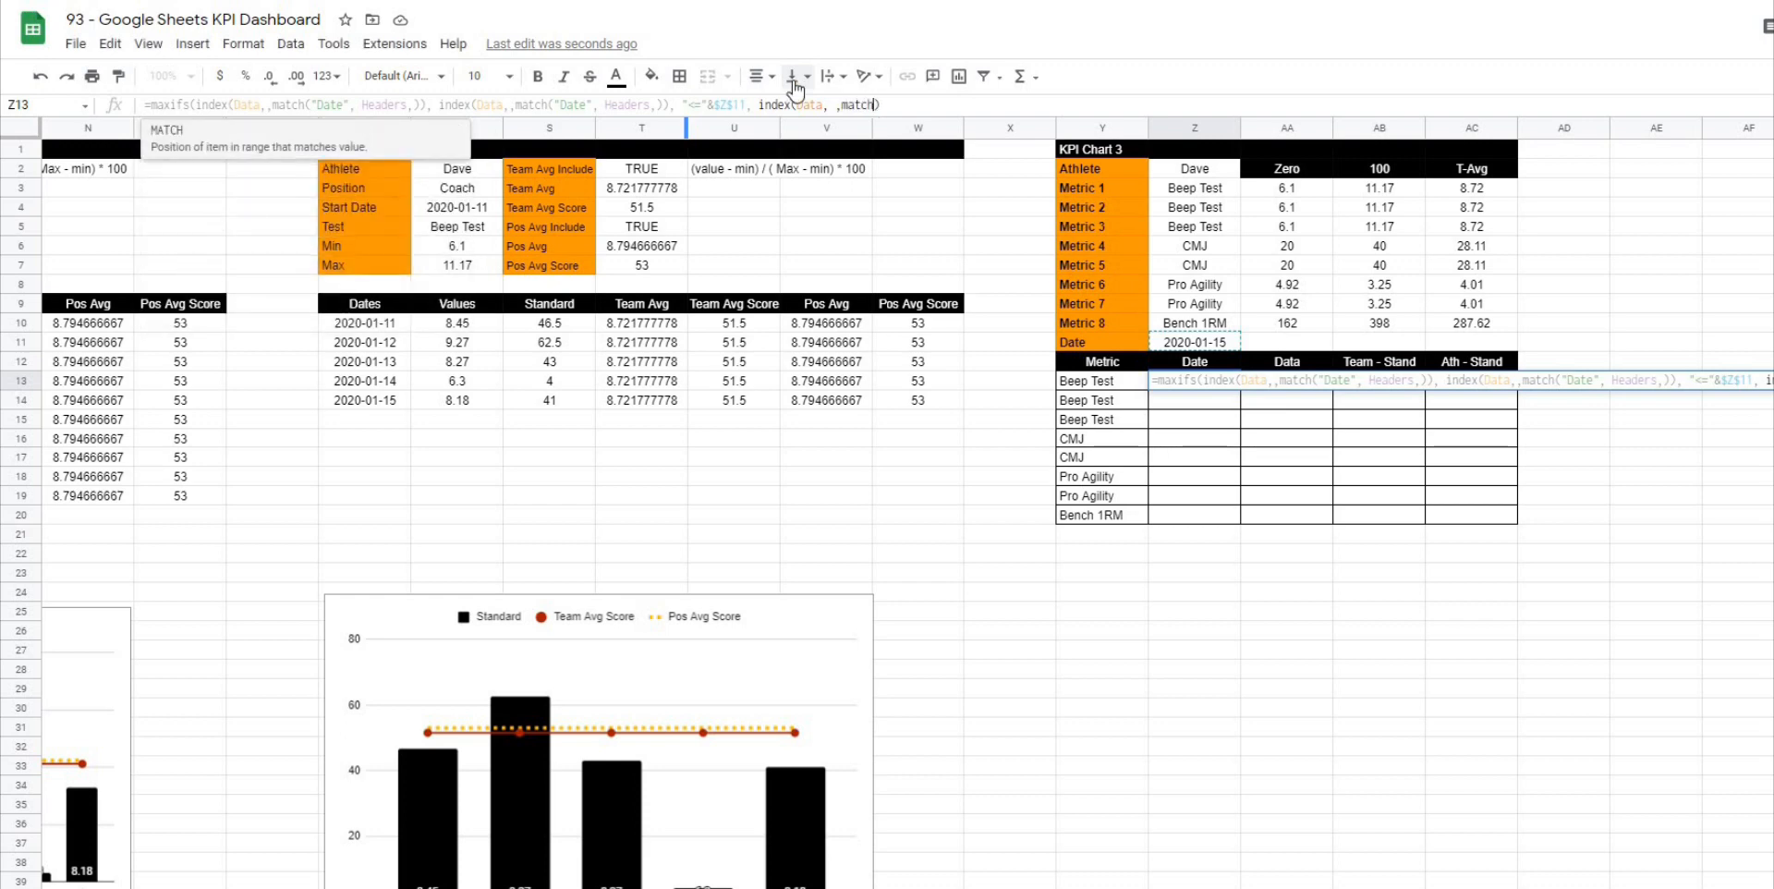
pyautogui.write('("')
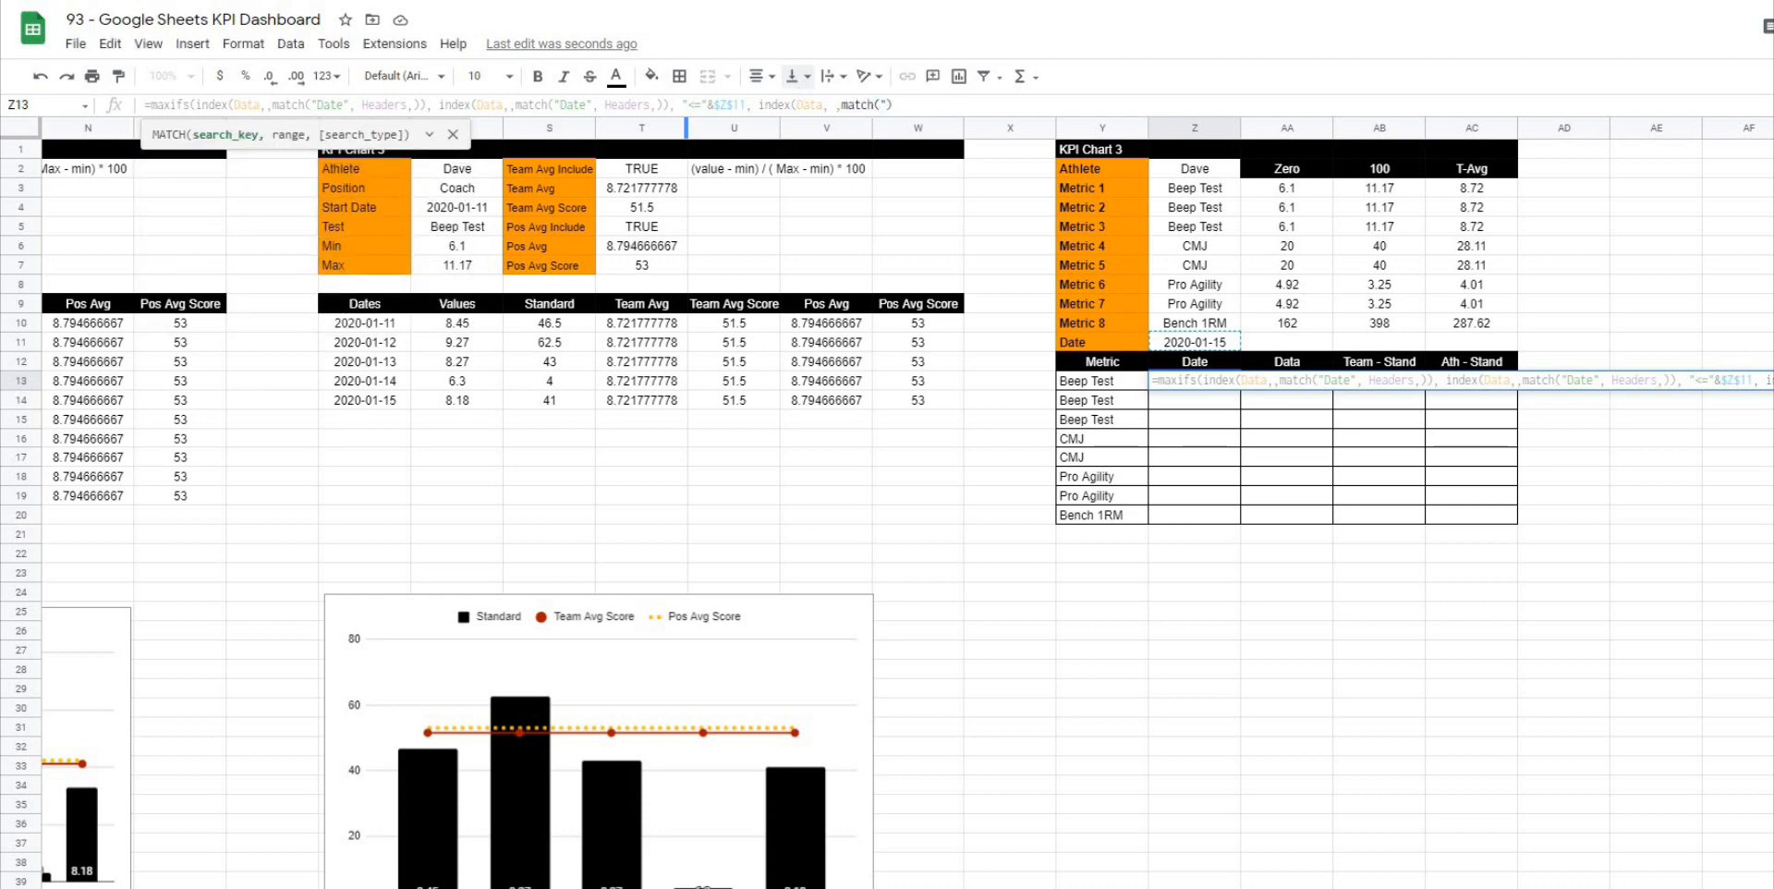
pyautogui.write('athlete name", ')
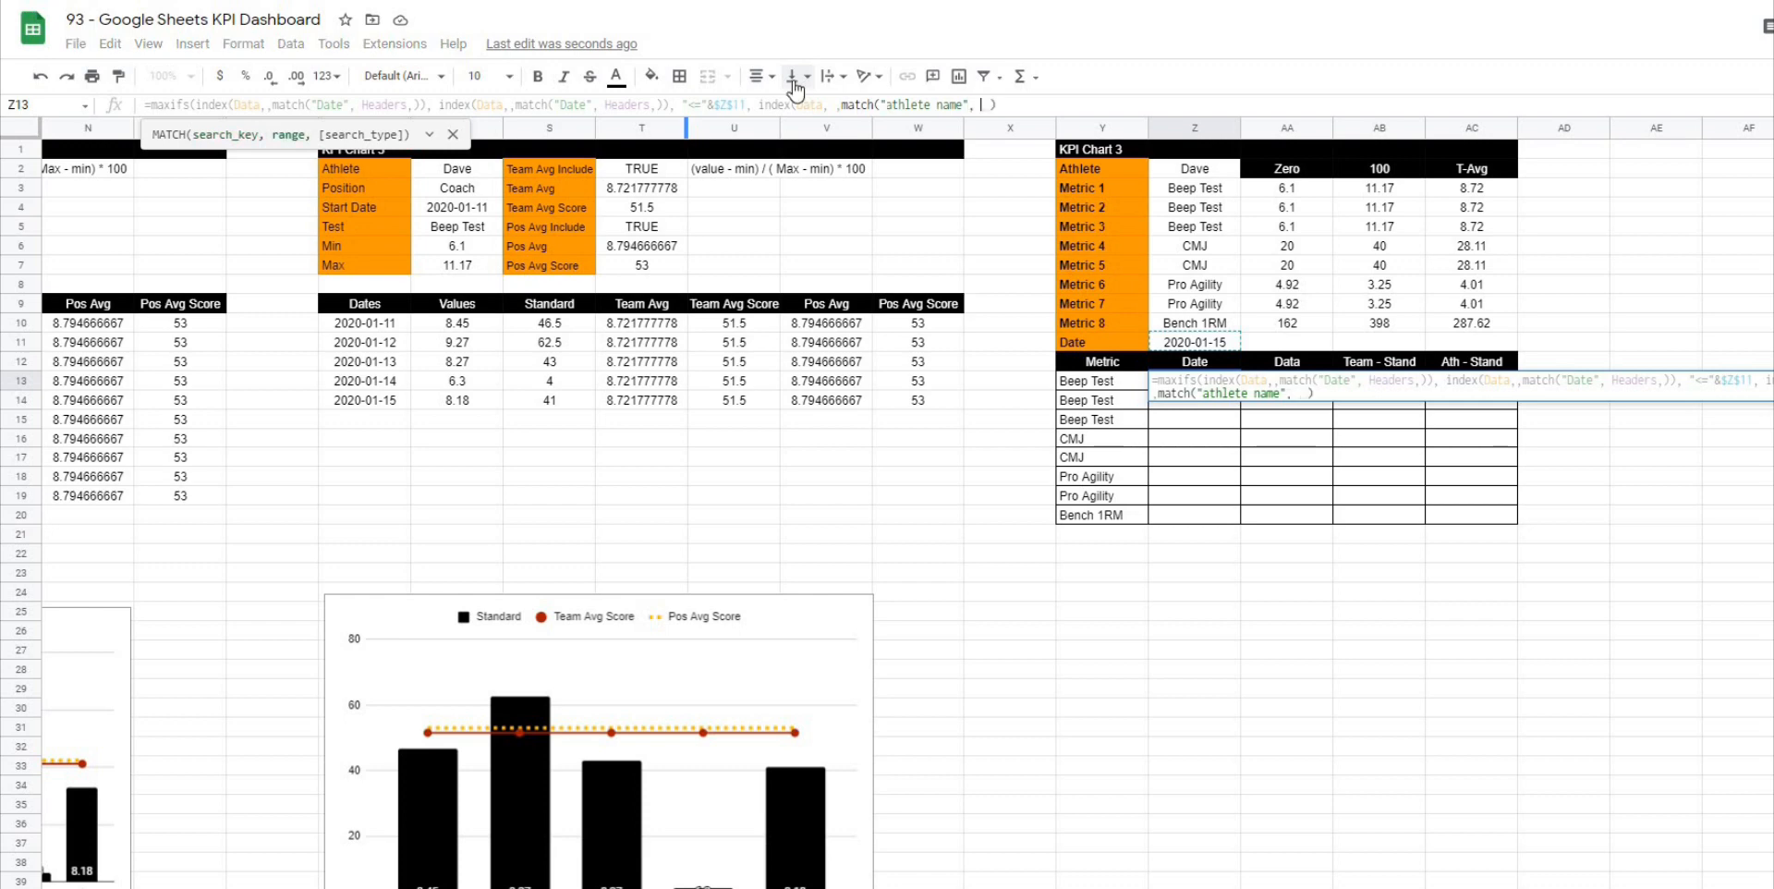
pyautogui.write('Headers,))')
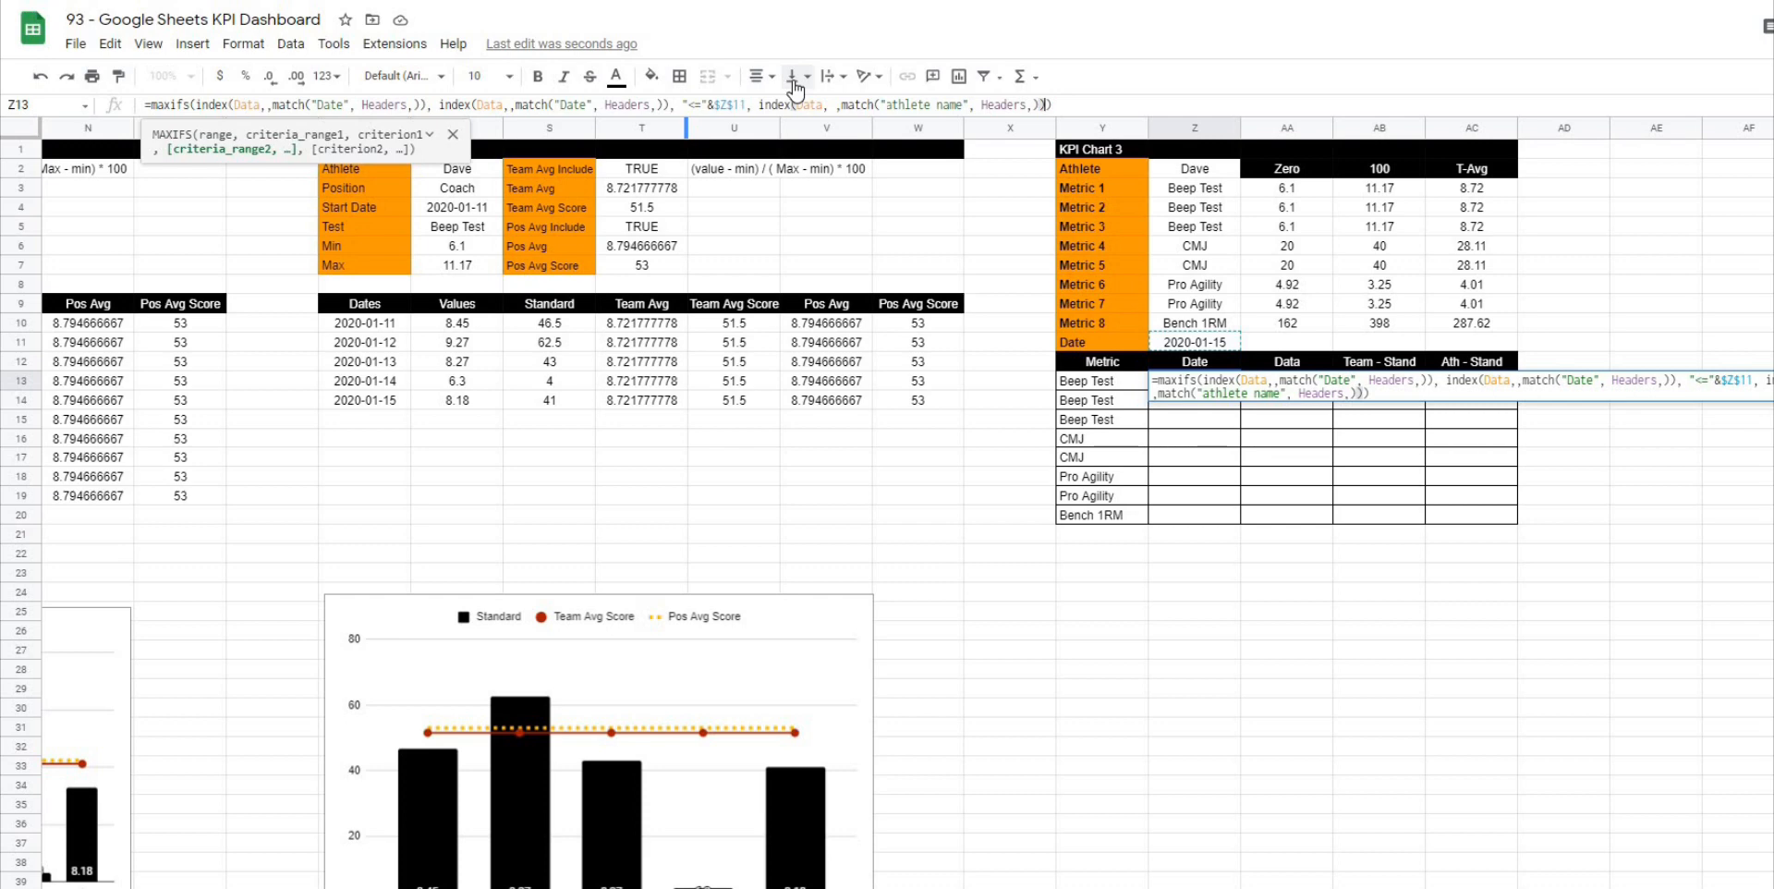
# Step: Complete the second criterion of the Z13 formula with an absolute reference to the athlete cell, $Z$2
pyautogui.write(',')
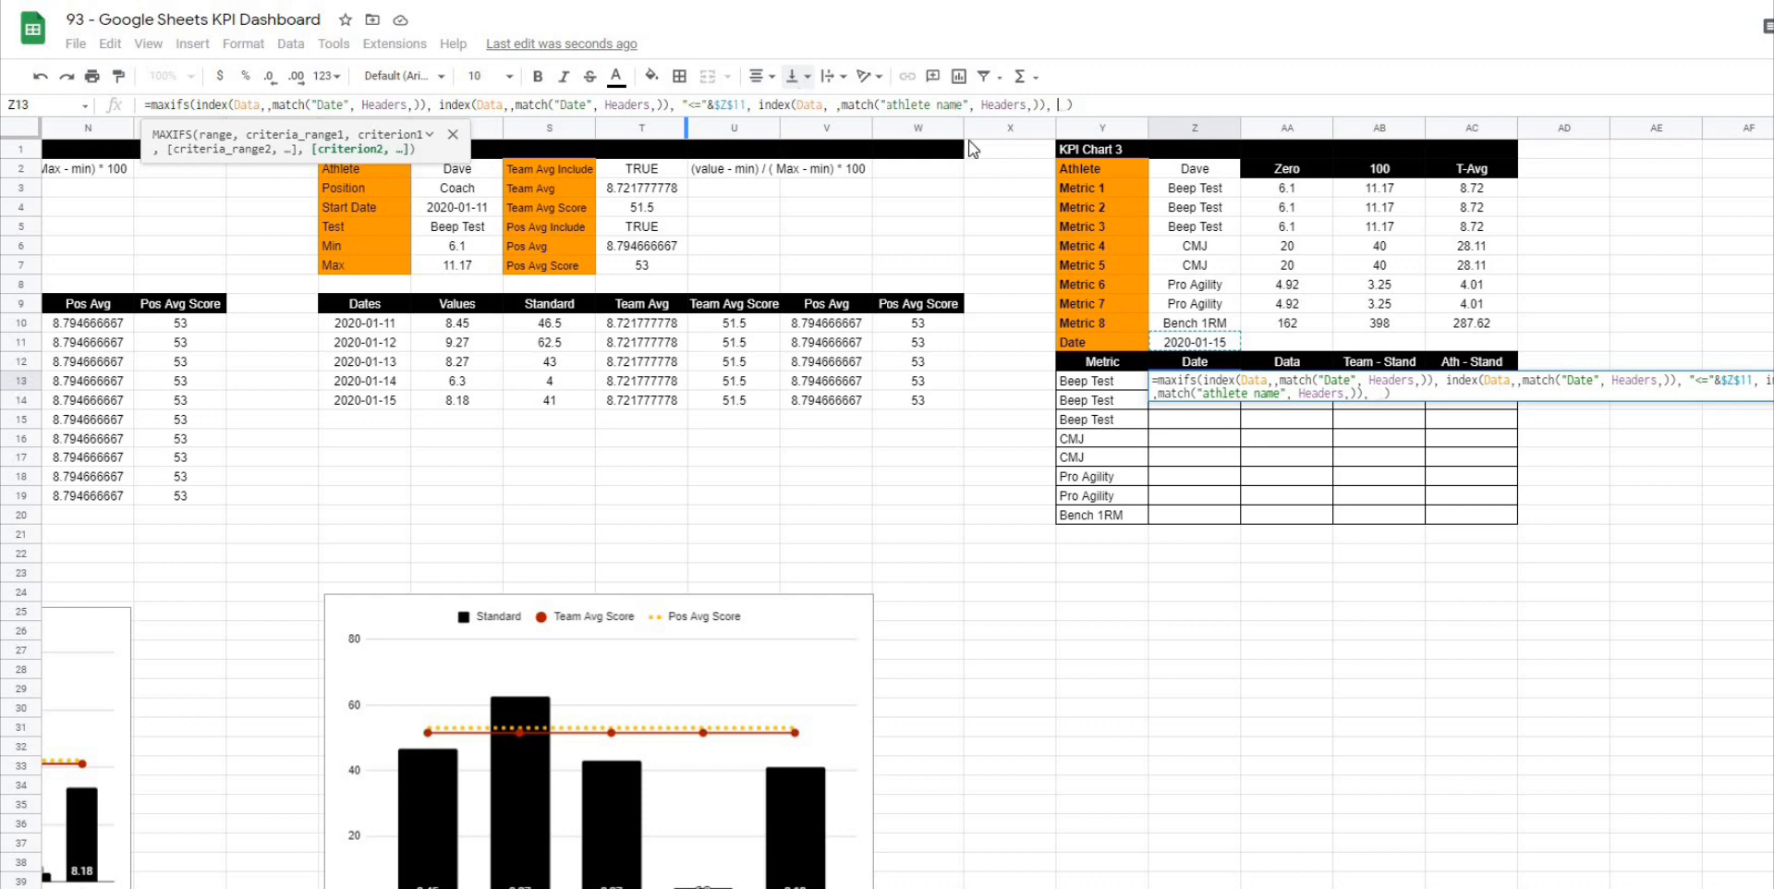
pyautogui.click(1172, 169)
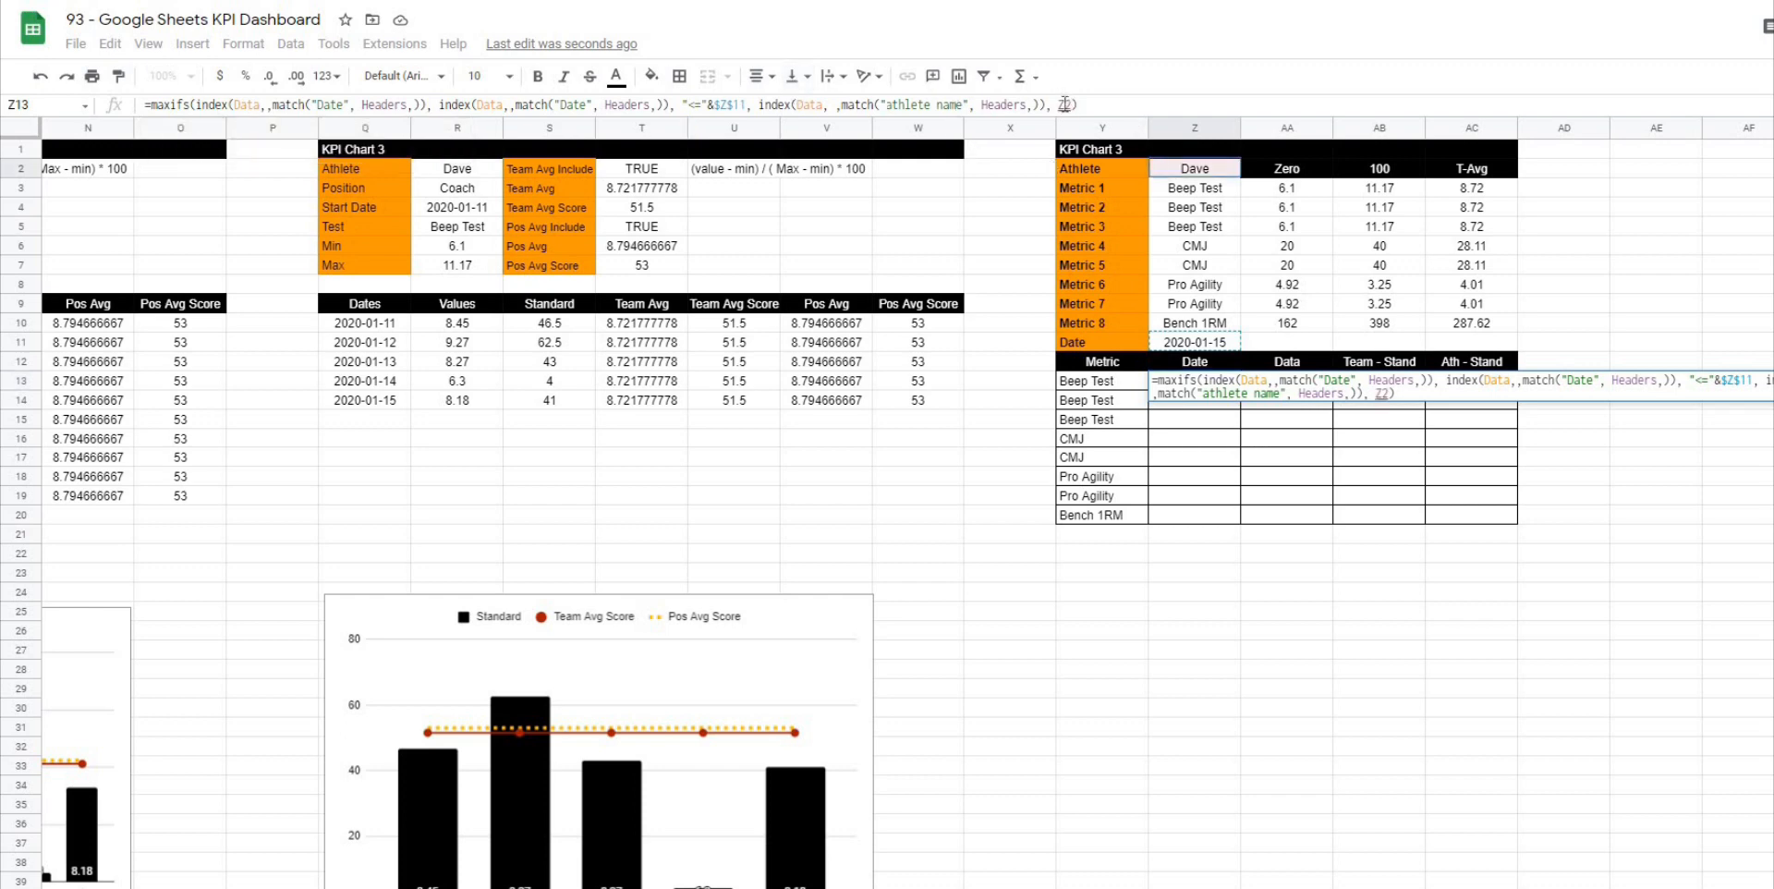
pyautogui.press('F4')
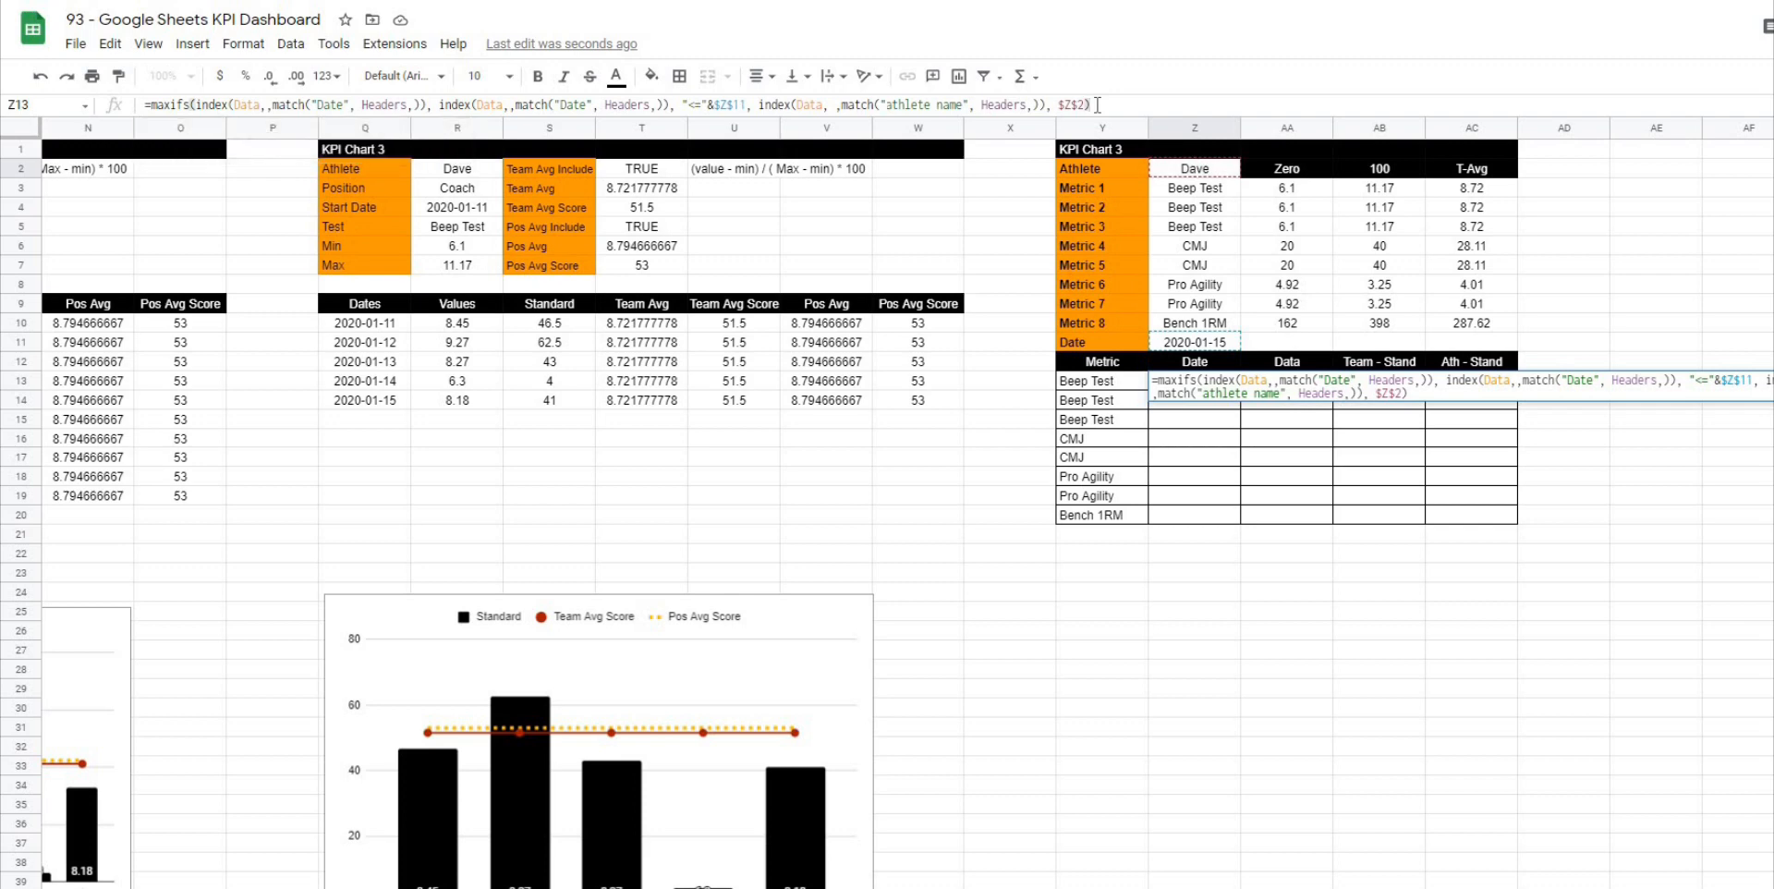
pyautogui.press('Return')
pyautogui.press('Up')
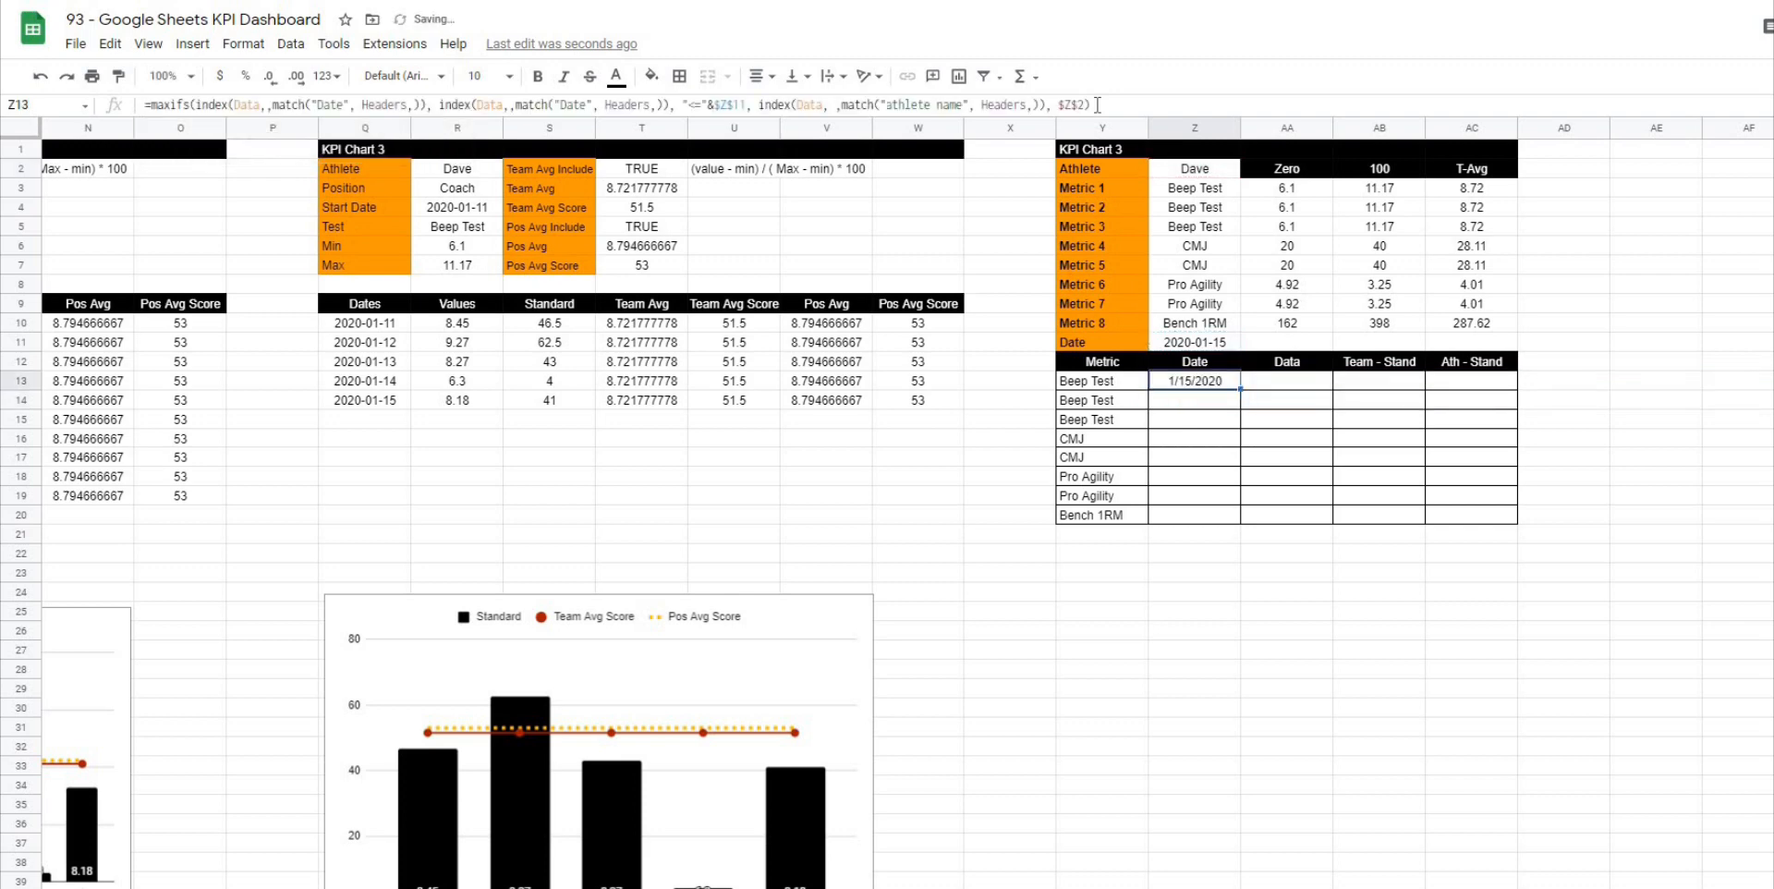
pyautogui.click(1191, 650)
pyautogui.click(1182, 391)
pyautogui.click(1185, 567)
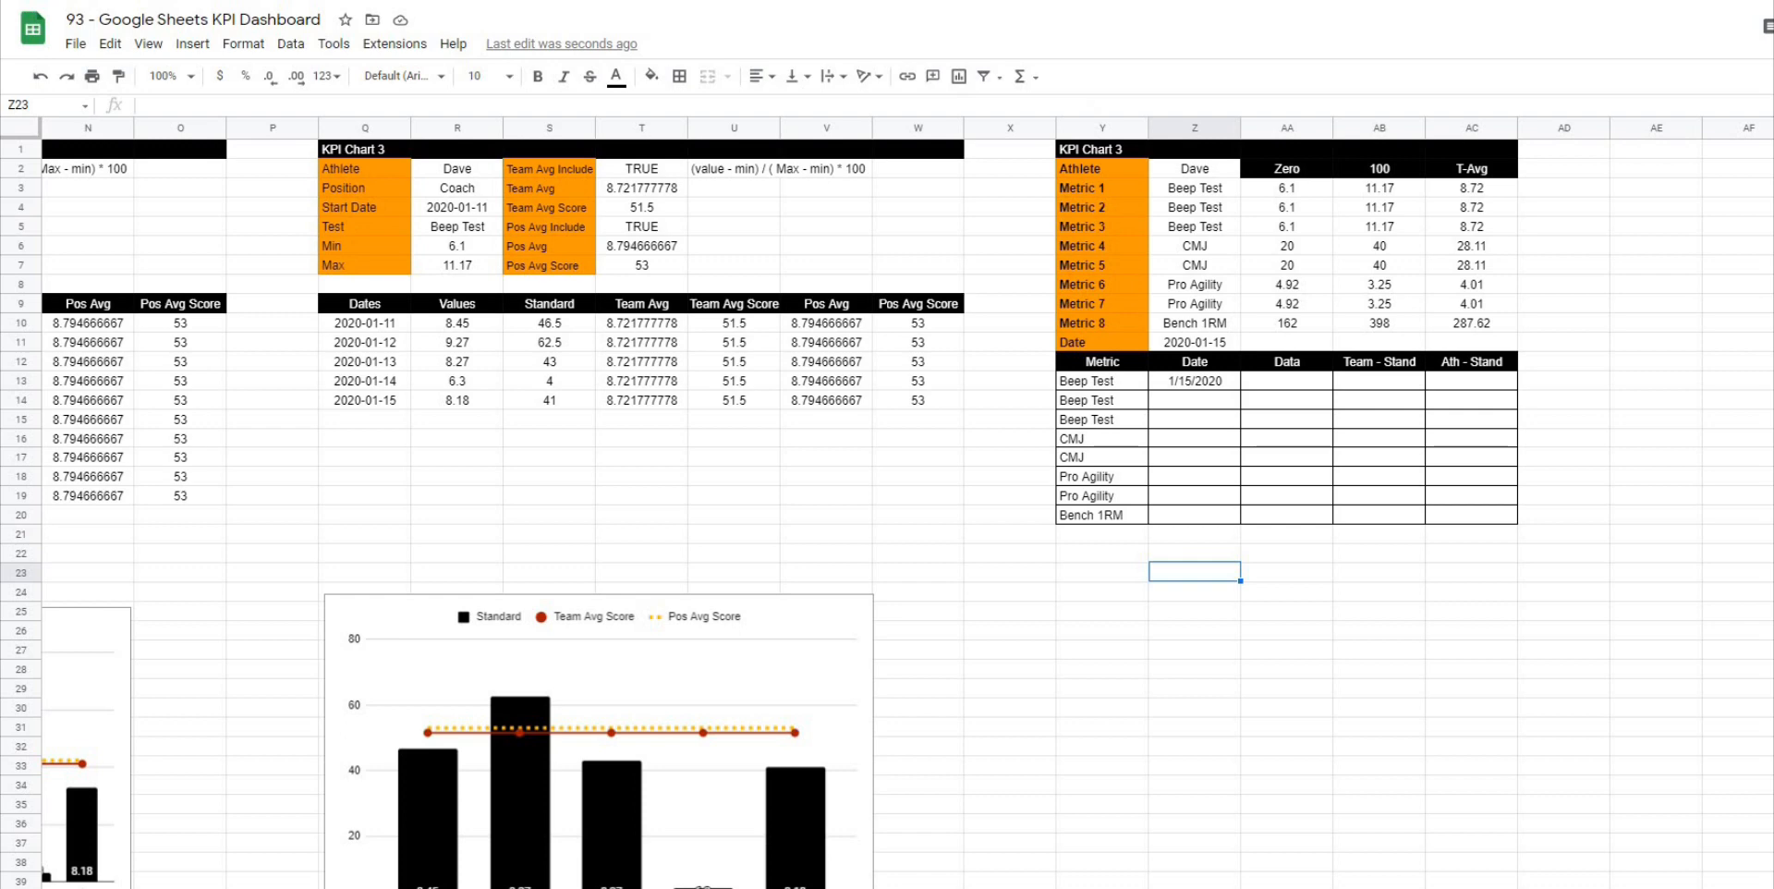
# Step: Test the formula by clearing the date and athlete name in row 31 of the data sheet
pyautogui.click(600, 887)
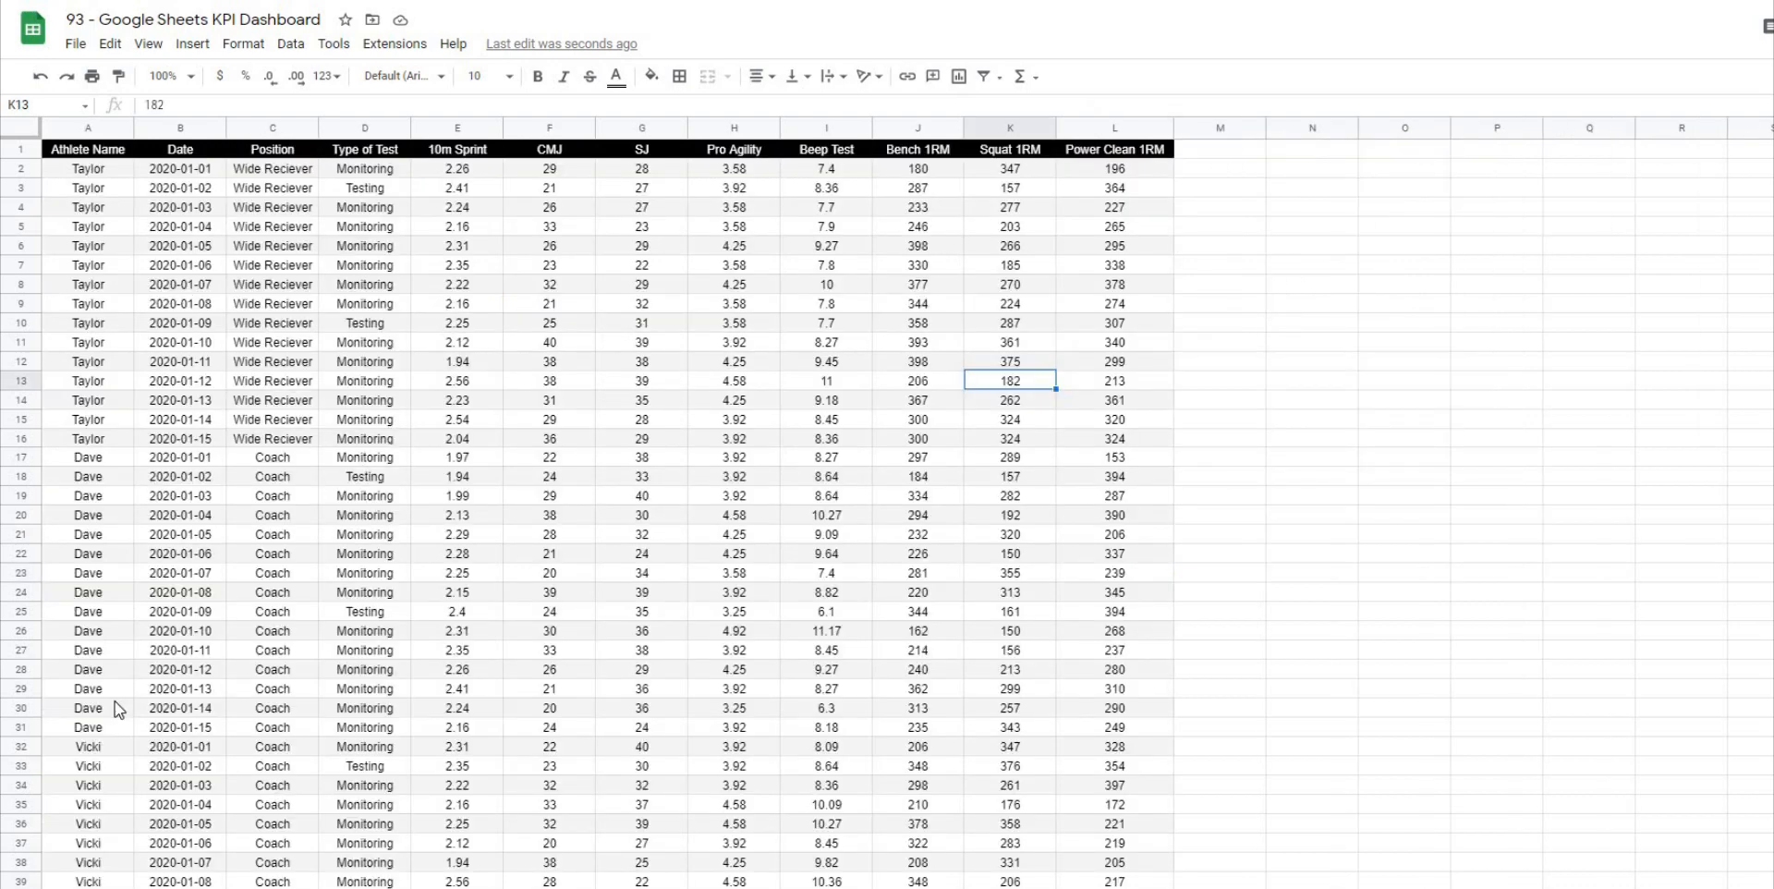
pyautogui.click(196, 732)
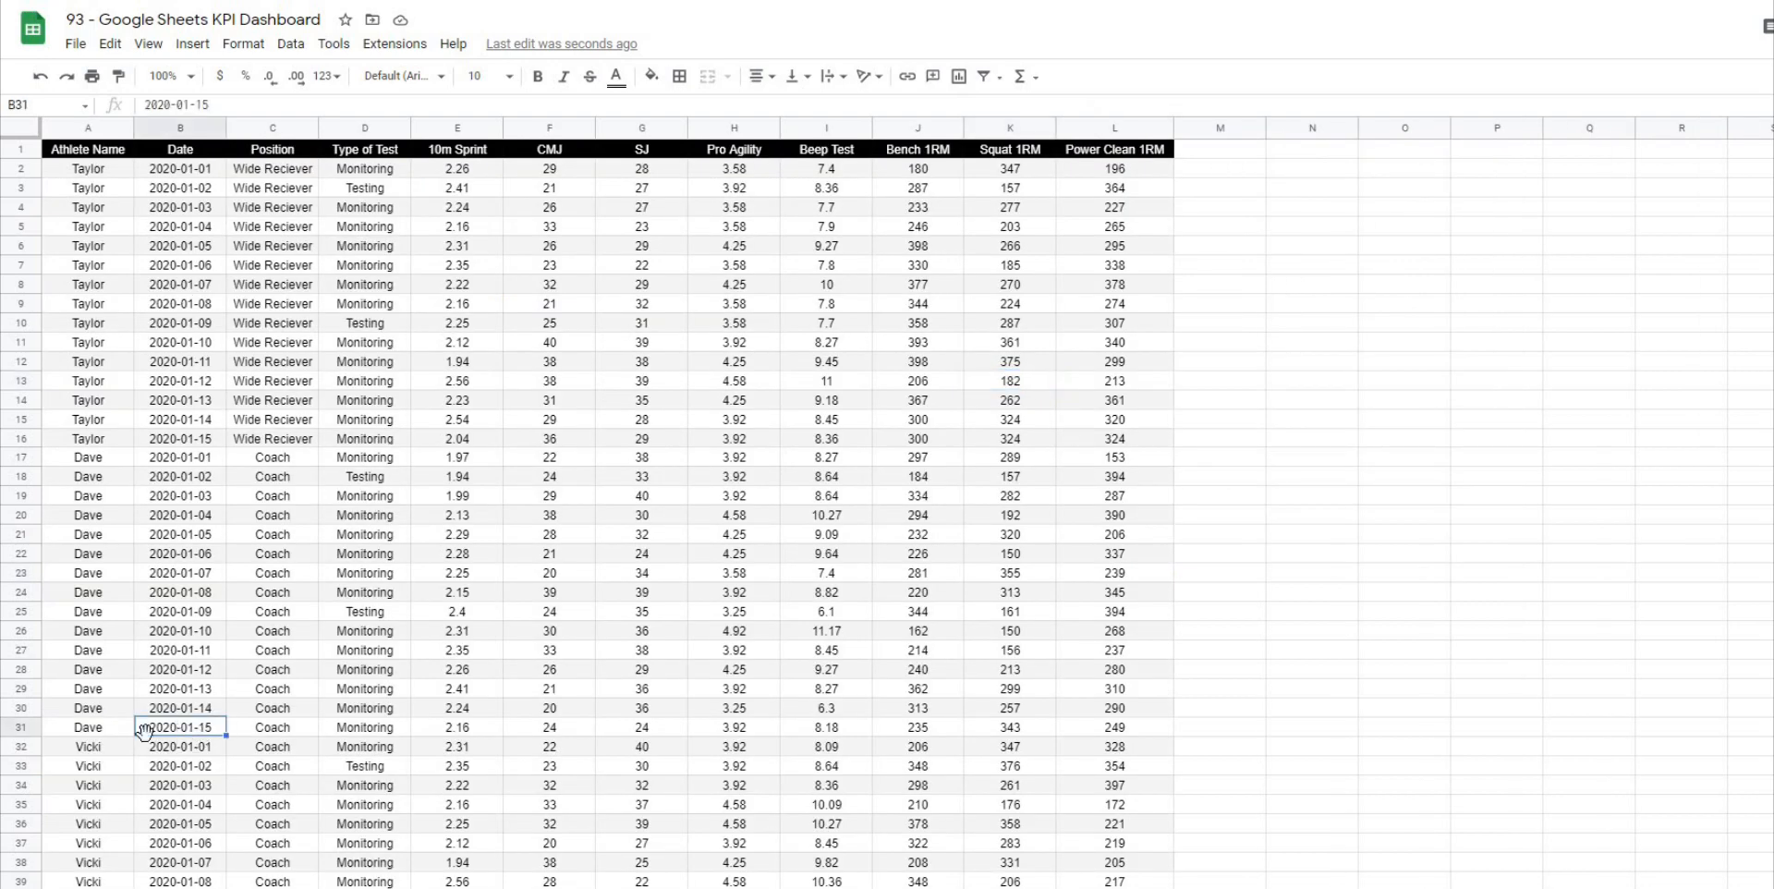
pyautogui.click(82, 731)
pyautogui.moveTo(82, 735); pyautogui.dragTo(1117, 734)
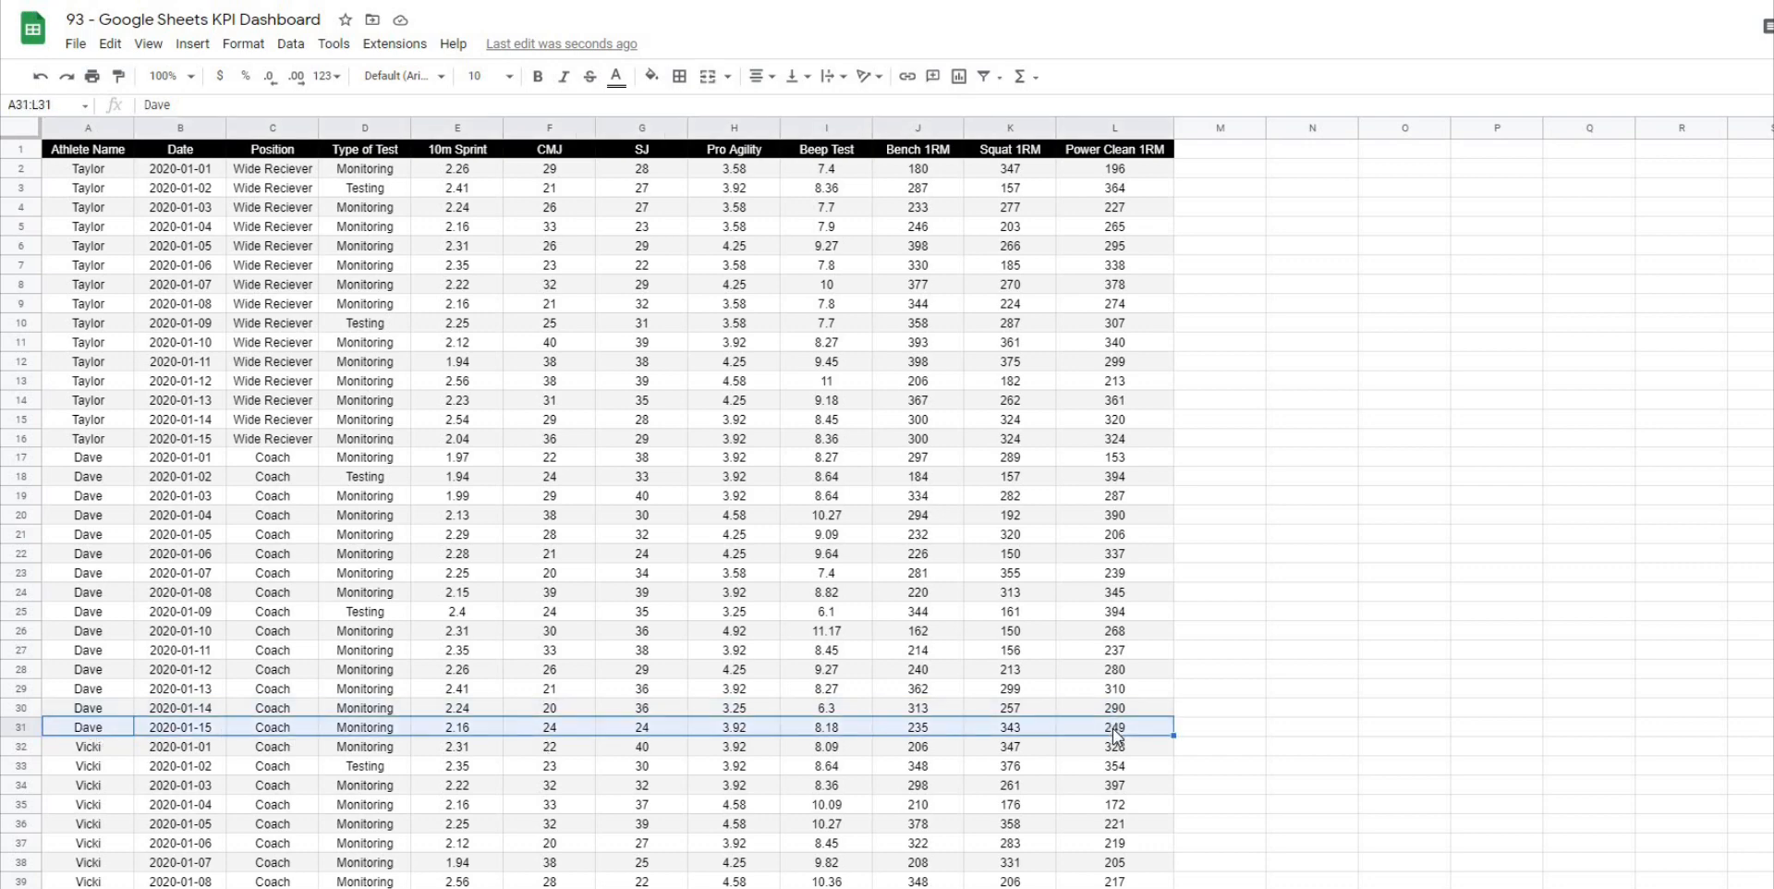
pyautogui.click(187, 737)
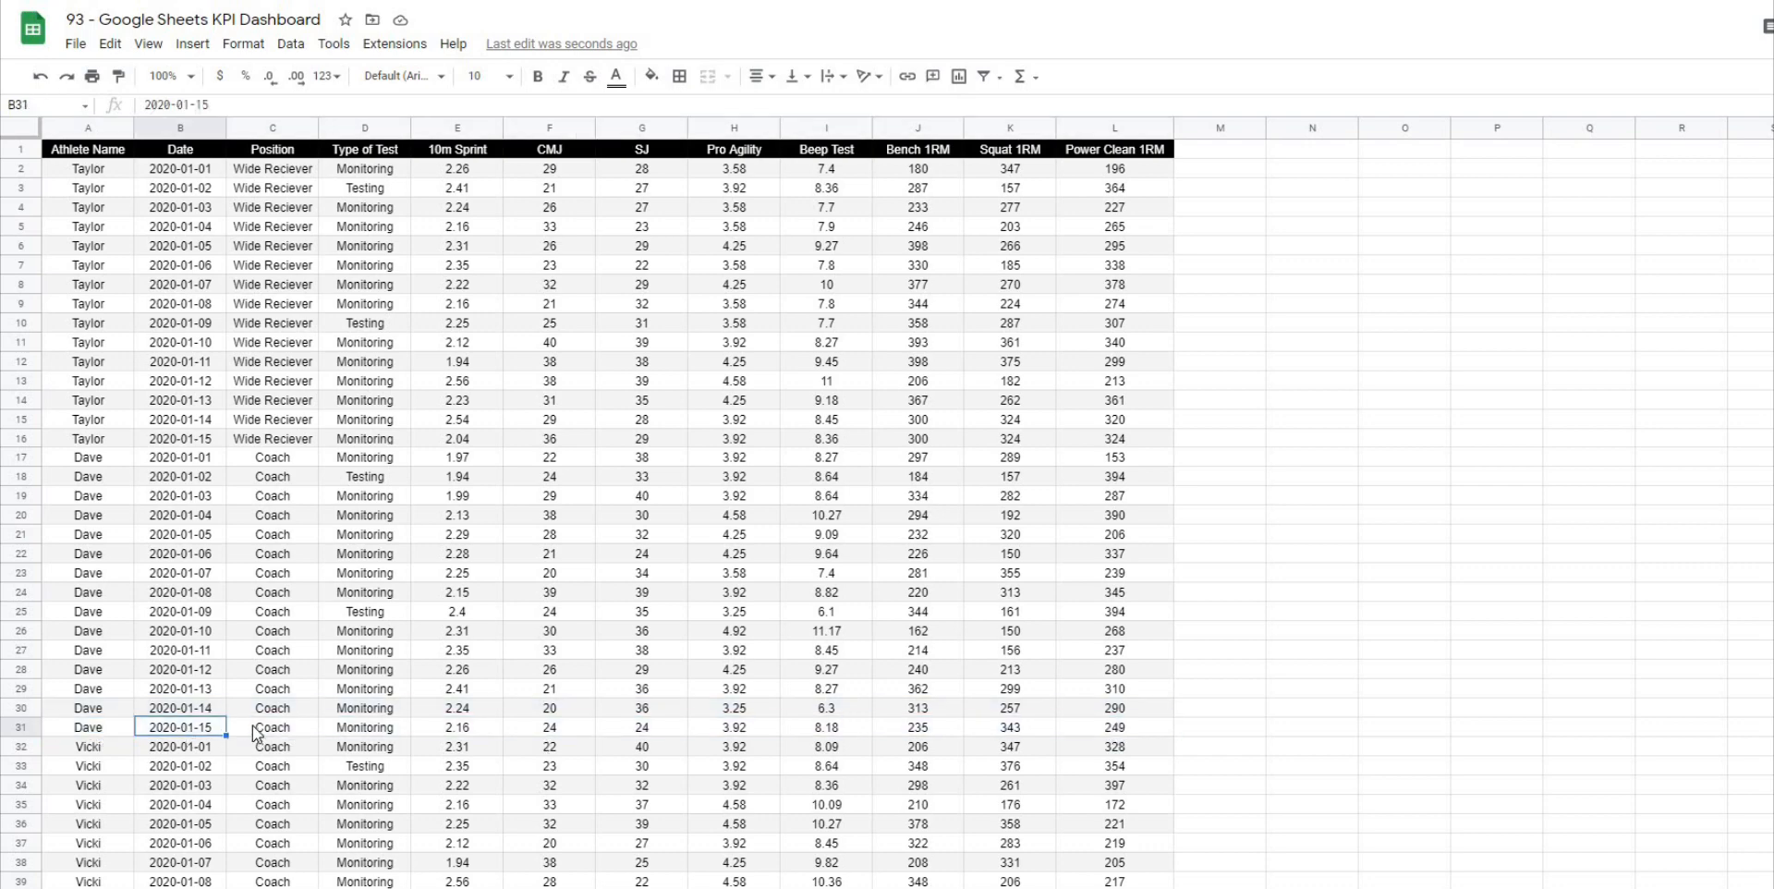
pyautogui.press('Delete')
pyautogui.press('Left')
pyautogui.press('Delete')
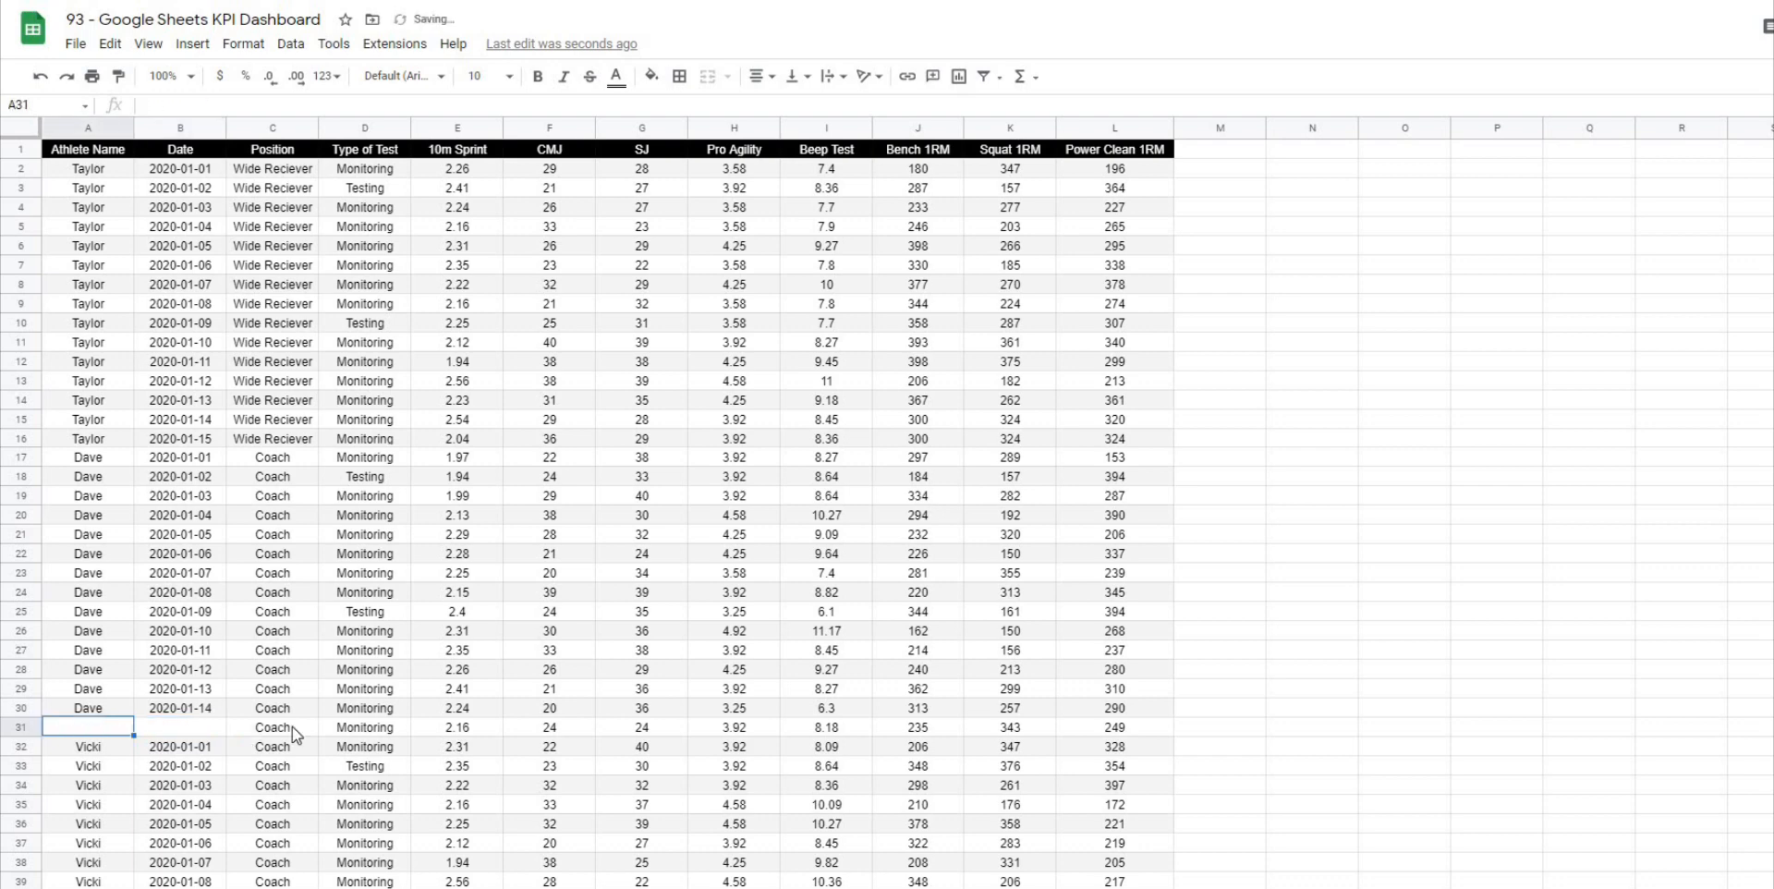
# Step: Return to the dashboard and check the date calculated in Z13 without the row 31 record
pyautogui.click(386, 714)
pyautogui.click(473, 886)
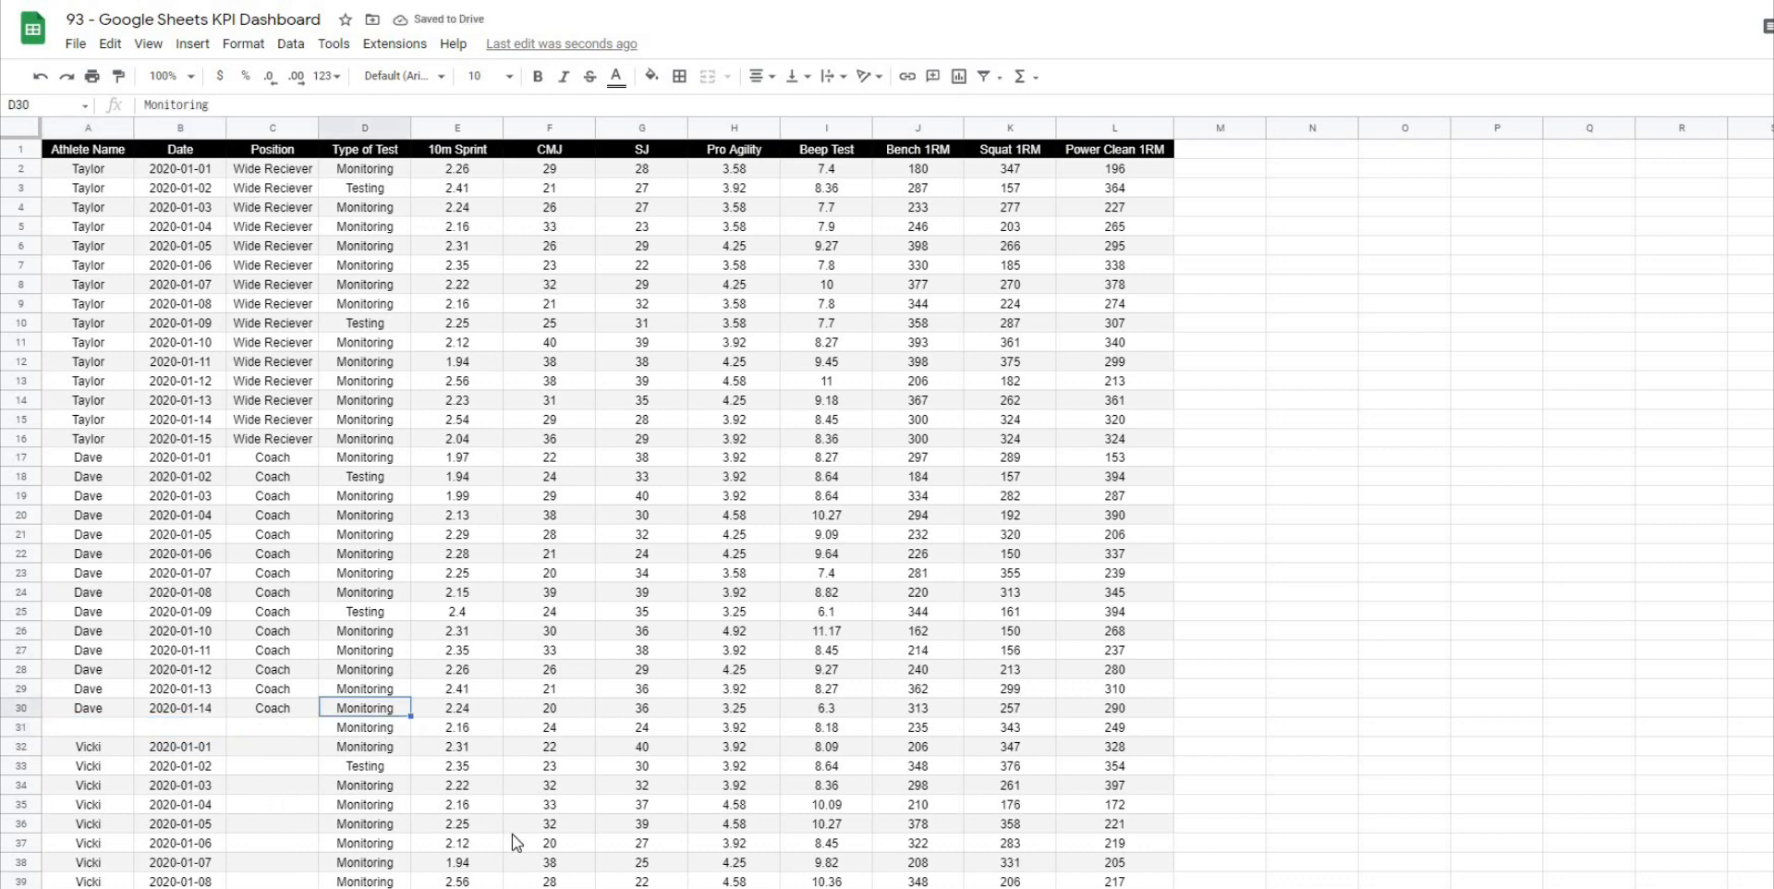
pyautogui.click(1197, 386)
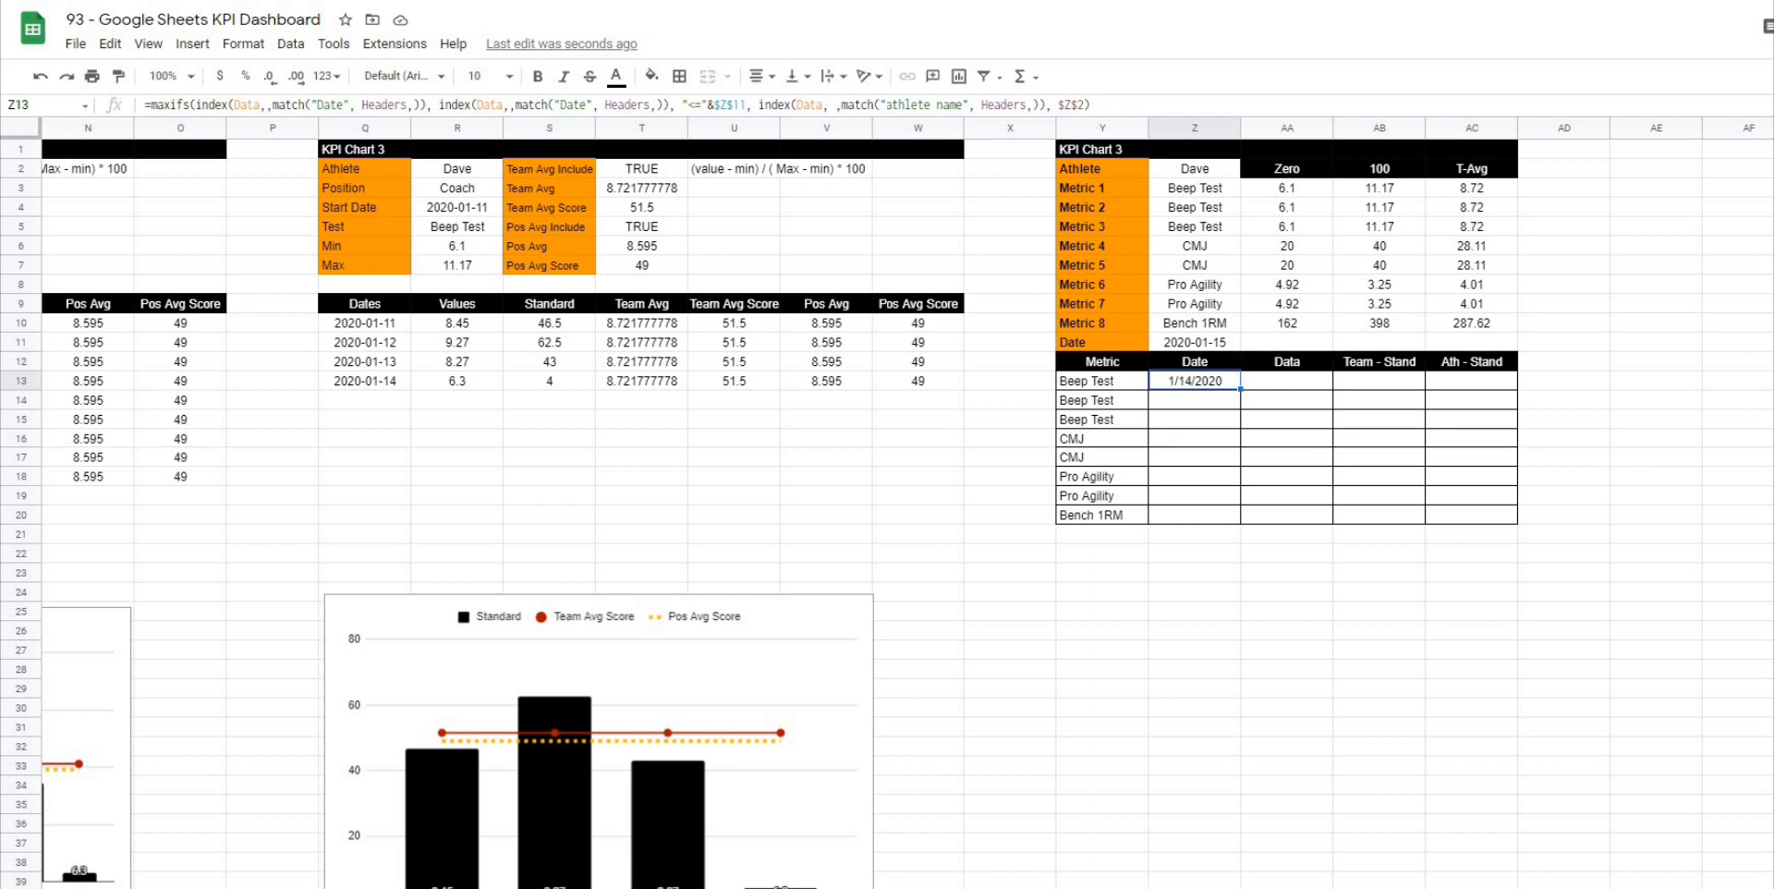
# Step: Restore the athlete name and the date 2020-01-15 in row 31 of the data sheet
pyautogui.click(319, 886)
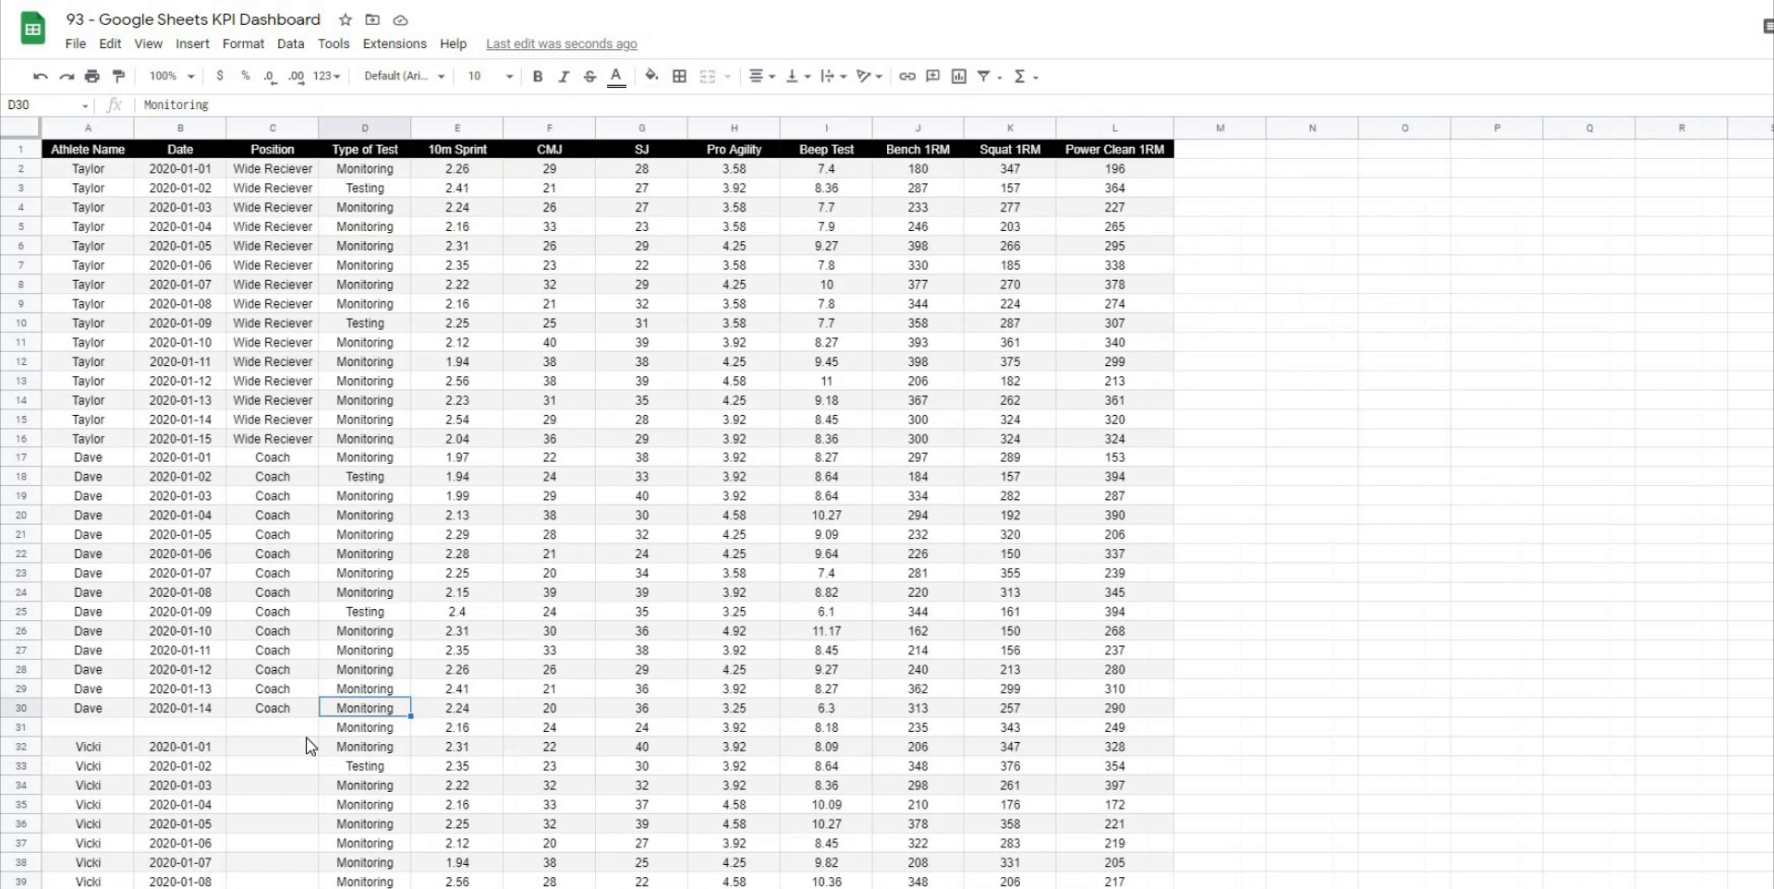
pyautogui.click(178, 729)
pyautogui.write('2020-01-15')
pyautogui.press('Return')
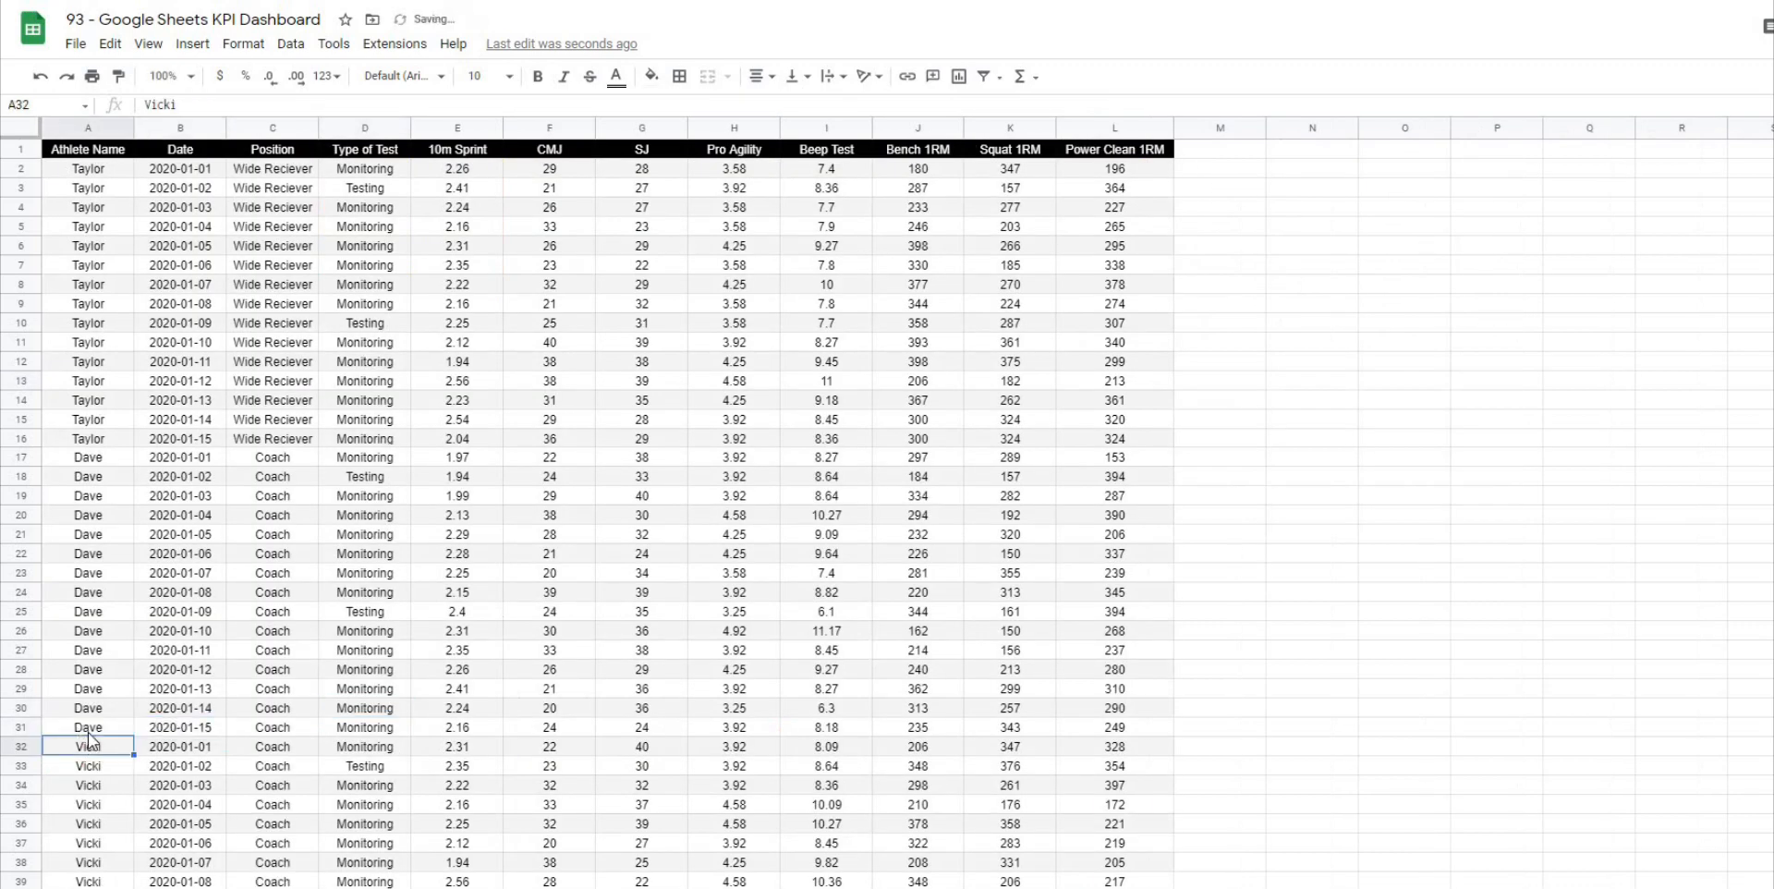
# Step: Go back to the dashboard and recheck the Z13 date with the record restored
pyautogui.click(185, 885)
pyautogui.click(1247, 516)
pyautogui.click(1183, 364)
pyautogui.click(1191, 386)
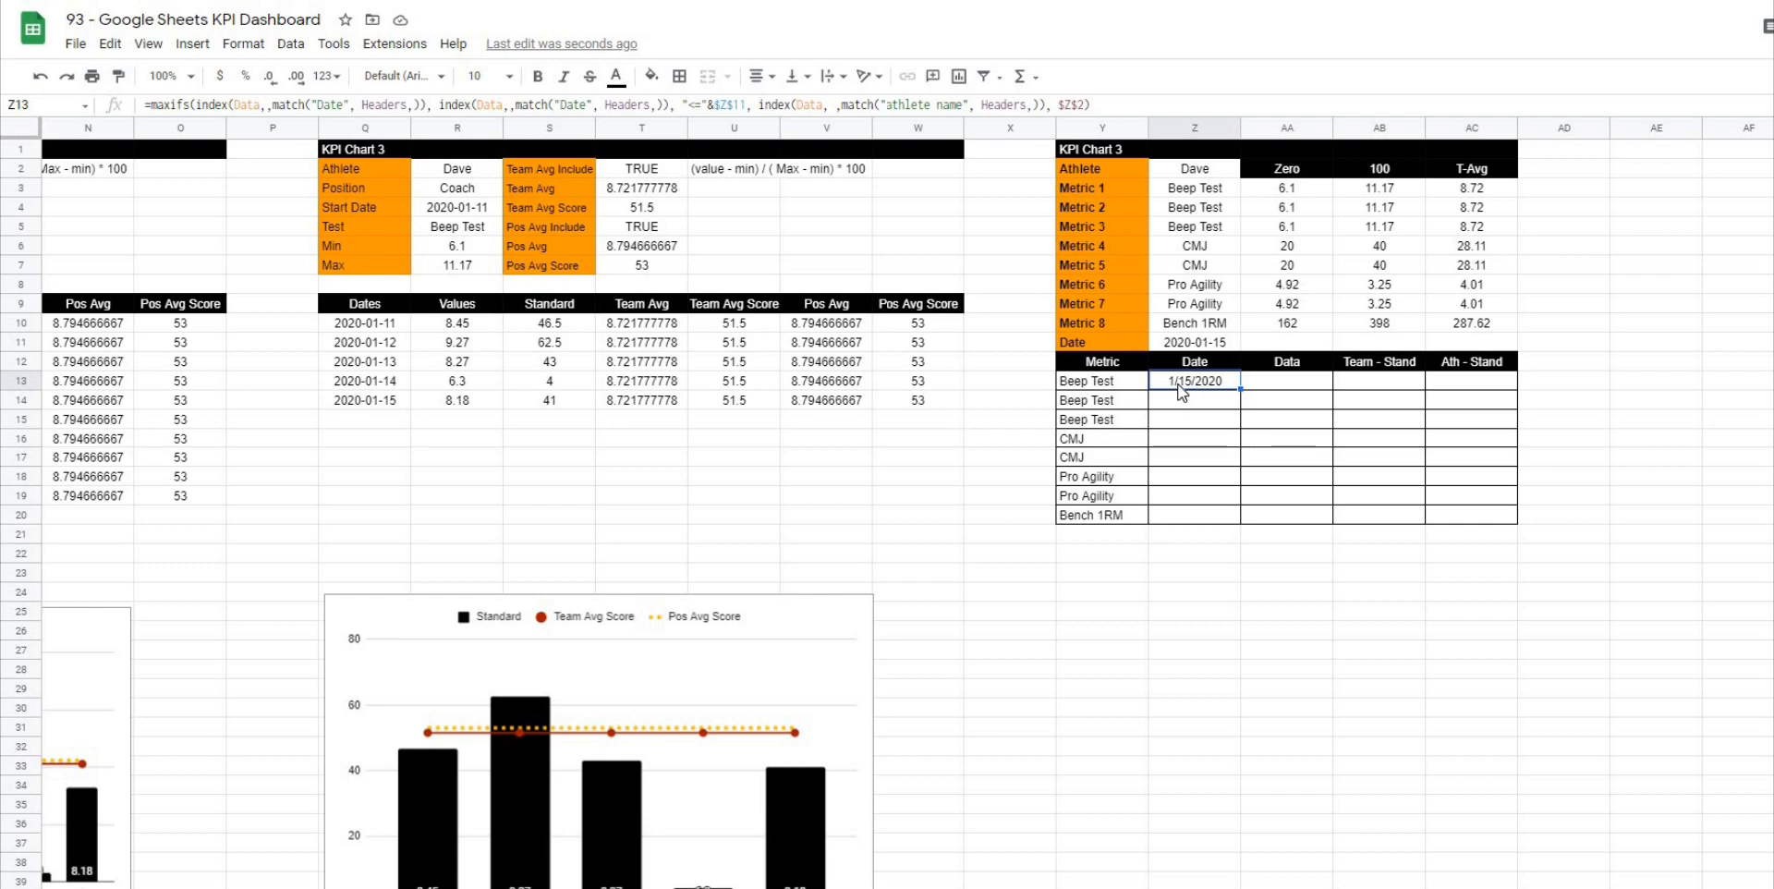
# Step: Add index(Data,,match(Y13, Headers,)) as the third criteria range of the MAXIFS formula in Z13
pyautogui.click(1137, 101)
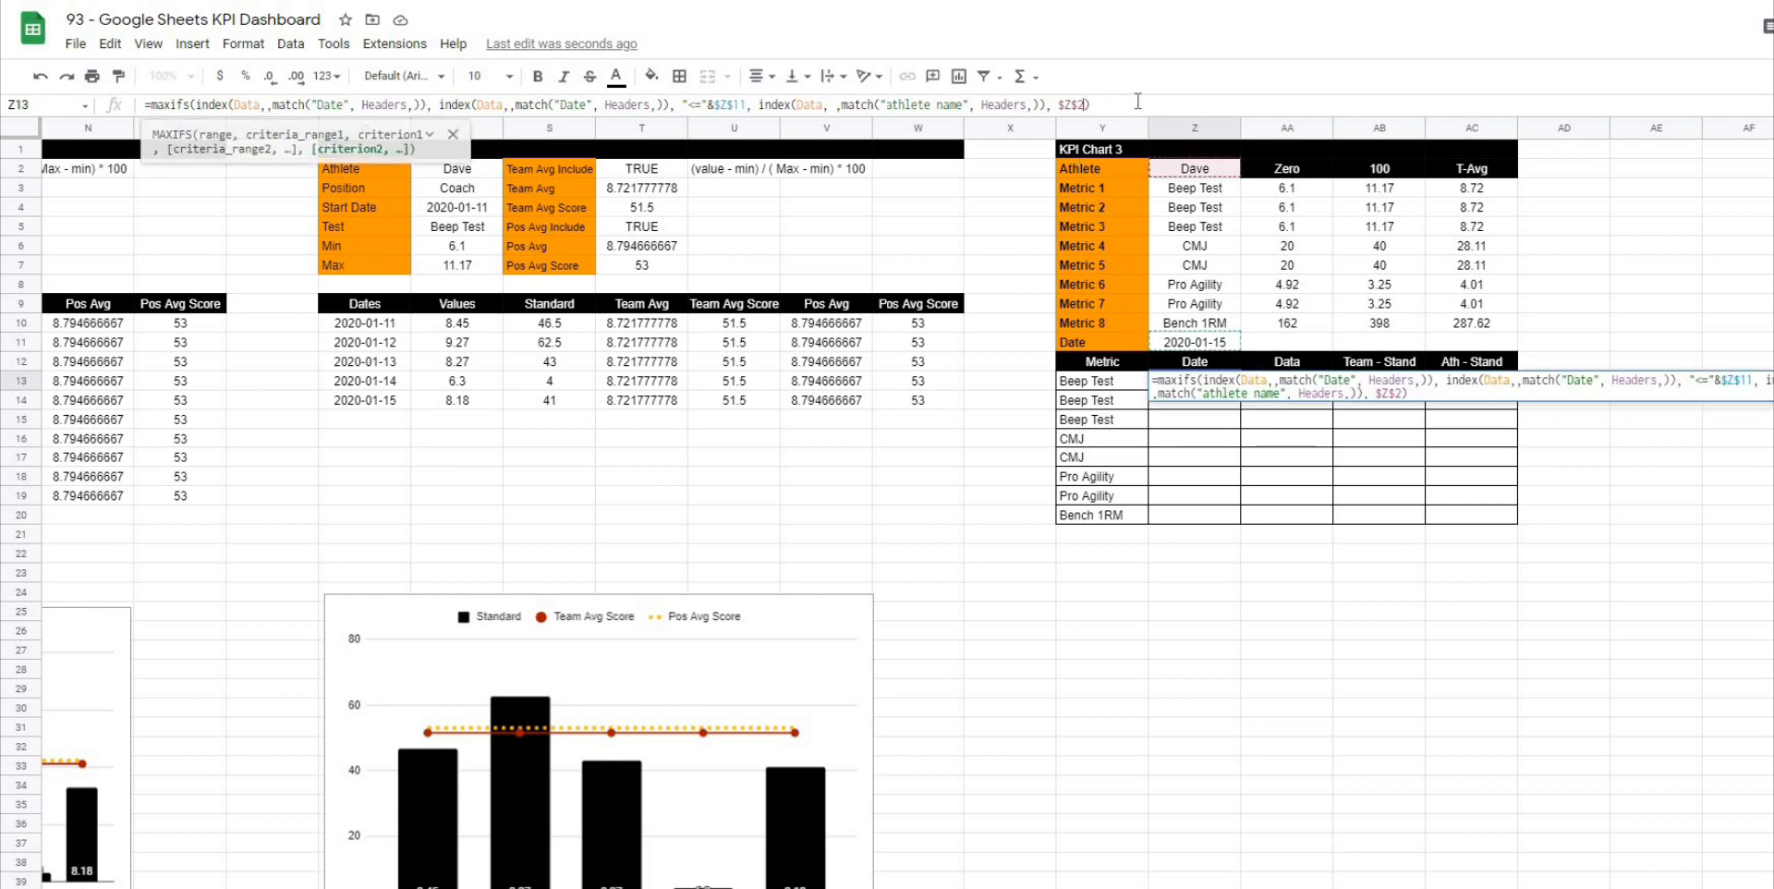
pyautogui.write(', ')
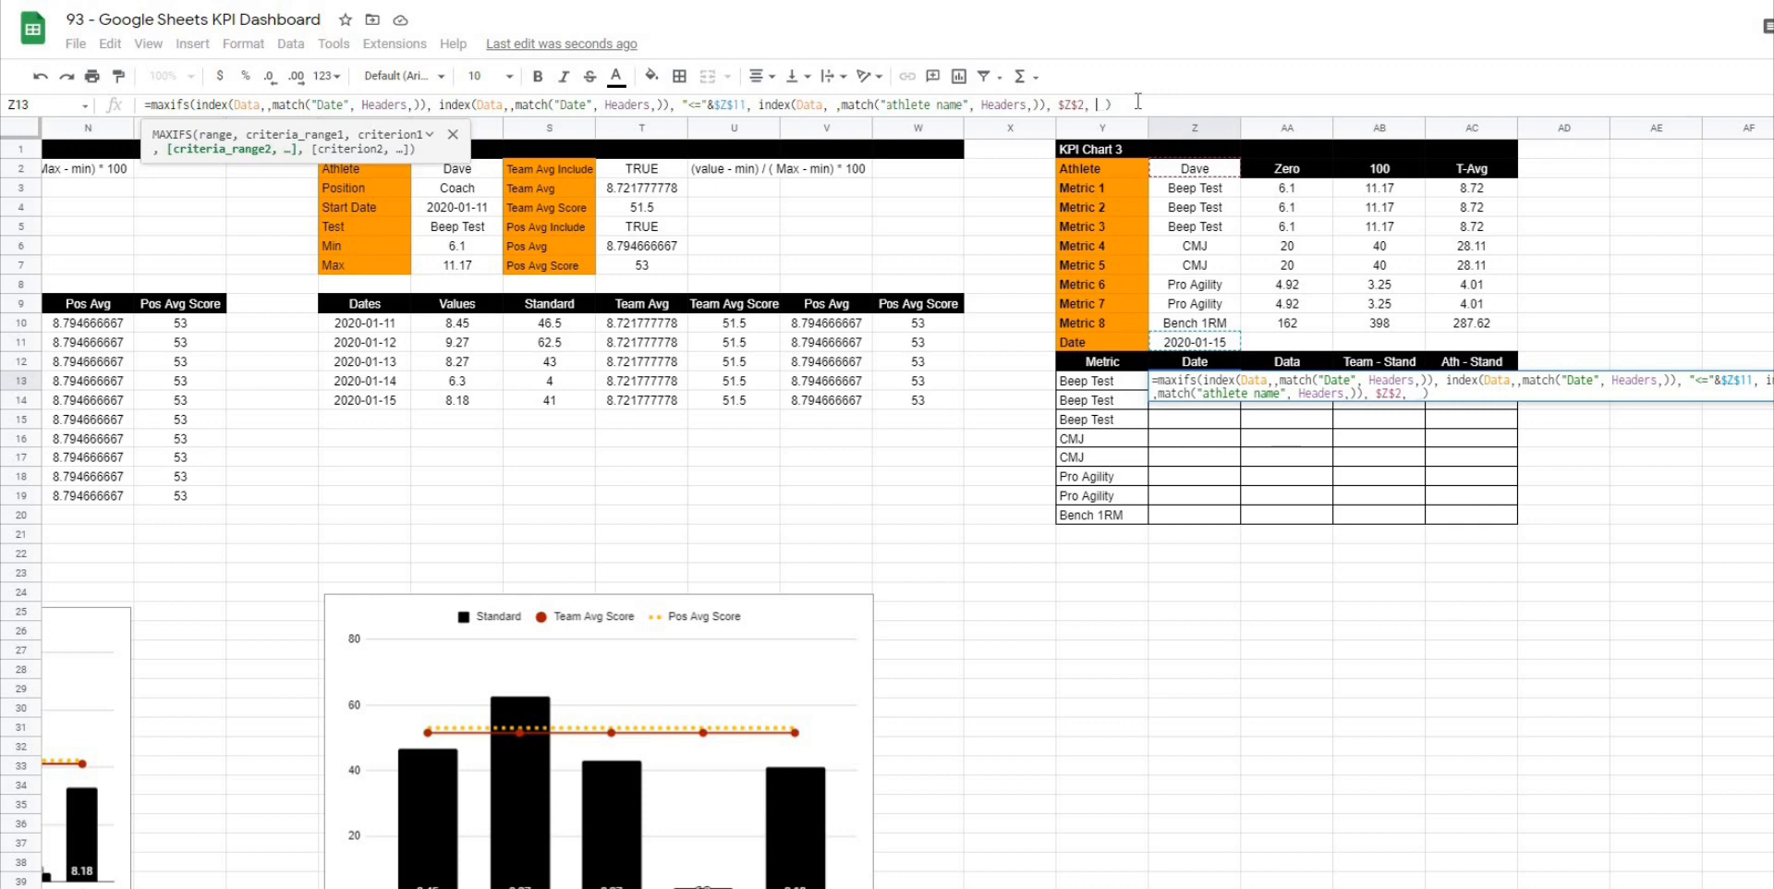
pyautogui.write('index(')
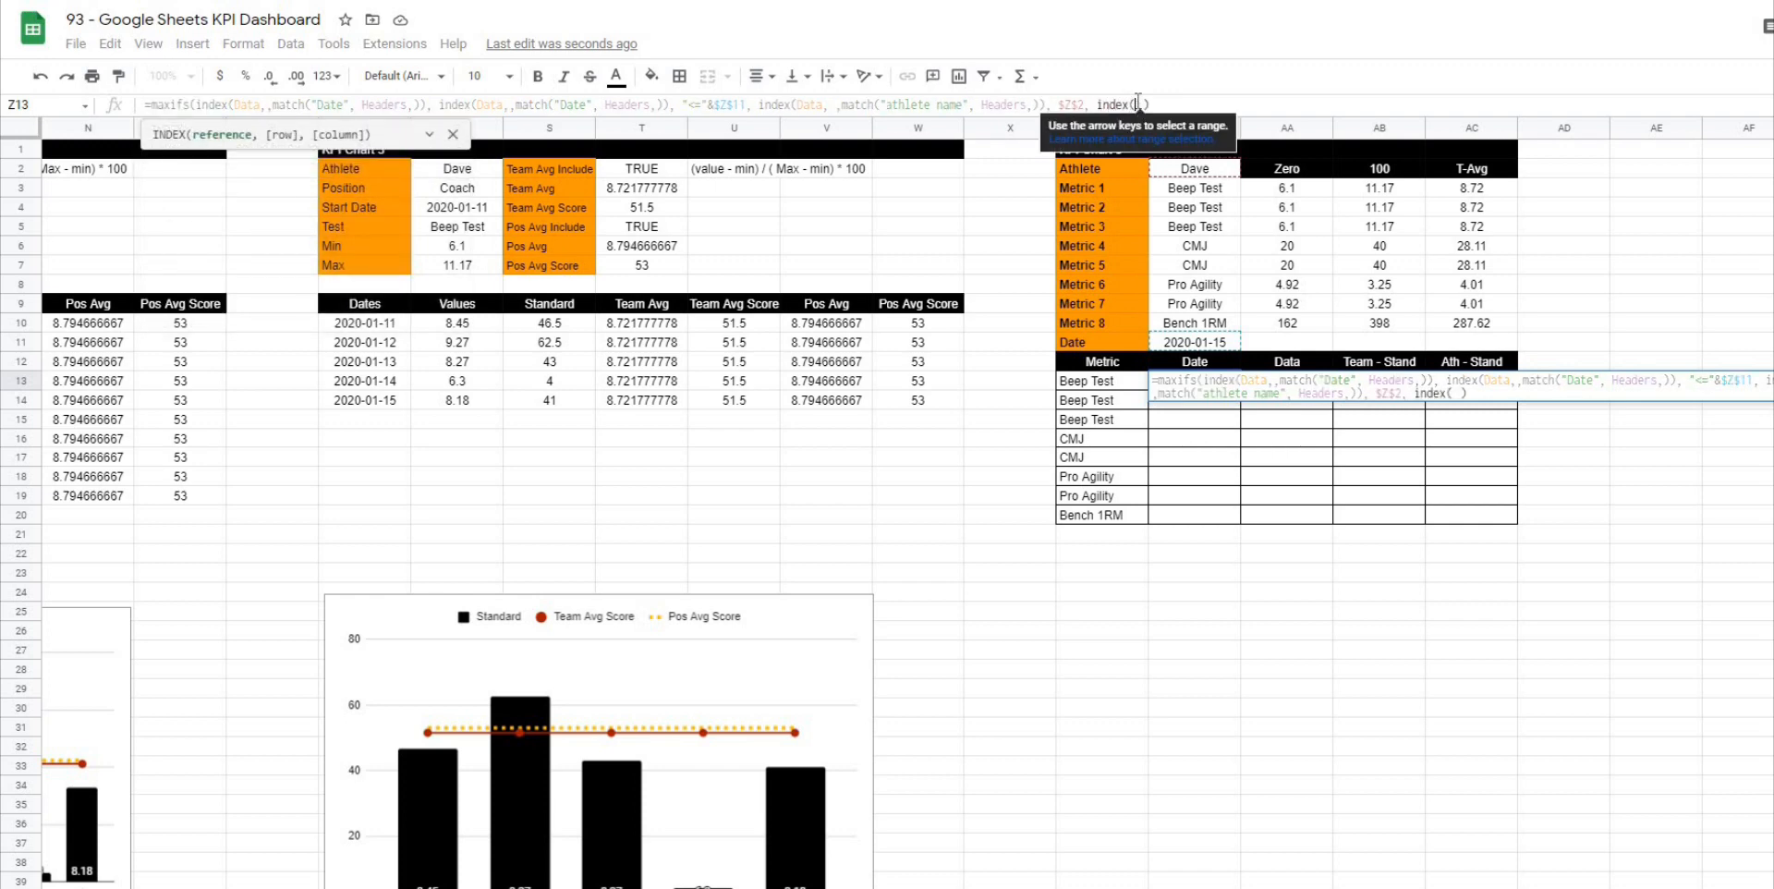
pyautogui.write('Data,')
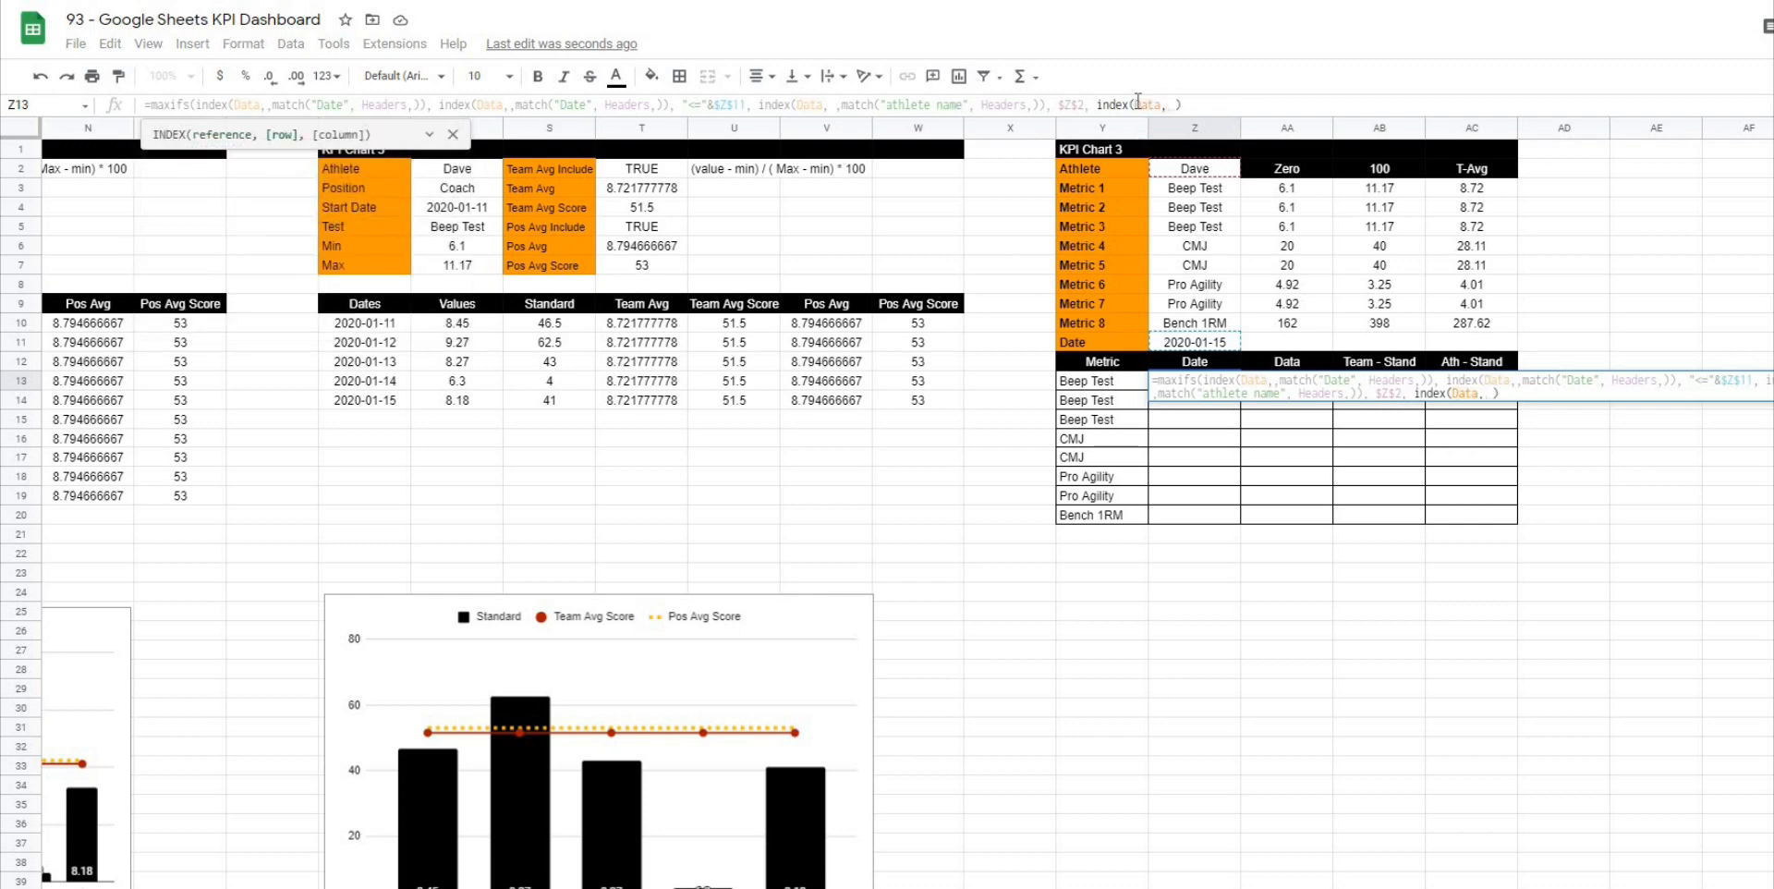
pyautogui.write(',match(')
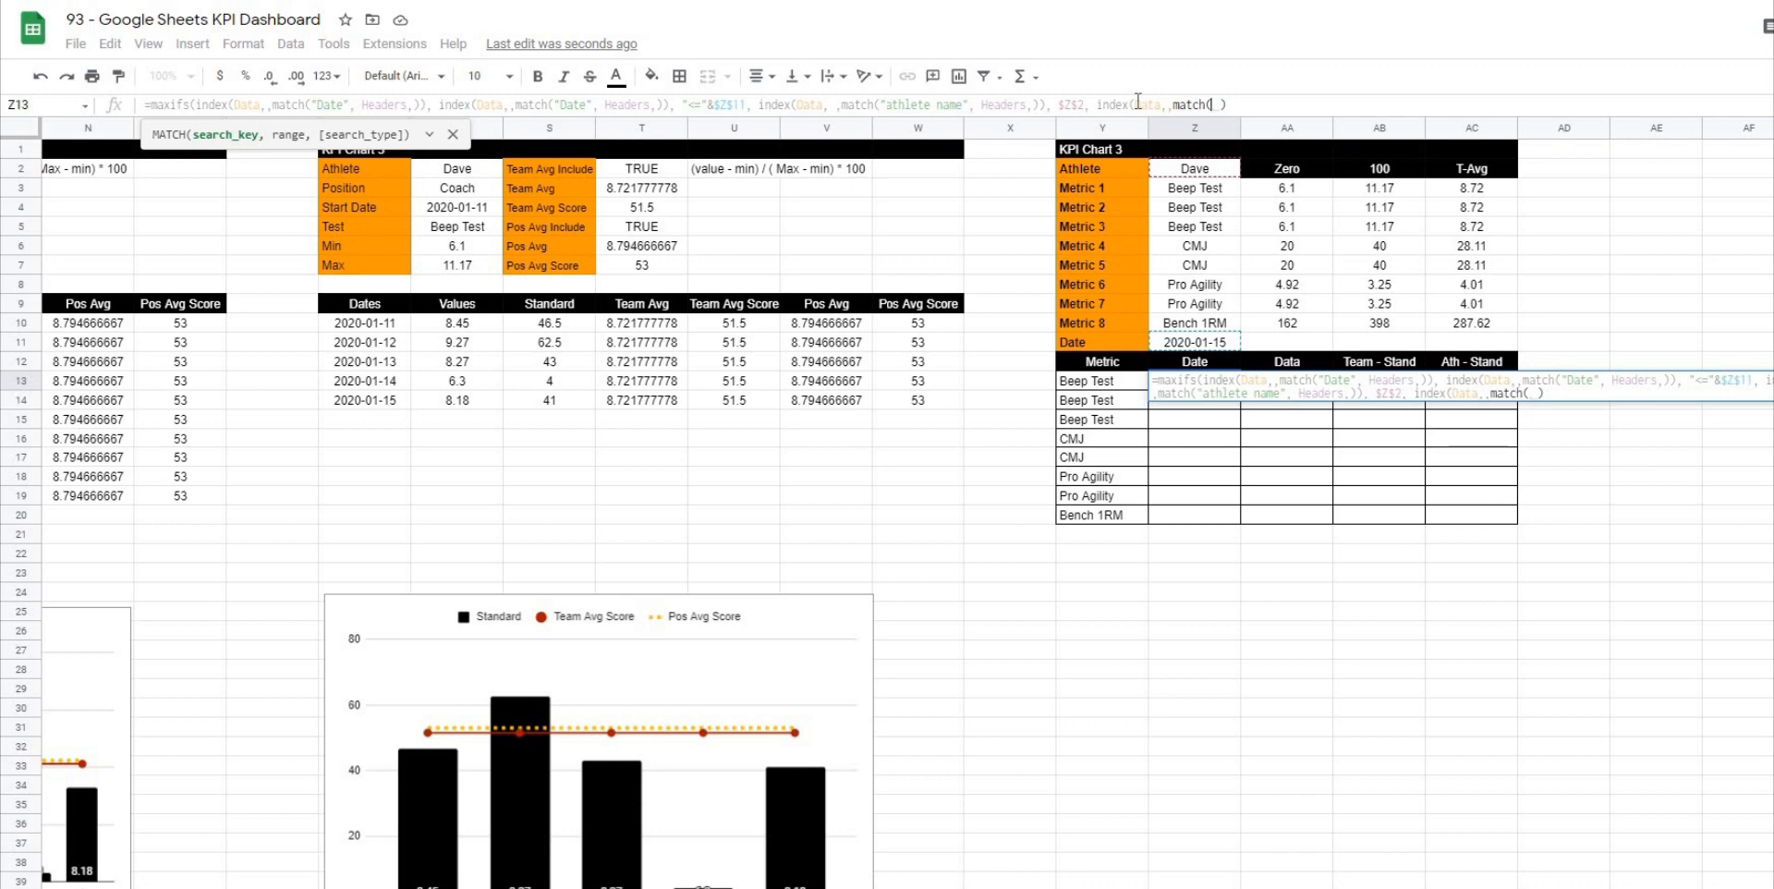
pyautogui.click(1101, 386)
pyautogui.write(', ')
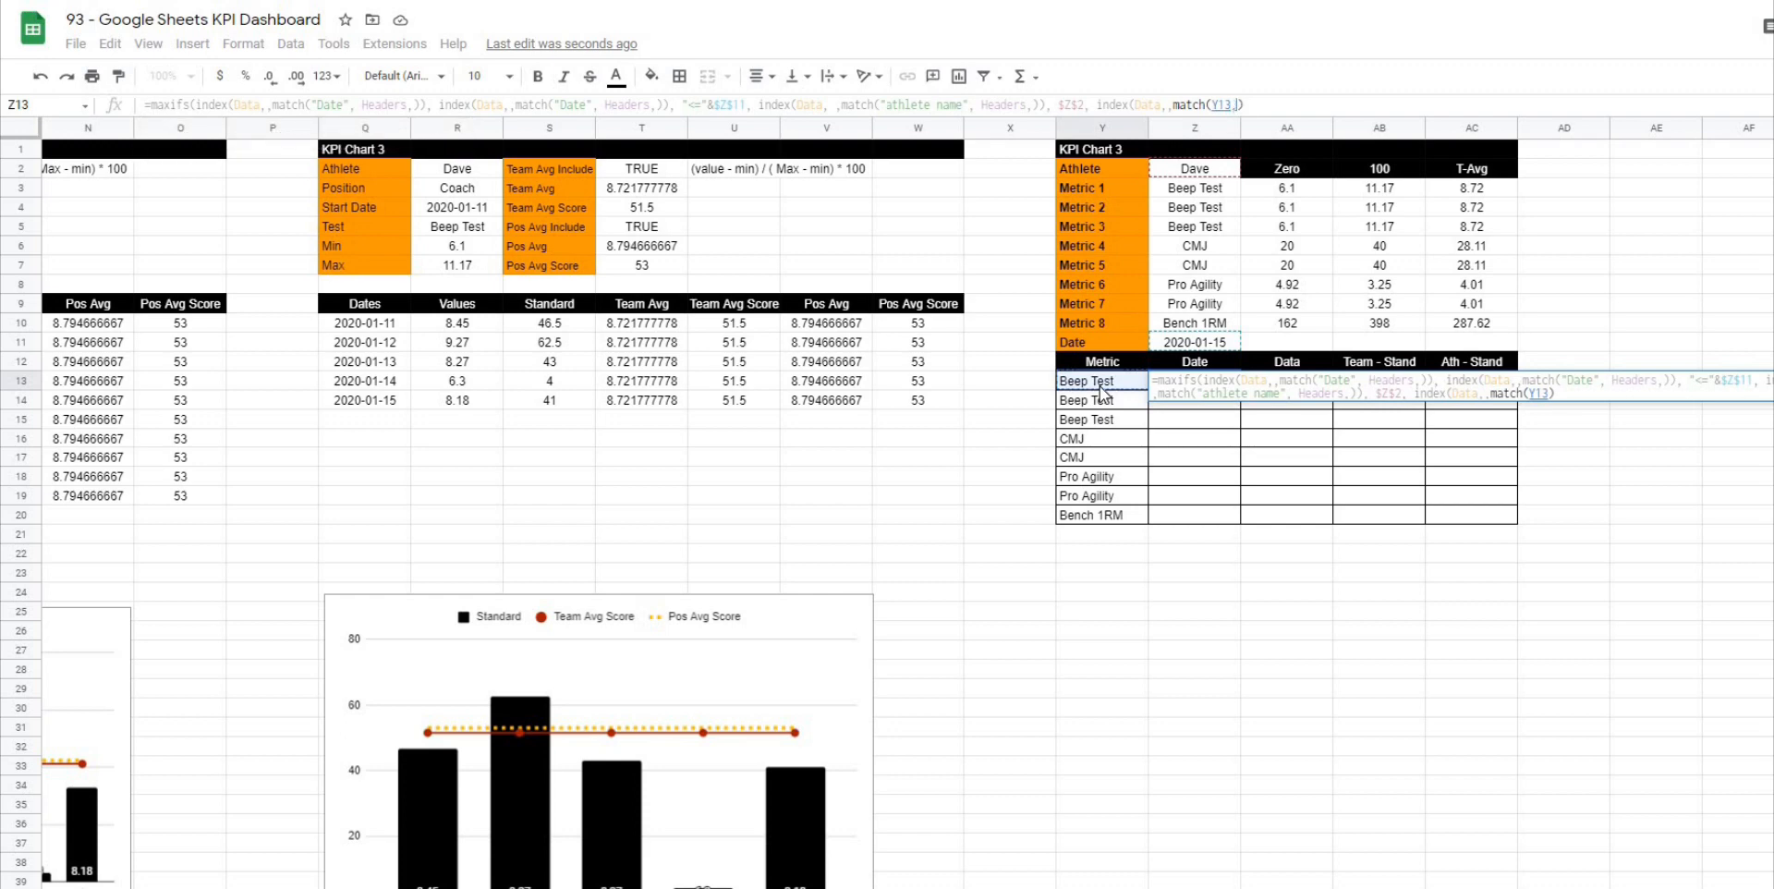
pyautogui.write('Headers')
pyautogui.press('Tab')
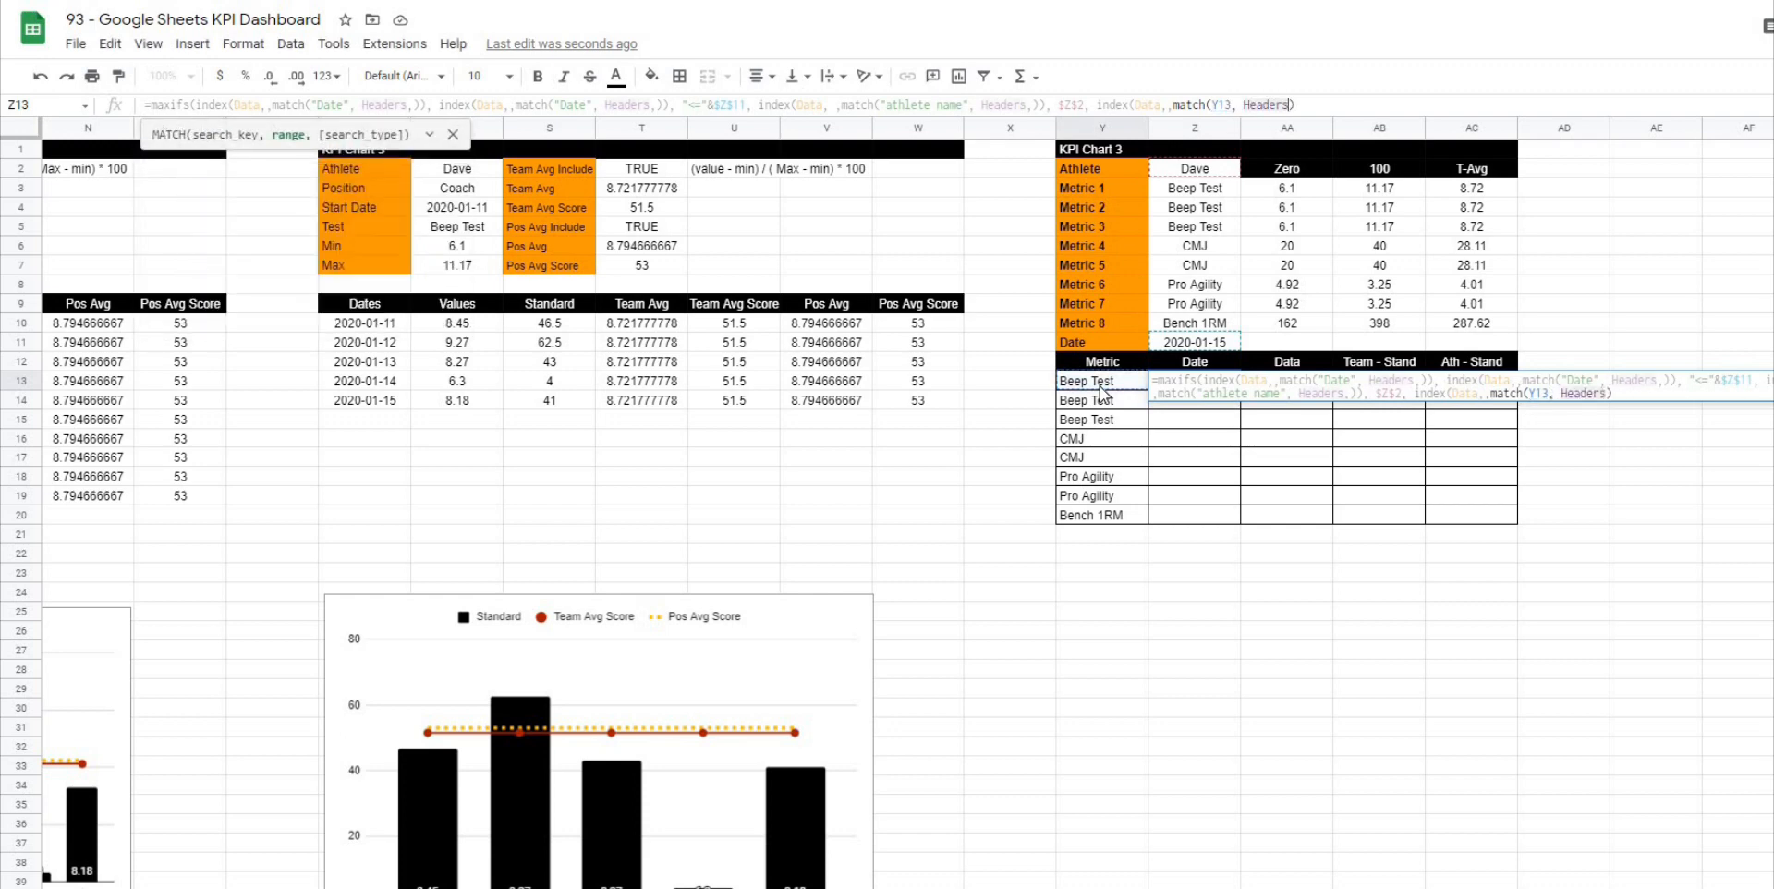
pyautogui.write(',))')
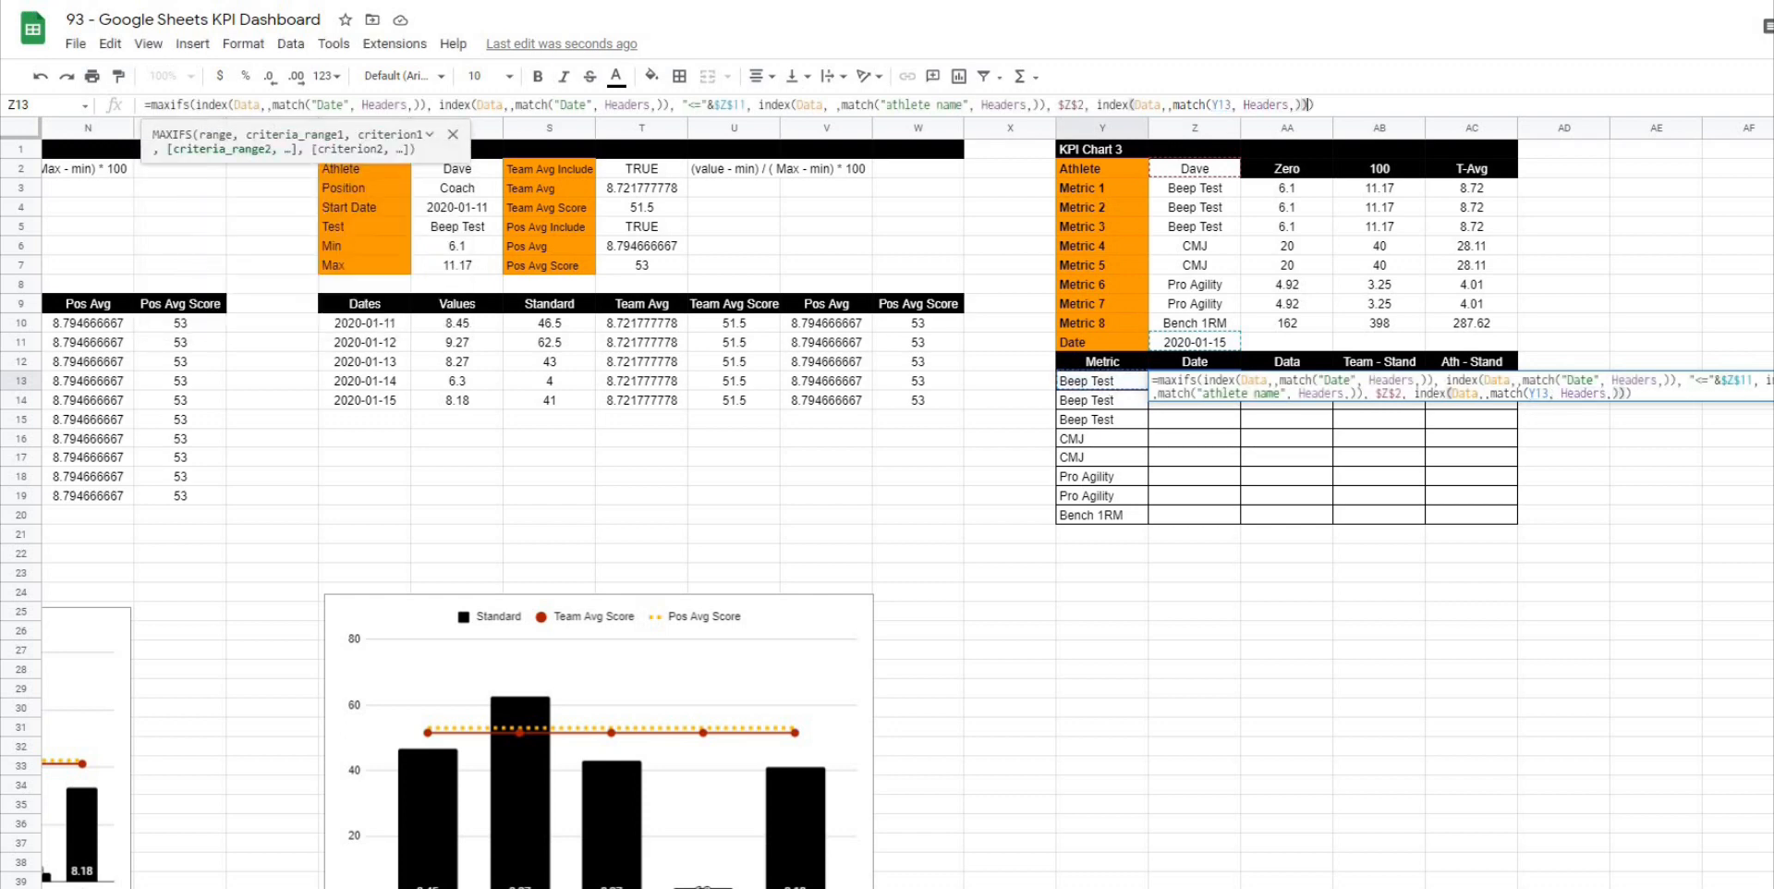
# Step: Finish the Z13 formula with the criterion ">0" for the metric's values
pyautogui.write(', ')
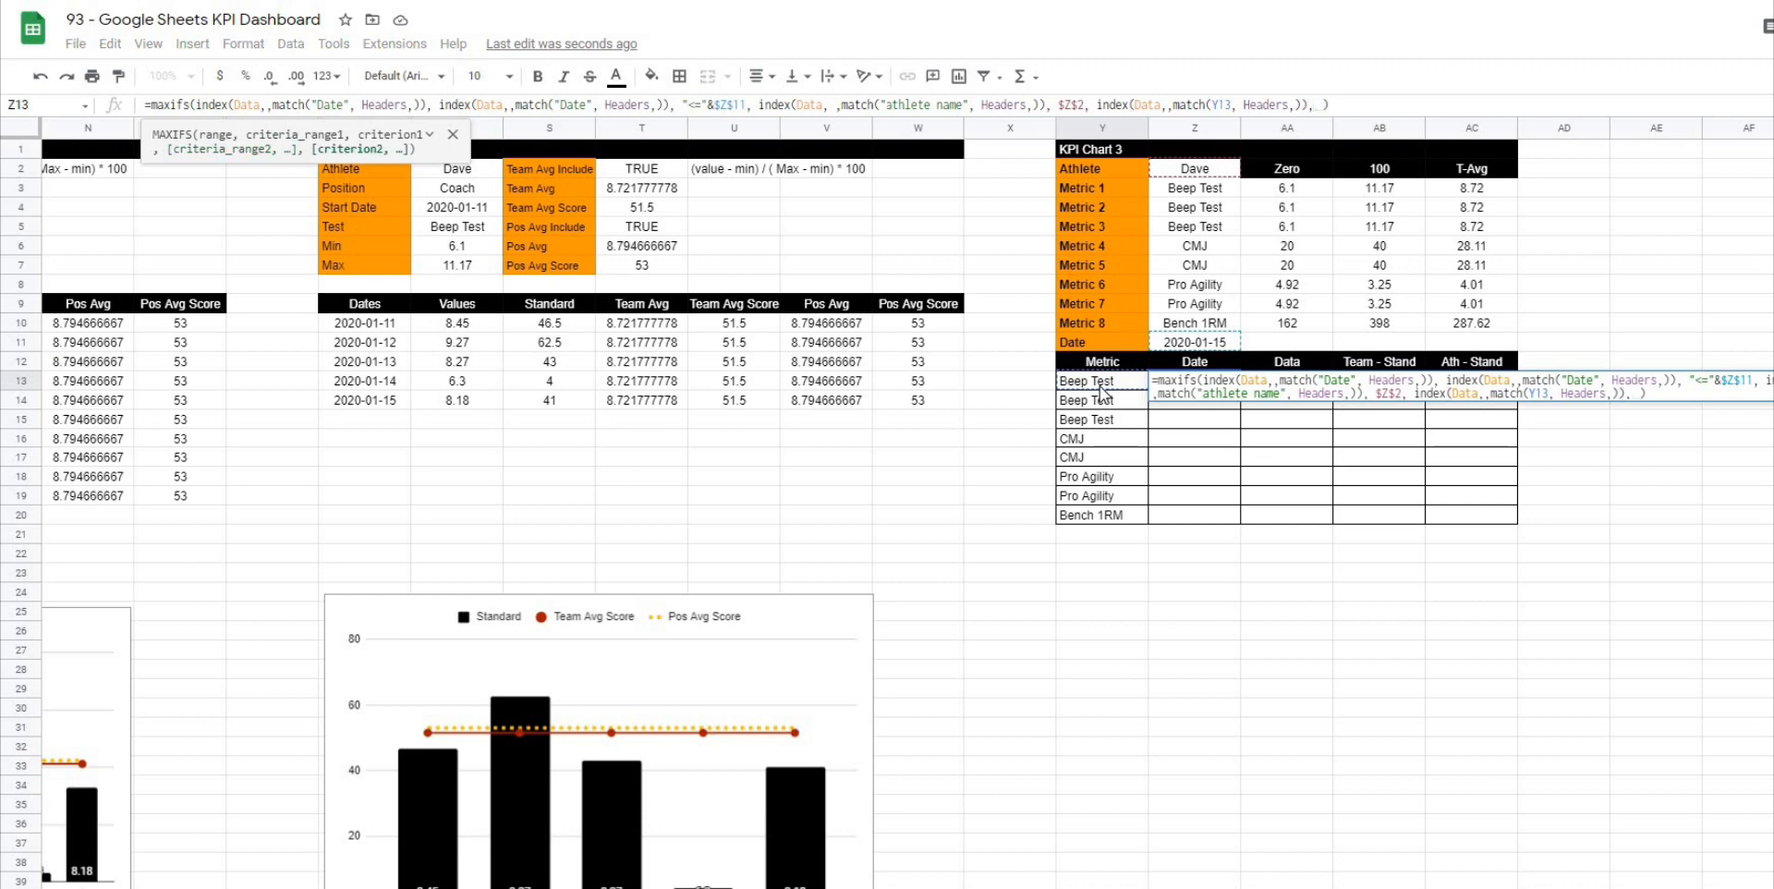
pyautogui.write('"')
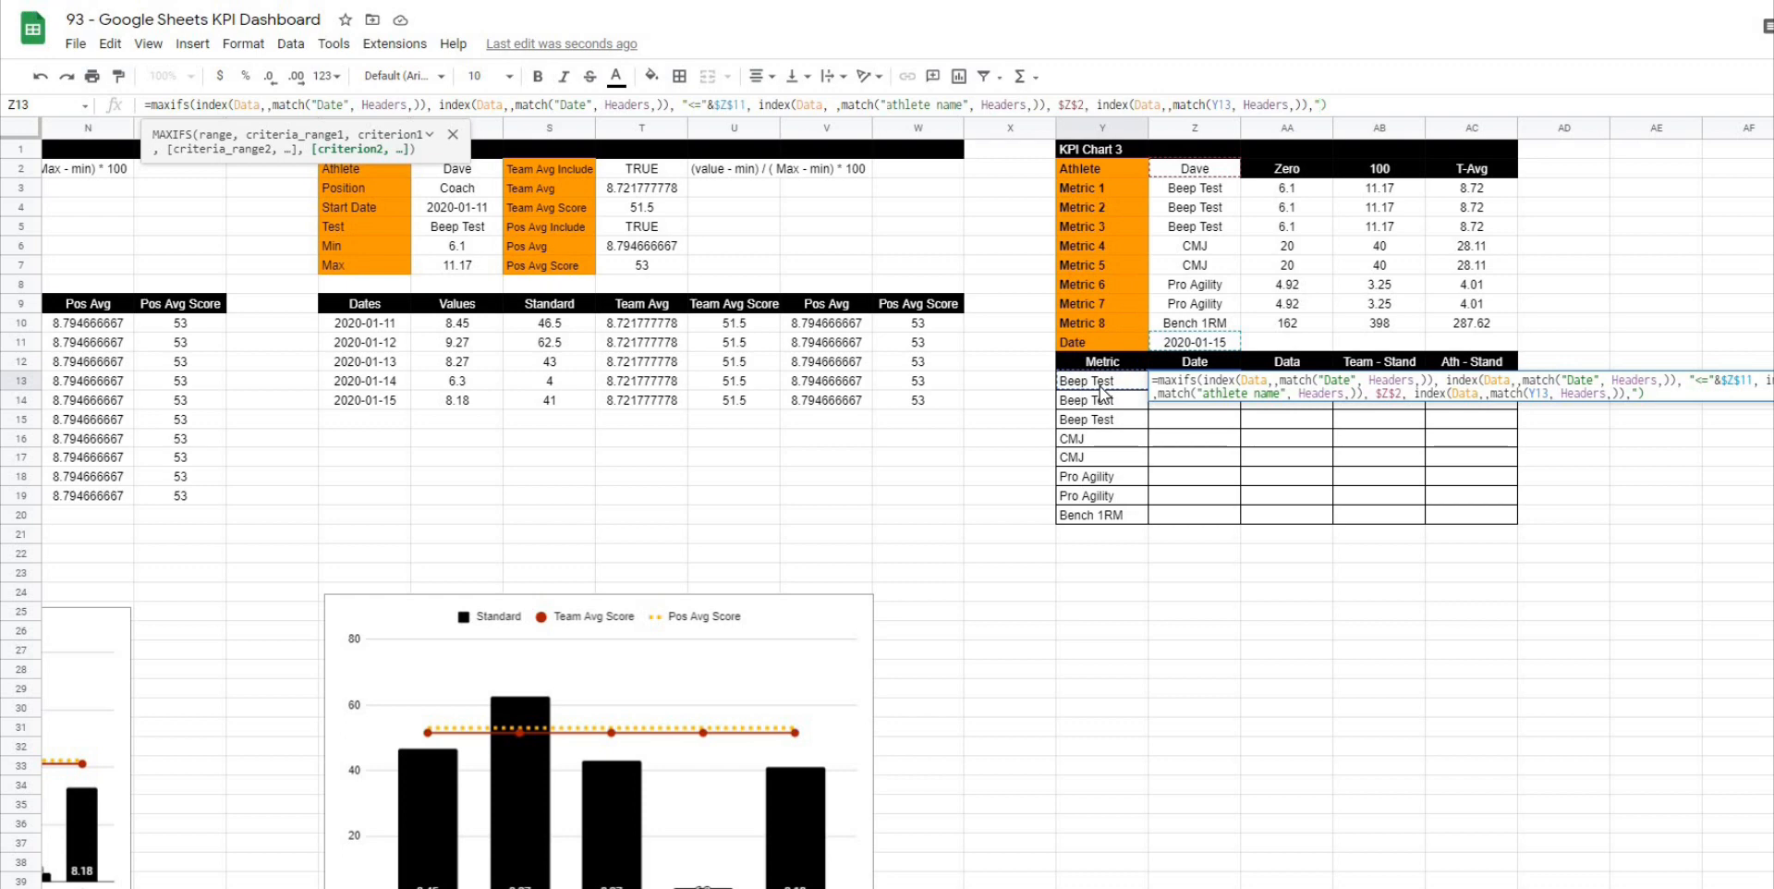
pyautogui.write('>0"')
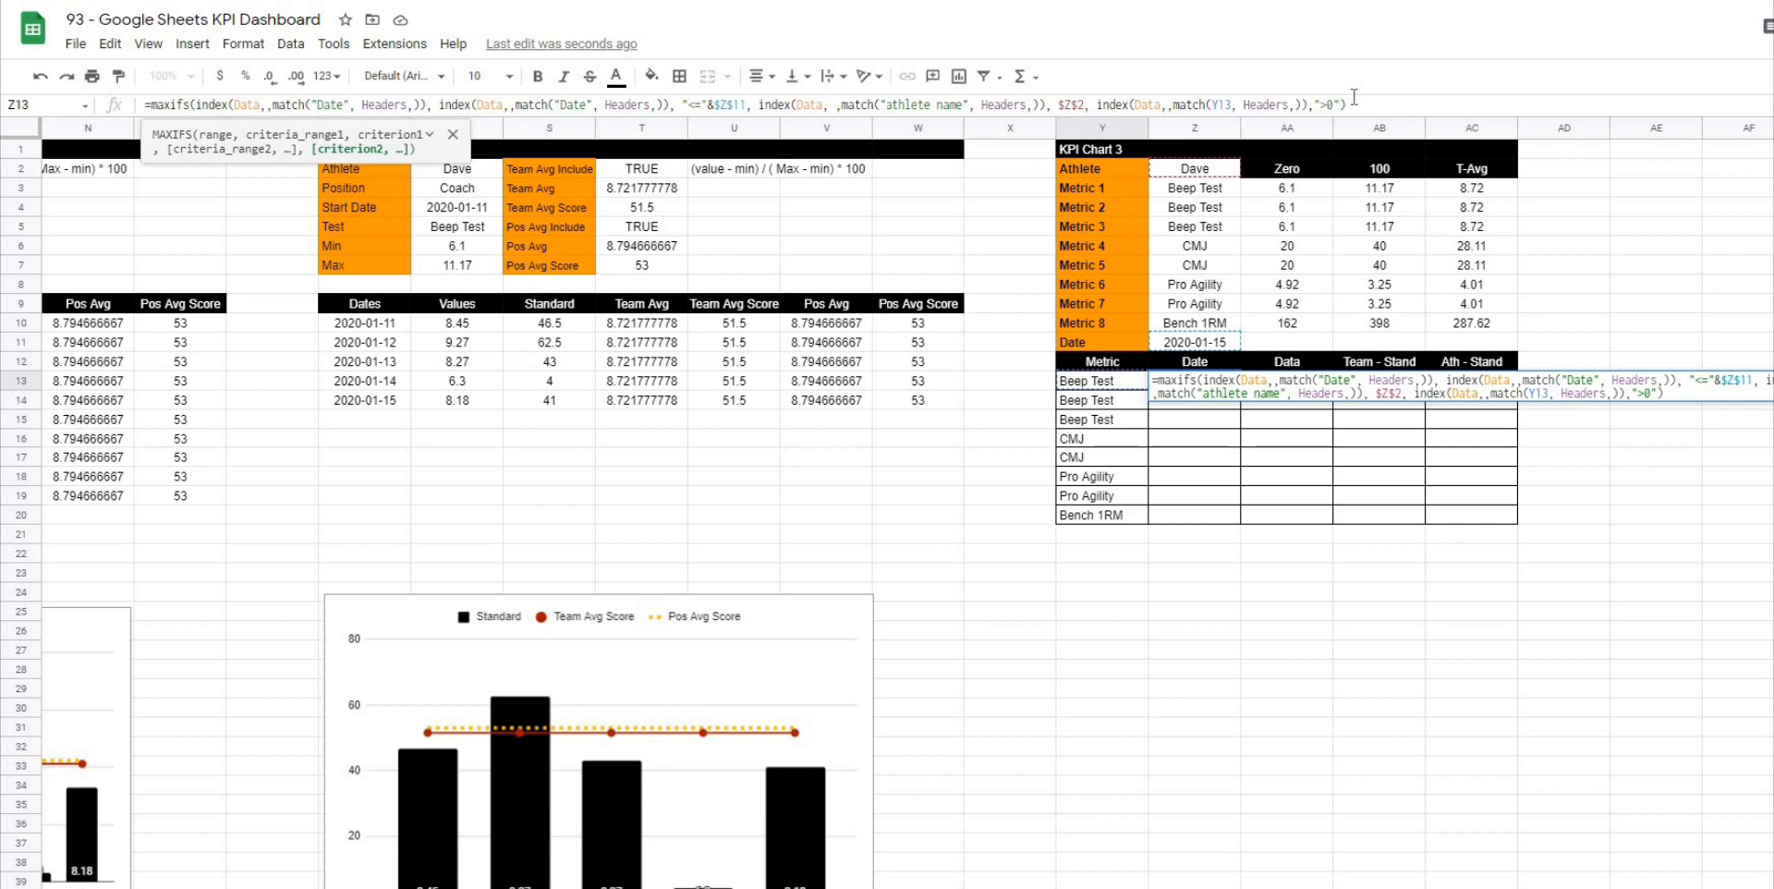
pyautogui.press('Return')
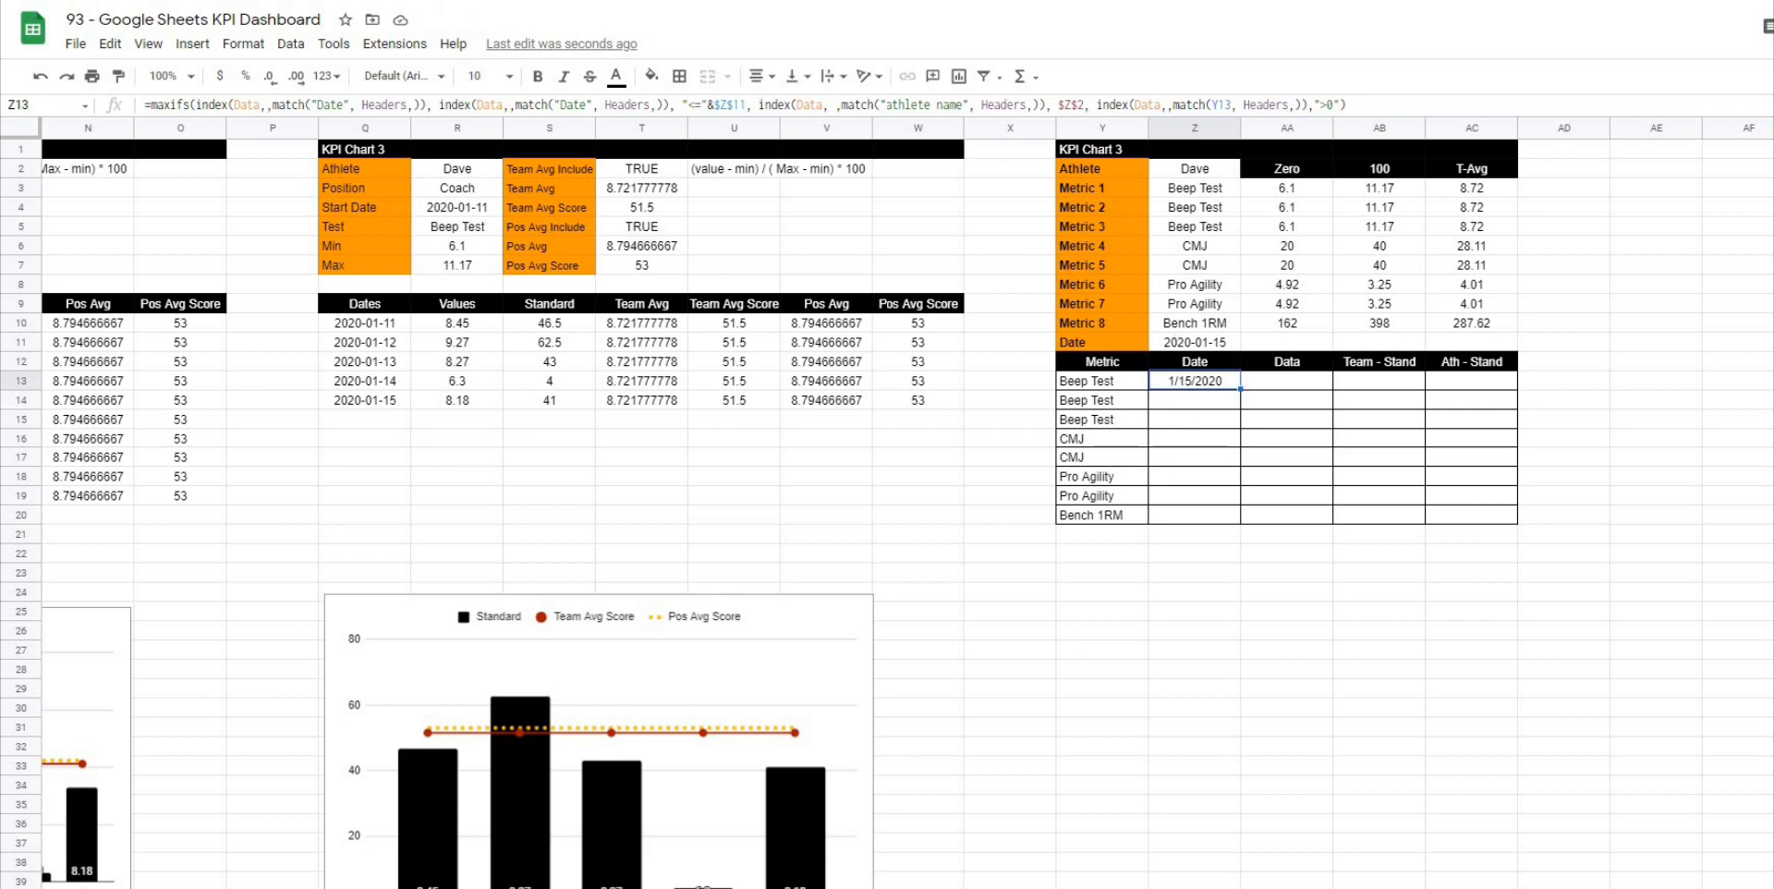
# Step: Clear the Beep Test value of the 2020-01-15 record in row 31 of the data sheet
pyautogui.click(231, 888)
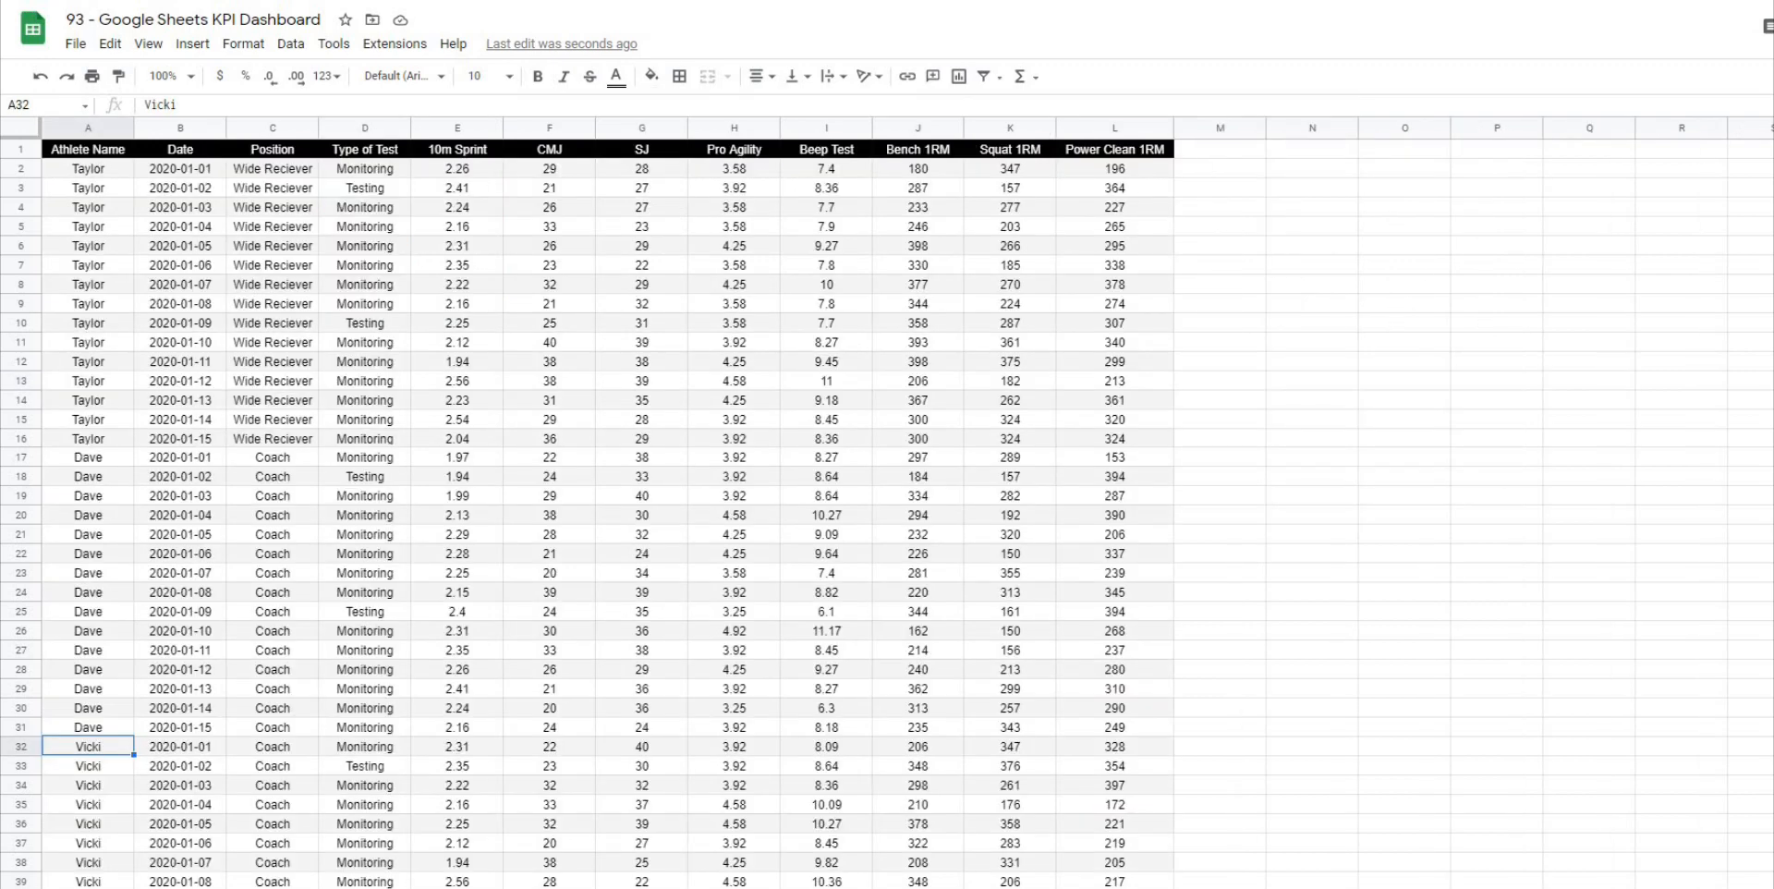
pyautogui.click(101, 730)
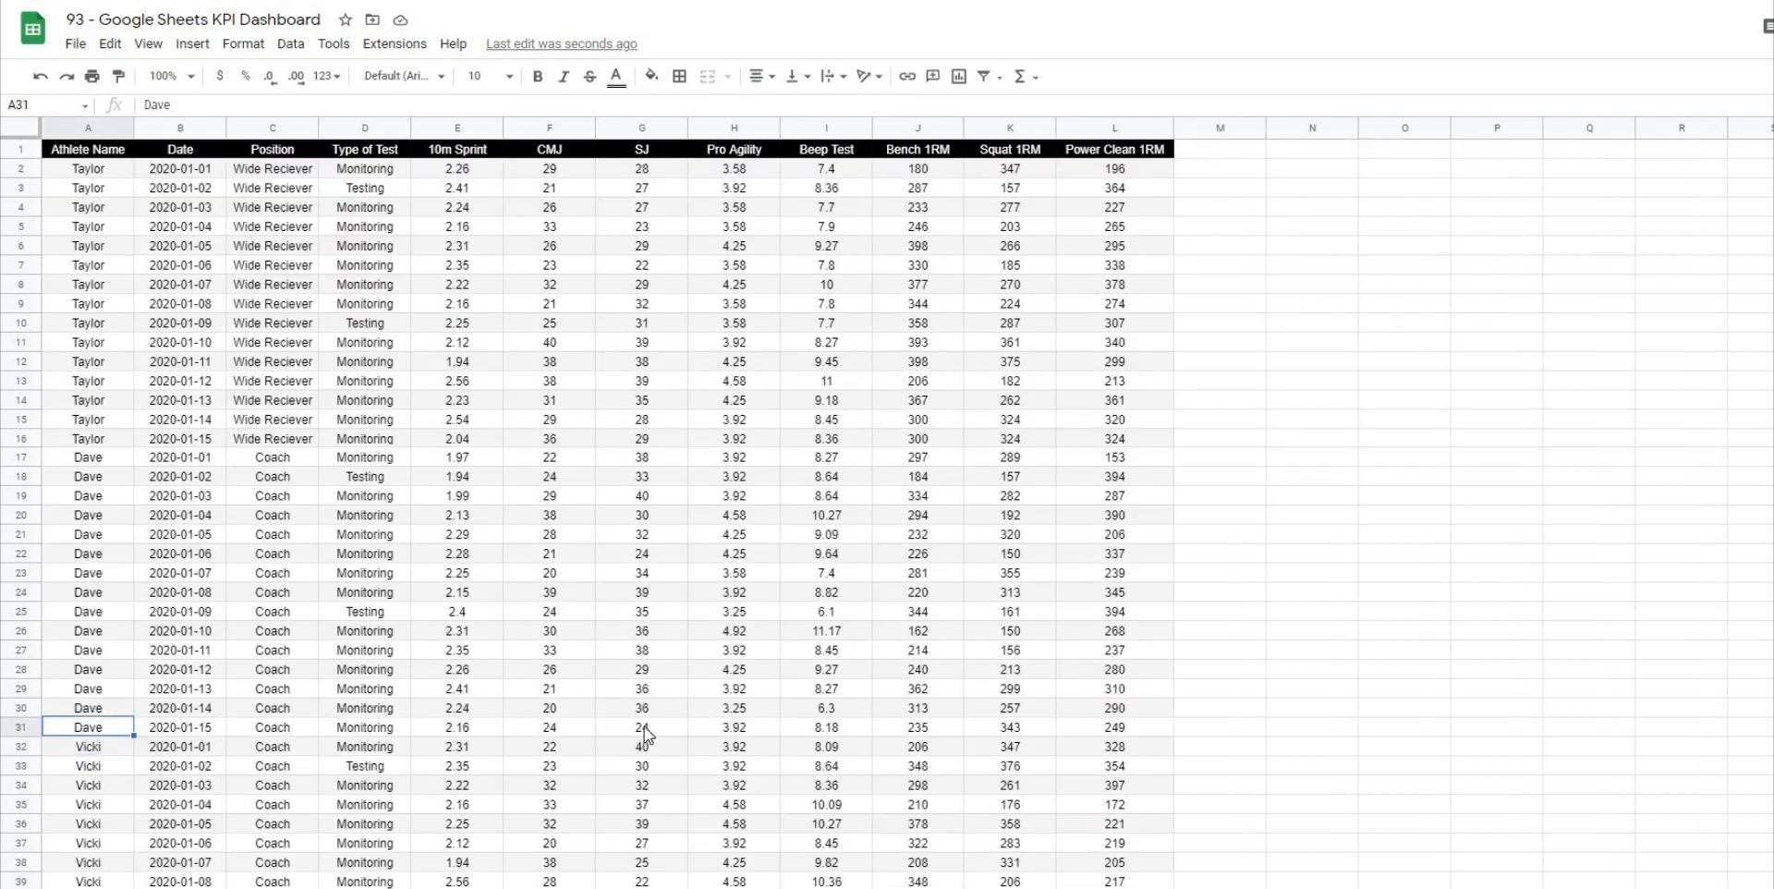
pyautogui.click(843, 728)
pyautogui.press('Delete')
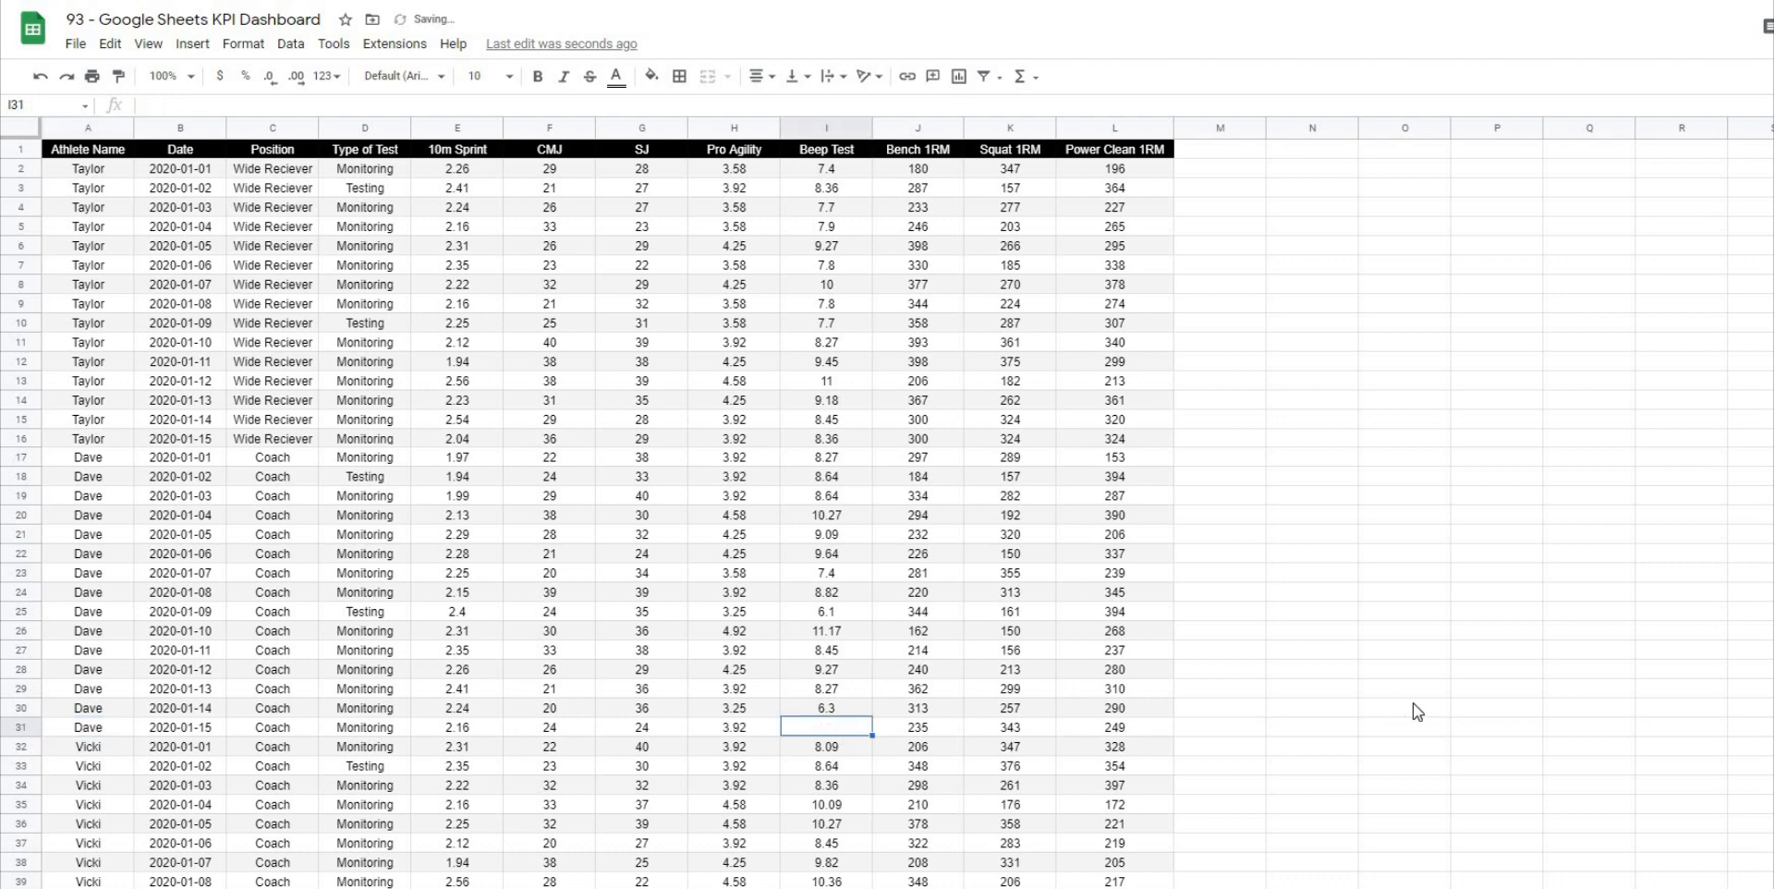
# Step: Return to the dashboard and check the Beep Test date in Z13 with the test value missing
pyautogui.click(1412, 706)
pyautogui.hotkey('ctrl', 'shift', 'pagedown')
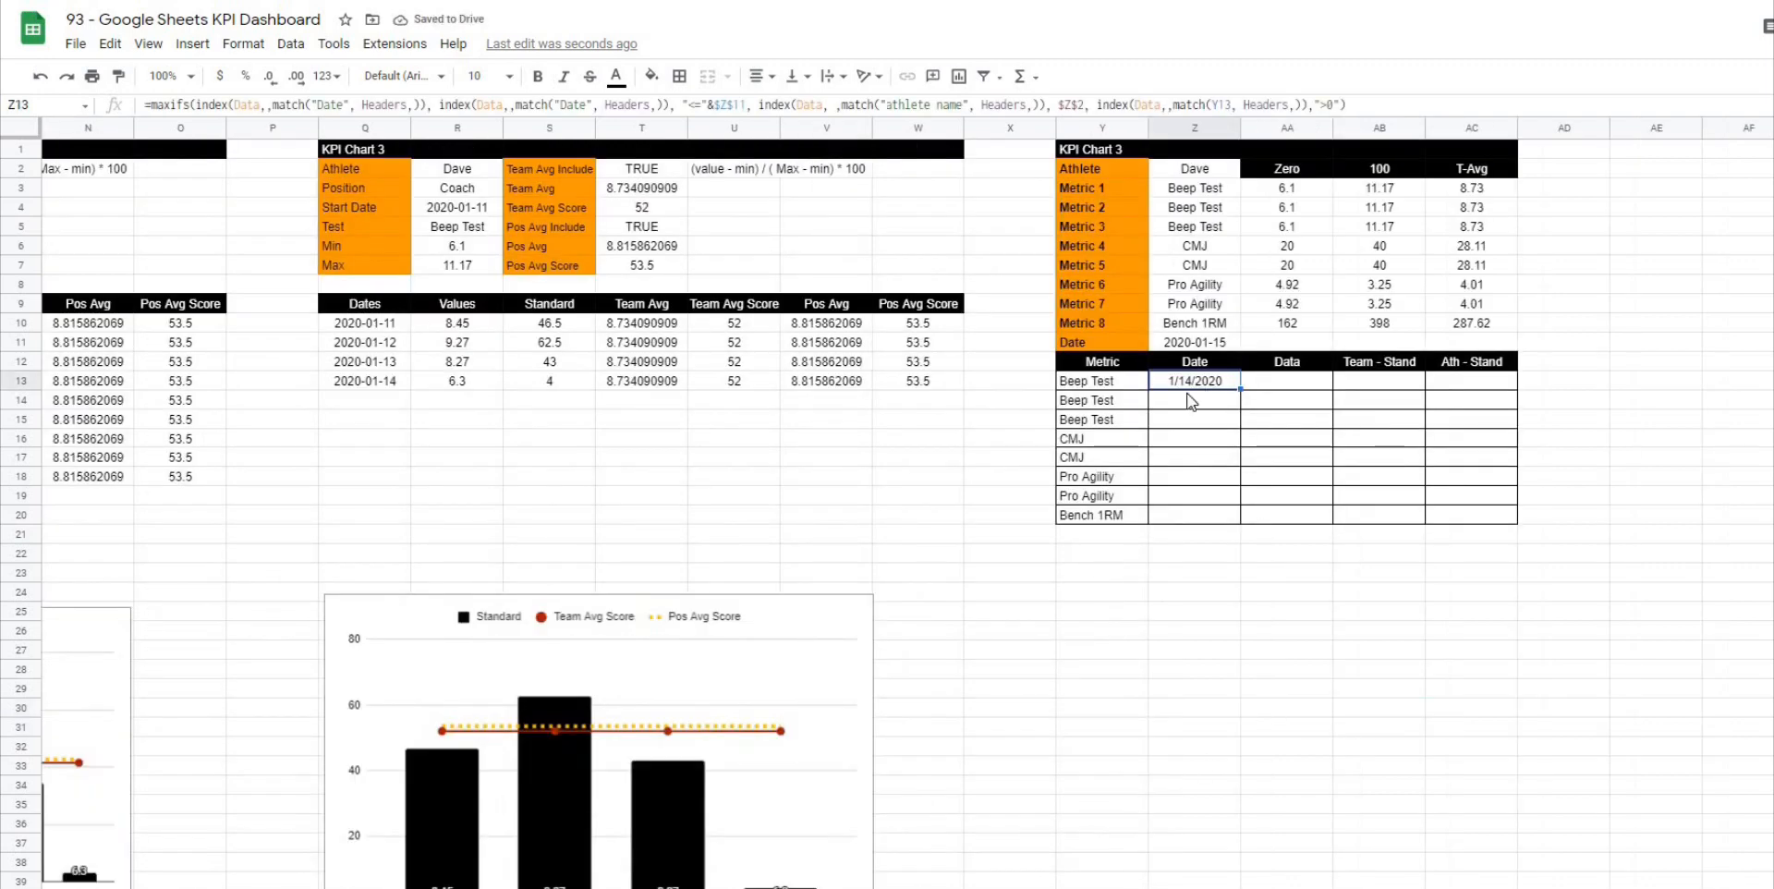
pyautogui.click(1187, 396)
pyautogui.click(1193, 382)
# Step: Undo the deletion of the Beep Test value in the data sheet and return to the dashboard
pyautogui.click(589, 887)
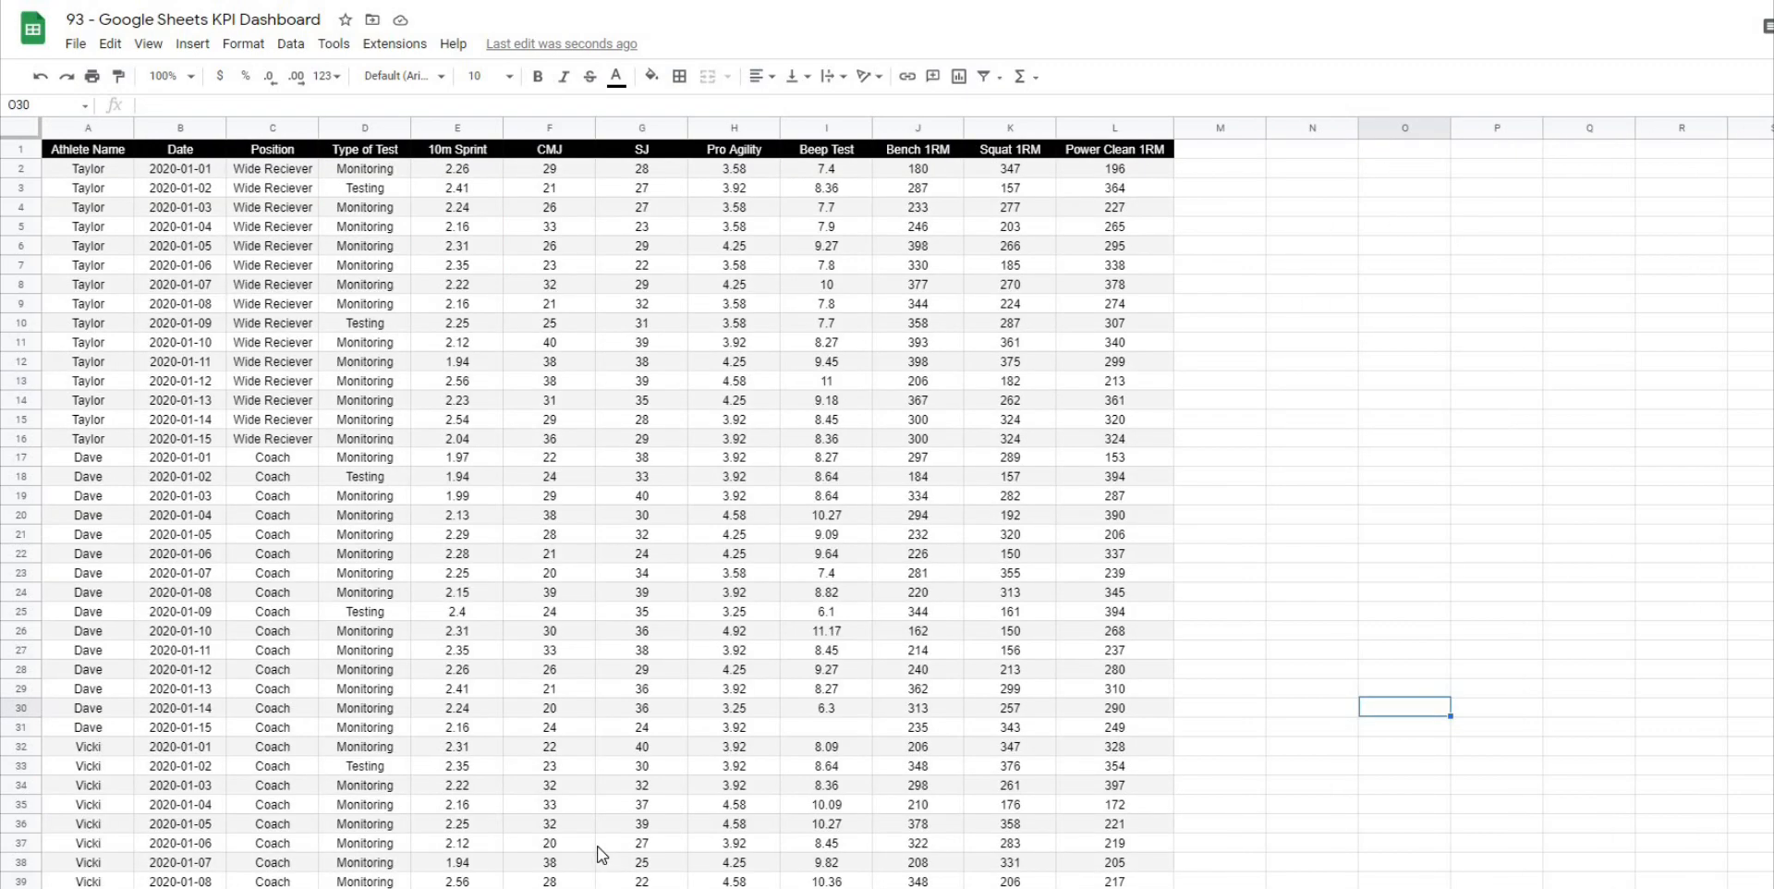
pyautogui.hotkey('ctrl', 'z')
pyautogui.click(885, 753)
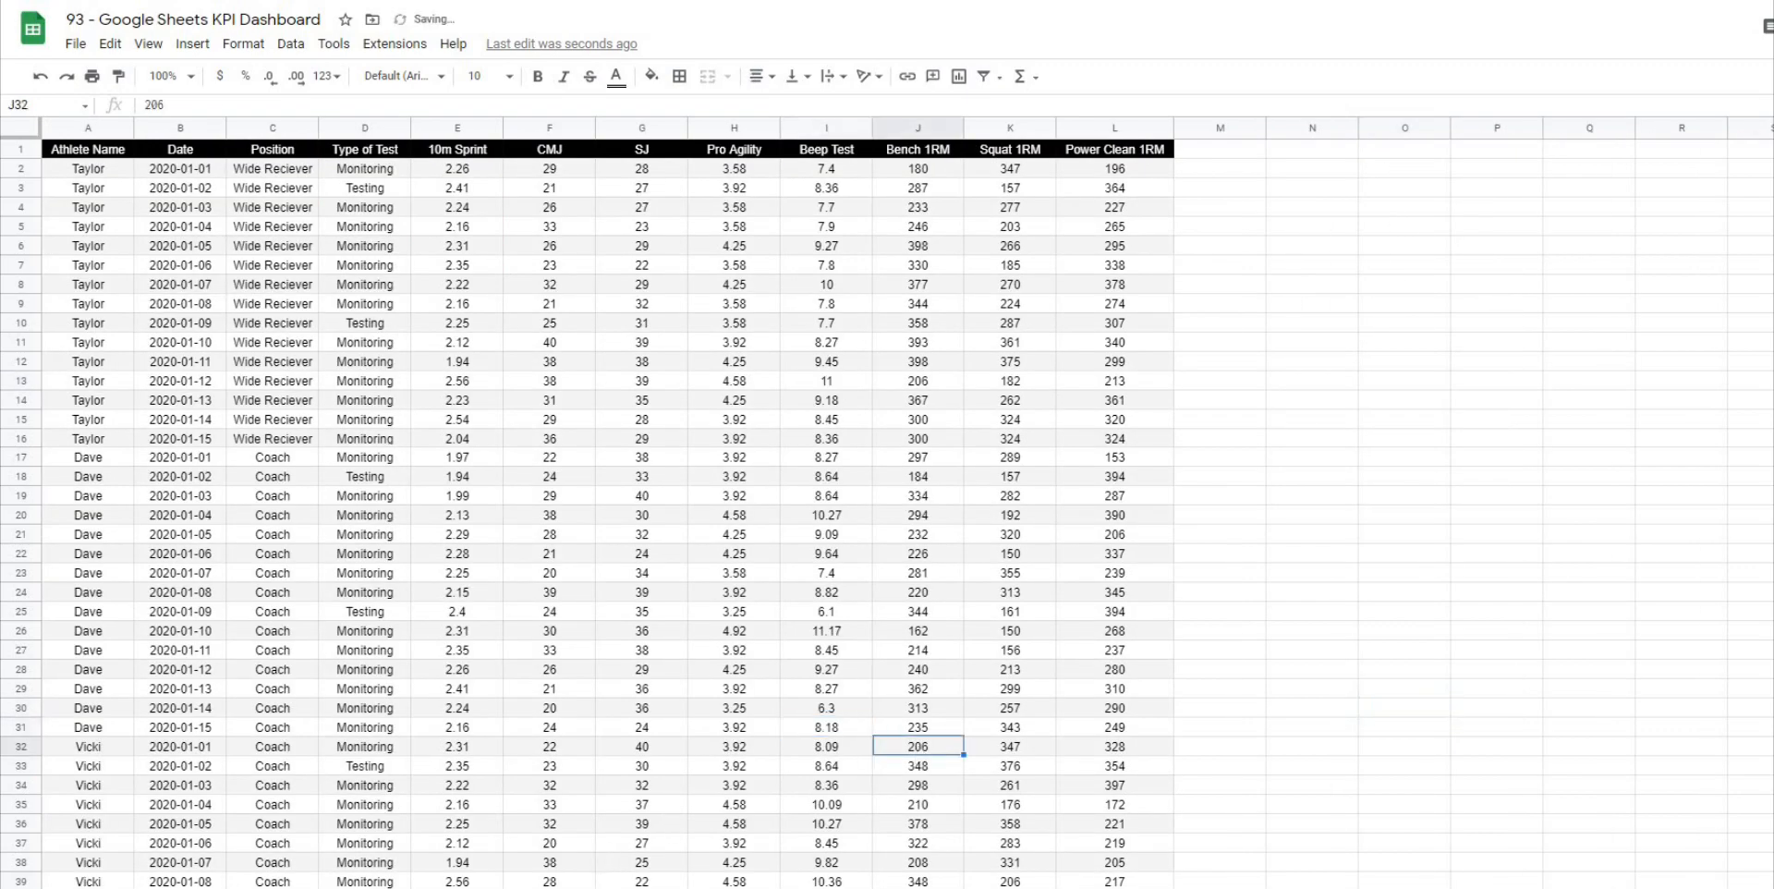
pyautogui.click(720, 887)
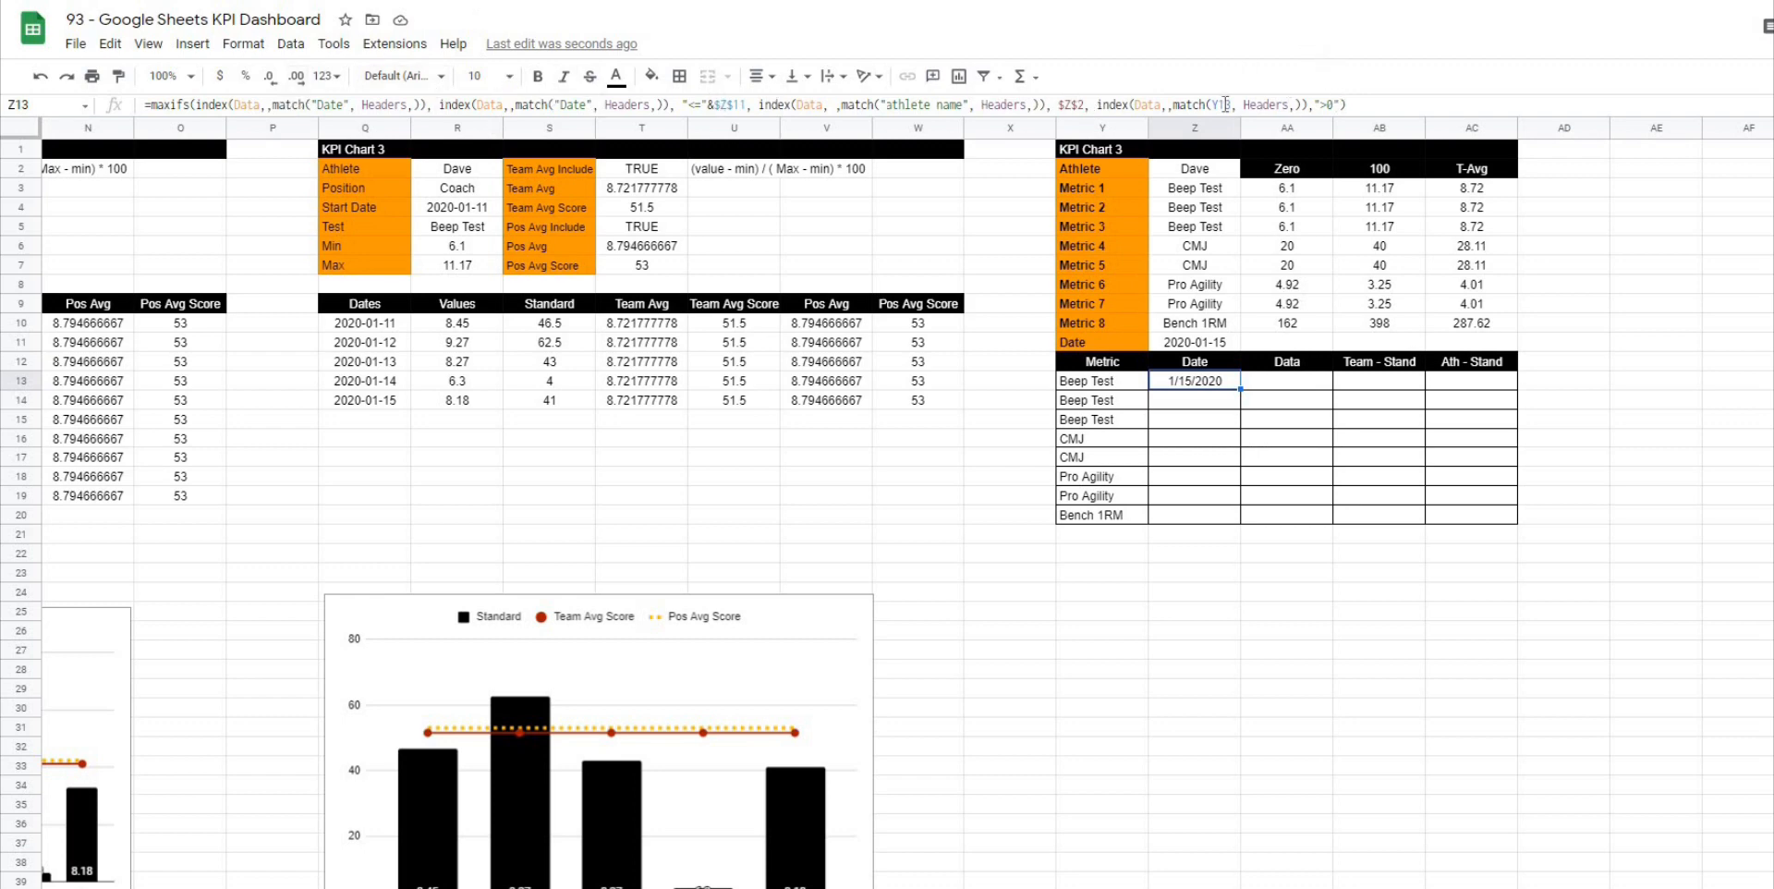
# Step: Copy the Z13 latest-date formula down through Z20 and look over the dates for all eight metrics
pyautogui.click(1349, 104)
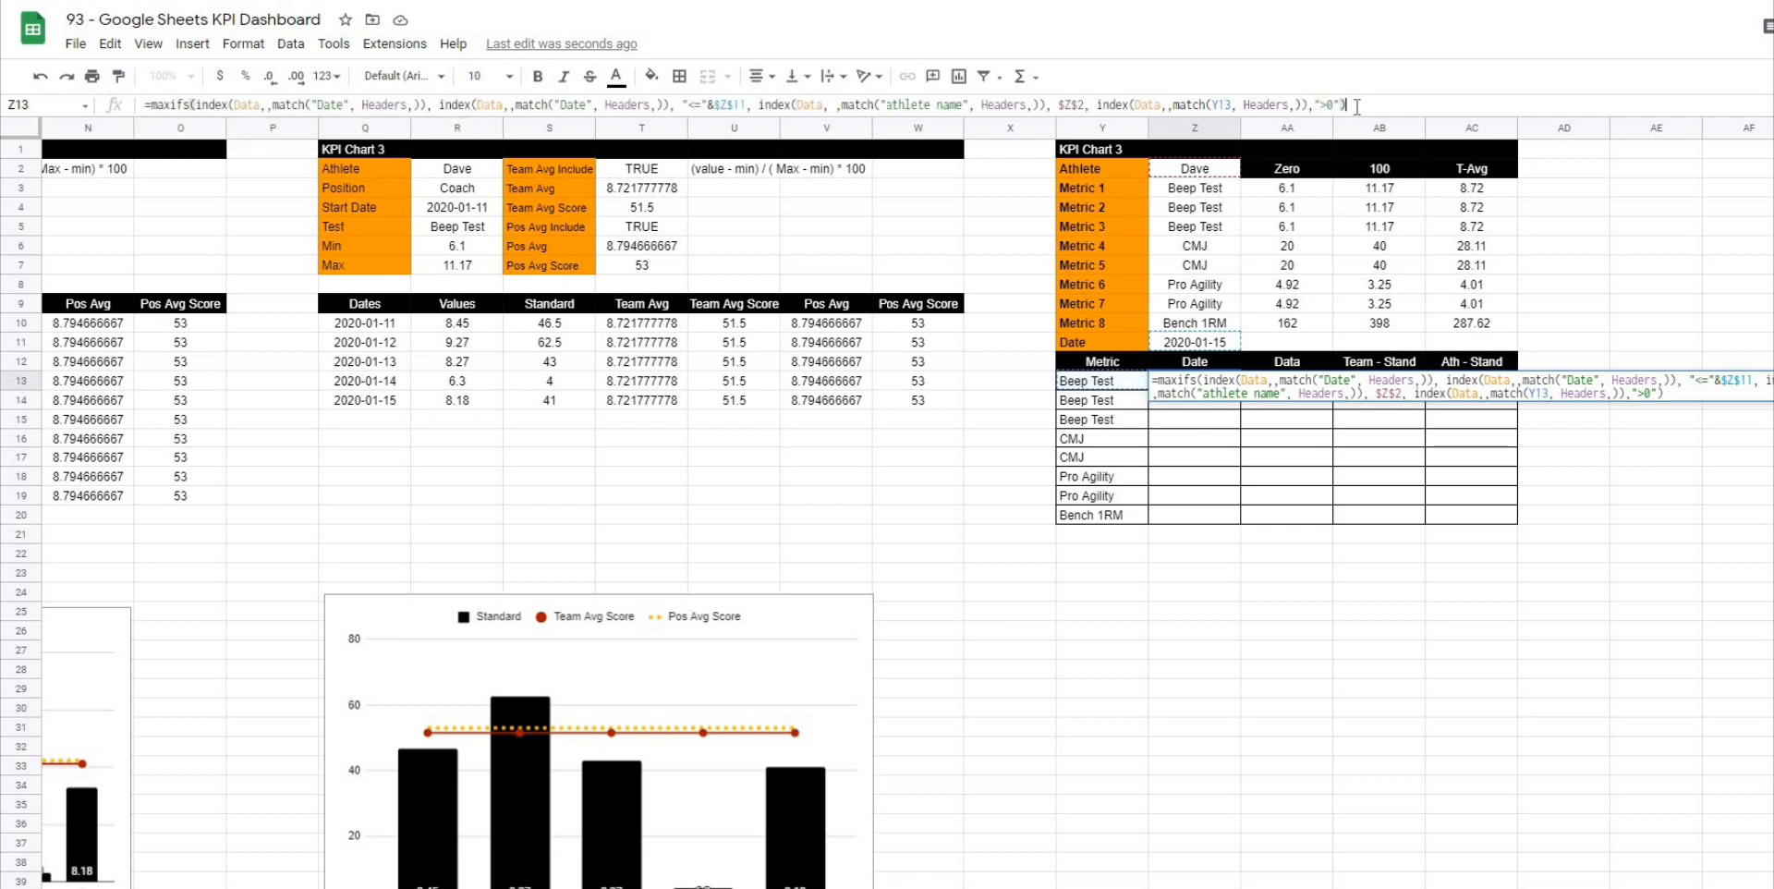
pyautogui.press('Return')
pyautogui.click(1213, 386)
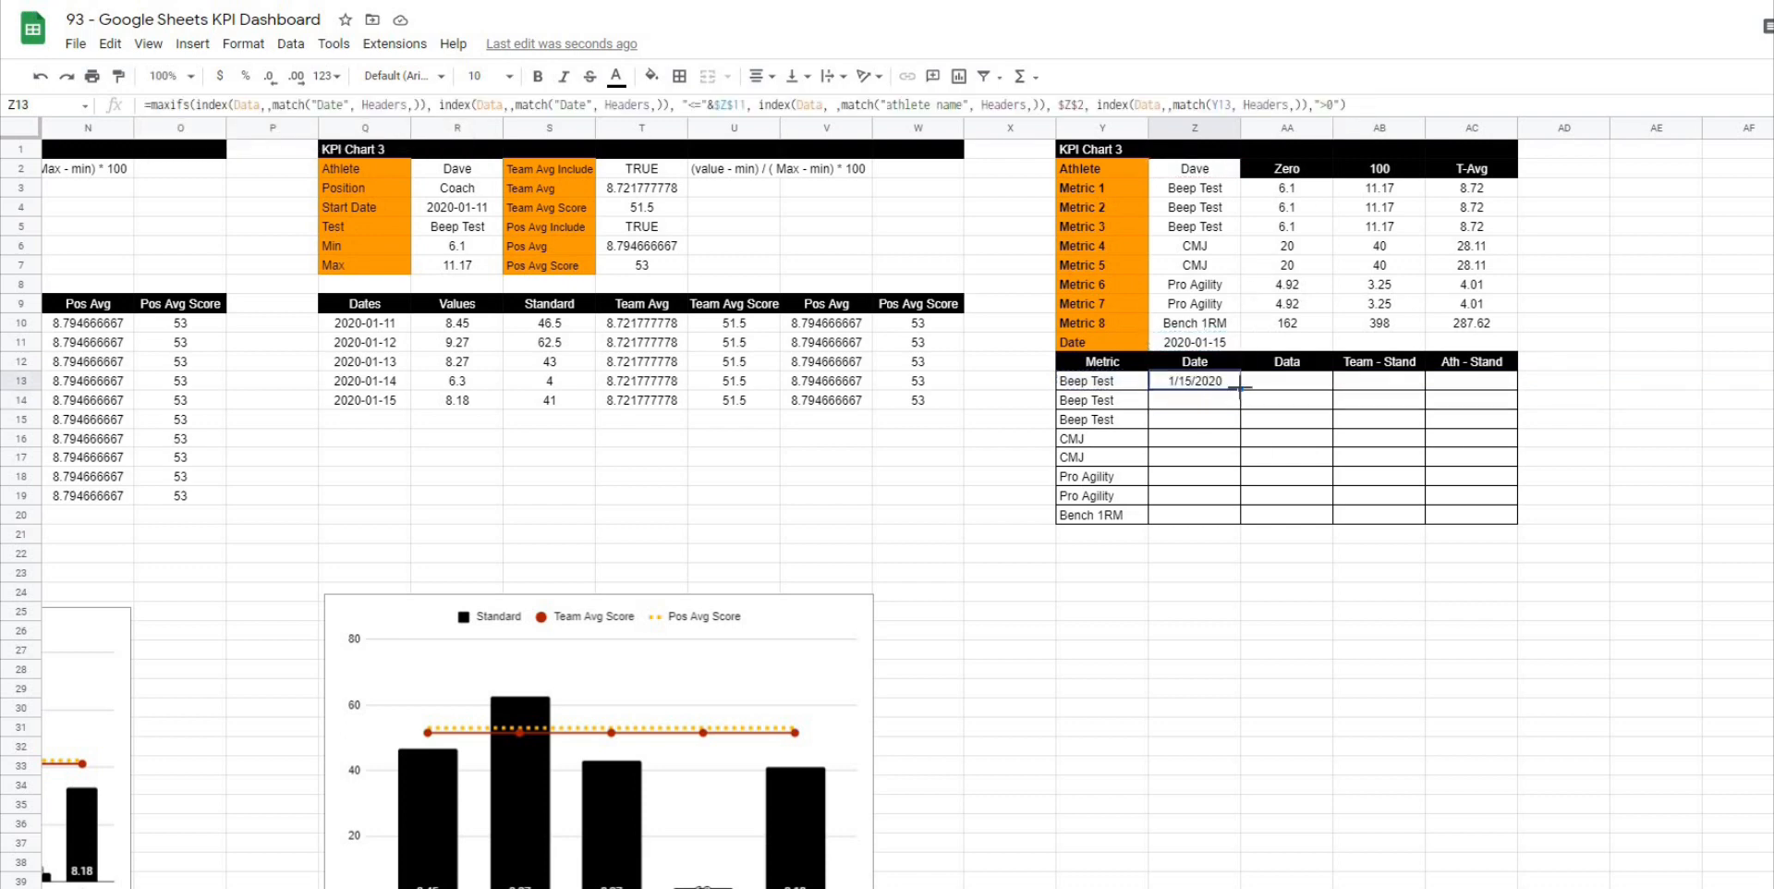
pyautogui.moveTo(1241, 389); pyautogui.dragTo(1210, 520)
pyautogui.click(1206, 586)
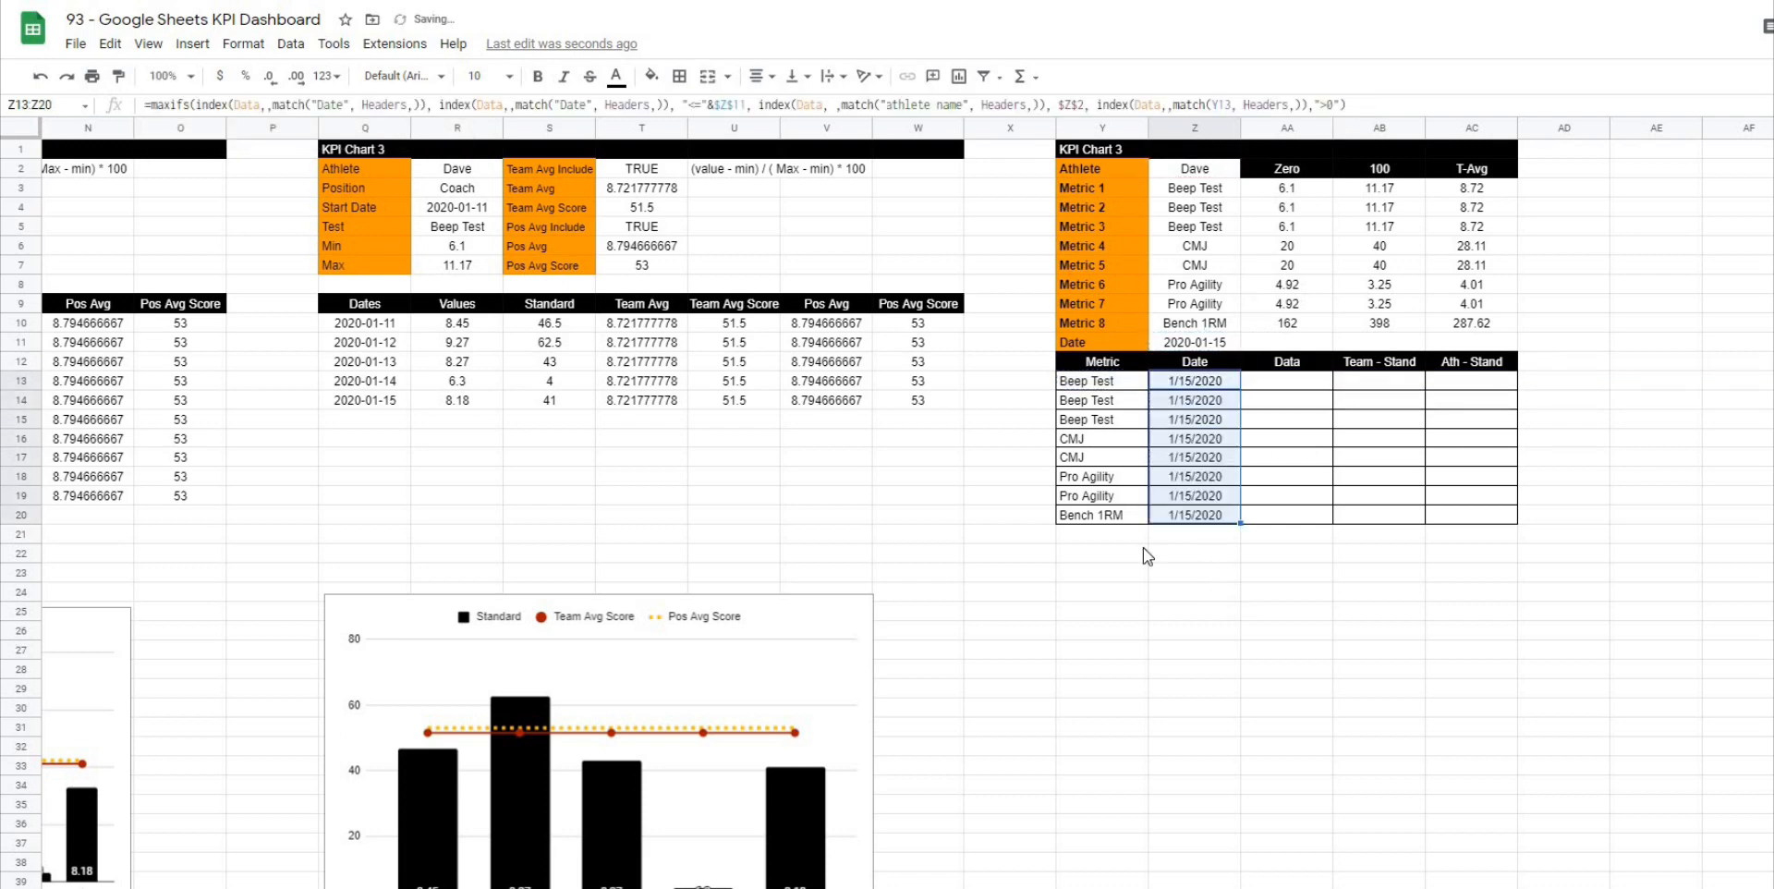
pyautogui.moveTo(1183, 384); pyautogui.dragTo(1202, 518)
pyautogui.click(1160, 707)
pyautogui.click(1125, 679)
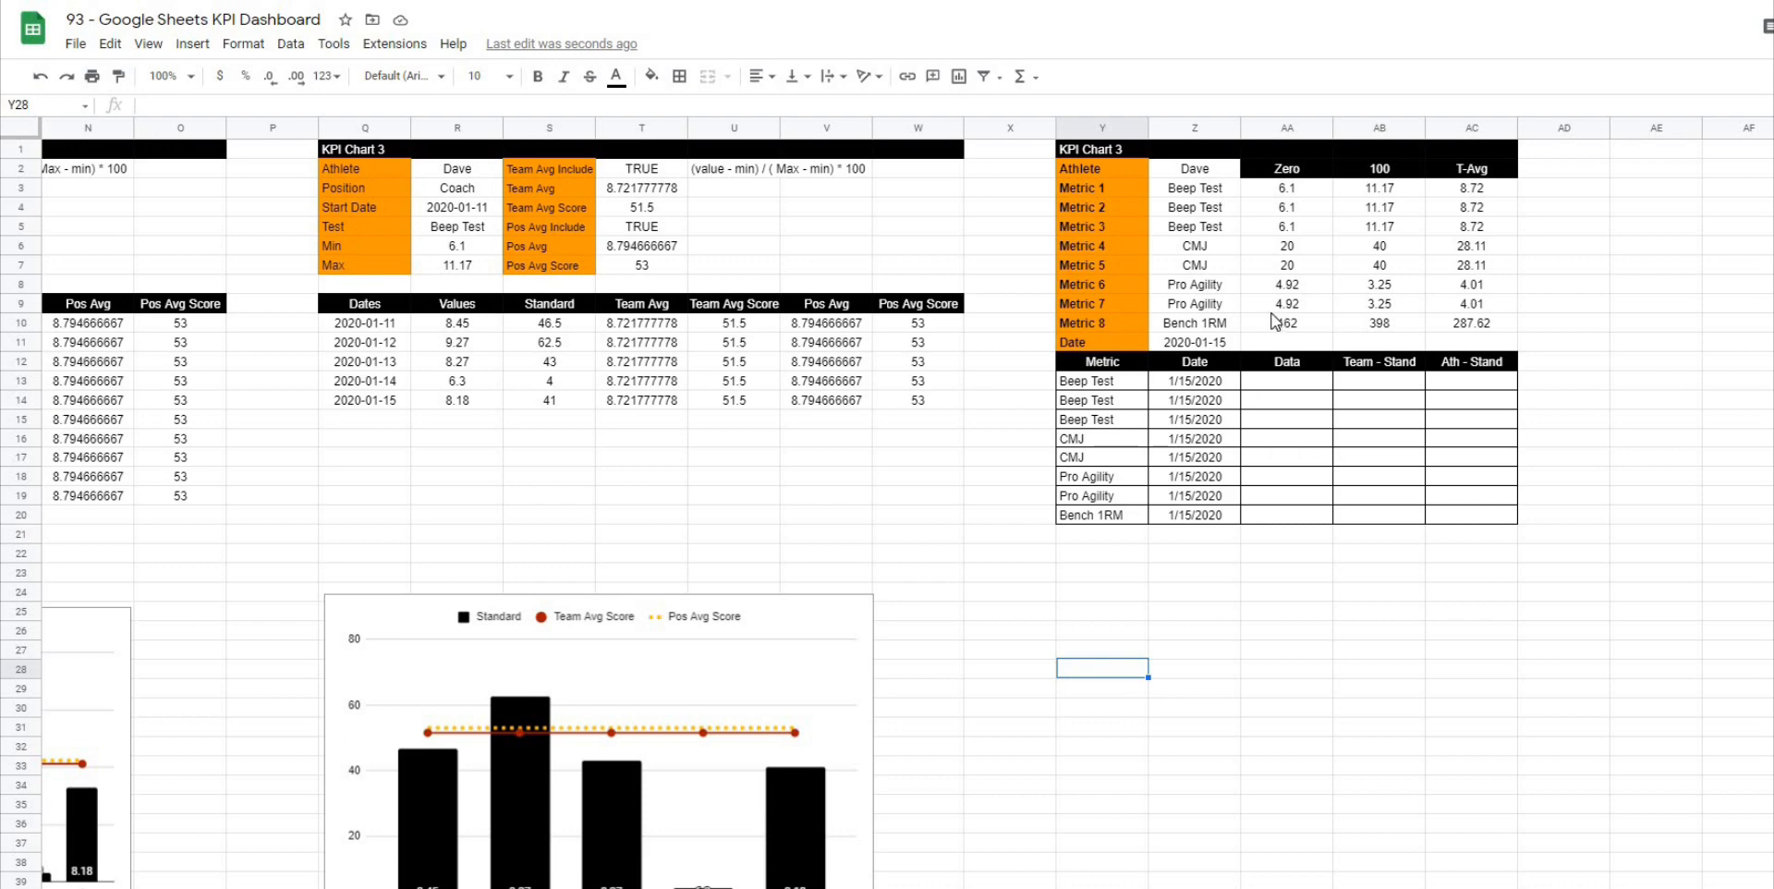
pyautogui.moveTo(1218, 381); pyautogui.dragTo(1203, 519)
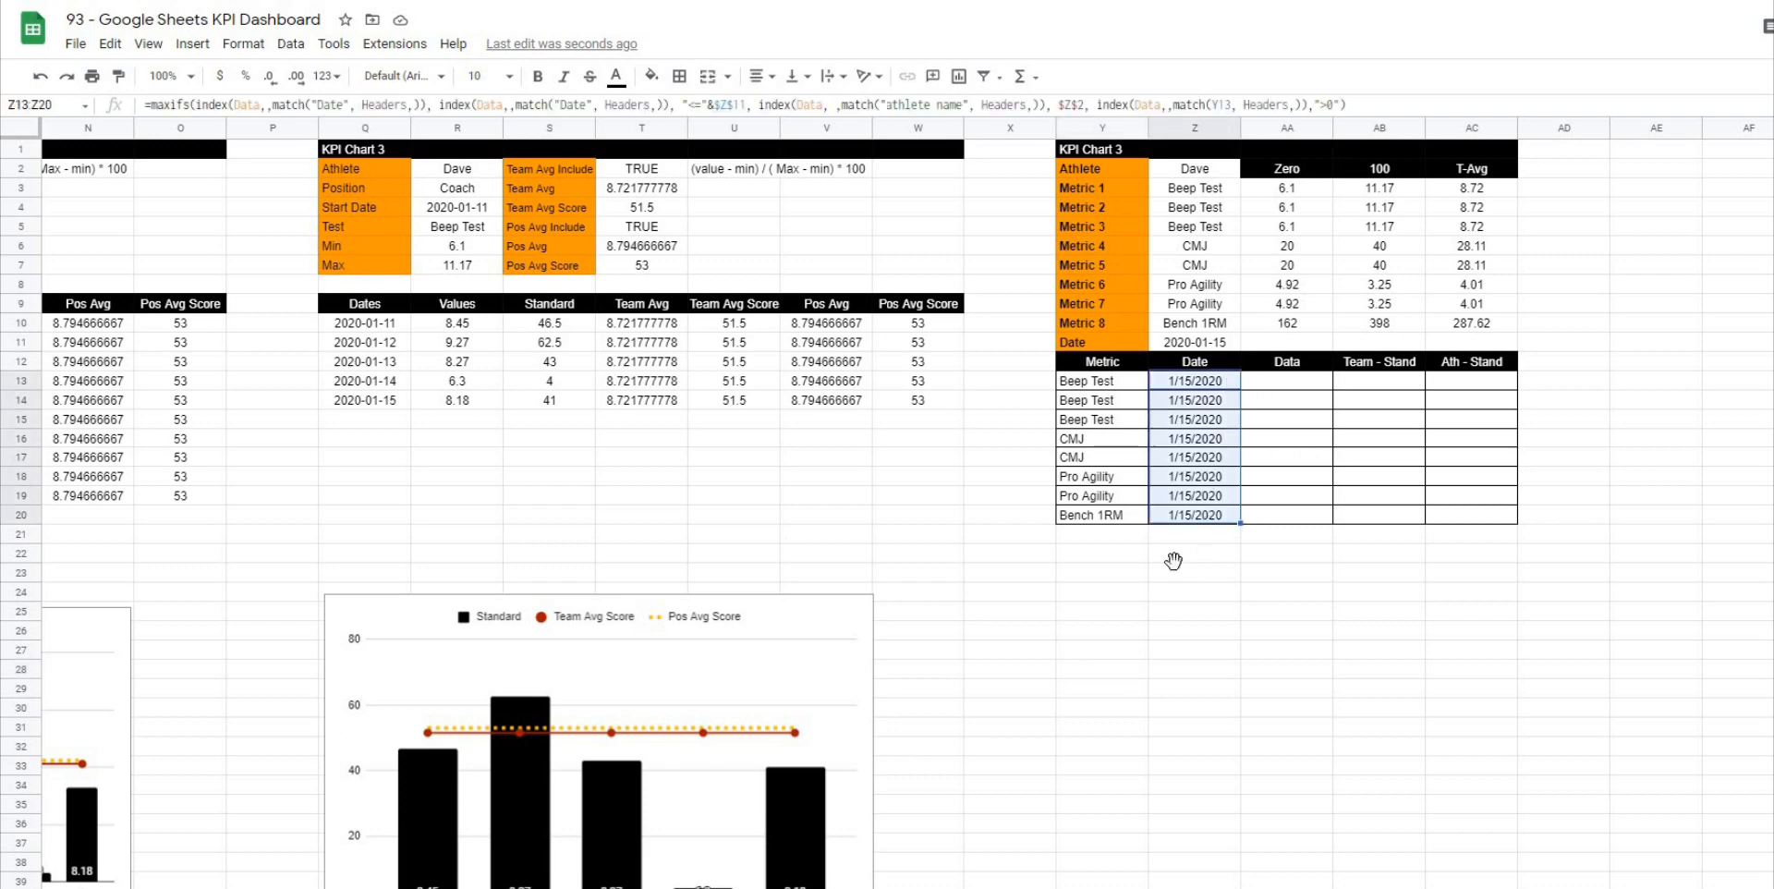
# Step: Start a FILTER formula in AA13 with index(Data,,match(Y13, Headers,)) as its range
pyautogui.click(1283, 382)
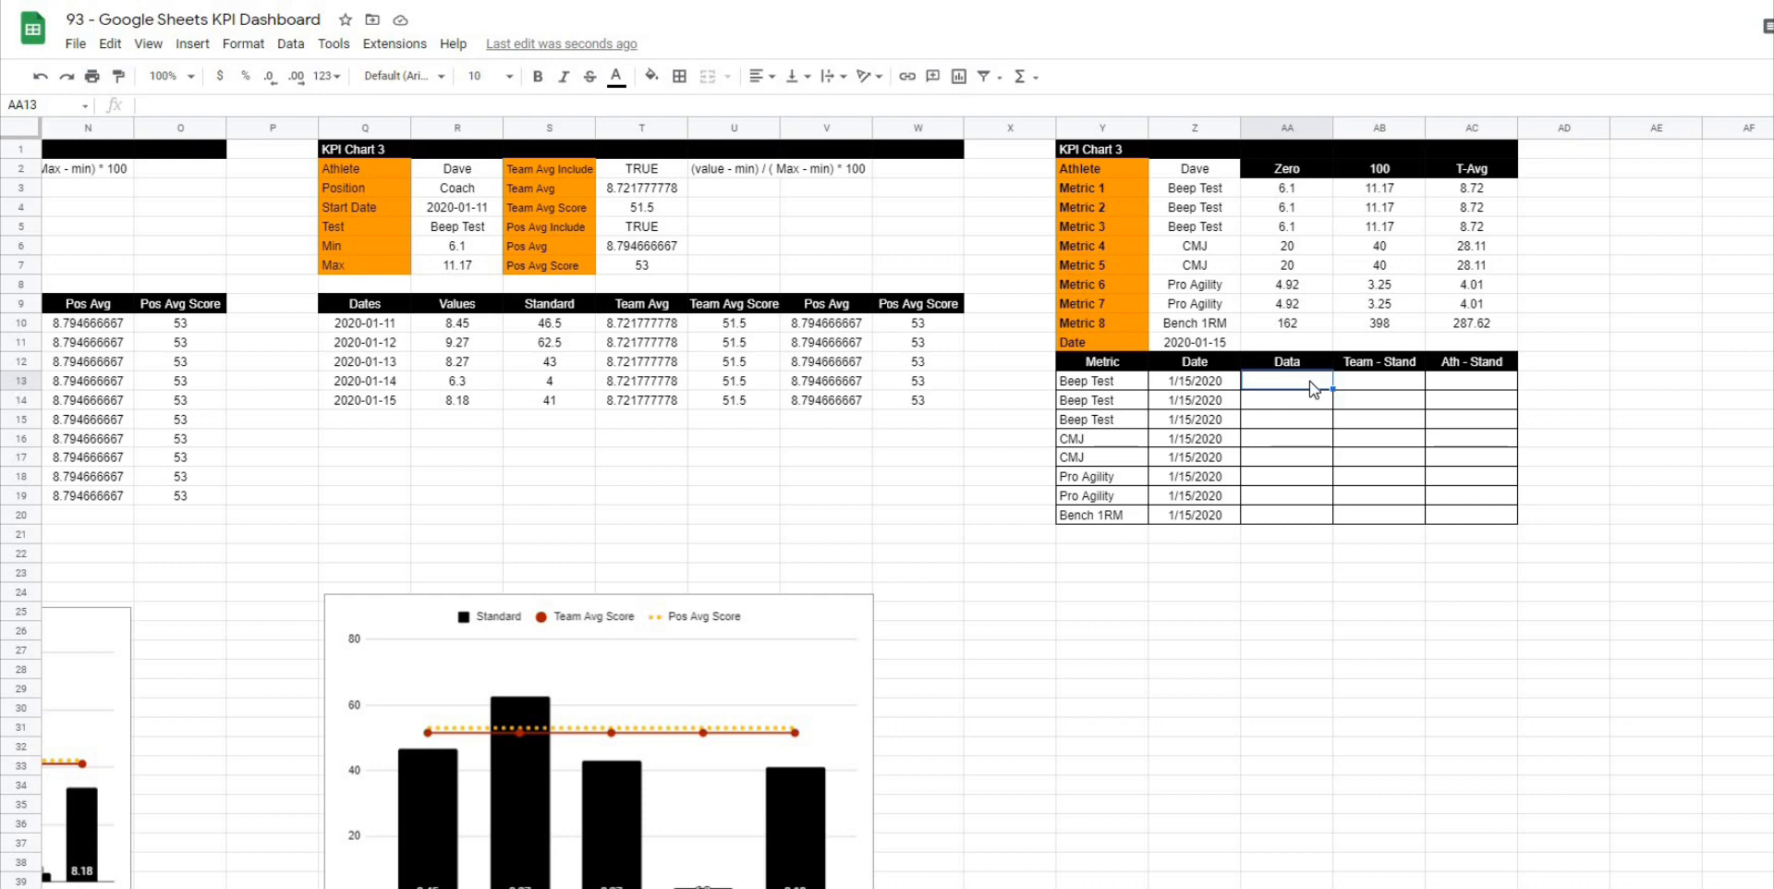
pyautogui.write('=filter(')
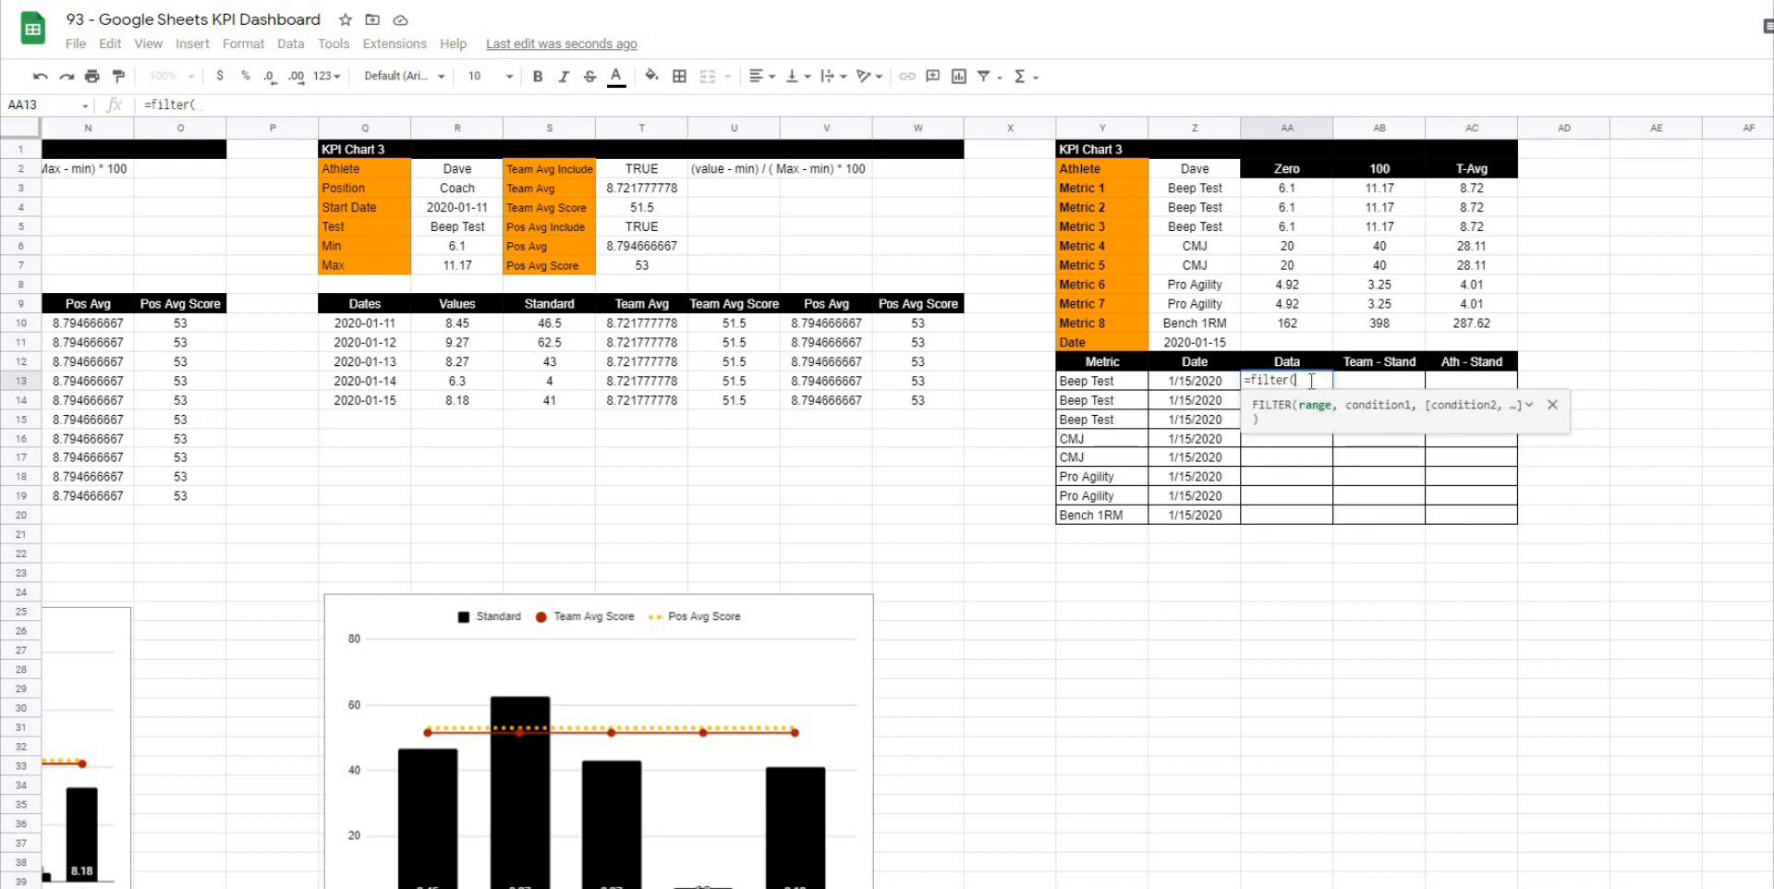
pyautogui.write('index(')
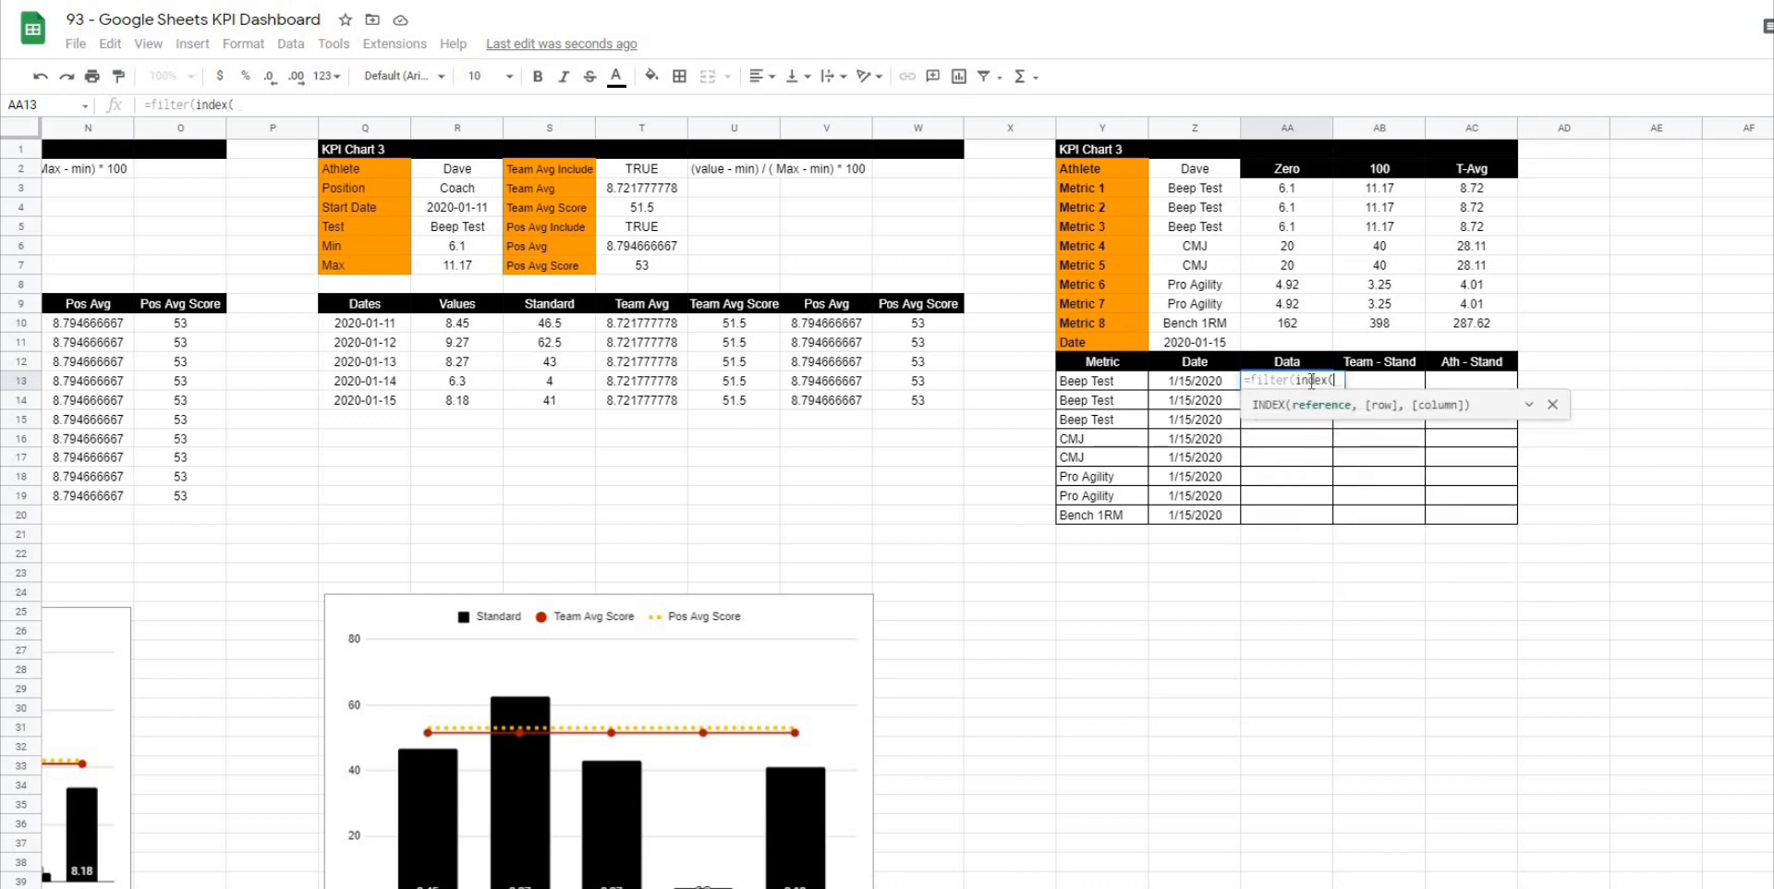
pyautogui.write('Data,,match(')
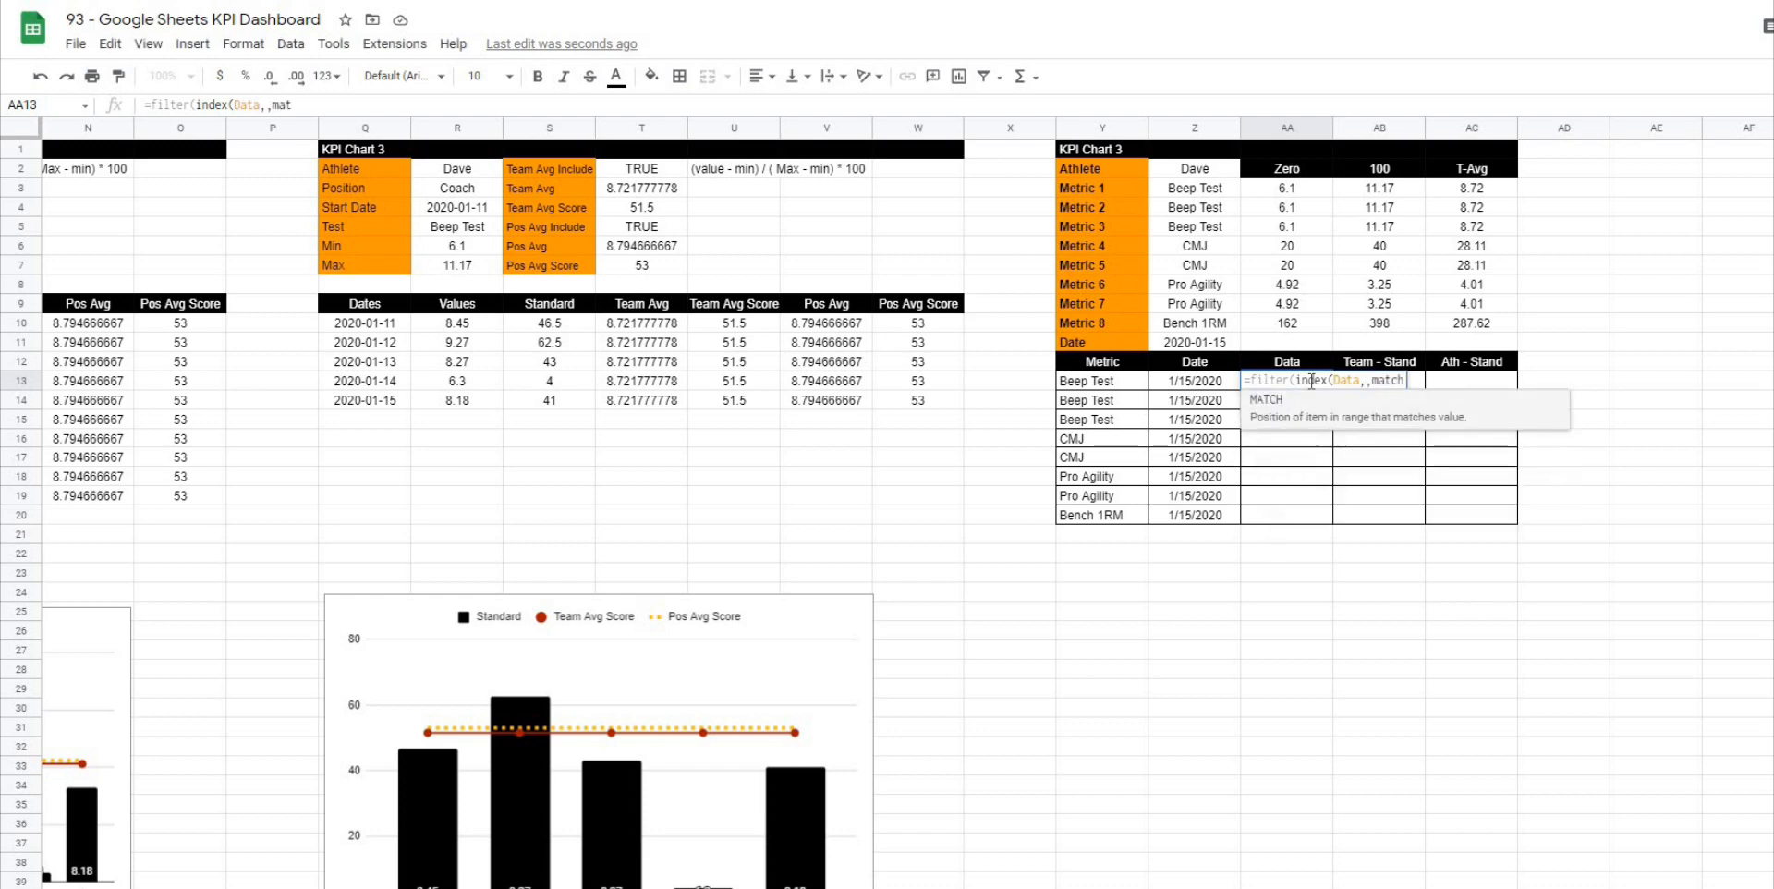
pyautogui.click(1074, 386)
pyautogui.write(', ')
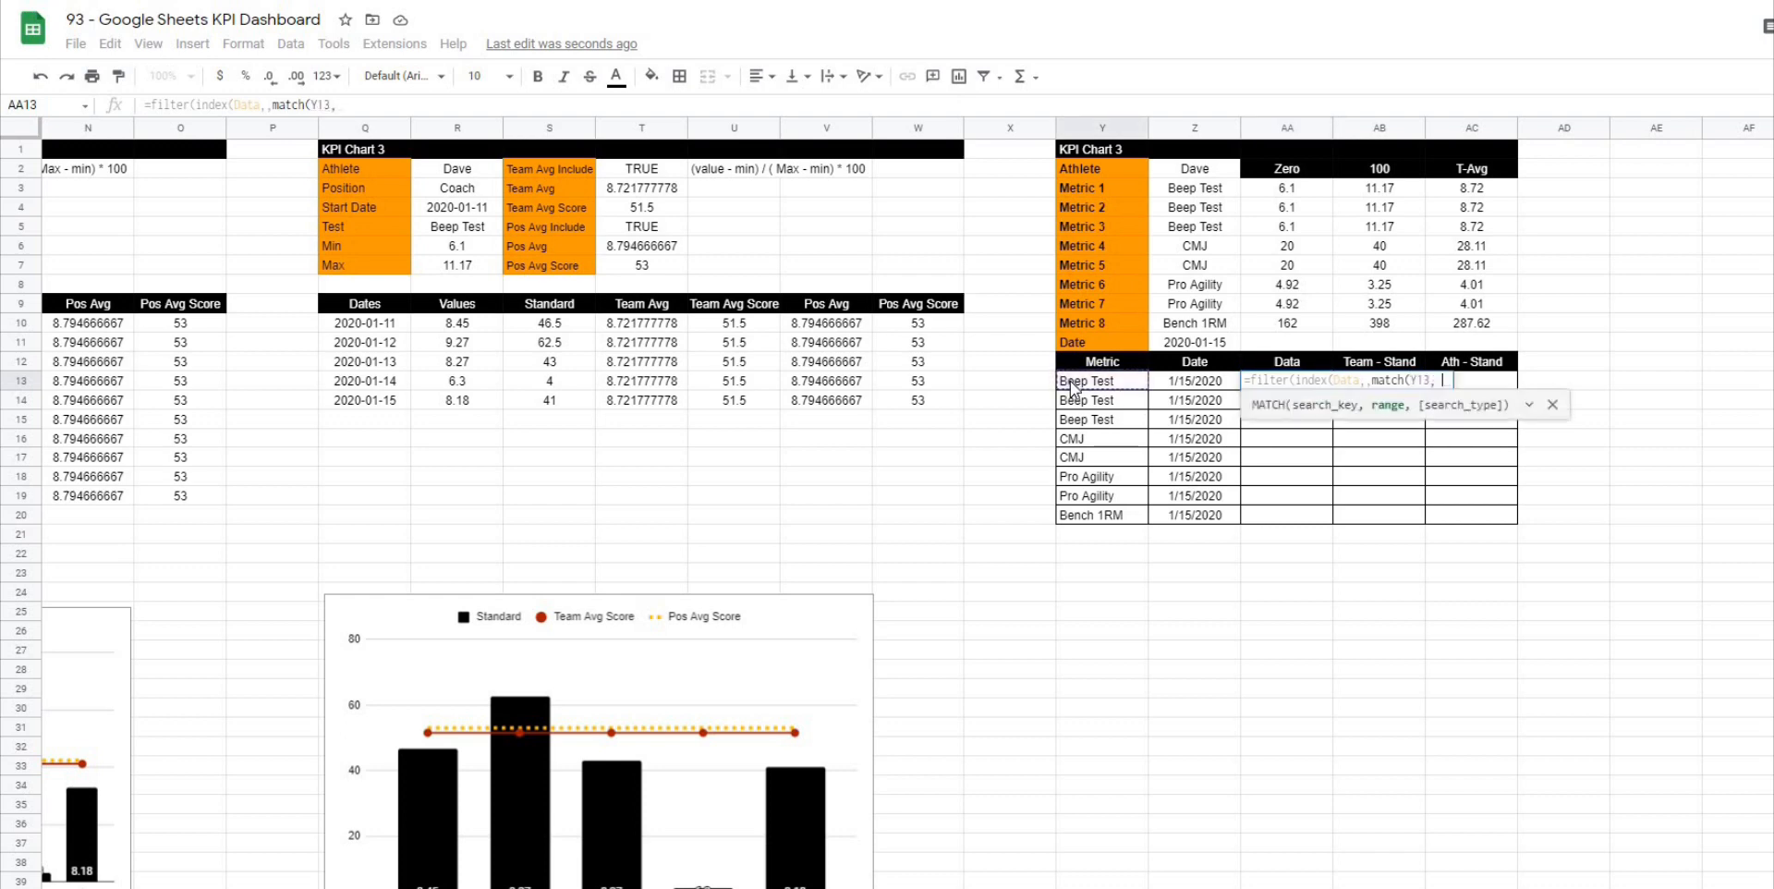
pyautogui.write('Headers,))')
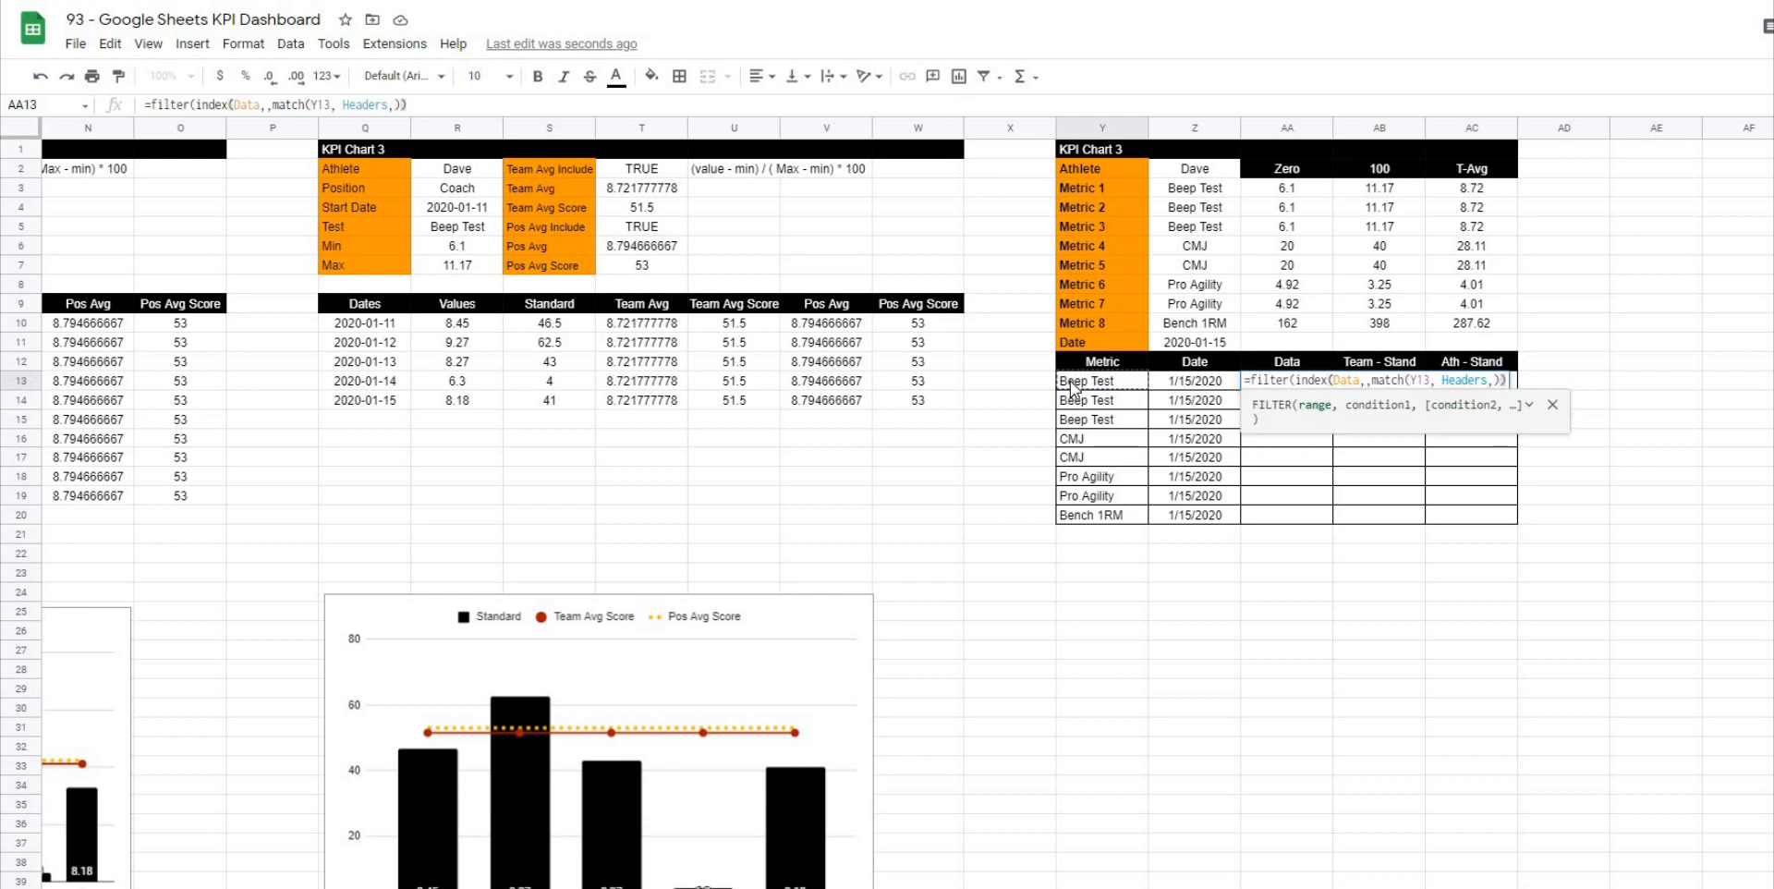
# Step: Add the condition index(Data,,match("athlete name", Headers,))=Z2 to the AA13 filter, enter the formula and review the returned values
pyautogui.write(',')
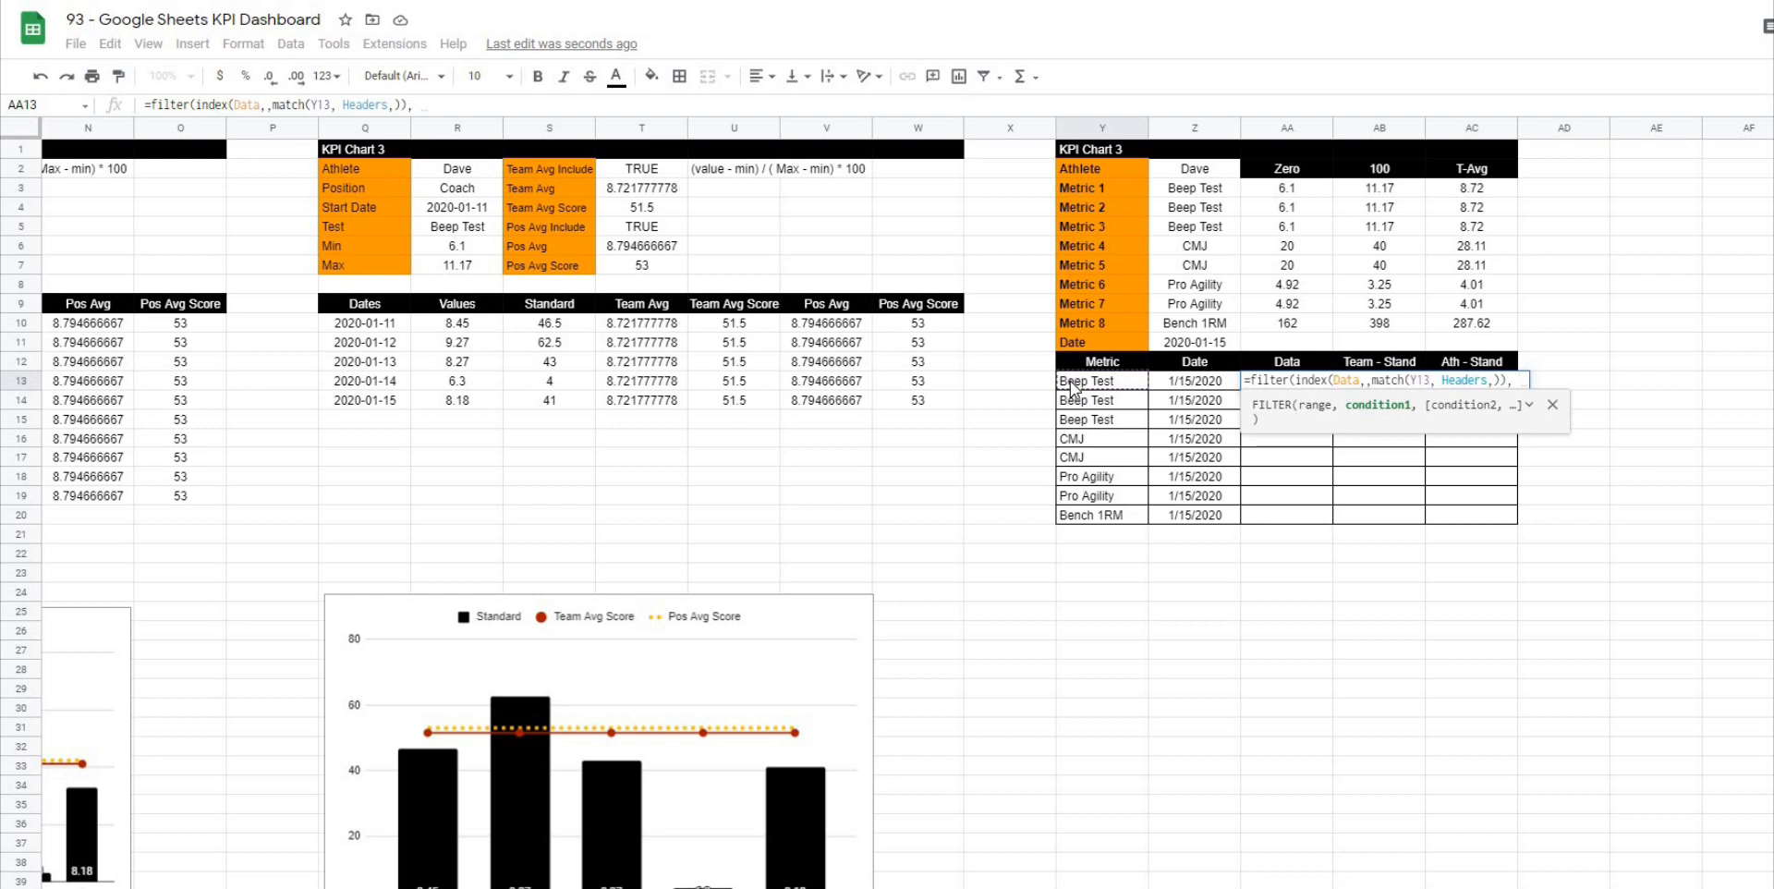
pyautogui.write('index(')
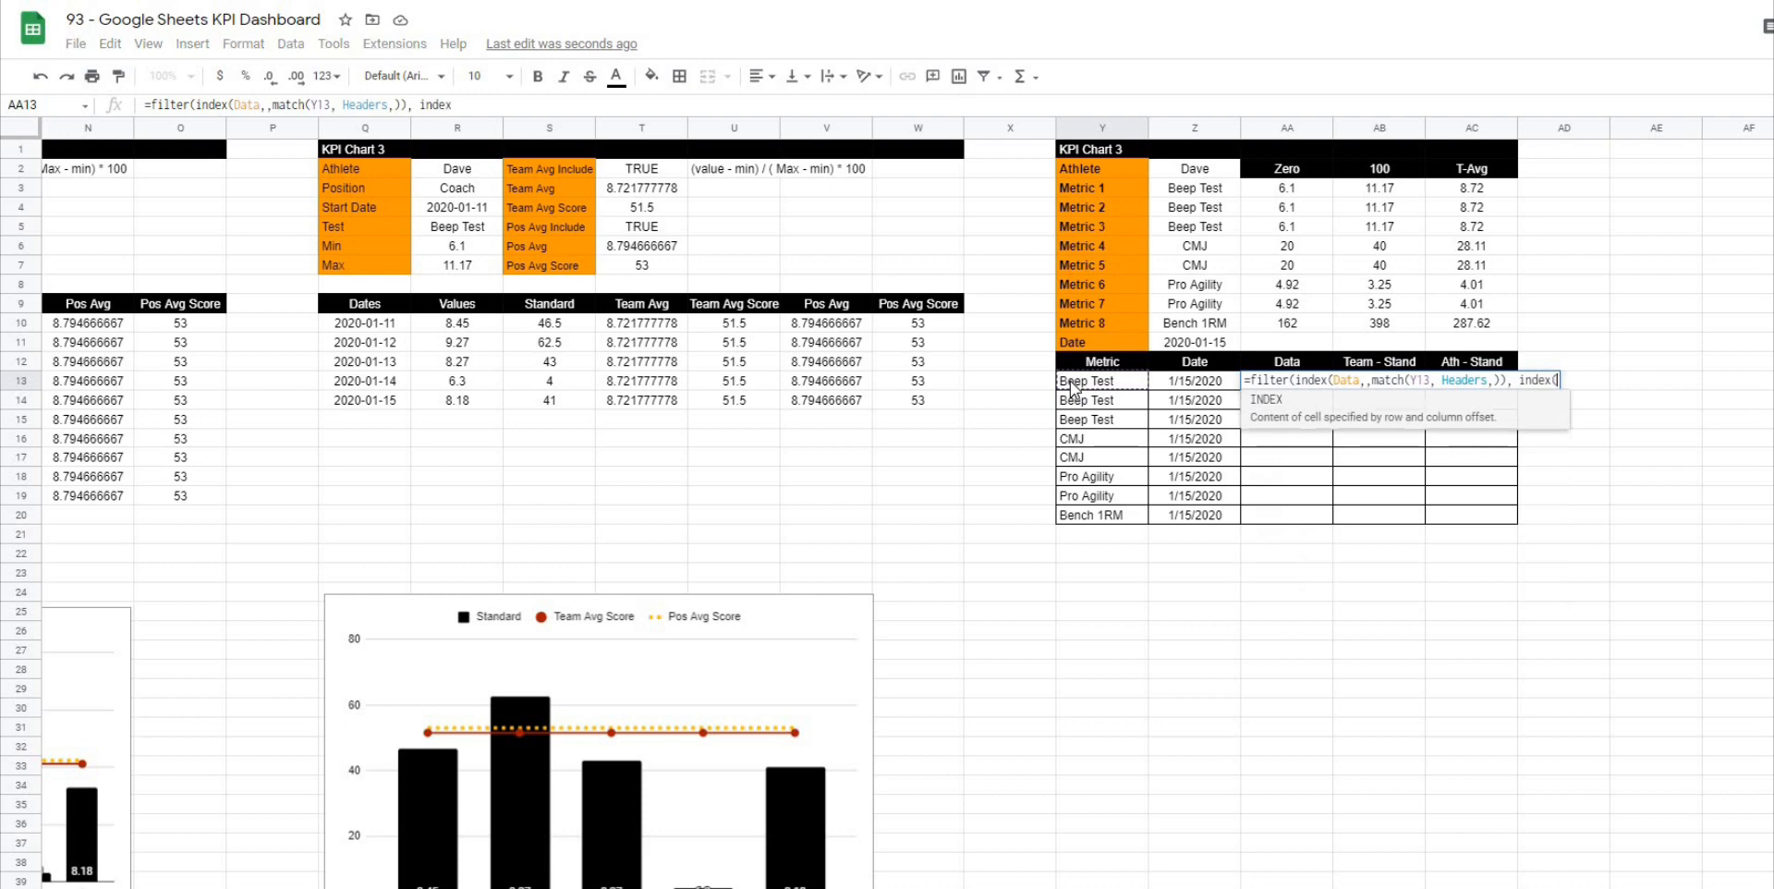
pyautogui.write('Data,,')
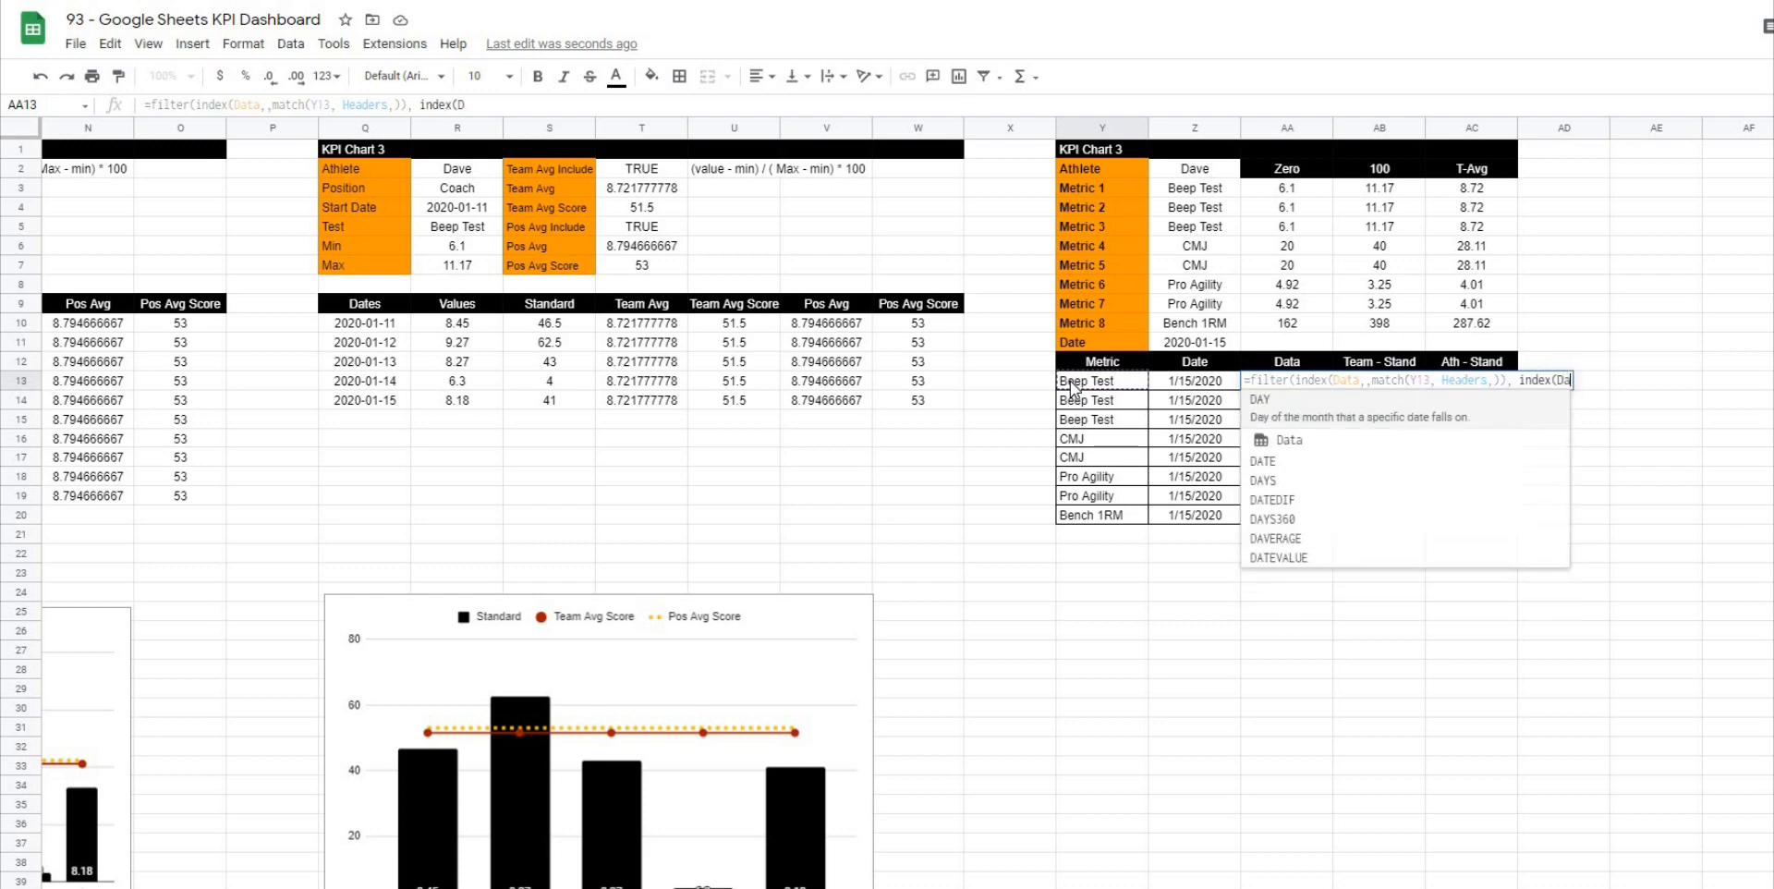
pyautogui.write('mat')
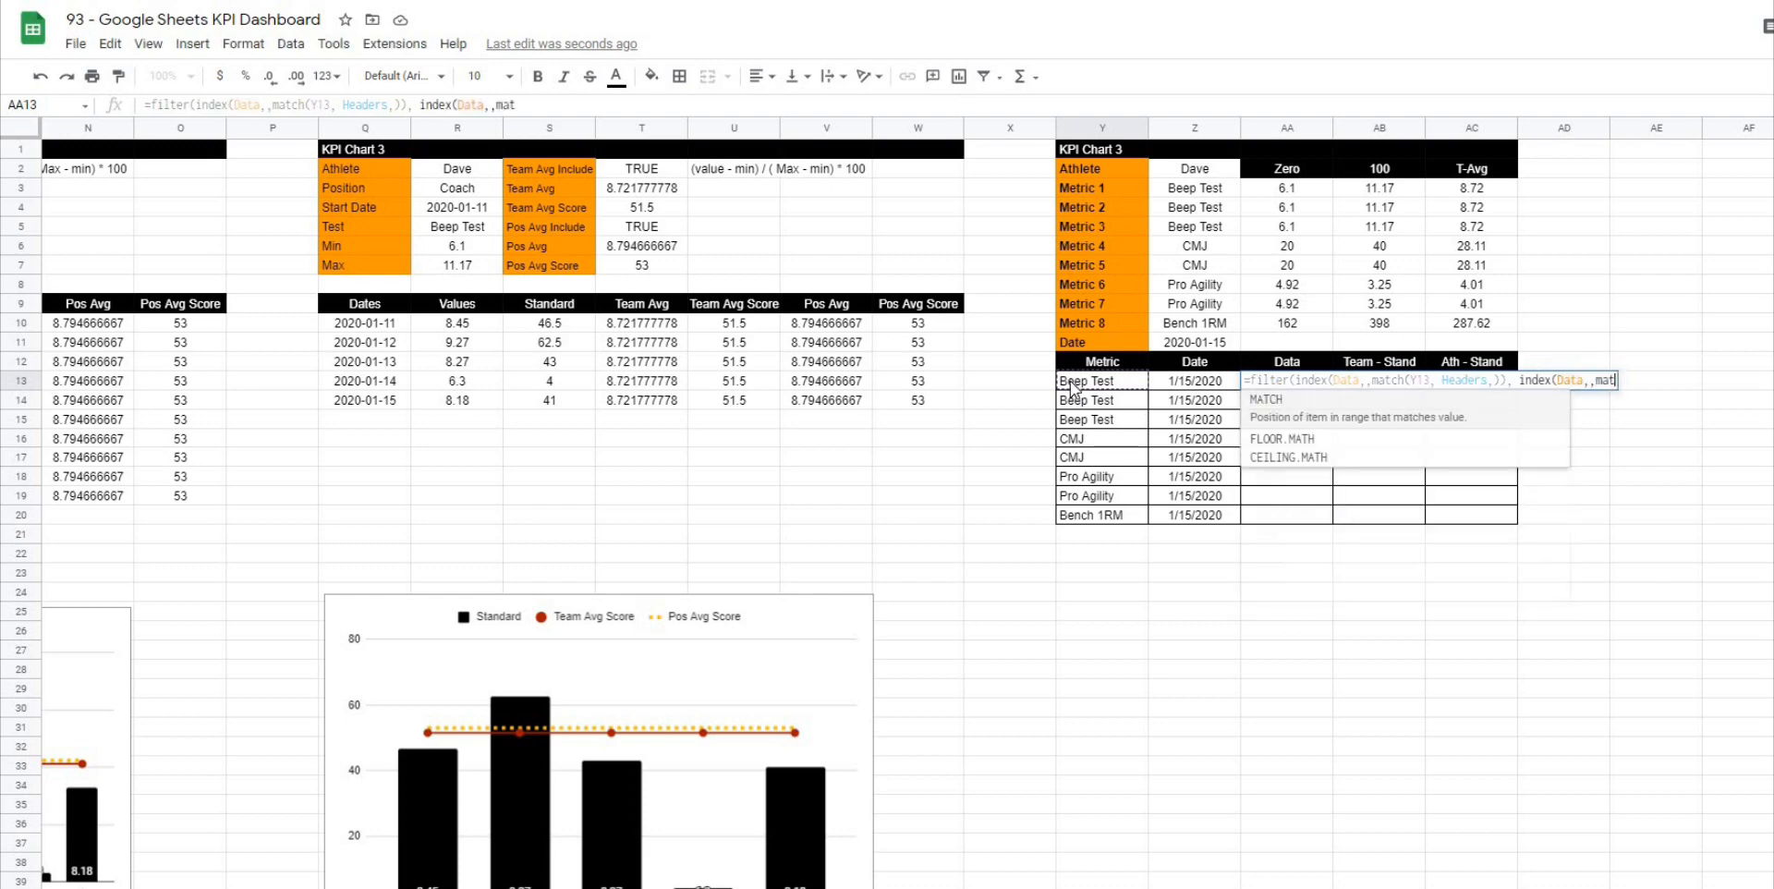
pyautogui.write('ch("athlete name", Head')
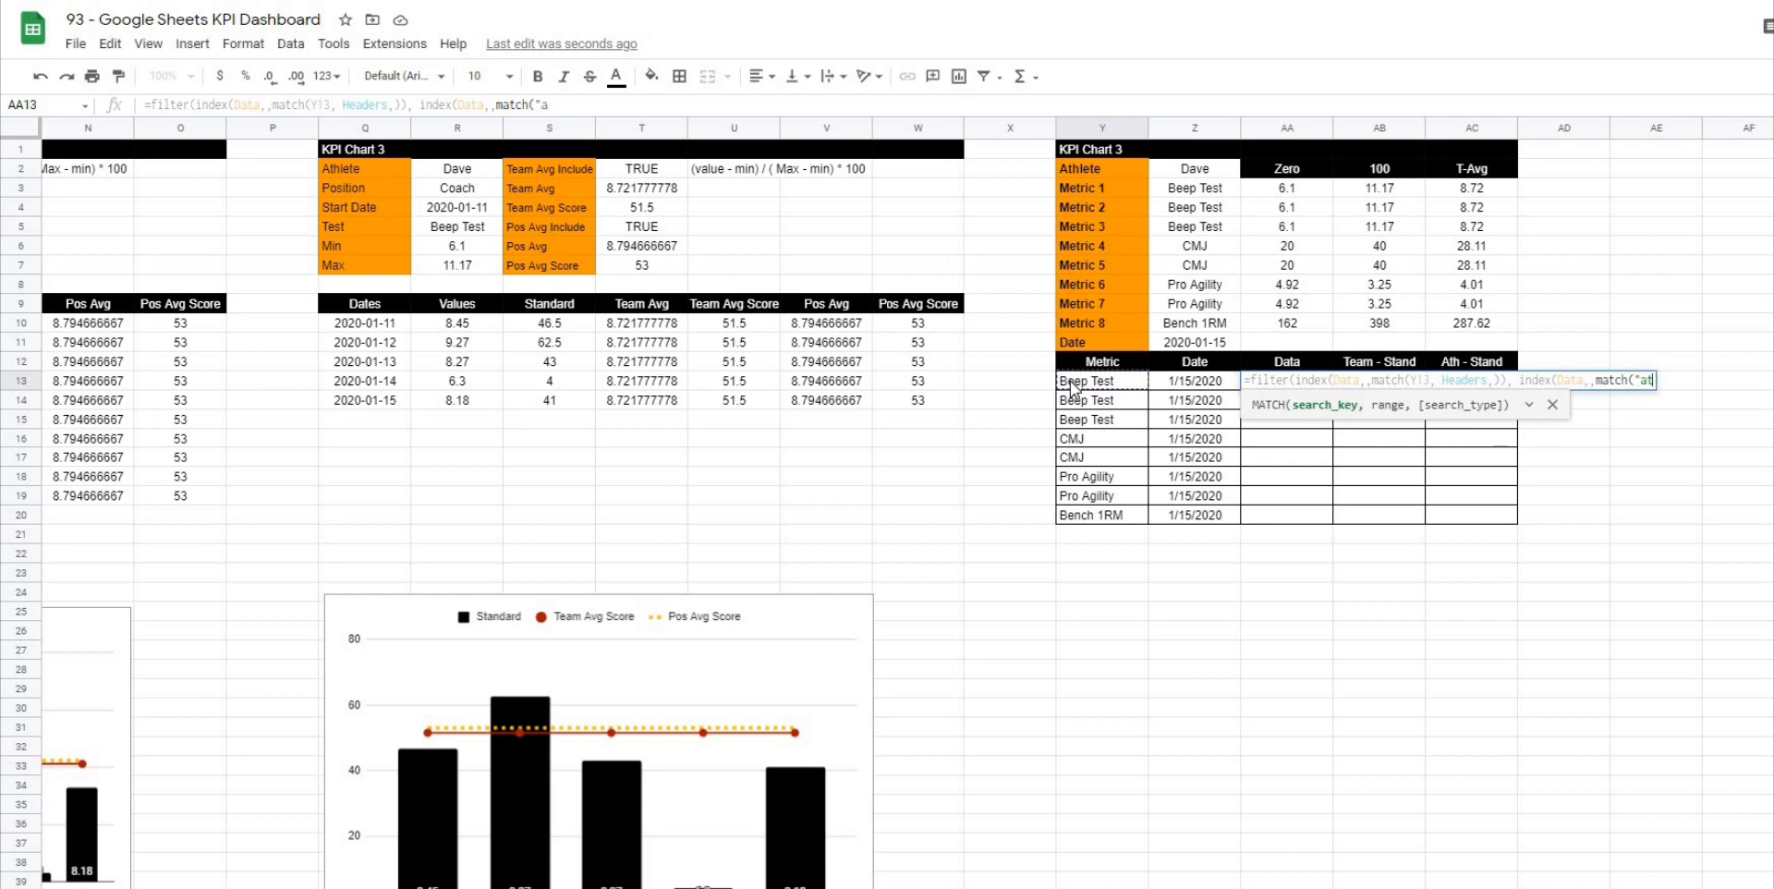
pyautogui.write('ders,))')
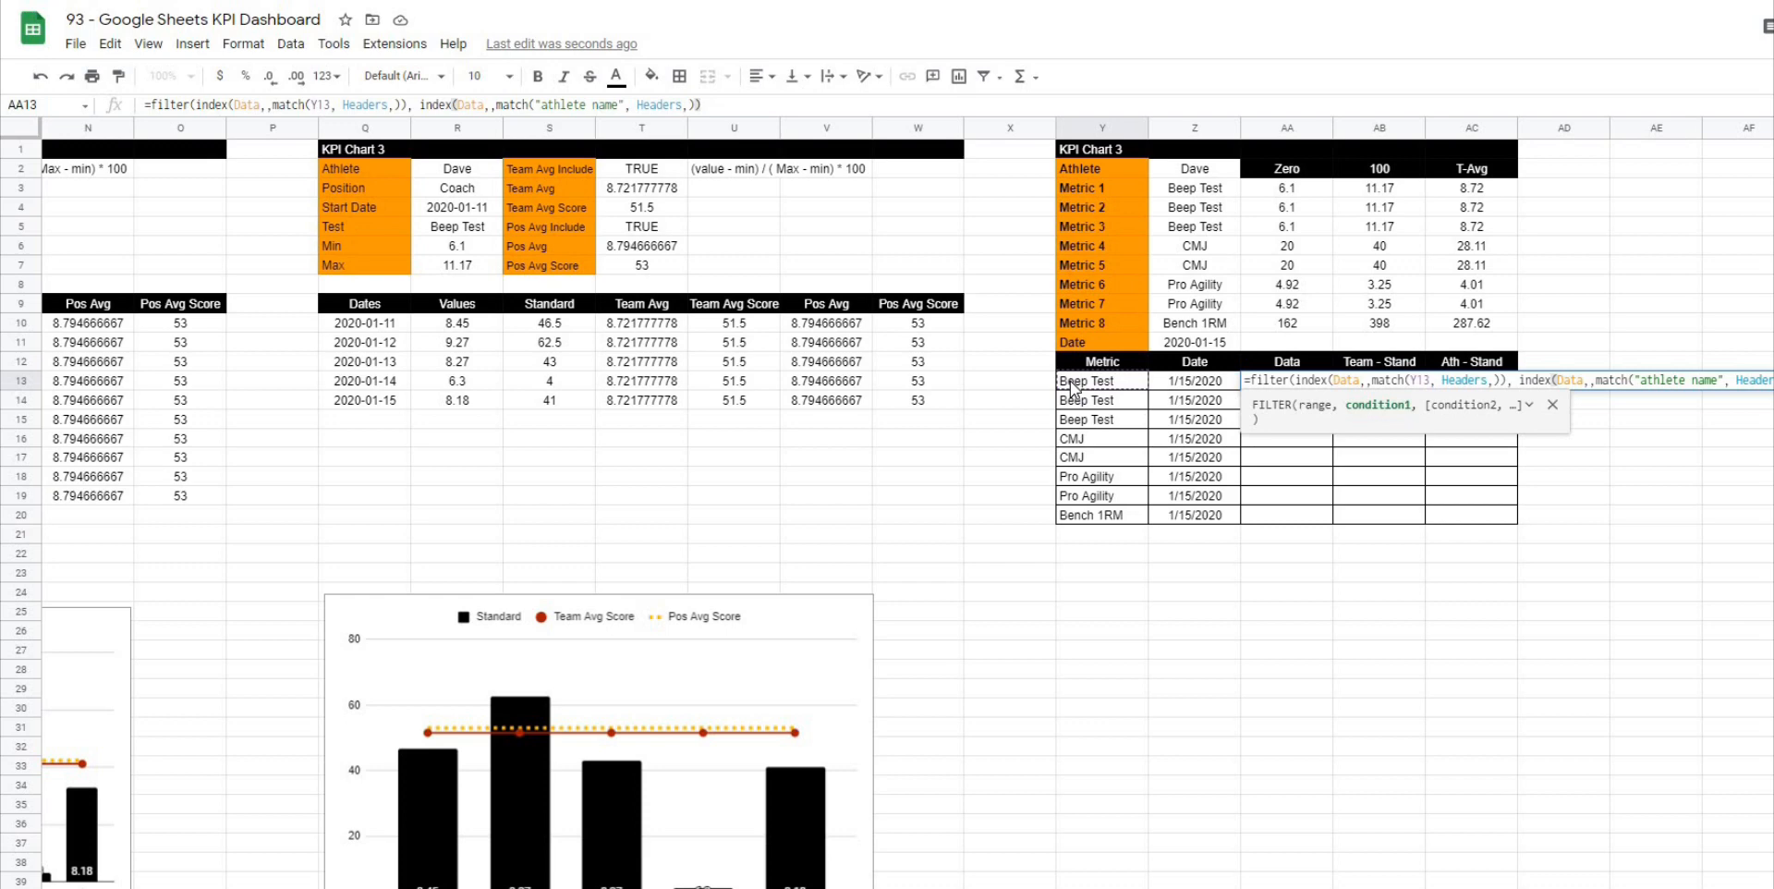
pyautogui.write(' =')
pyautogui.click(723, 104)
pyautogui.write('Z2')
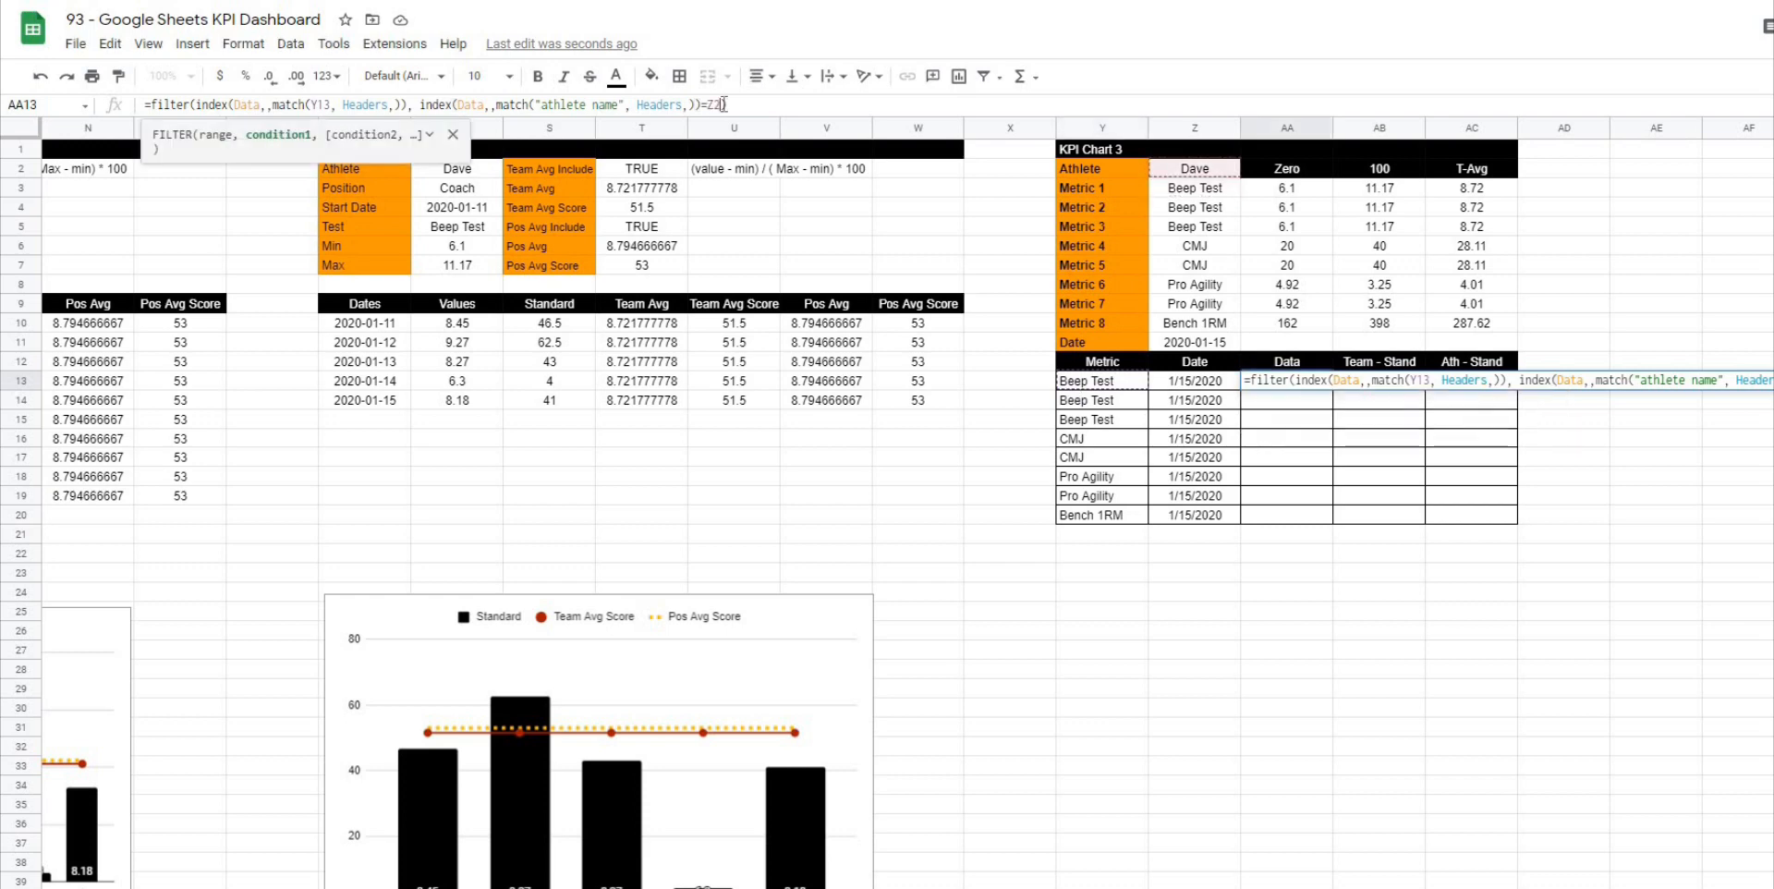
pyautogui.press('Return')
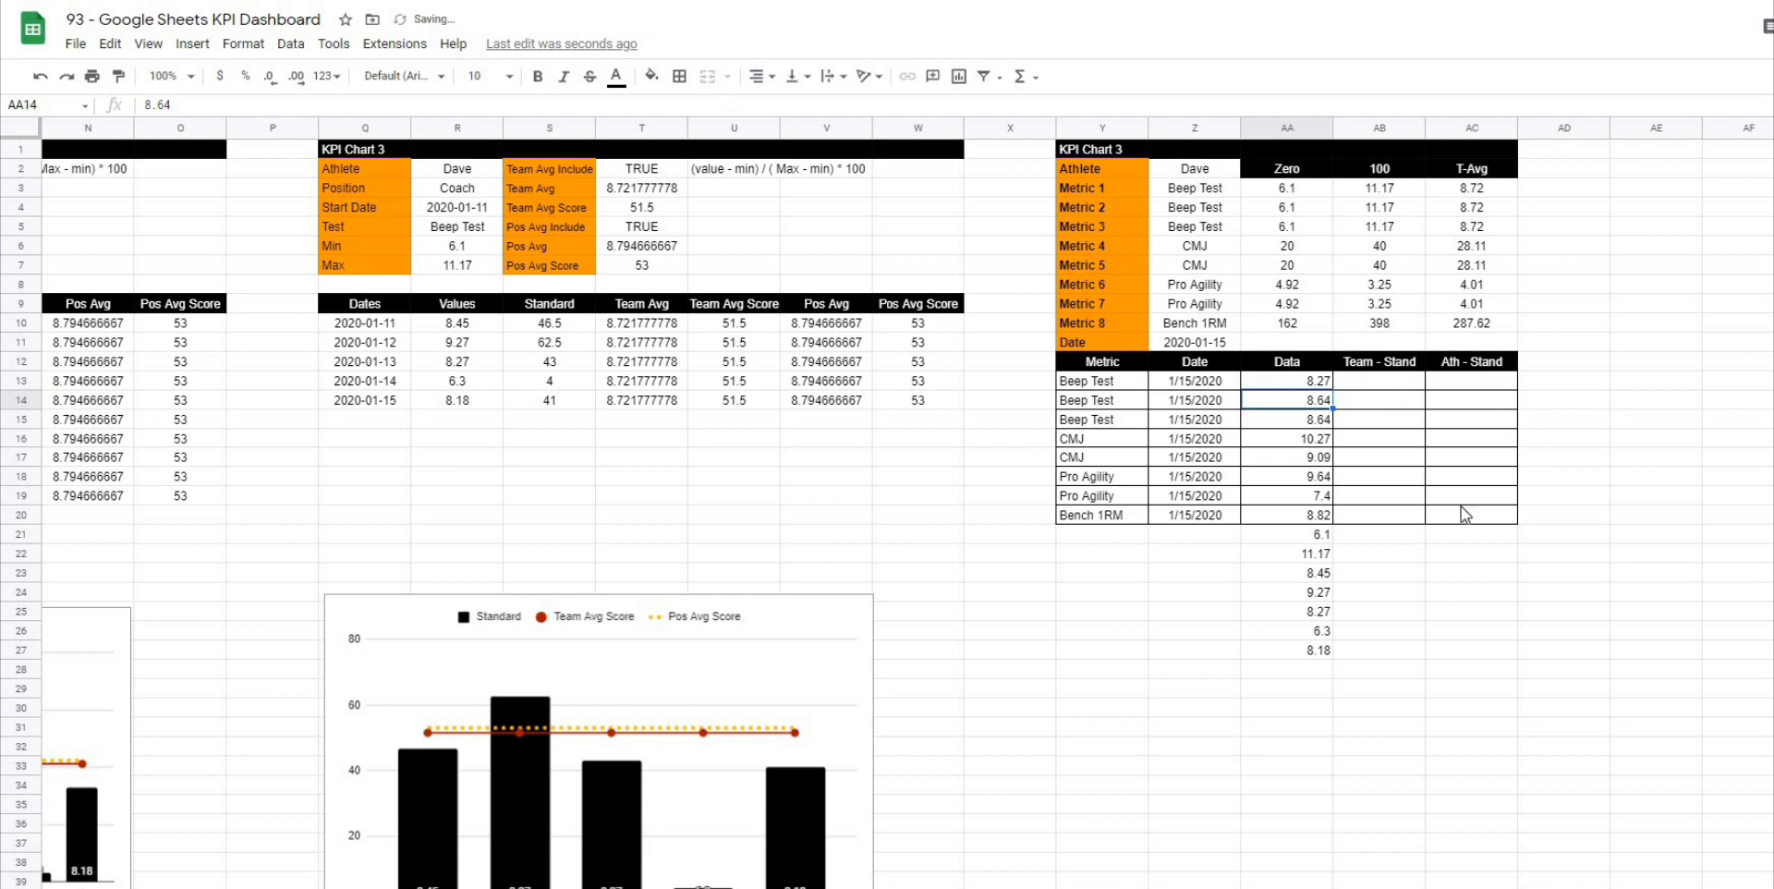
pyautogui.moveTo(1327, 413); pyautogui.dragTo(1323, 652)
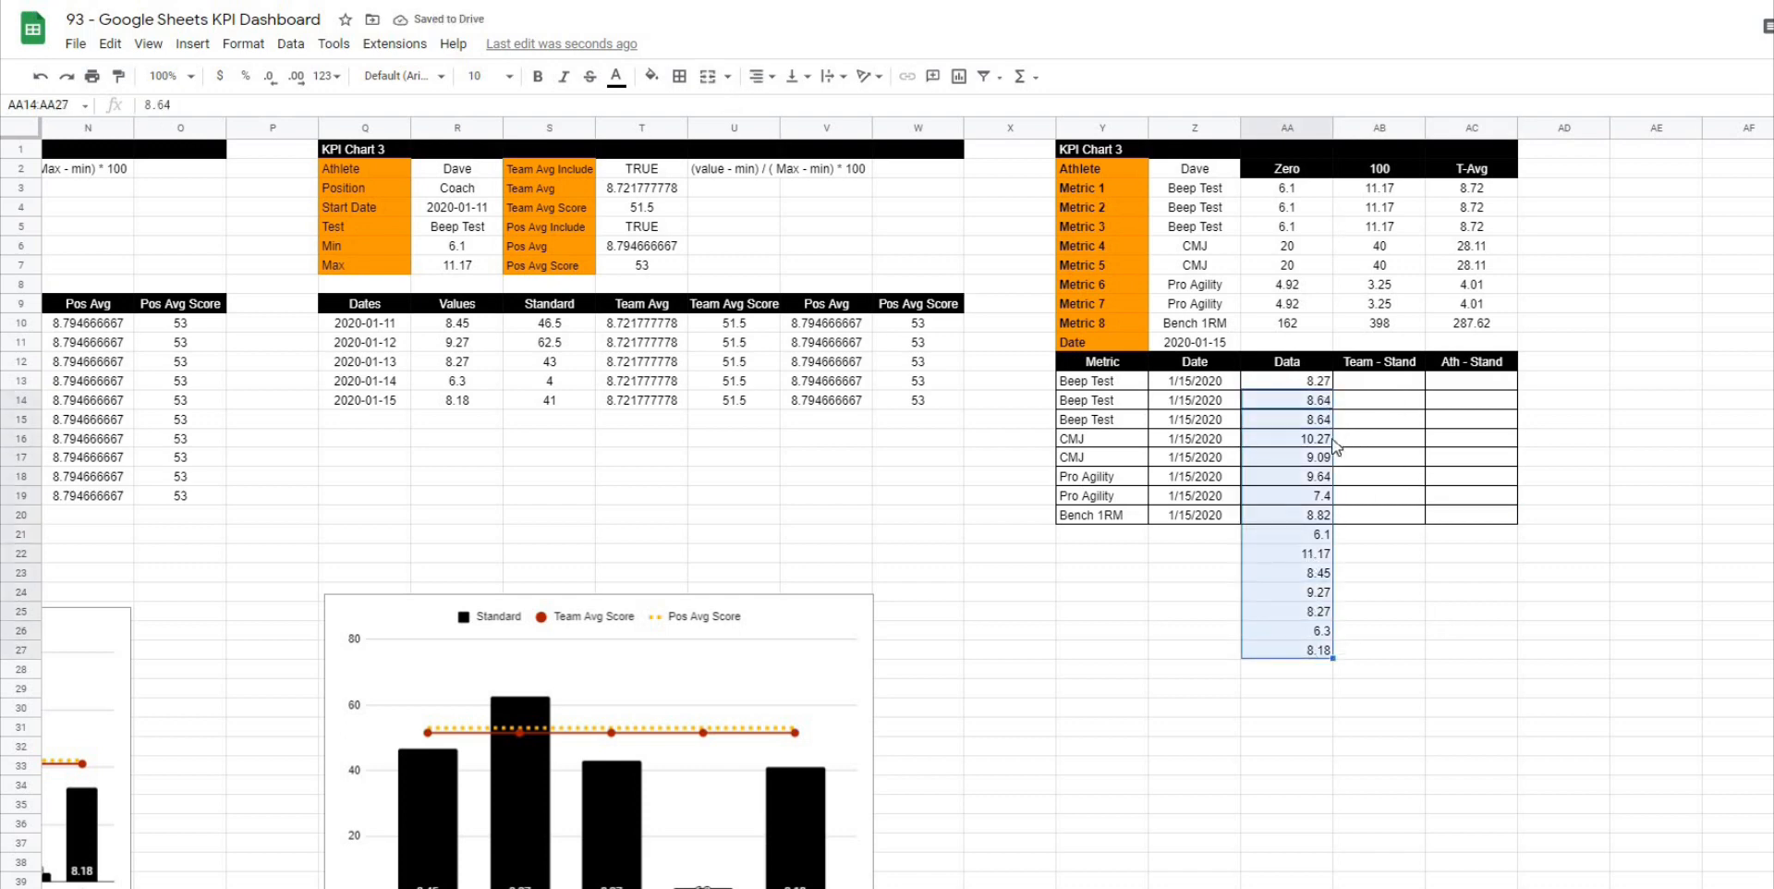
# Step: Add a second condition, index(Data,,match("date", Headers,))=Z13, to the FILTER formula in AA13
pyautogui.click(1313, 393)
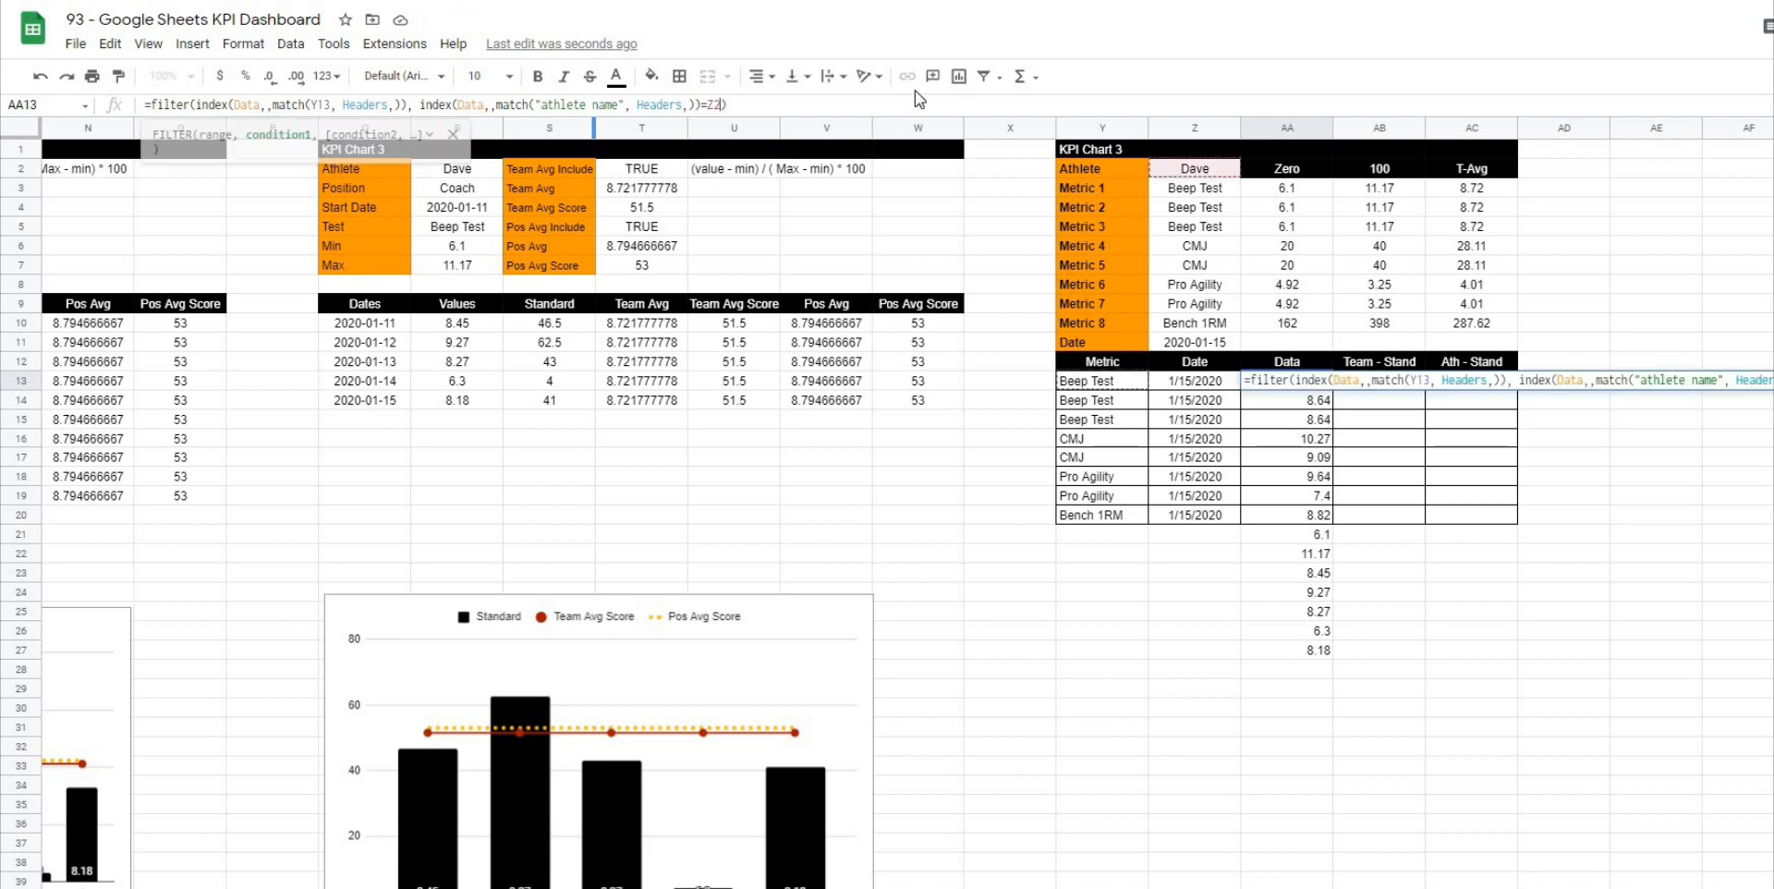
pyautogui.click(756, 104)
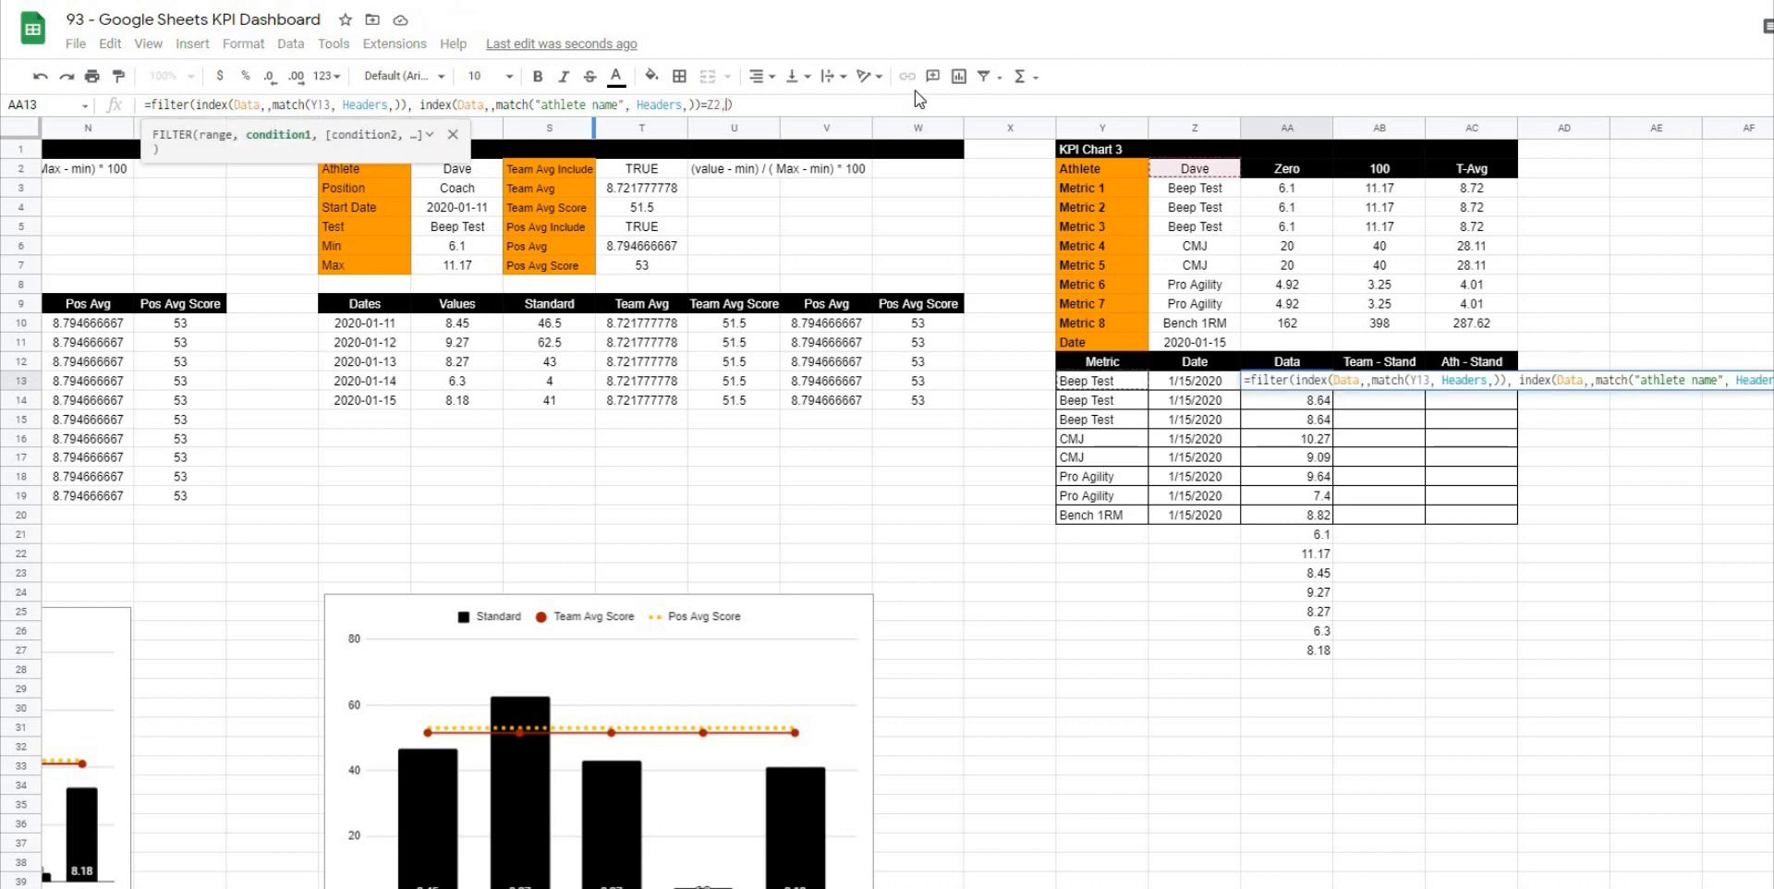
pyautogui.write(', ')
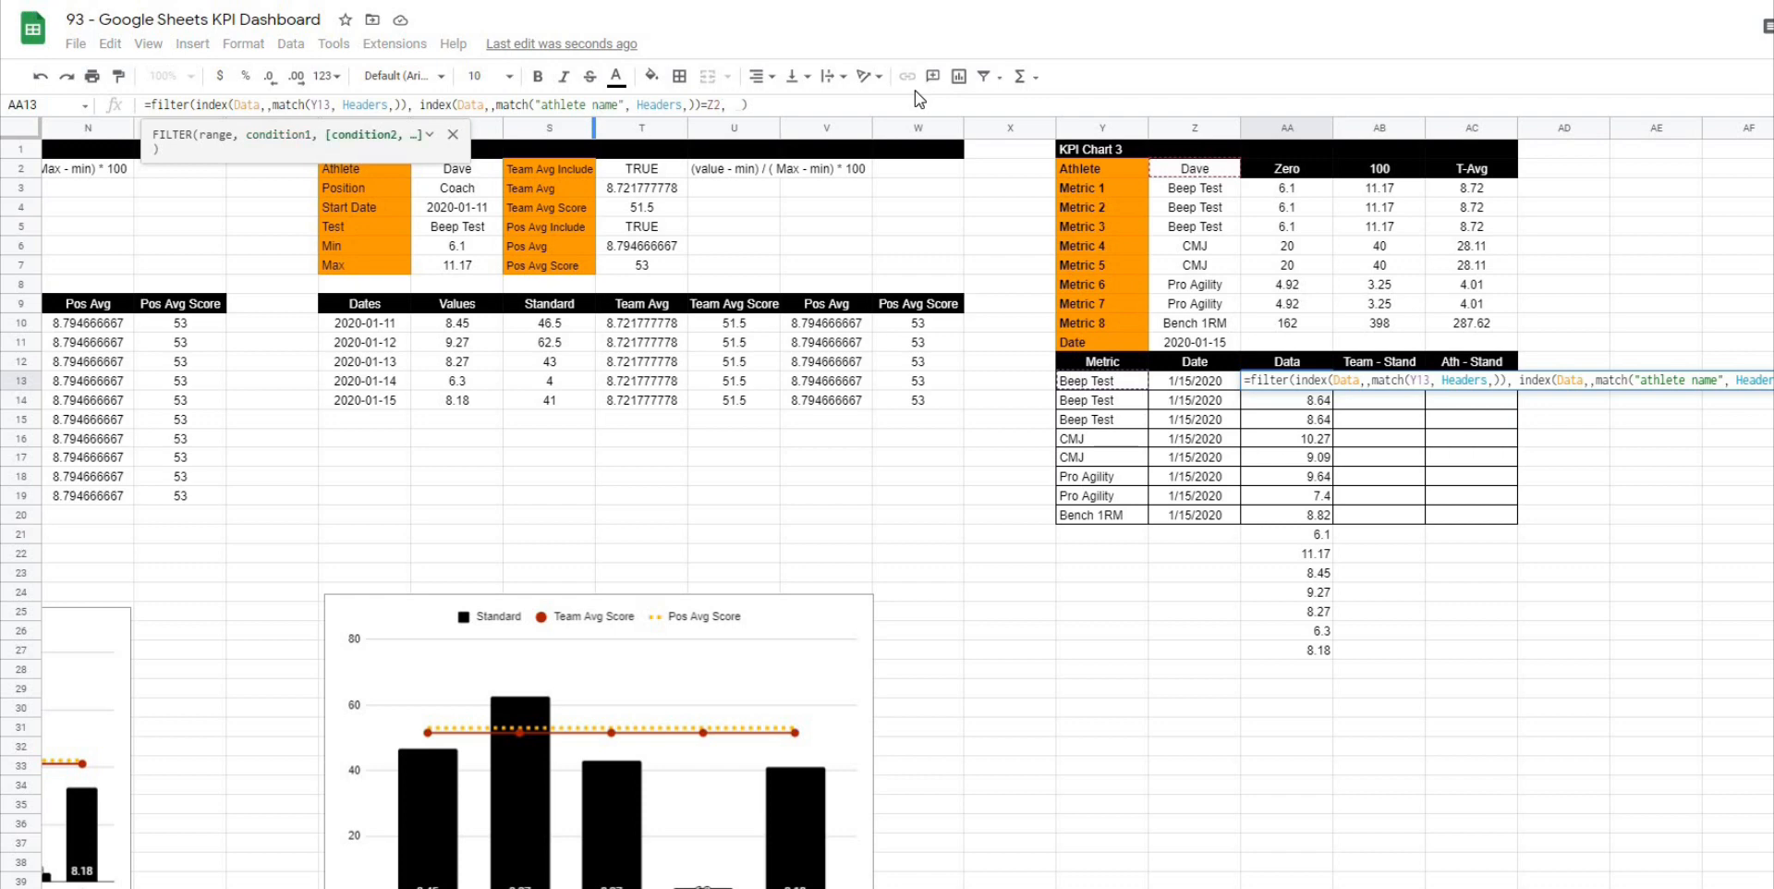
pyautogui.write('index(data, ')
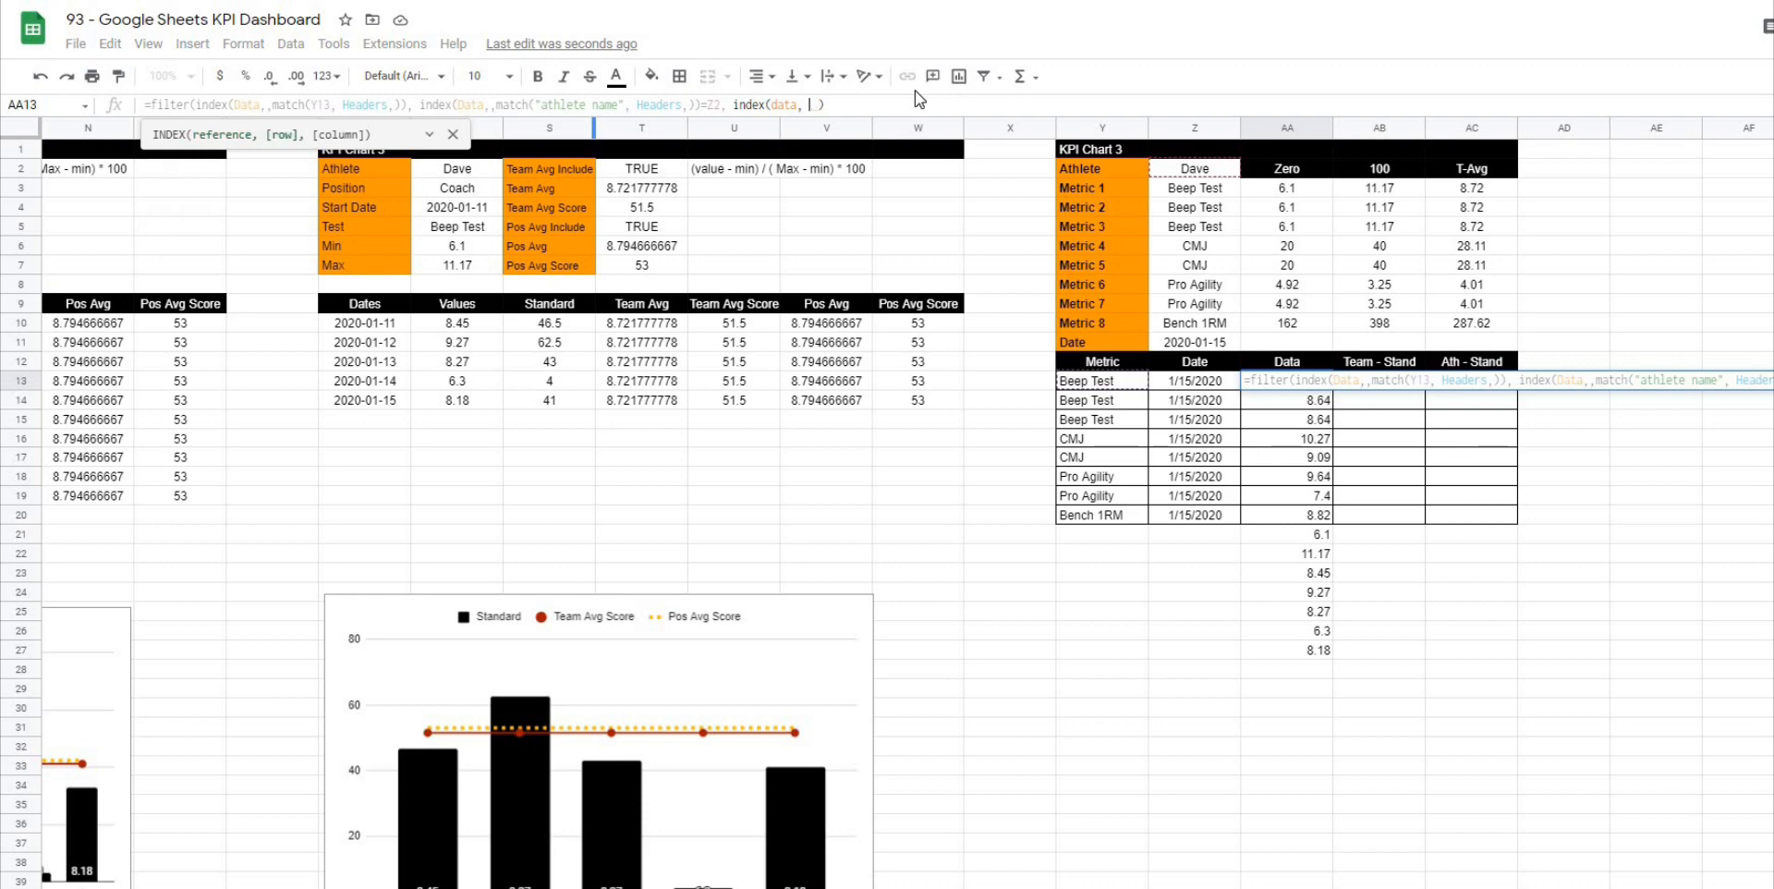
pyautogui.write(',match')
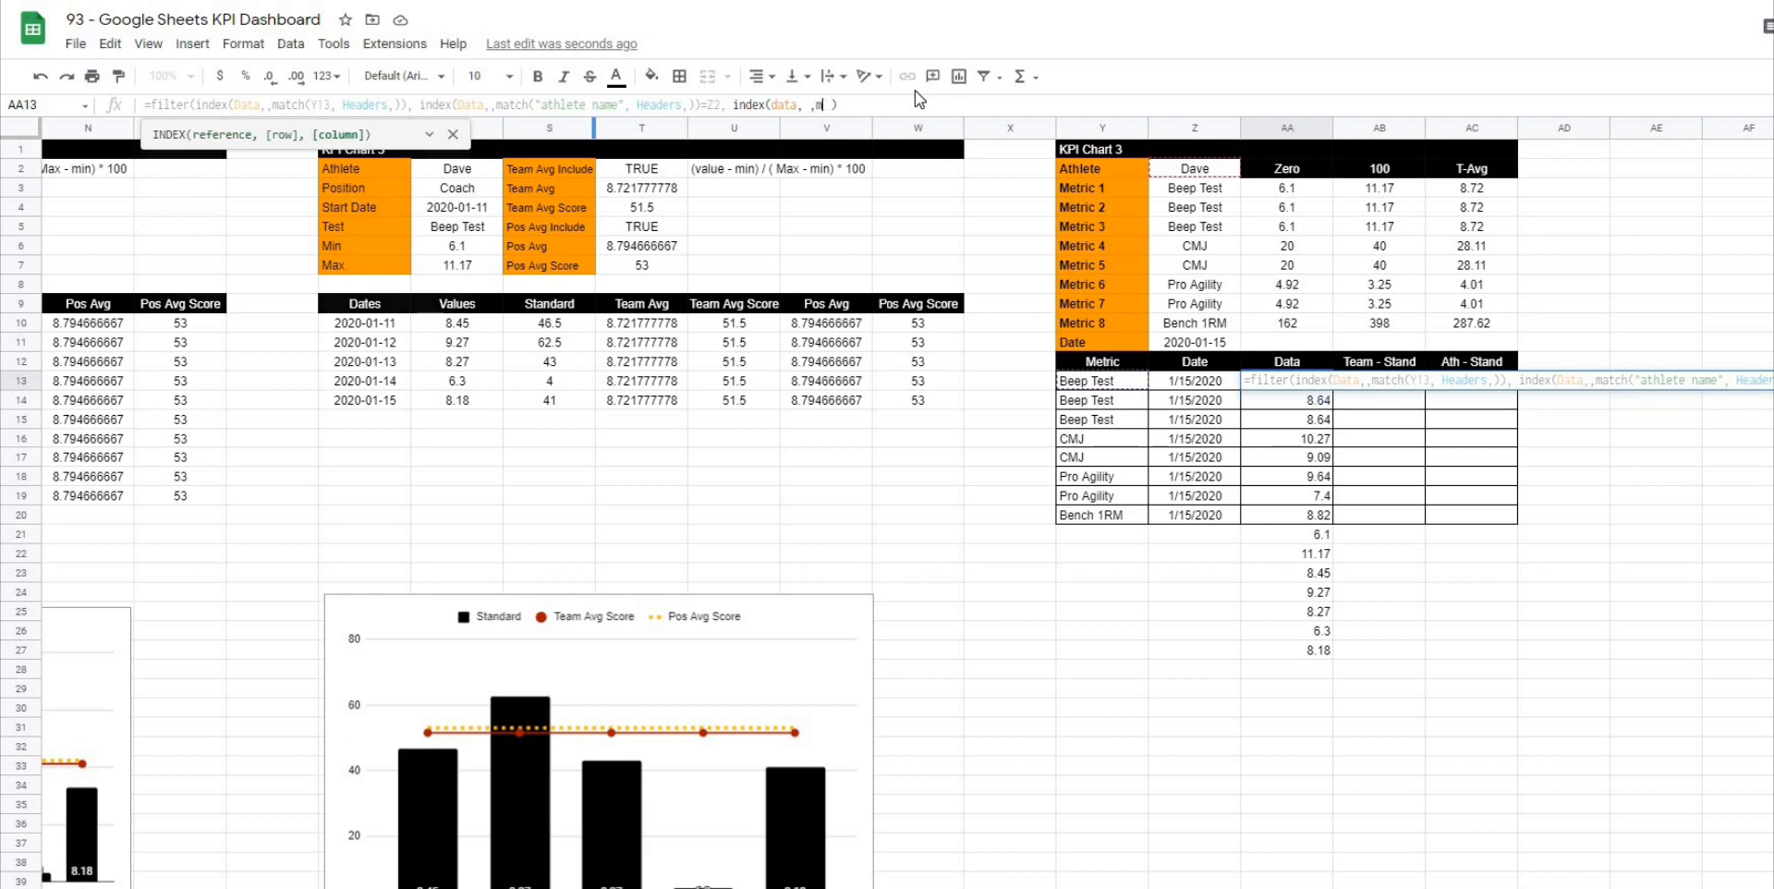
pyautogui.write('("')
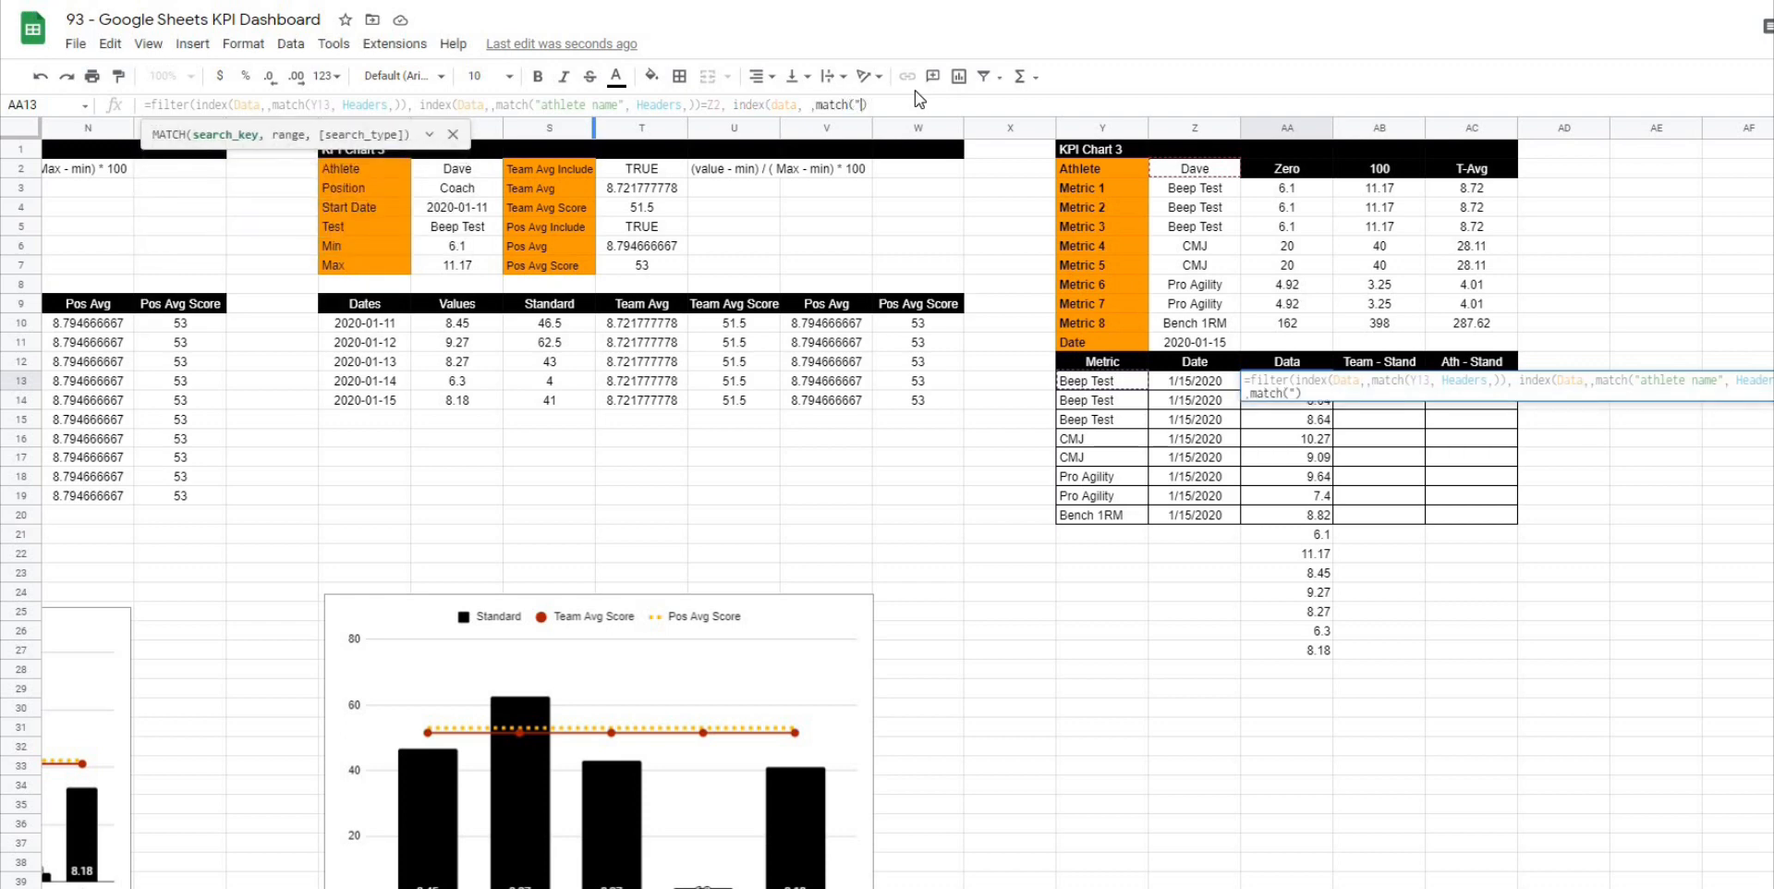
pyautogui.write('date"')
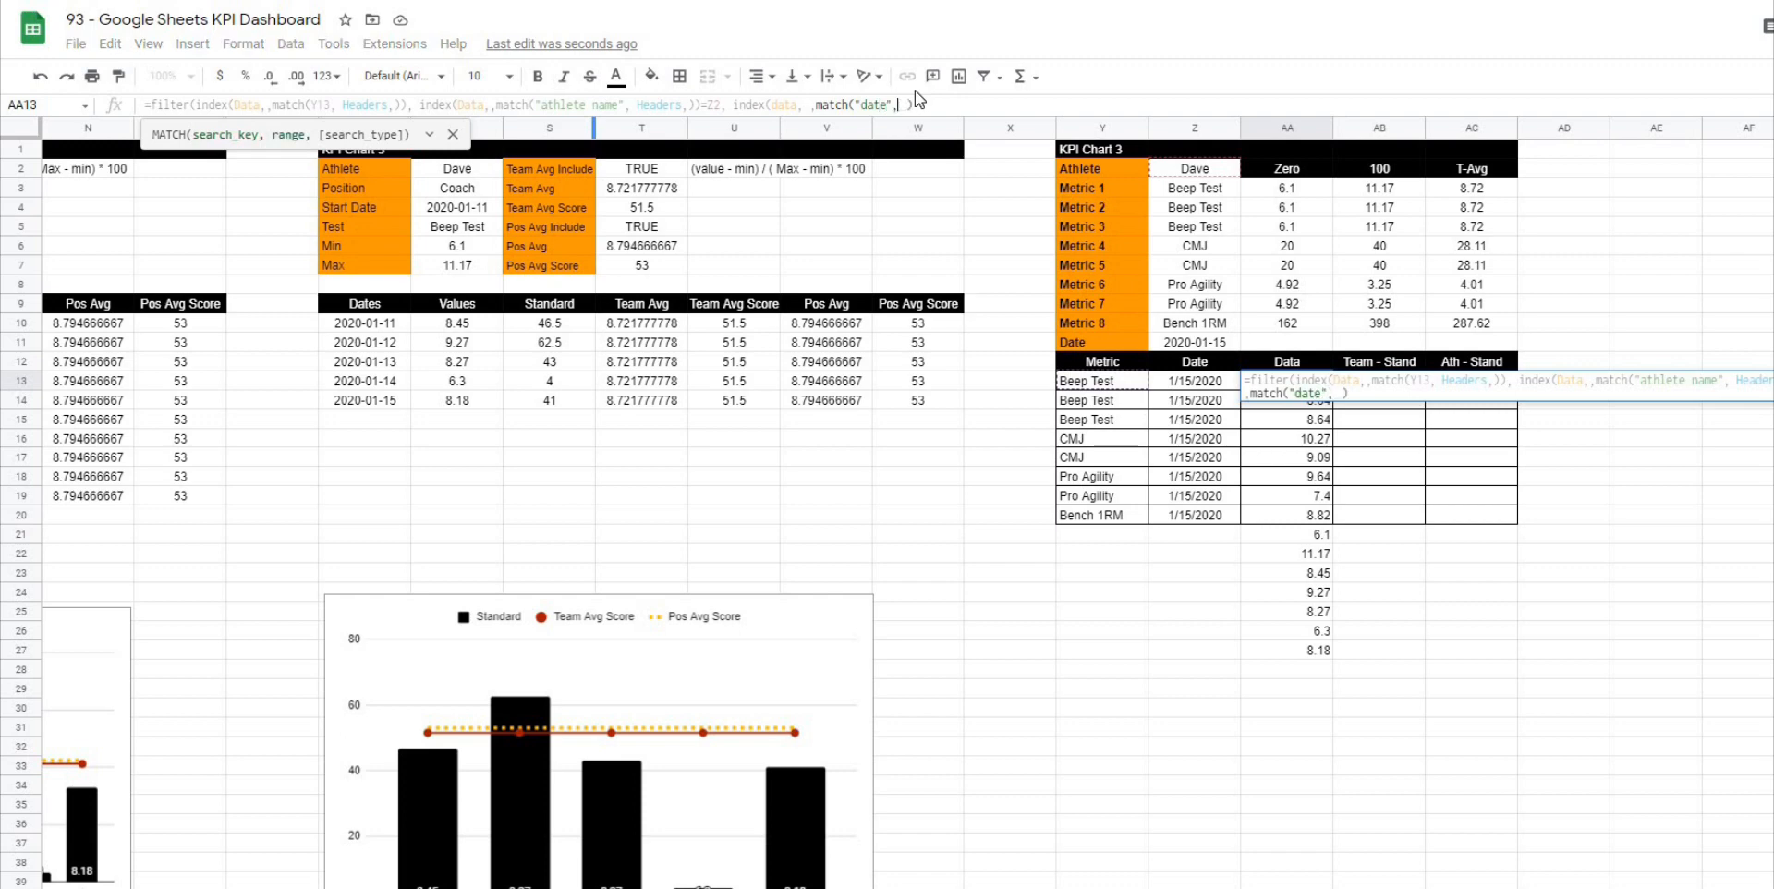
pyautogui.write(', headers')
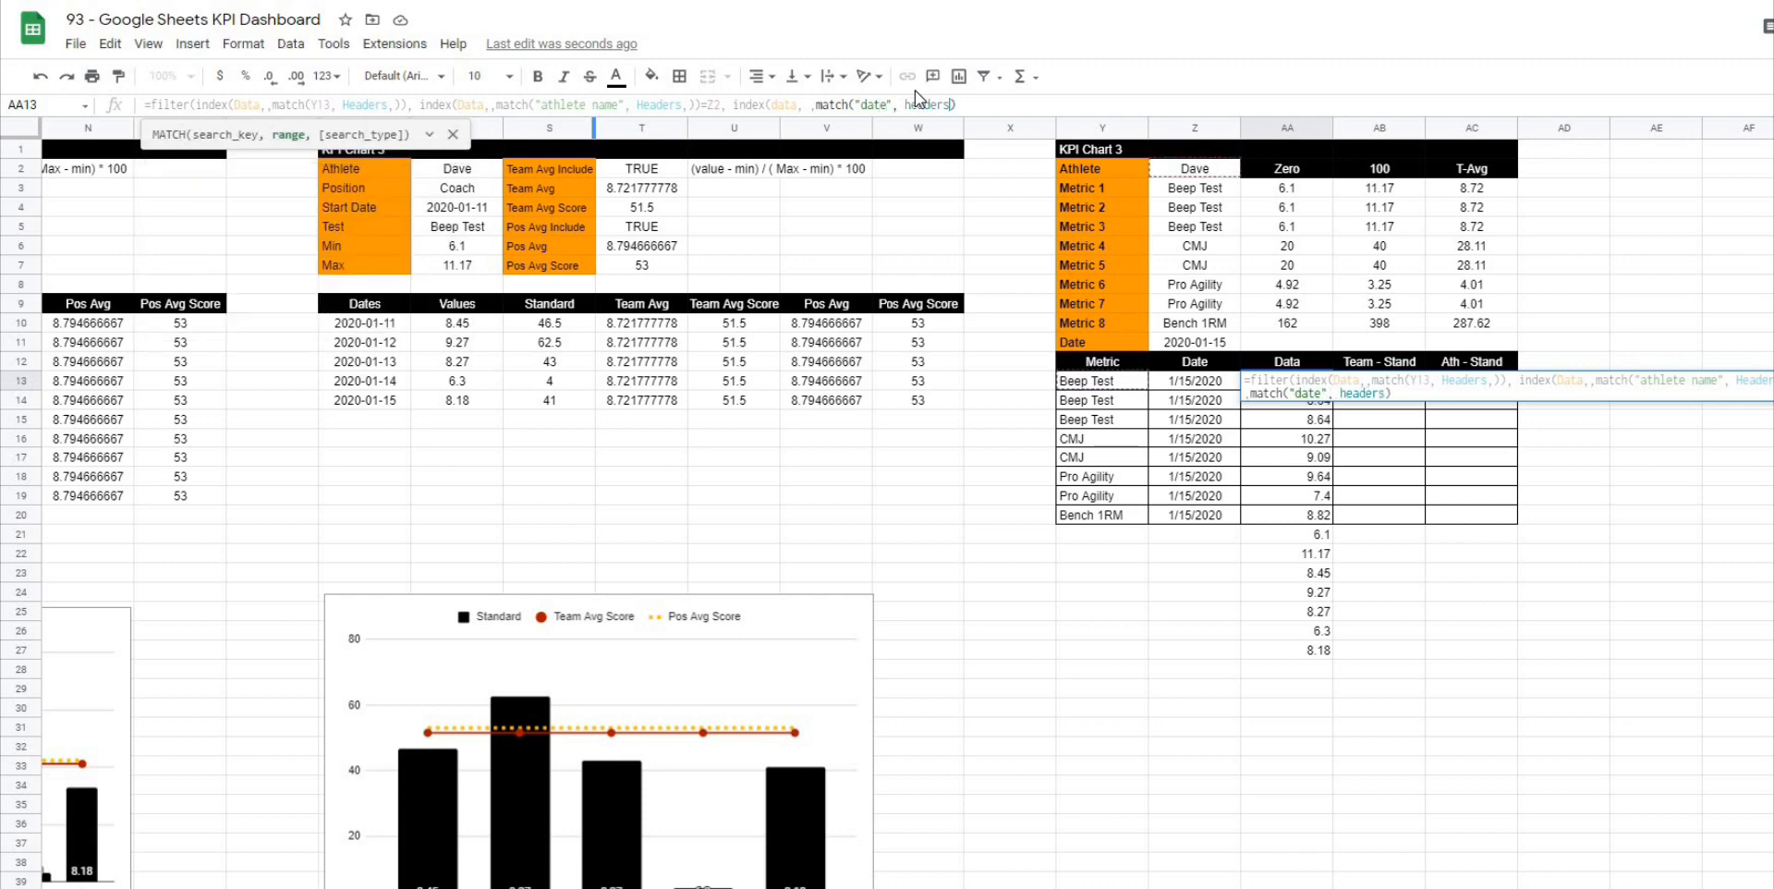
pyautogui.write(',))')
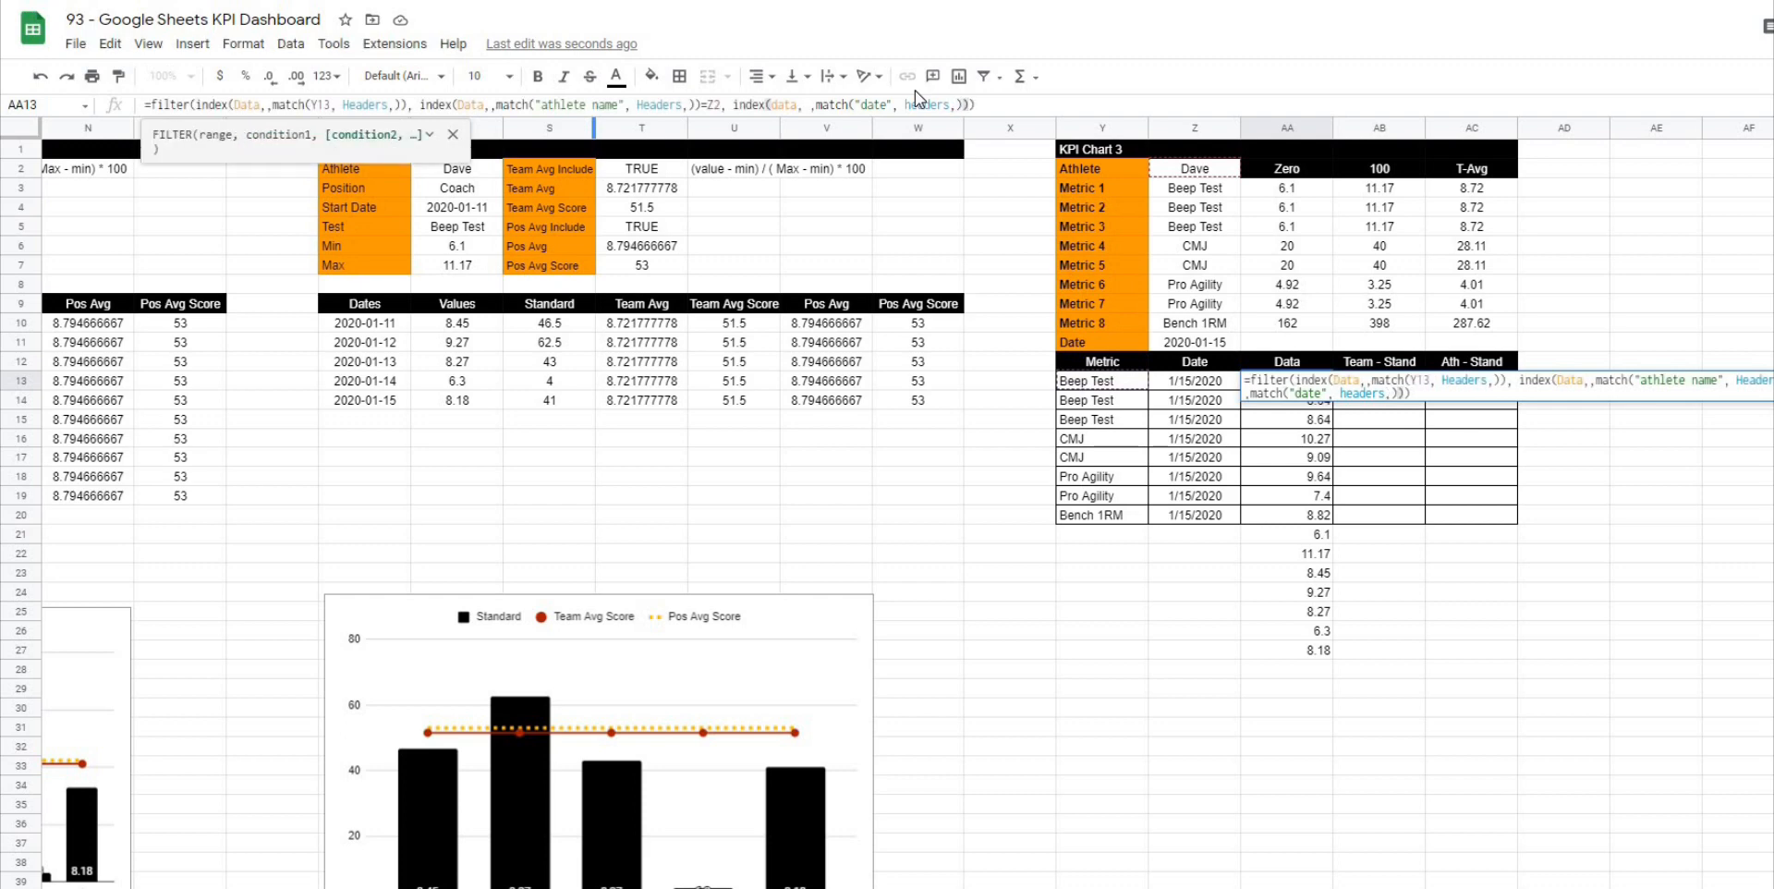
pyautogui.write('=')
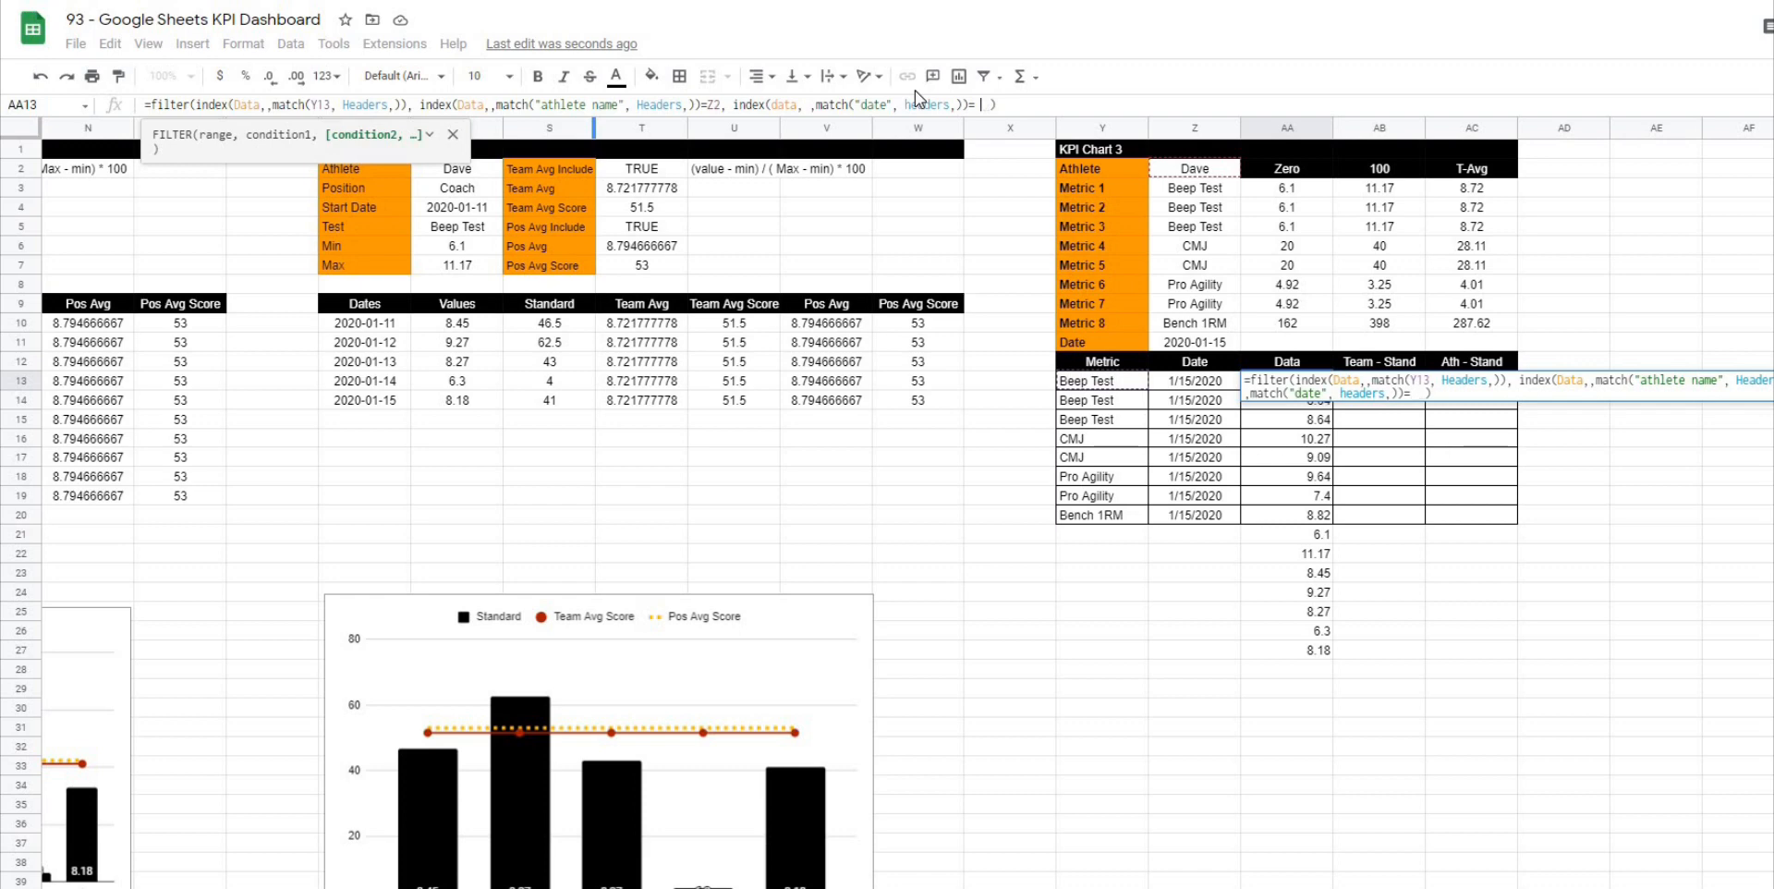
pyautogui.click(1202, 388)
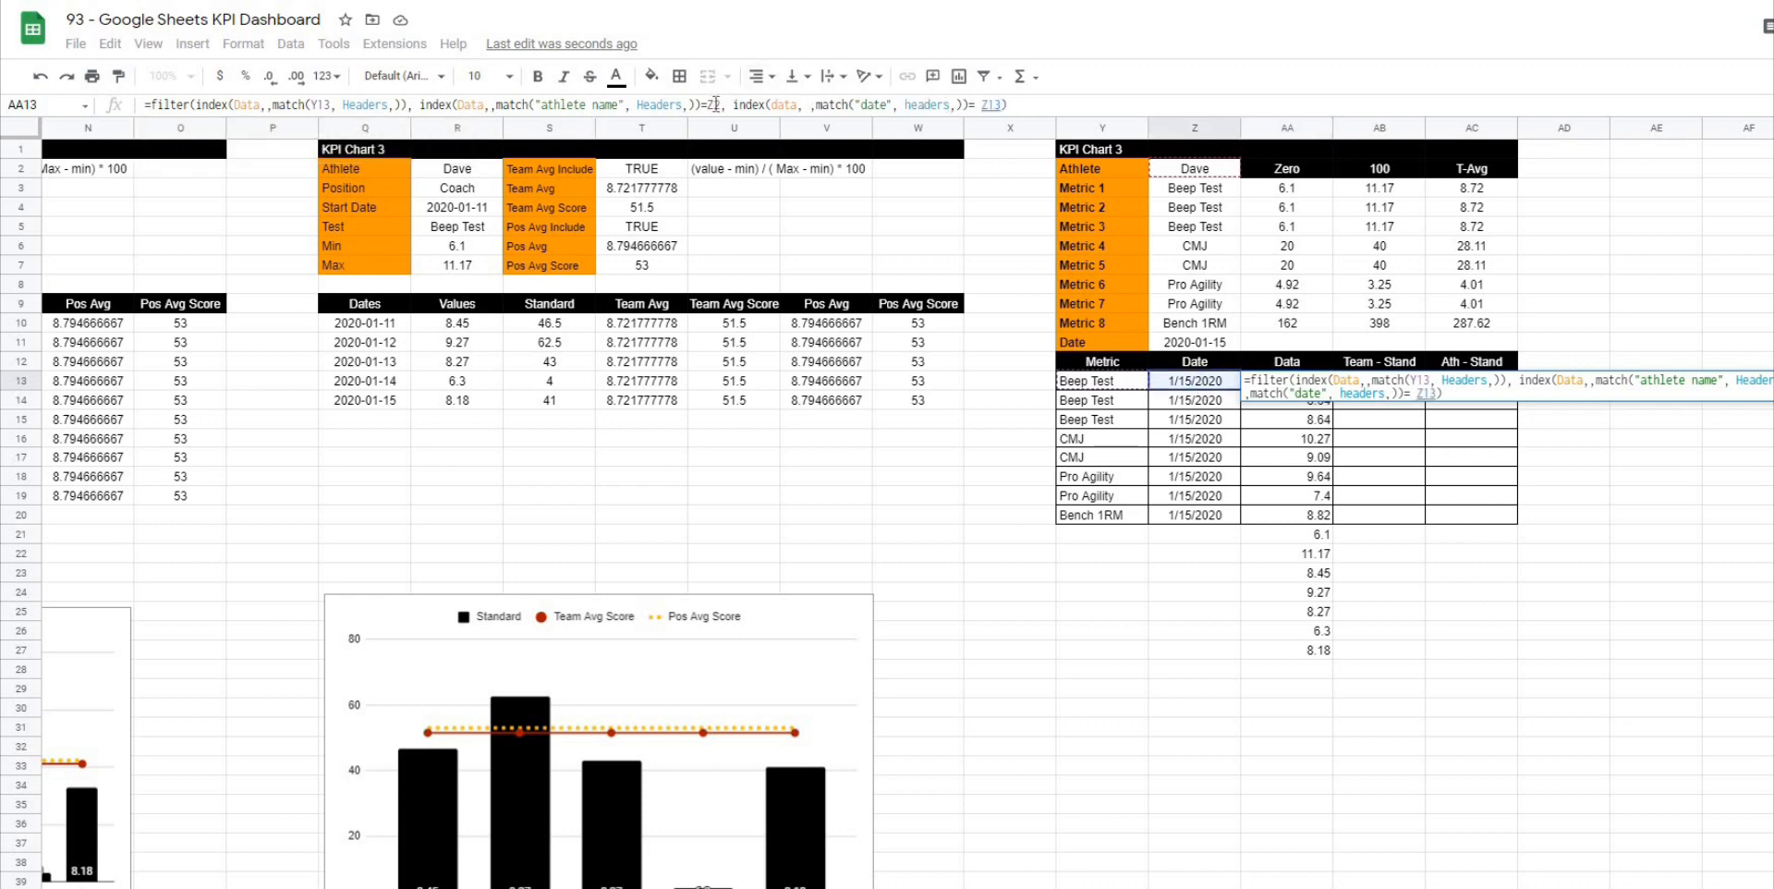
# Step: Make the athlete reference in the AA13 filter absolute as $Z$2 and enter the formula
pyautogui.click(714, 104)
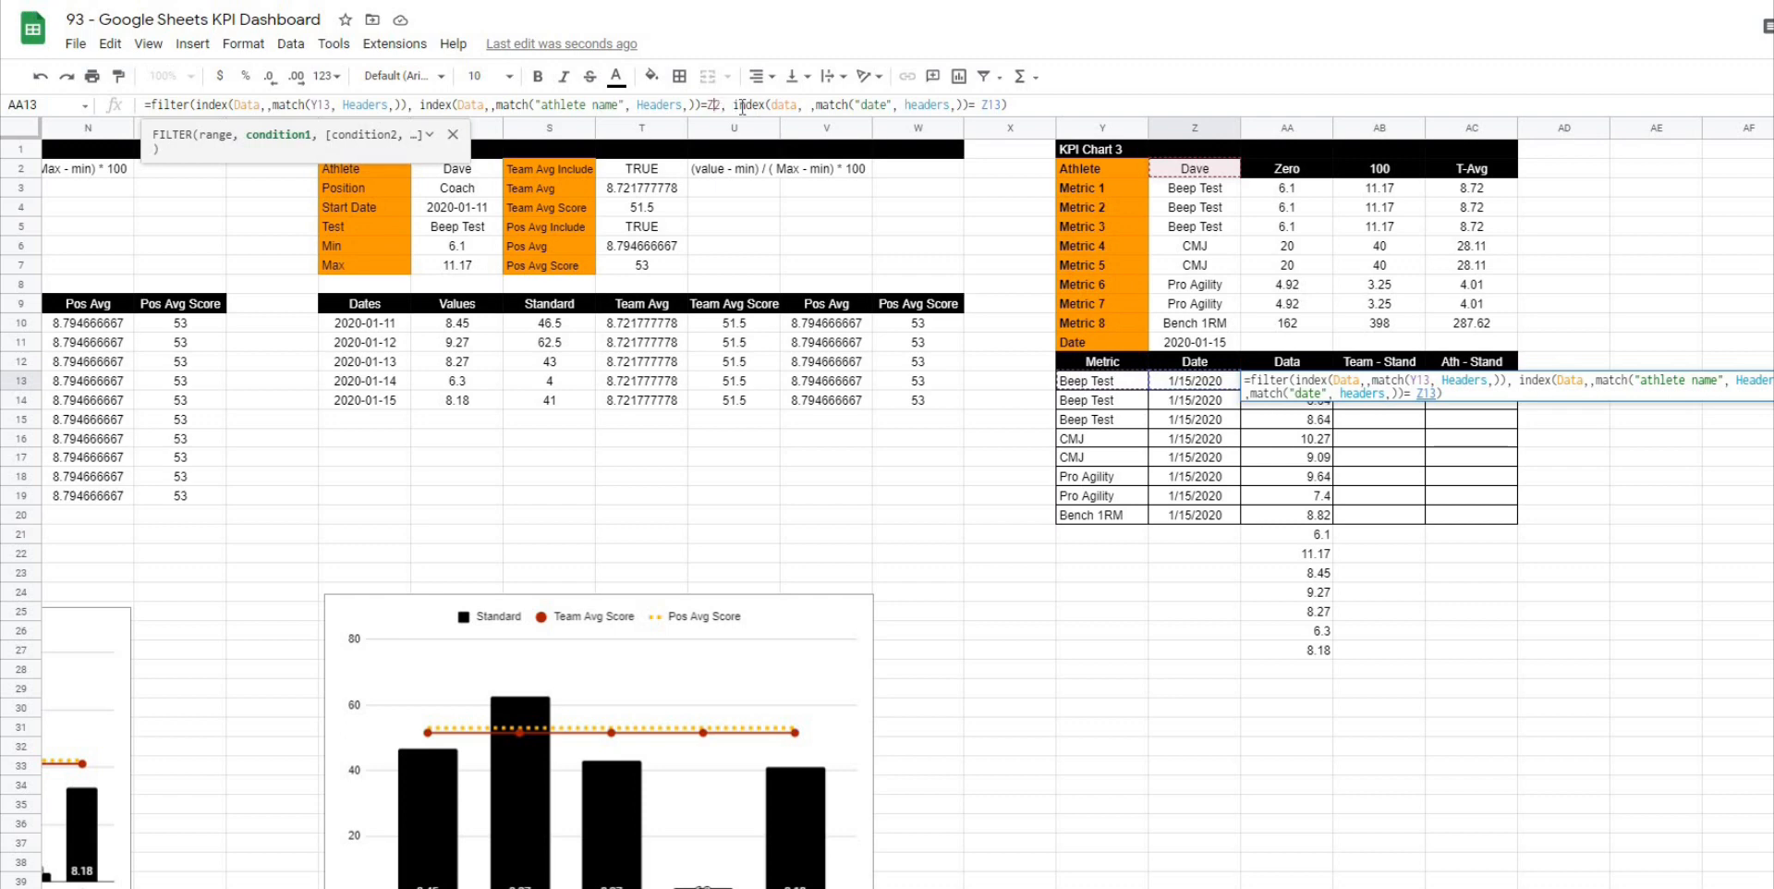
pyautogui.press('F4')
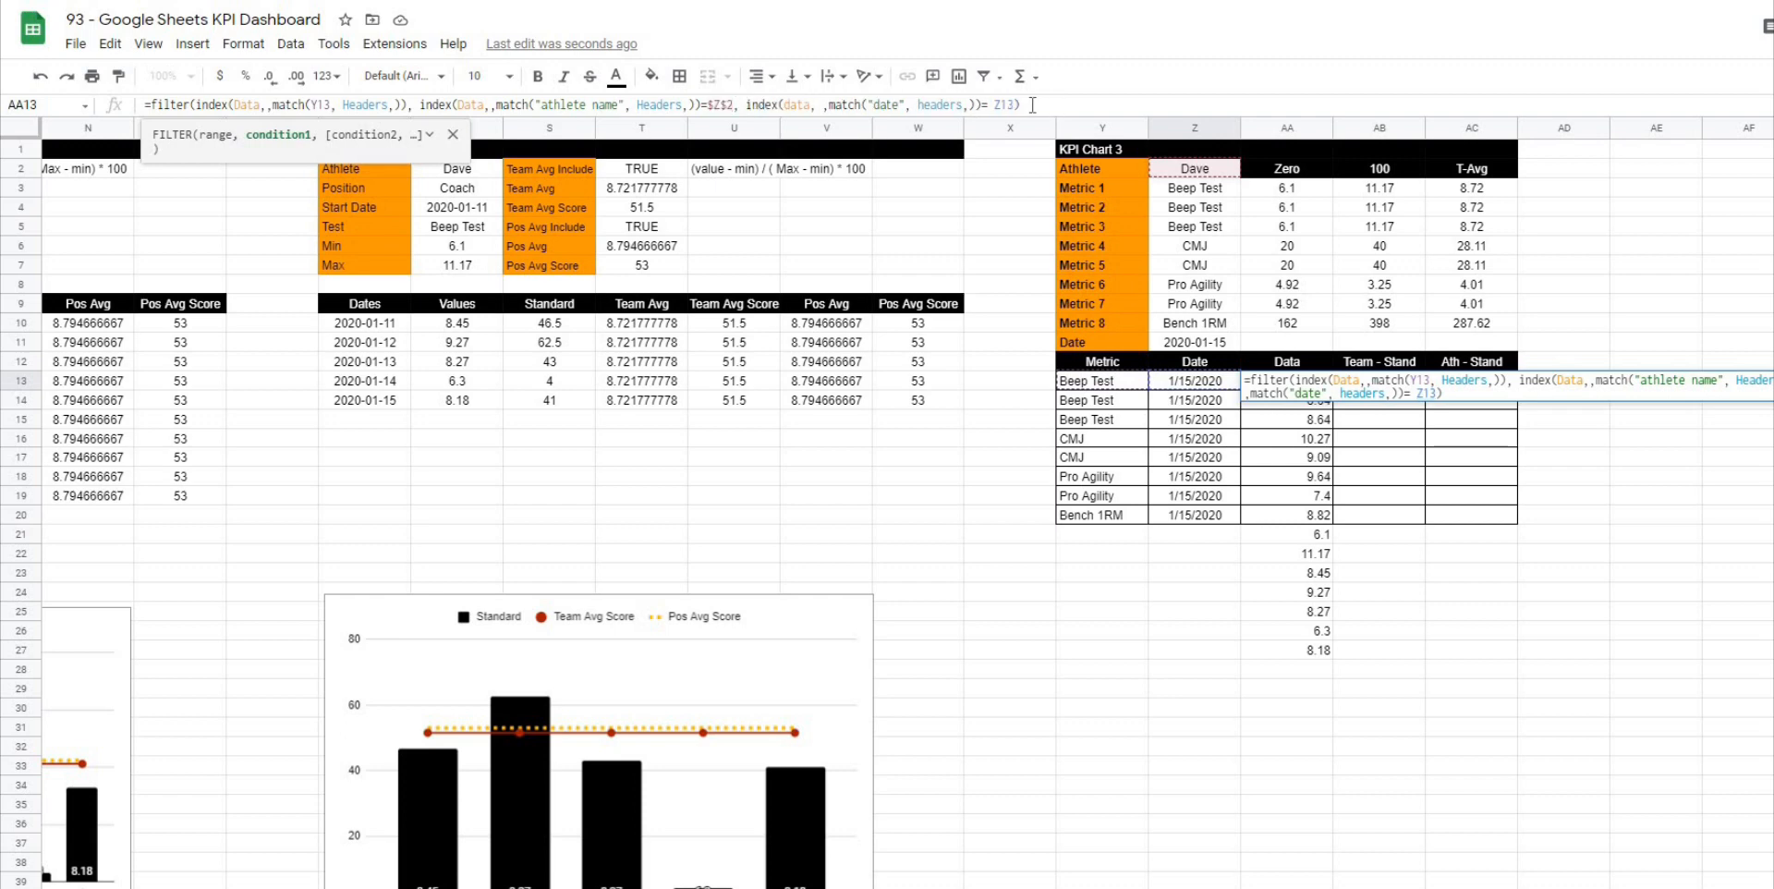
pyautogui.click(1032, 105)
pyautogui.press('Return')
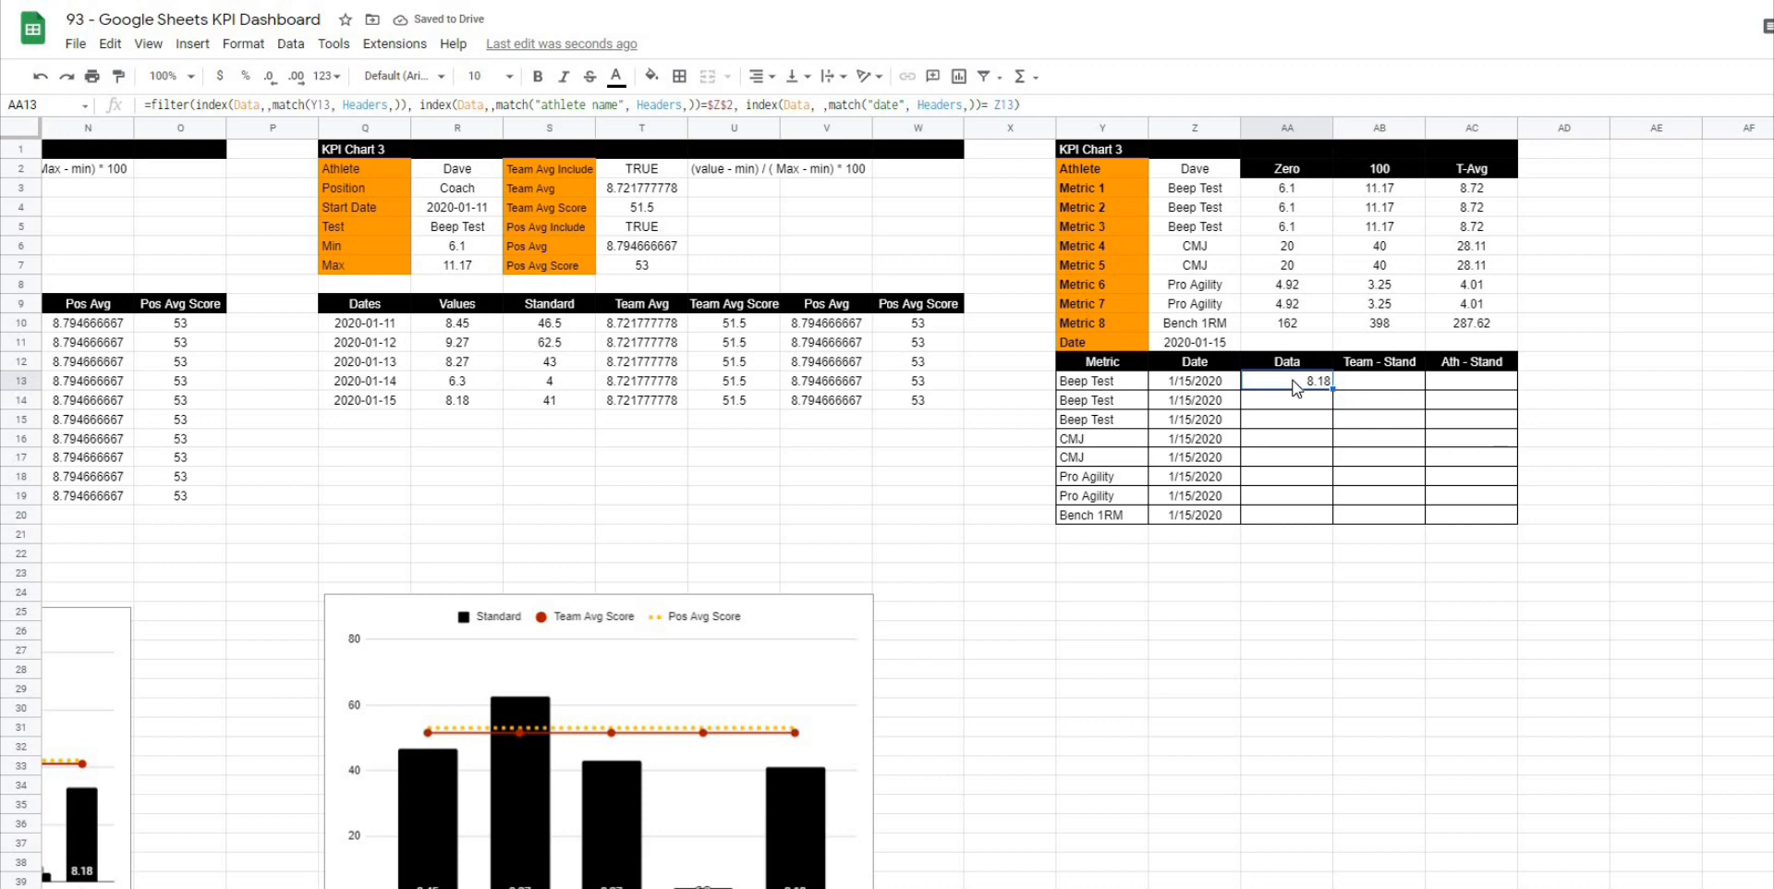
pyautogui.press('Down')
pyautogui.press('Down')
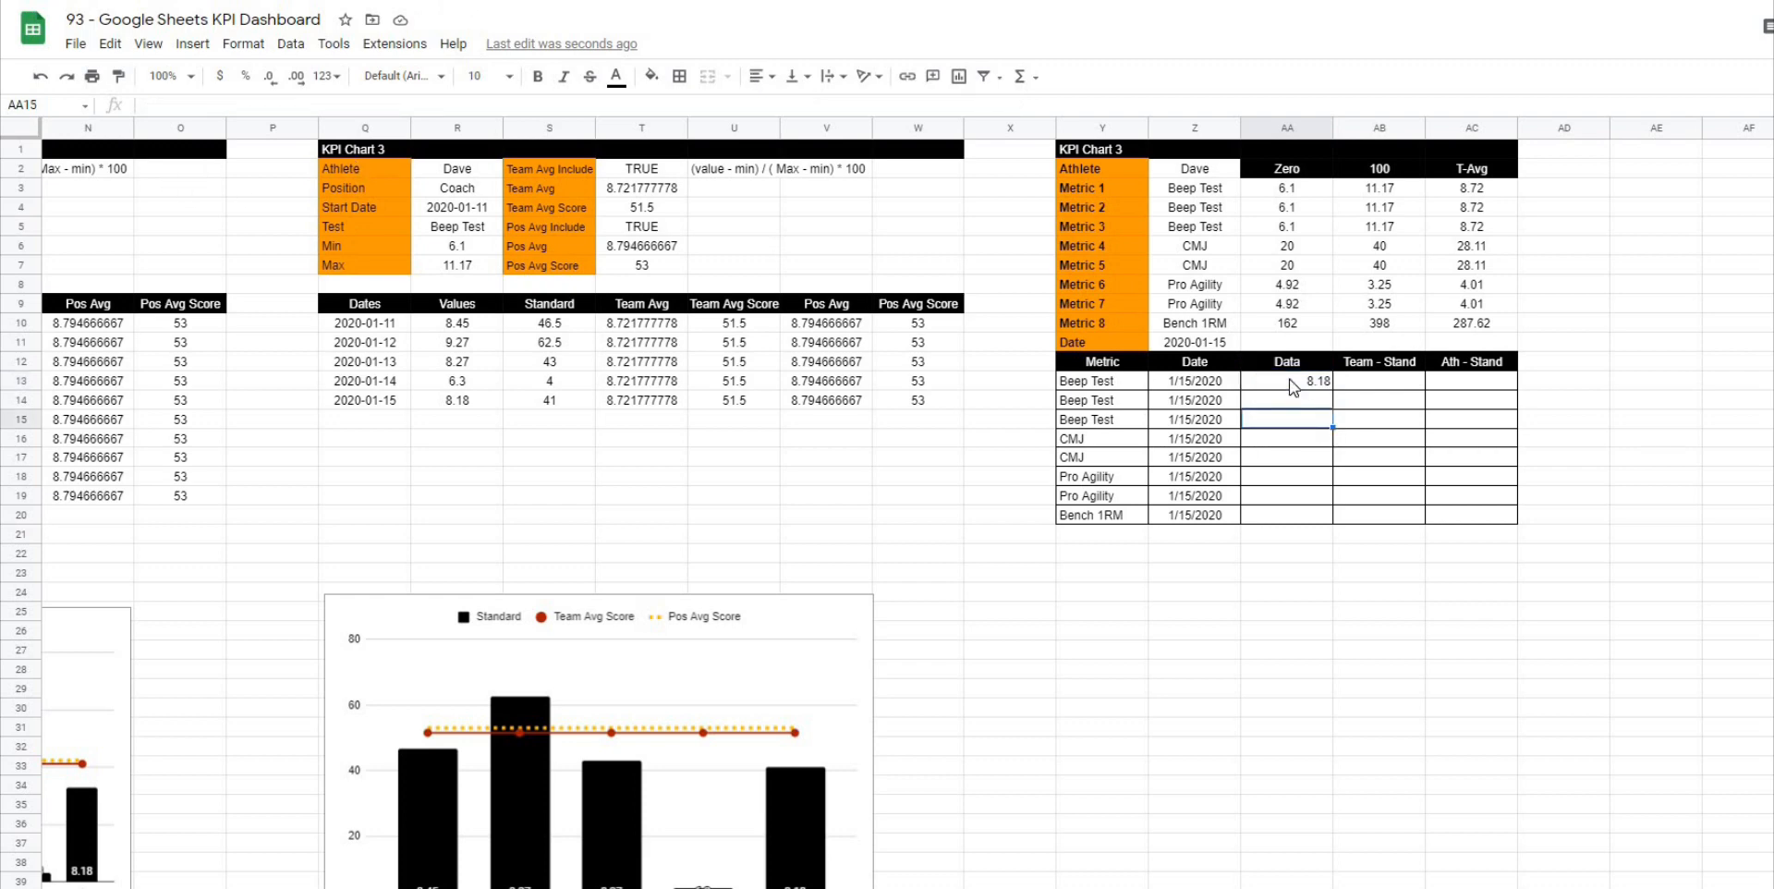
# Step: Wrap the AA13 filter formula in IFERROR with "" as the value on error
pyautogui.click(1291, 387)
pyautogui.click(166, 100)
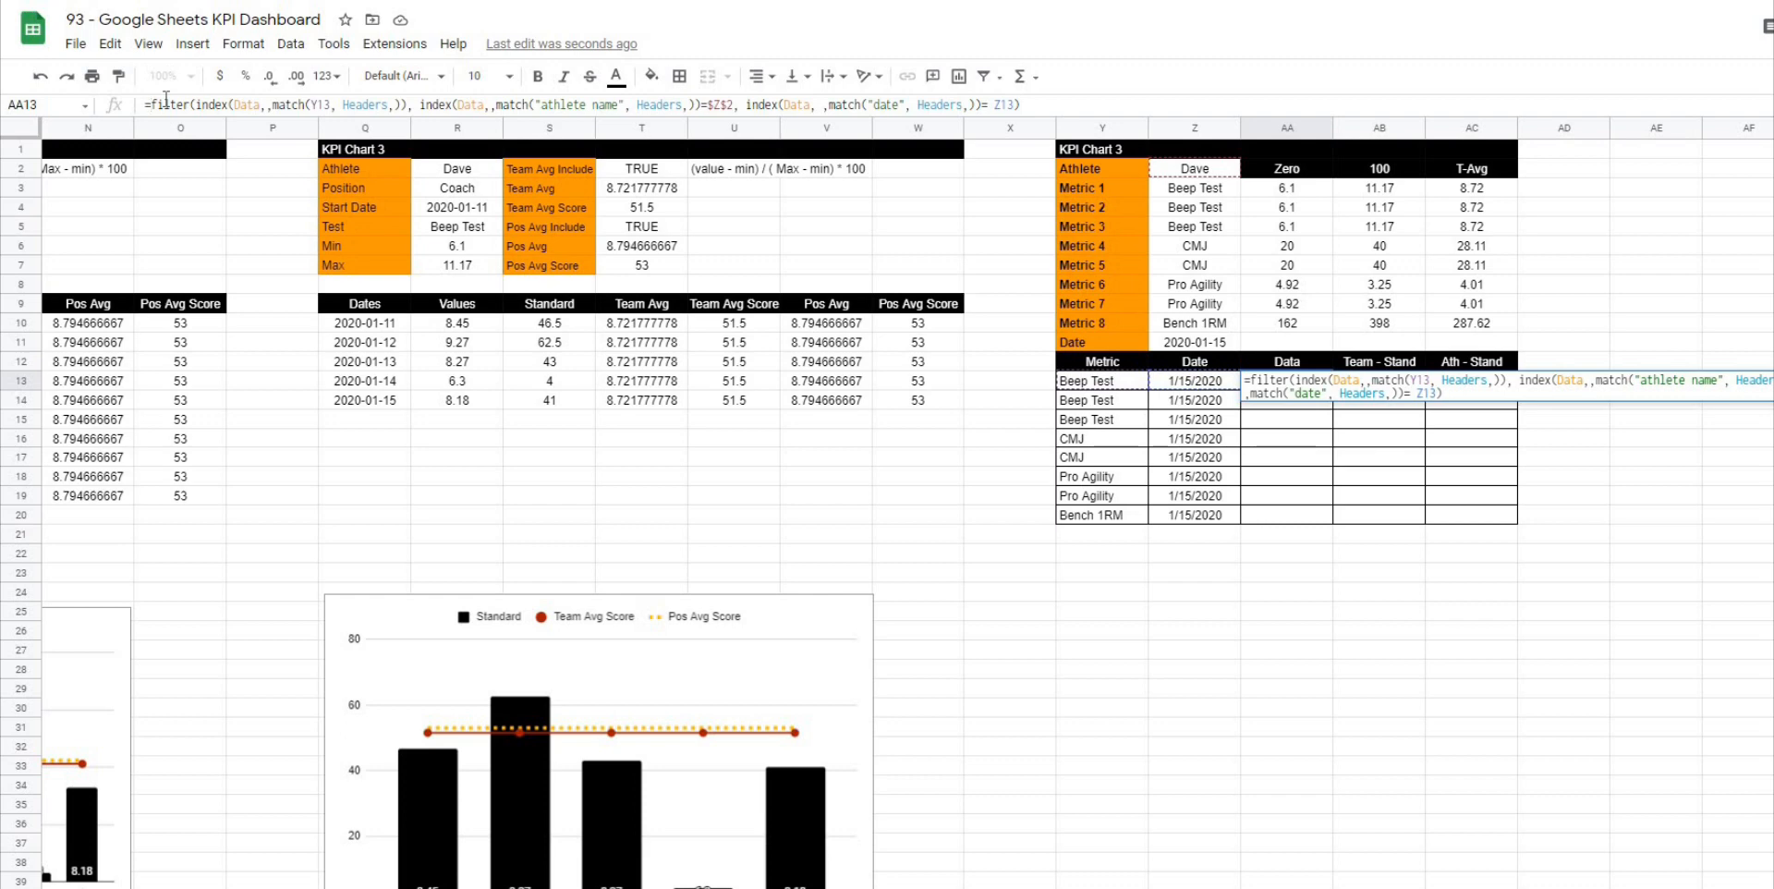
pyautogui.write('iferror(')
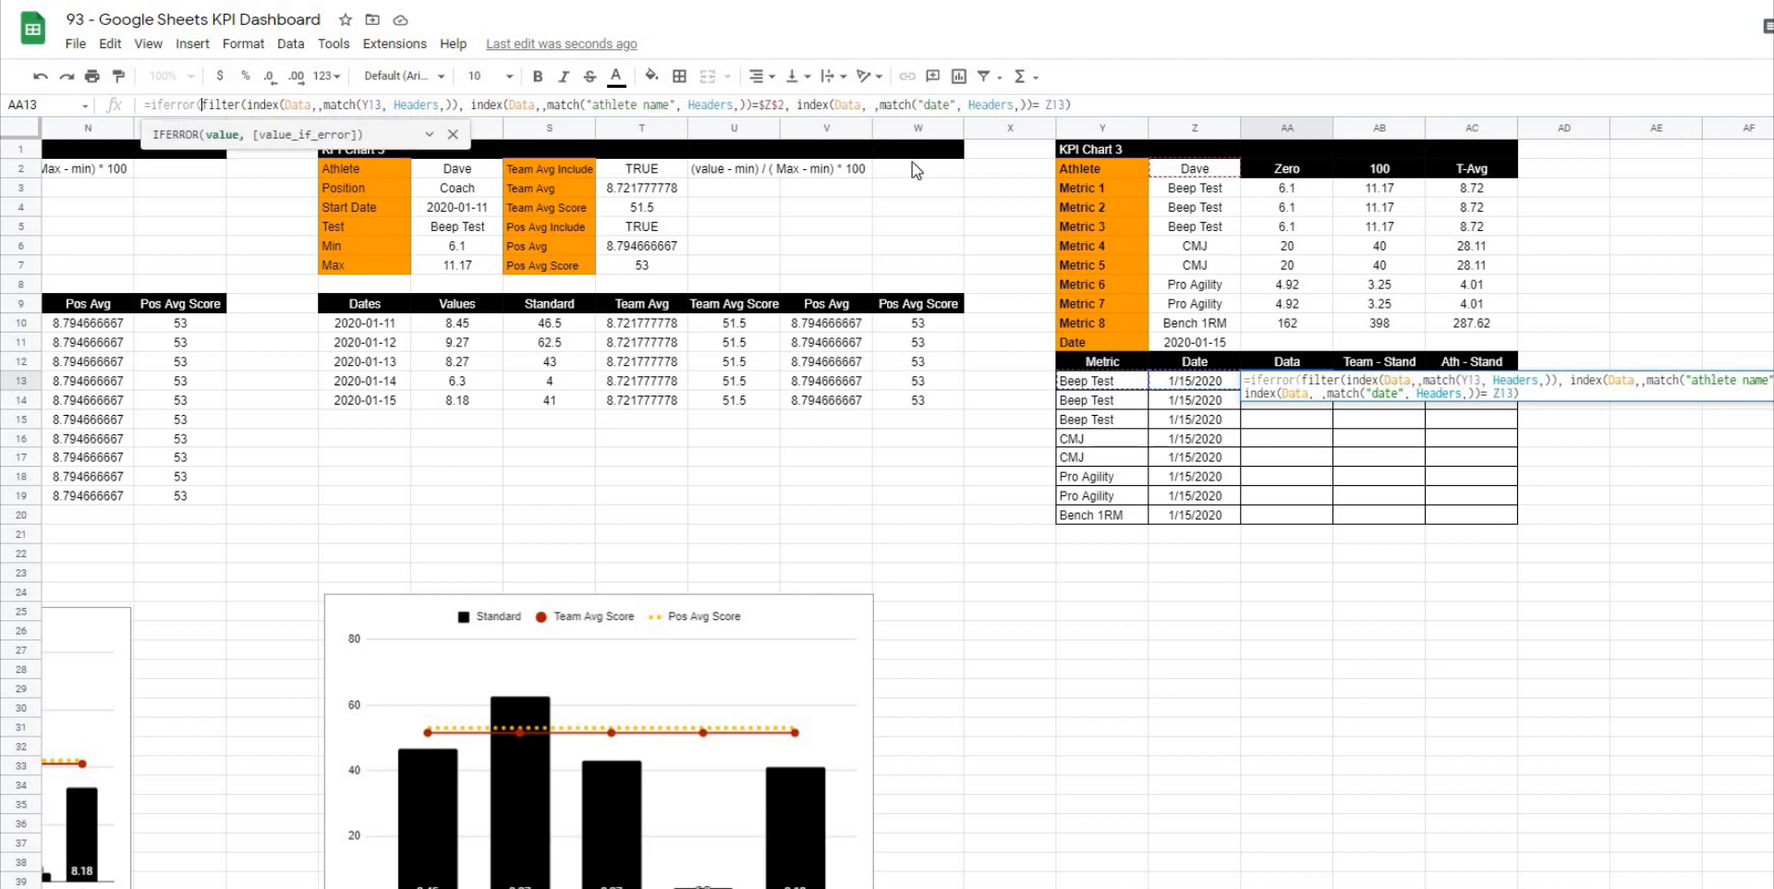
pyautogui.click(1163, 101)
pyautogui.write(',')
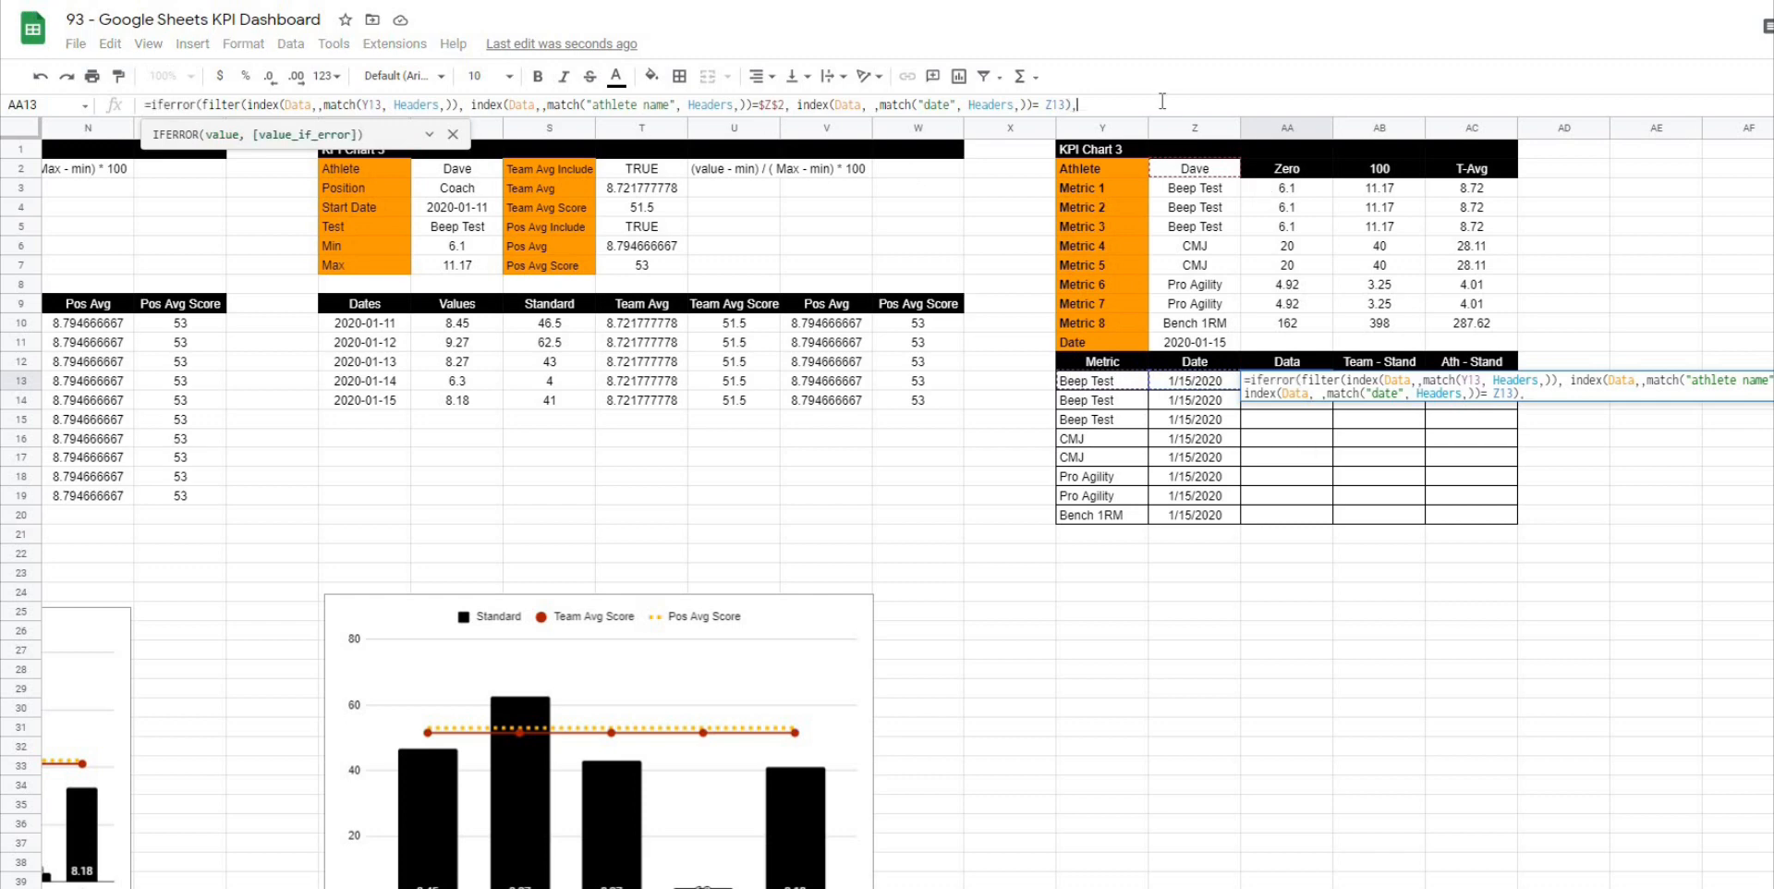
pyautogui.write('"")')
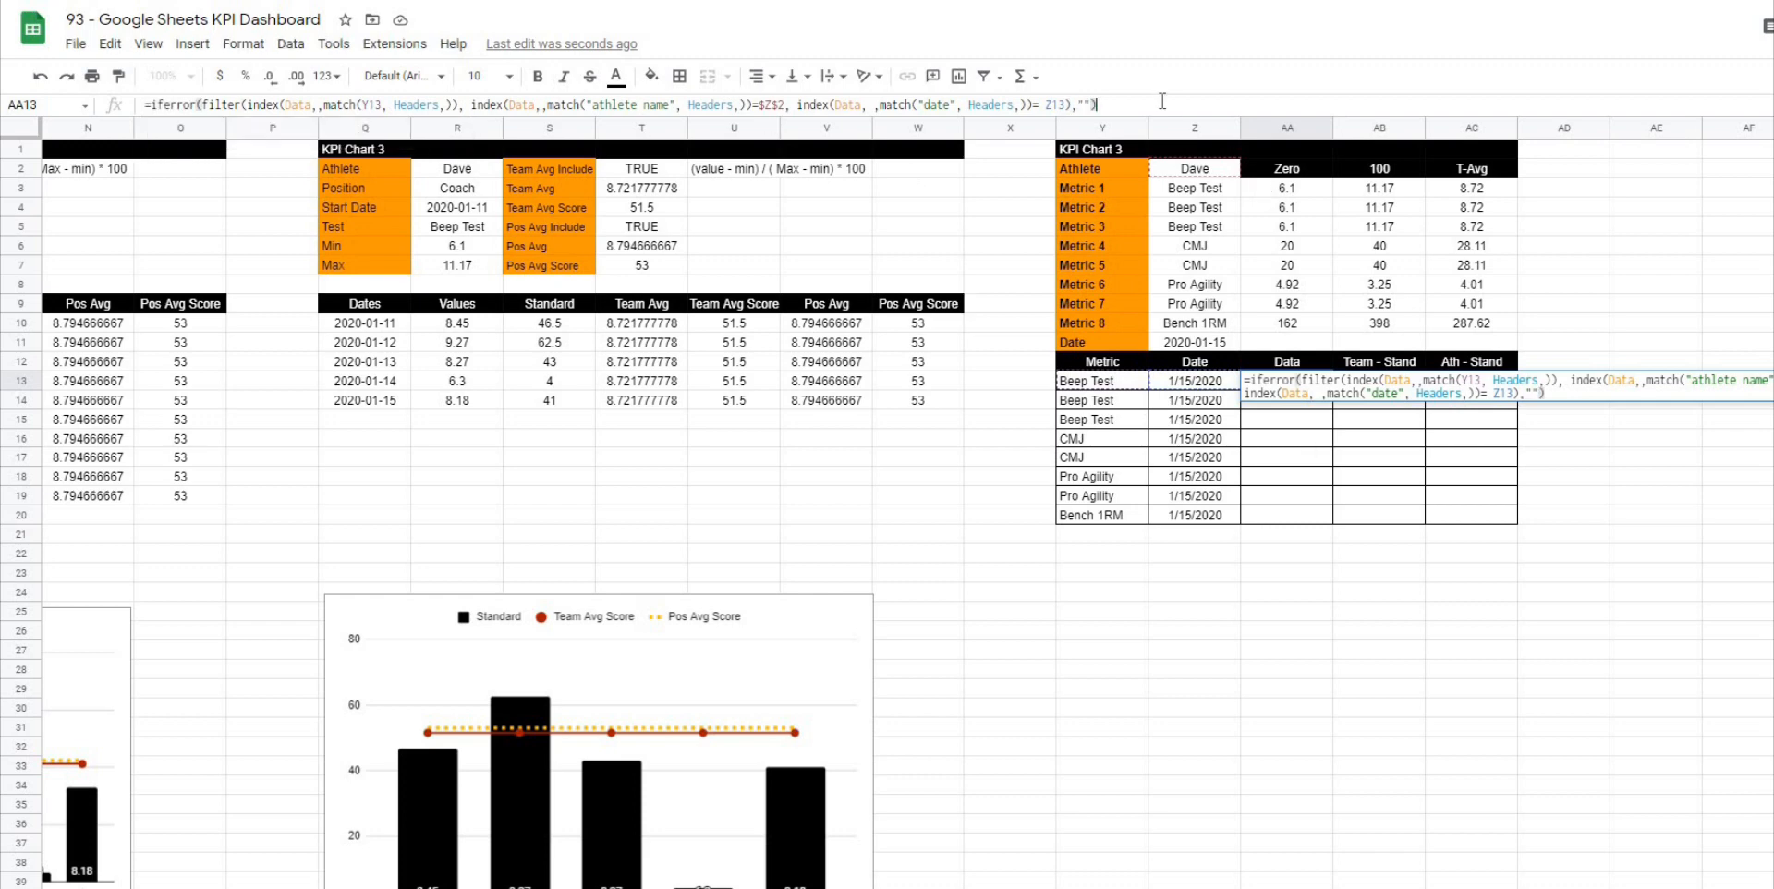
pyautogui.press('Return')
# Step: Copy the AA13 formula down through AA20 and center the Metric and Data entries in rows 13 to 20
pyautogui.moveTo(1330, 390); pyautogui.dragTo(1275, 518)
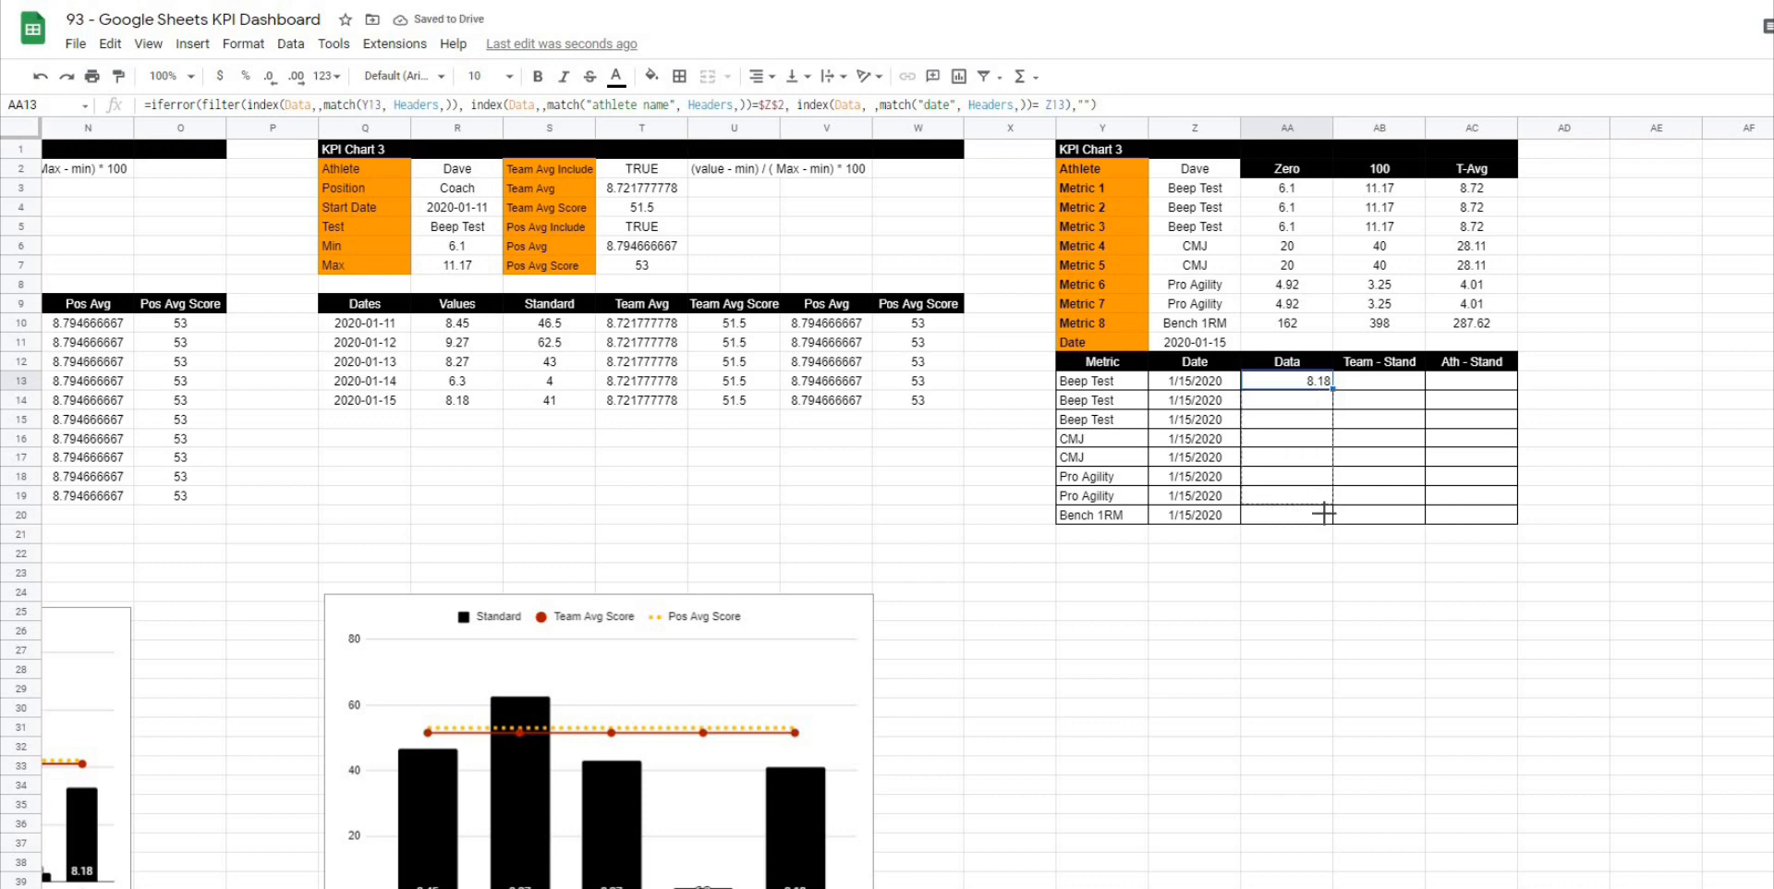
pyautogui.click(1229, 710)
pyautogui.moveTo(1295, 384); pyautogui.dragTo(1290, 537)
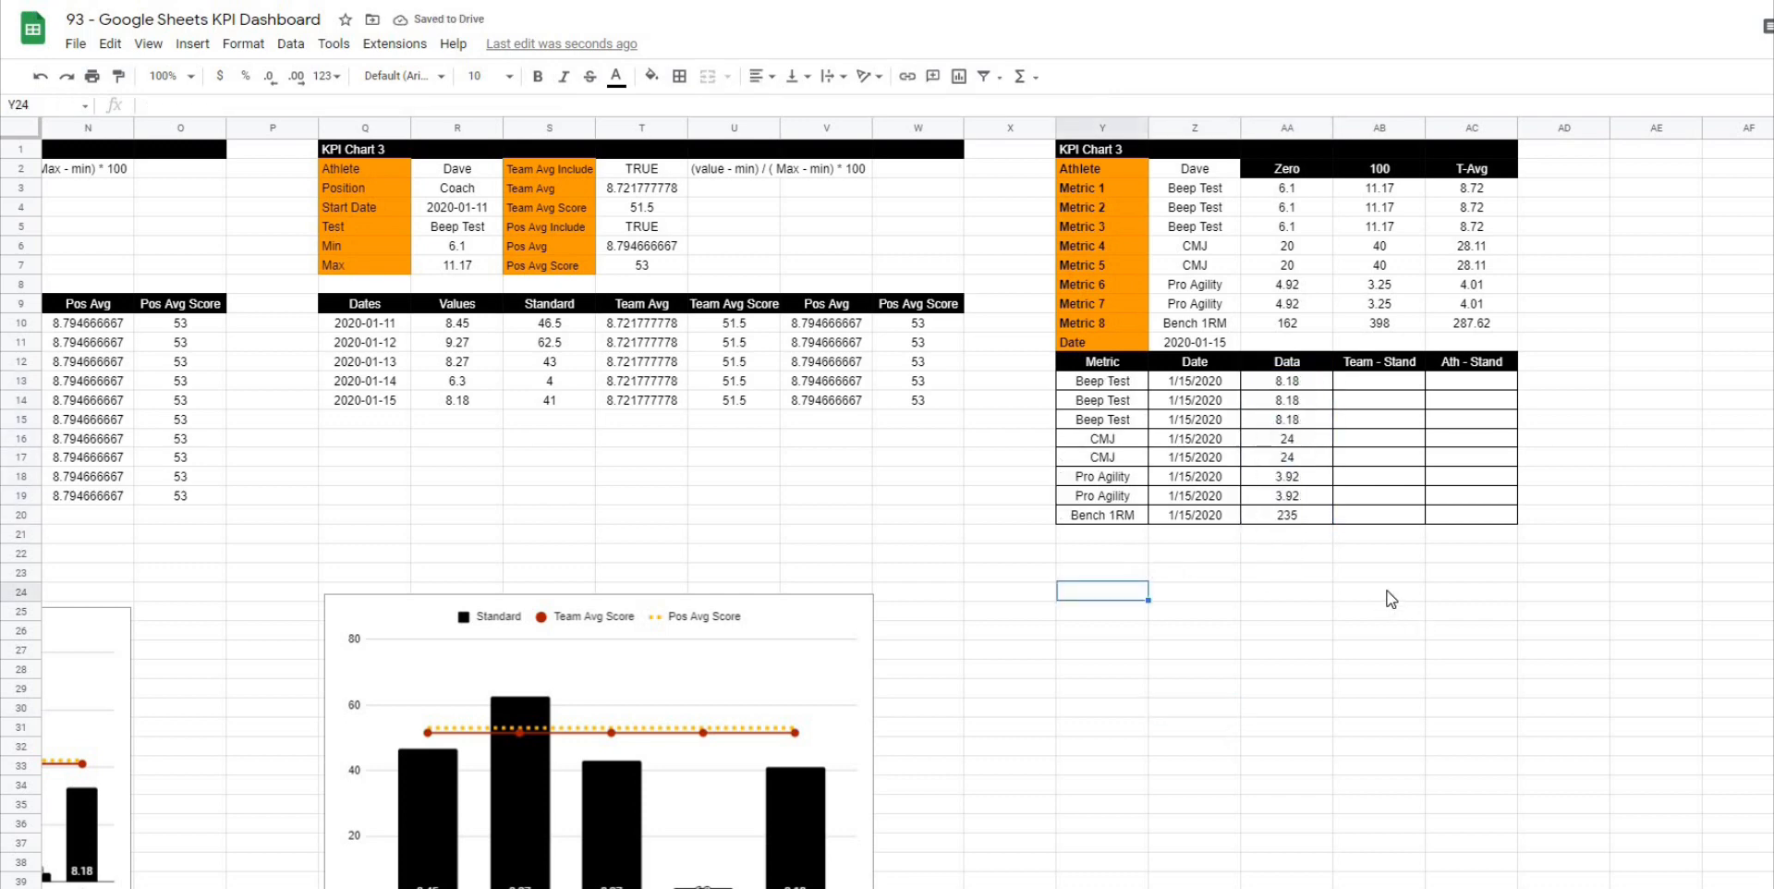
pyautogui.click(1565, 802)
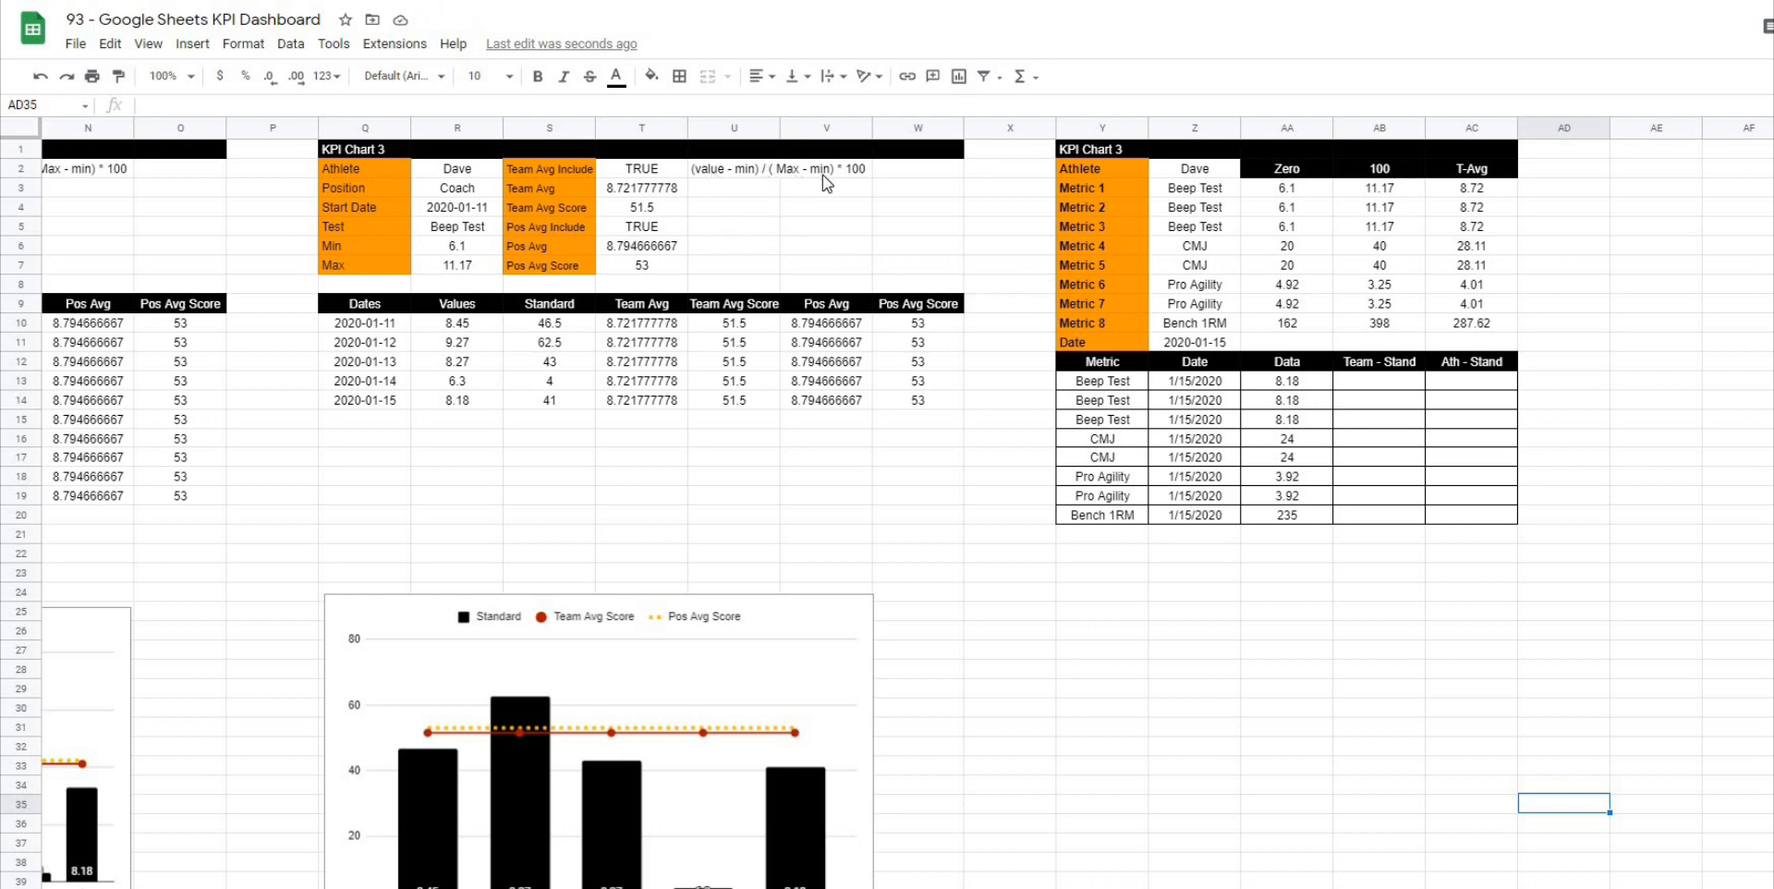
# Step: Start the Team - Stand formula in AB13 as an IFERROR around MROUND, with the team average minus the zero value (AC3-AA3) as numerator
pyautogui.click(1375, 382)
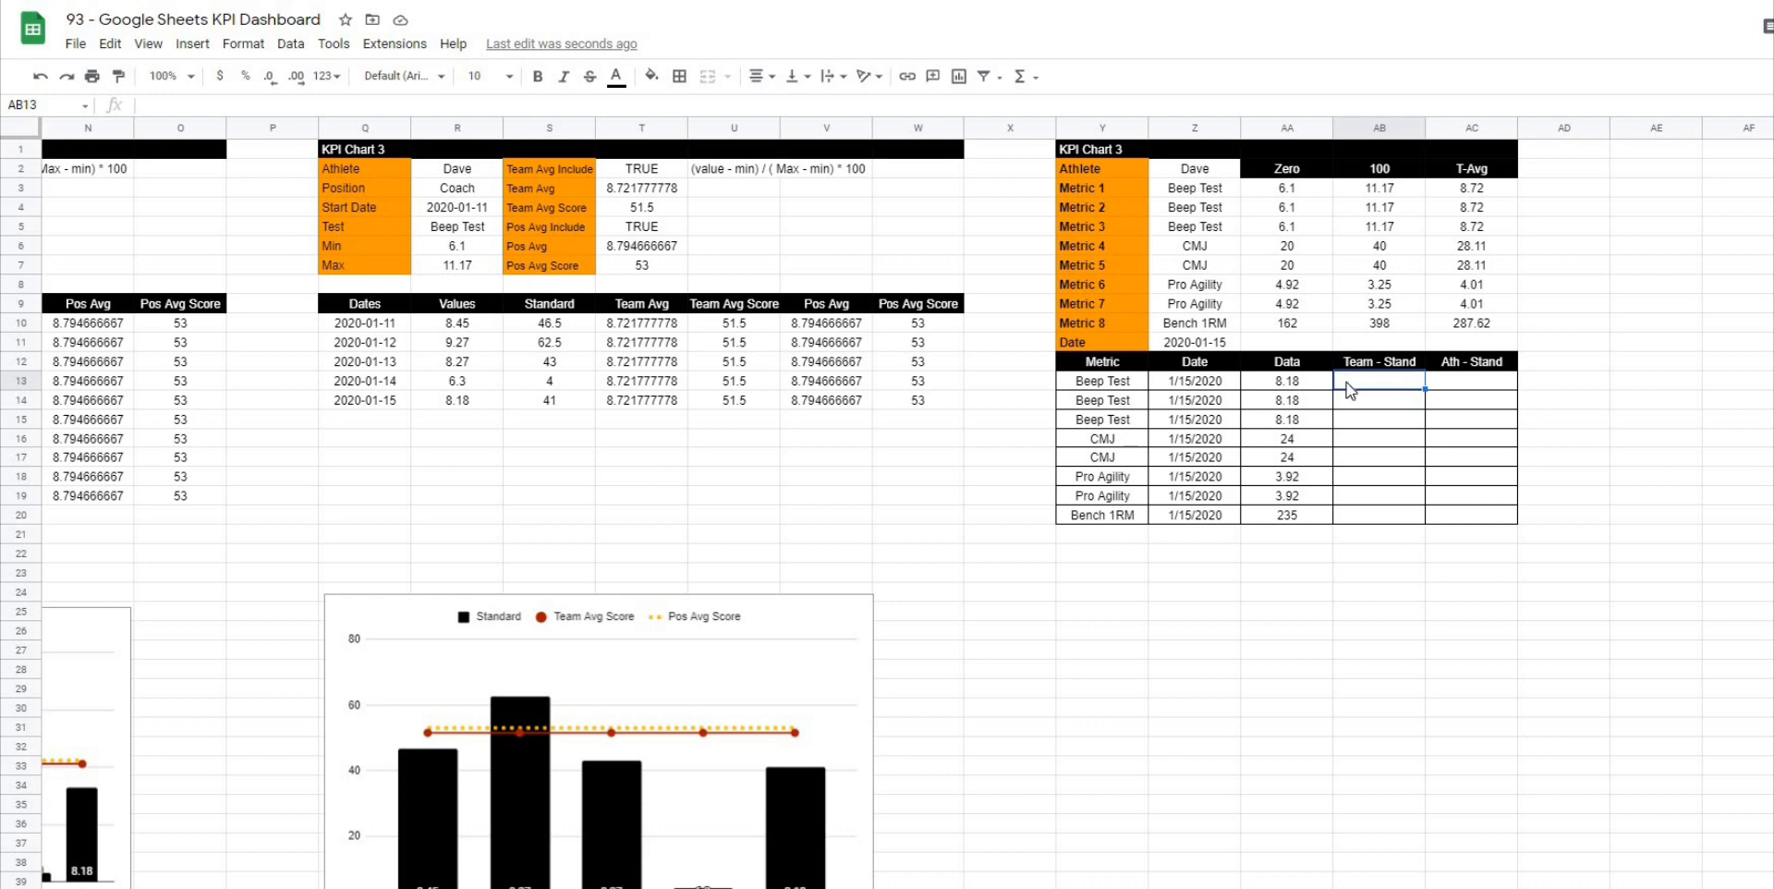
pyautogui.write('=')
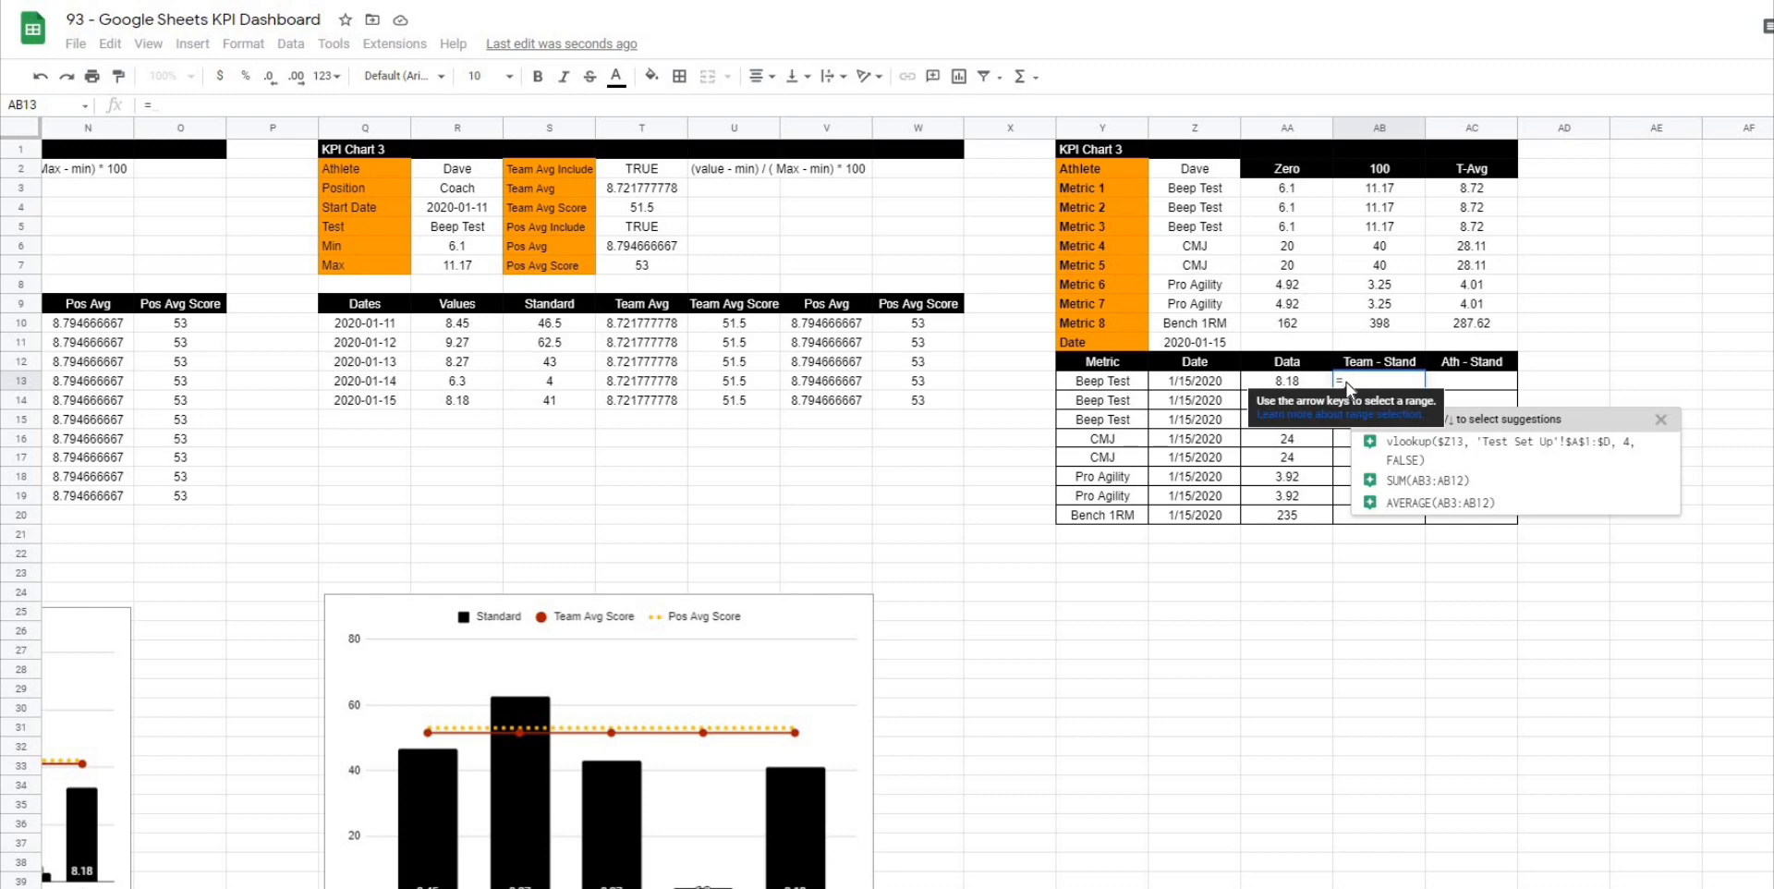
pyautogui.write('iferror')
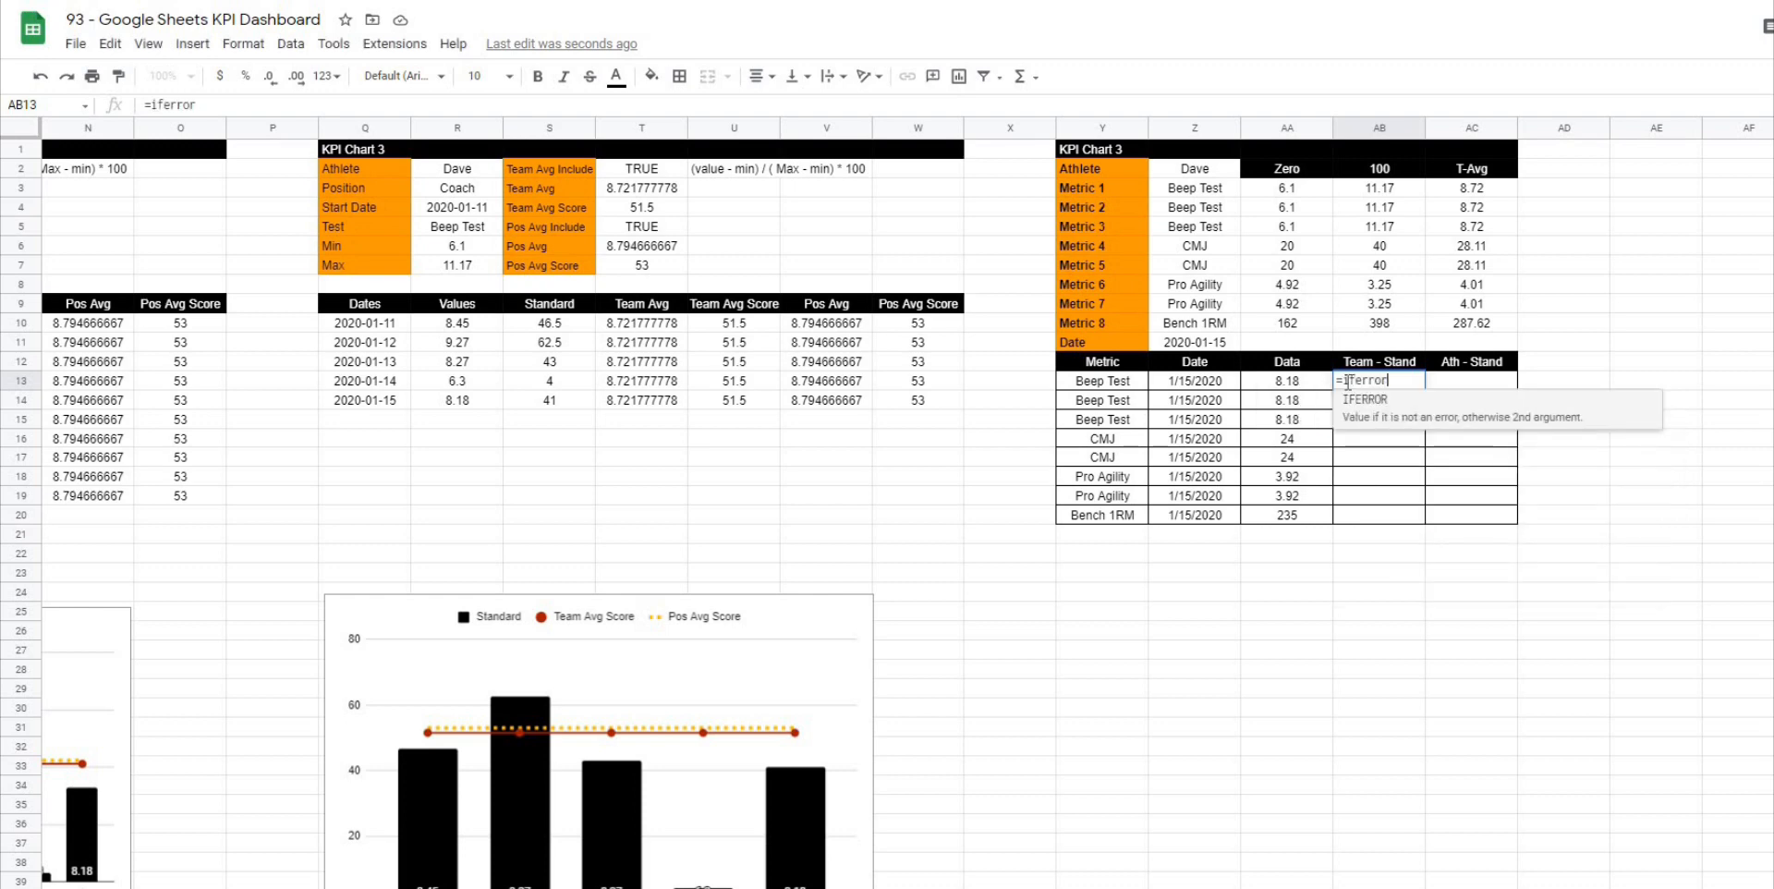
pyautogui.write('(')
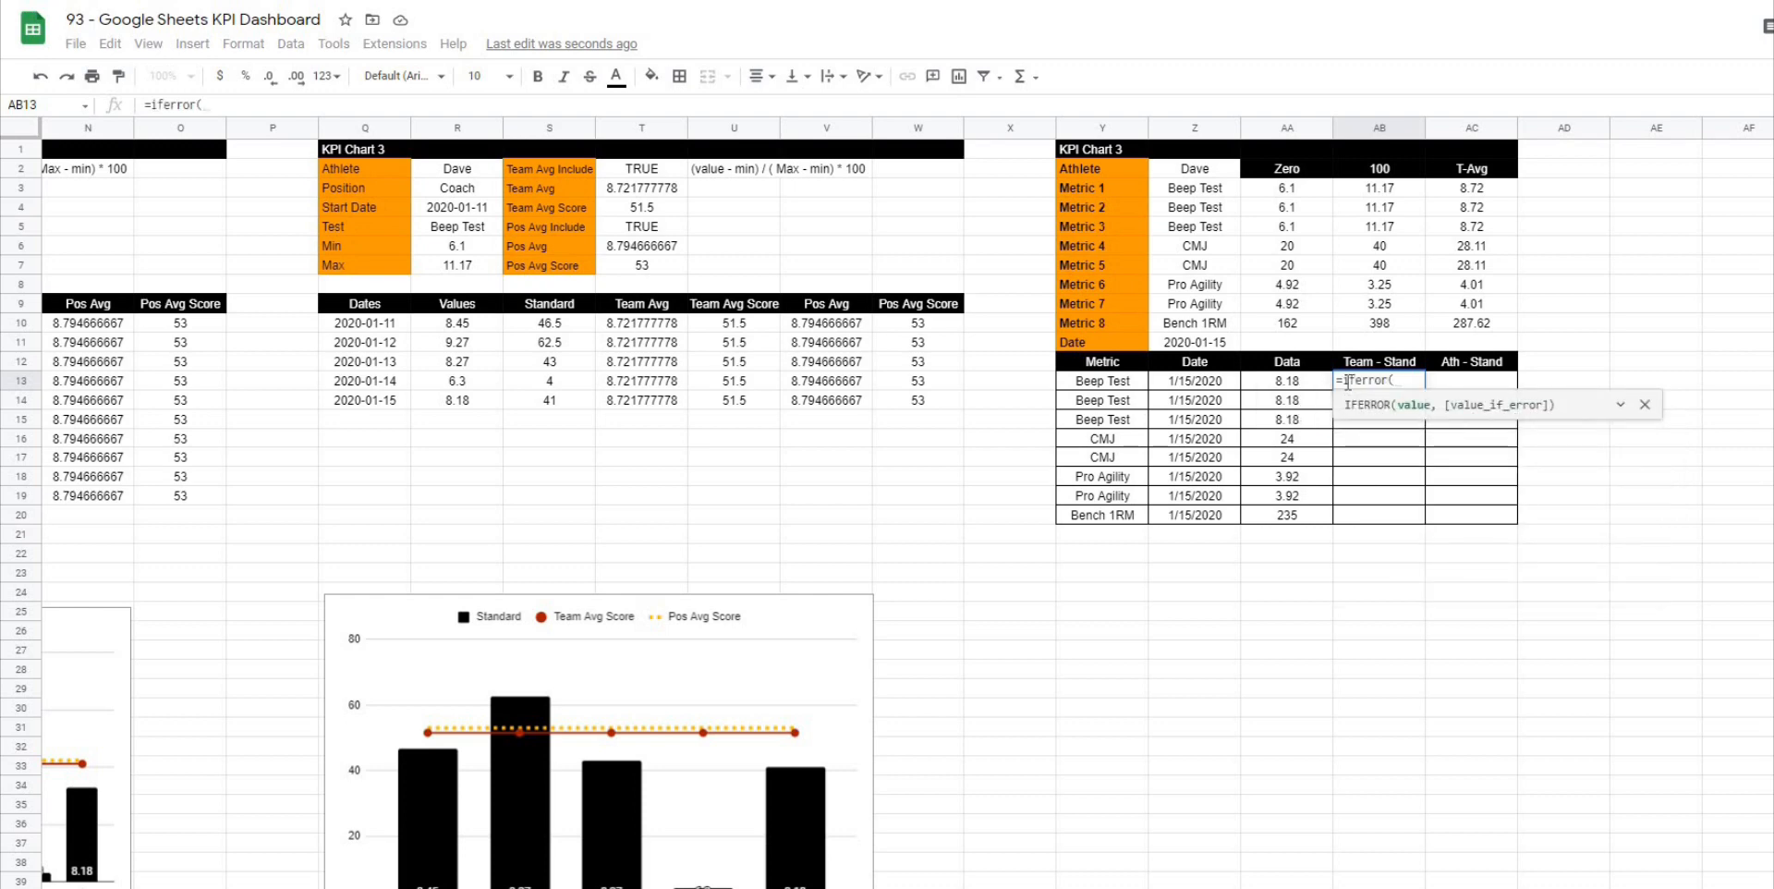
pyautogui.write('mround(')
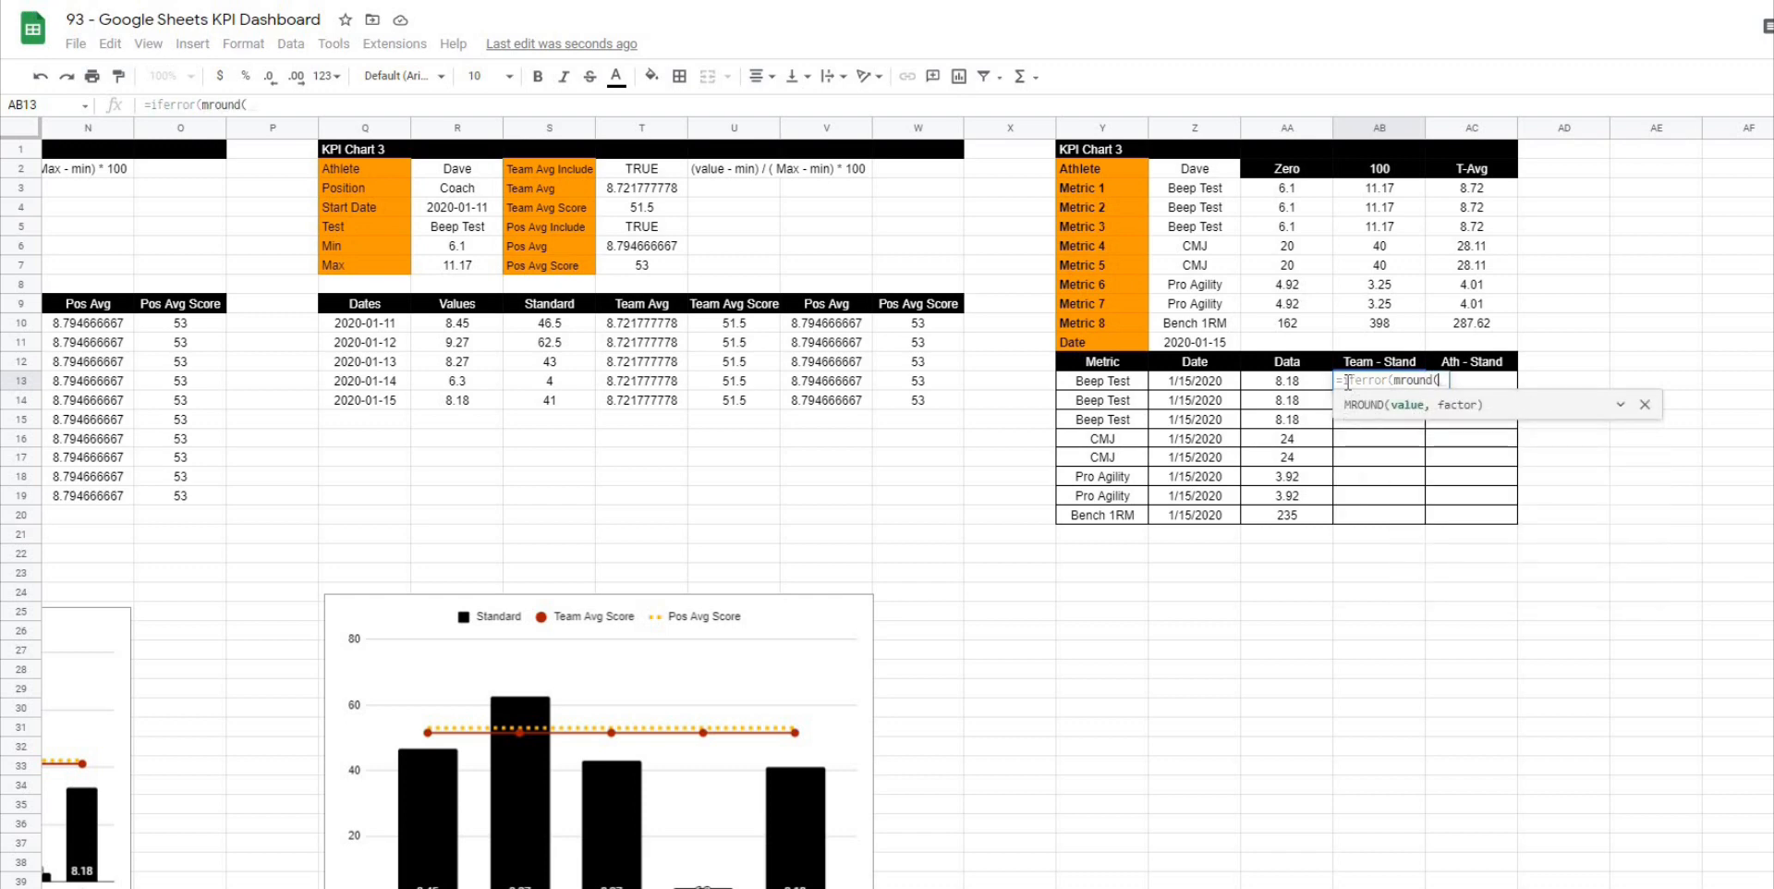
pyautogui.write('(')
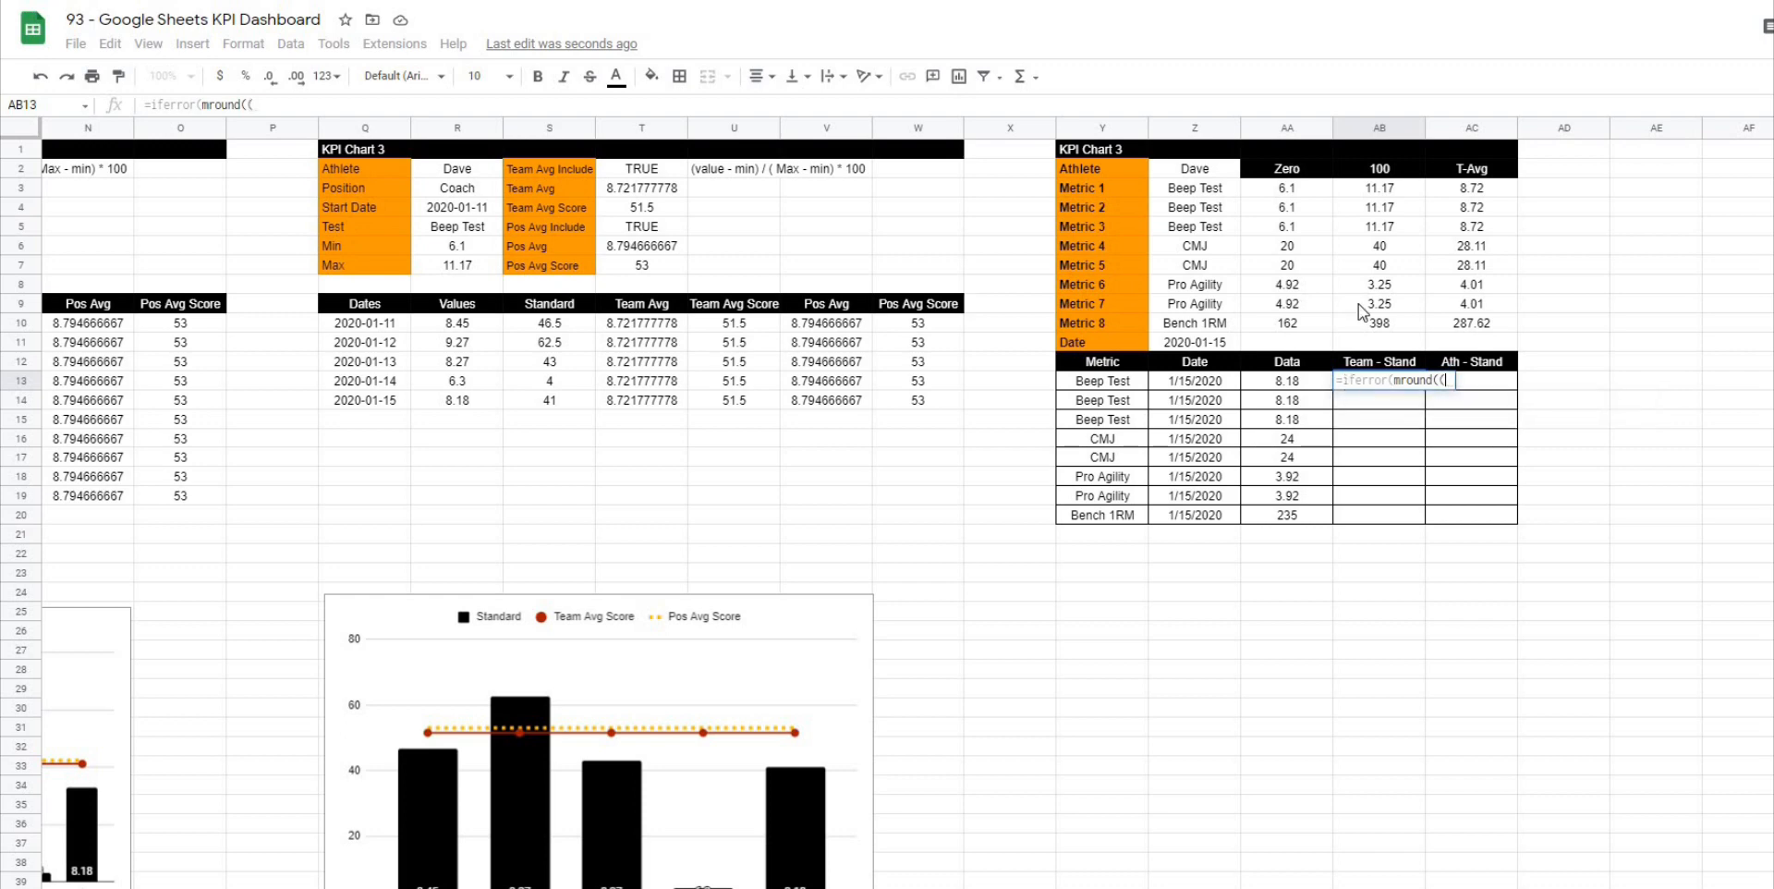
pyautogui.click(1472, 189)
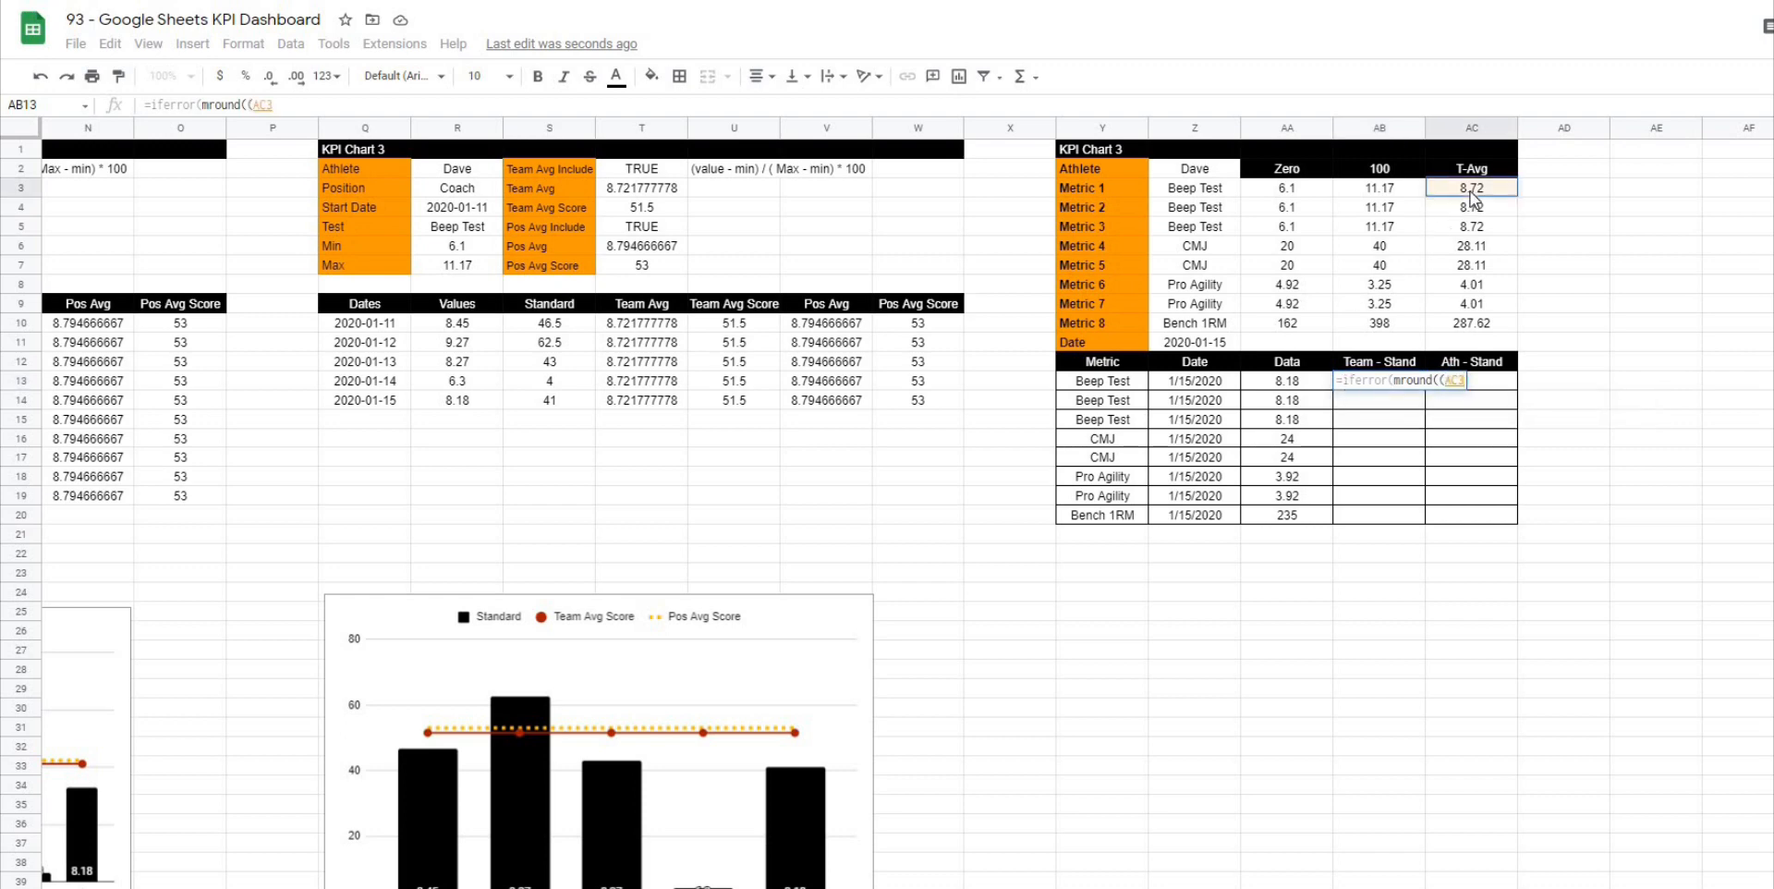
pyautogui.write('-')
pyautogui.click(1289, 190)
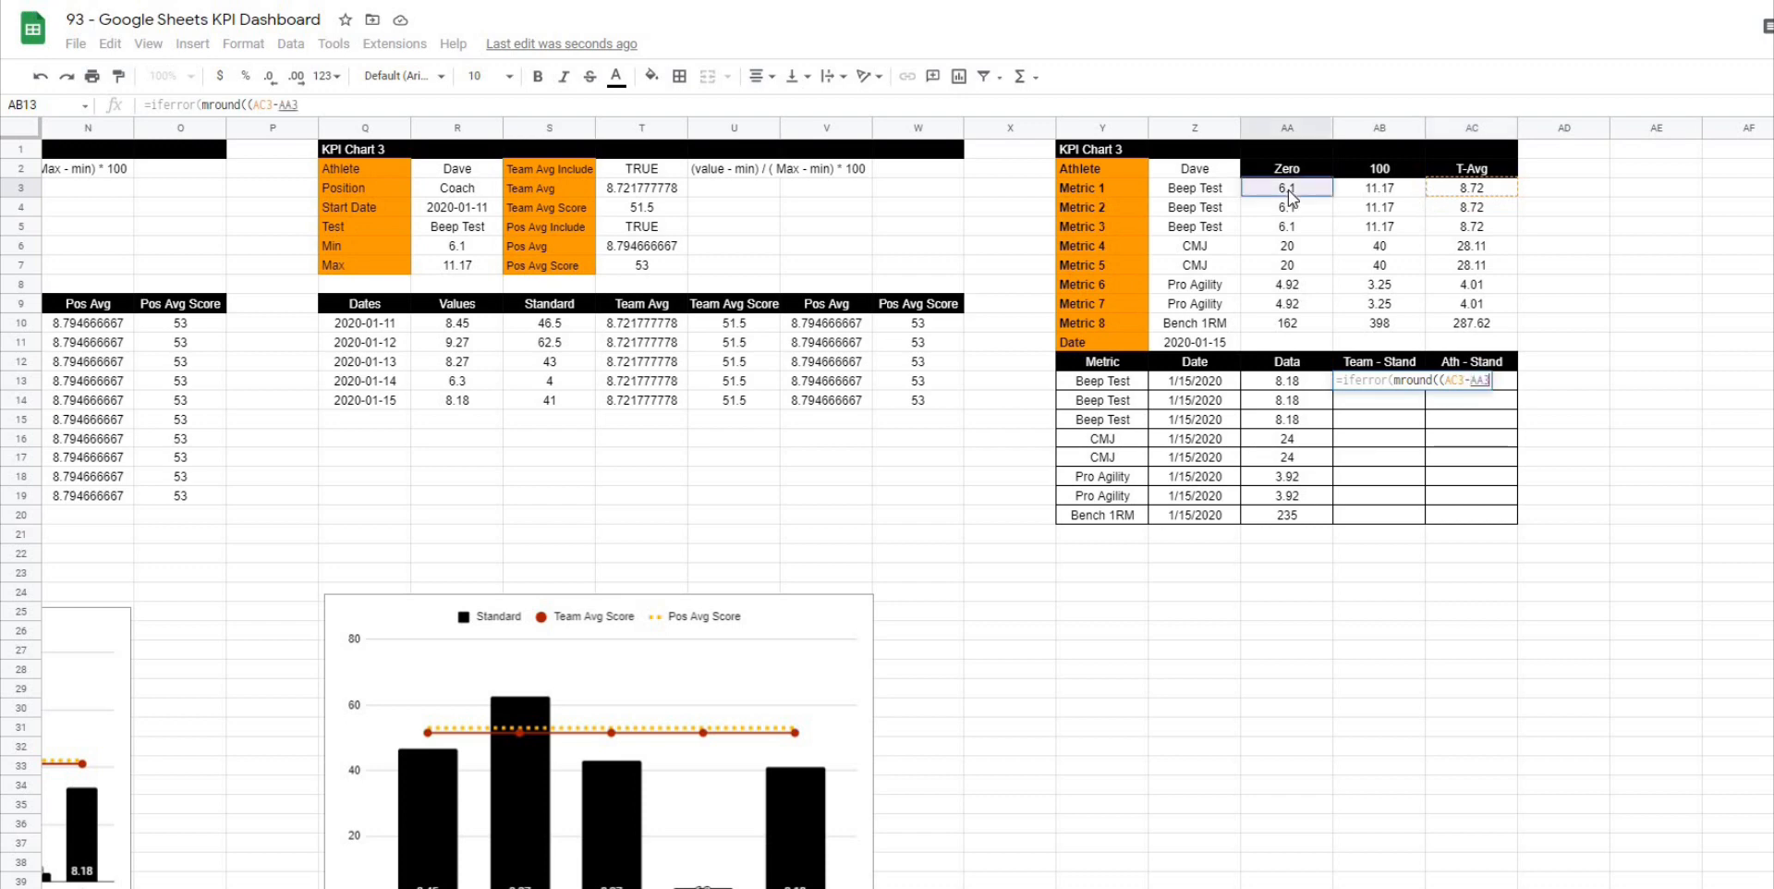
# Step: Continue the AB13 formula by dividing by the 100 value minus the zero value (AB3-AA3) and multiplying by 100
pyautogui.write(')/')
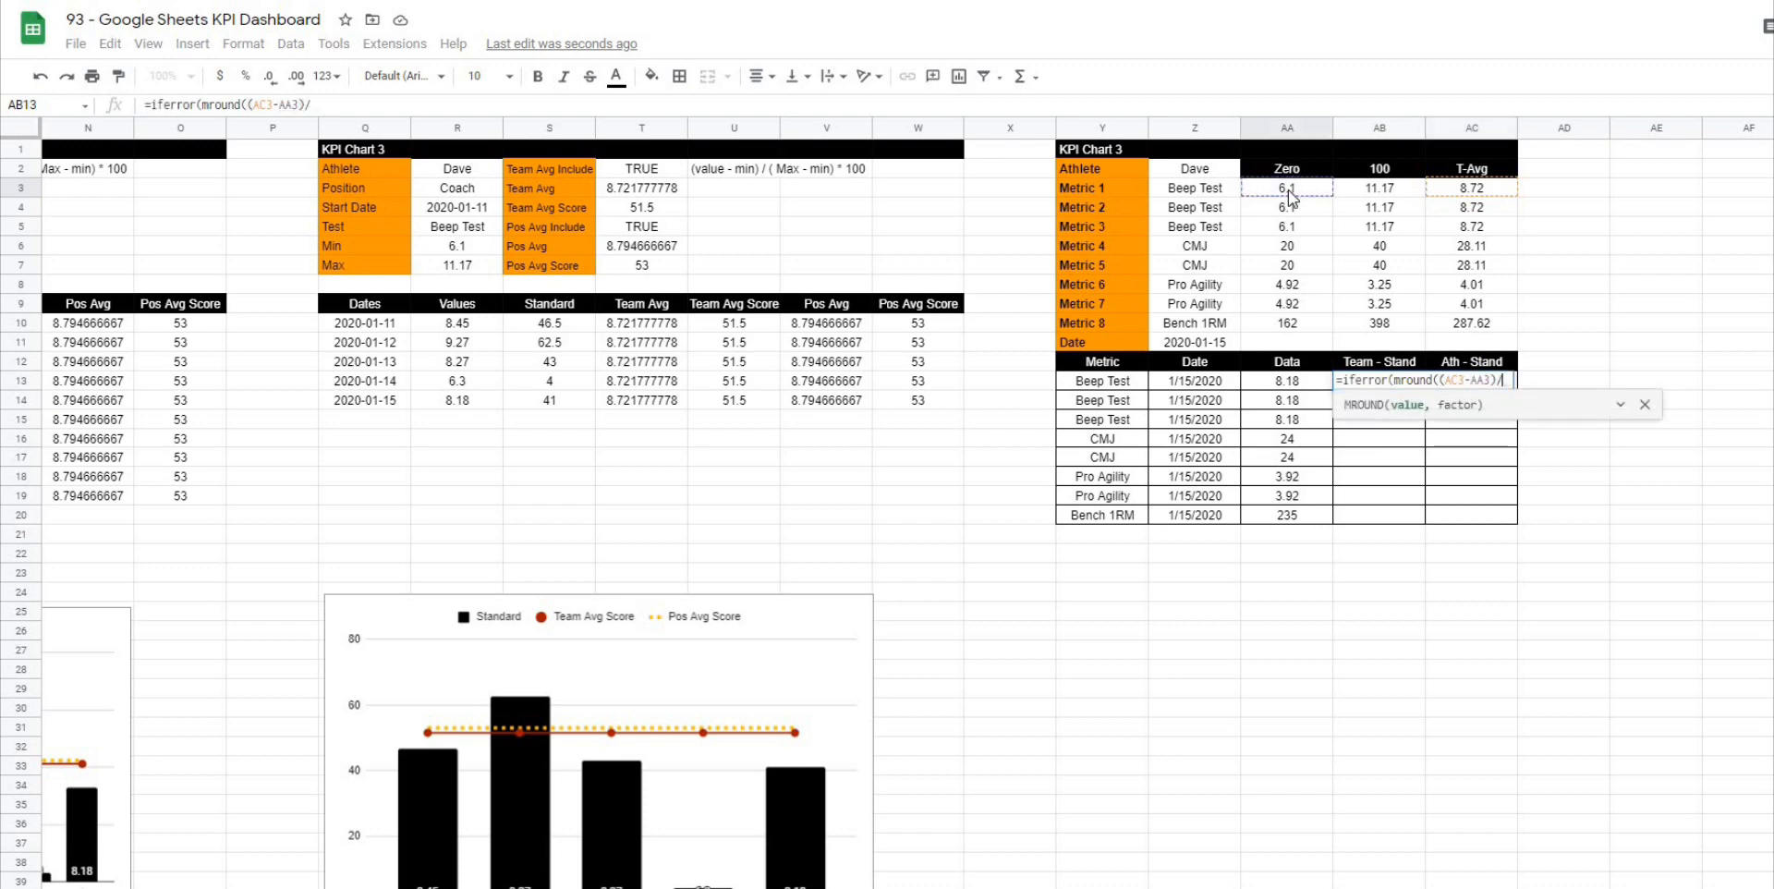
pyautogui.write('(')
pyautogui.click(1383, 189)
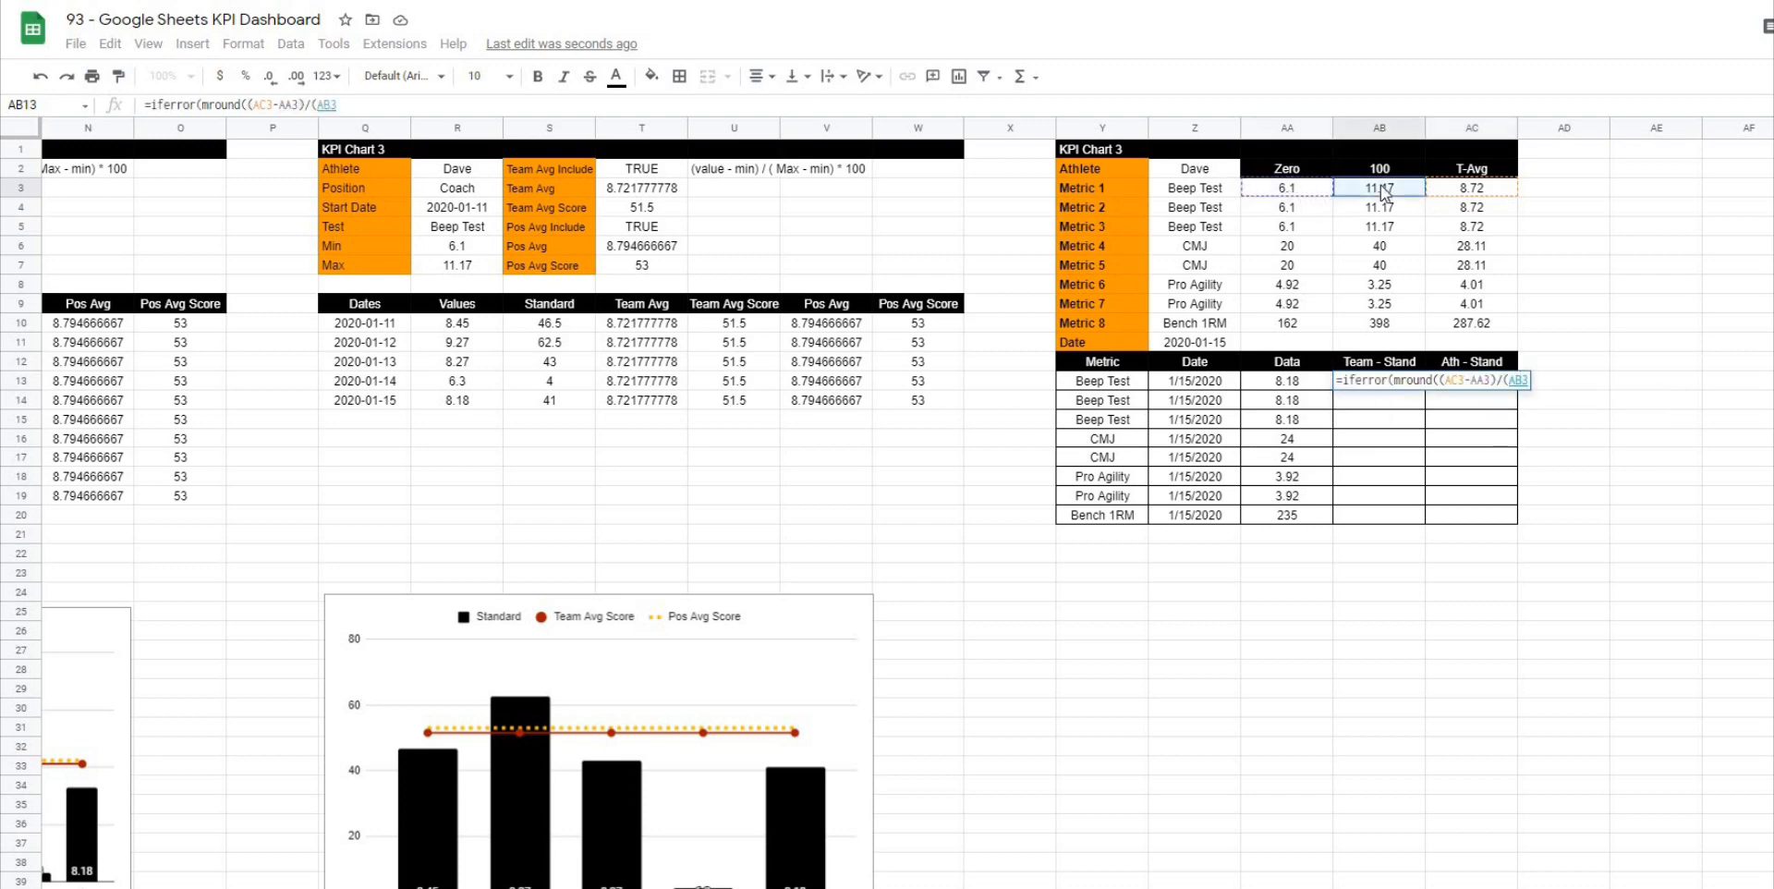
pyautogui.write('-')
pyautogui.click(1303, 190)
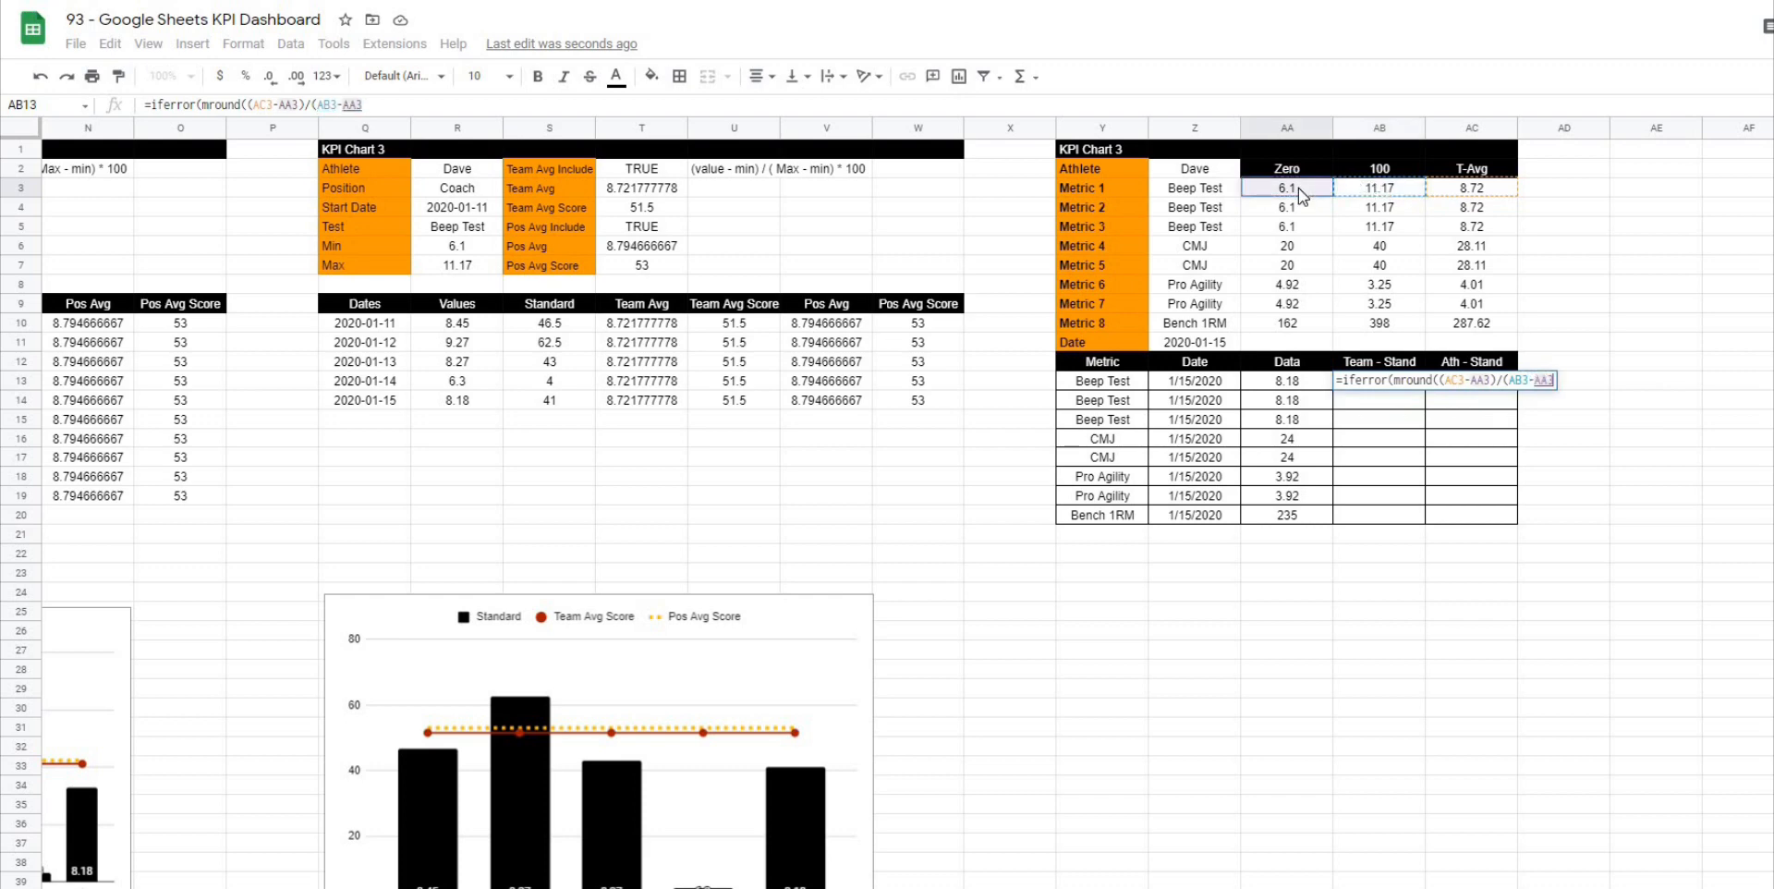
pyautogui.write(')*100')
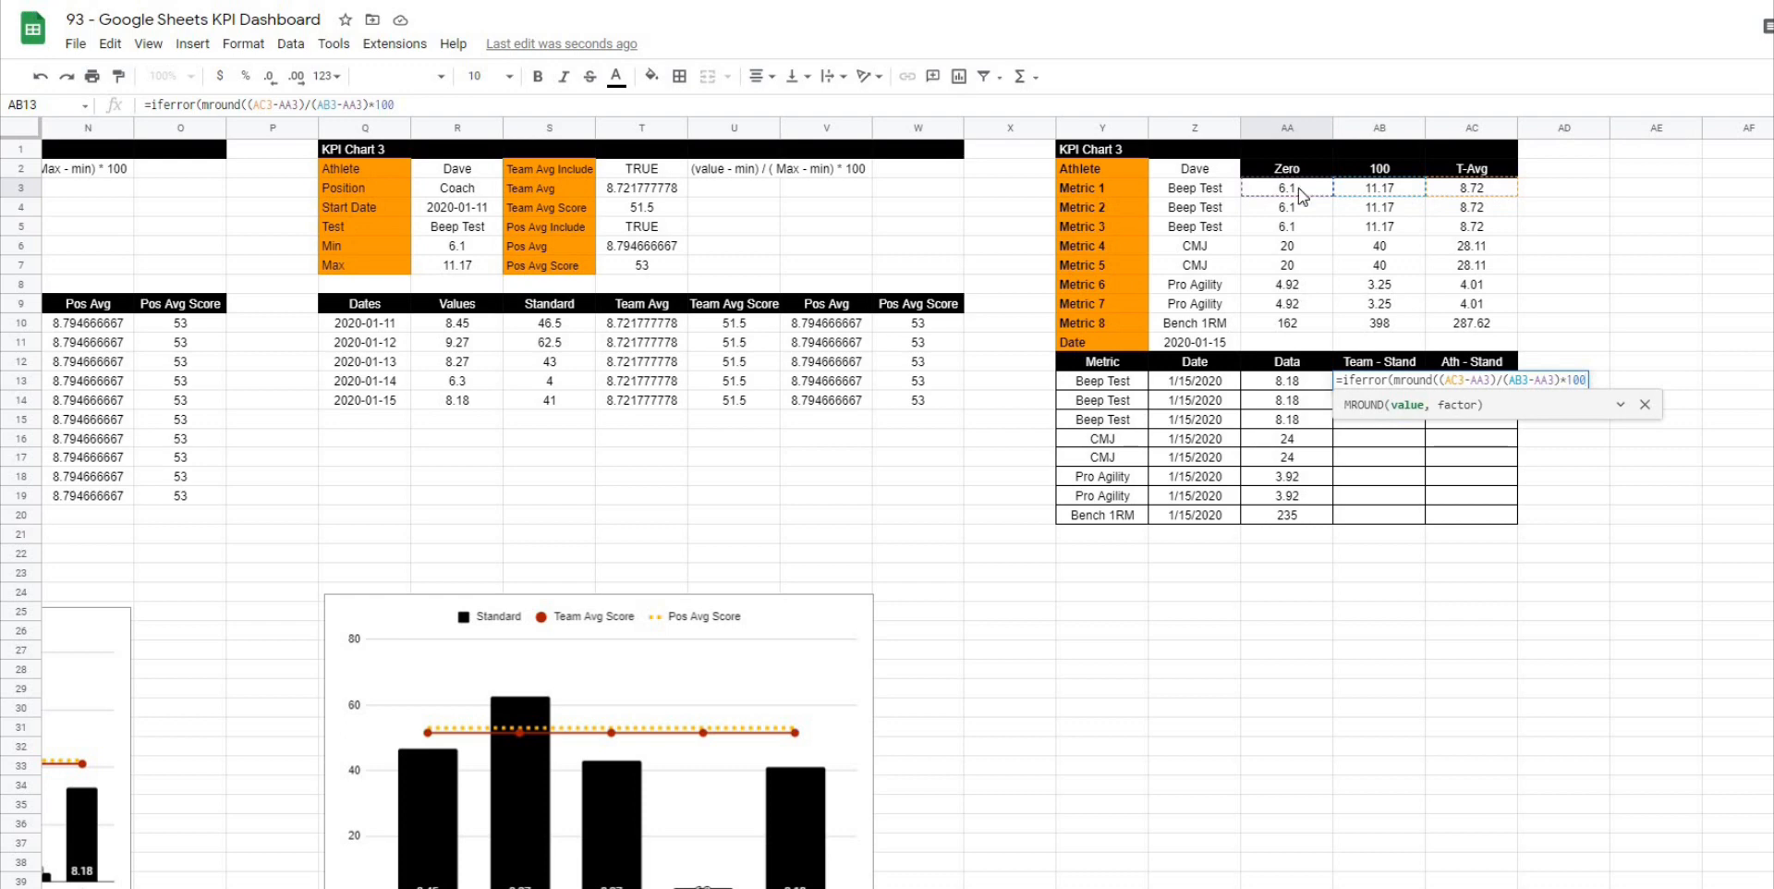
# Step: Complete the AB13 formula with a rounding factor of 0.5 and "" as the value on error, and enter it
pyautogui.write(',')
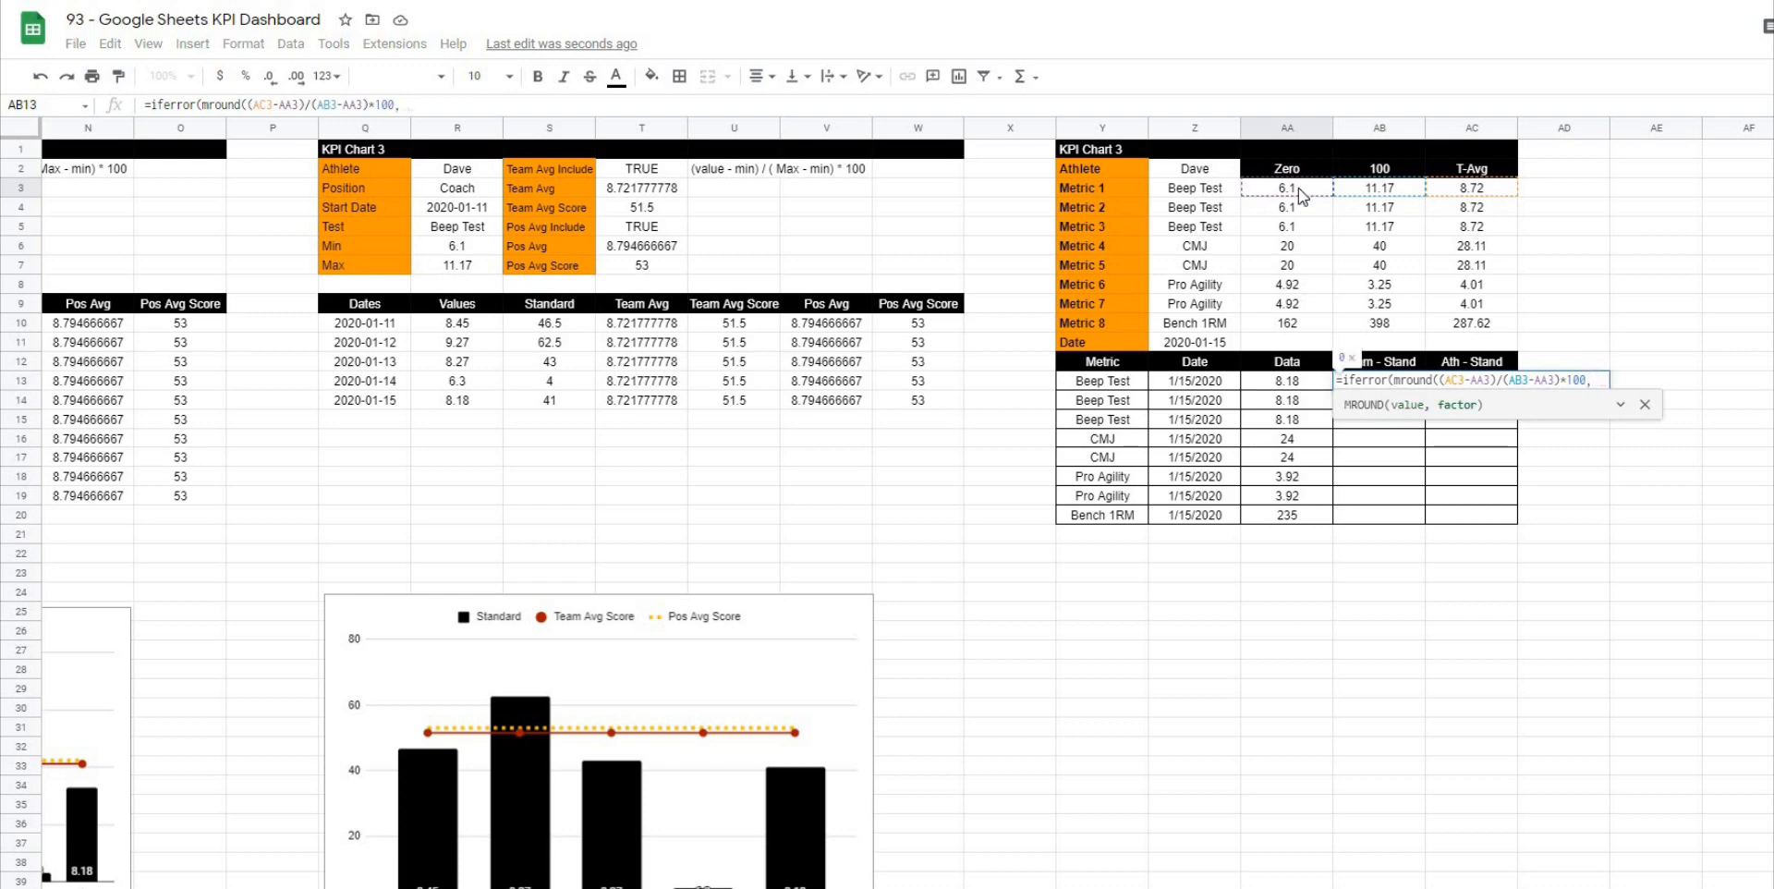
pyautogui.write(' 0.5')
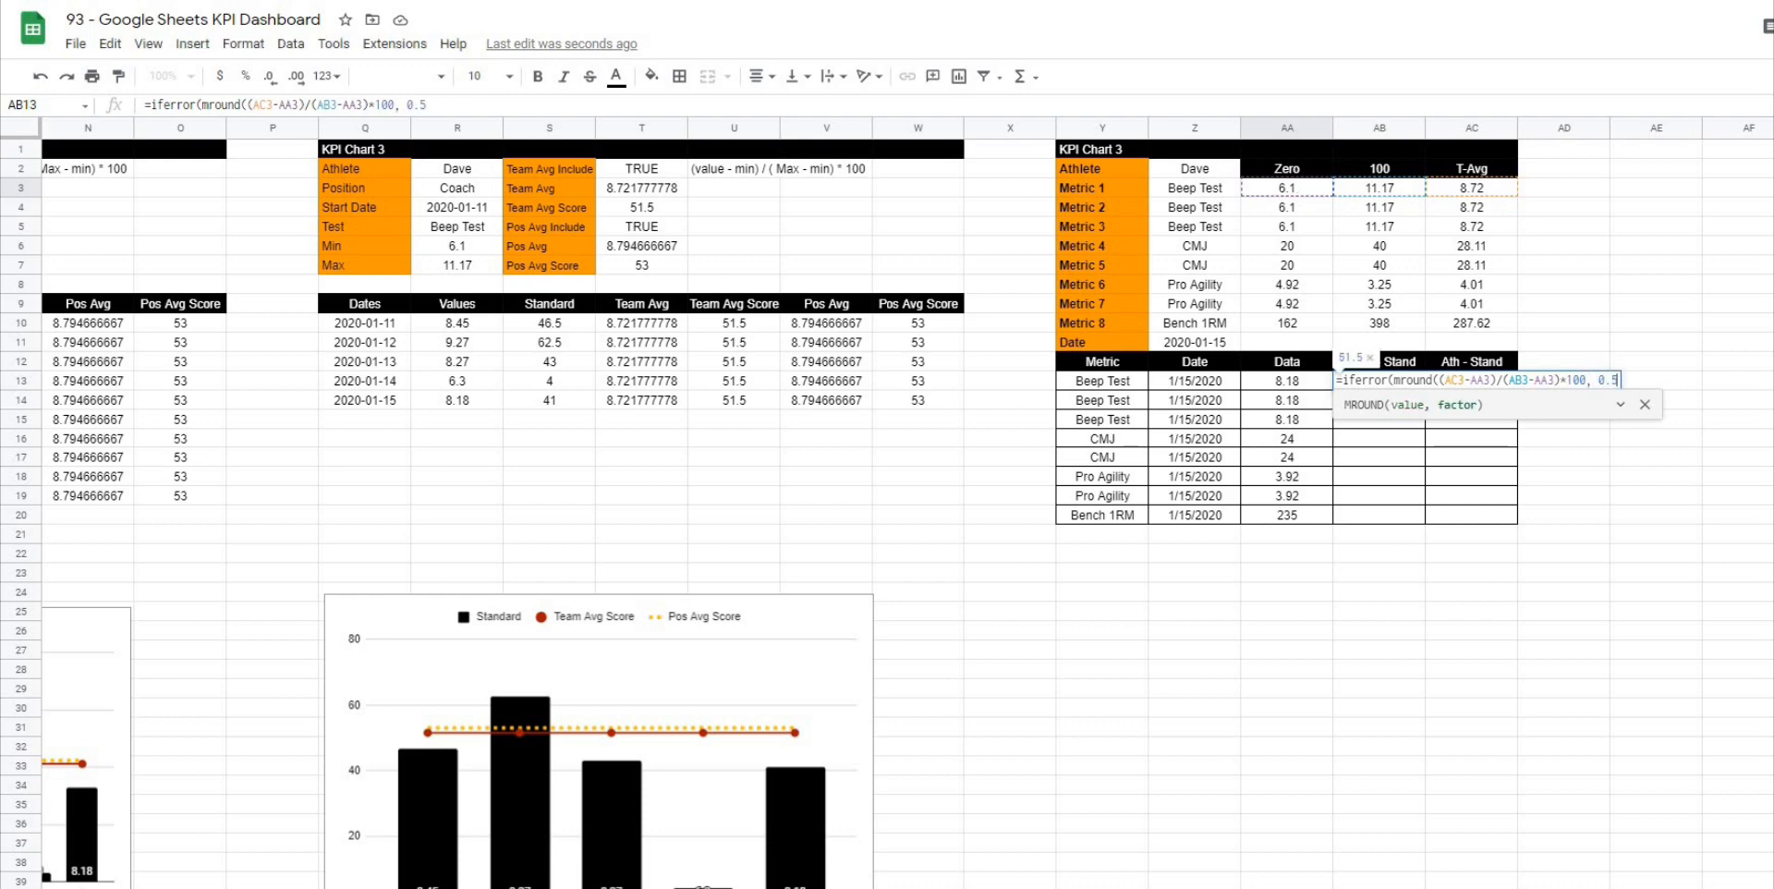
pyautogui.write('),')
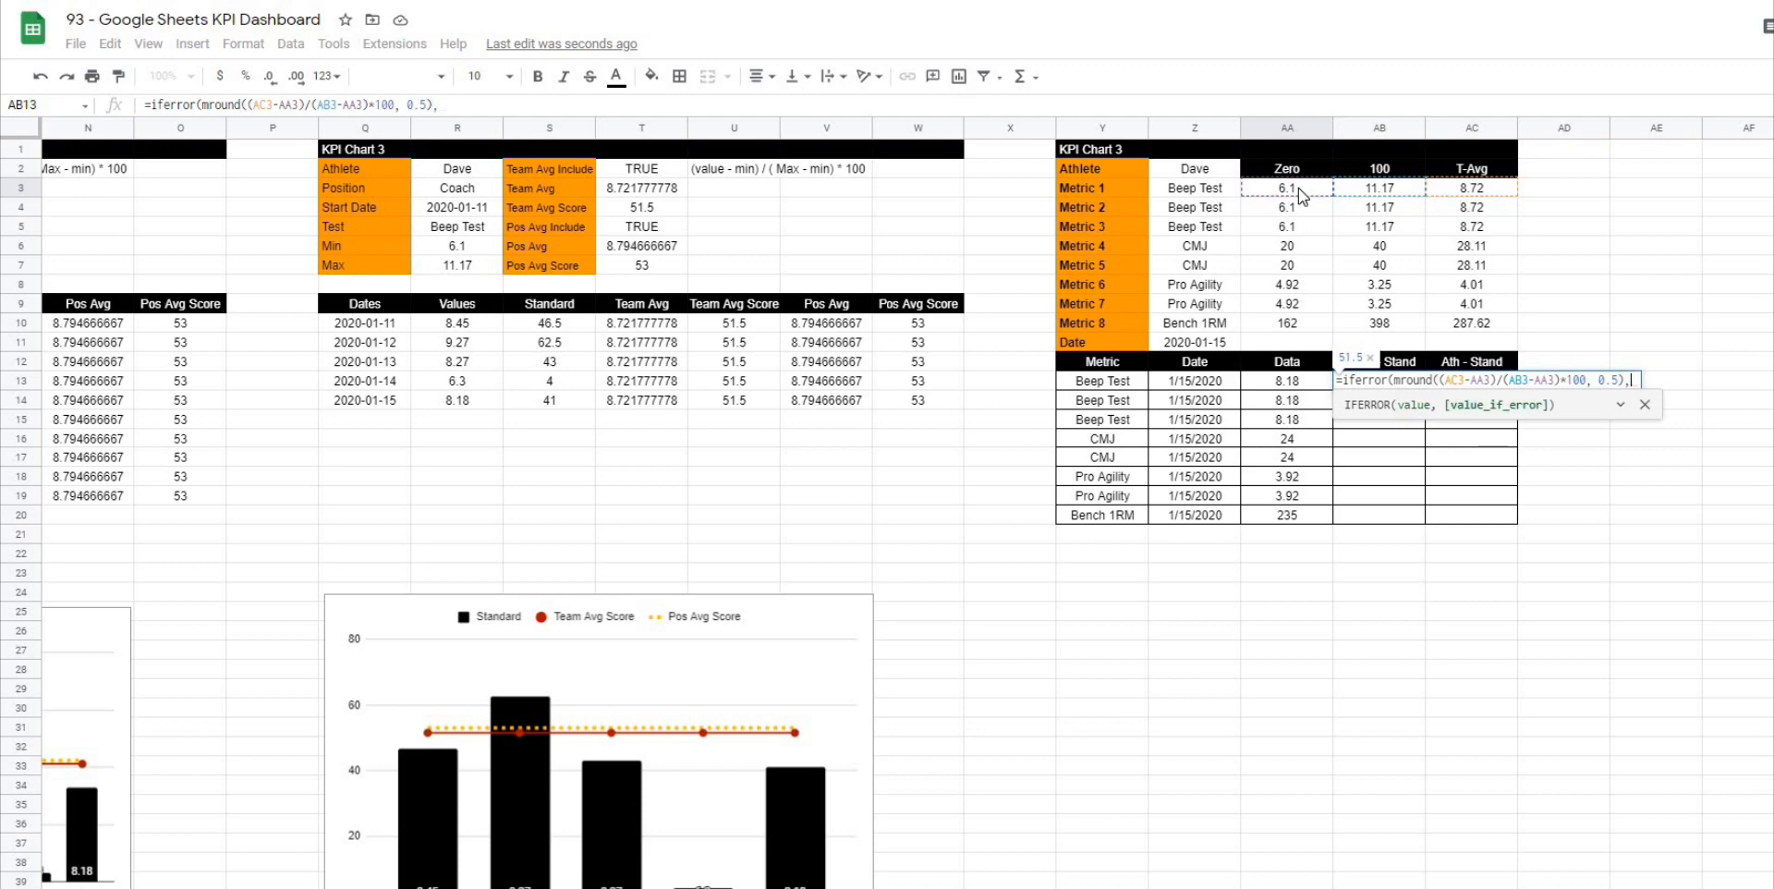
pyautogui.write('"")')
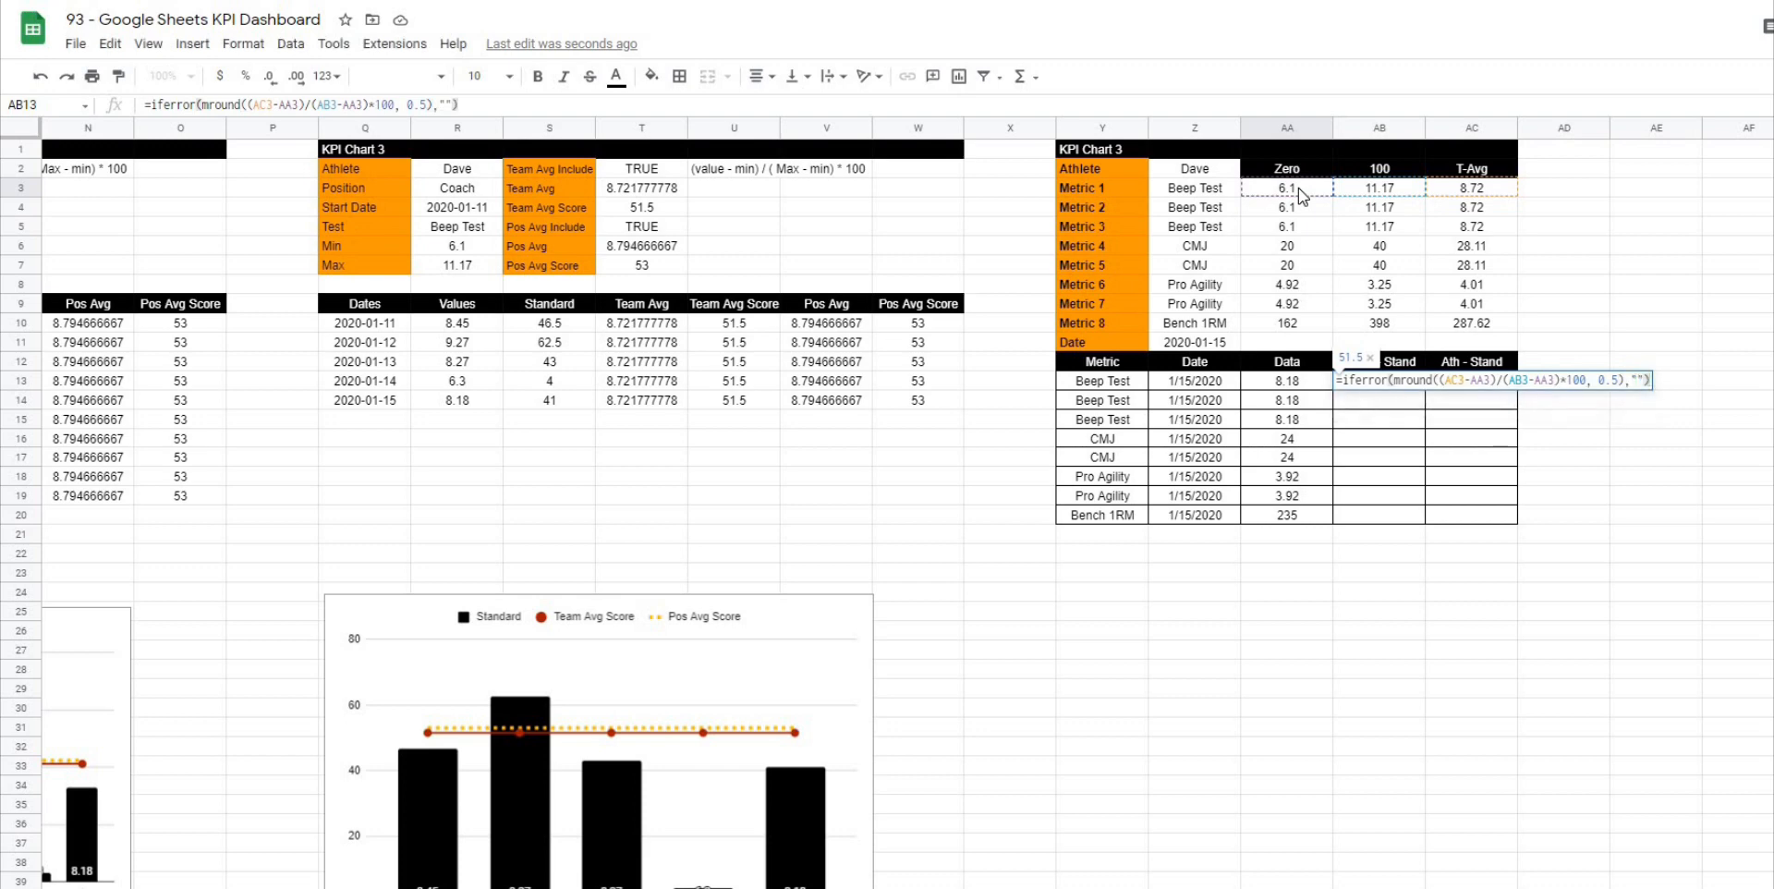
pyautogui.press('Return')
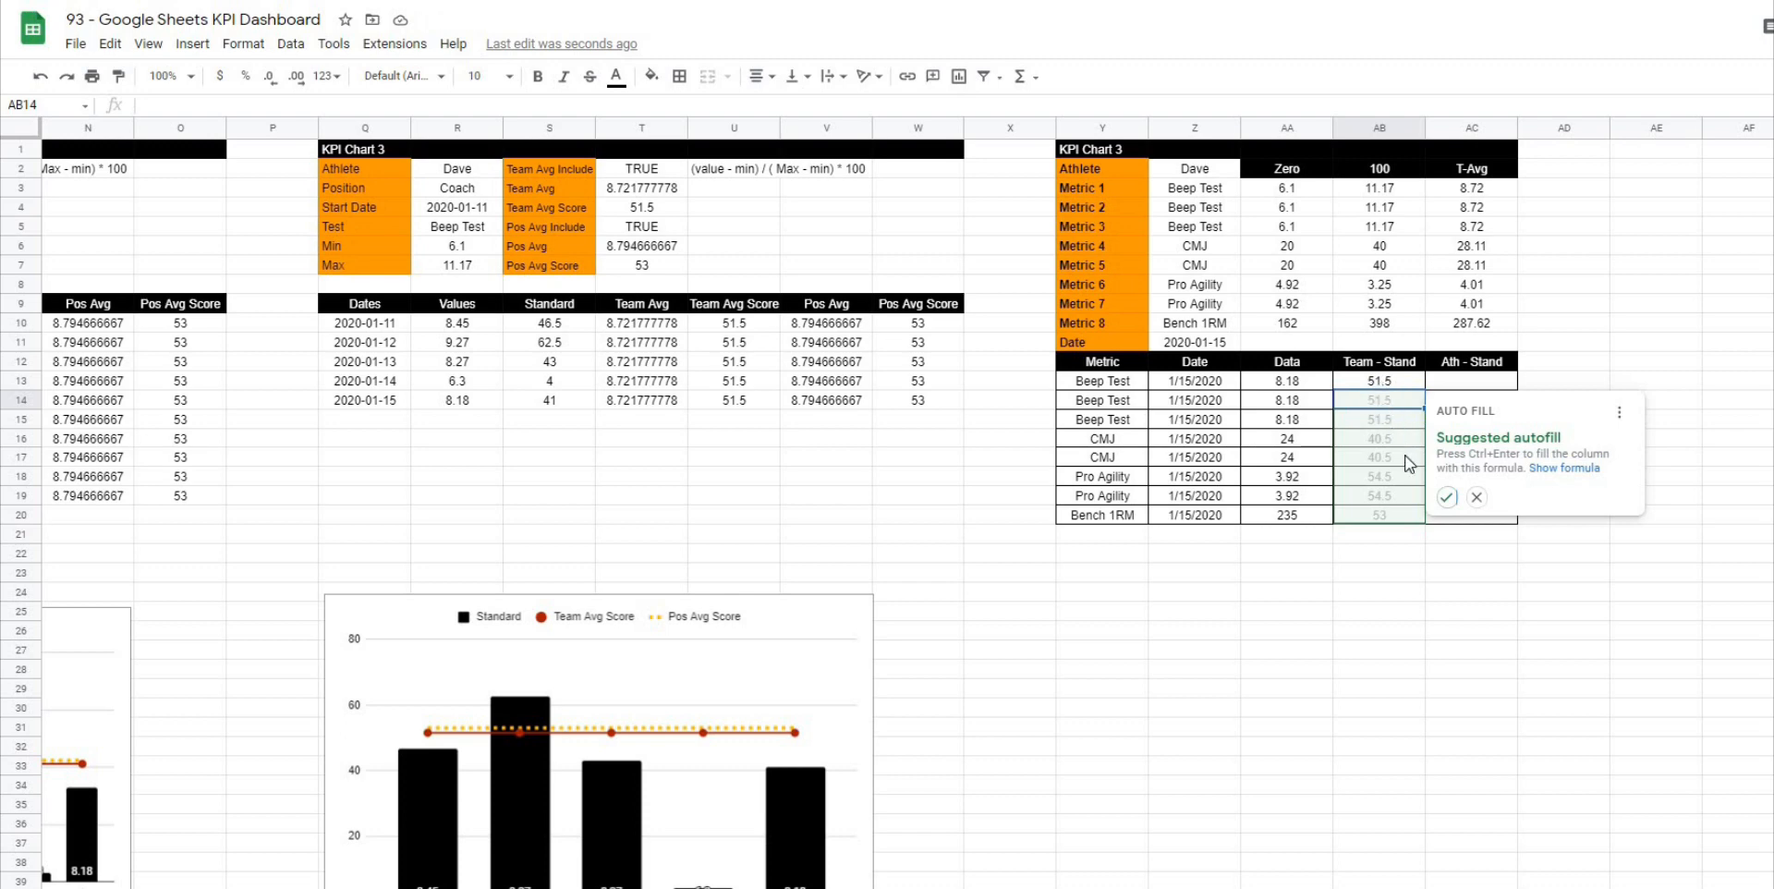
# Step: Fill the Team - Stand formula from AB13 down through AB20 and check the cell references in AB16
pyautogui.click(1448, 499)
pyautogui.click(1465, 555)
pyautogui.click(1380, 439)
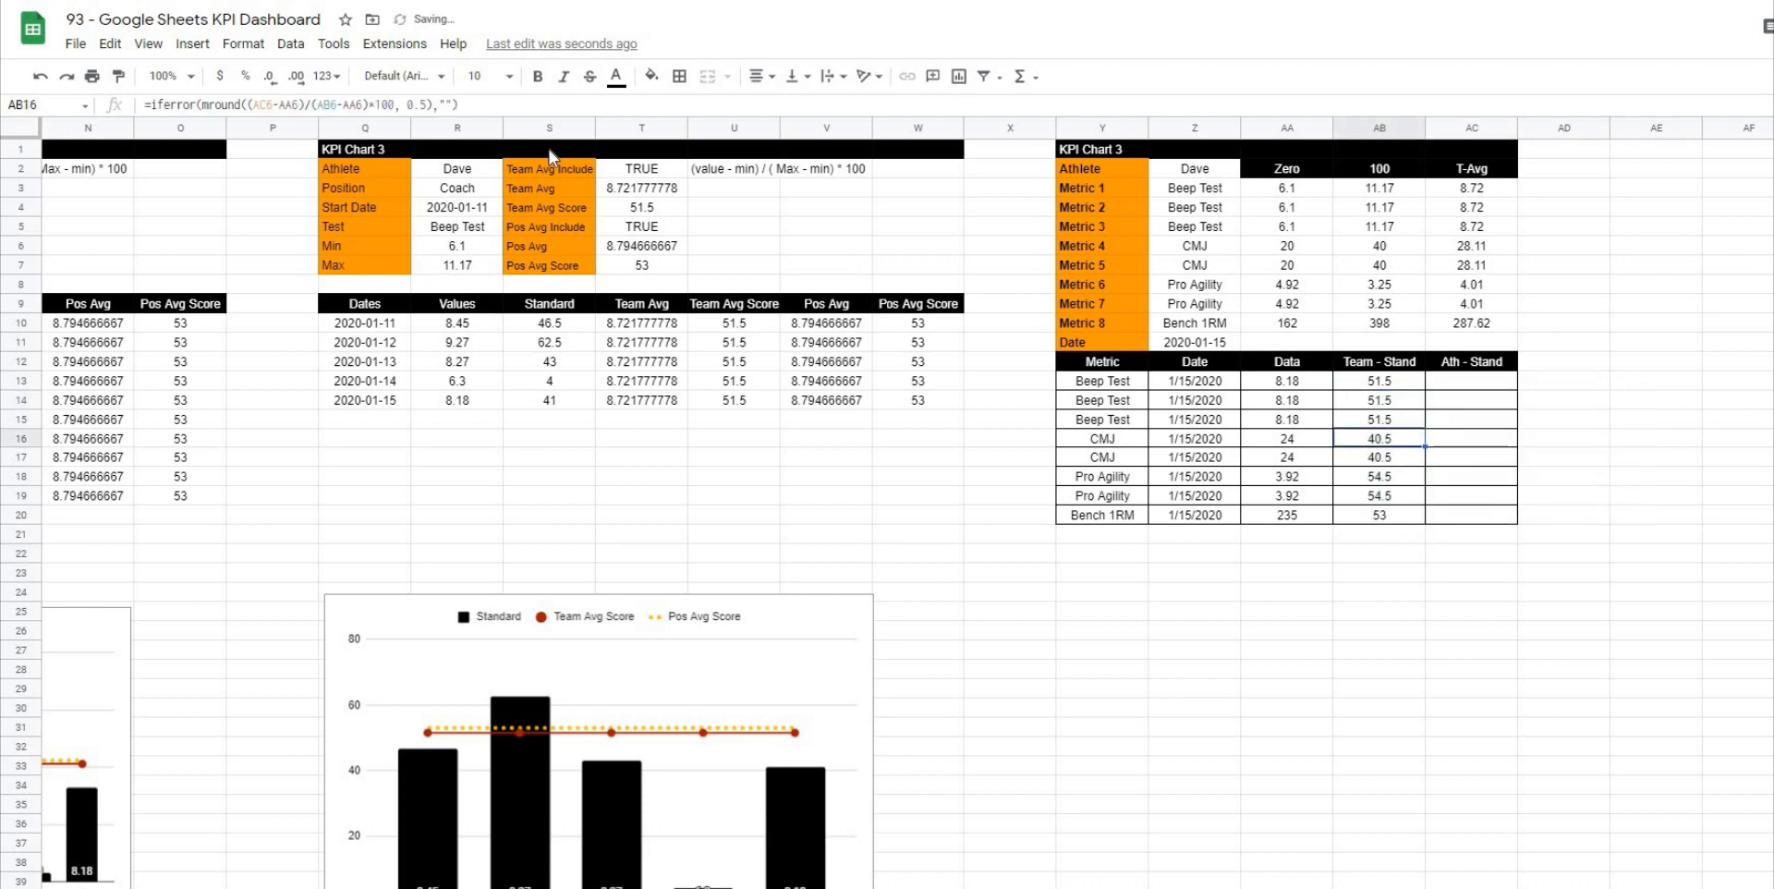
pyautogui.click(290, 106)
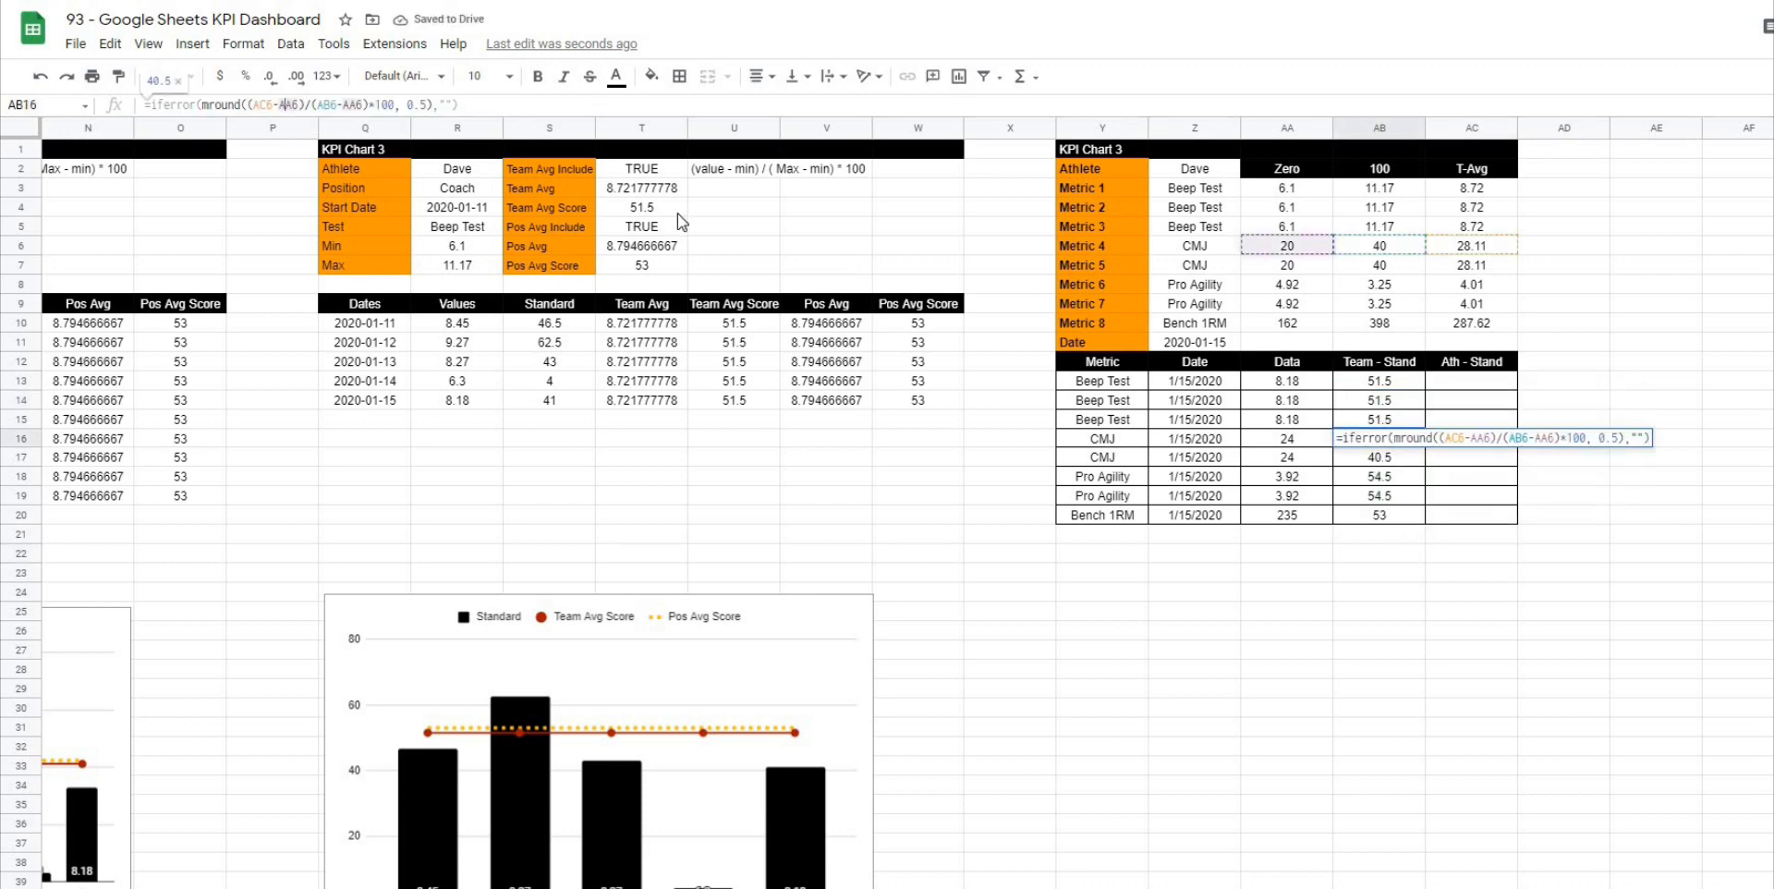
pyautogui.press('Escape')
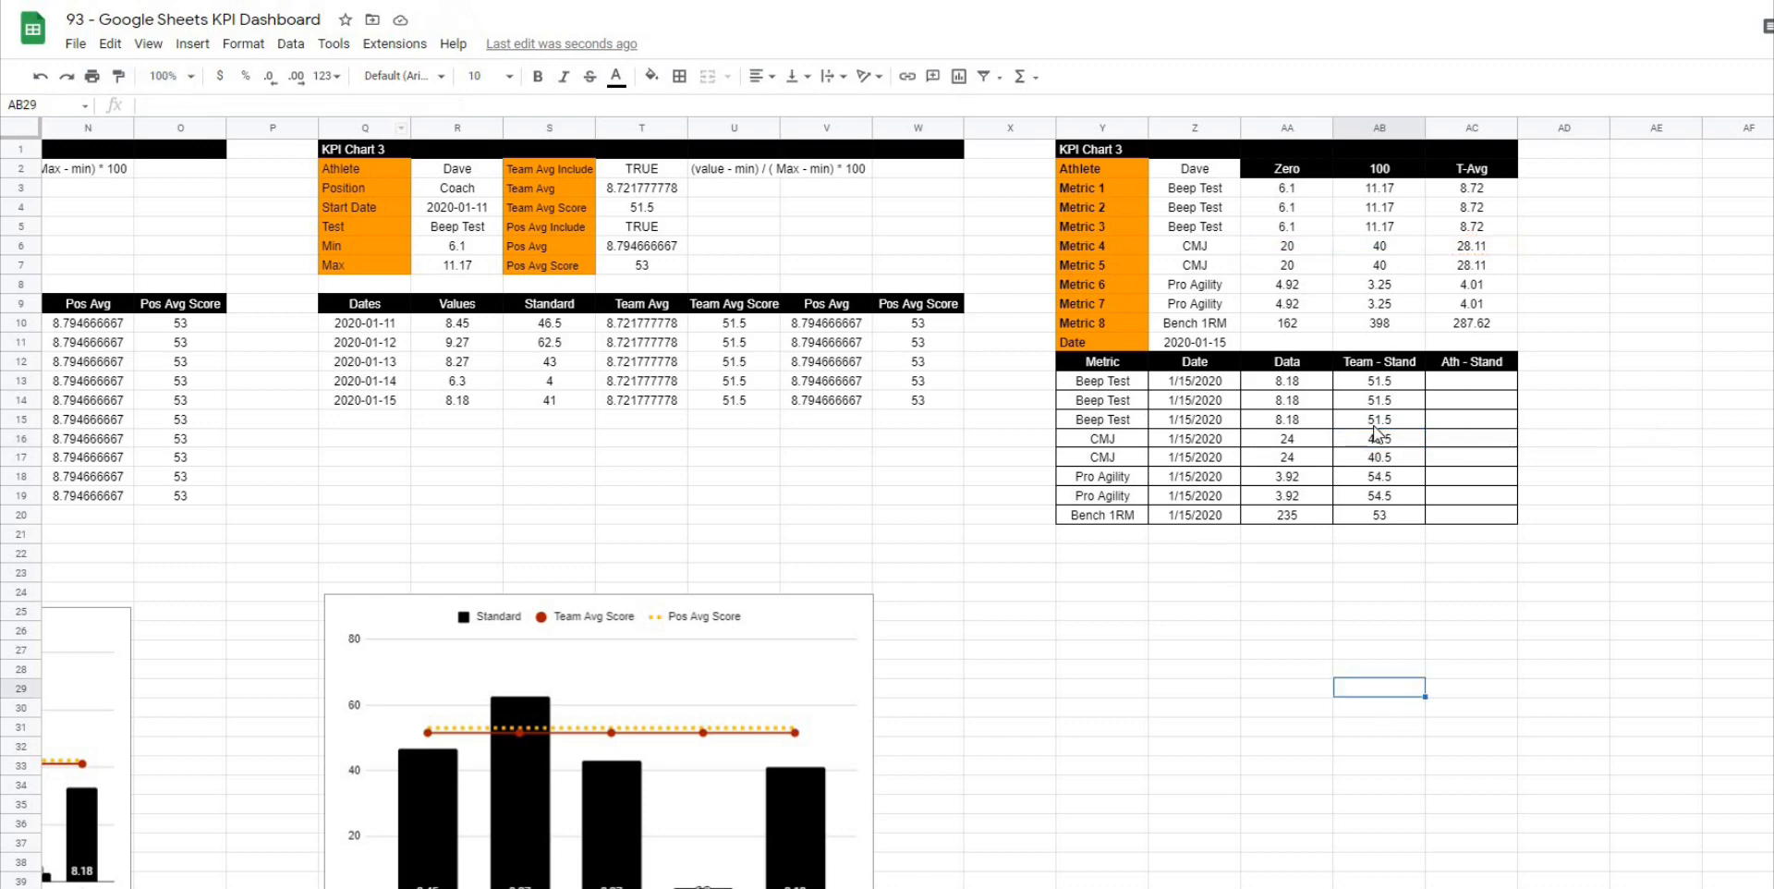
pyautogui.click(1391, 403)
pyautogui.click(1400, 384)
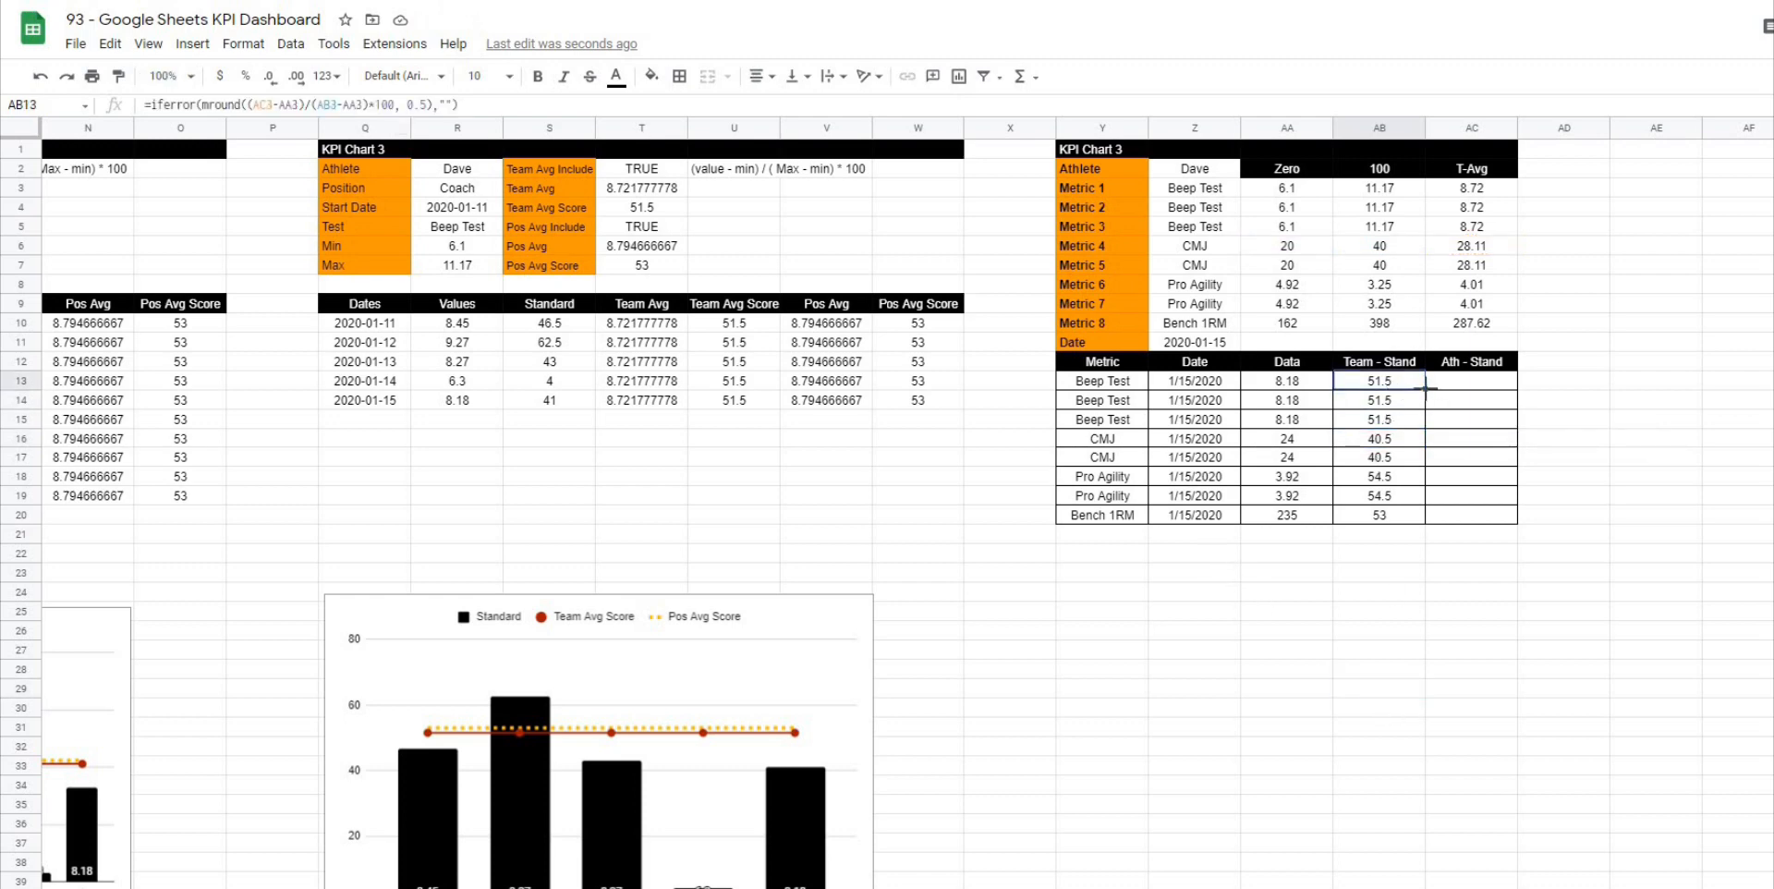
pyautogui.moveTo(1425, 388); pyautogui.dragTo(1423, 524)
pyautogui.click(1386, 669)
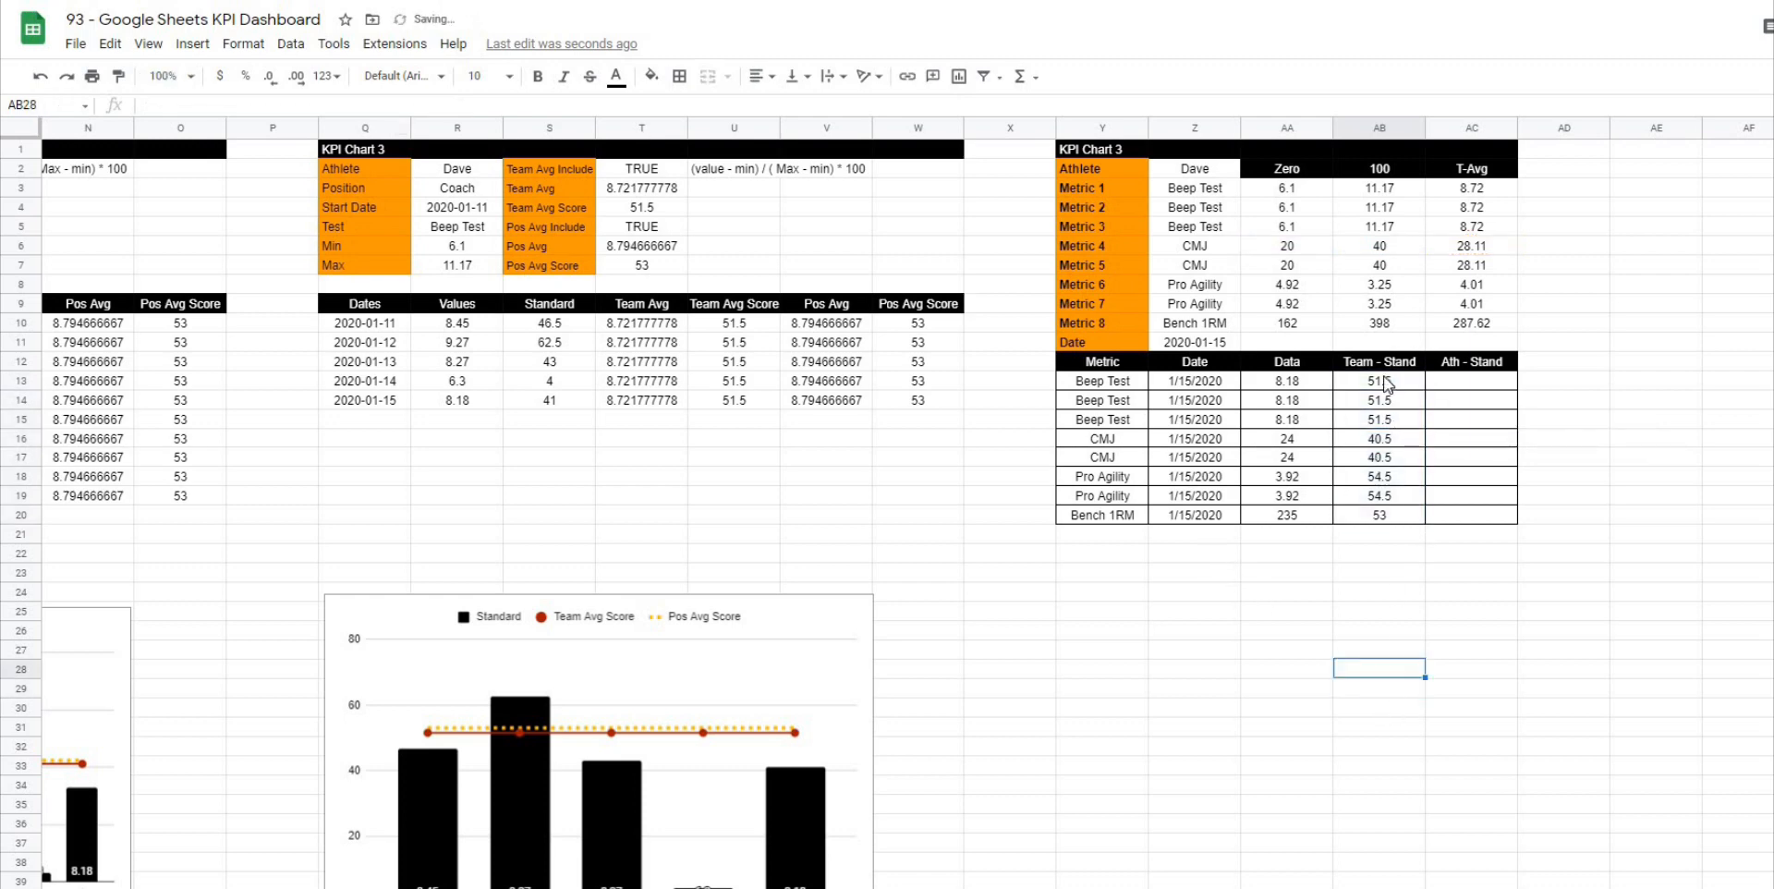
# Step: Copy the AB13 formula text unchanged into AC13 under Ath - Stand, starting with an equals sign
pyautogui.click(1386, 383)
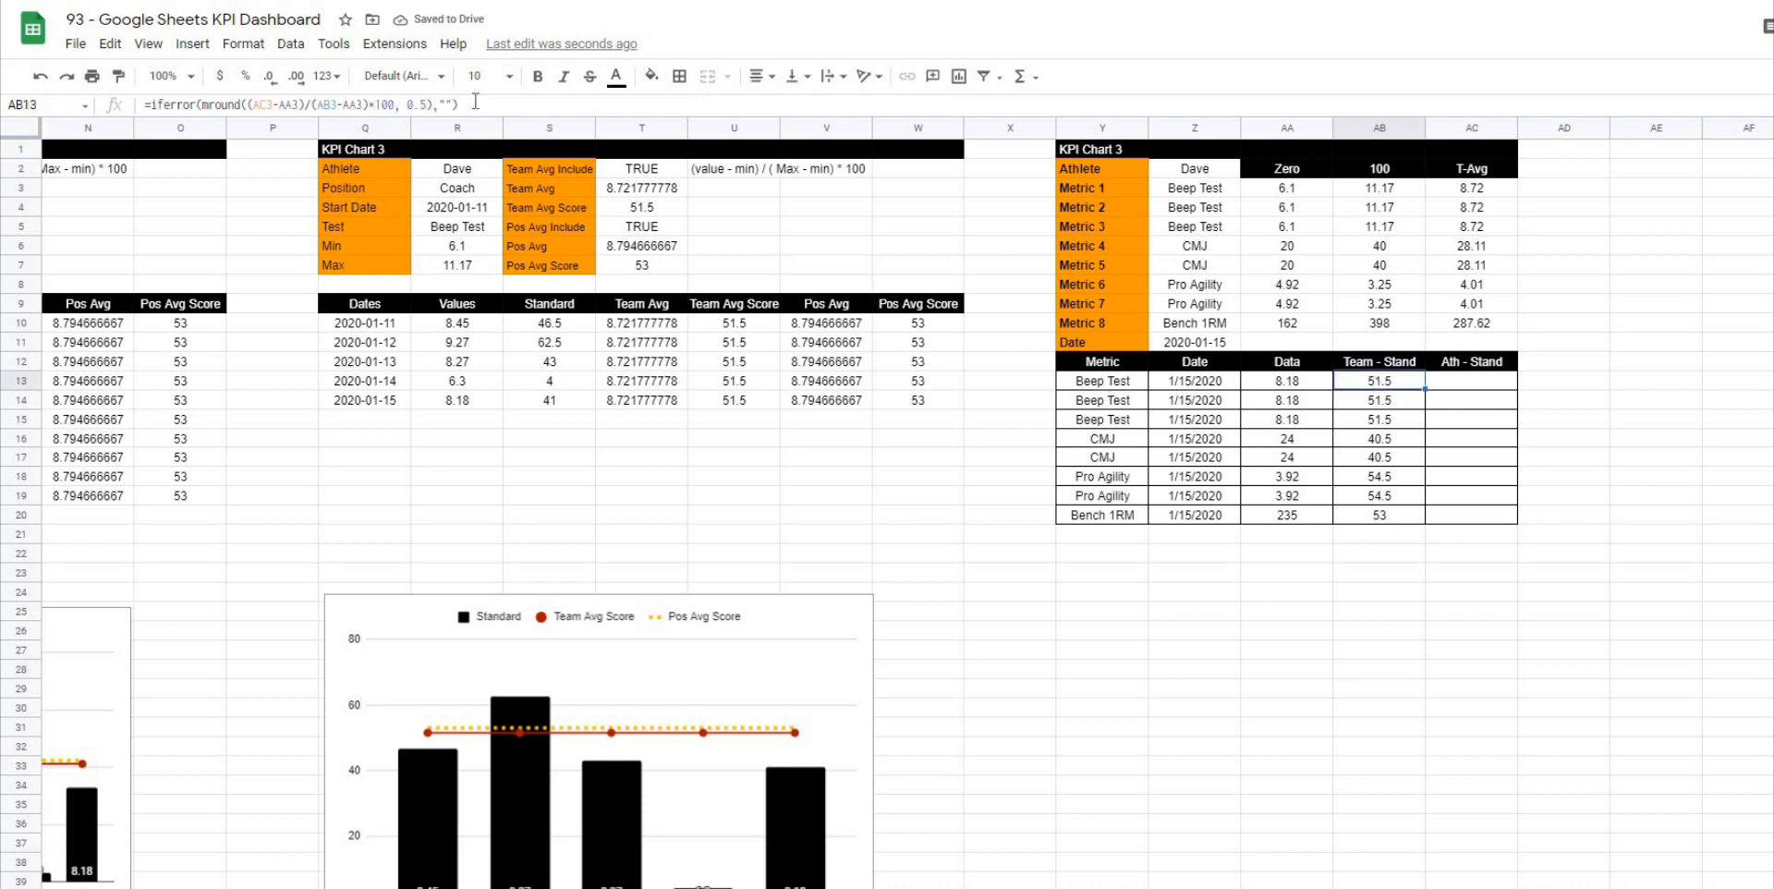
pyautogui.click(354, 99)
pyautogui.hotkey('ctrl', 'a')
pyautogui.hotkey('ctrl', 'c')
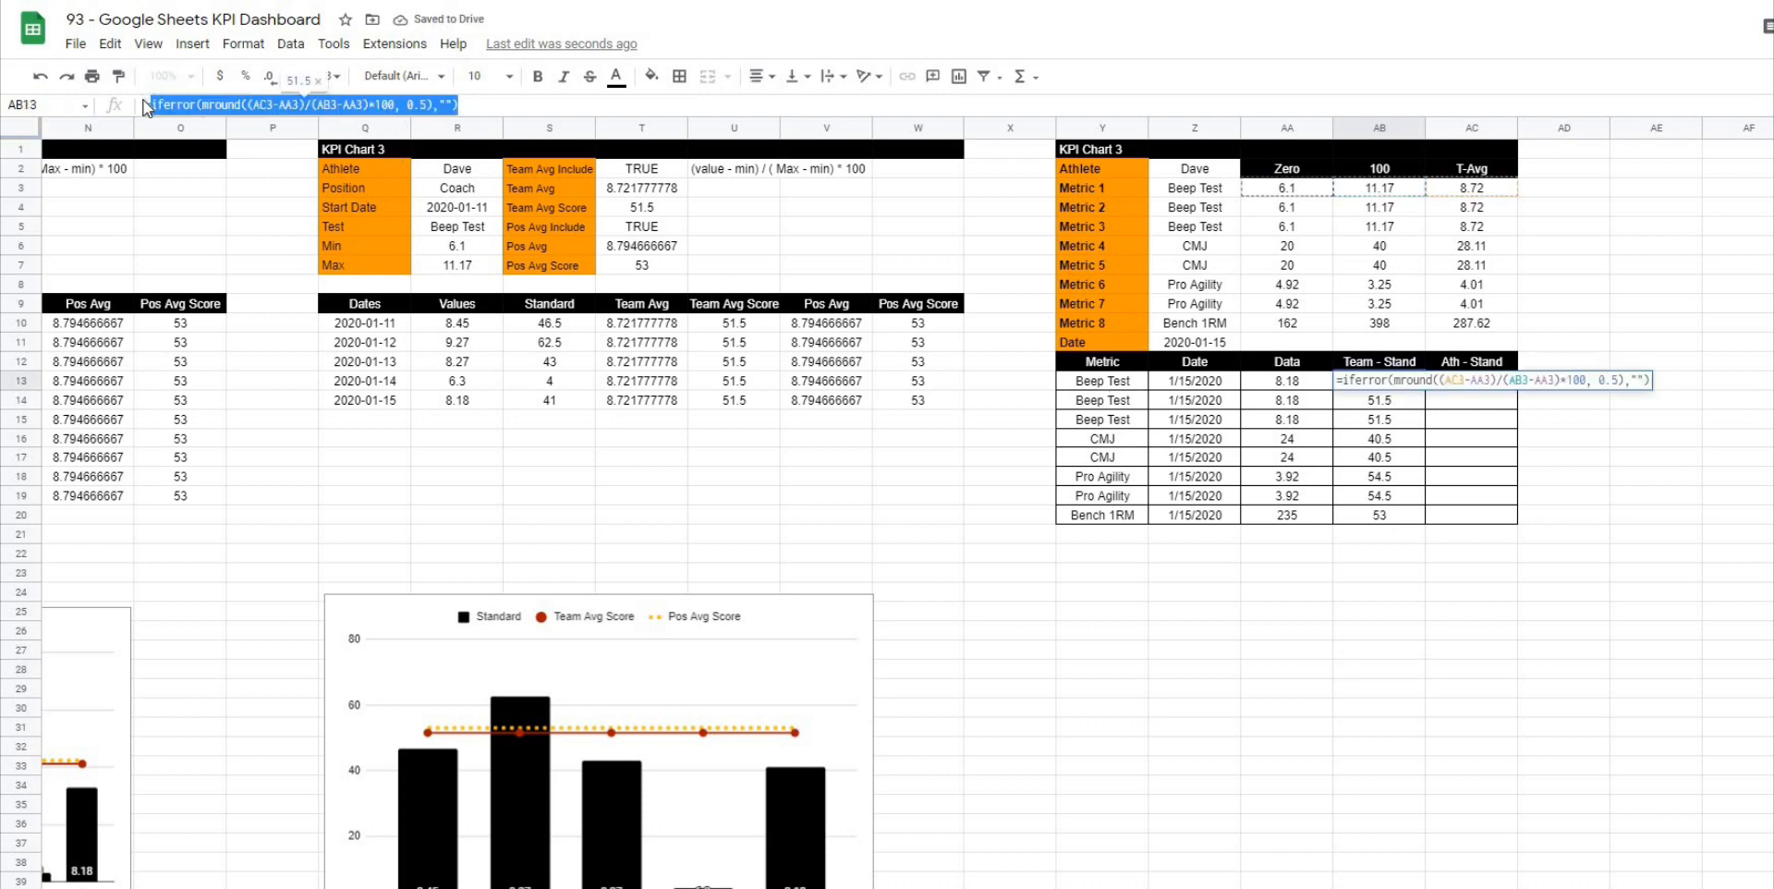
pyautogui.press('Escape')
pyautogui.press('Right')
pyautogui.click(302, 102)
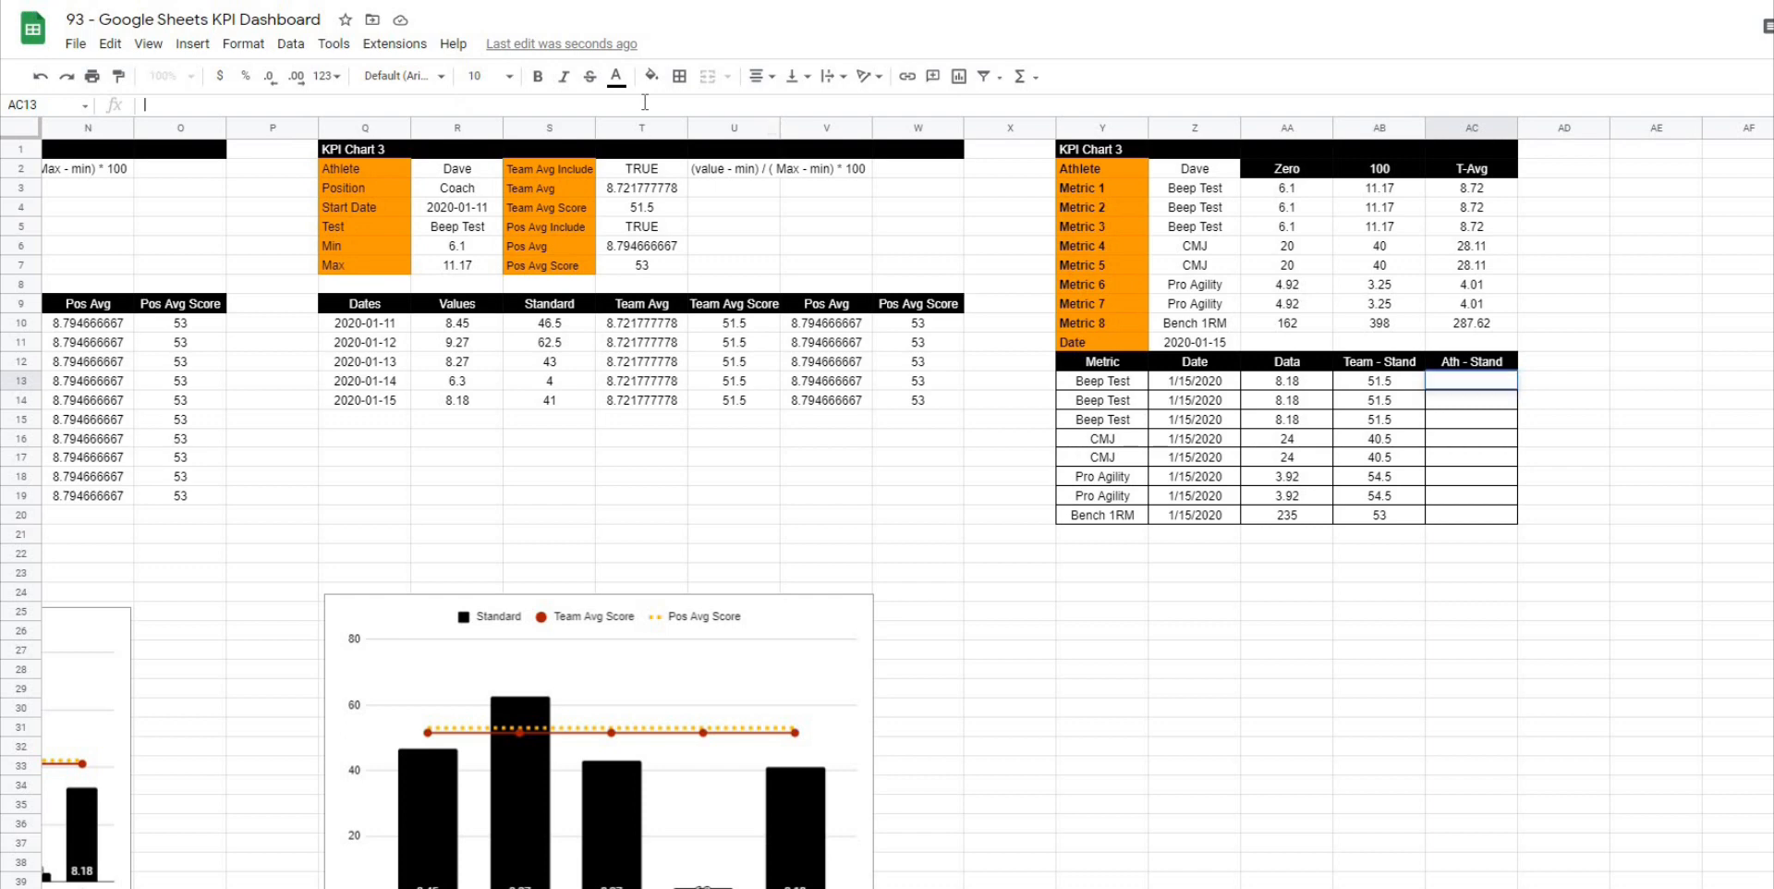
pyautogui.hotkey('ctrl', 'v')
pyautogui.press('Home')
pyautogui.write('=')
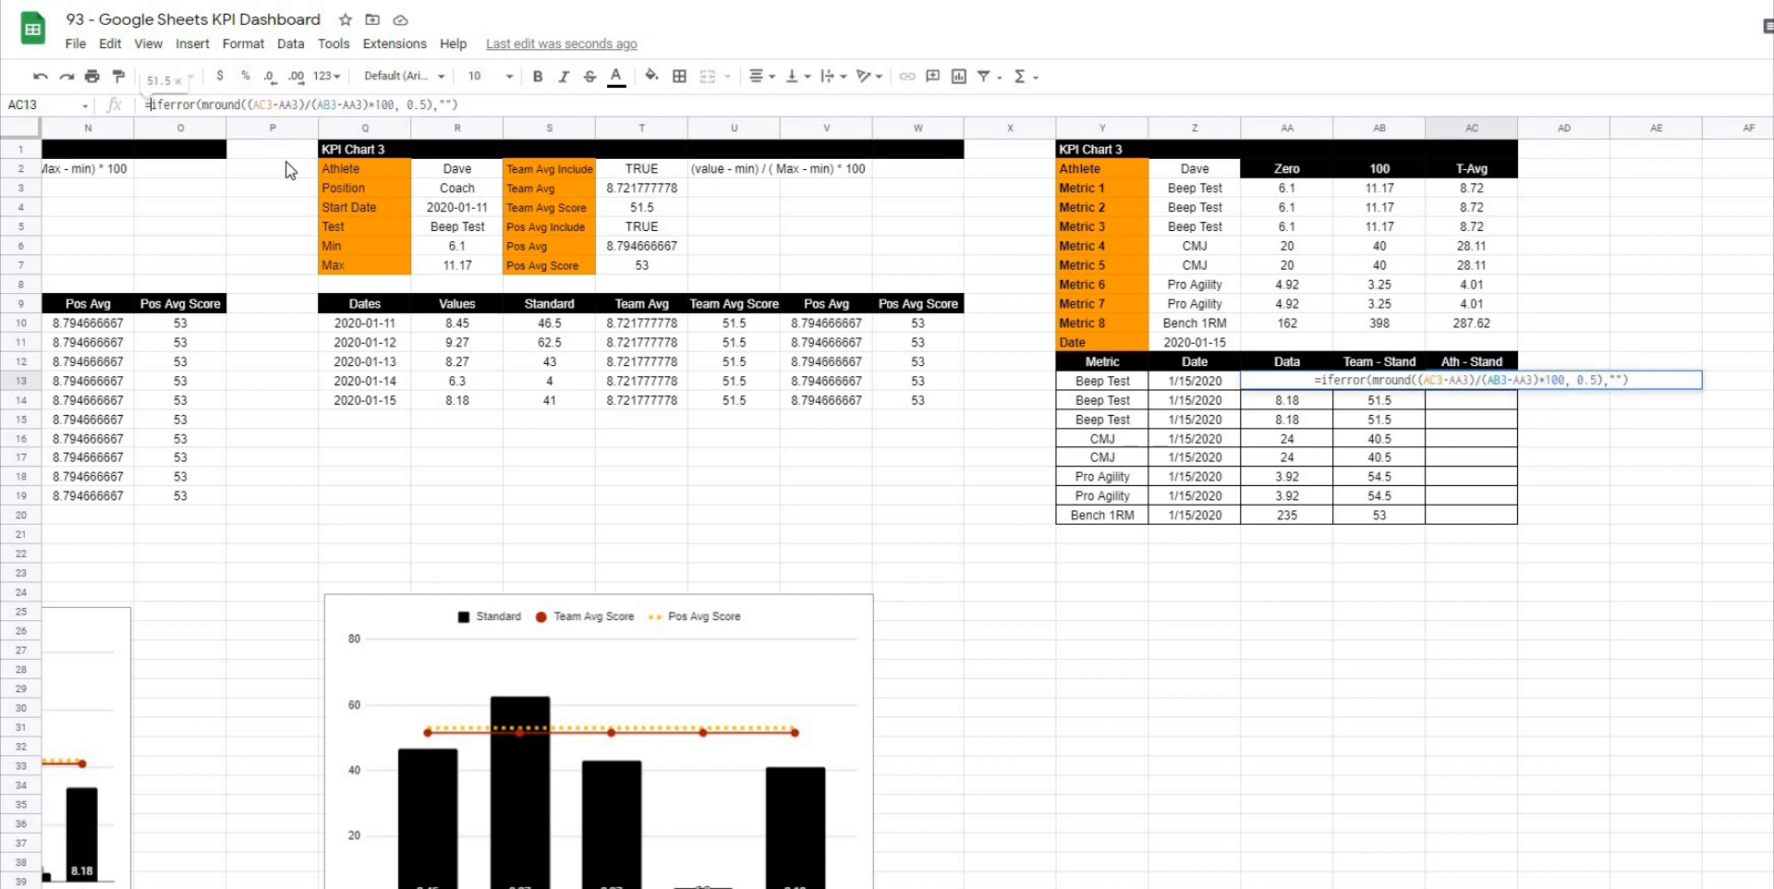
# Step: Replace AC3 with AA13 in the AC13 formula, enter it, and fill the Ath - Stand formula down through AC20
pyautogui.moveTo(277, 102); pyautogui.dragTo(257, 99)
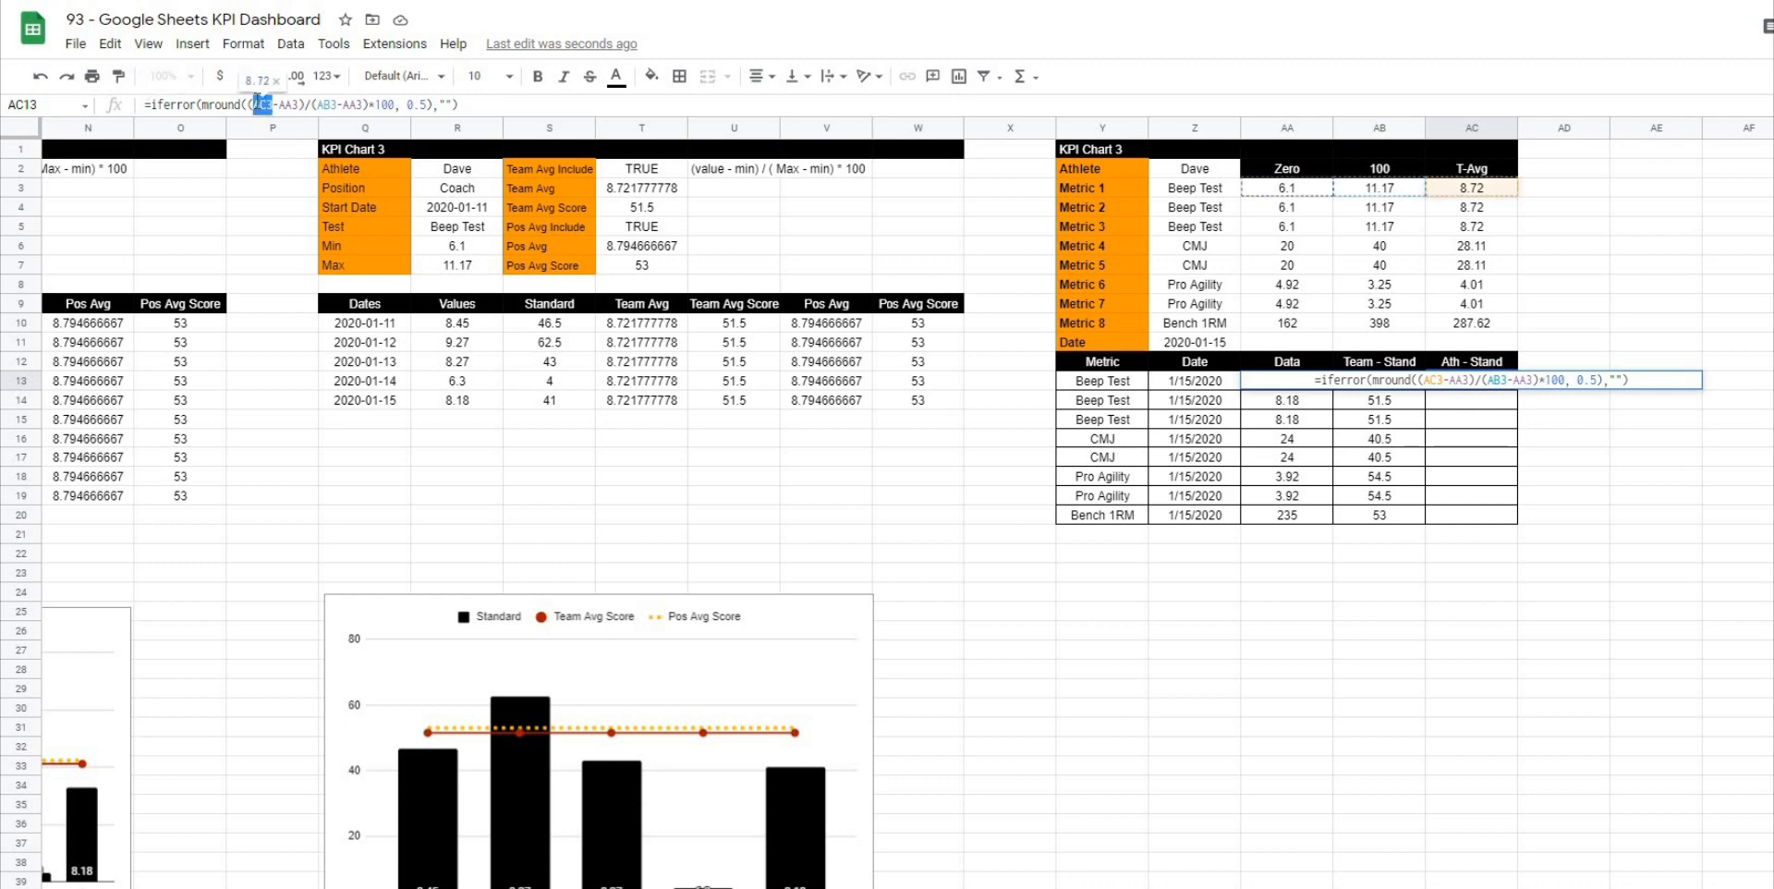
pyautogui.press('BackSpace')
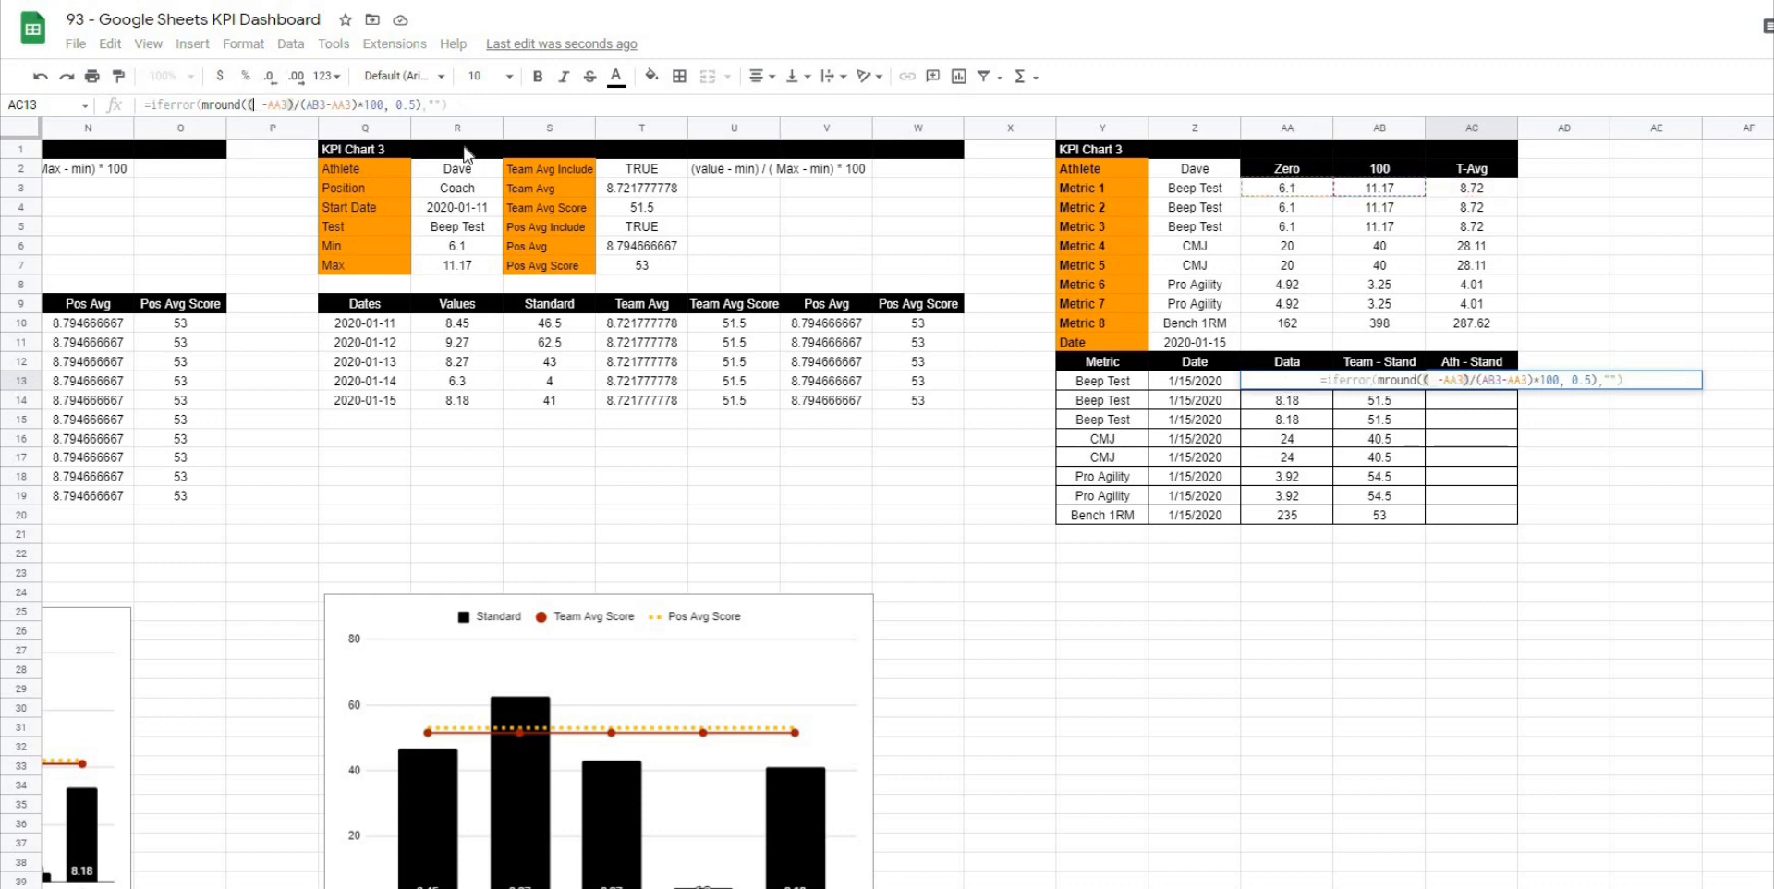
pyautogui.write('aa13')
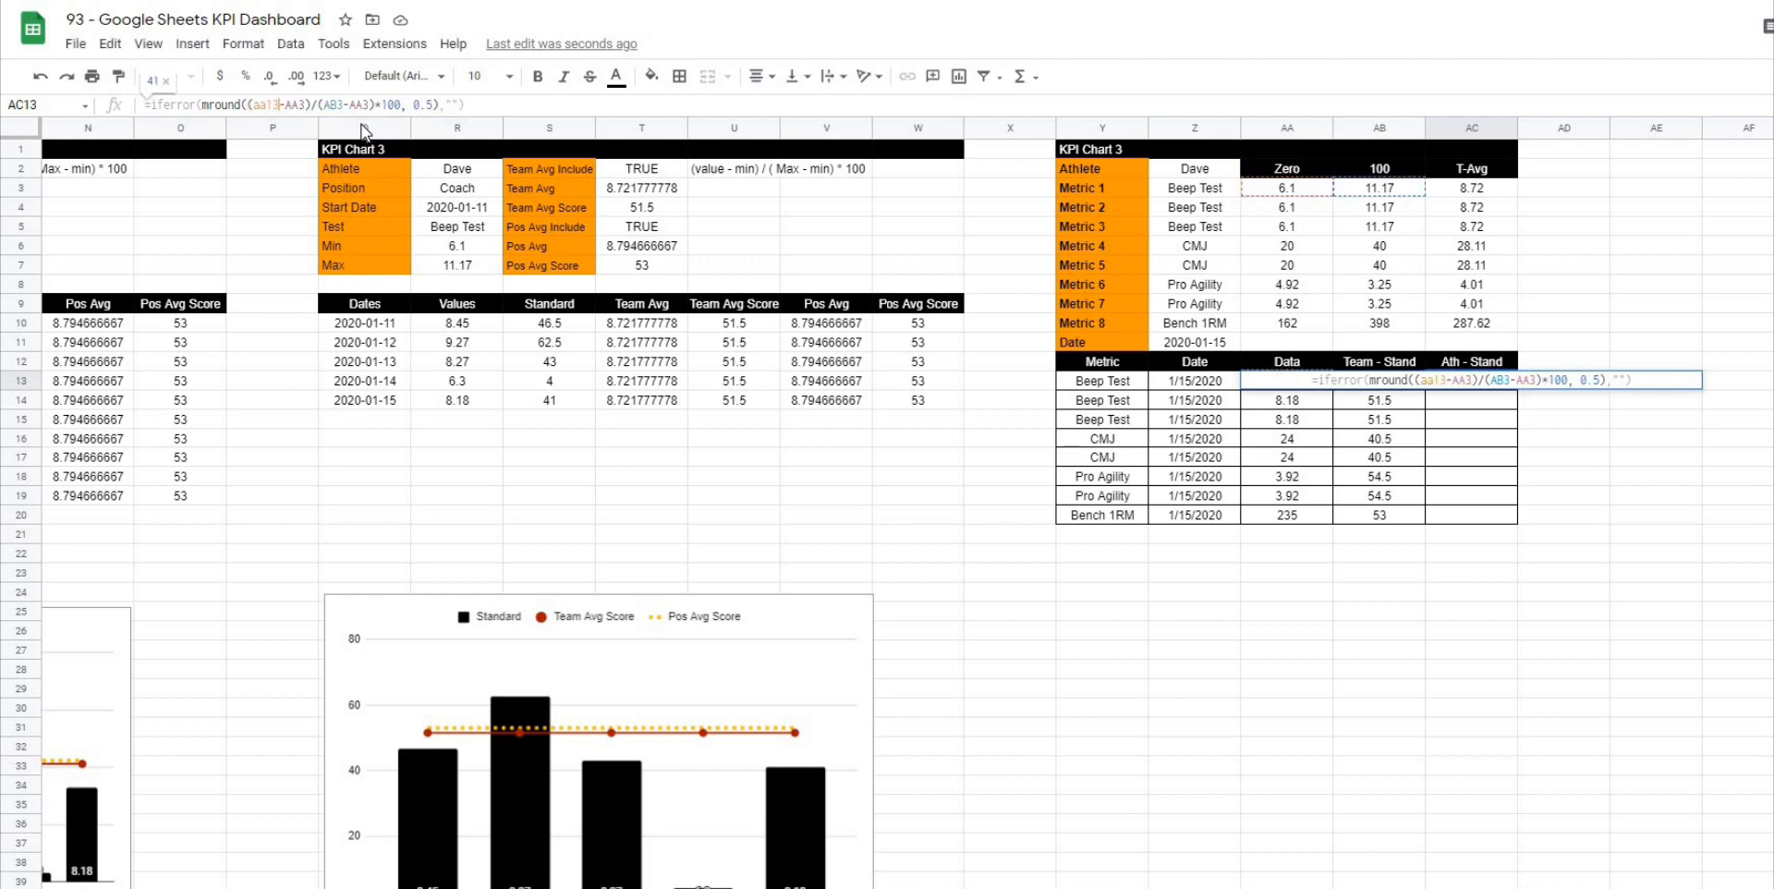
pyautogui.click(482, 104)
pyautogui.press('Return')
pyautogui.click(1539, 497)
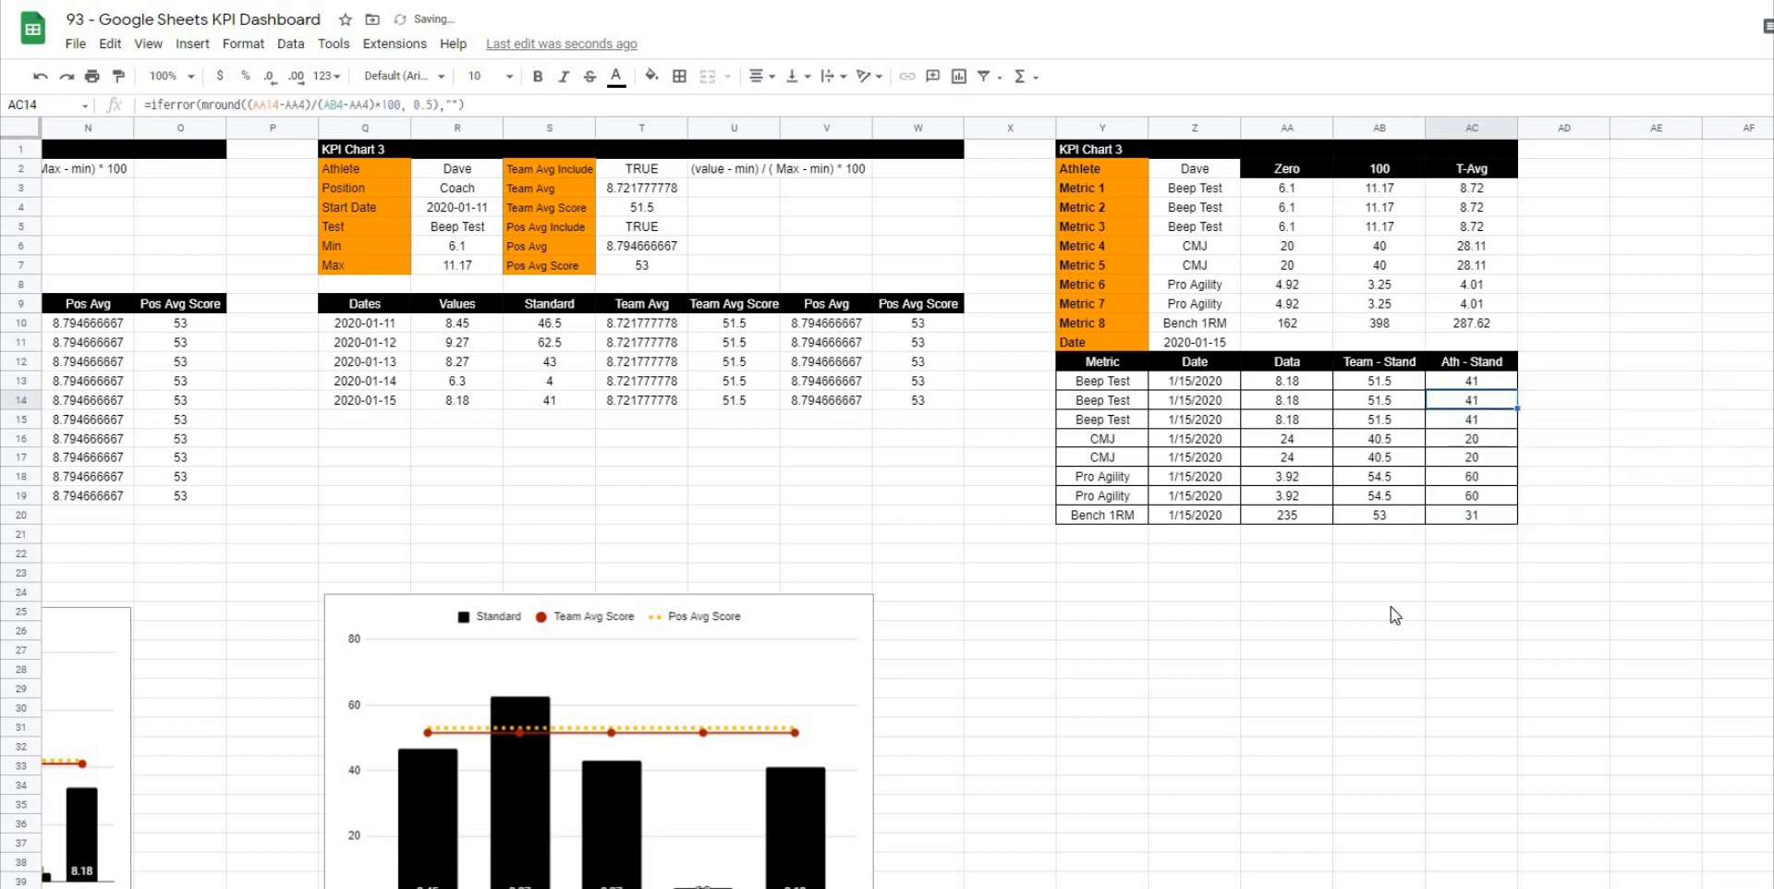
pyautogui.click(1379, 610)
pyautogui.click(1261, 672)
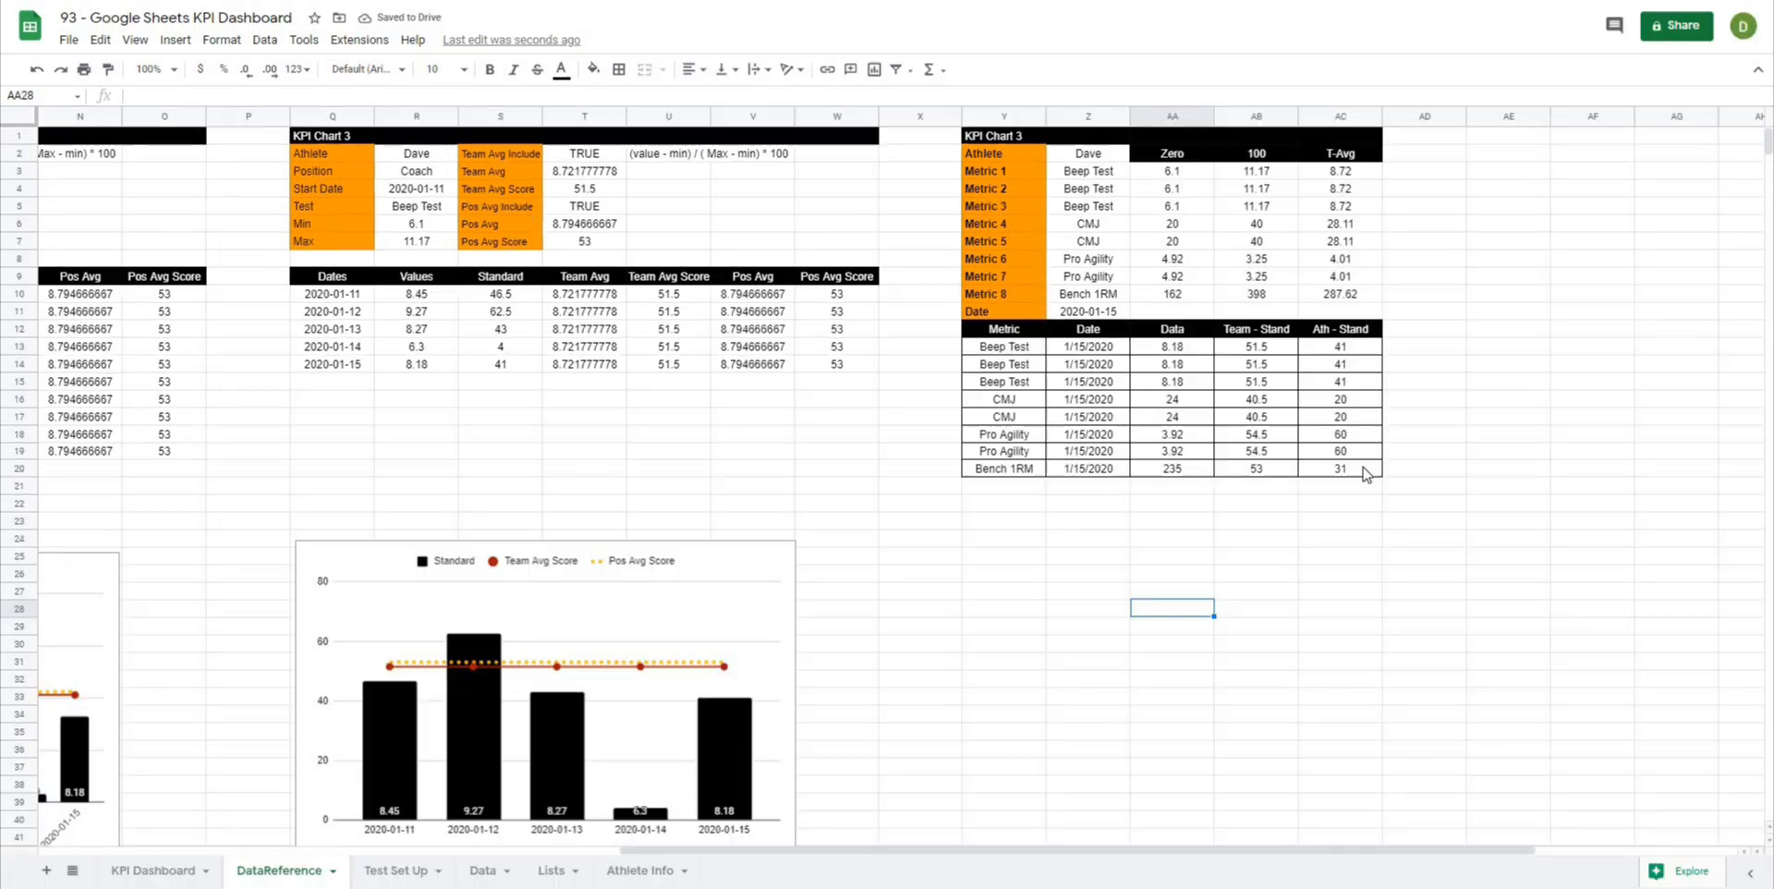
pyautogui.click(1497, 665)
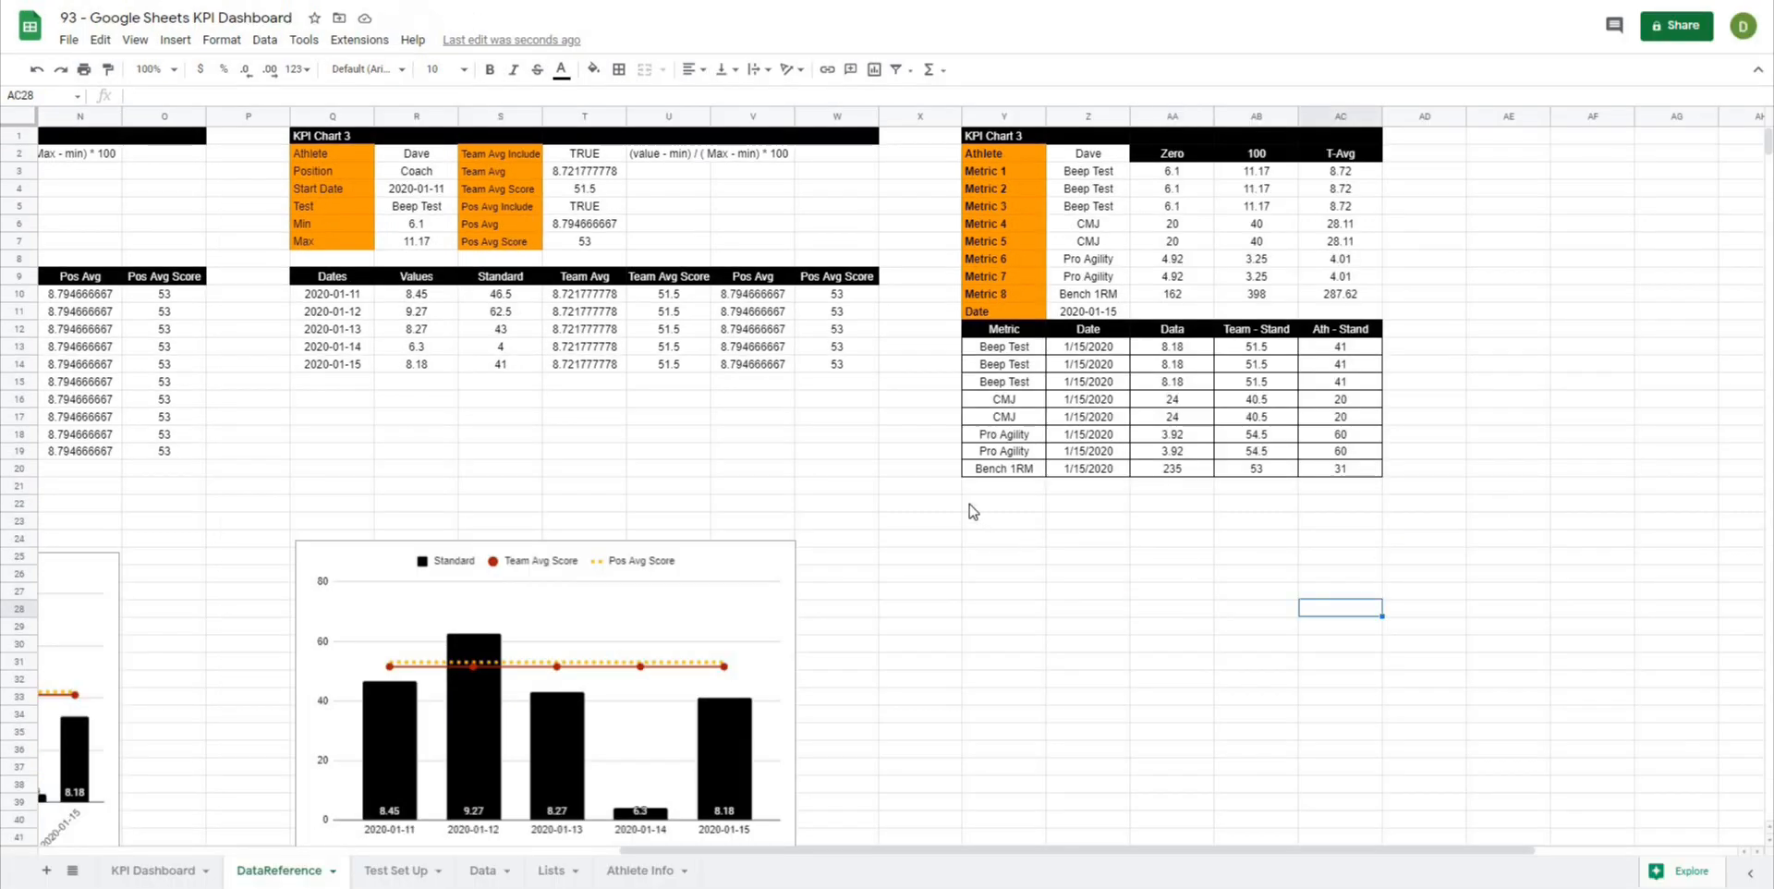
# Step: Insert a chart below the metric table, starting around row 22 in column Y, and change its type to Radar chart
pyautogui.click(1021, 534)
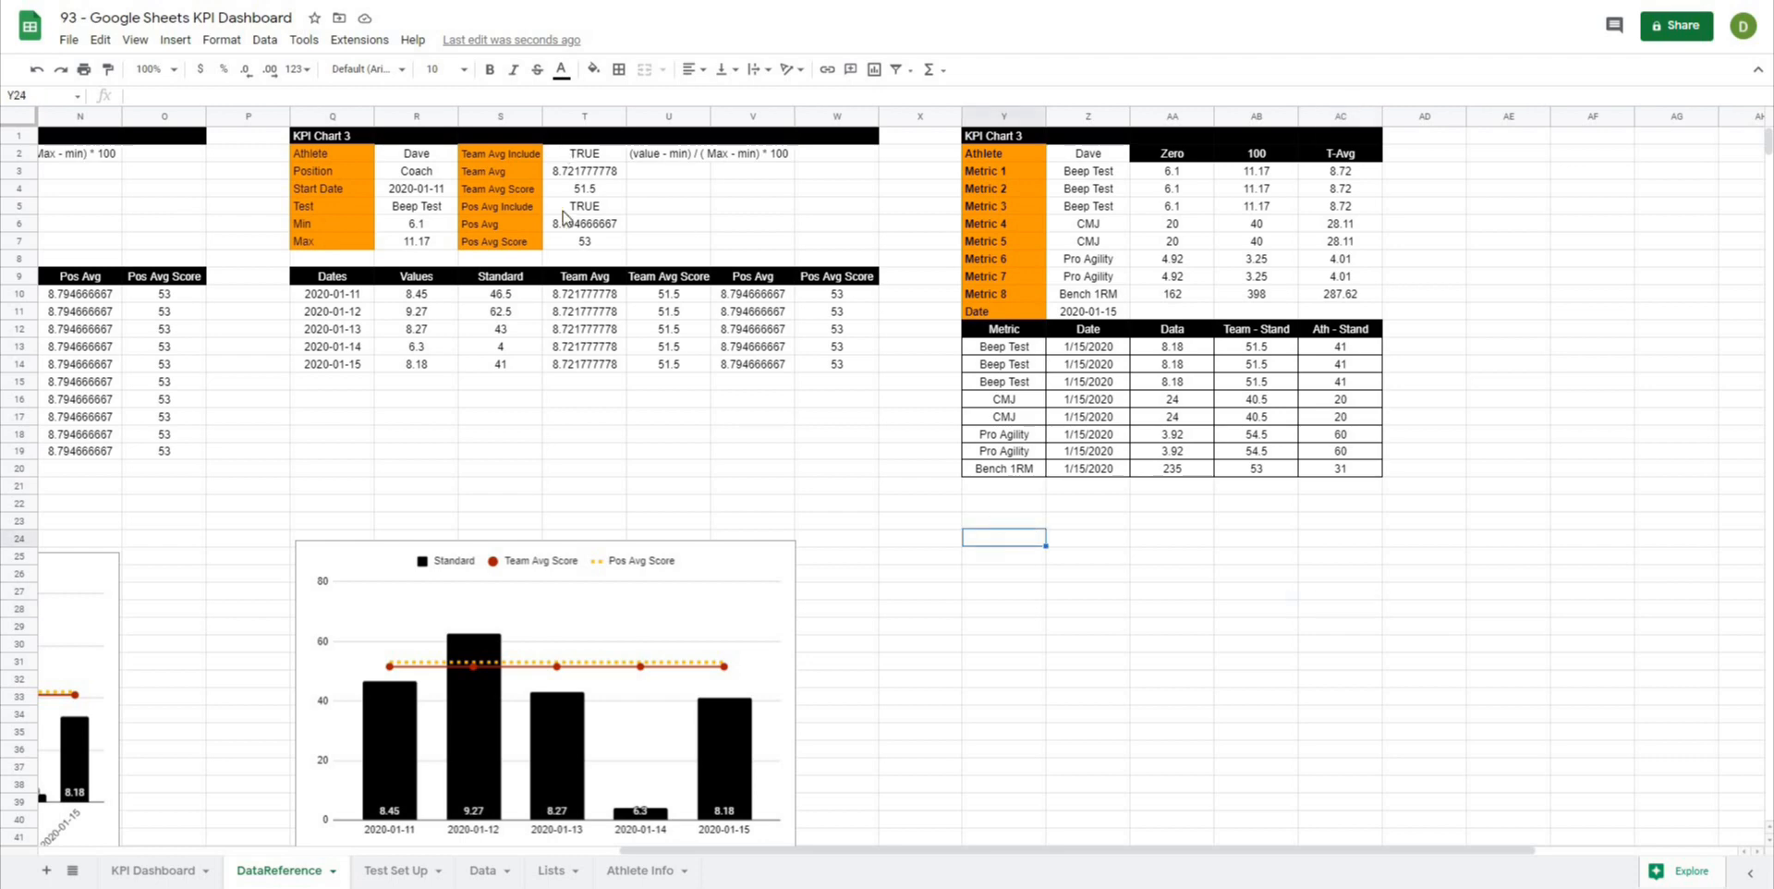
pyautogui.click(175, 40)
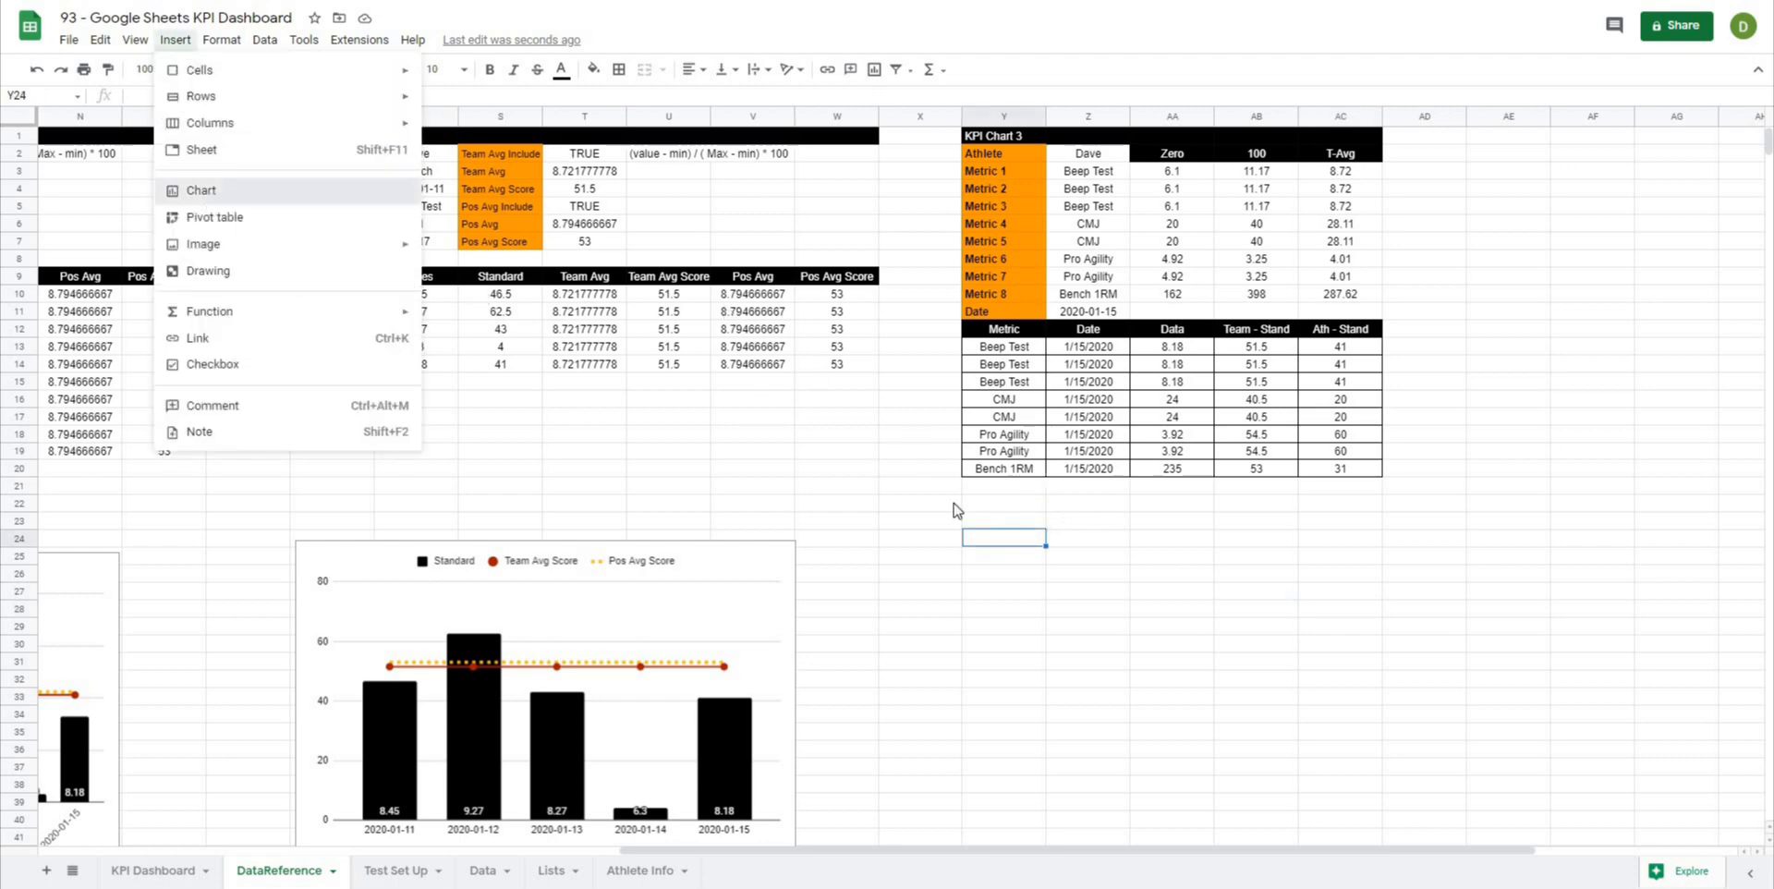
pyautogui.moveTo(791, 381); pyautogui.dragTo(1243, 541)
pyautogui.click(1615, 188)
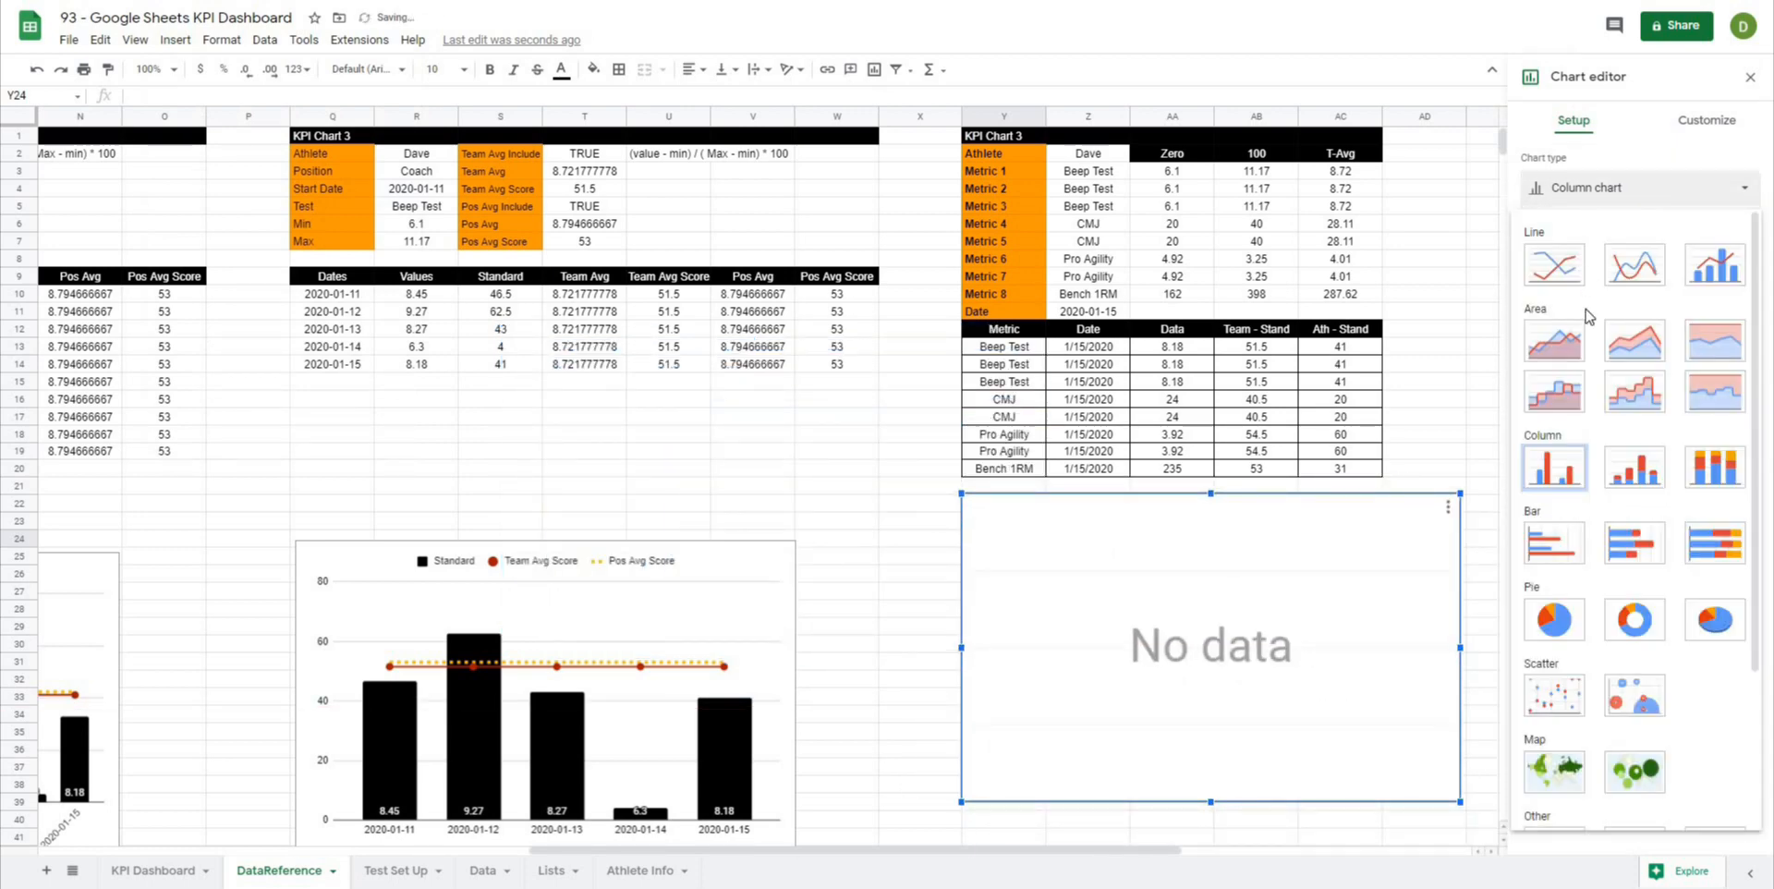
pyautogui.scroll(-5, 1624, 573)
pyautogui.click(1708, 655)
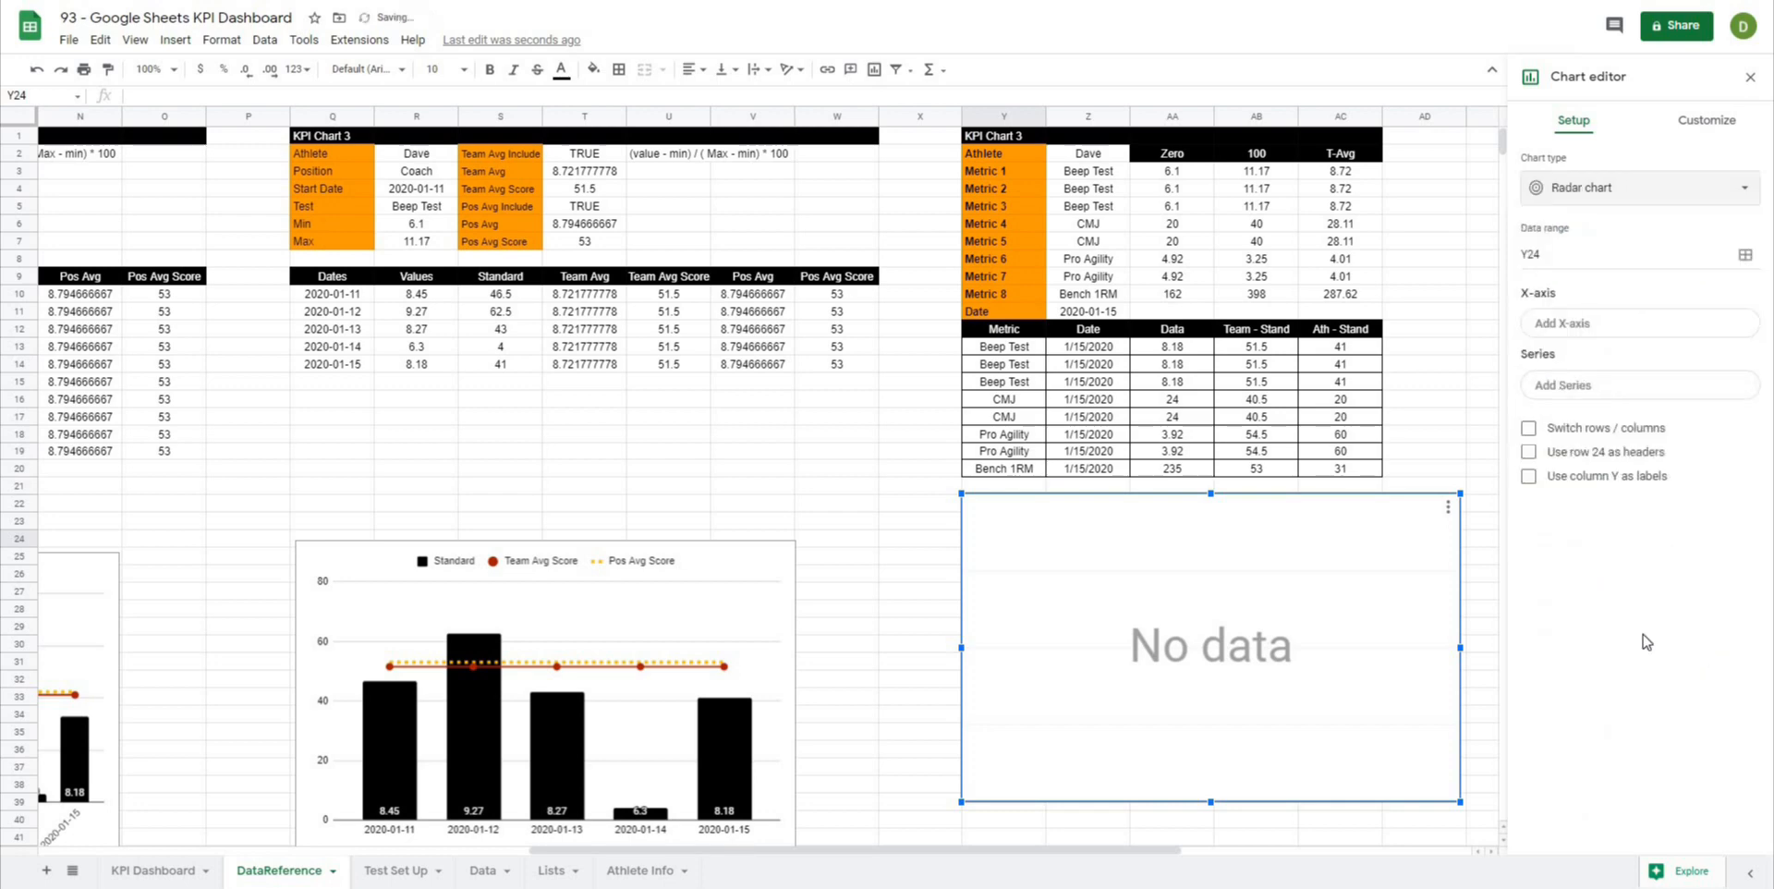
# Step: Set the radar chart's data range to Y12:Y20, AC12:AC20 and AB12:AB20
pyautogui.click(1743, 259)
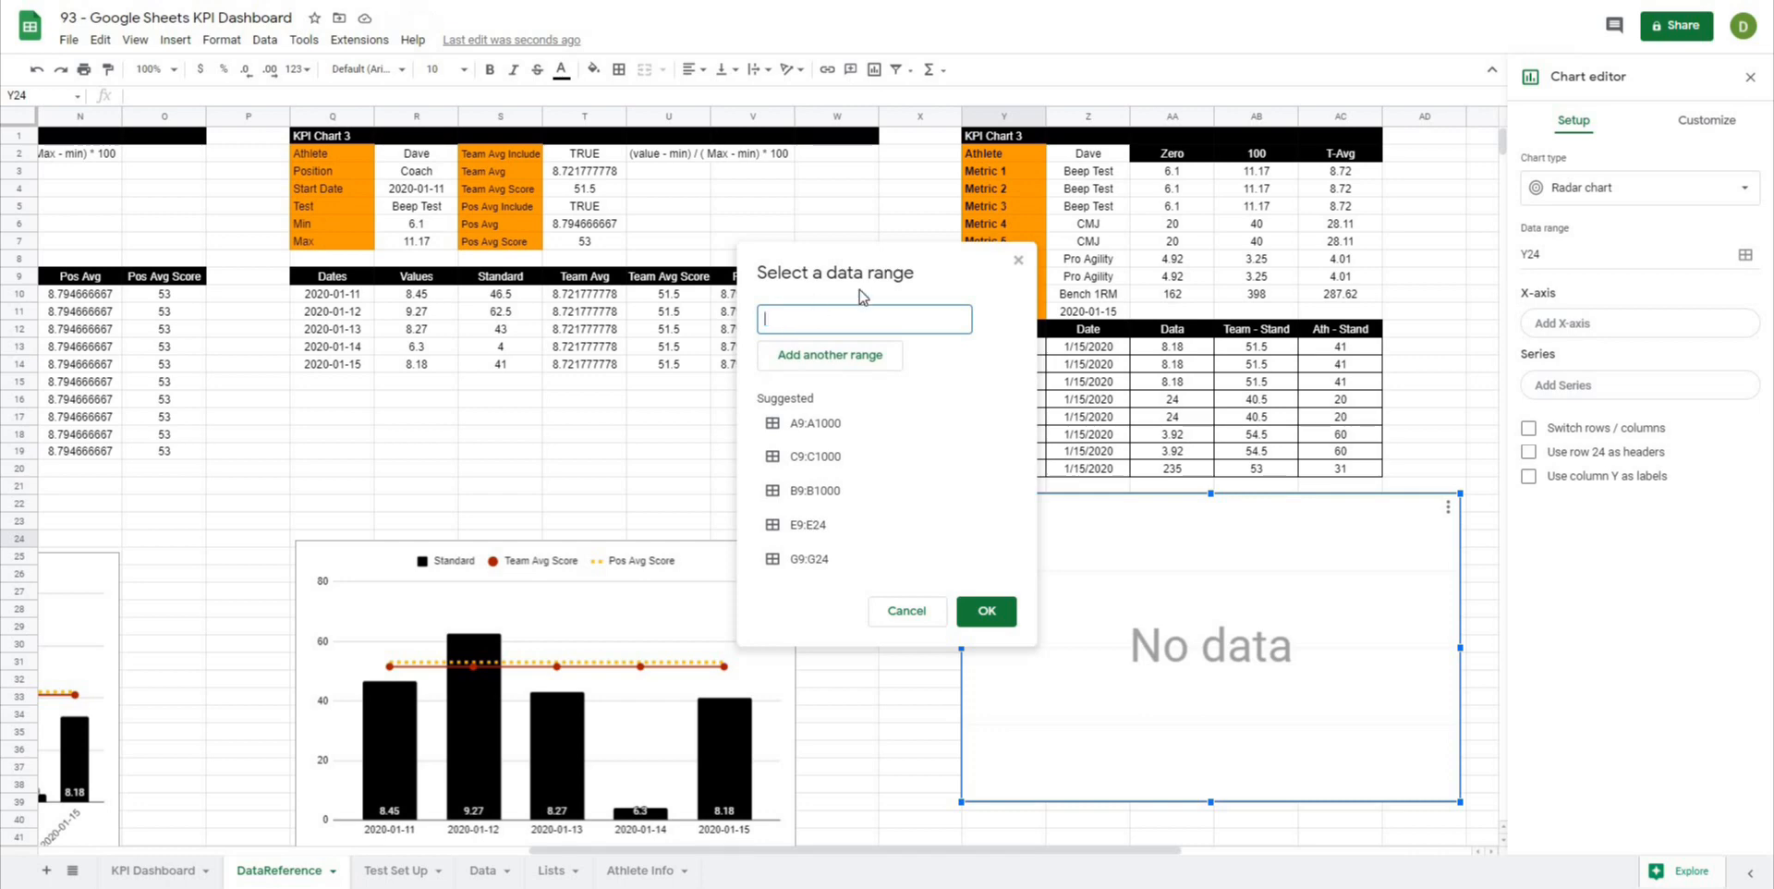
pyautogui.moveTo(885, 251); pyautogui.dragTo(725, 215)
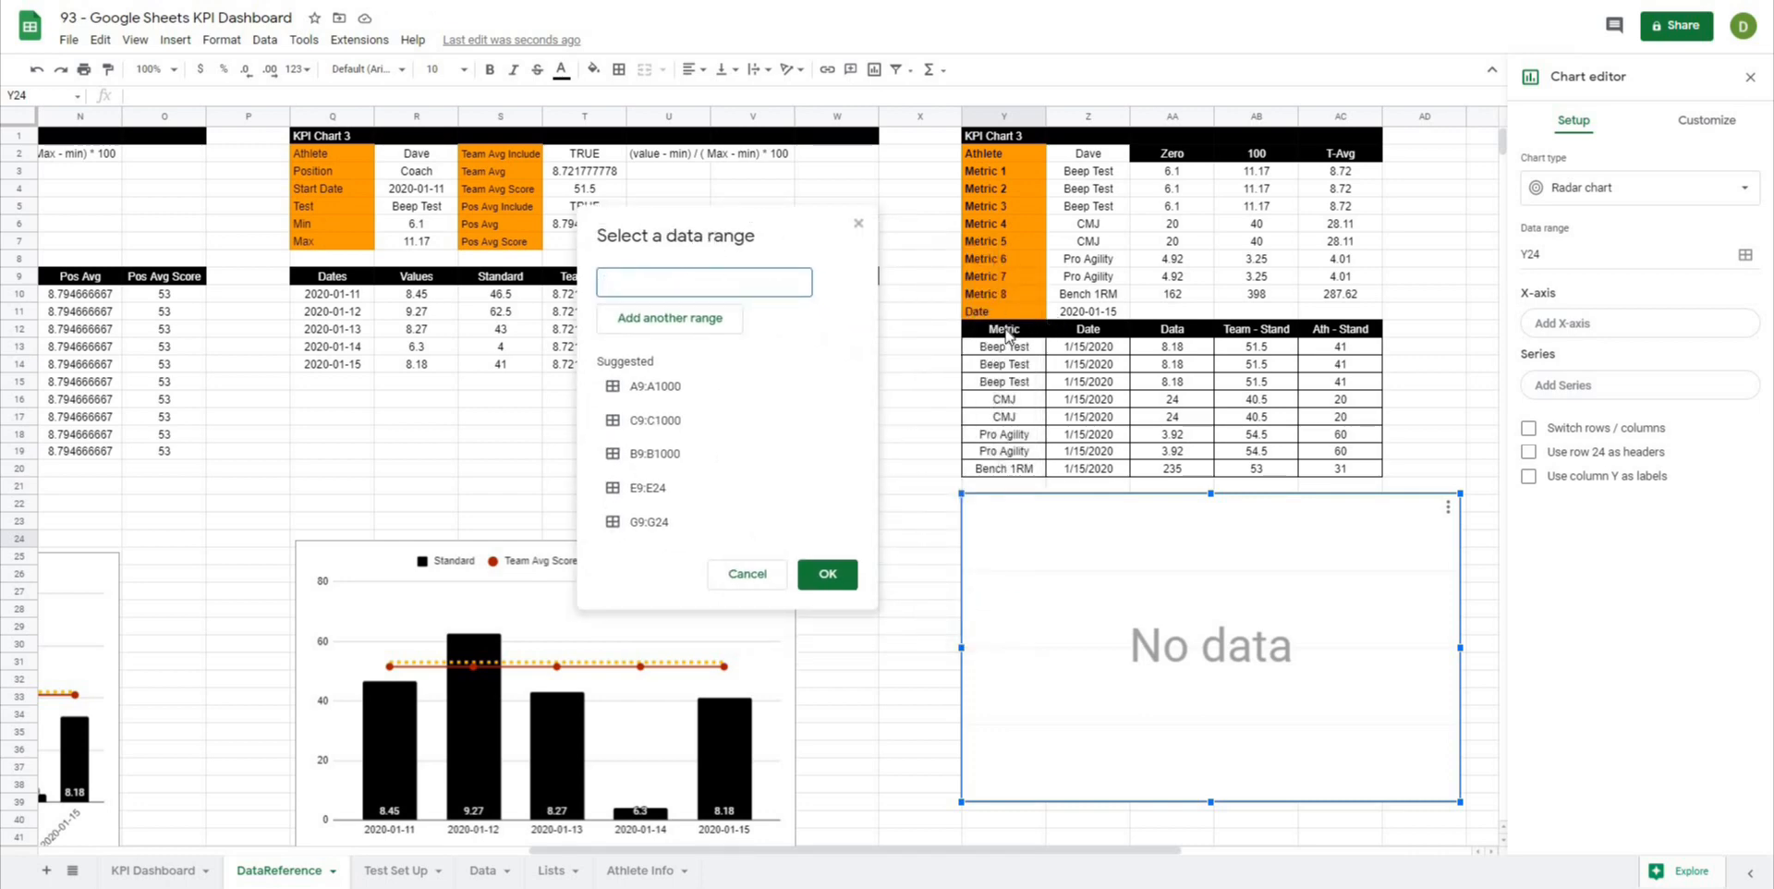
pyautogui.moveTo(1005, 333); pyautogui.dragTo(1009, 469)
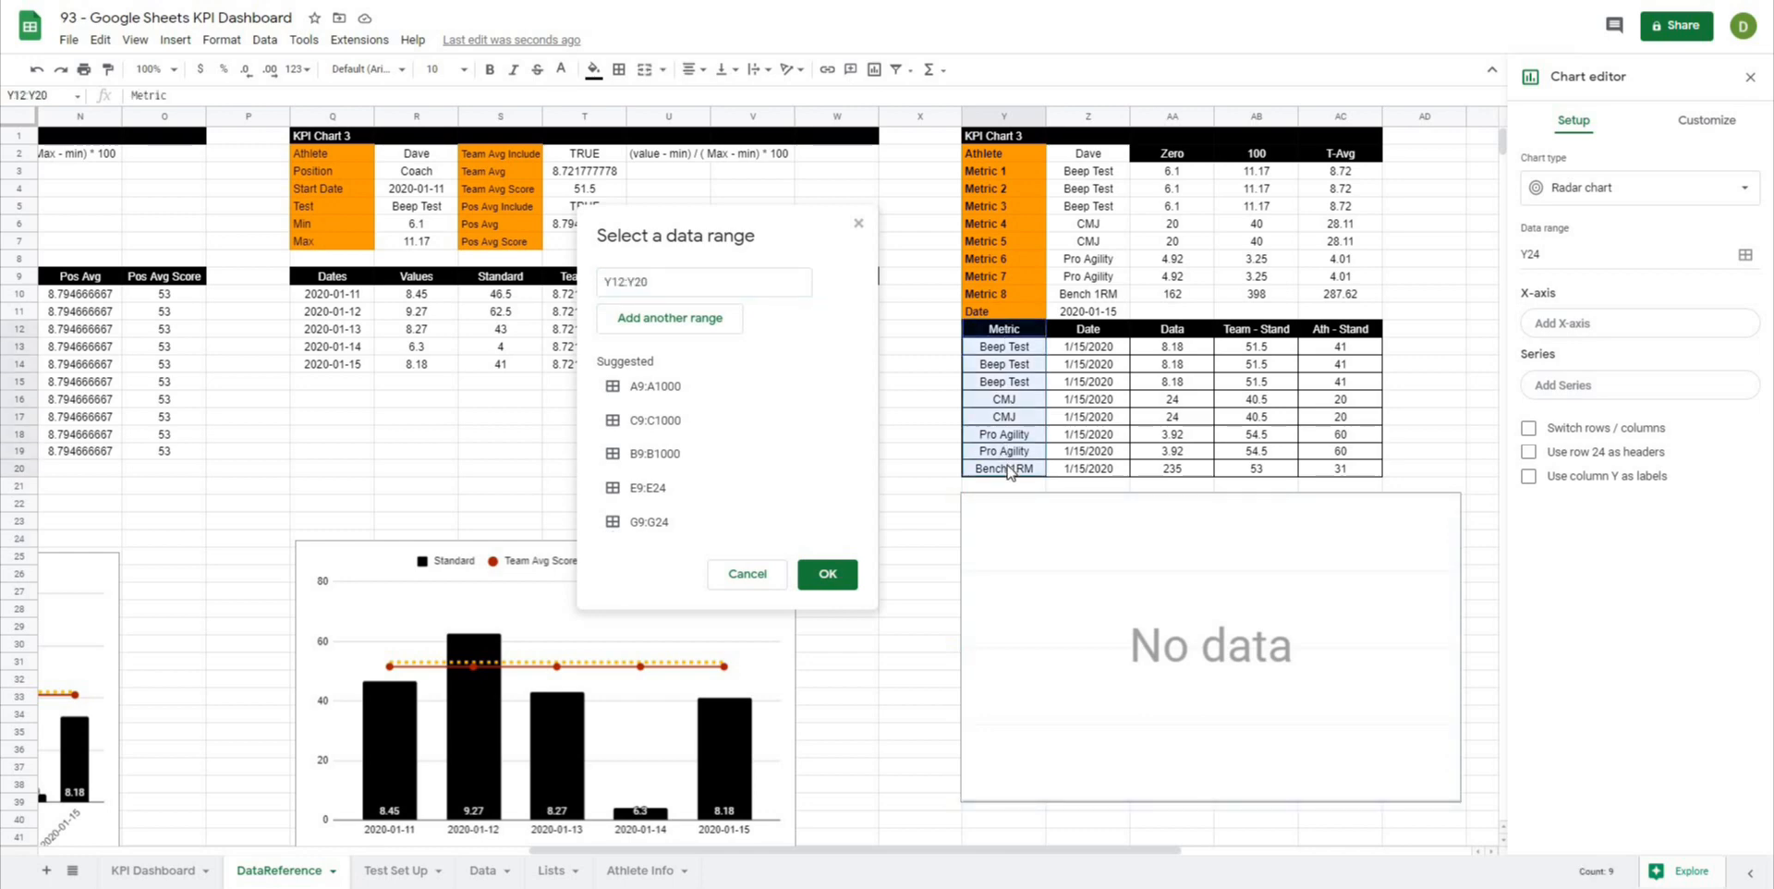
pyautogui.click(672, 319)
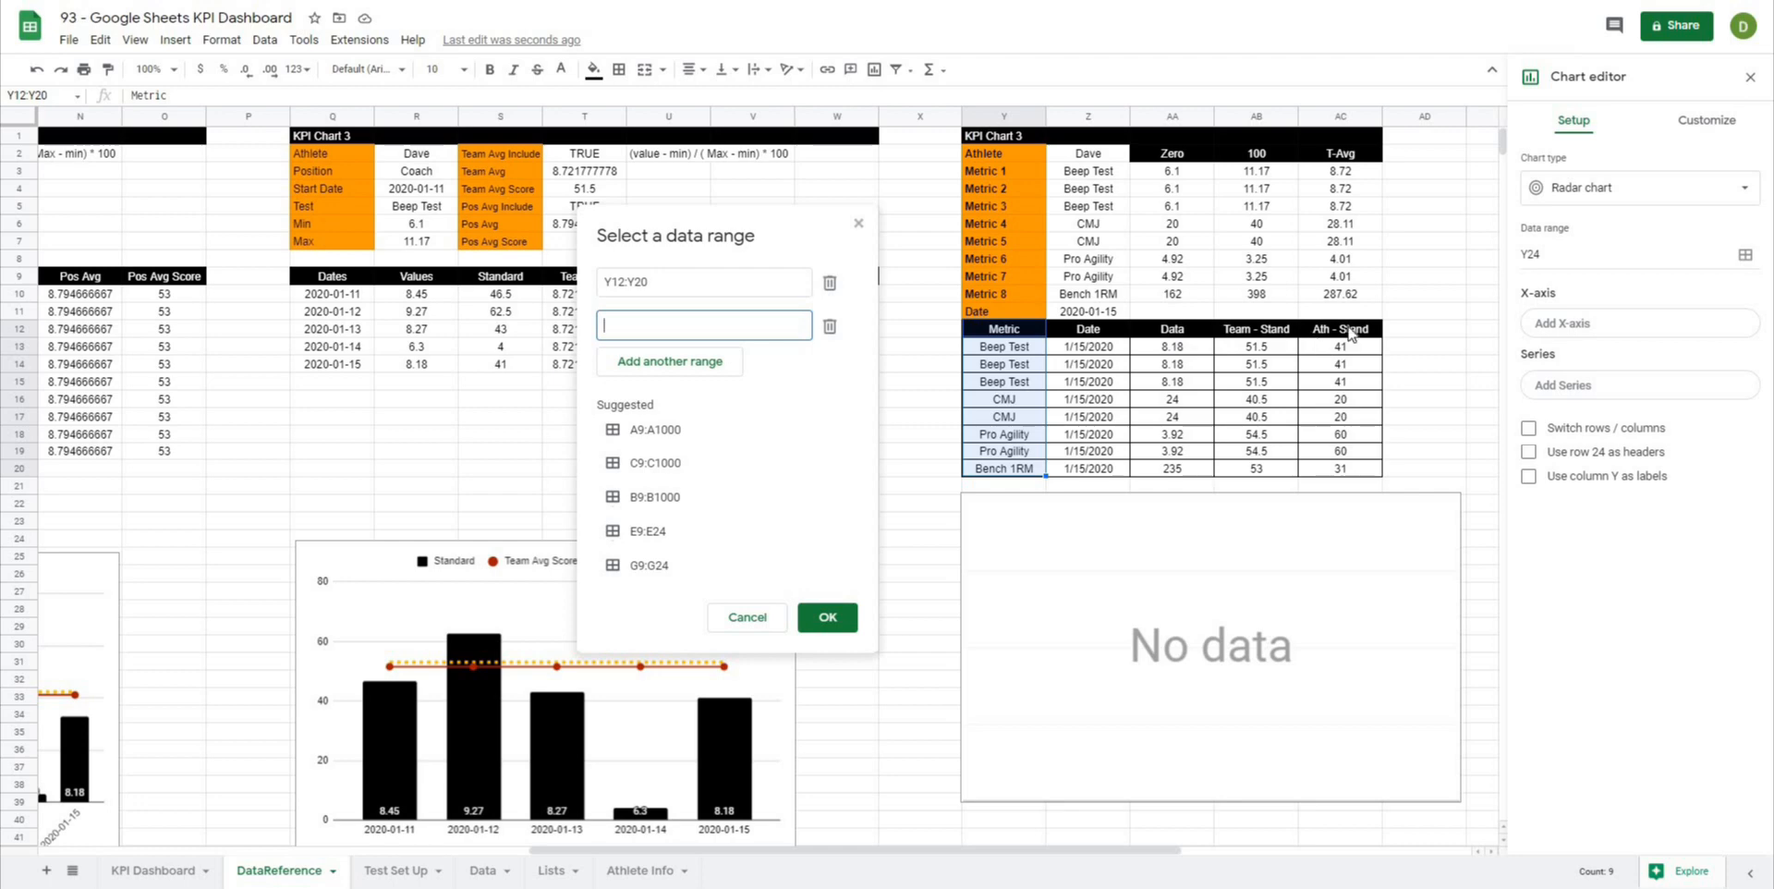
pyautogui.moveTo(1351, 333); pyautogui.dragTo(1342, 469)
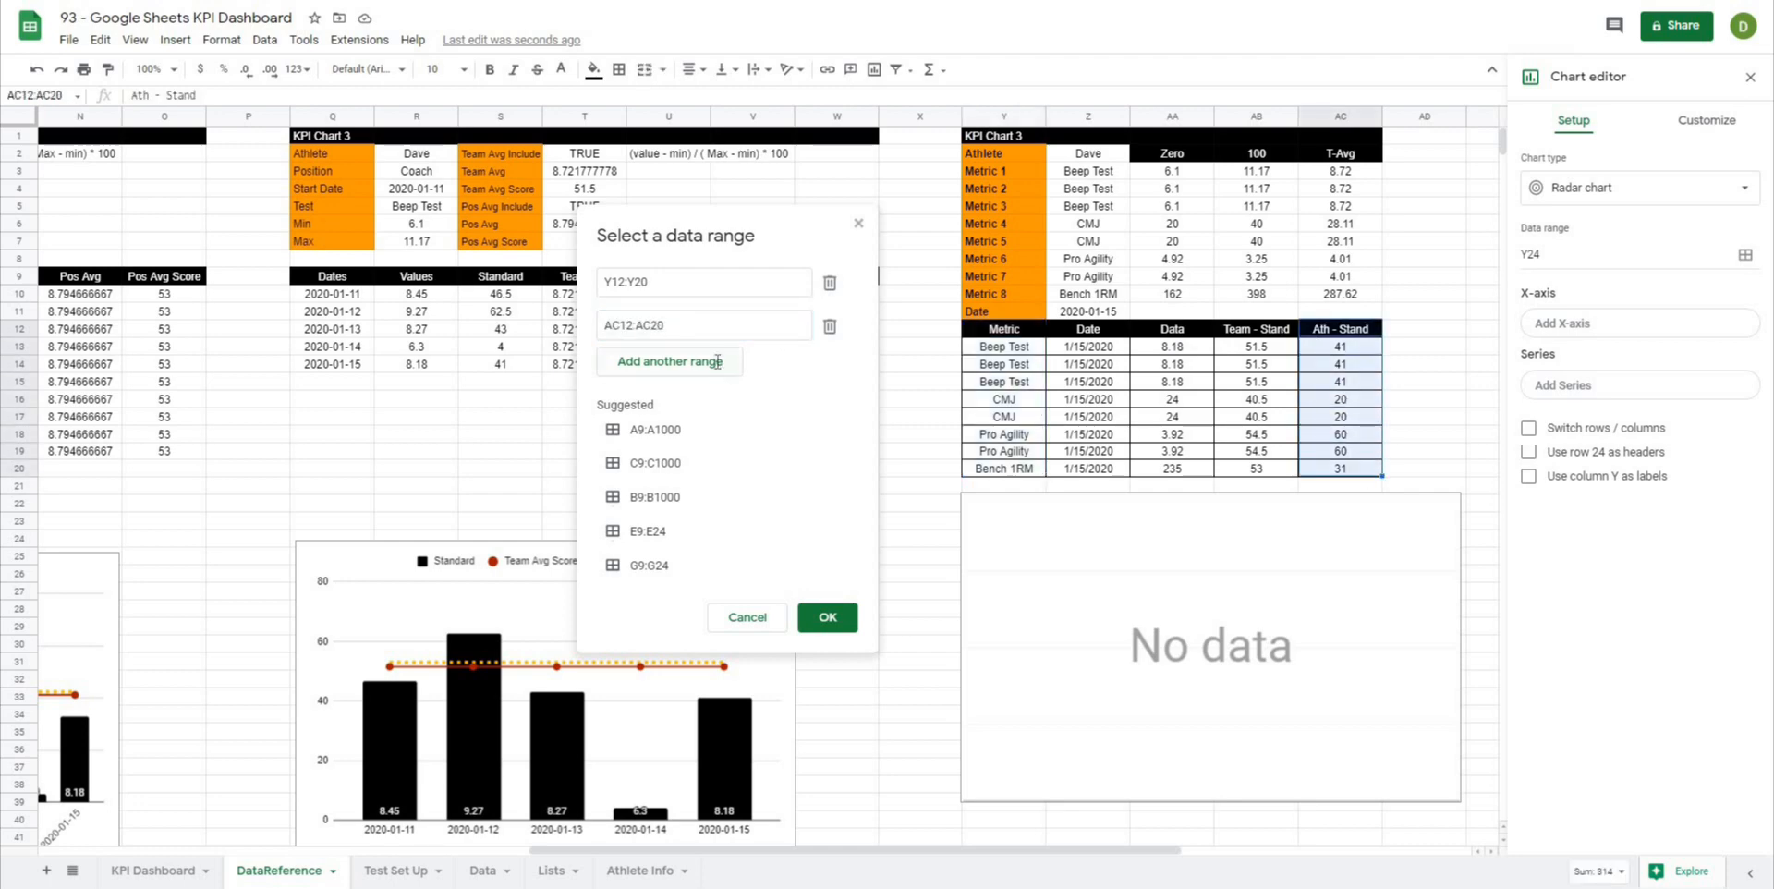
pyautogui.click(717, 361)
pyautogui.moveTo(1262, 334); pyautogui.dragTo(1264, 471)
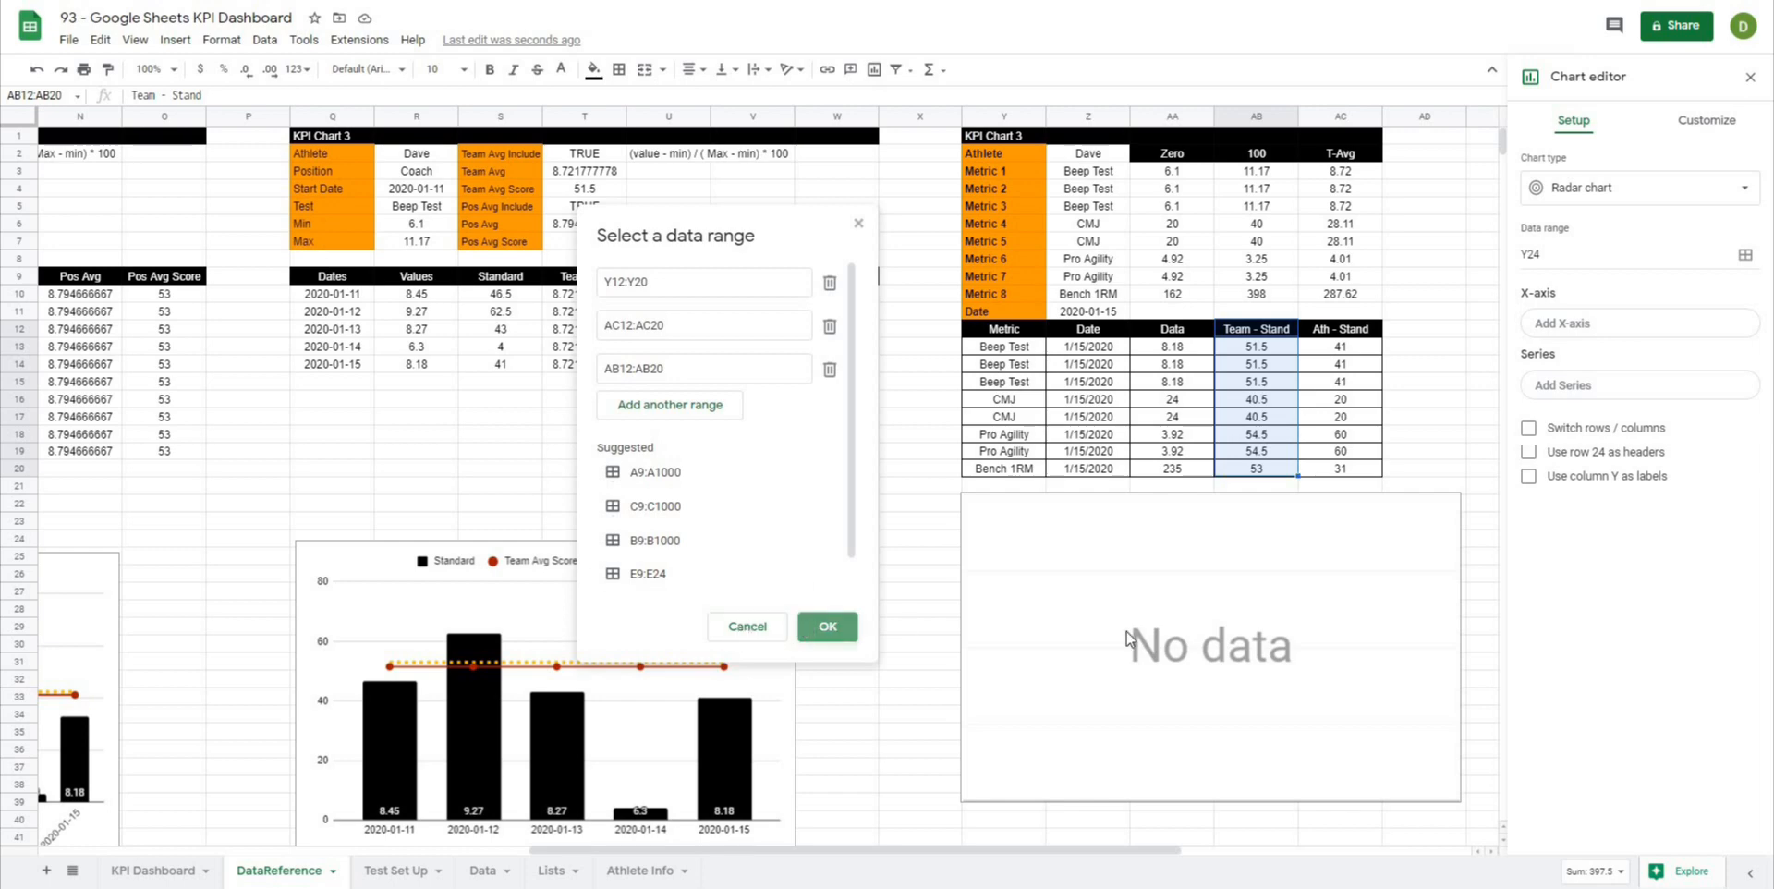
pyautogui.click(827, 627)
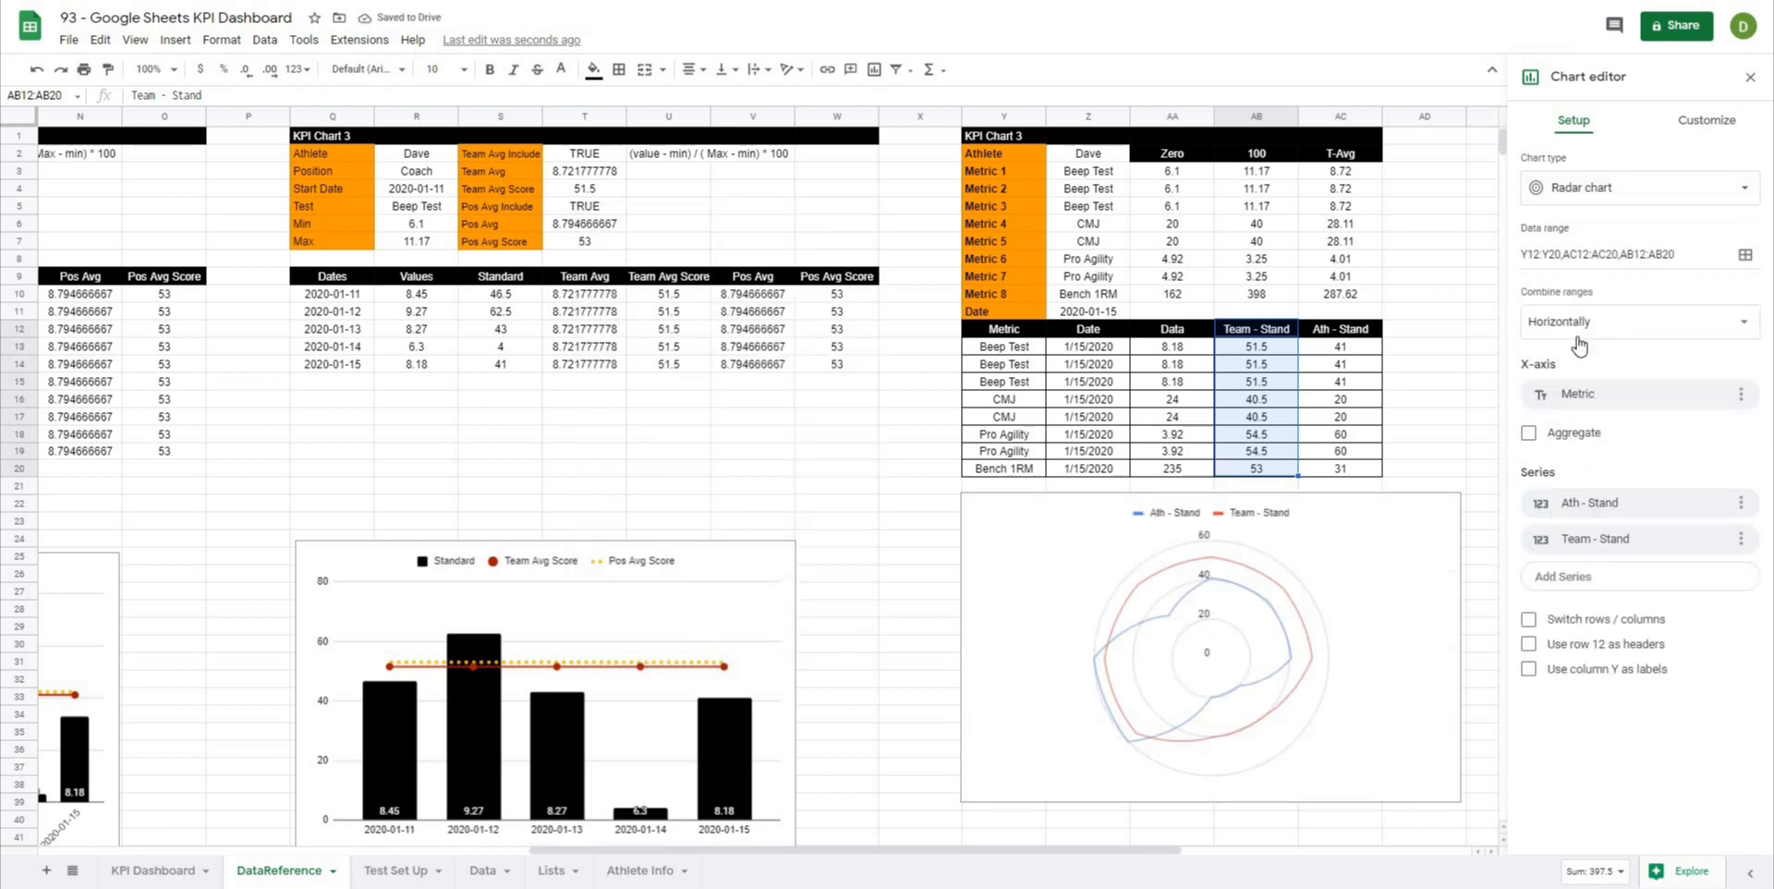
# Step: Use row 12 as the radar chart's headers and turn off the smoothing of its lines
pyautogui.click(1529, 645)
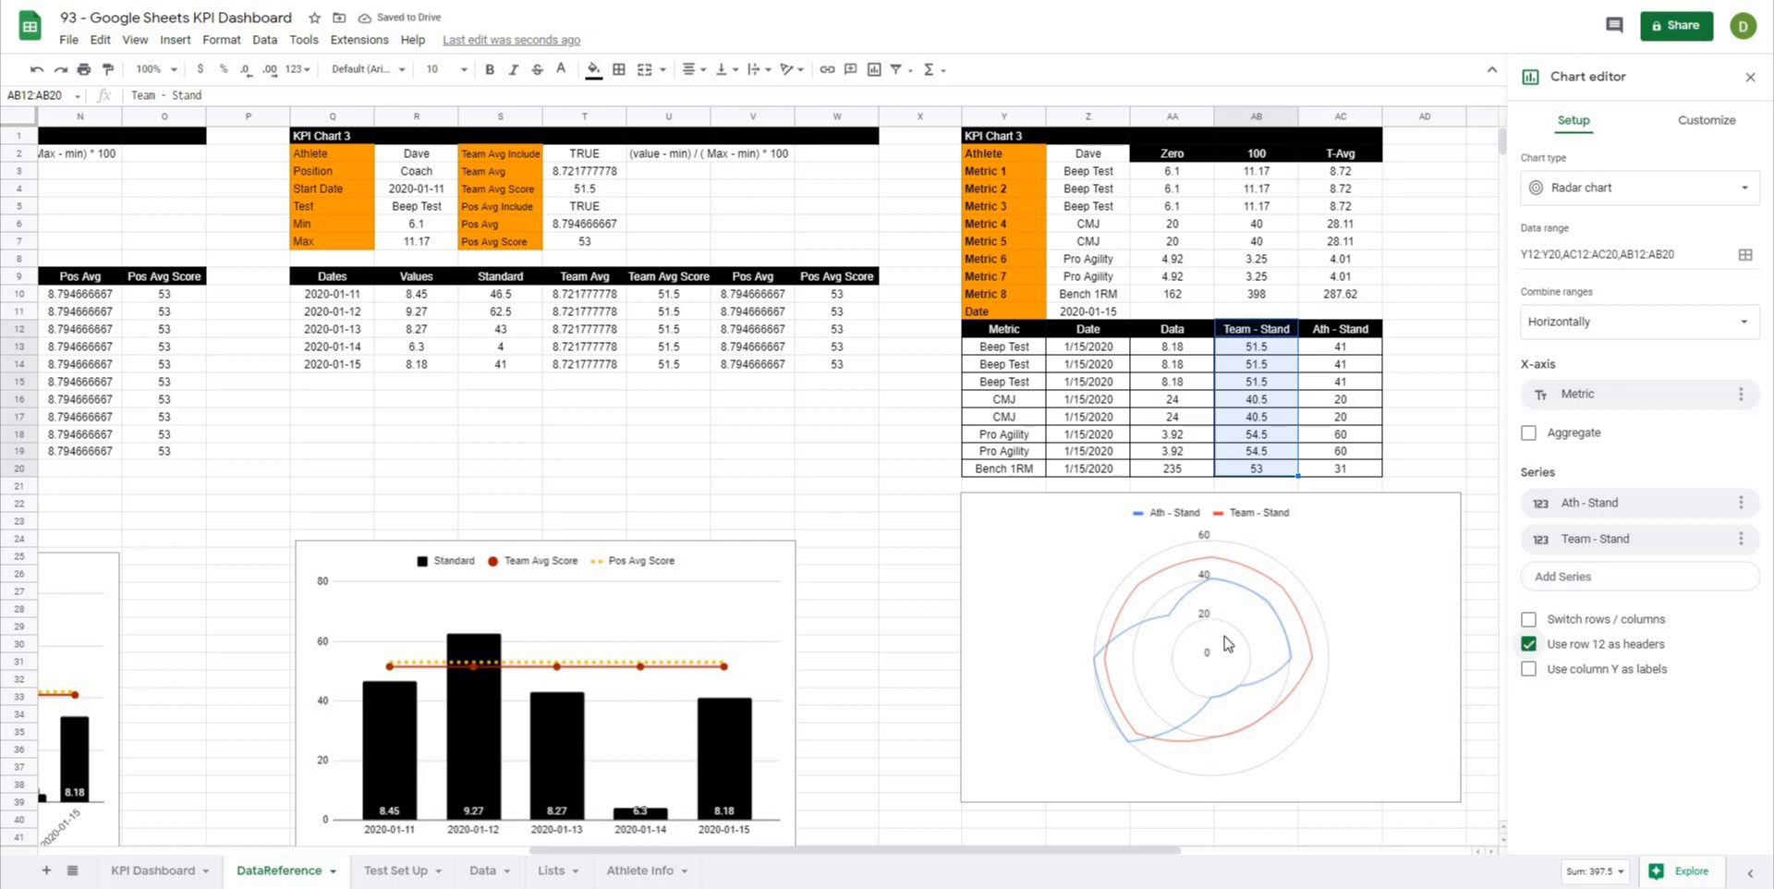
pyautogui.click(1705, 123)
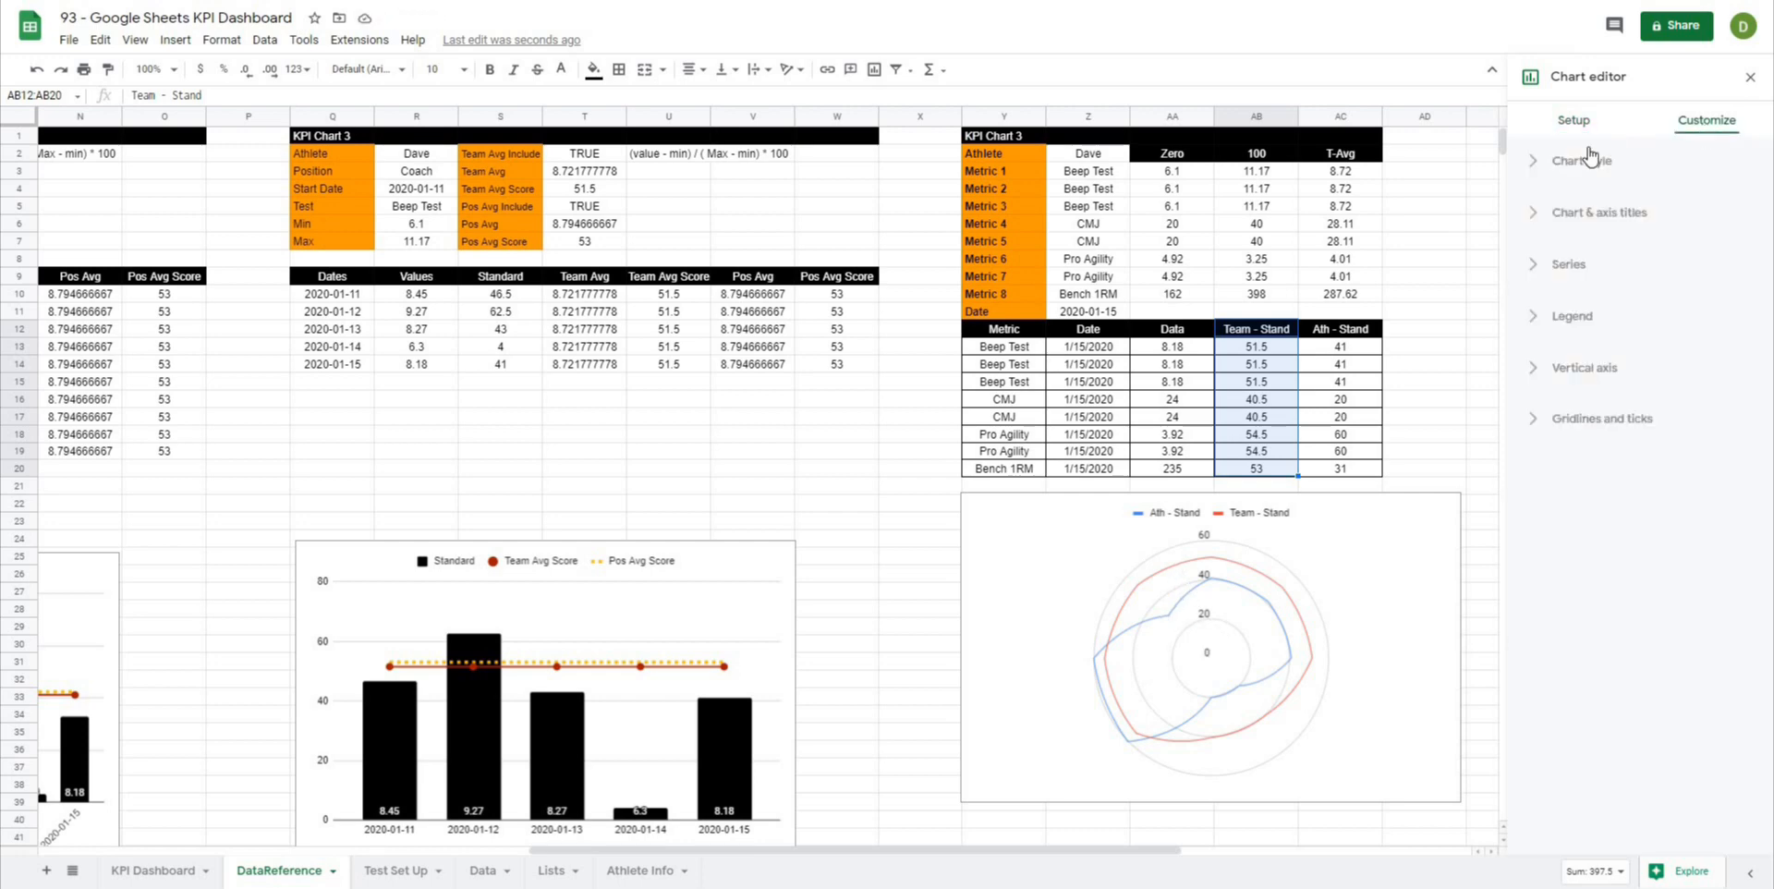
pyautogui.click(1539, 161)
pyautogui.click(1532, 370)
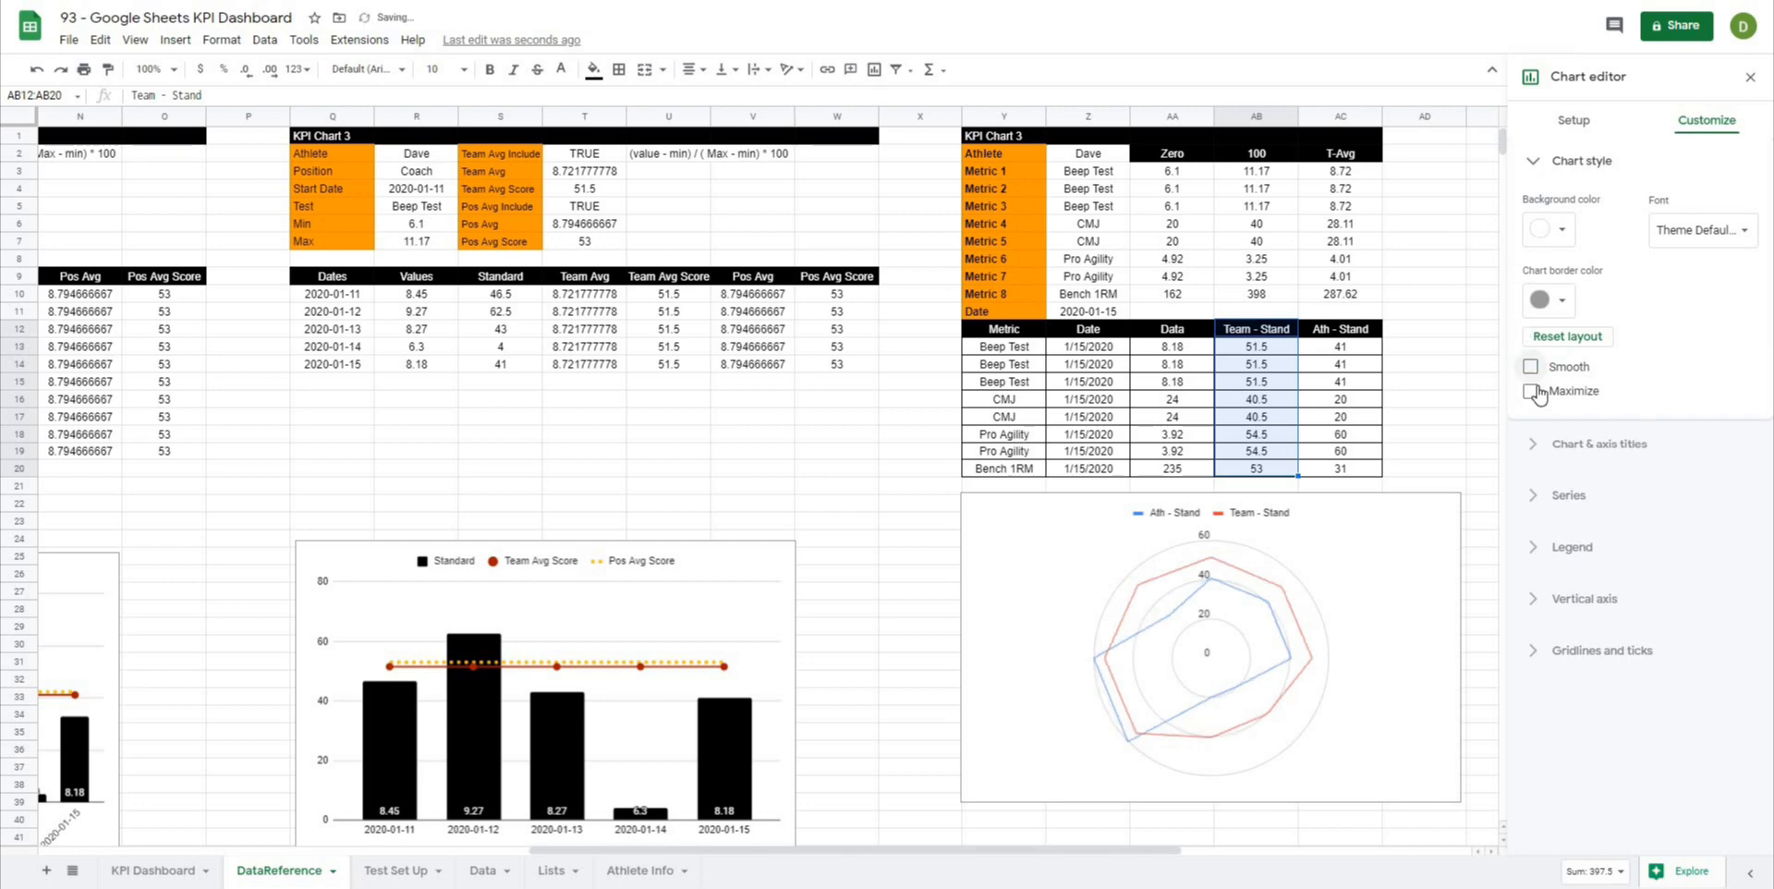
# Step: Set the radar chart's border color to None
pyautogui.click(1564, 299)
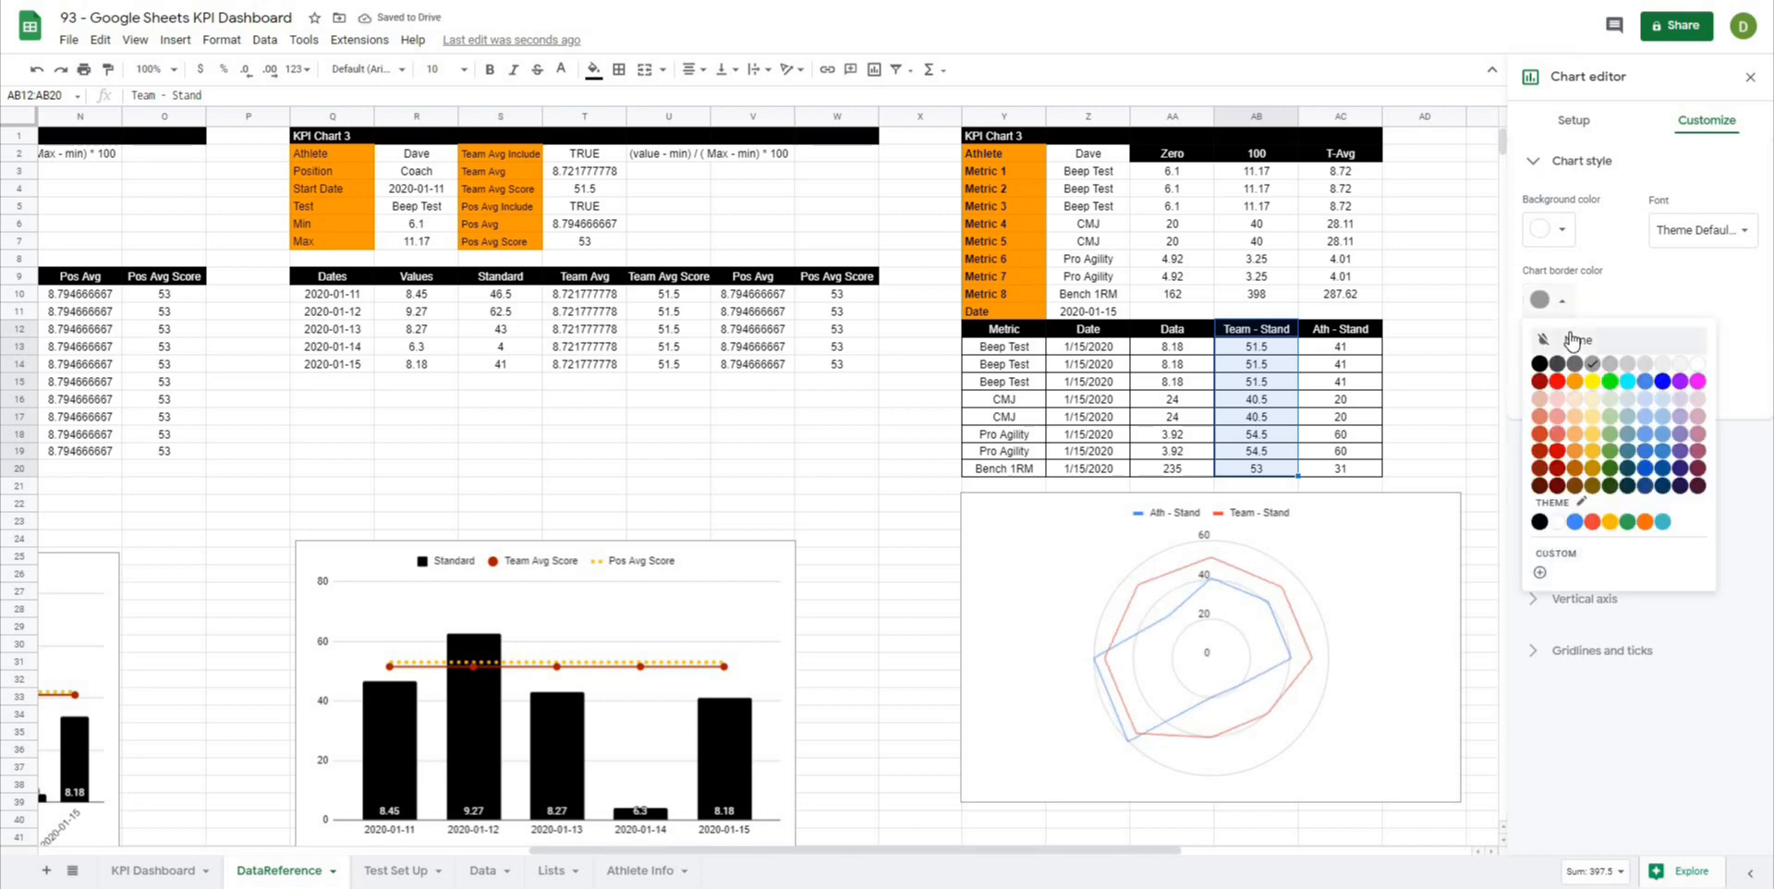
pyautogui.click(1573, 340)
pyautogui.click(1564, 231)
pyautogui.click(1568, 233)
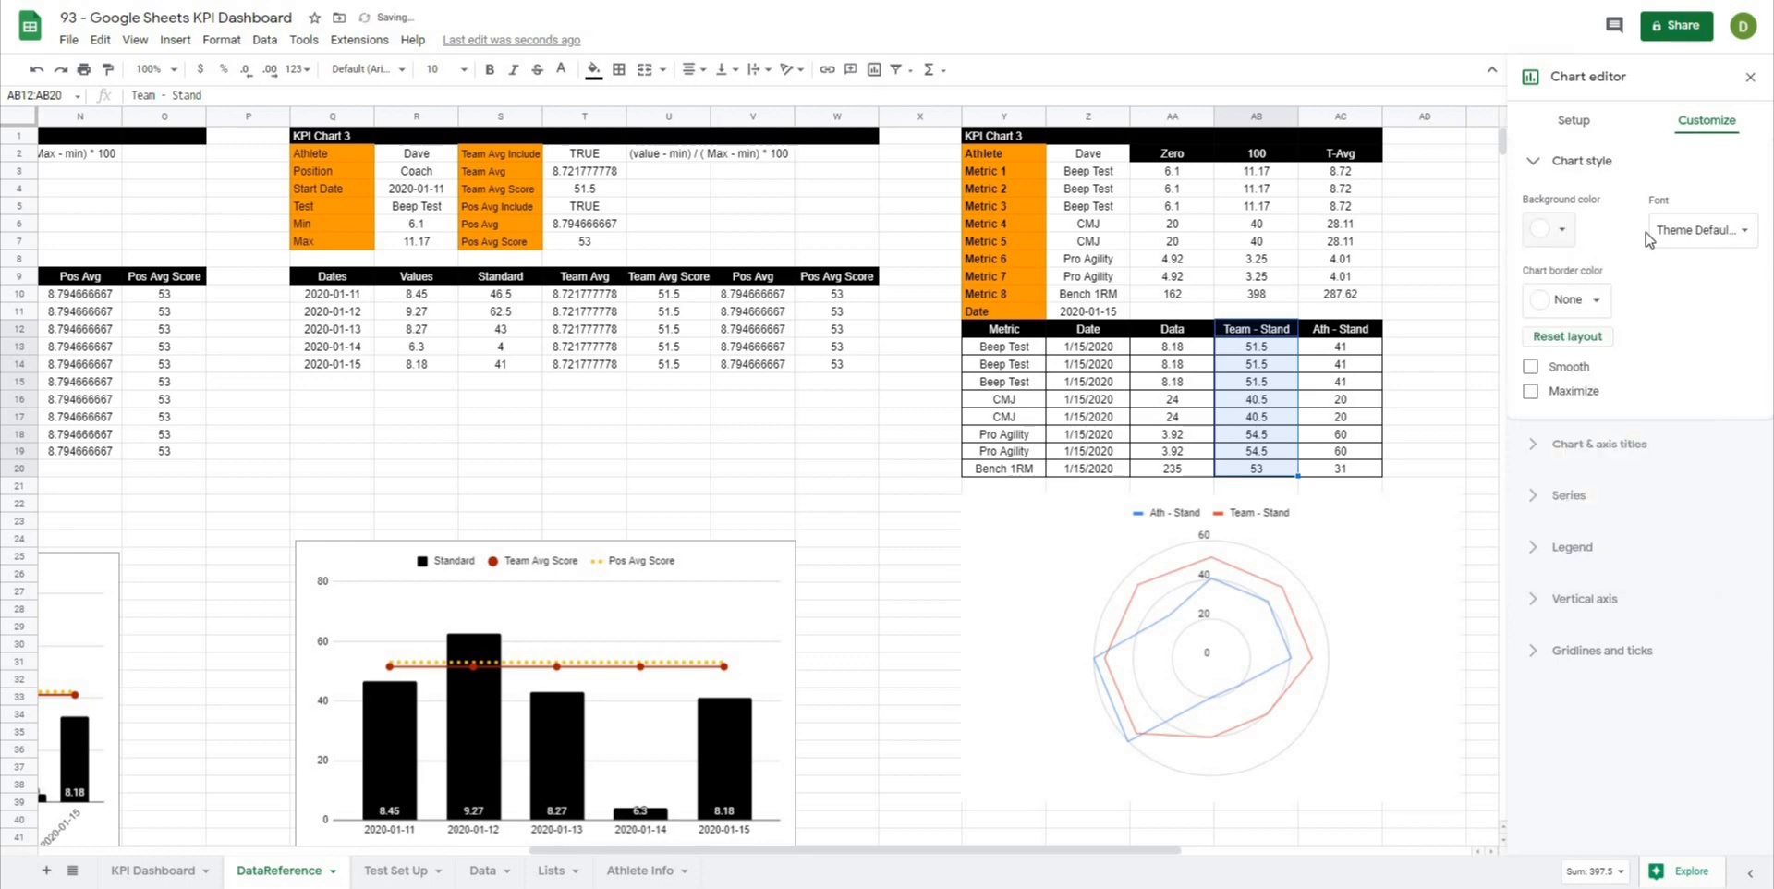
# Step: Format the Ath - Stand series as a solid black line with 2px thickness
pyautogui.click(1535, 448)
pyautogui.click(1580, 217)
pyautogui.click(1583, 264)
pyautogui.click(1585, 317)
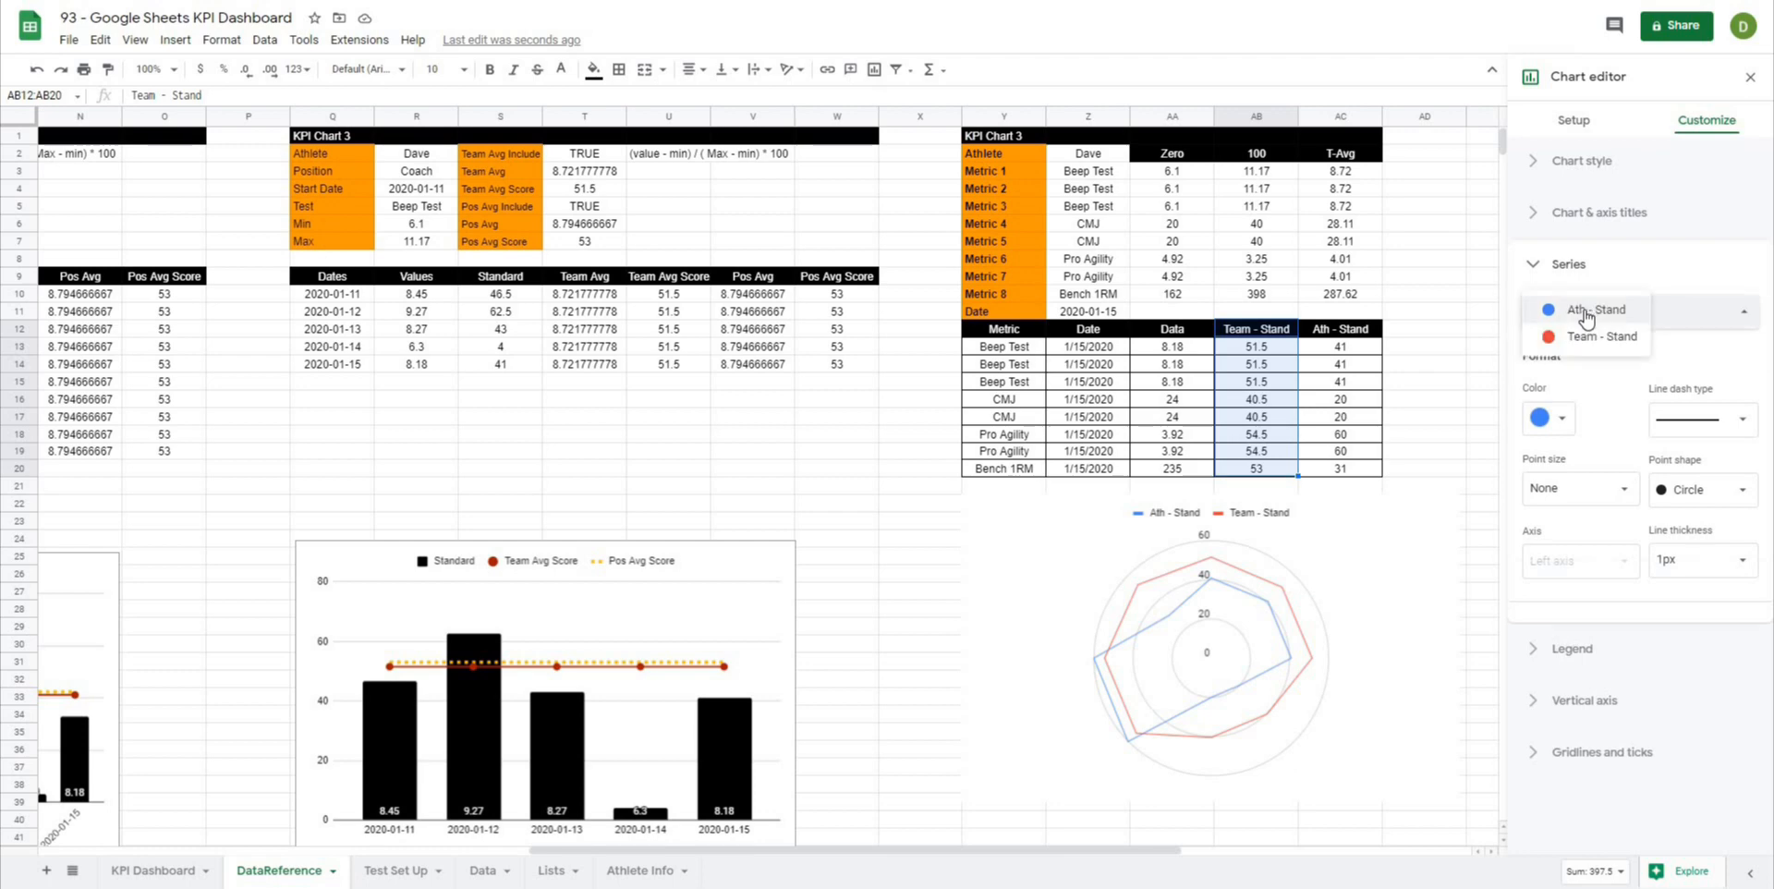
pyautogui.click(1580, 315)
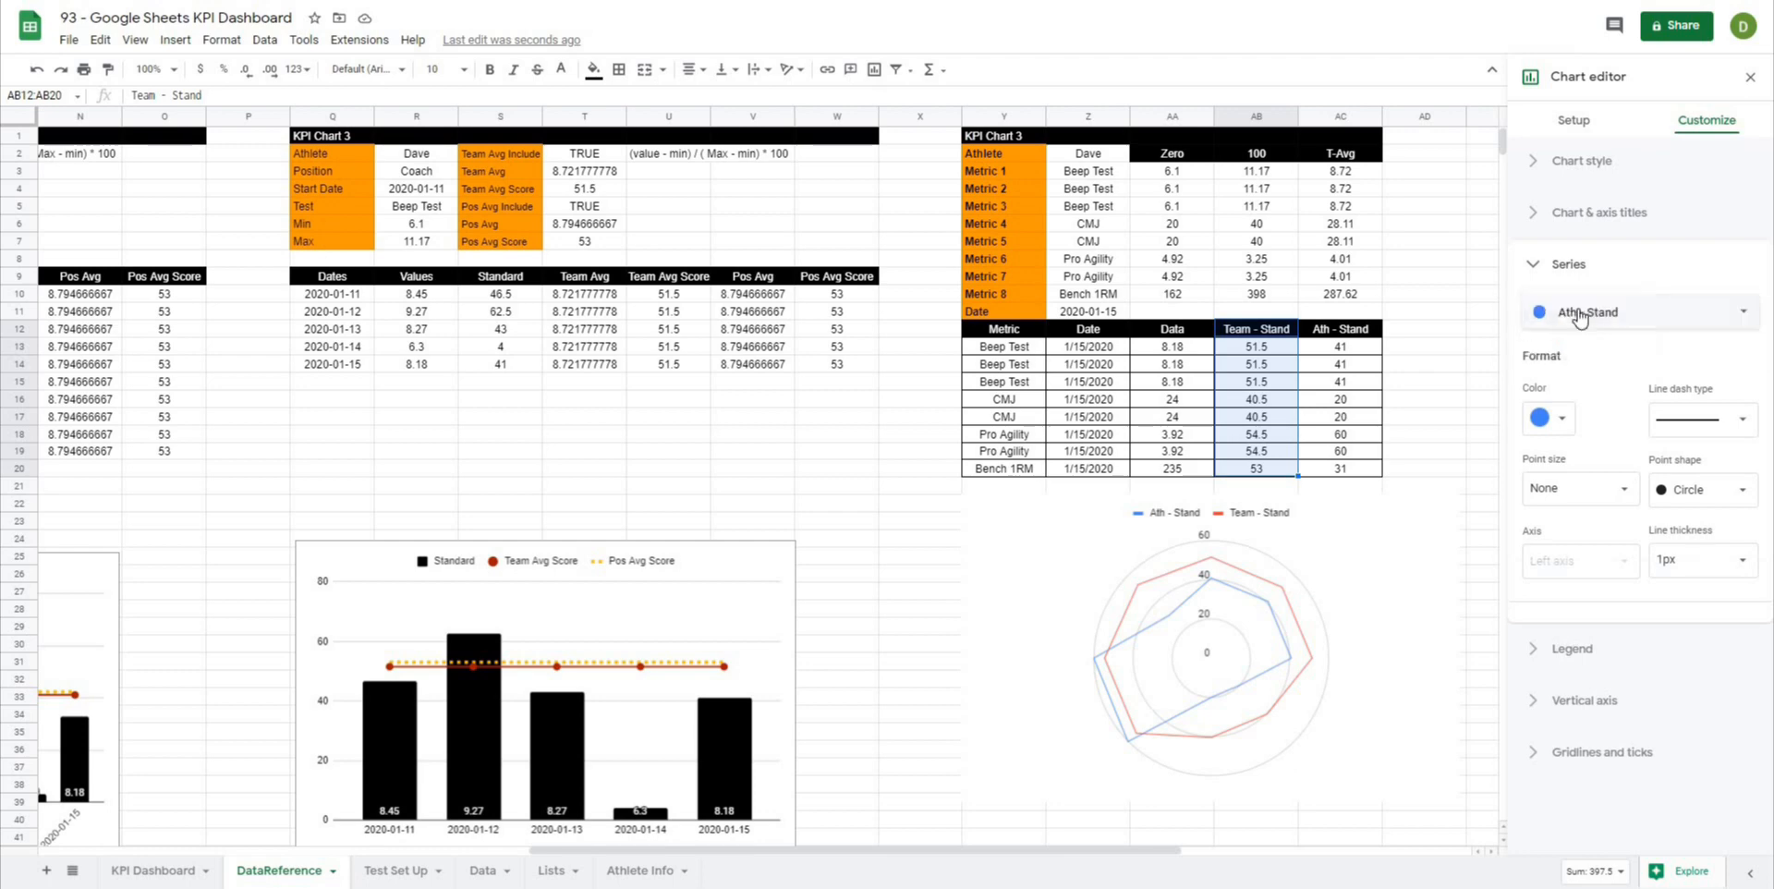
pyautogui.click(1737, 430)
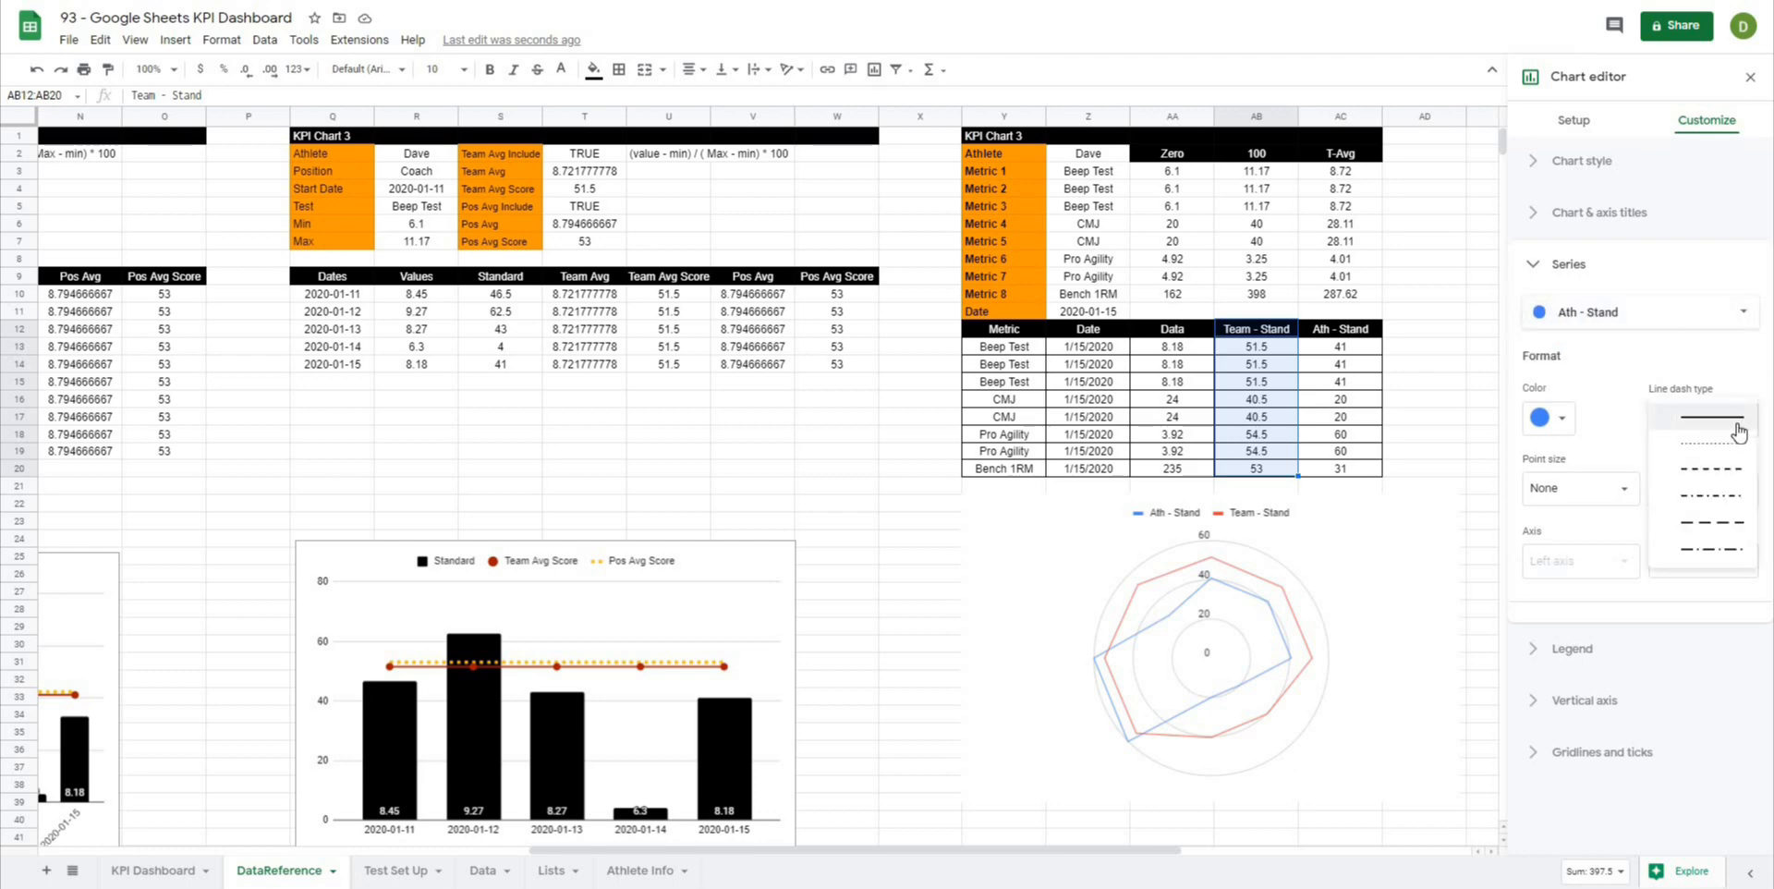
pyautogui.click(1739, 430)
pyautogui.click(1561, 420)
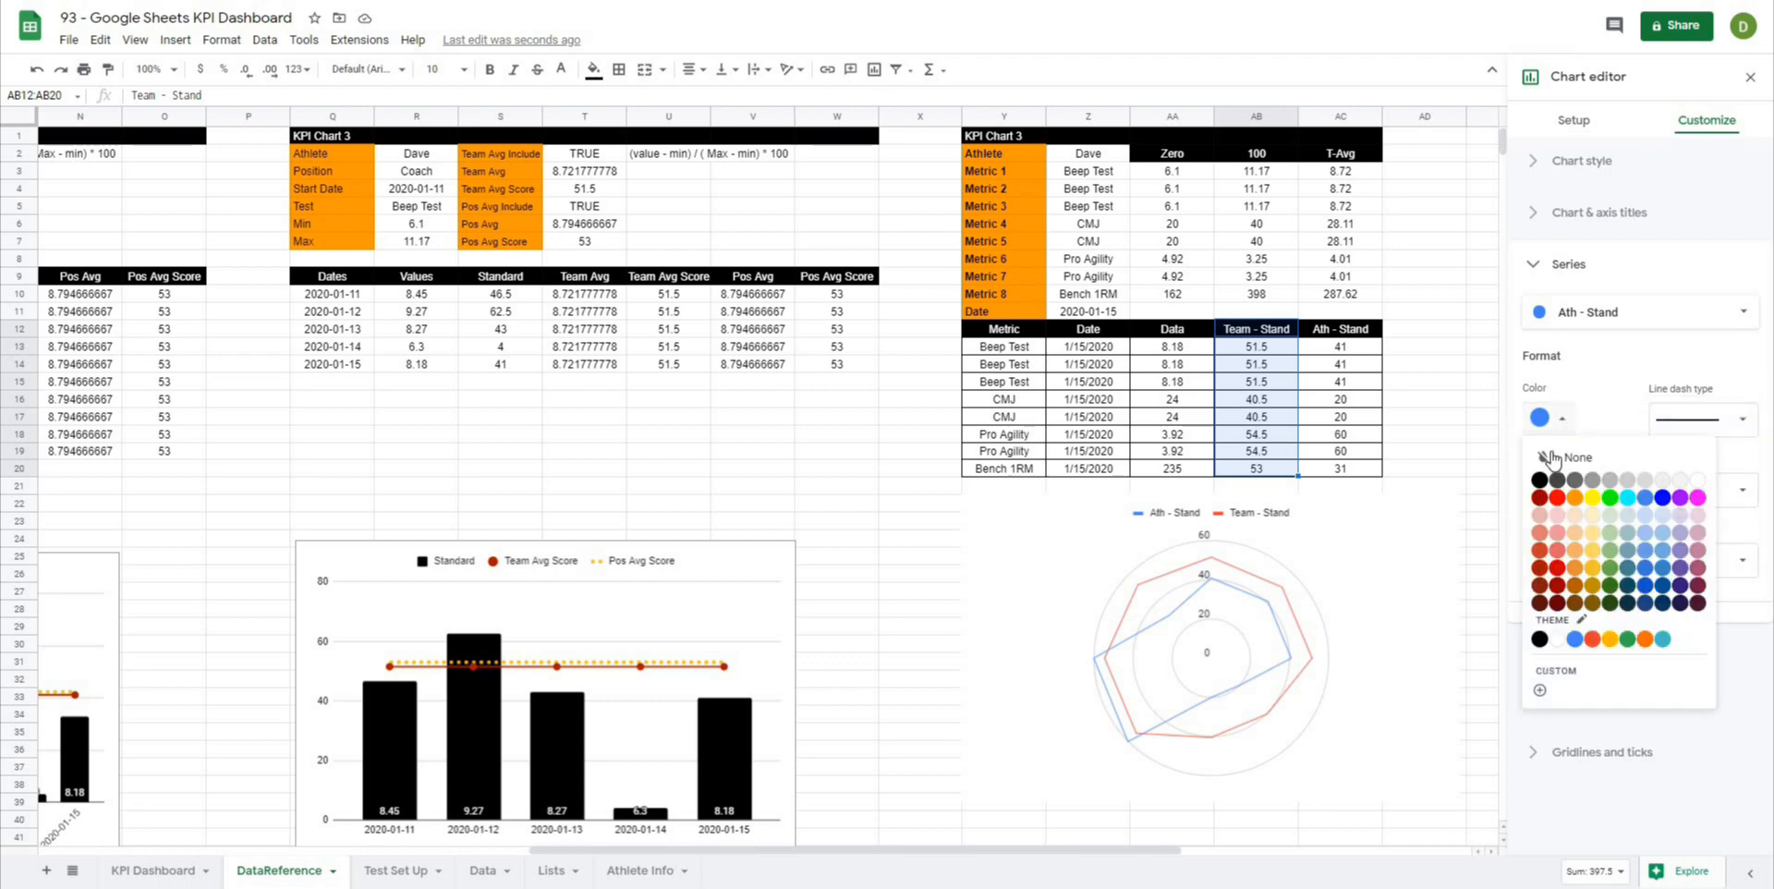
pyautogui.click(1539, 639)
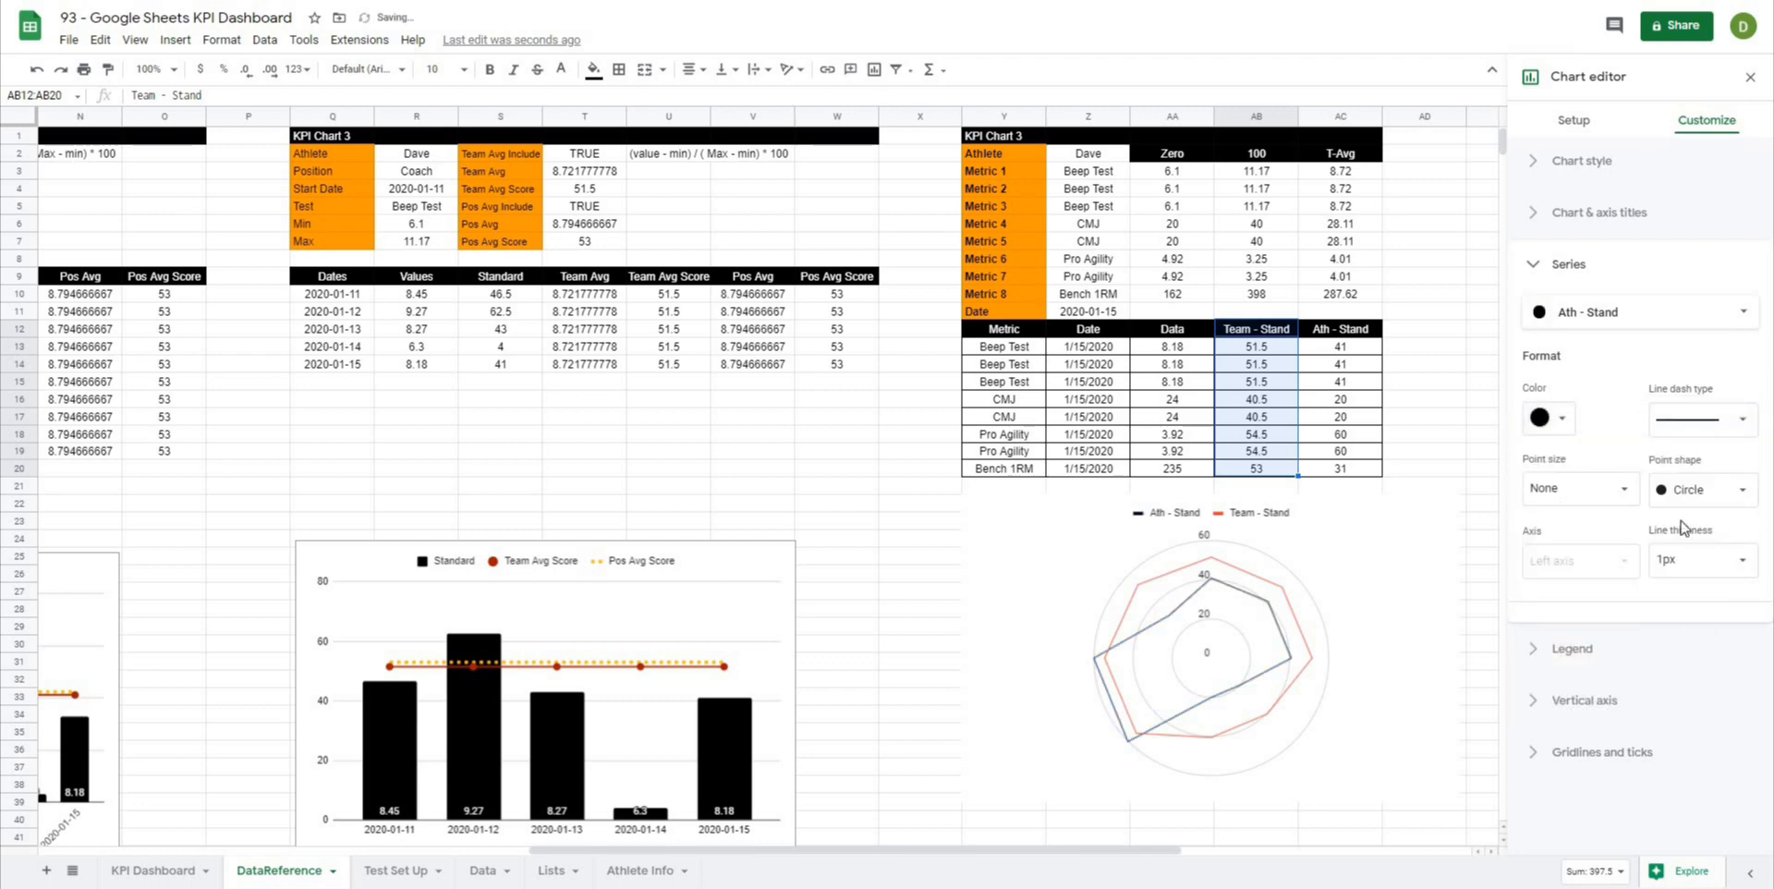
pyautogui.click(1691, 560)
pyautogui.click(1691, 625)
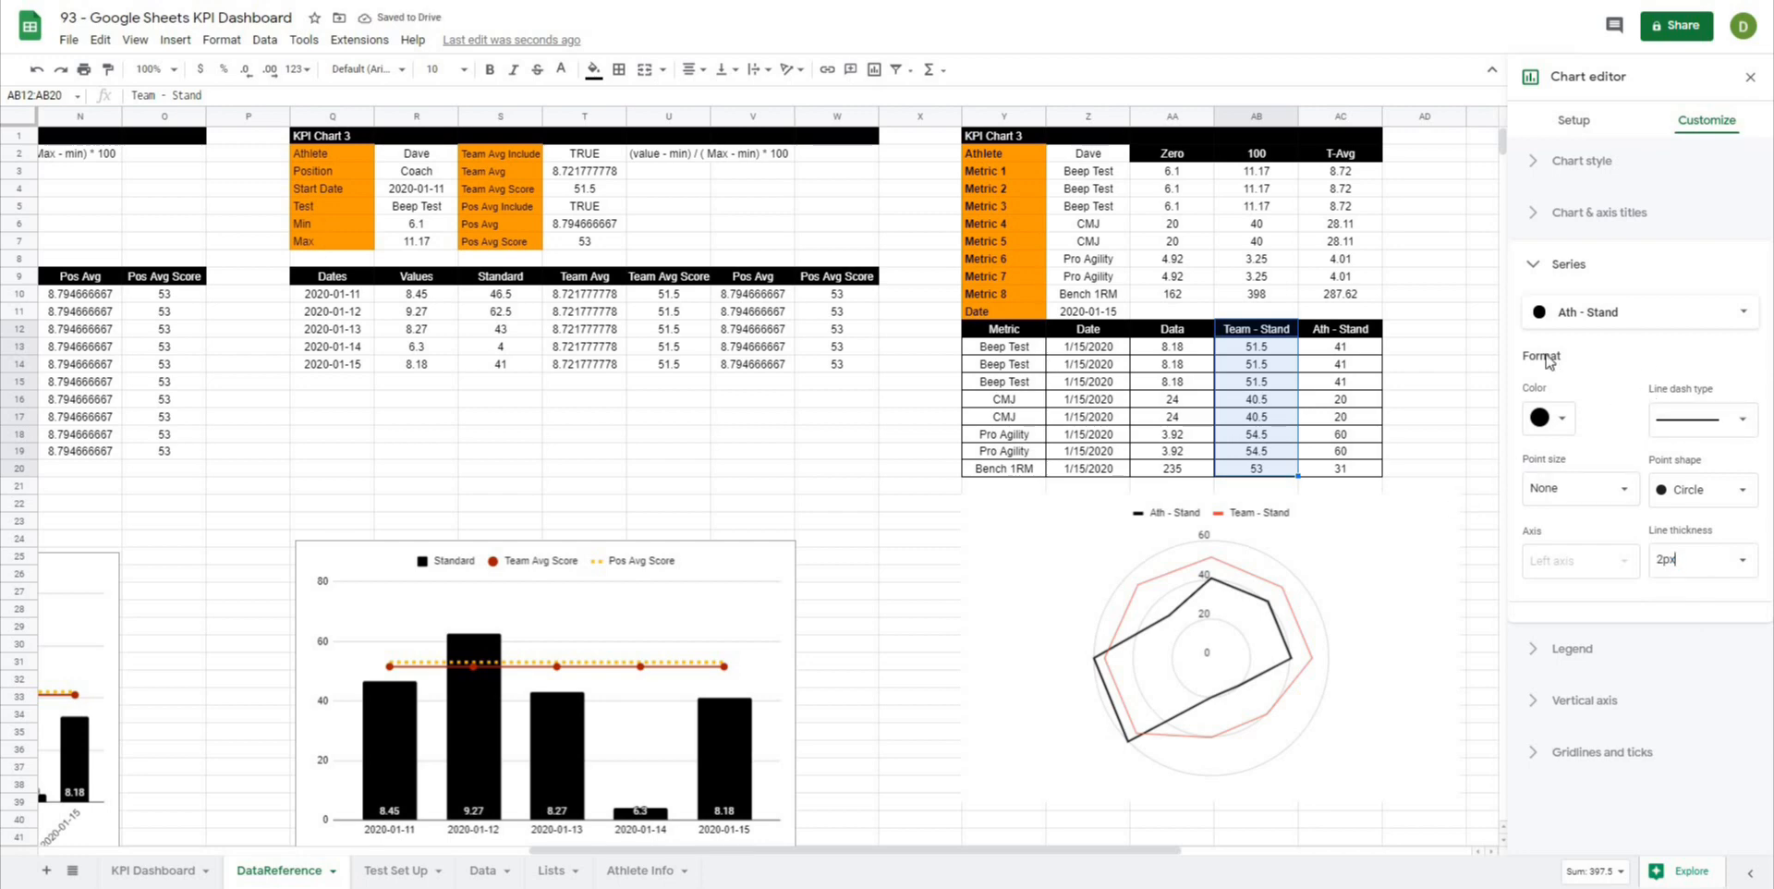
# Step: Format the Team - Stand series as a dark red dashed line with 2px thickness
pyautogui.click(1586, 318)
pyautogui.click(1588, 342)
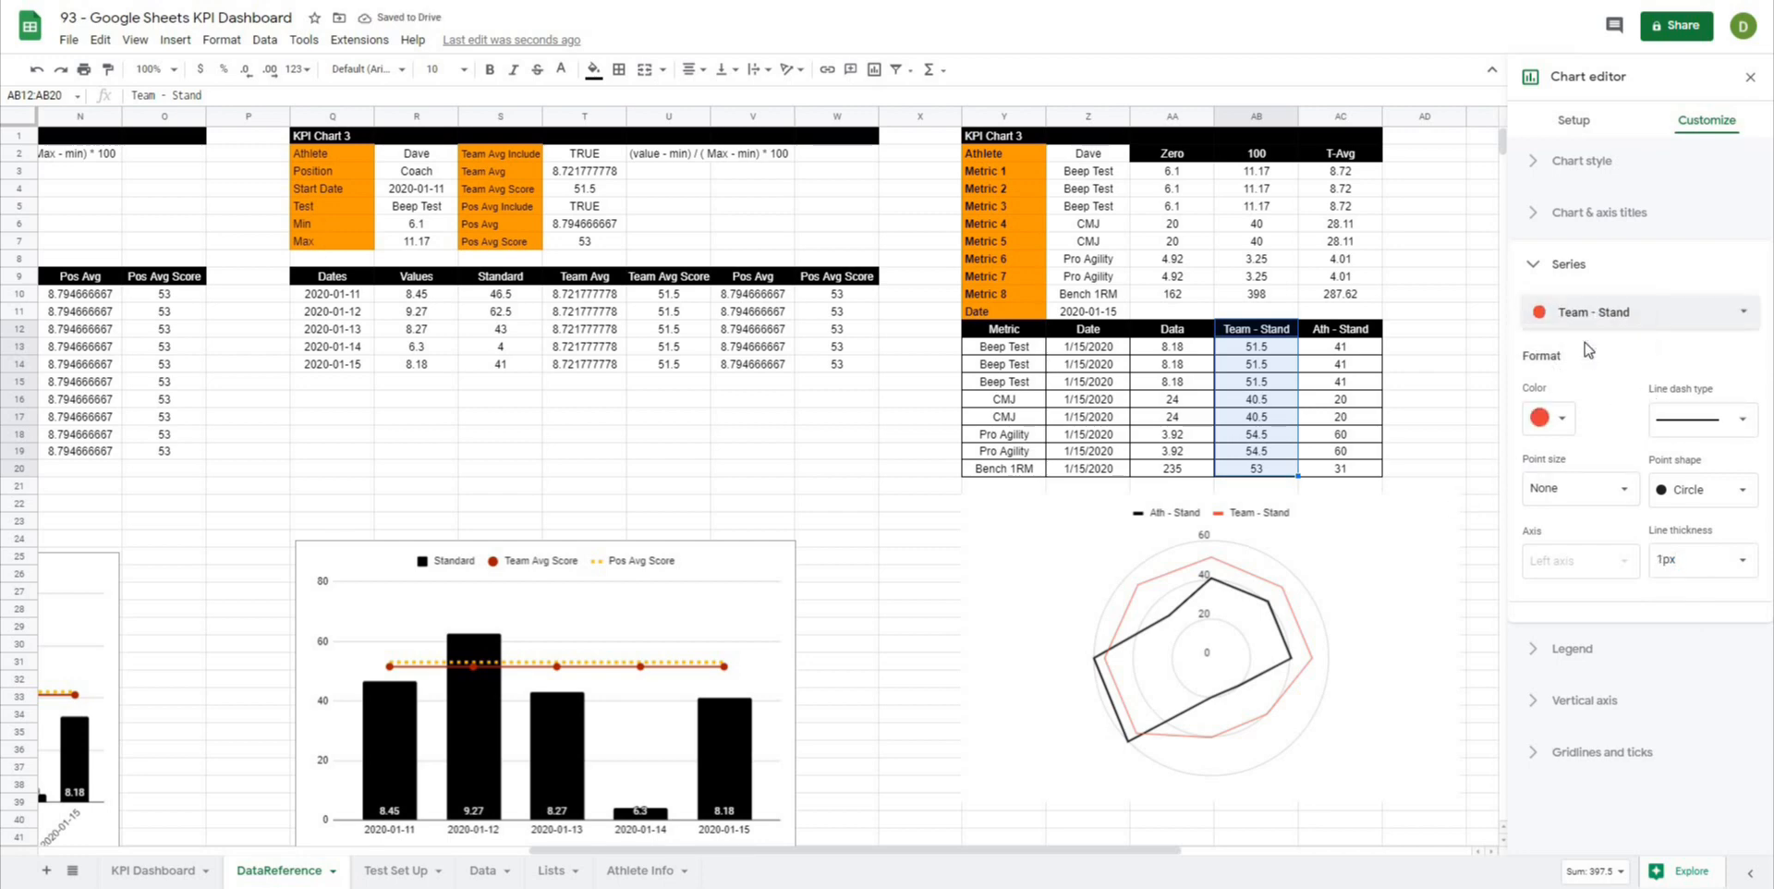
pyautogui.click(1558, 418)
pyautogui.click(1539, 497)
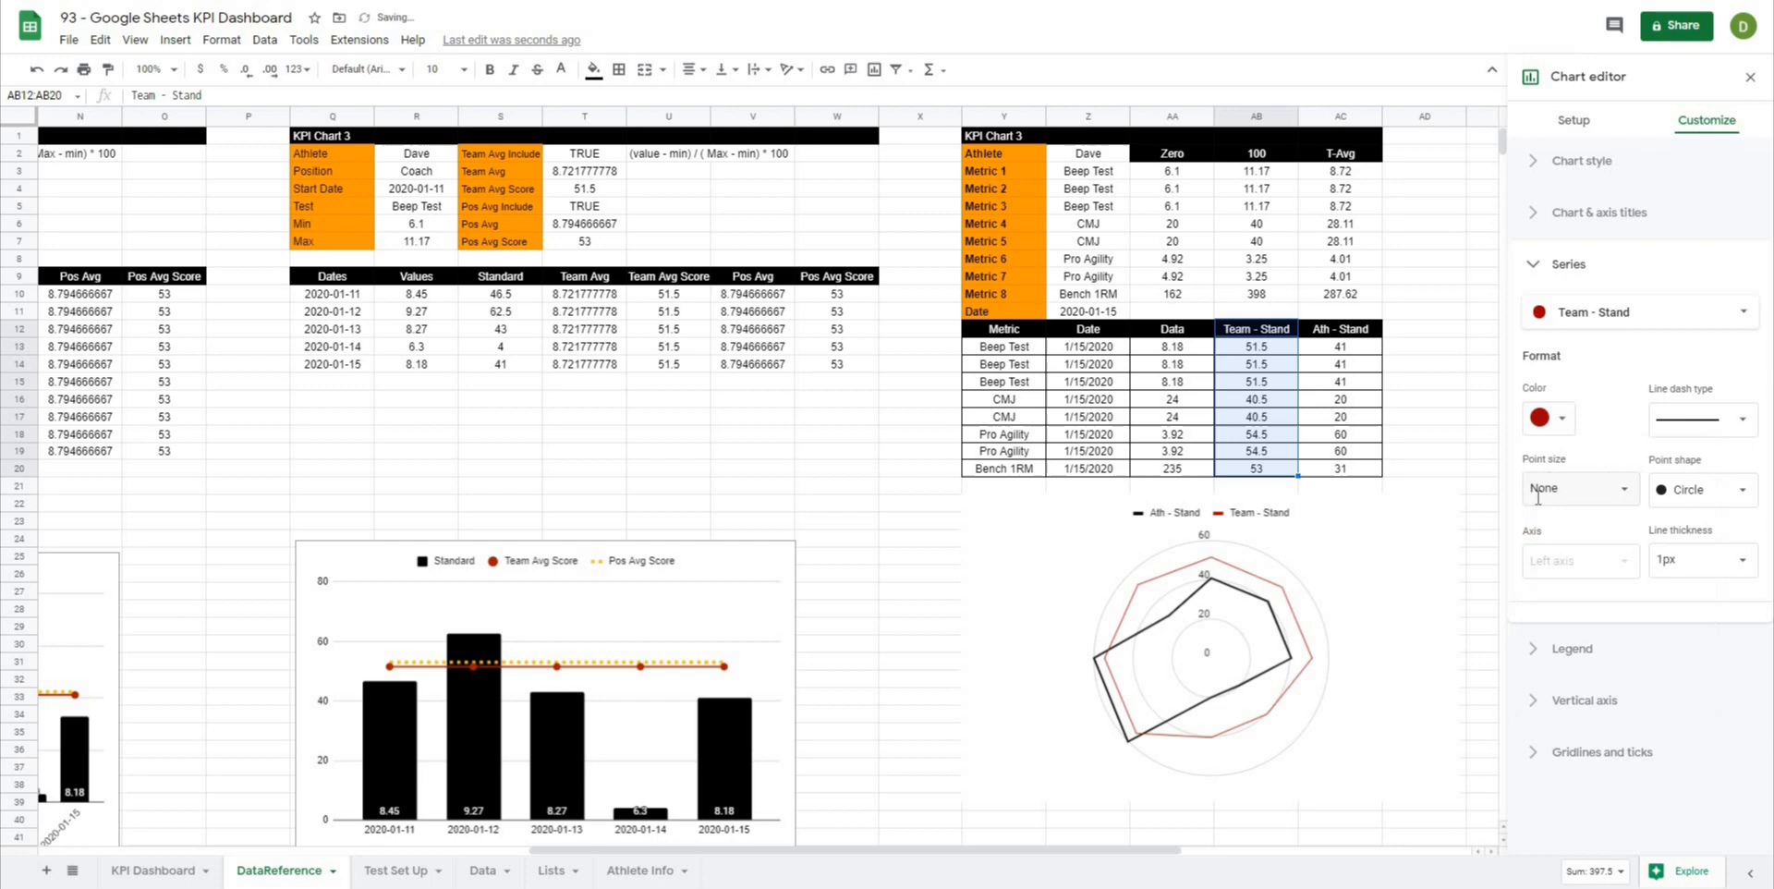
pyautogui.click(1700, 419)
pyautogui.click(1710, 479)
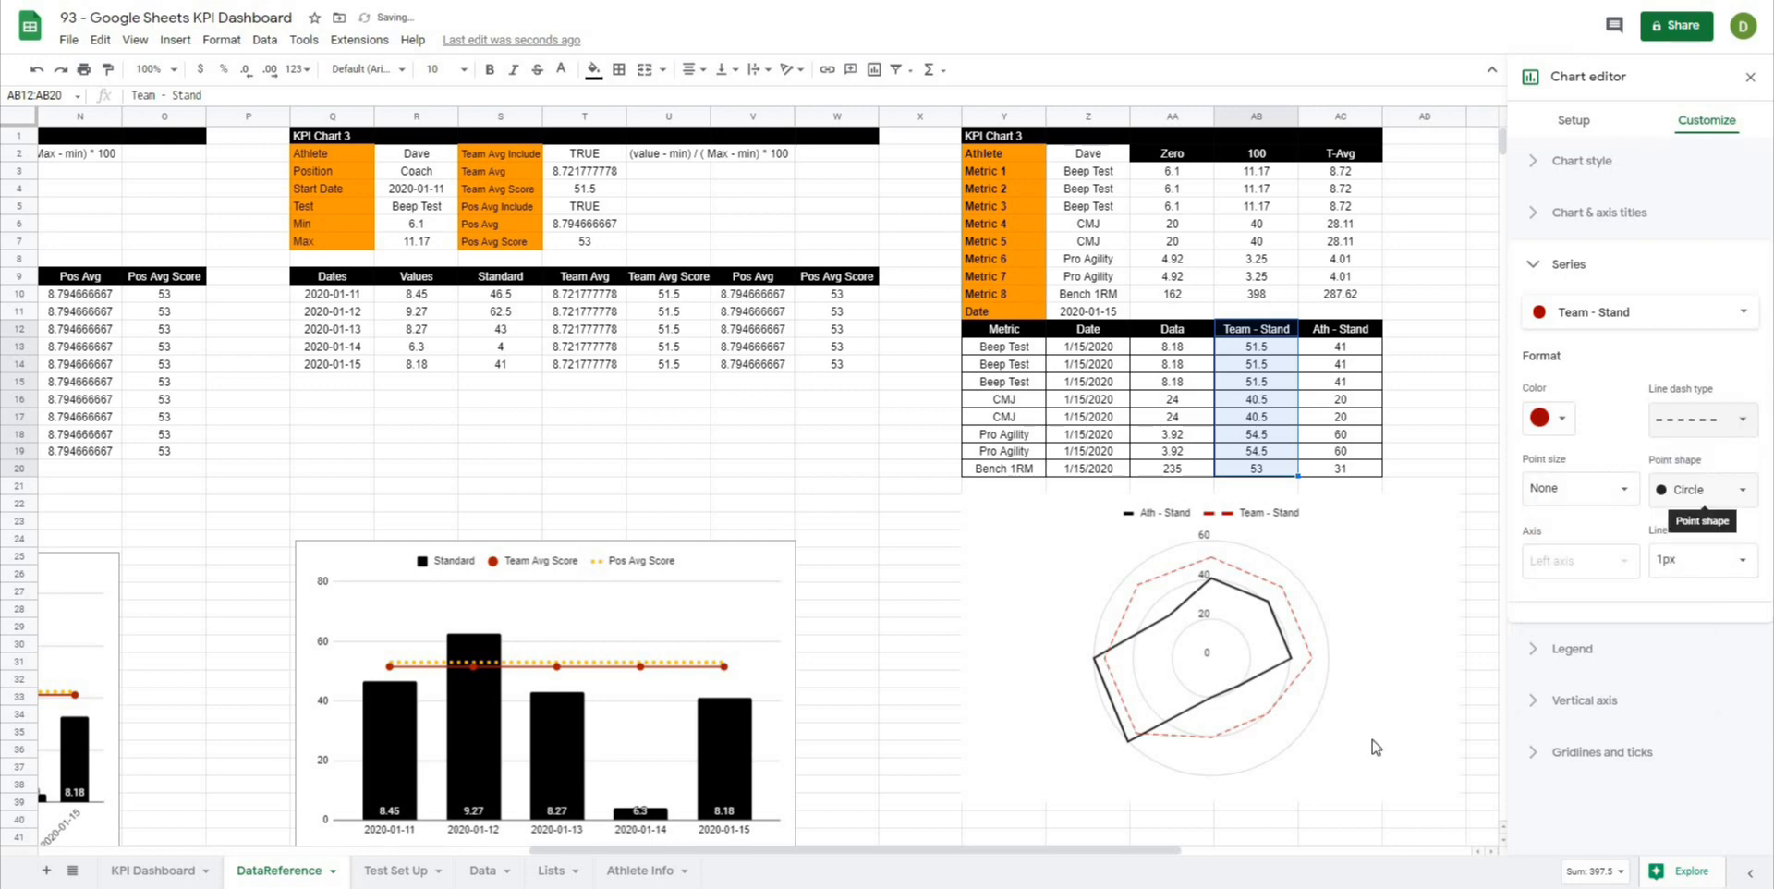
pyautogui.click(1705, 559)
pyautogui.click(1695, 634)
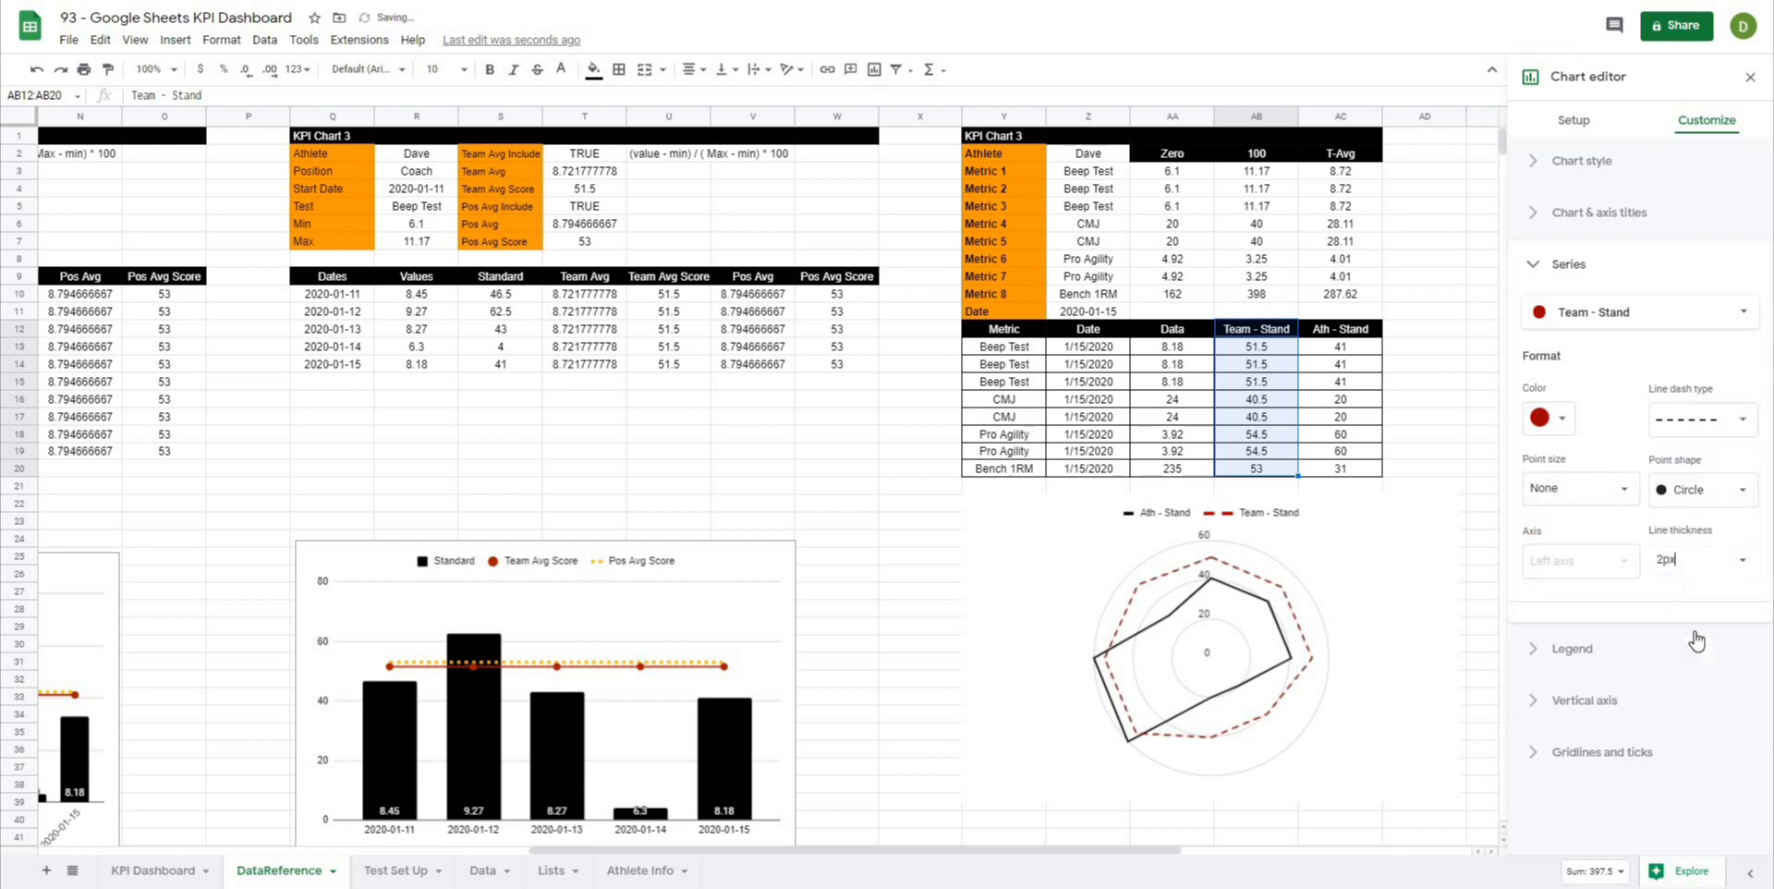
# Step: Set the radar chart's vertical axis maximum to 100 and use column Y as labels
pyautogui.click(1562, 265)
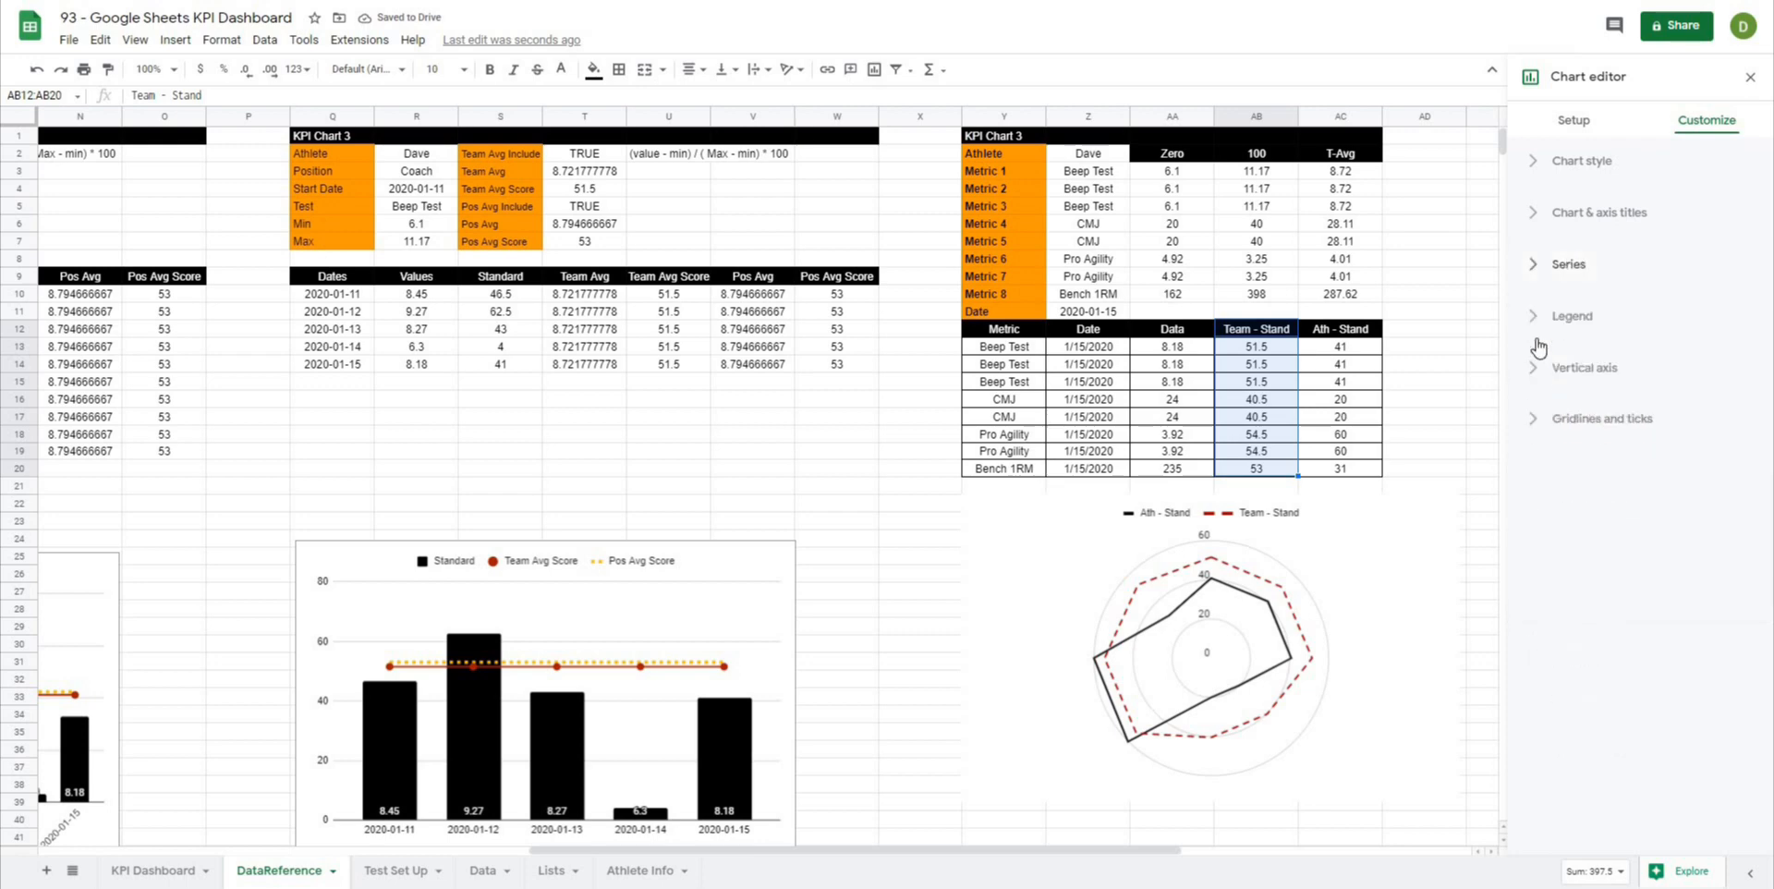
pyautogui.click(1536, 367)
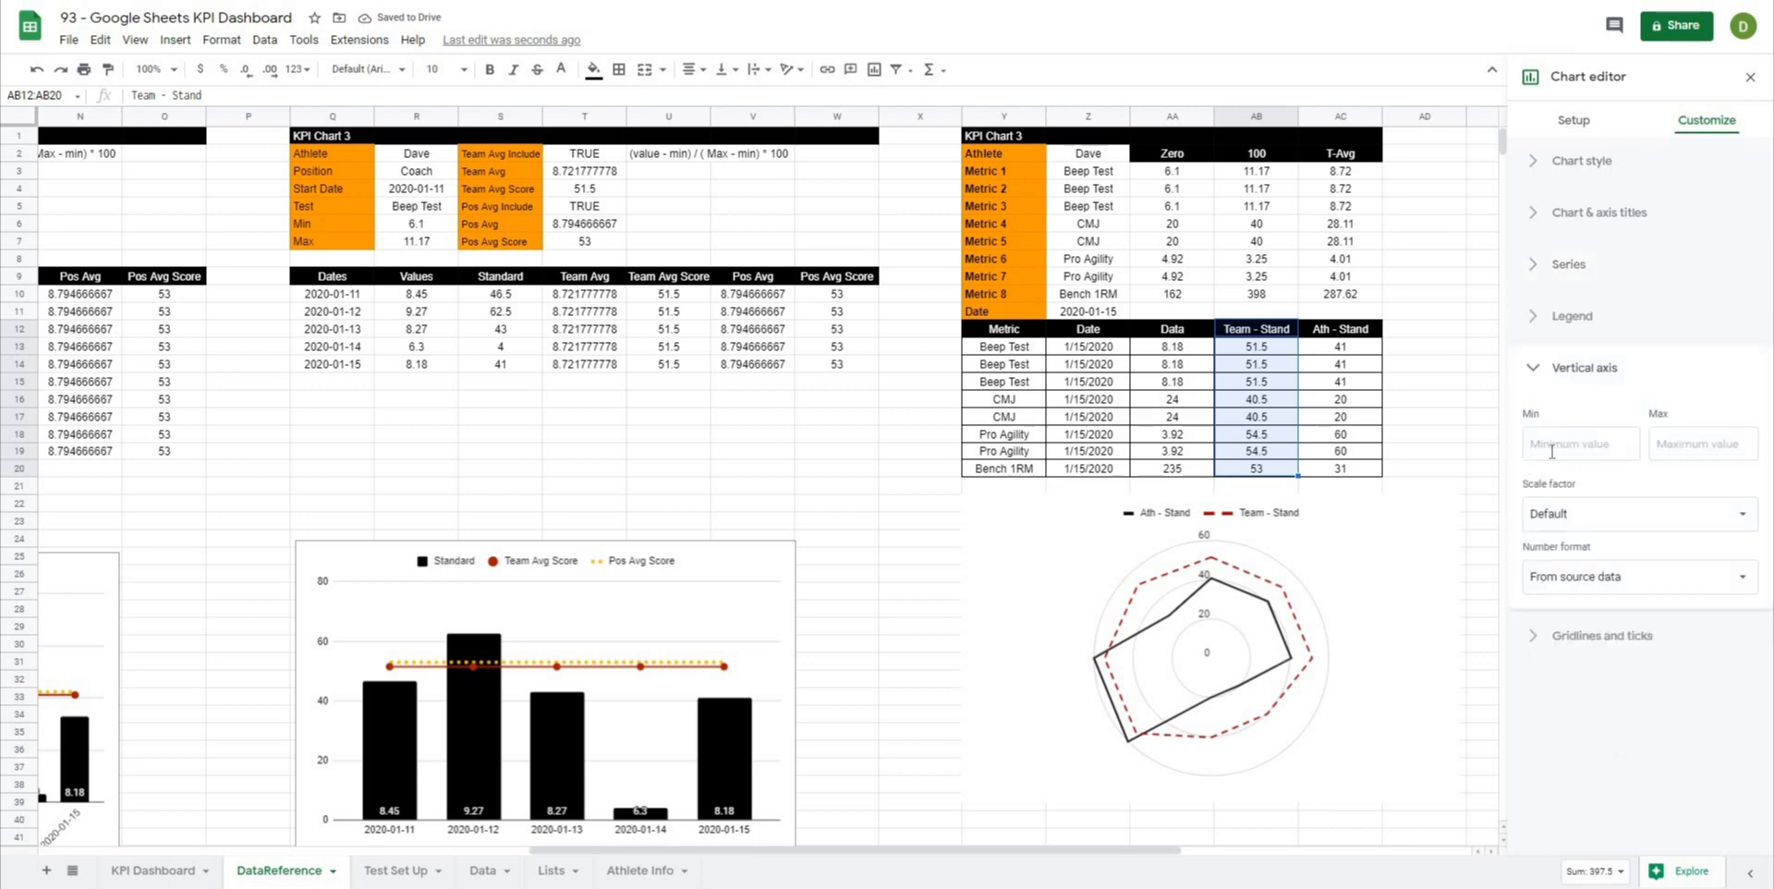
pyautogui.click(1699, 443)
pyautogui.write('1')
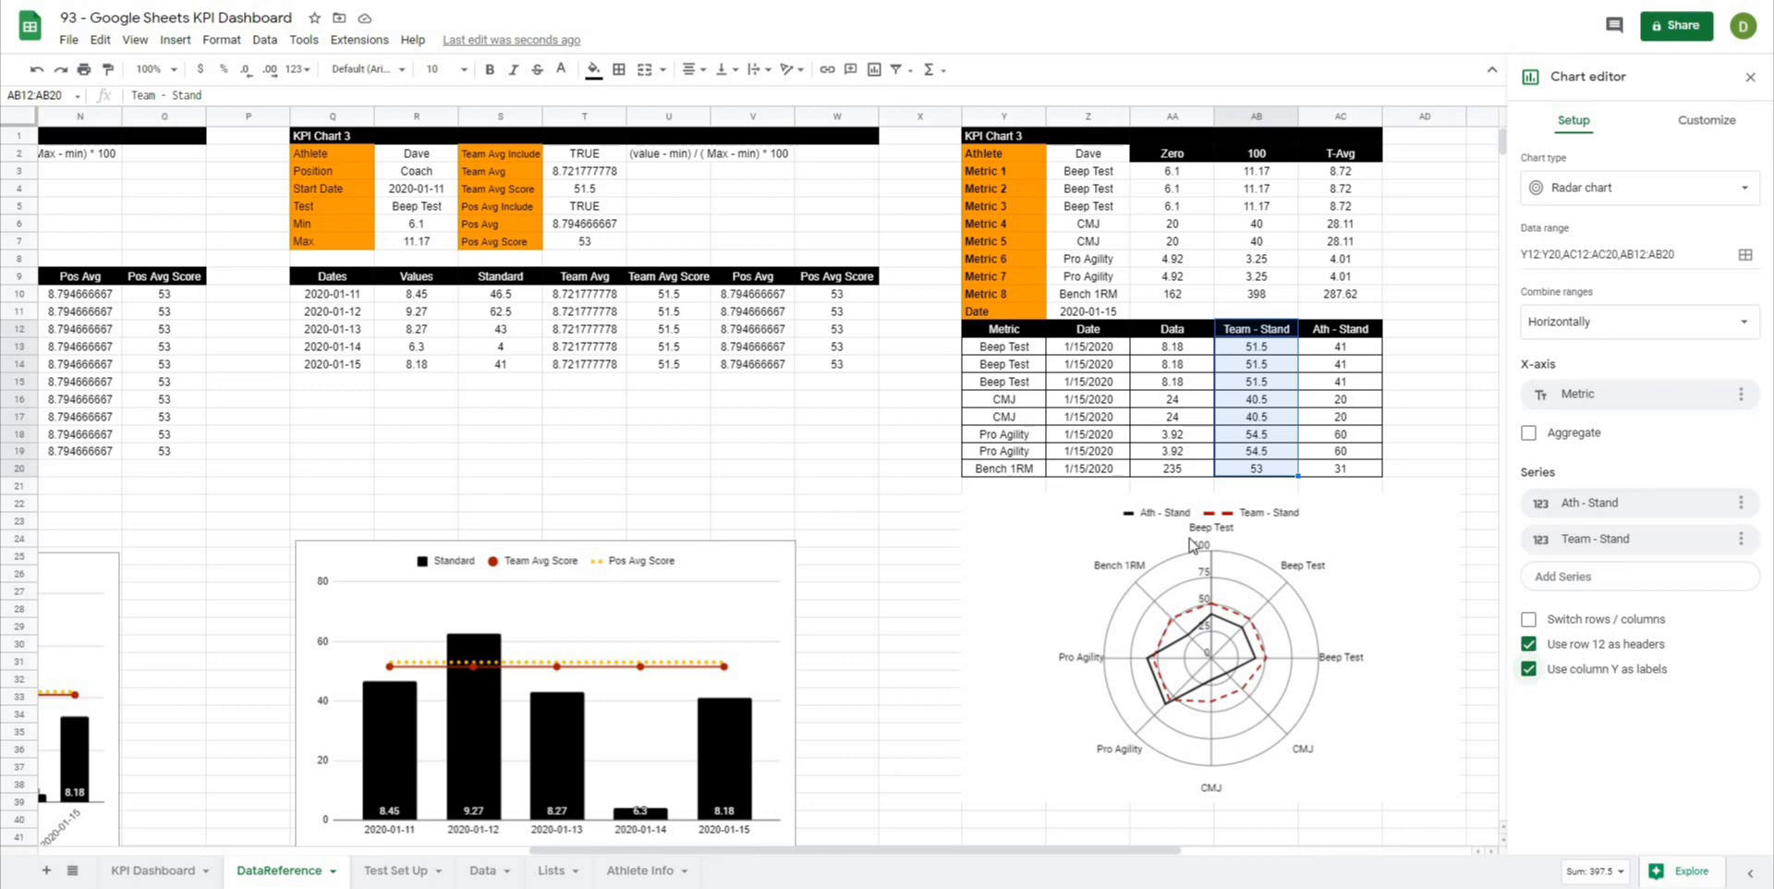
# Step: Turn off the major gridlines of the radar chart's vertical axis
pyautogui.click(1703, 124)
pyautogui.click(1538, 419)
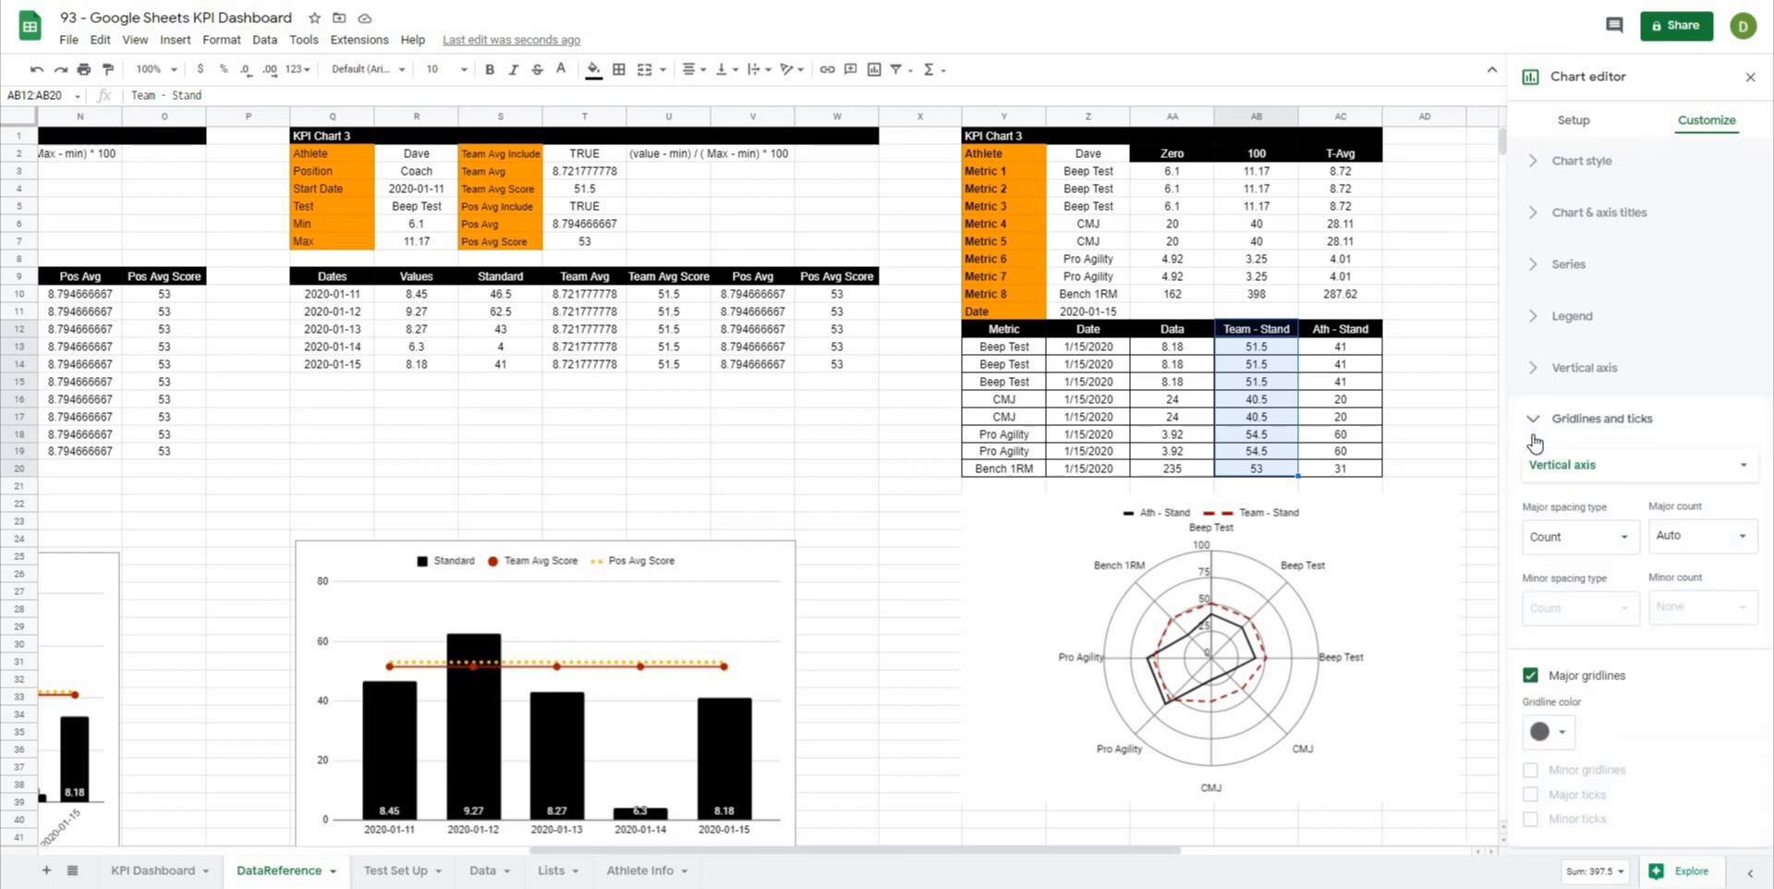
pyautogui.click(1531, 675)
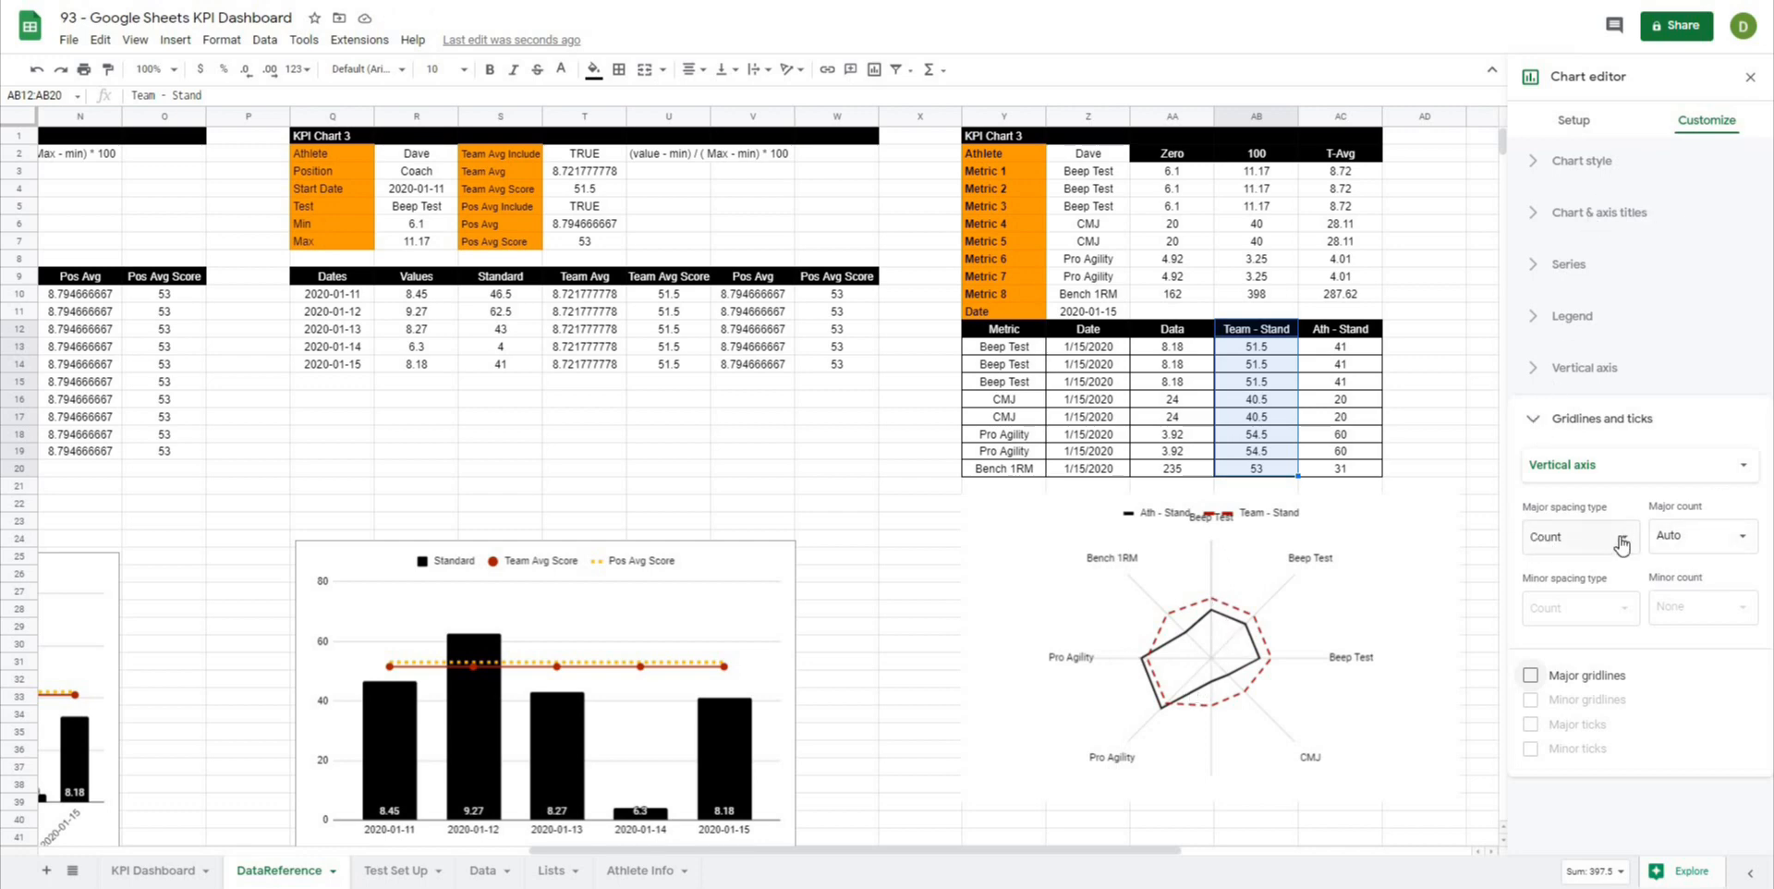
pyautogui.click(1632, 467)
pyautogui.click(1384, 524)
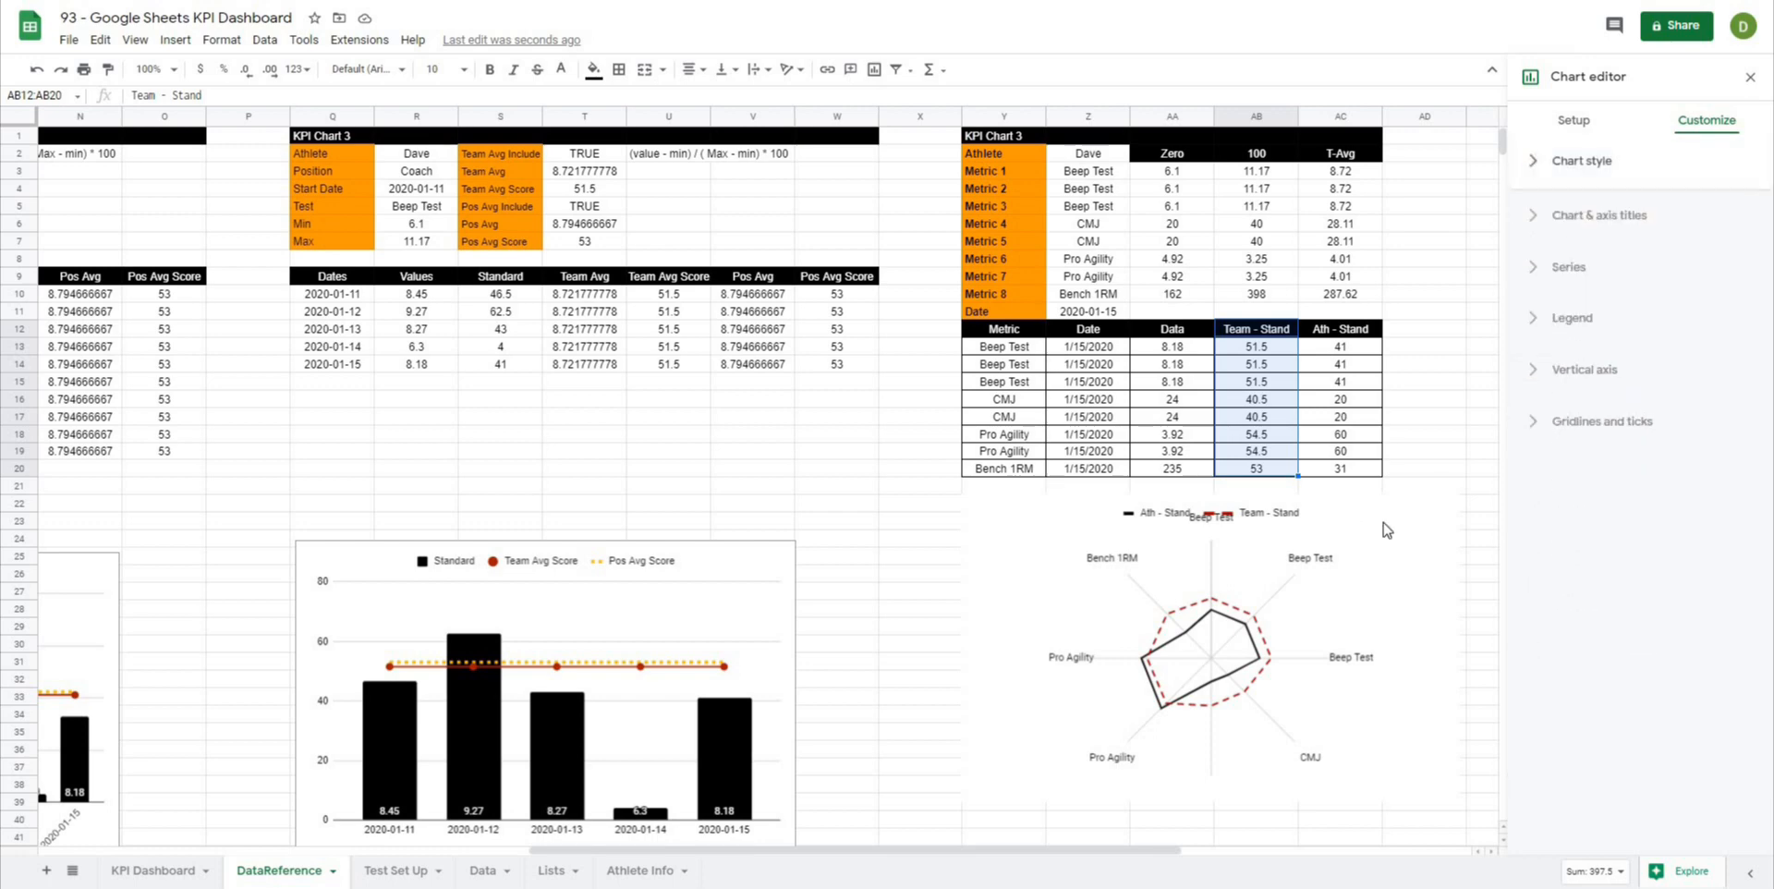
# Step: Enlarge the radar chart and position it directly beneath the metric table, starting around row 21
pyautogui.moveTo(1363, 525); pyautogui.dragTo(1321, 549)
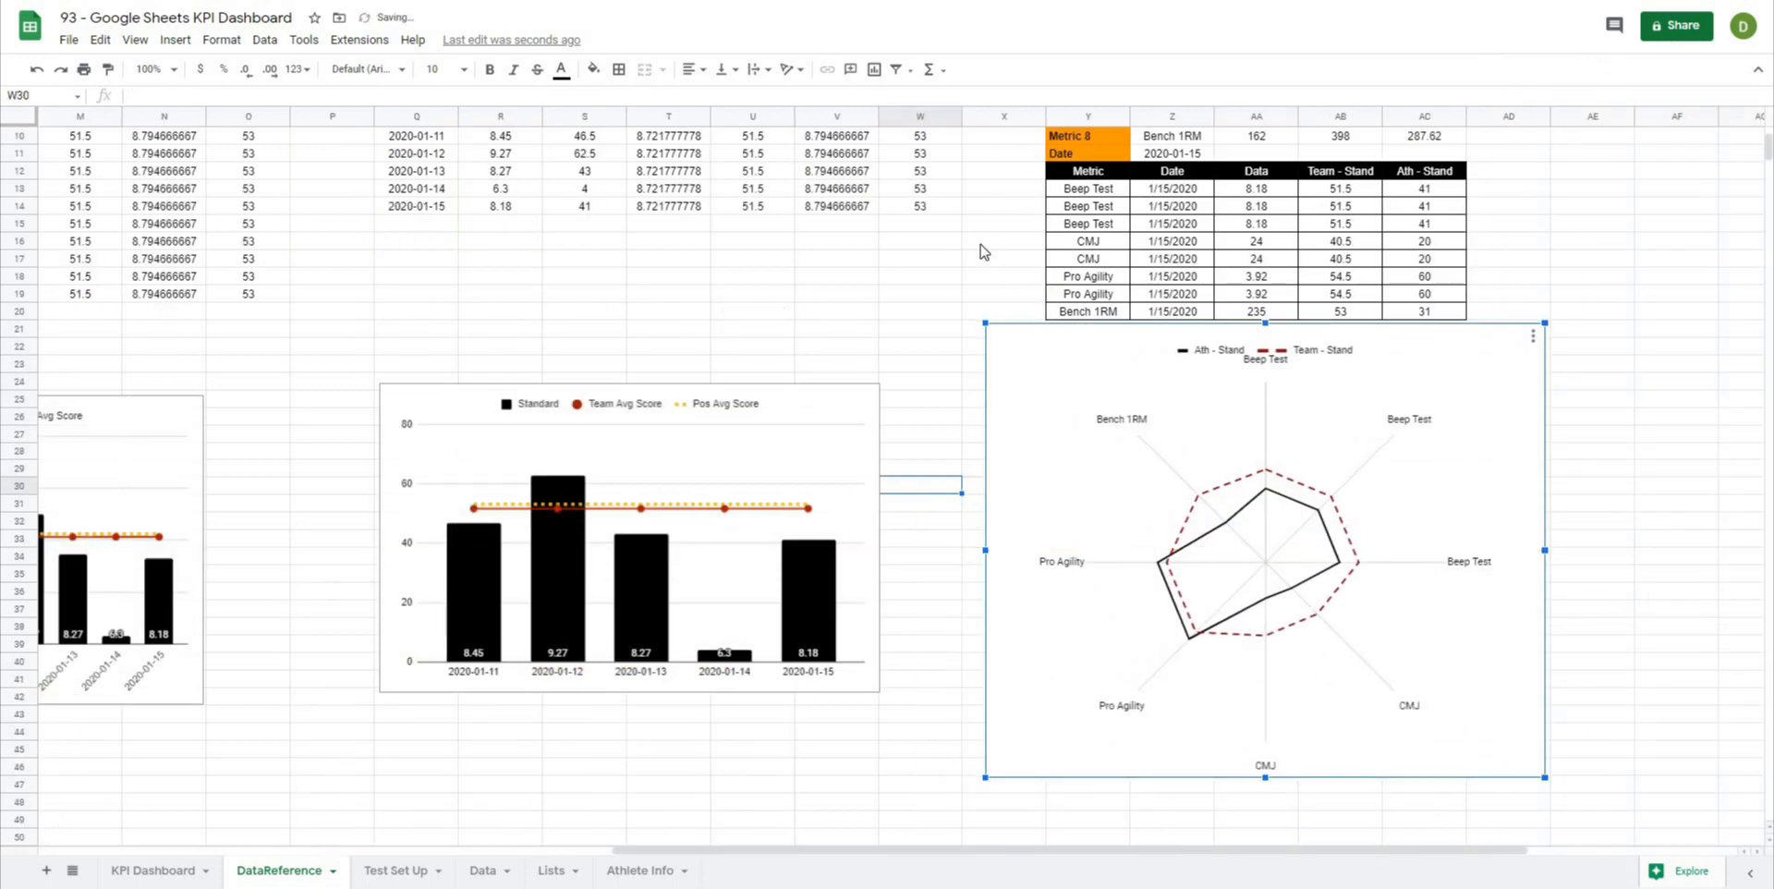
pyautogui.click(985, 242)
pyautogui.scroll(3, 1078, 599)
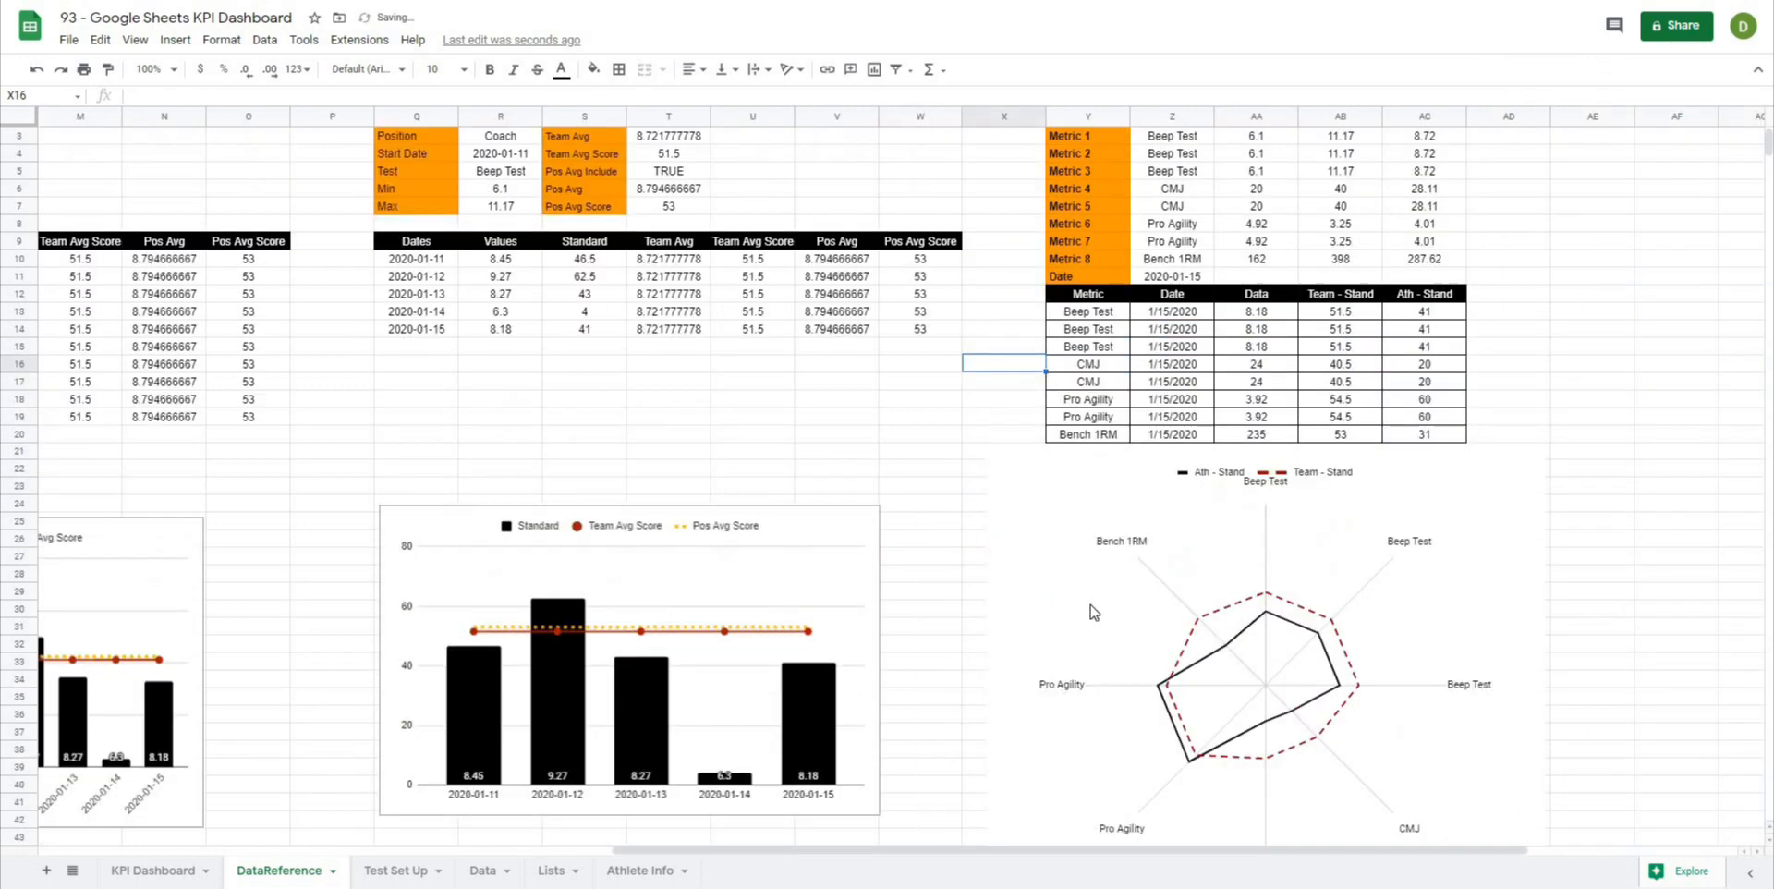
pyautogui.scroll(-2, 1094, 611)
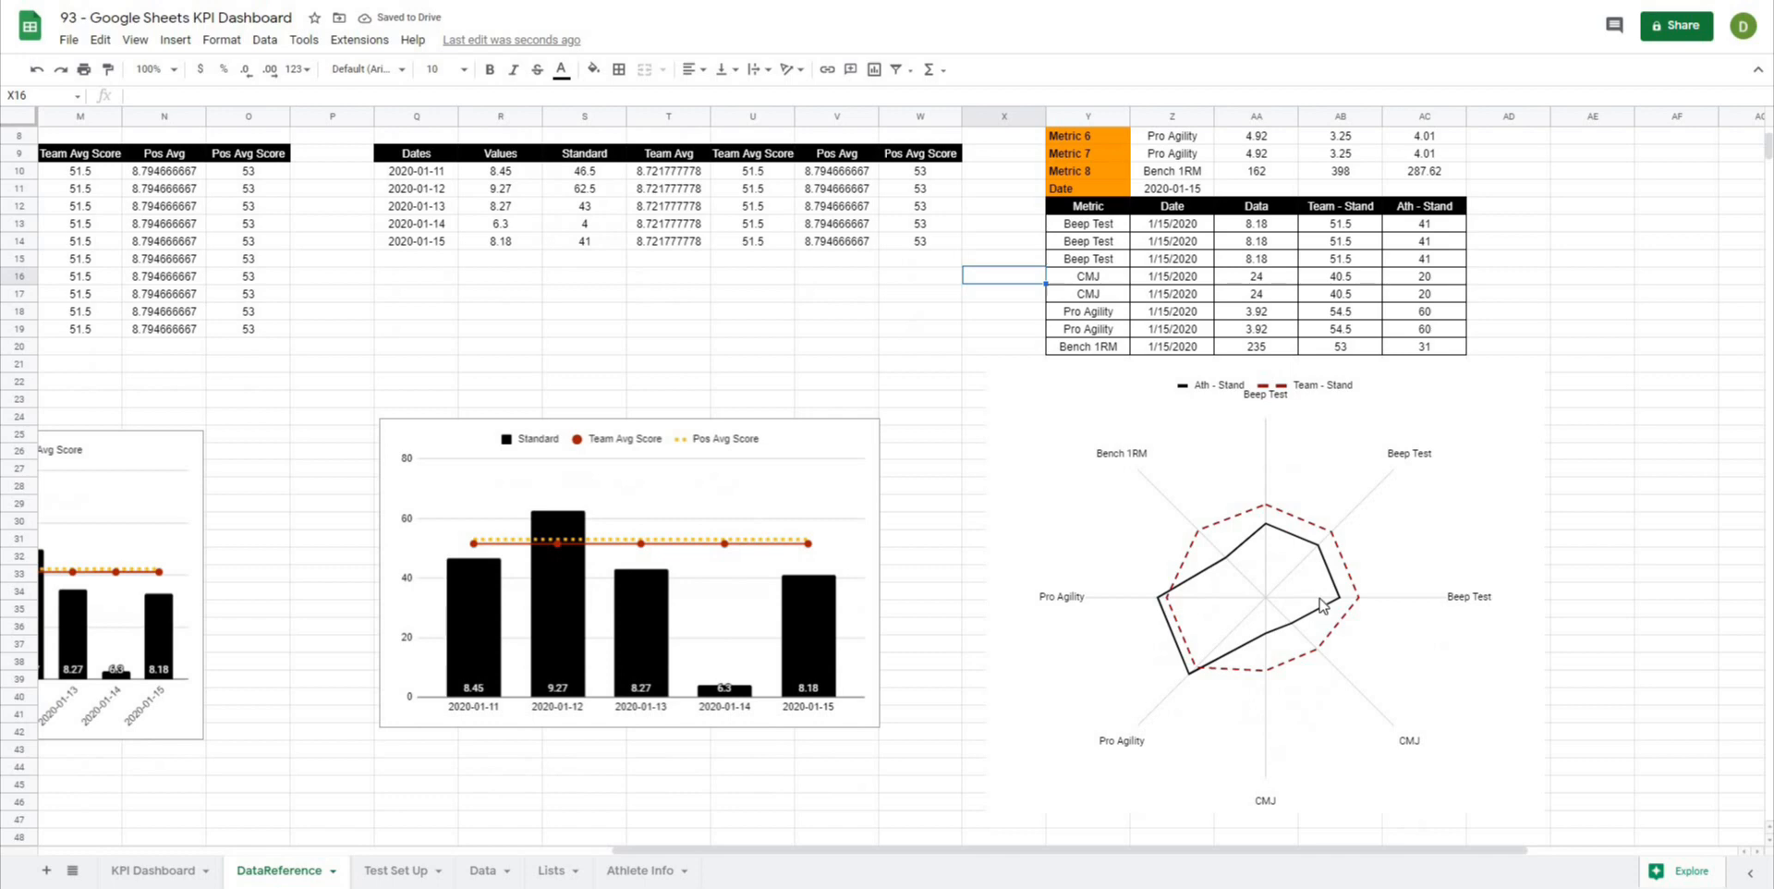
# Step: Transfer the radar chart from DataReference to the KPI Dashboard sheet, pasting it below the Athlete Profile header
pyautogui.click(1295, 546)
pyautogui.click(1576, 432)
pyautogui.click(1480, 424)
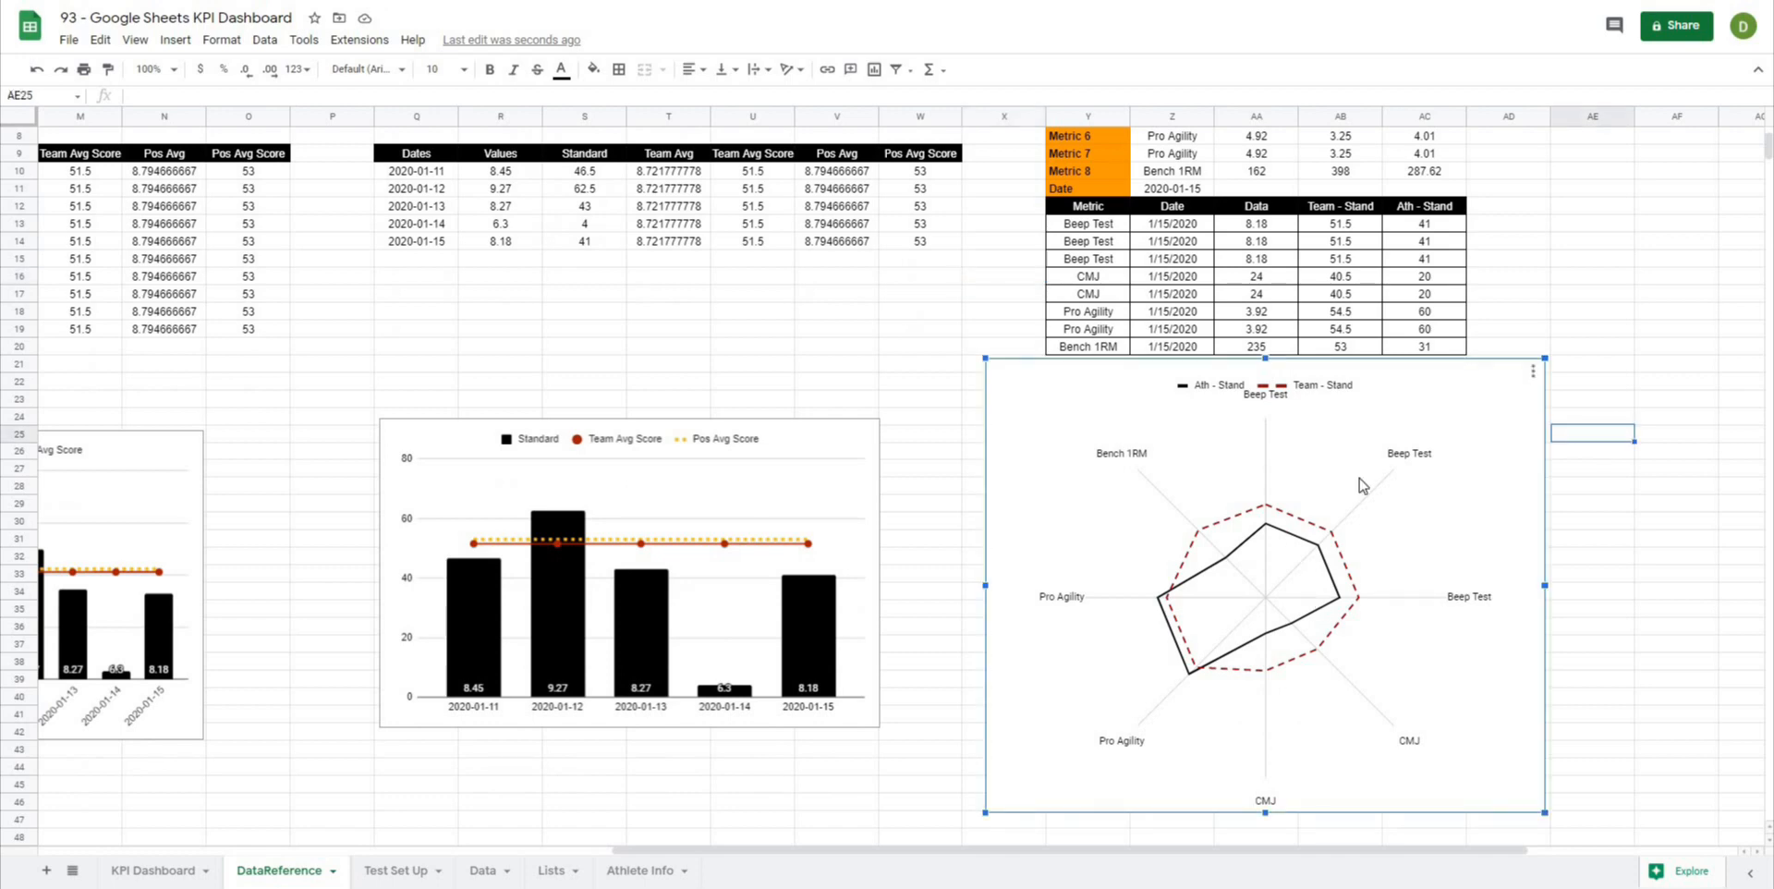
pyautogui.click(176, 870)
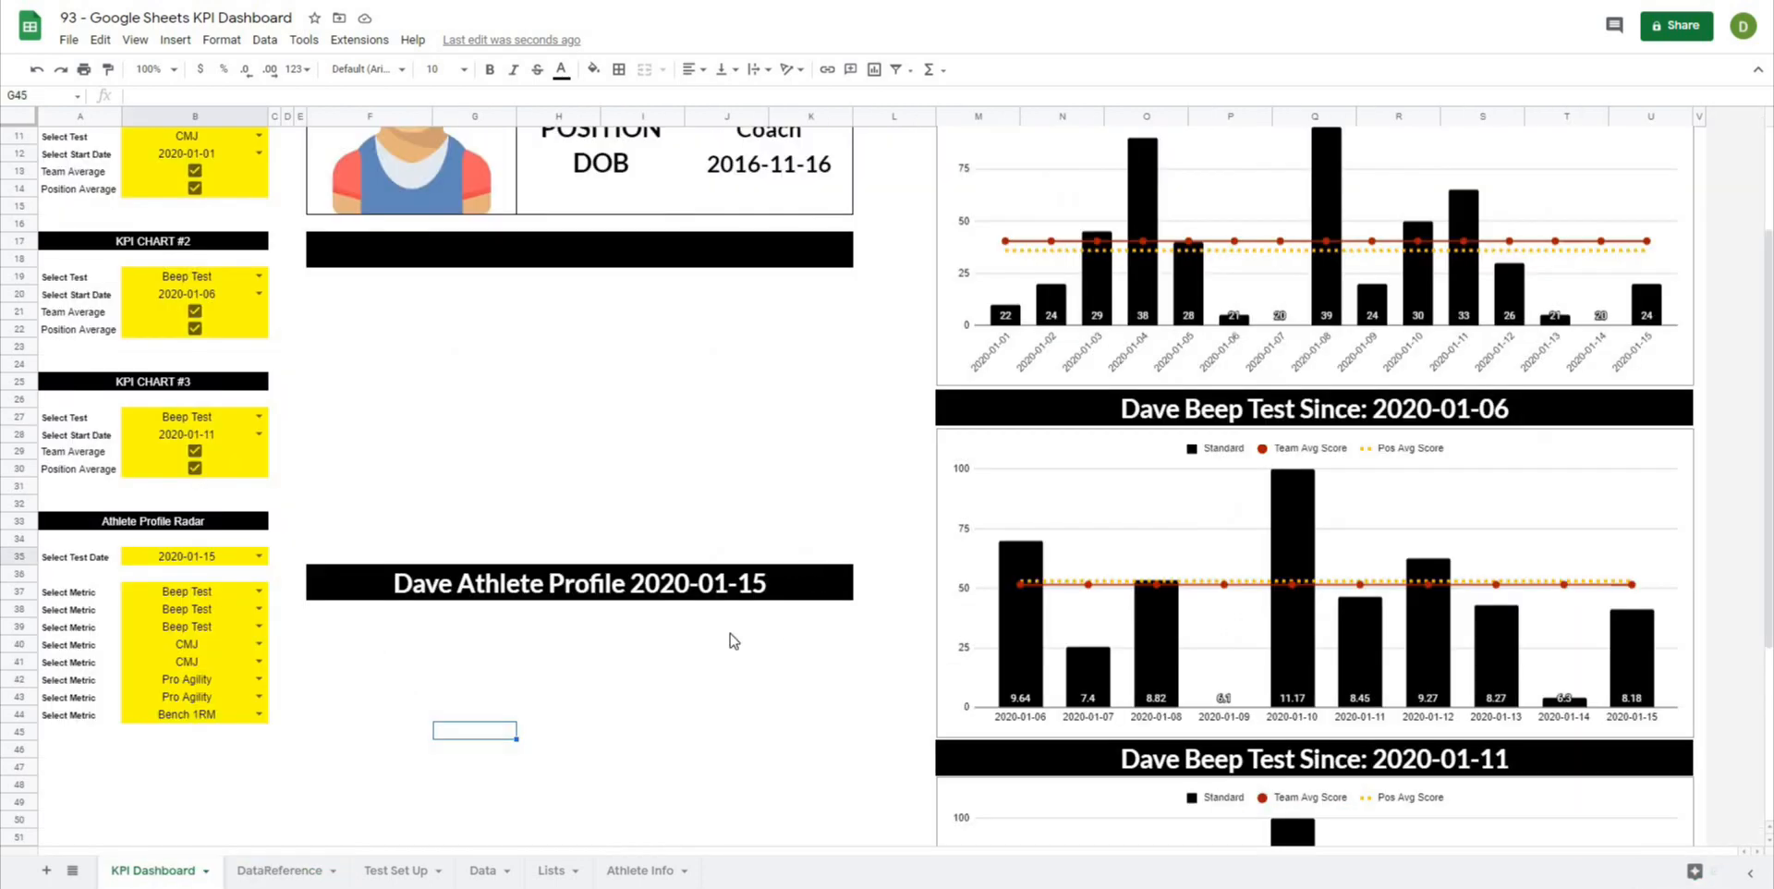
pyautogui.scroll(-5, 733, 641)
pyautogui.click(742, 424)
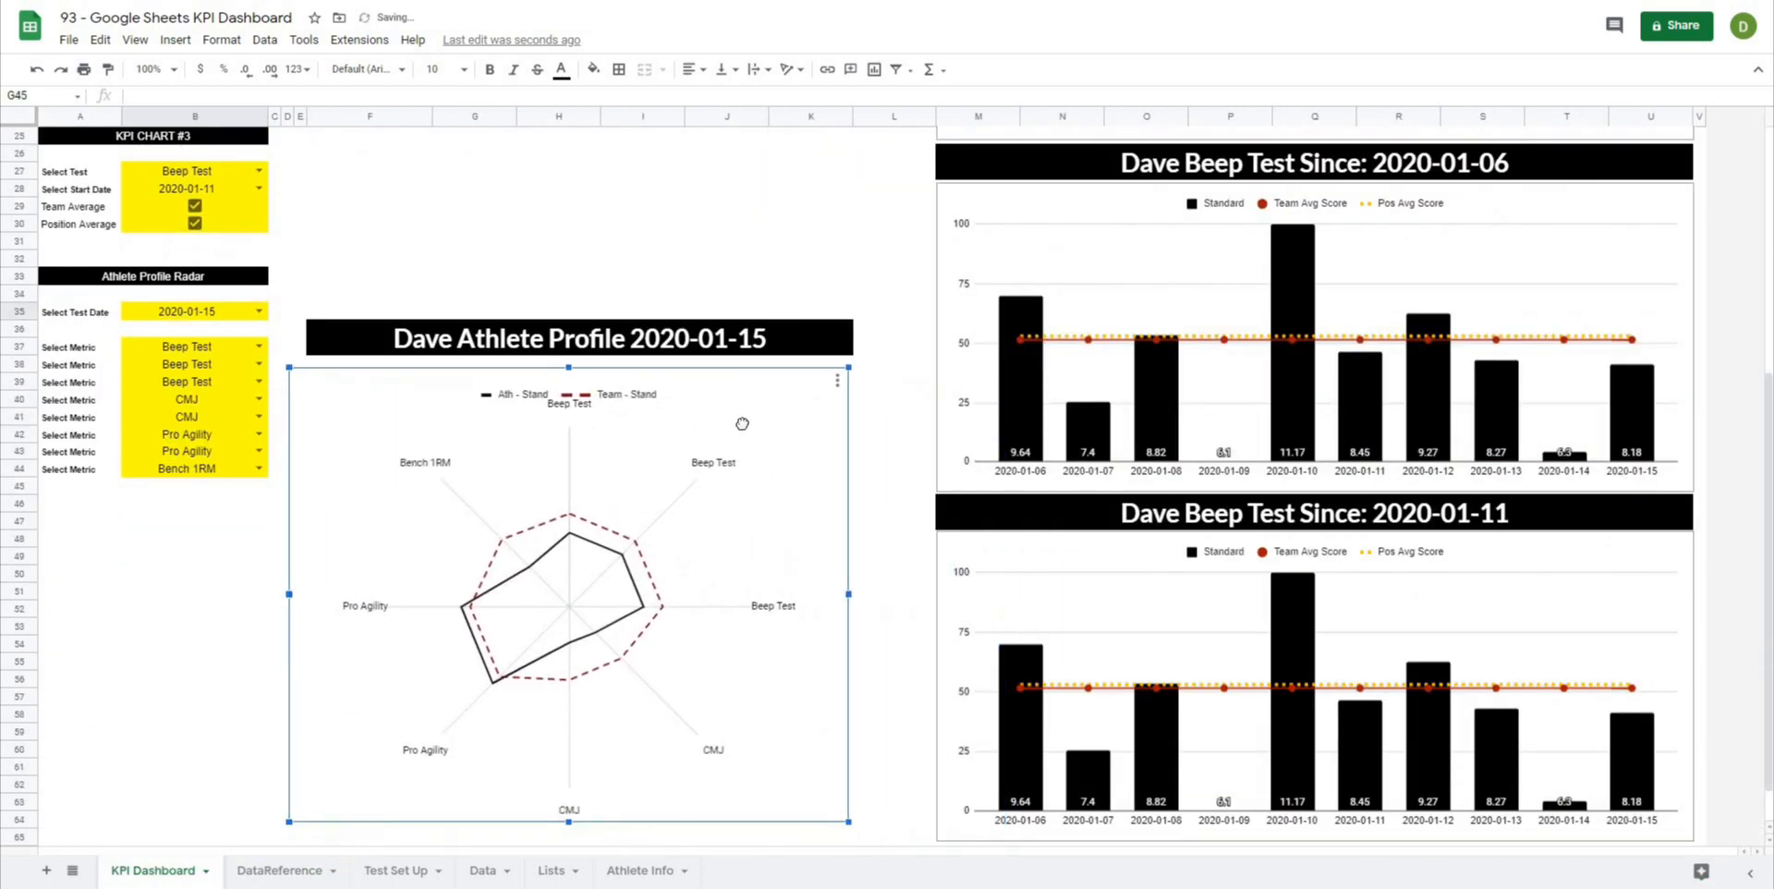
# Step: Align the radar chart under the Athlete Profile header, match the header's width, and extend it down to the neighboring bar chart's bottom edge
pyautogui.moveTo(742, 423); pyautogui.dragTo(758, 412)
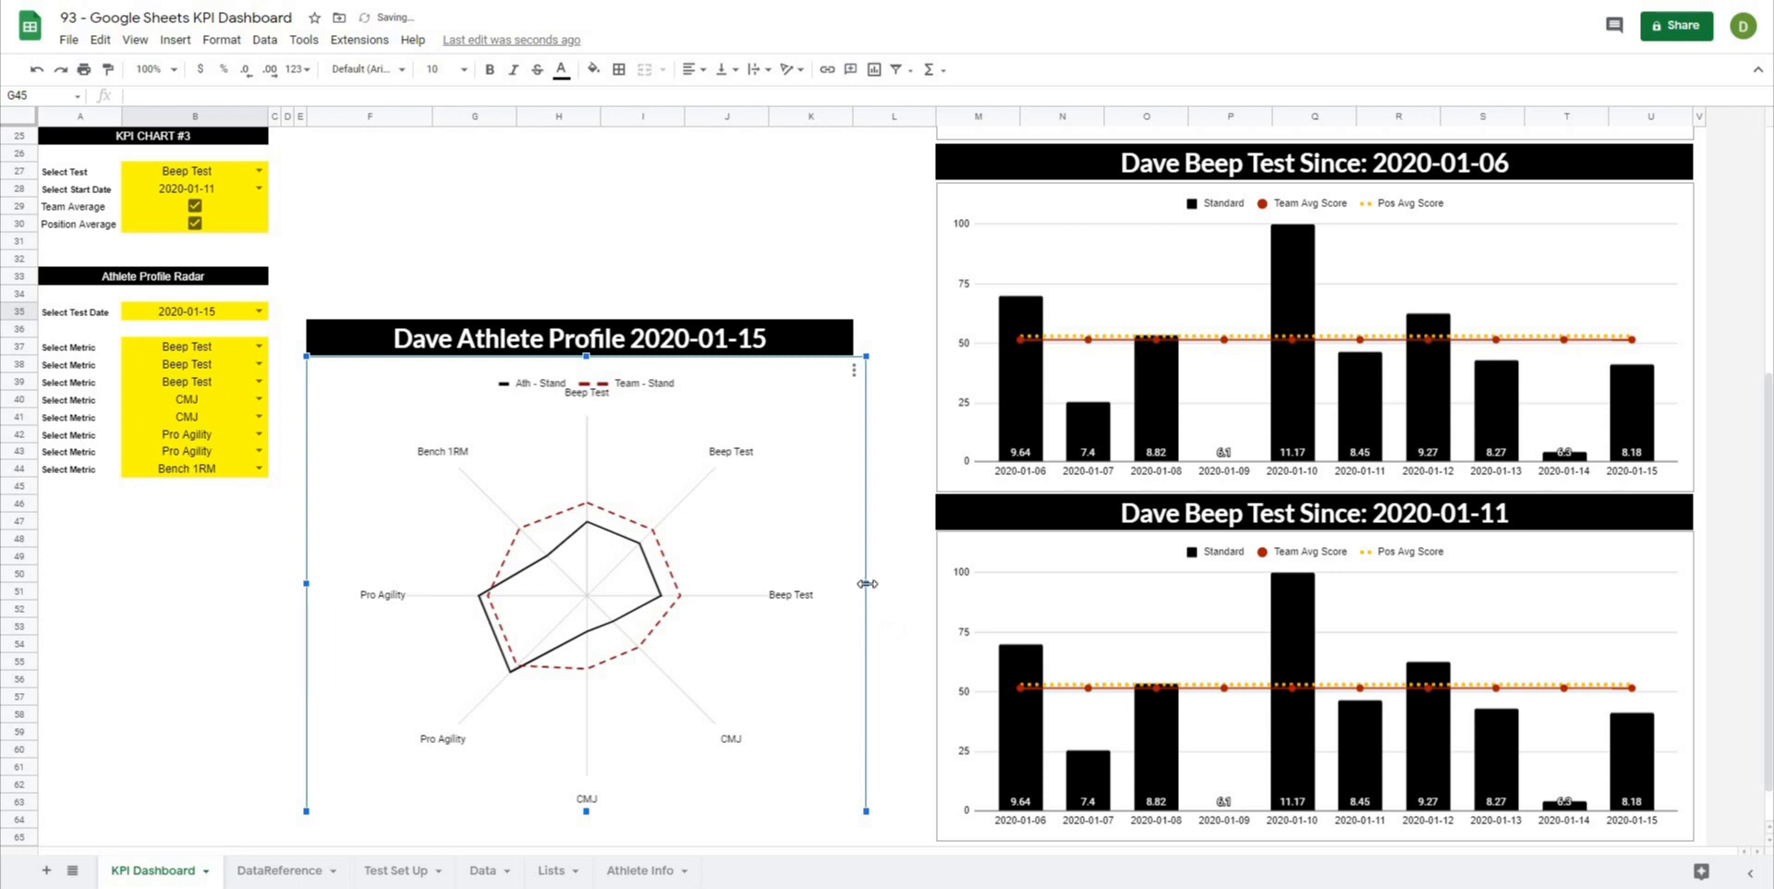
pyautogui.moveTo(867, 583); pyautogui.dragTo(852, 584)
pyautogui.scroll(-1, 584, 762)
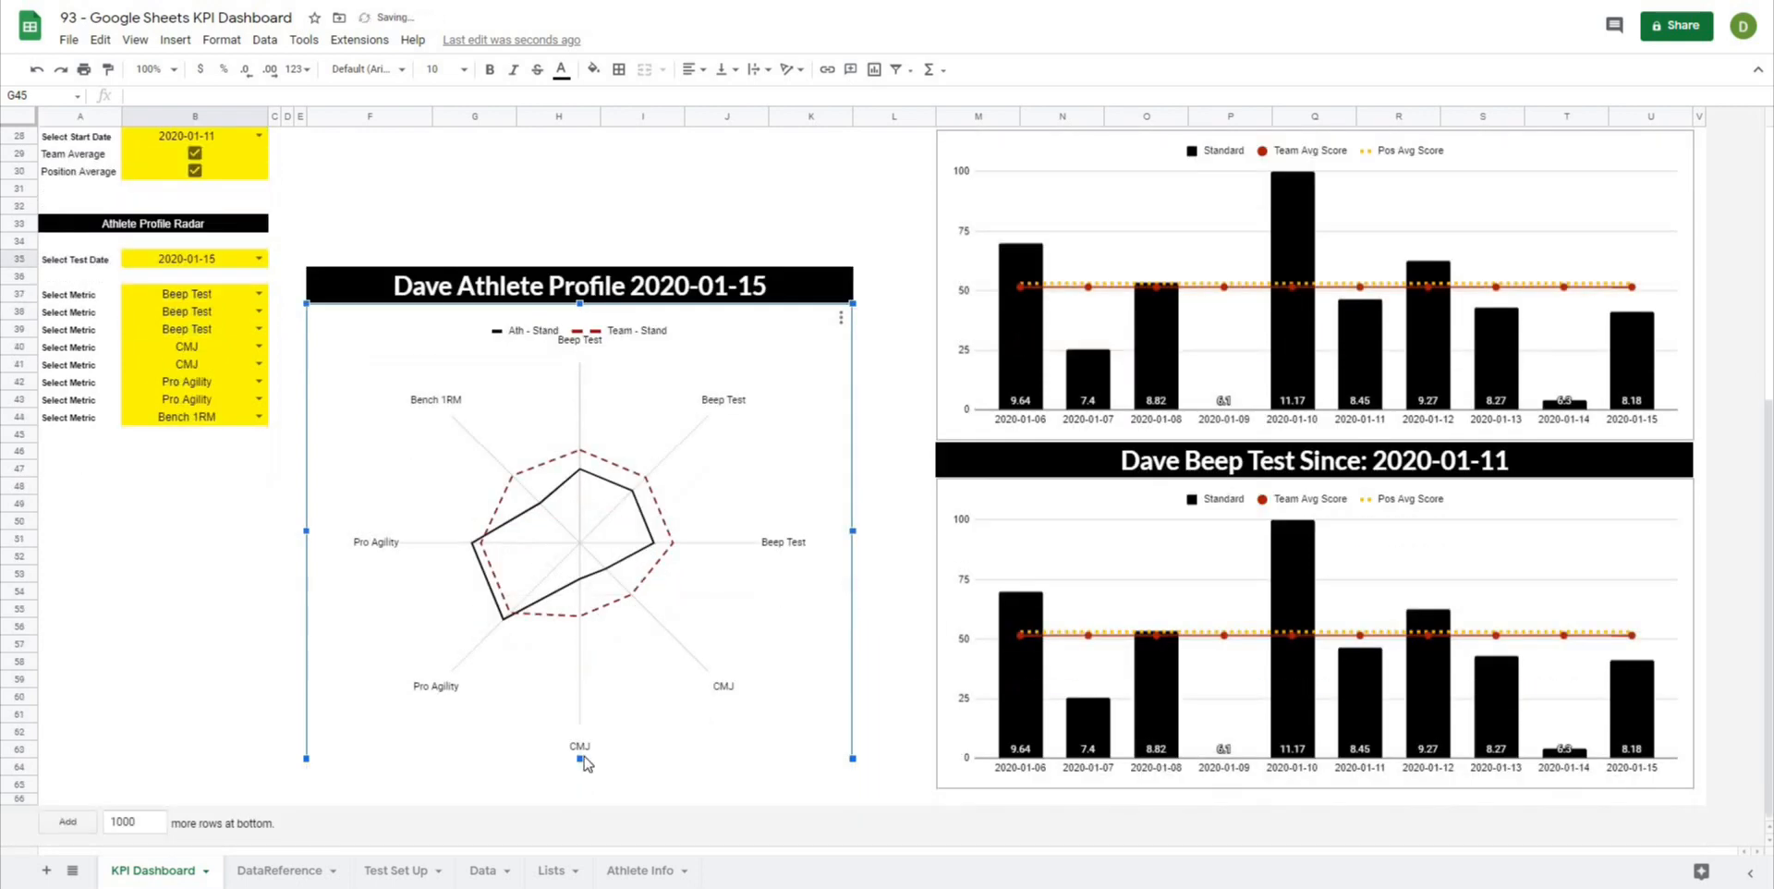
pyautogui.moveTo(580, 757); pyautogui.dragTo(596, 799)
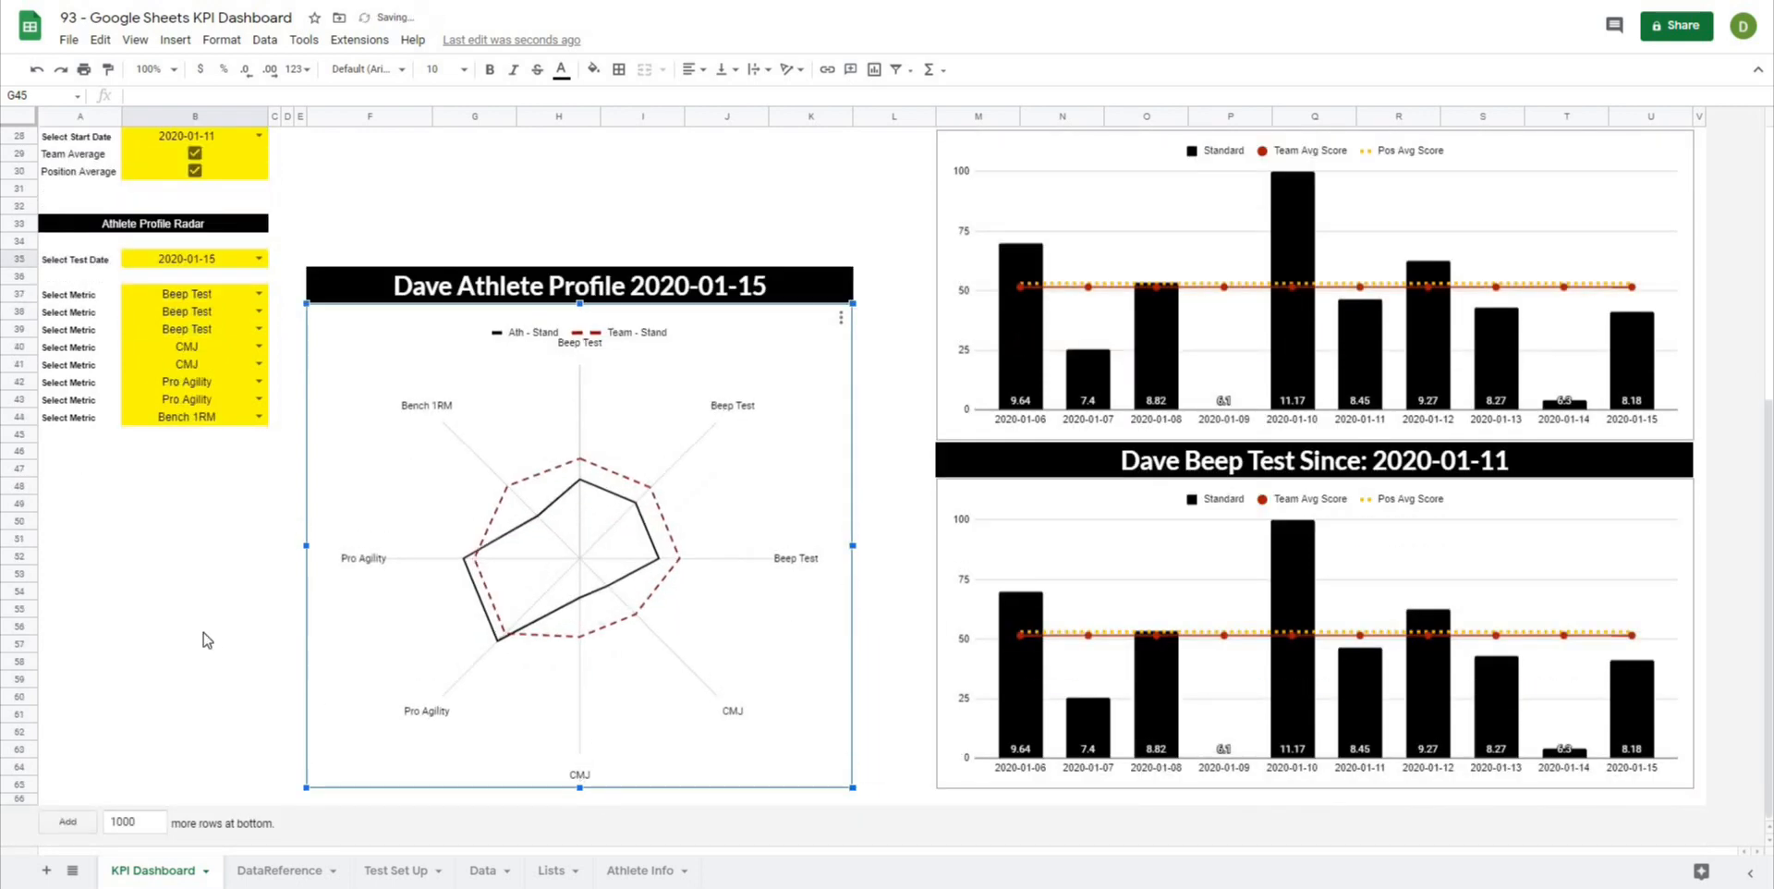
pyautogui.click(206, 635)
pyautogui.click(589, 344)
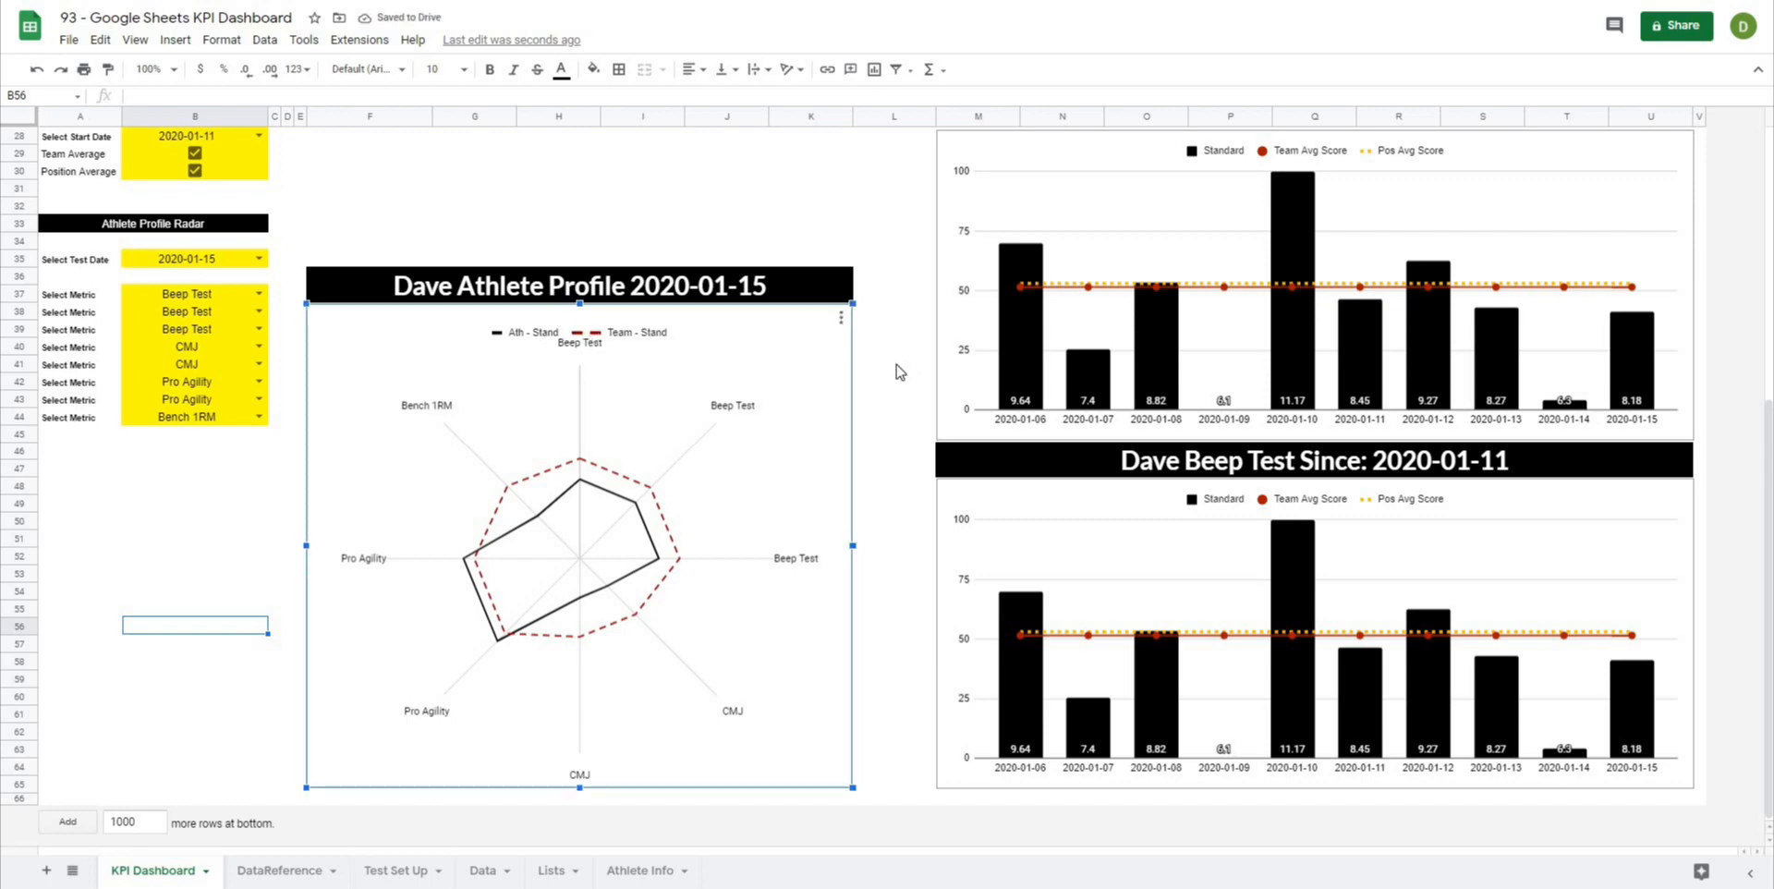
# Step: Clear the Athlete Profile Radar metric selections in B42:B44 and B40:B41
pyautogui.moveTo(185, 381); pyautogui.dragTo(182, 414)
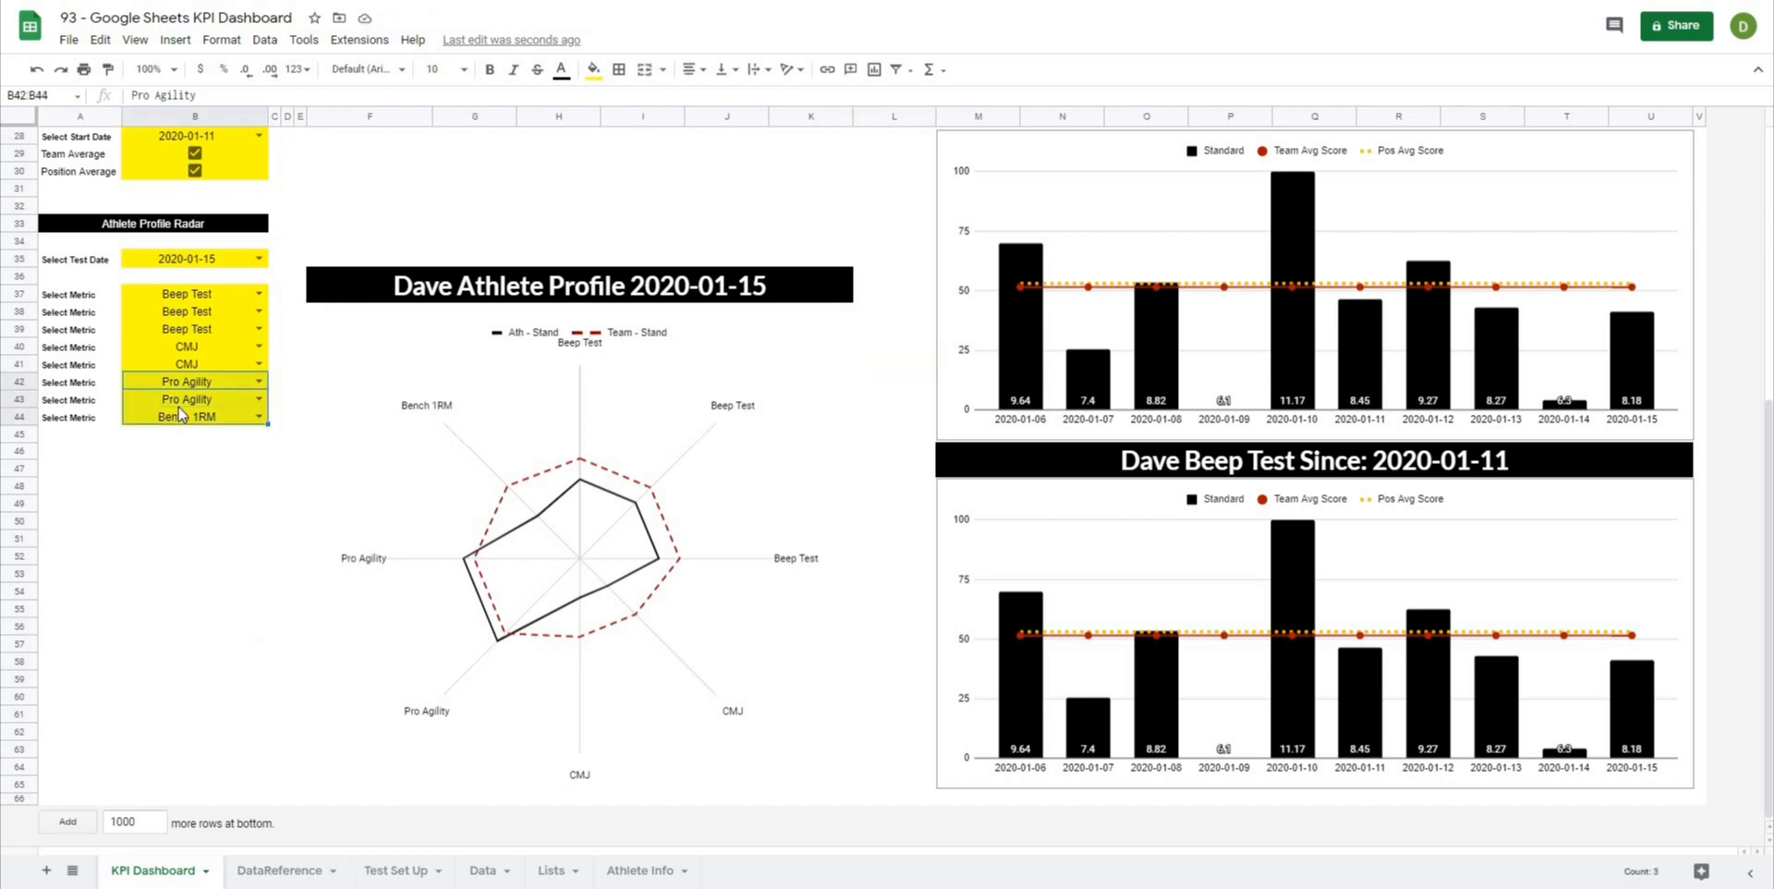
pyautogui.press('Delete')
pyautogui.moveTo(209, 353); pyautogui.dragTo(212, 358)
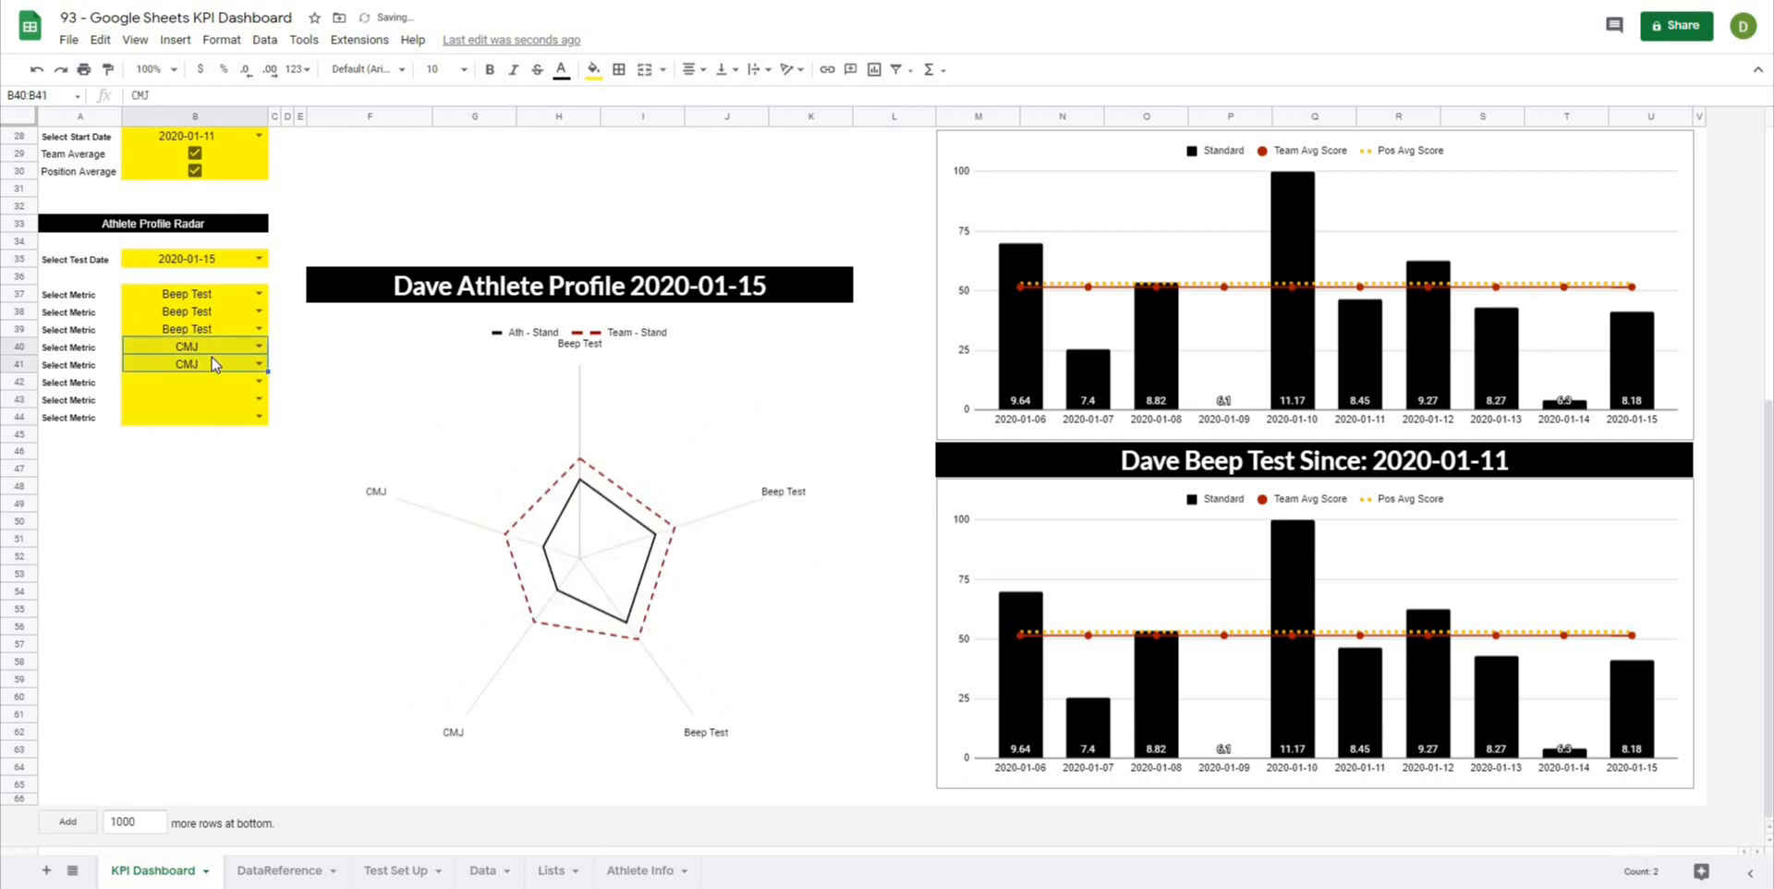
pyautogui.press('Delete')
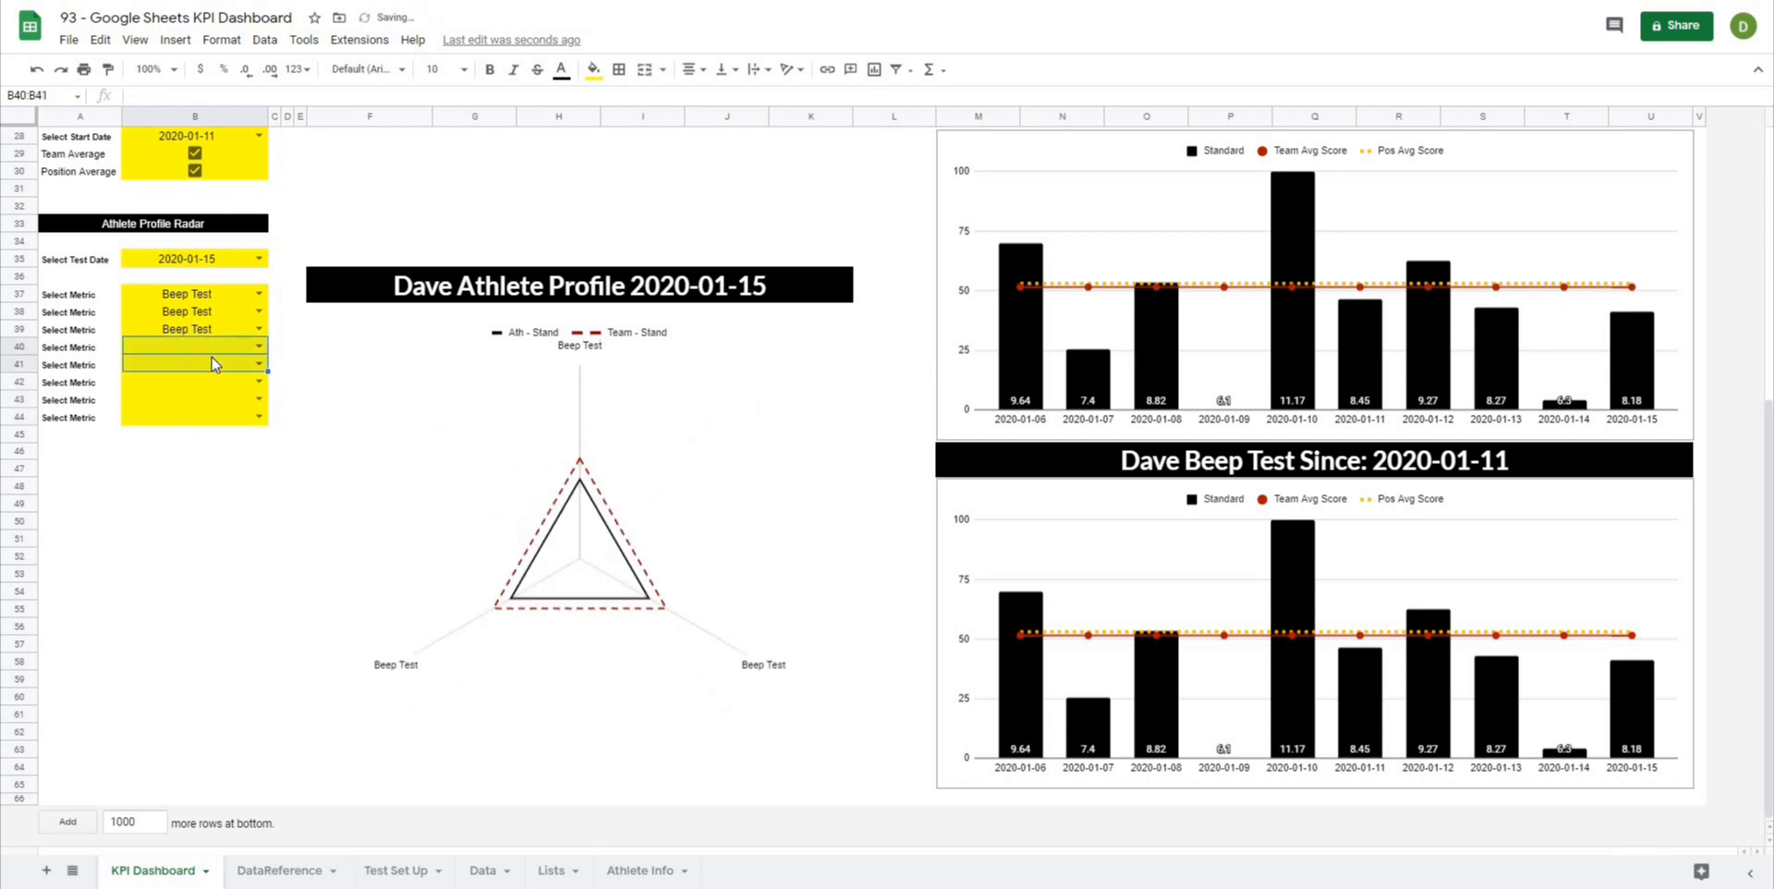
# Step: Set the second and third Athlete Profile Radar metrics, B38 and B39, to CMJ and Bench 1RM
pyautogui.click(260, 365)
pyautogui.click(258, 347)
pyautogui.click(258, 311)
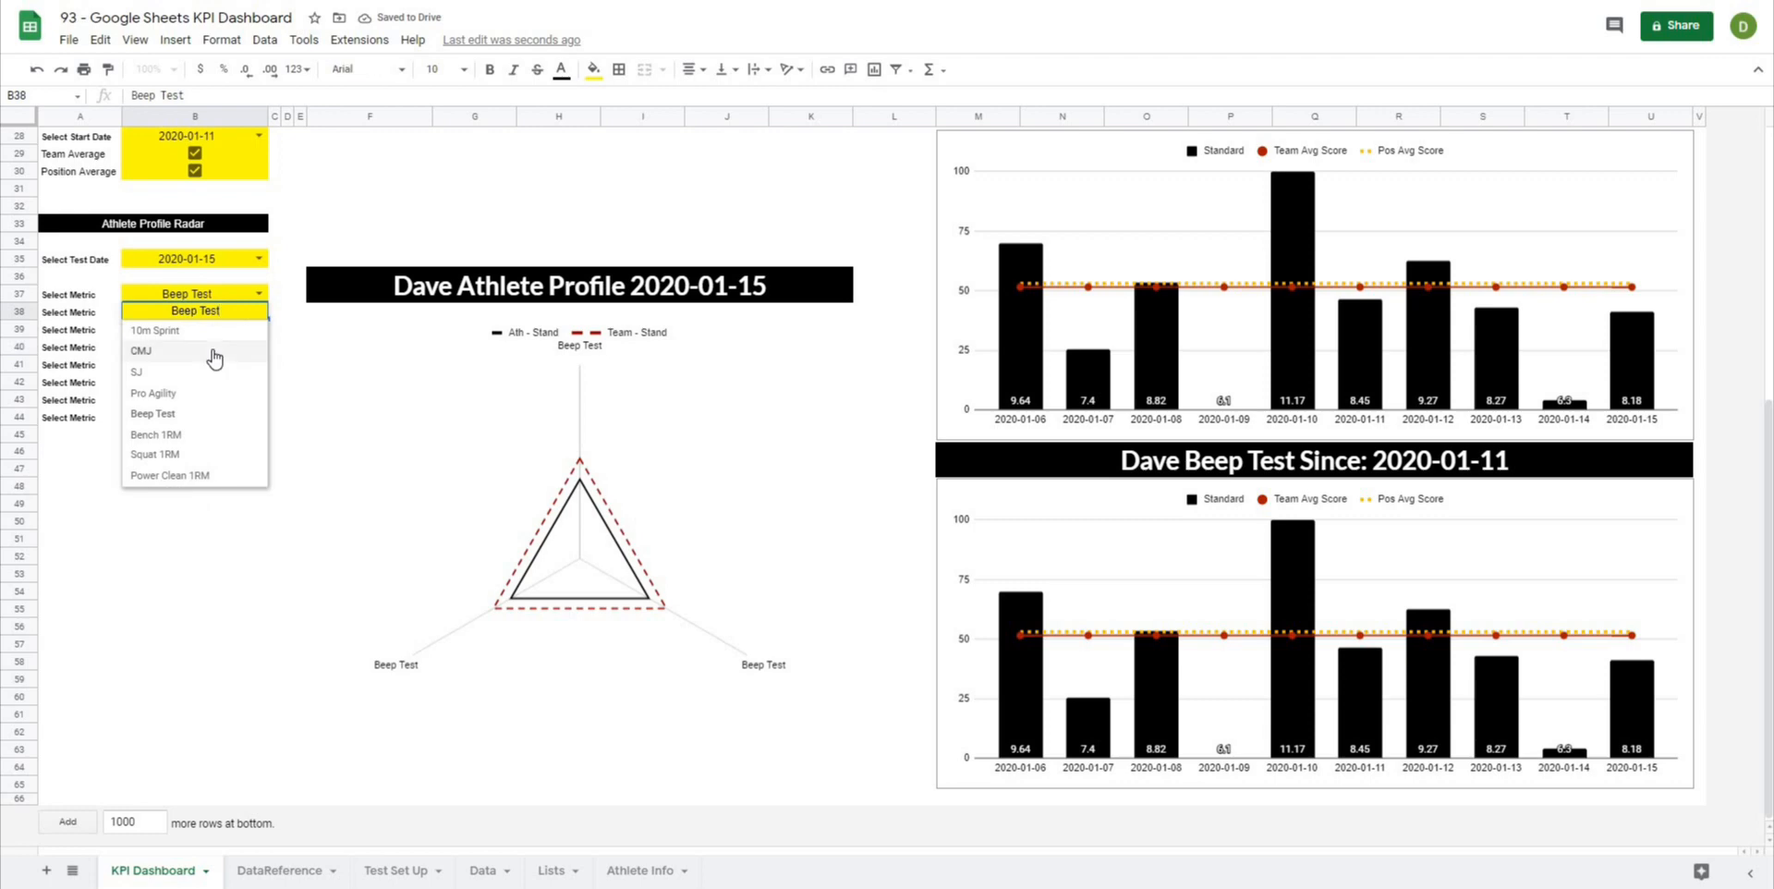
pyautogui.click(215, 351)
pyautogui.click(259, 328)
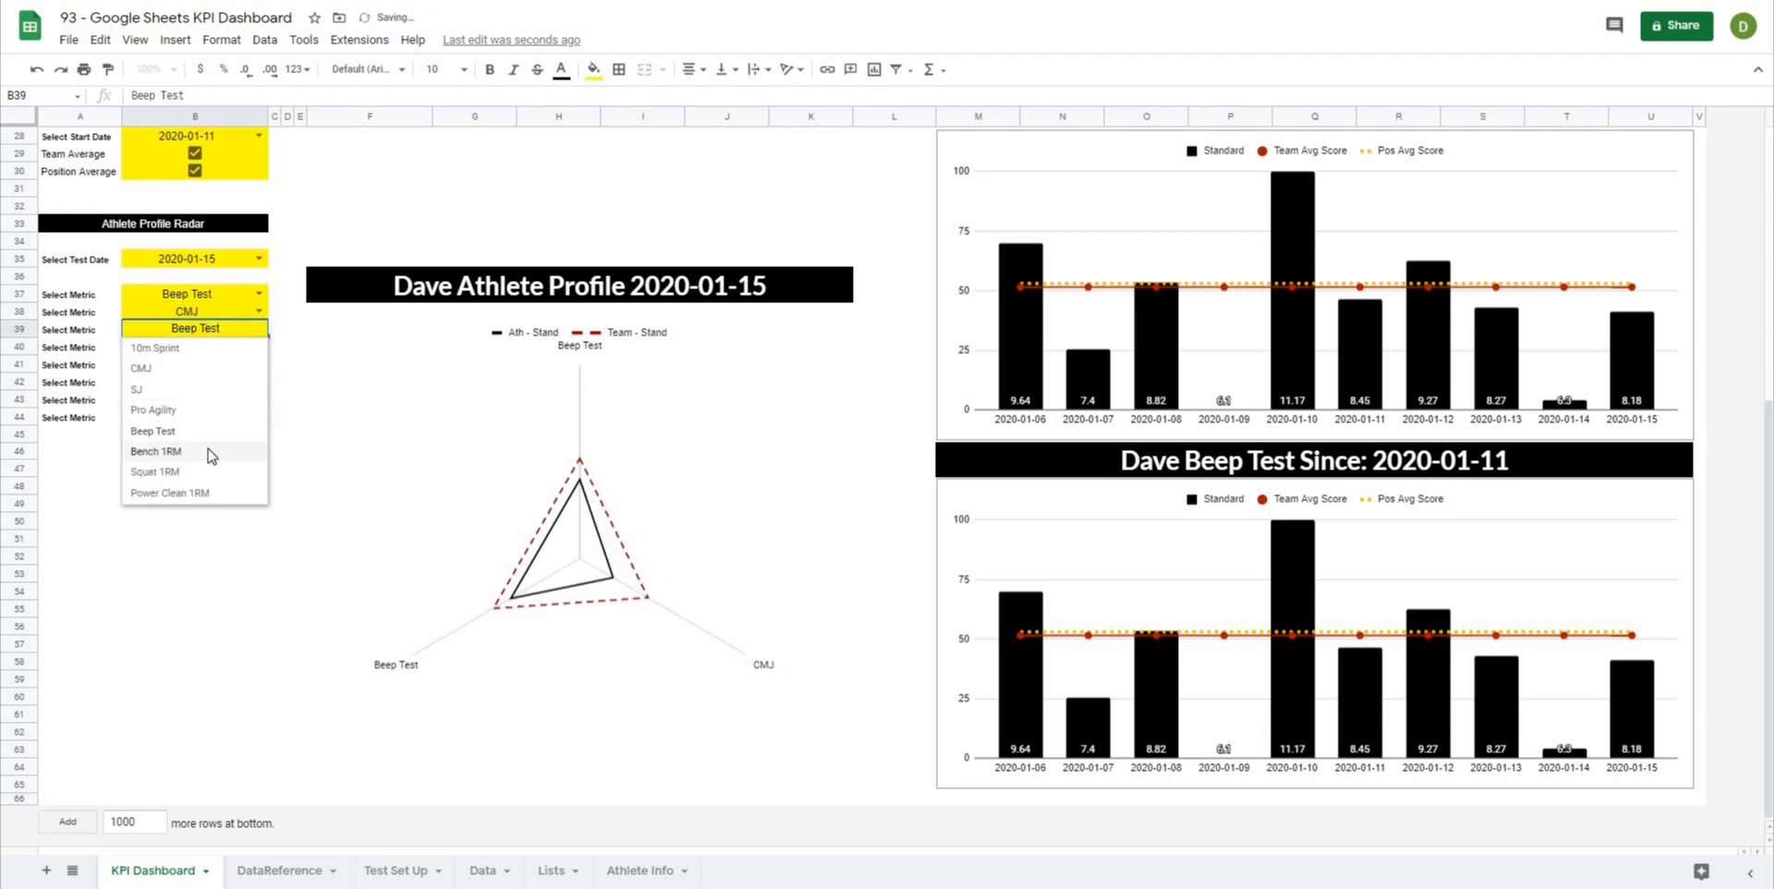
pyautogui.click(207, 453)
pyautogui.click(175, 669)
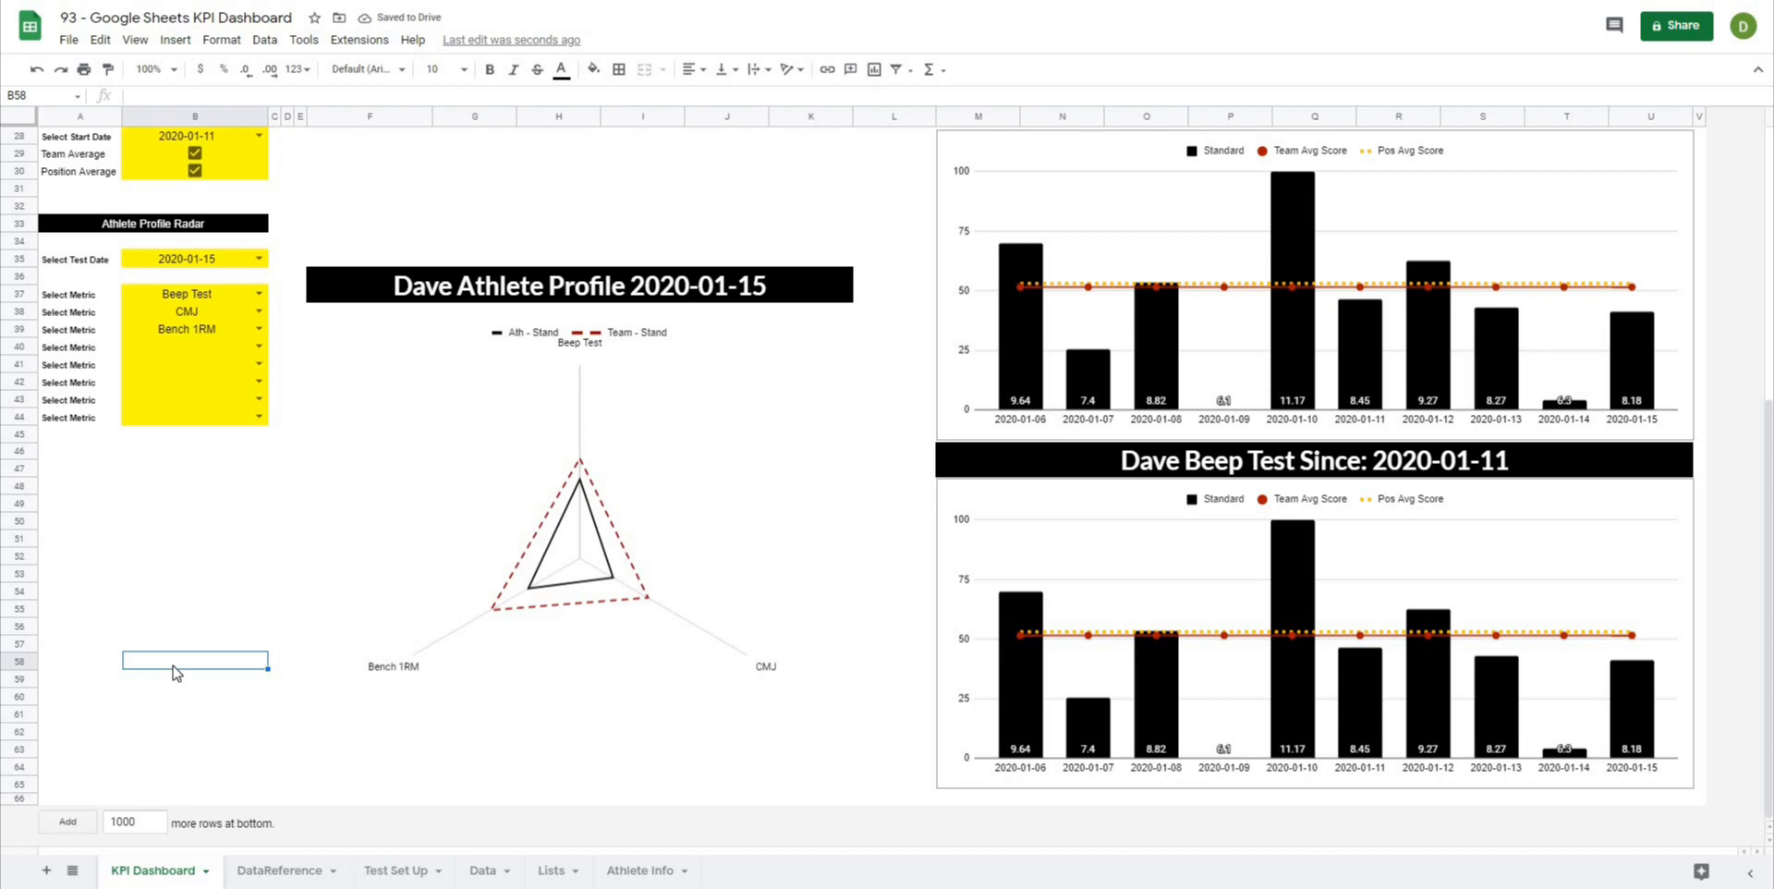
# Step: Review the dashboard layout, checking the empty block F19:K34 under the blank header and the radar chart below it
pyautogui.scroll(-5, 206, 690)
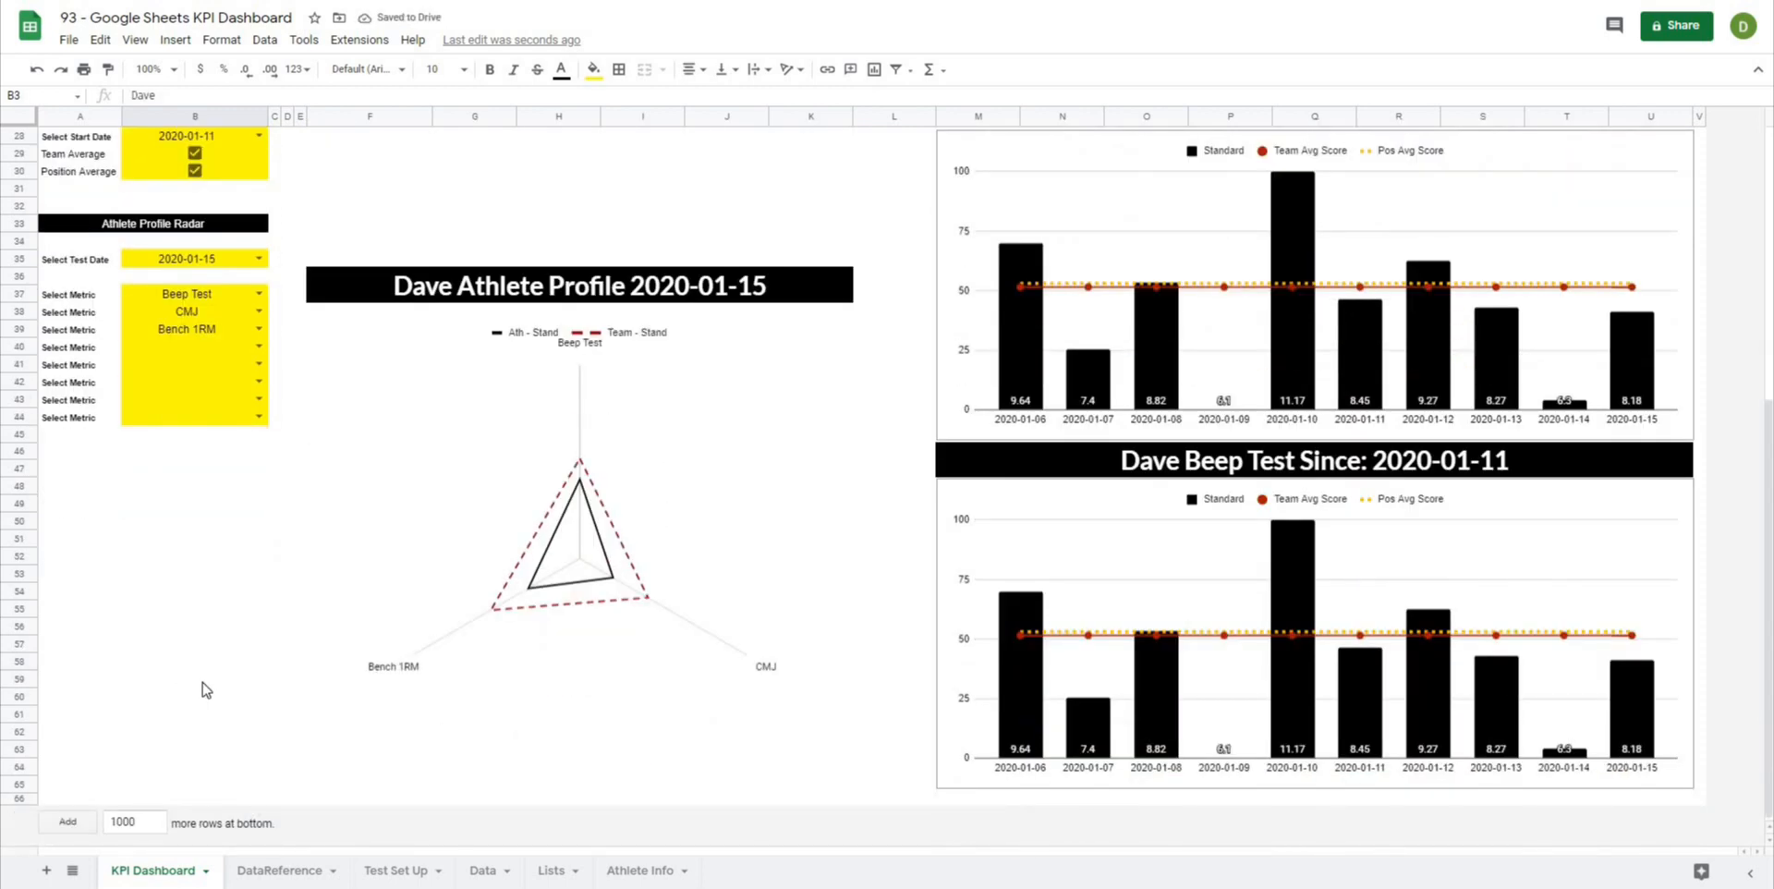
pyautogui.scroll(5, 206, 690)
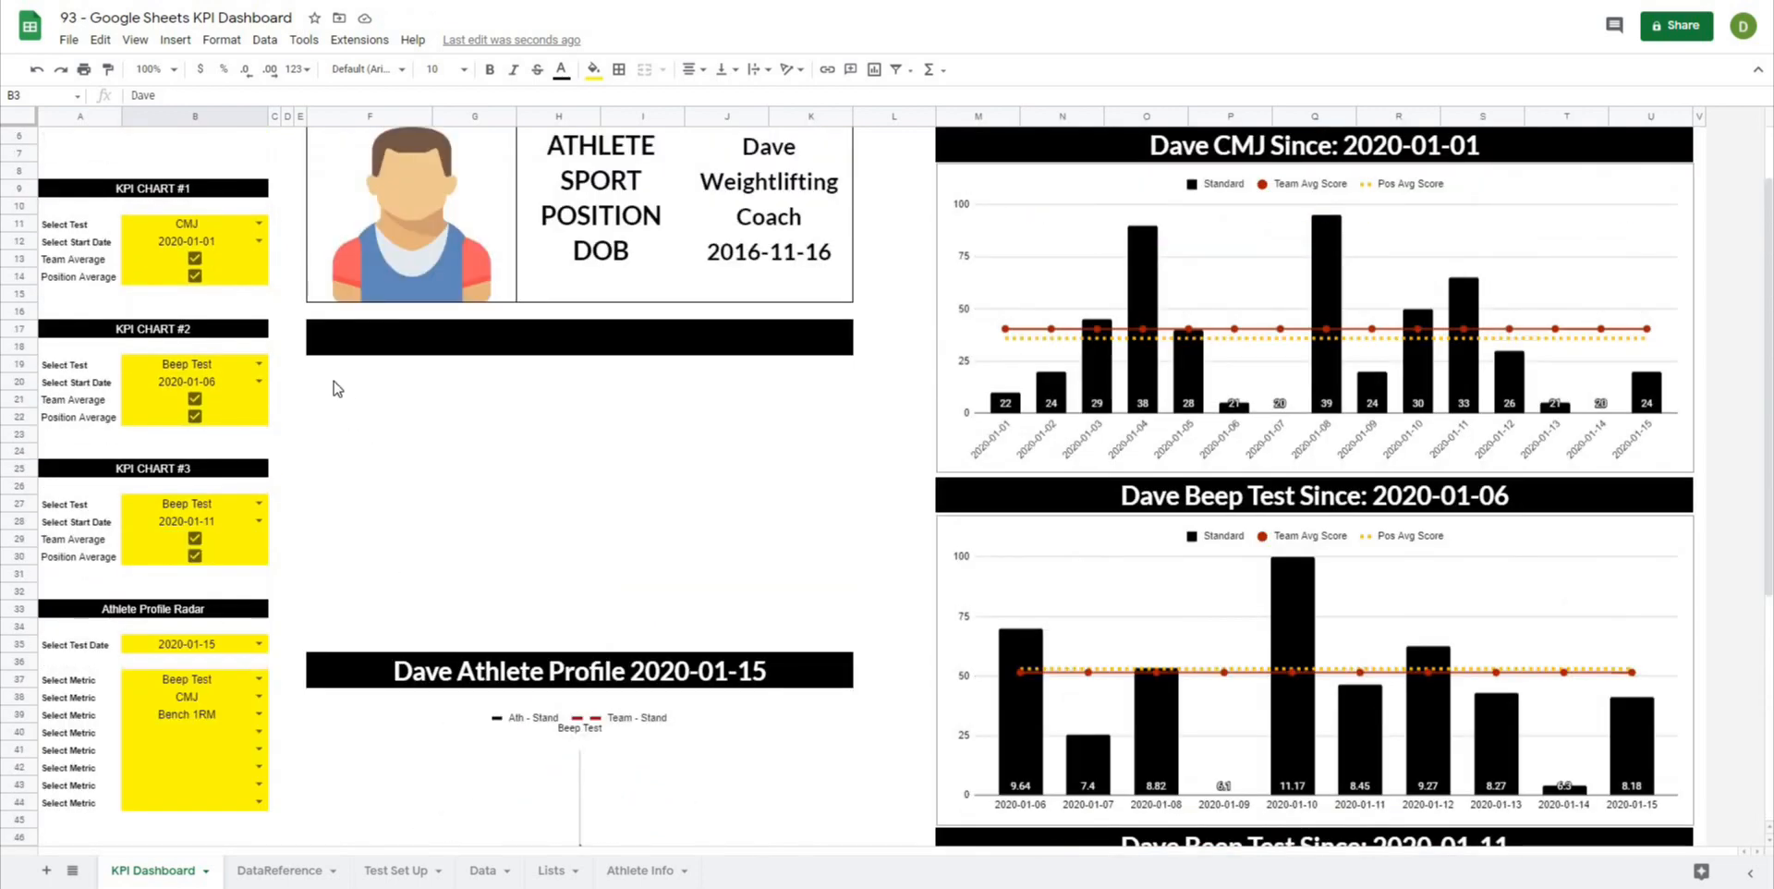
pyautogui.click(339, 364)
pyautogui.moveTo(370, 363); pyautogui.dragTo(828, 637)
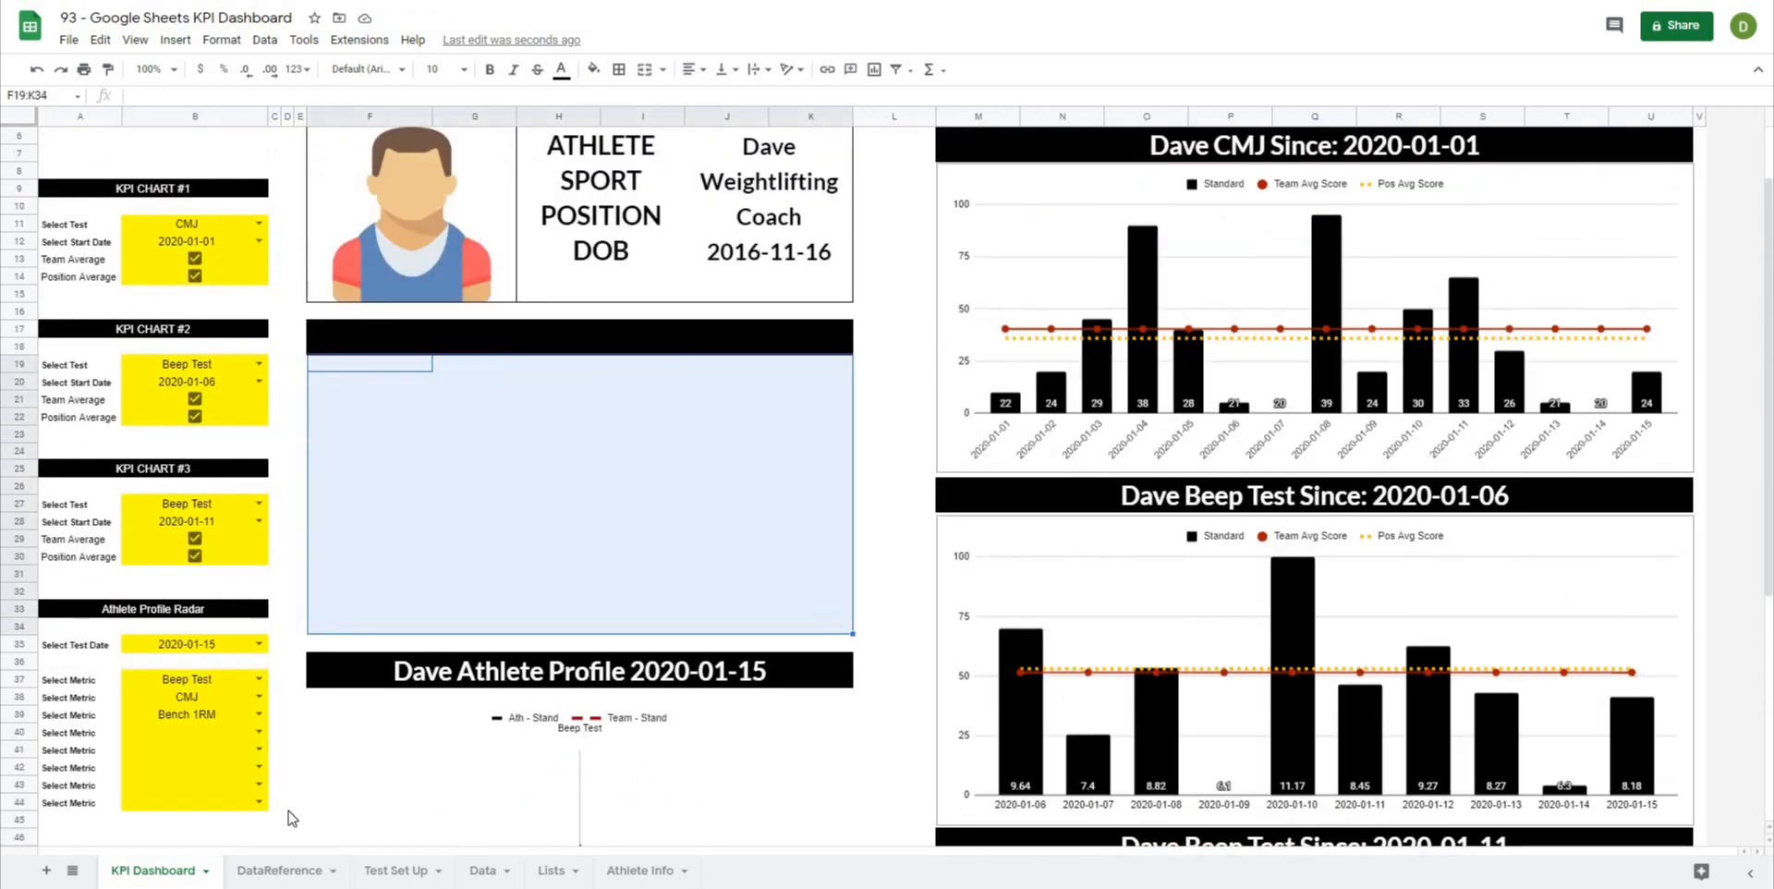
pyautogui.click(288, 805)
pyautogui.scroll(-5, 290, 817)
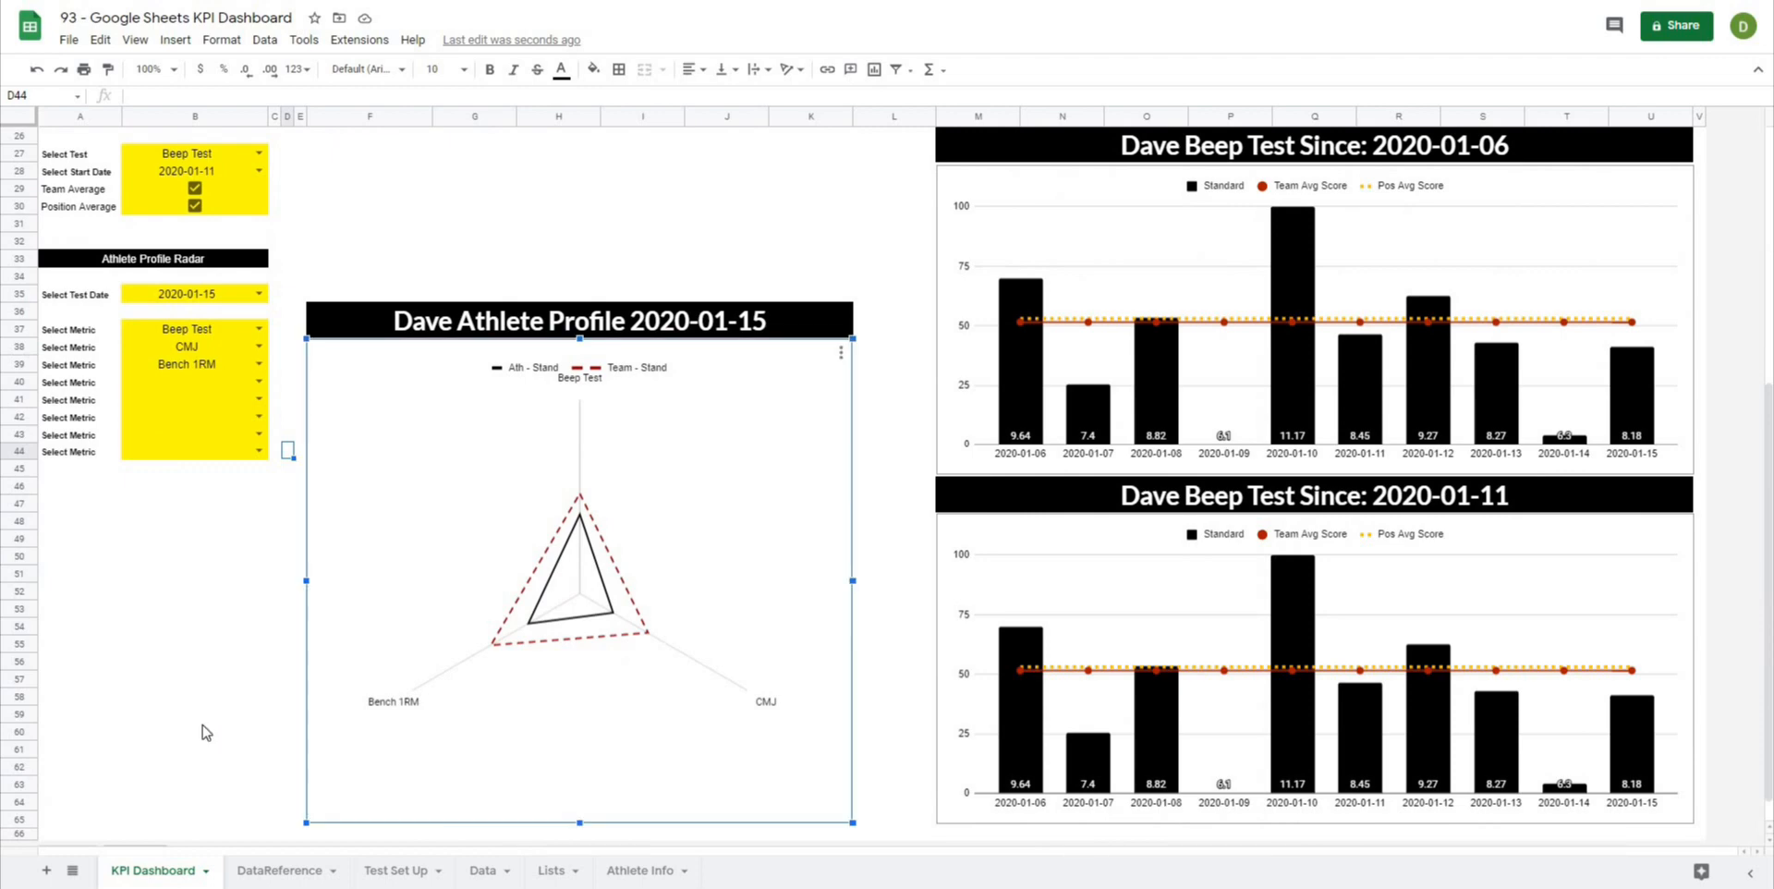
pyautogui.click(202, 728)
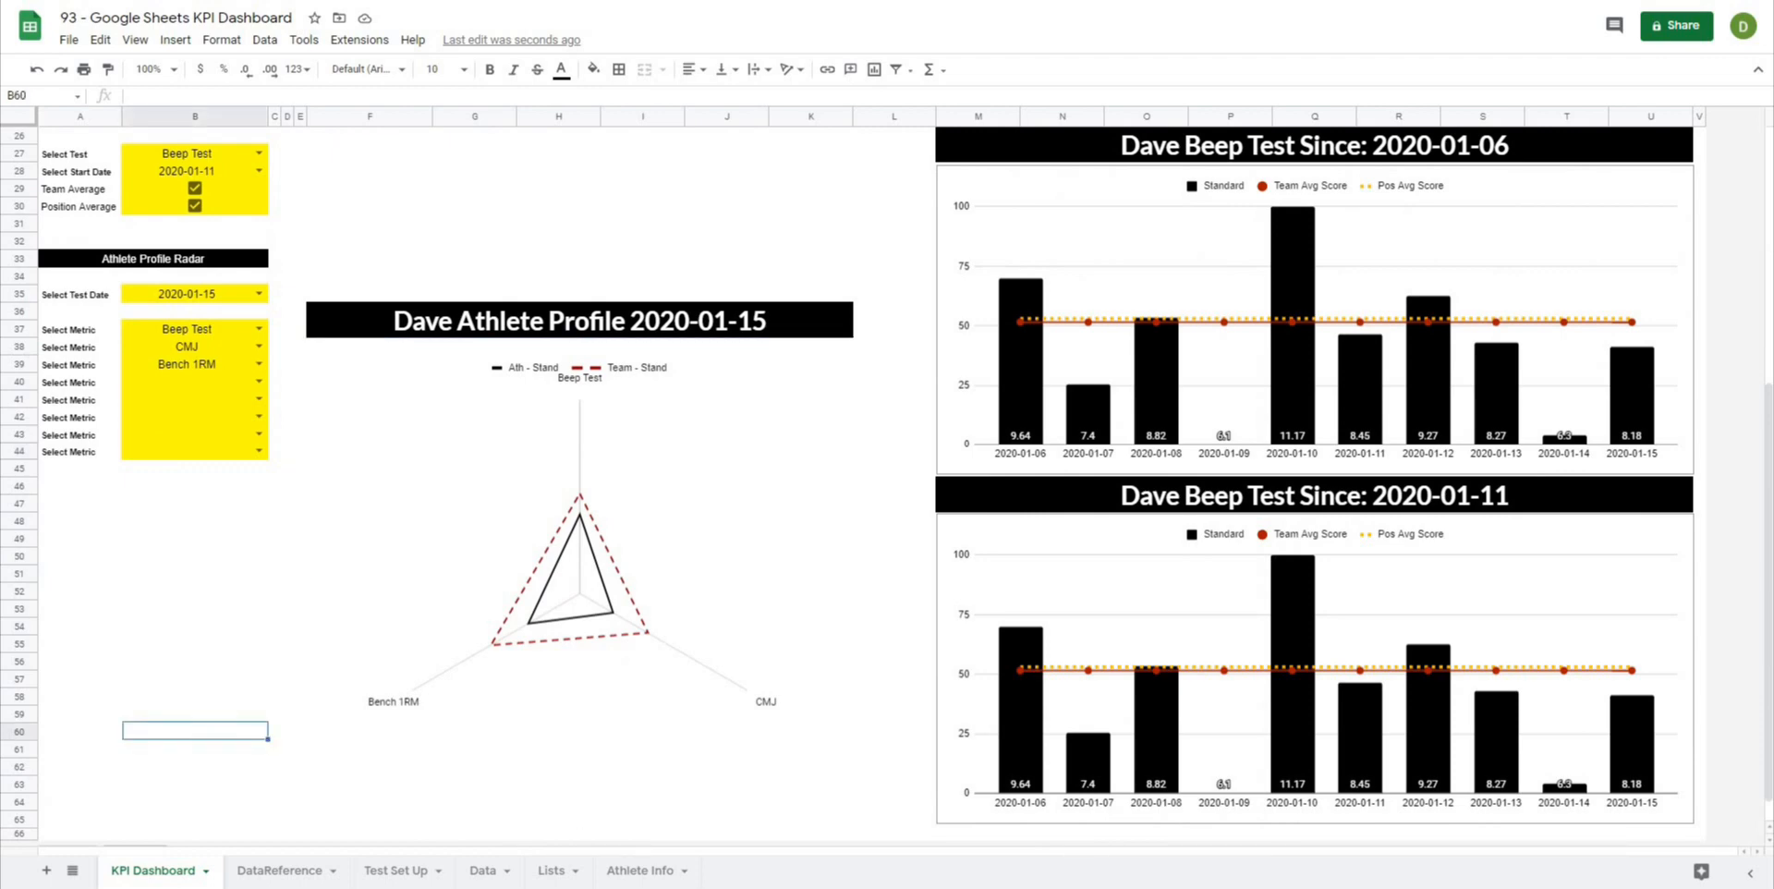